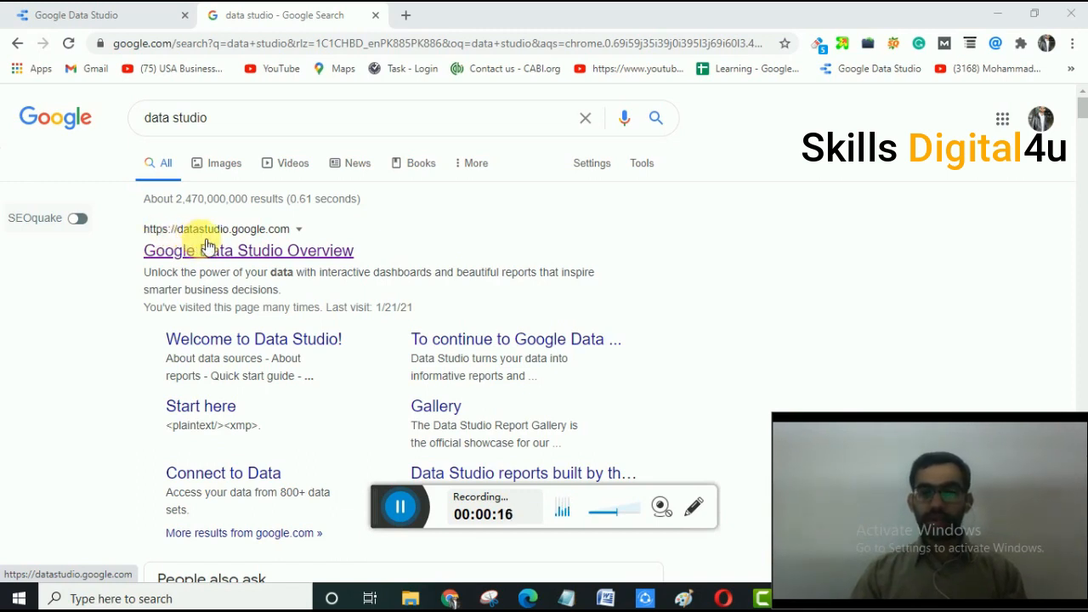
Open the Google Data Studio Overview search result in a new tab.
{"action": "right_click", "coordinate": [212, 249]}
{"action": "left_click", "coordinate": [239, 266]}
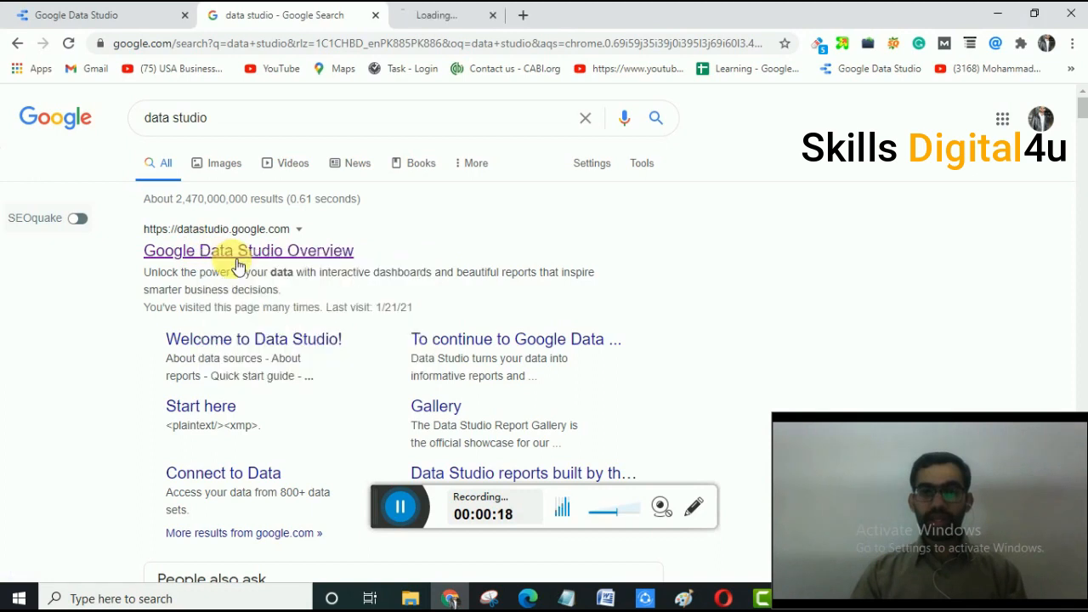
{"action": "left_click", "coordinate": [400, 506]}
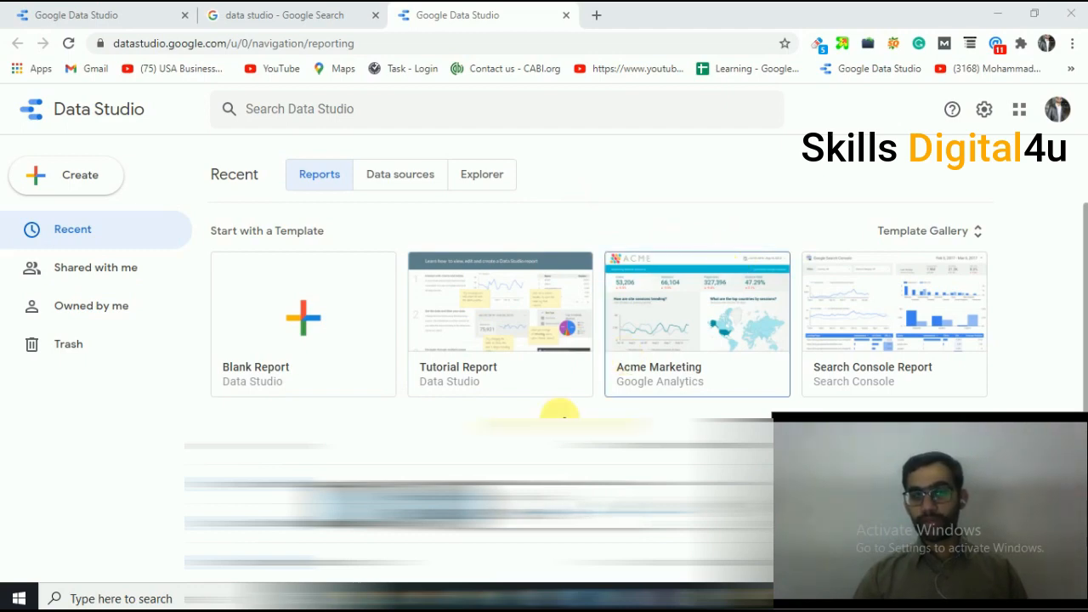
{"action": "left_click", "coordinate": [395, 505]}
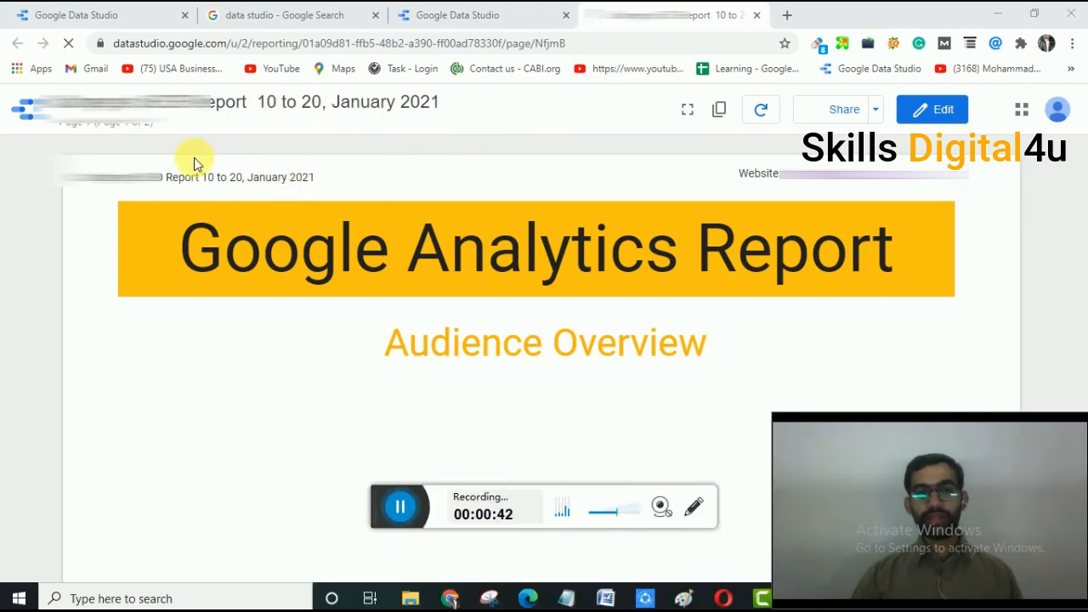
Examine the Audience Overview and Acquisition Overview sections of the Google Analytics Report.
{"action": "scroll", "coordinate": [438, 216], "scroll_direction": "down", "scroll_amount": 1}
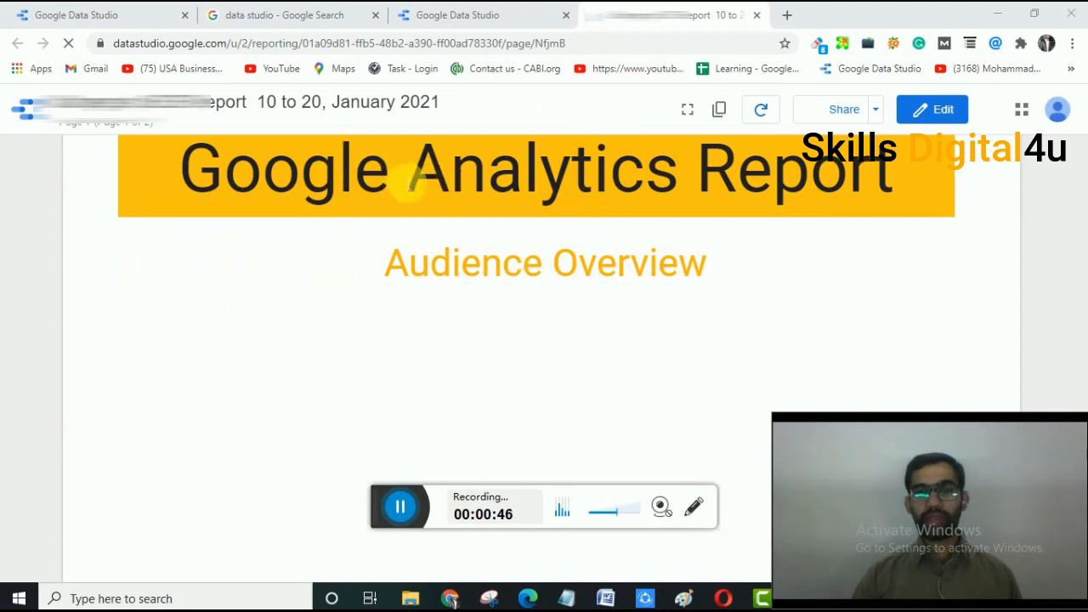
{"action": "scroll", "coordinate": [429, 280], "scroll_direction": "down", "scroll_amount": 4}
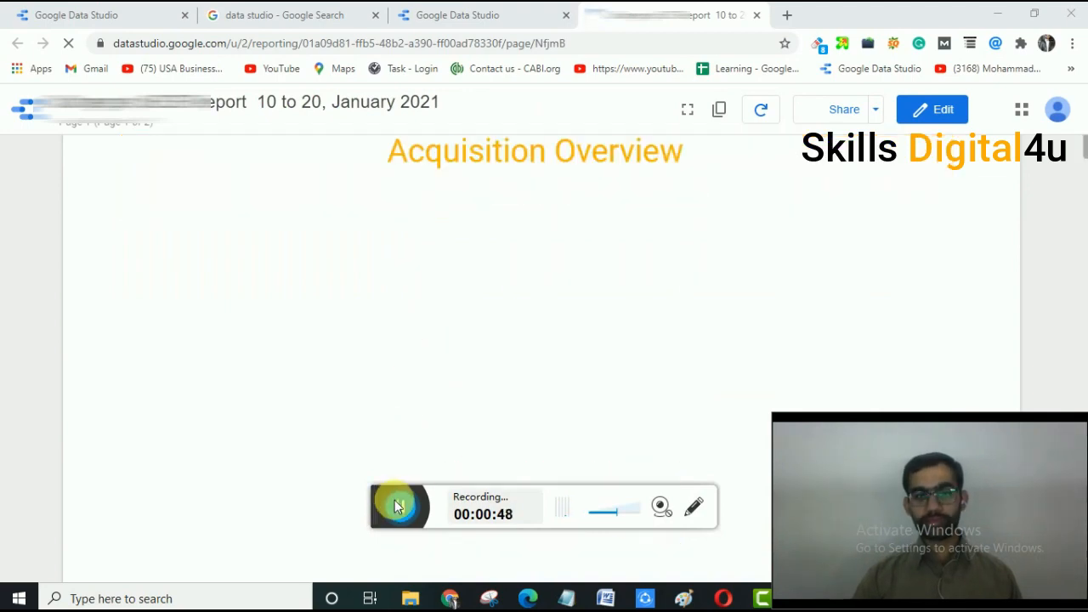
{"action": "scroll", "coordinate": [357, 374], "scroll_direction": "up", "scroll_amount": 4}
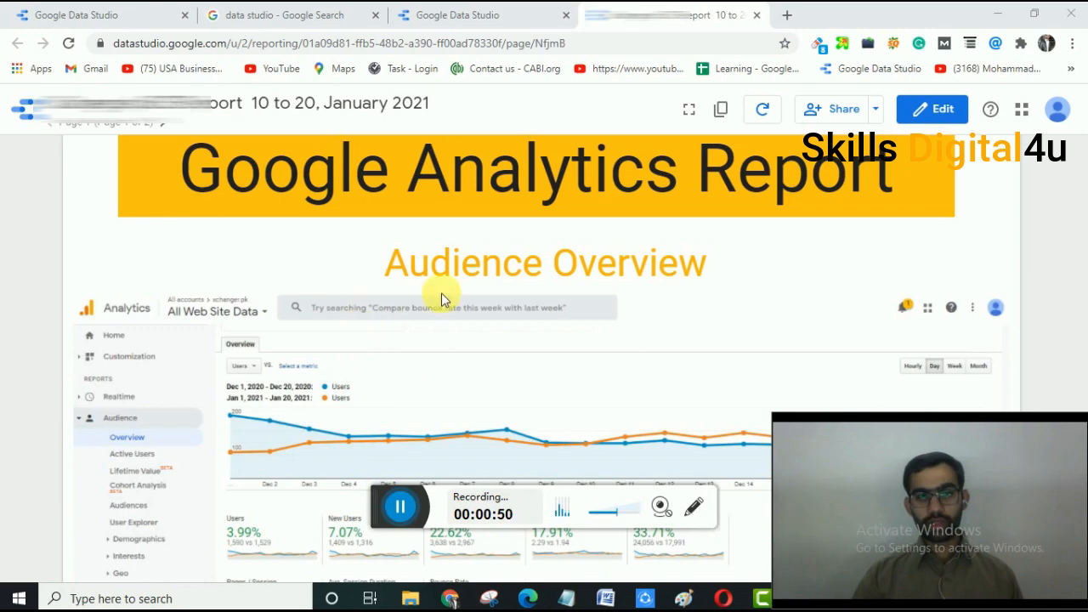
{"action": "scroll", "coordinate": [426, 277], "scroll_direction": "up", "scroll_amount": 1}
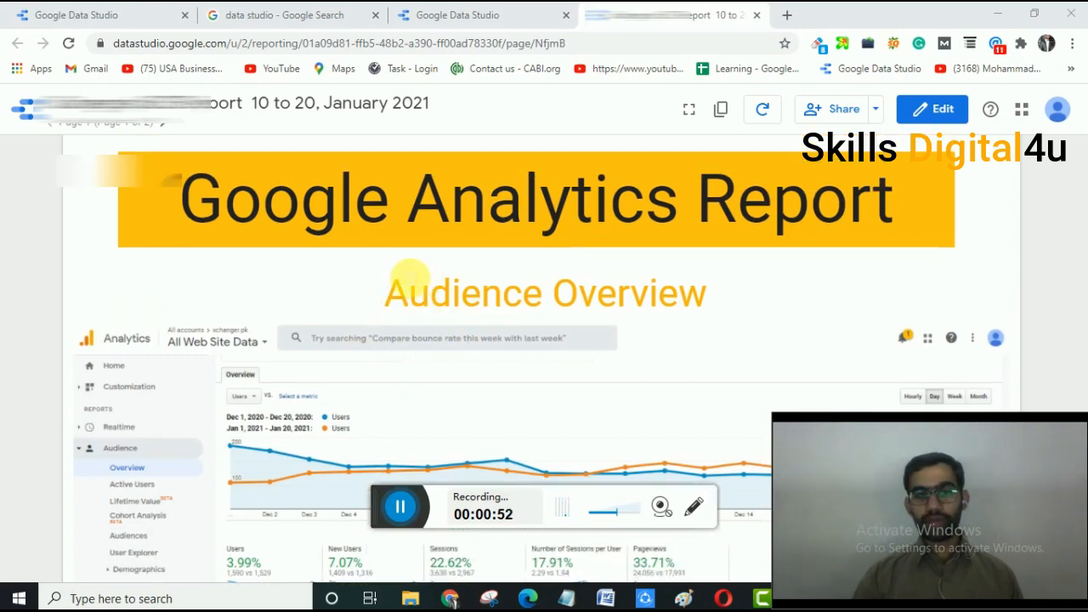
{"action": "scroll", "coordinate": [426, 281], "scroll_direction": "up", "scroll_amount": 2}
{"action": "scroll", "coordinate": [430, 311], "scroll_direction": "down", "scroll_amount": 3}
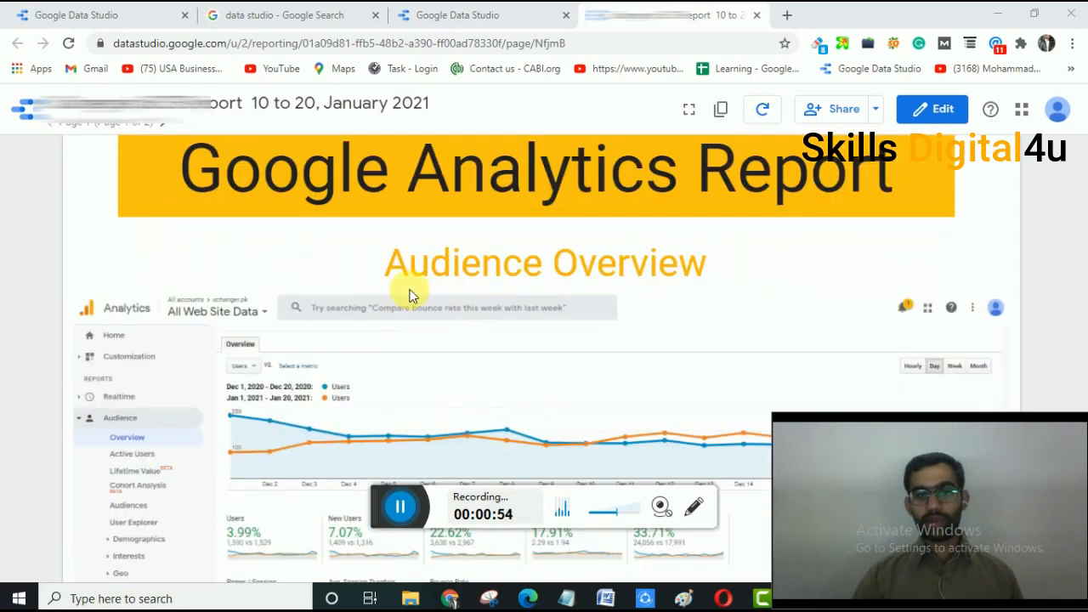
{"action": "scroll", "coordinate": [442, 336], "scroll_direction": "down", "scroll_amount": 5}
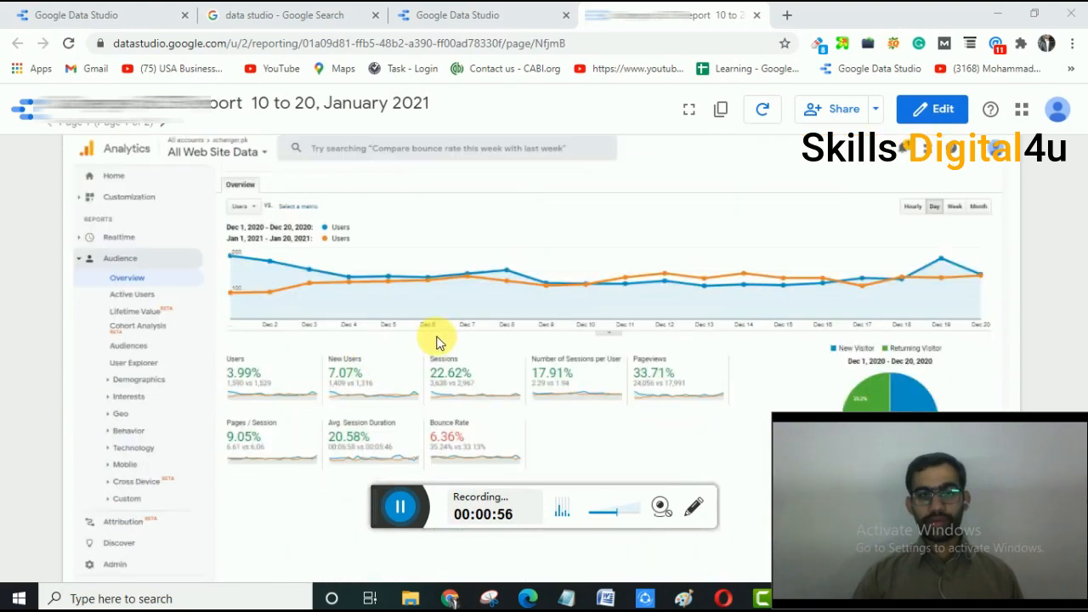
{"action": "scroll", "coordinate": [458, 331], "scroll_direction": "down", "scroll_amount": 7}
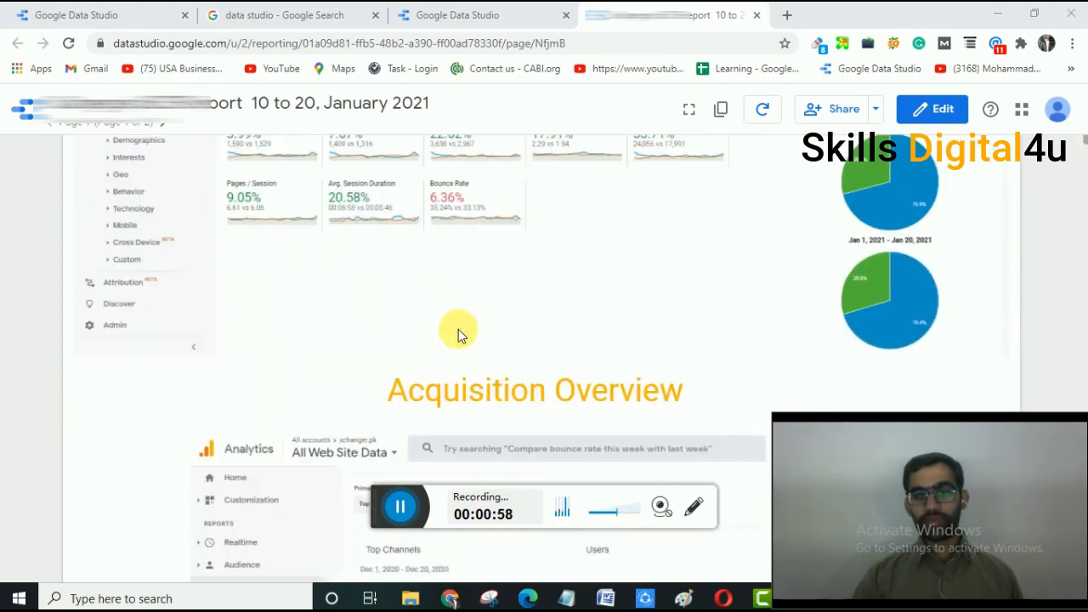
{"action": "scroll", "coordinate": [445, 328], "scroll_direction": "down", "scroll_amount": 3}
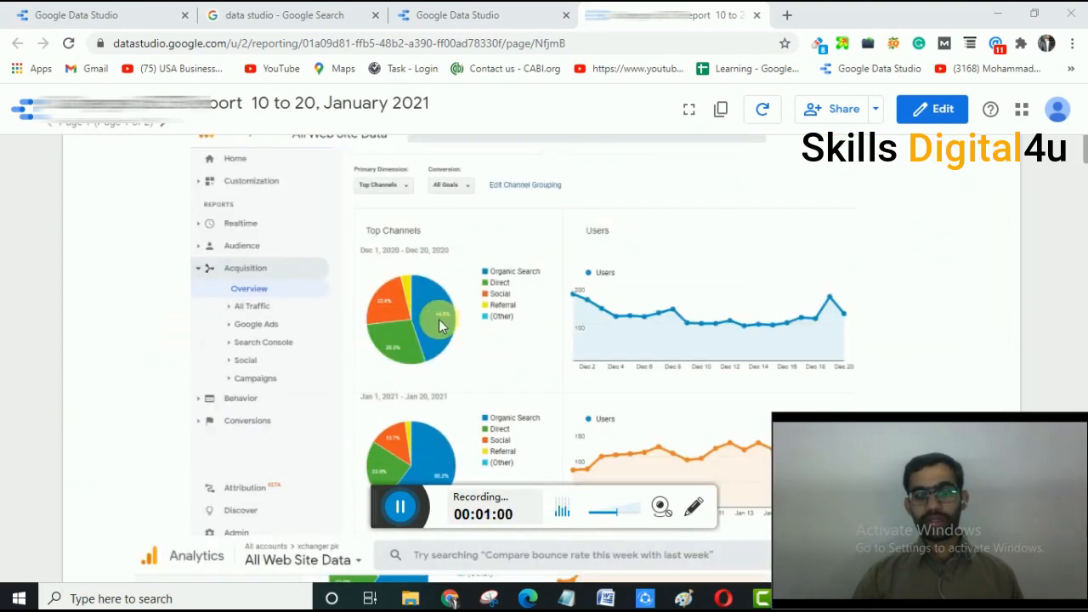
{"action": "scroll", "coordinate": [439, 325], "scroll_direction": "down", "scroll_amount": 12}
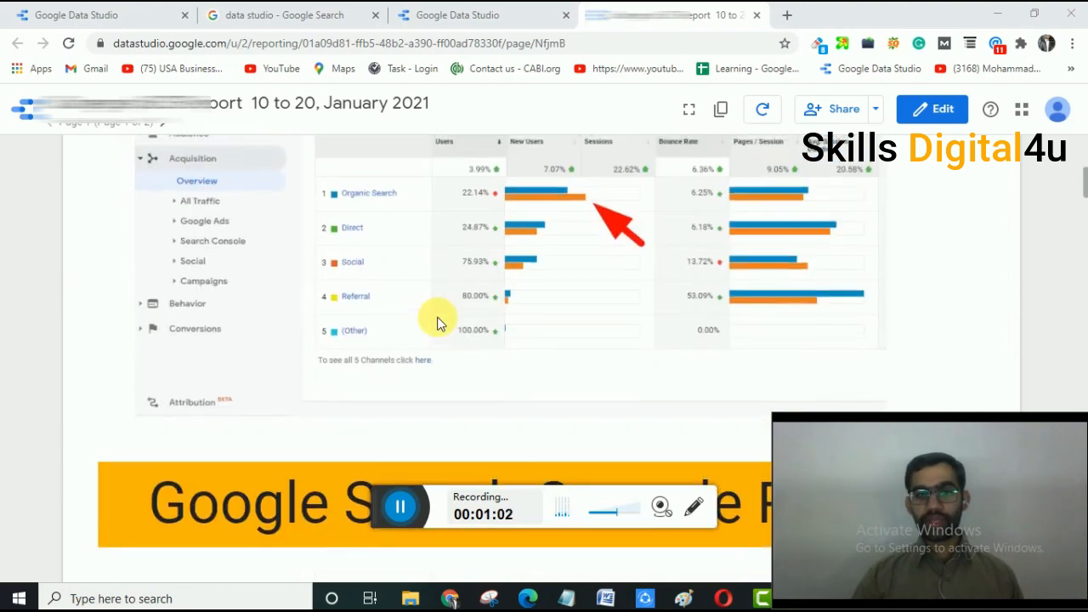
{"action": "scroll", "coordinate": [437, 324], "scroll_direction": "up", "scroll_amount": 3}
Examine the Google Search Console performance section and compare the current and previous status in the Ahrefs Report.
{"action": "scroll", "coordinate": [437, 323], "scroll_direction": "down", "scroll_amount": 8}
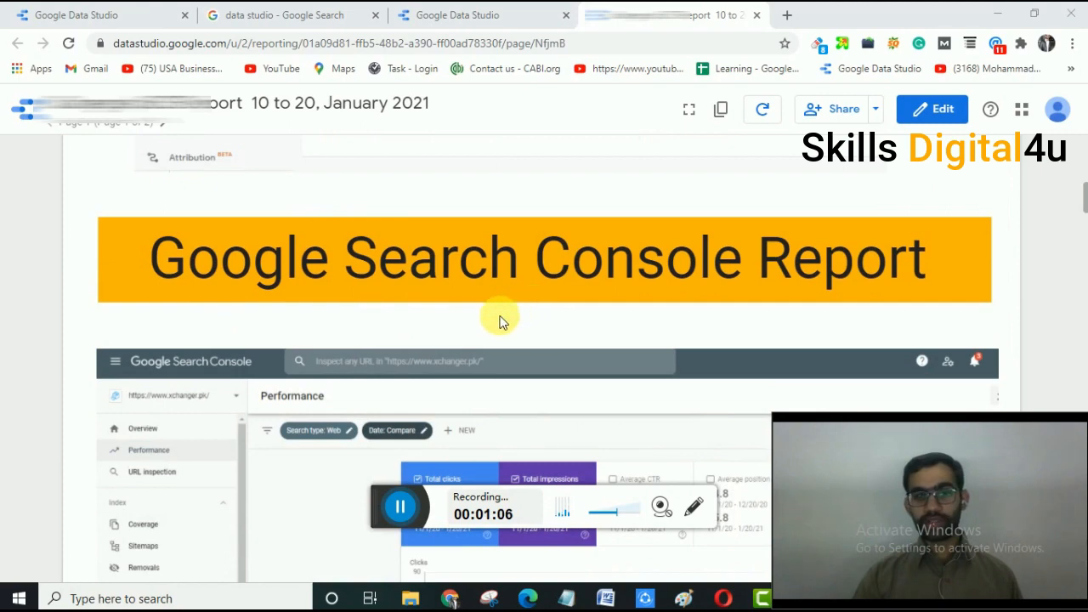
{"action": "scroll", "coordinate": [498, 315], "scroll_direction": "down", "scroll_amount": 5}
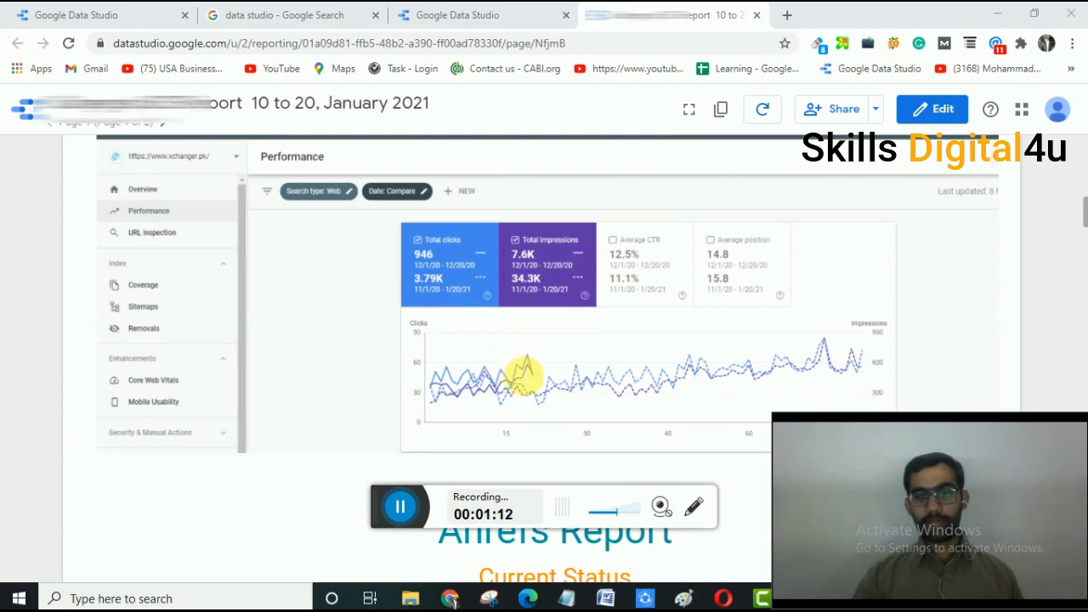
{"action": "scroll", "coordinate": [523, 374], "scroll_direction": "down", "scroll_amount": 5}
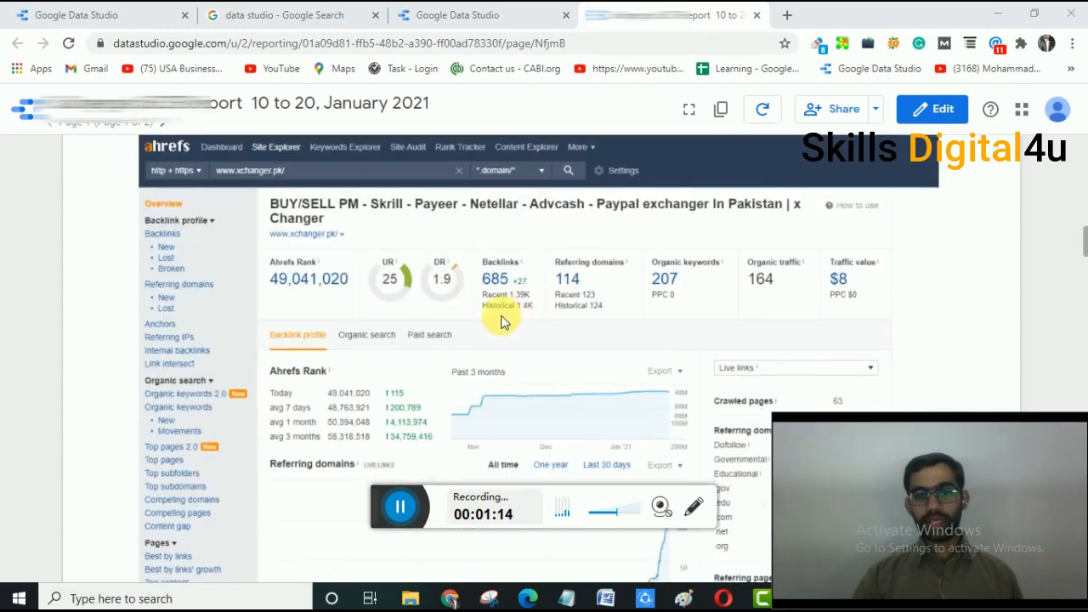
{"action": "scroll", "coordinate": [502, 315], "scroll_direction": "up", "scroll_amount": 3}
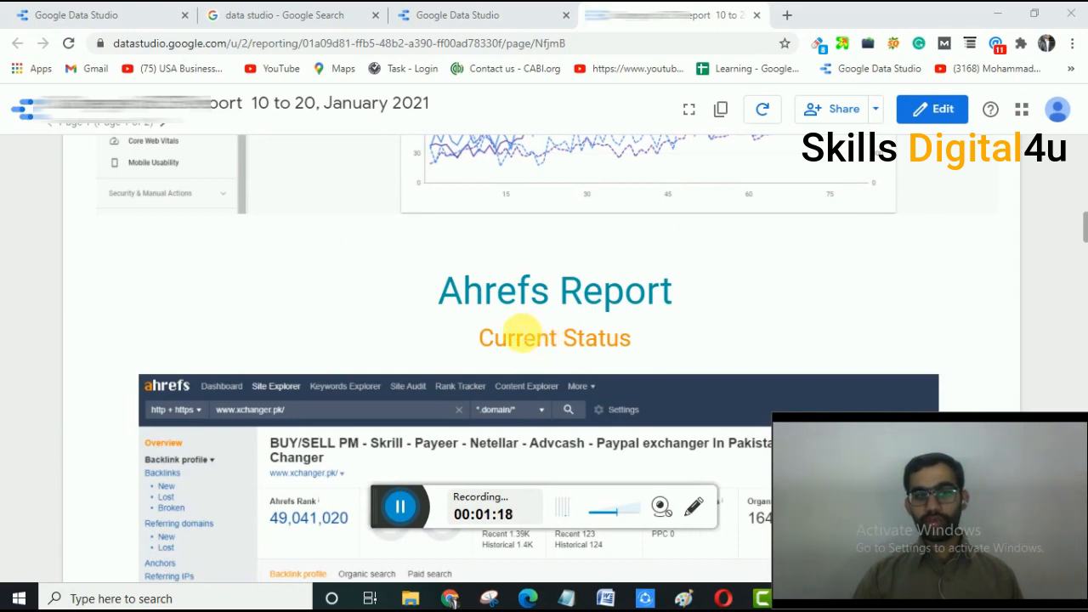
{"action": "scroll", "coordinate": [272, 362], "scroll_direction": "down", "scroll_amount": 1}
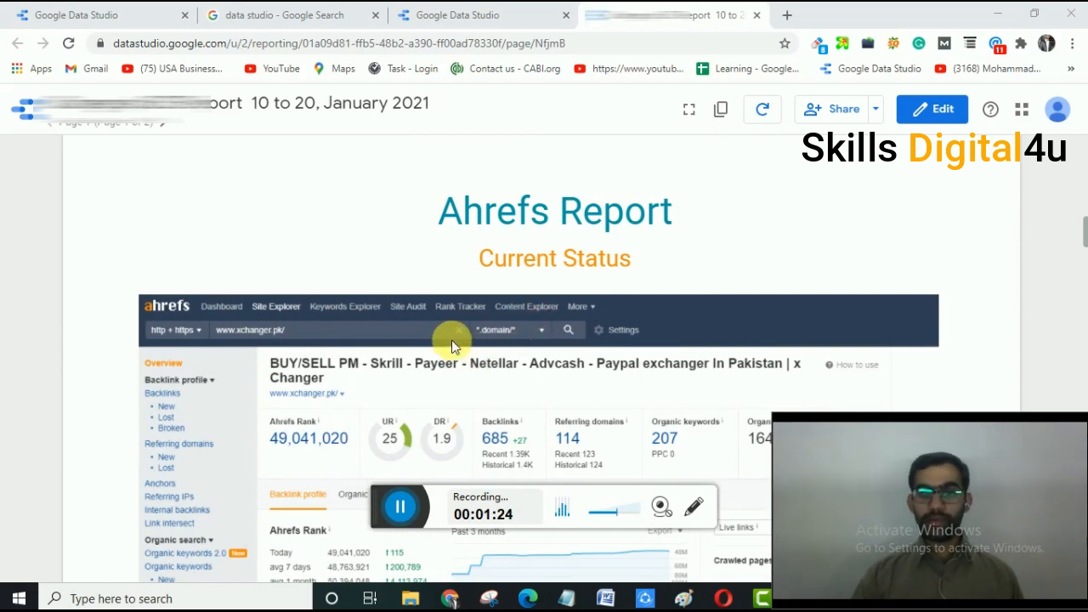
{"action": "scroll", "coordinate": [451, 344], "scroll_direction": "down", "scroll_amount": 2}
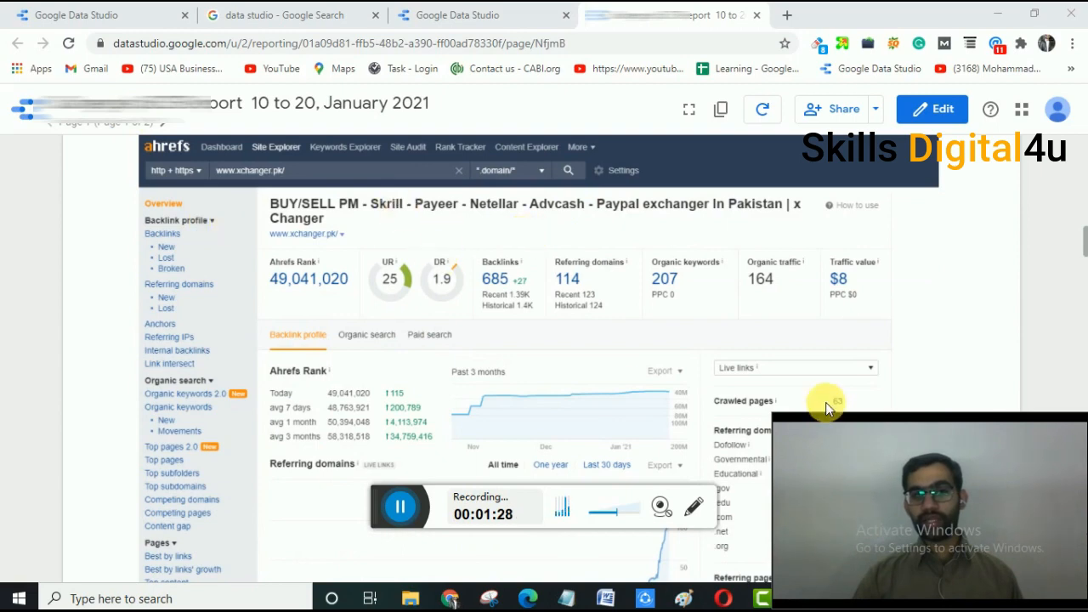
{"action": "scroll", "coordinate": [328, 271], "scroll_direction": "down", "scroll_amount": 2}
{"action": "scroll", "coordinate": [360, 214], "scroll_direction": "up", "scroll_amount": 3}
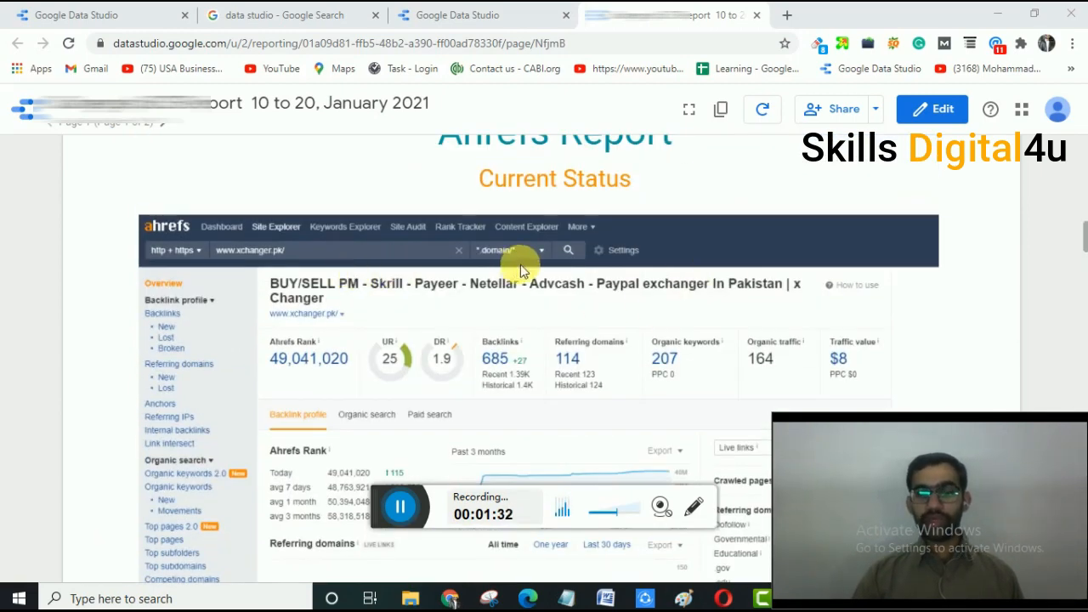
{"action": "scroll", "coordinate": [521, 264], "scroll_direction": "down", "scroll_amount": 3}
{"action": "scroll", "coordinate": [522, 275], "scroll_direction": "down", "scroll_amount": 1}
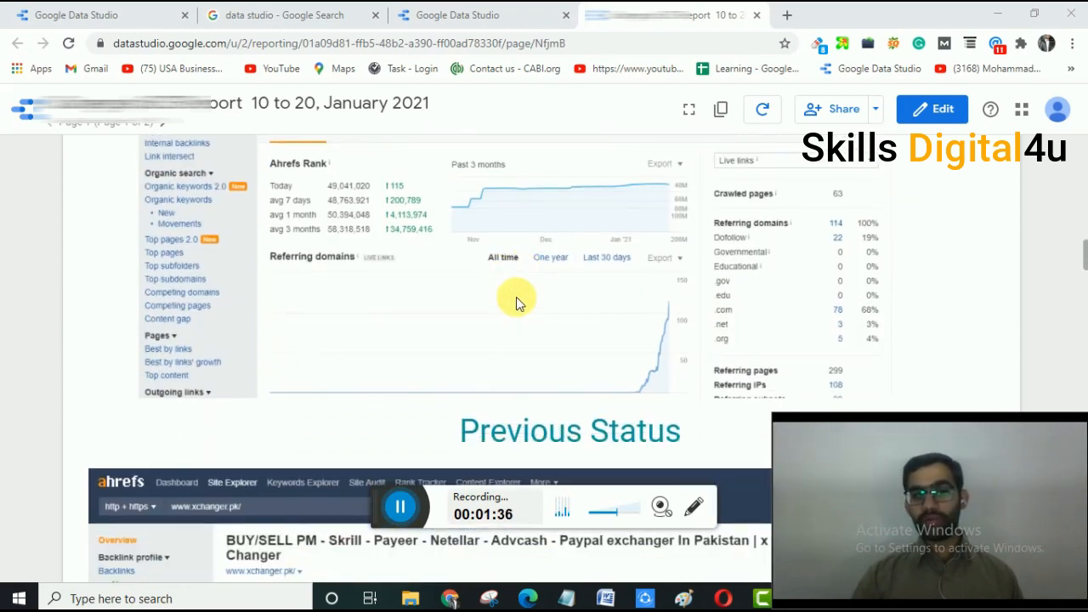
{"action": "scroll", "coordinate": [515, 294], "scroll_direction": "down", "scroll_amount": 5}
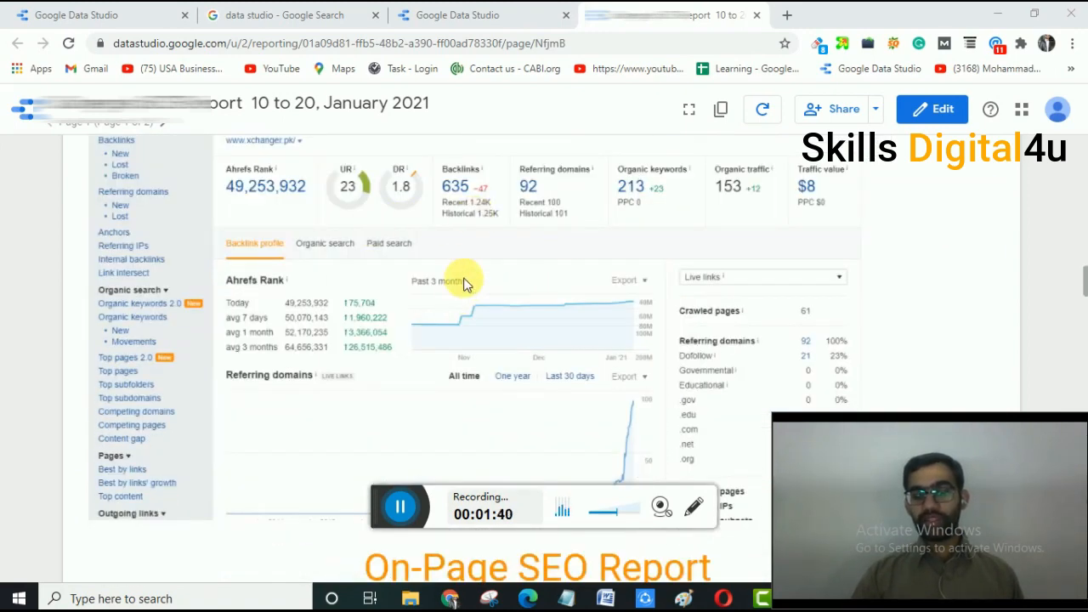
{"action": "scroll", "coordinate": [532, 323], "scroll_direction": "down", "scroll_amount": 2}
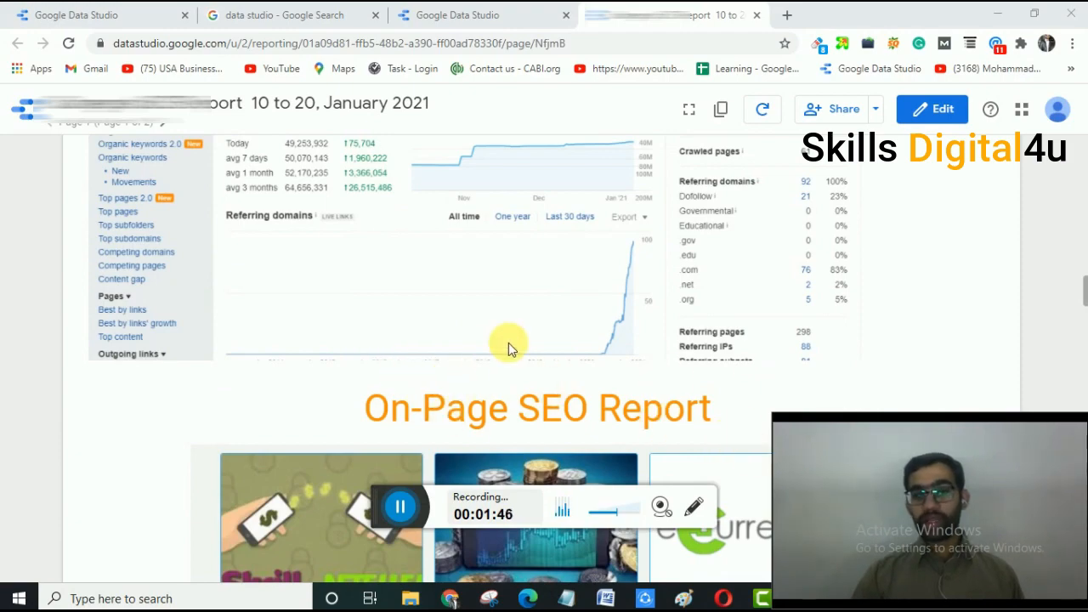
Examine the blog posts and URLs in the On-Page SEO Report and the full Keywords Ranking Report table.
{"action": "scroll", "coordinate": [438, 319], "scroll_direction": "down", "scroll_amount": 8}
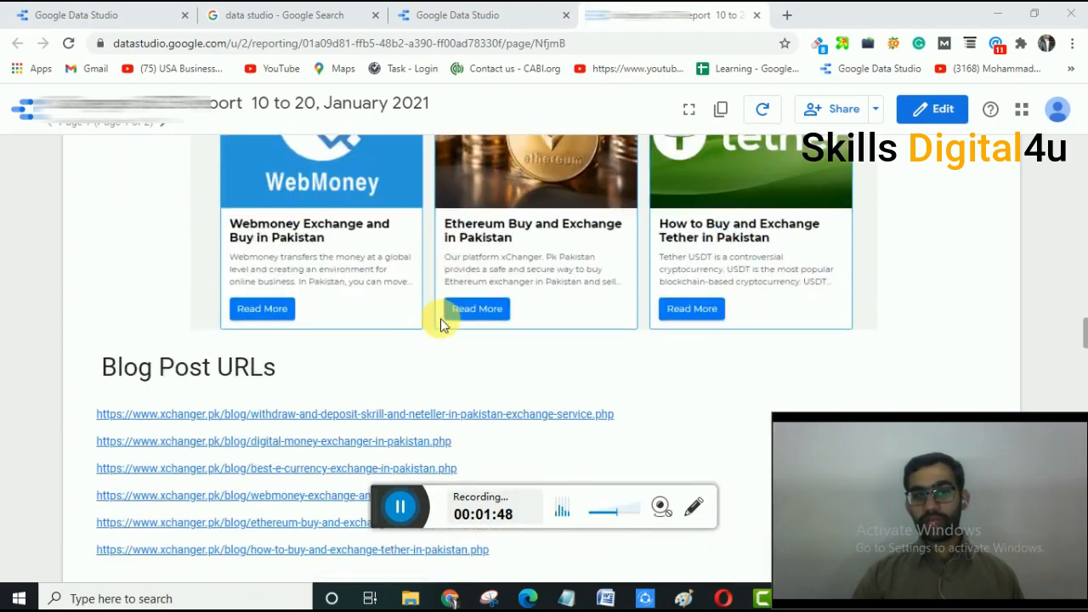
{"action": "scroll", "coordinate": [440, 326], "scroll_direction": "down", "scroll_amount": 2}
{"action": "scroll", "coordinate": [518, 292], "scroll_direction": "down", "scroll_amount": 1}
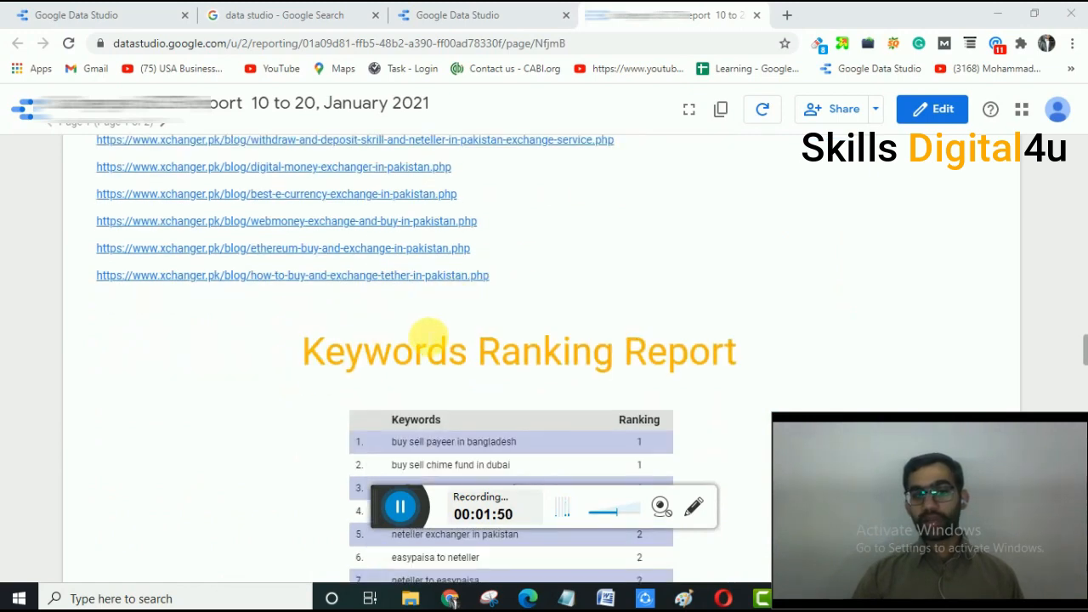
{"action": "scroll", "coordinate": [357, 298], "scroll_direction": "up", "scroll_amount": 1}
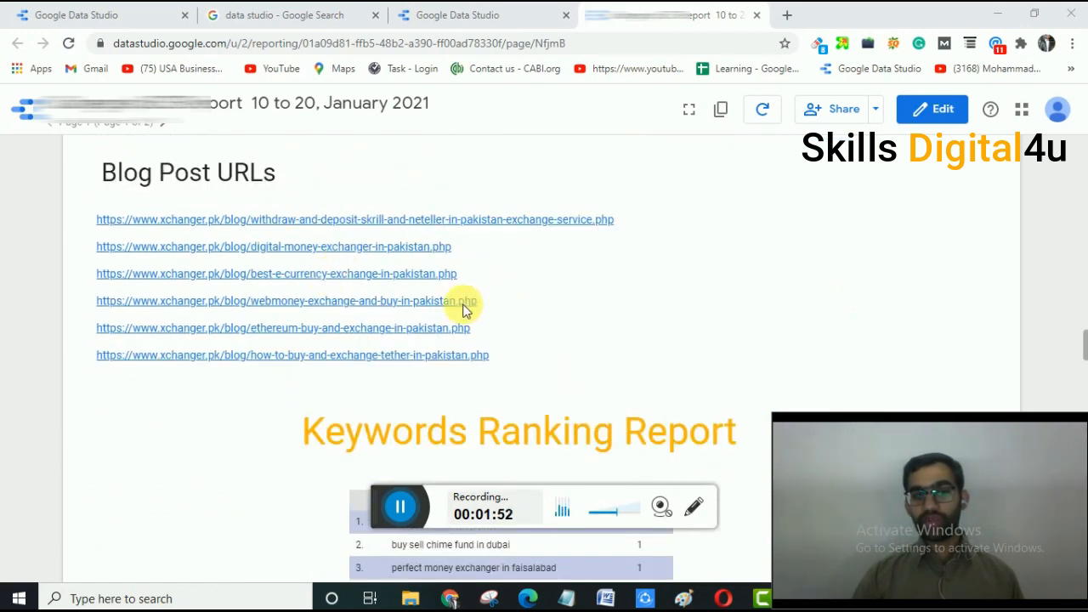
{"action": "scroll", "coordinate": [464, 306], "scroll_direction": "down", "scroll_amount": 7}
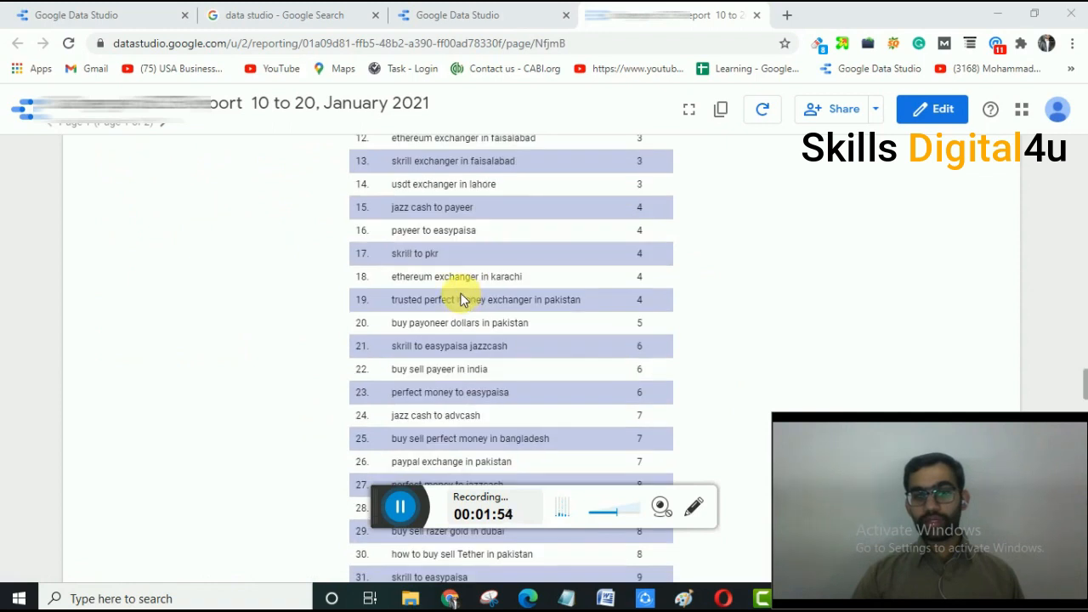
{"action": "scroll", "coordinate": [464, 299], "scroll_direction": "down", "scroll_amount": 3}
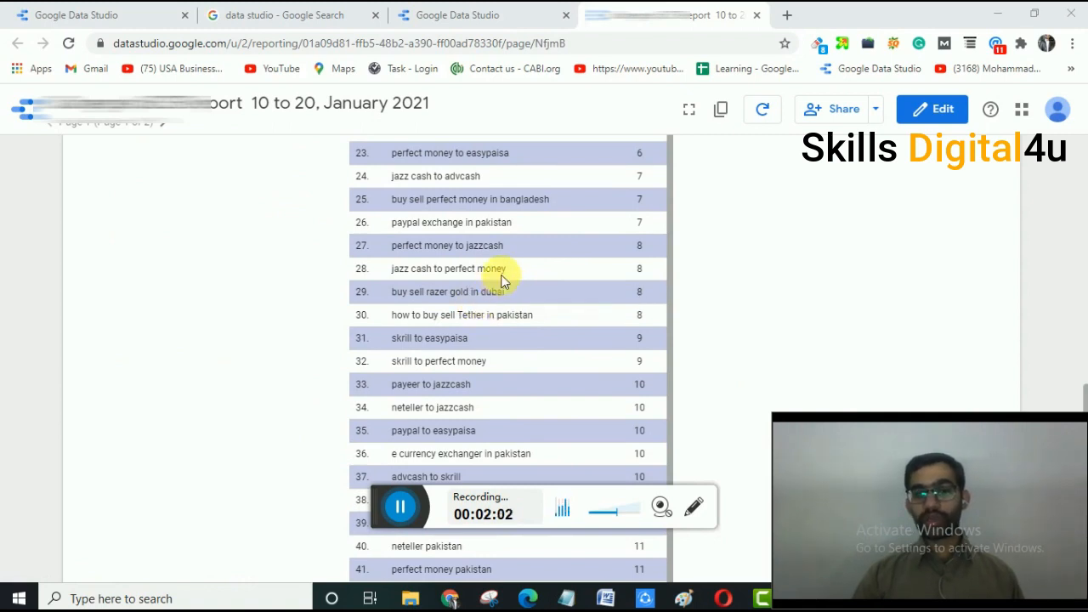
{"action": "scroll", "coordinate": [511, 285], "scroll_direction": "up", "scroll_amount": 4}
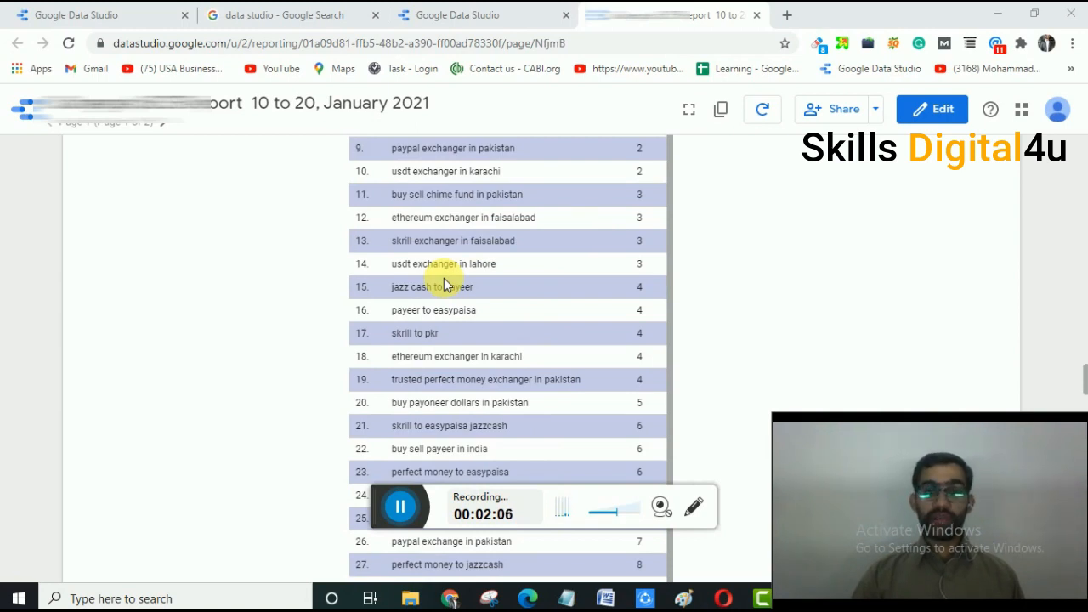
{"action": "scroll", "coordinate": [443, 285], "scroll_direction": "up", "scroll_amount": 3}
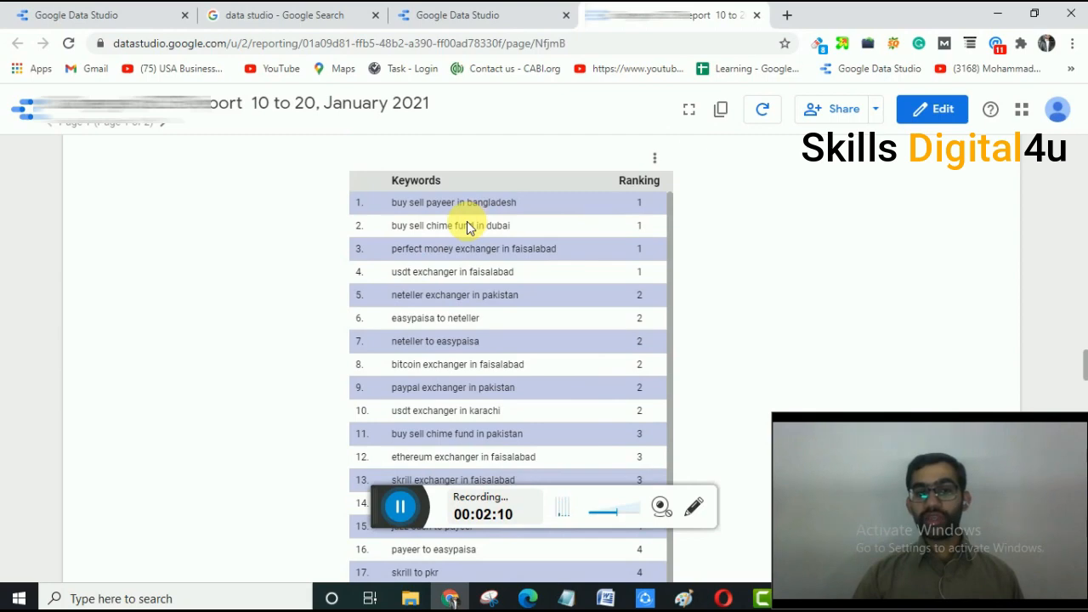
{"action": "scroll", "coordinate": [607, 317], "scroll_direction": "down", "scroll_amount": 1}
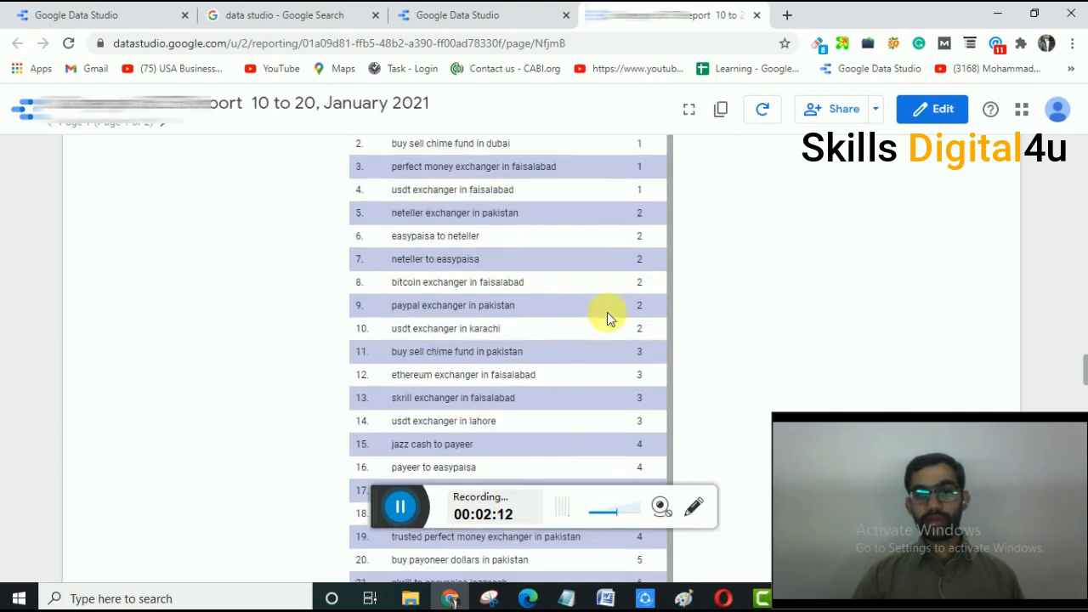
{"action": "scroll", "coordinate": [536, 345], "scroll_direction": "down", "scroll_amount": 15}
{"action": "scroll", "coordinate": [533, 347], "scroll_direction": "down", "scroll_amount": 12}
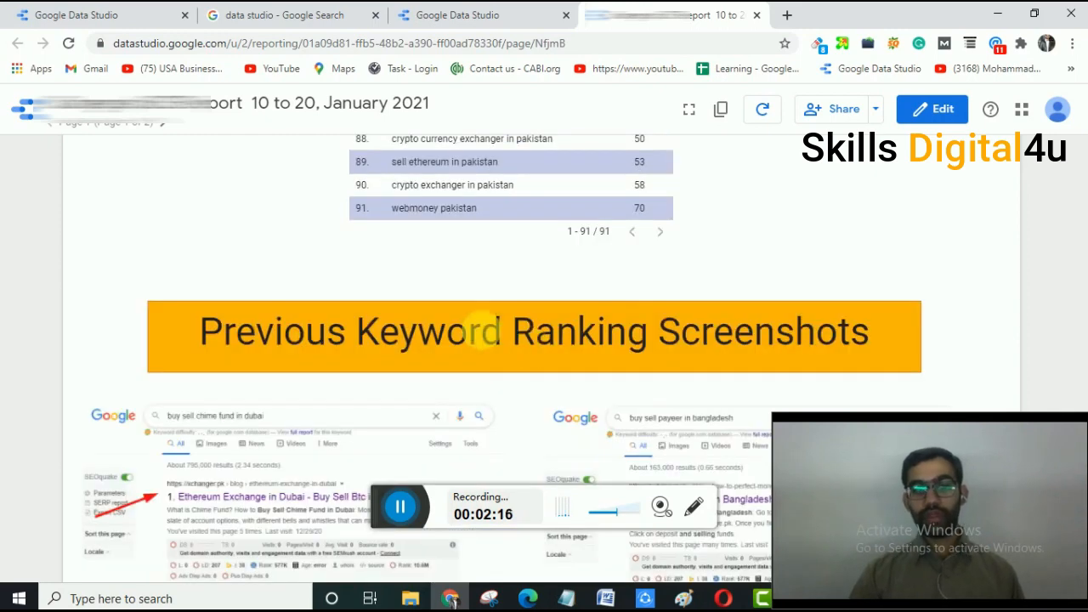
Look through the Previous Keyword Ranking Screenshots section and switch the report to Page 2.
{"action": "scroll", "coordinate": [482, 331], "scroll_direction": "down", "scroll_amount": 2}
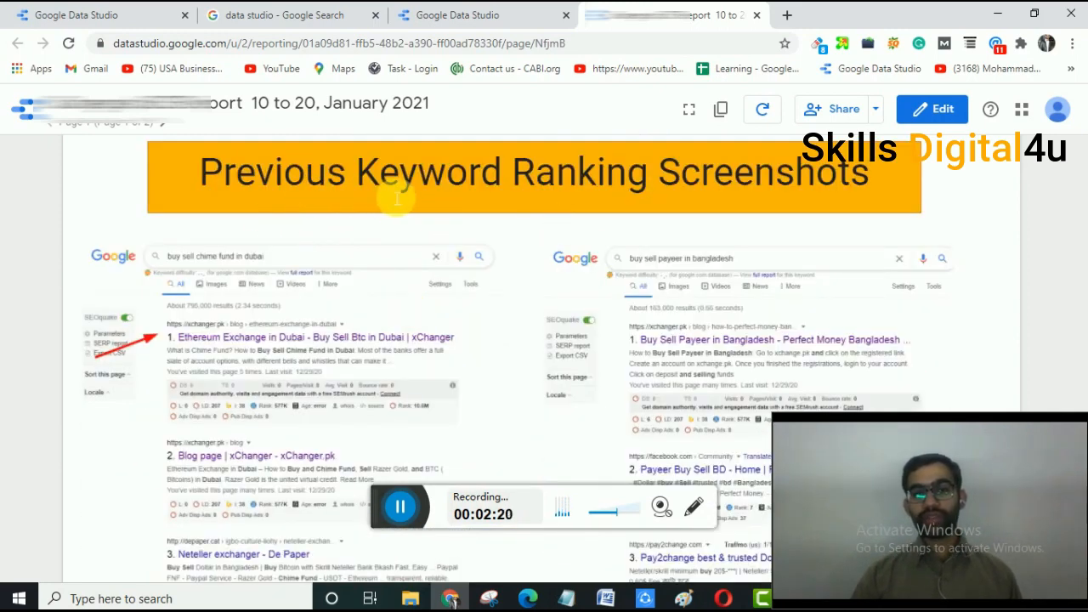
{"action": "scroll", "coordinate": [454, 256], "scroll_direction": "down", "scroll_amount": 4}
{"action": "scroll", "coordinate": [456, 256], "scroll_direction": "down", "scroll_amount": 5}
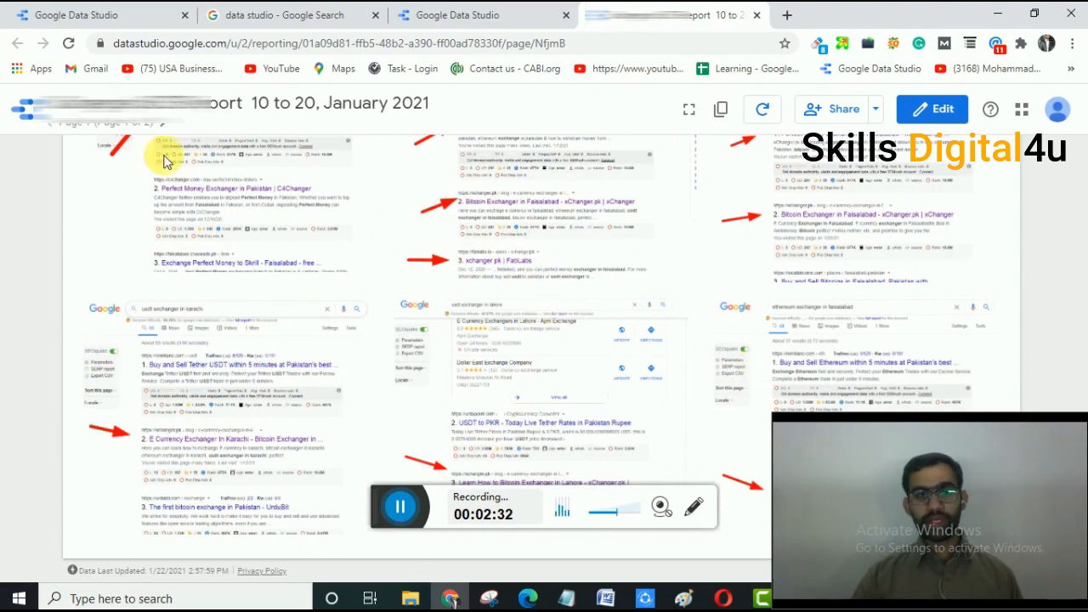
{"action": "left_click", "coordinate": [129, 132]}
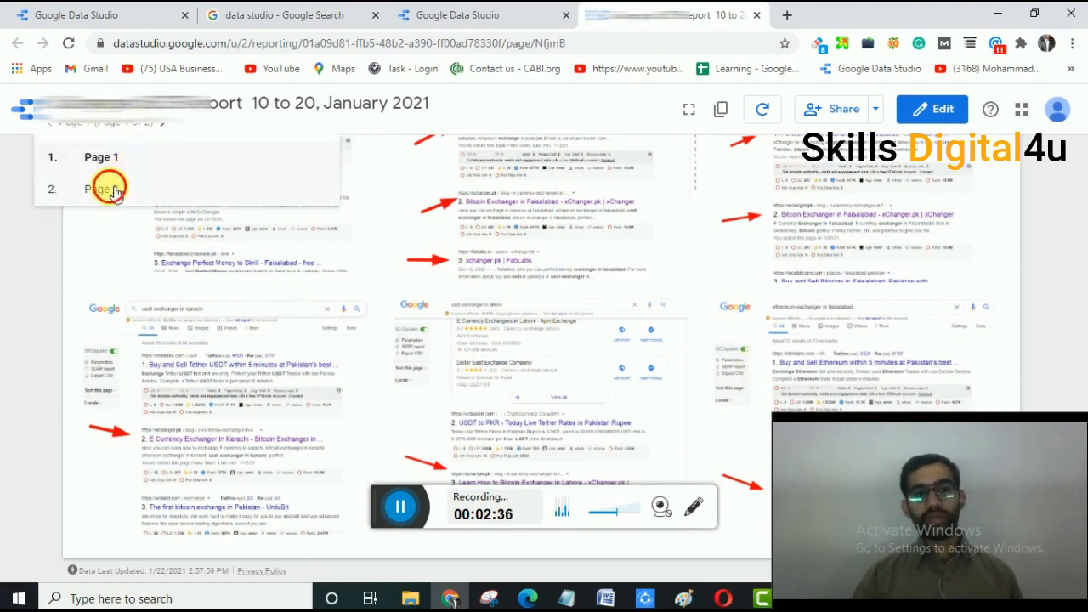
{"action": "left_click", "coordinate": [107, 192]}
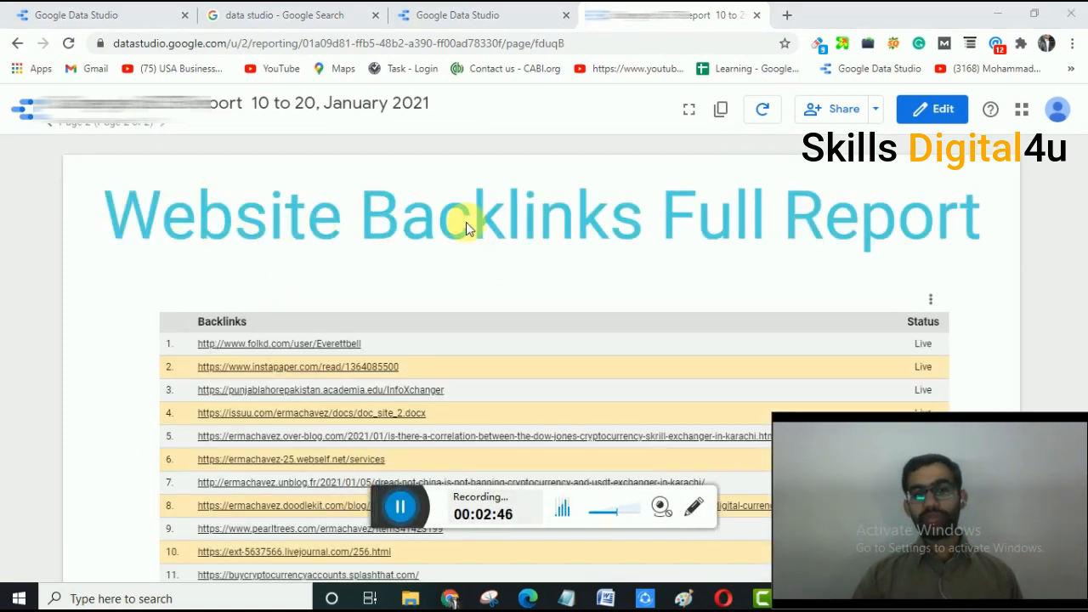
Examine the full list of backlinks and their statuses in the Website Backlinks Full Report.
{"action": "scroll", "coordinate": [529, 313], "scroll_direction": "down", "scroll_amount": 8}
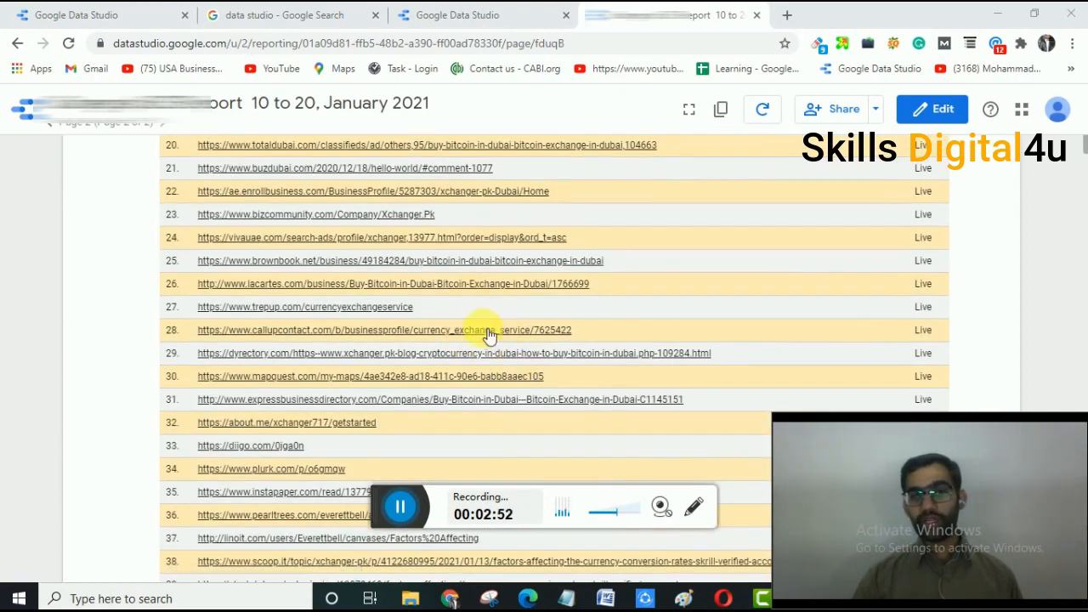
{"action": "left_click", "coordinate": [398, 507]}
{"action": "left_click", "coordinate": [367, 505]}
{"action": "scroll", "coordinate": [561, 333], "scroll_direction": "down", "scroll_amount": 18}
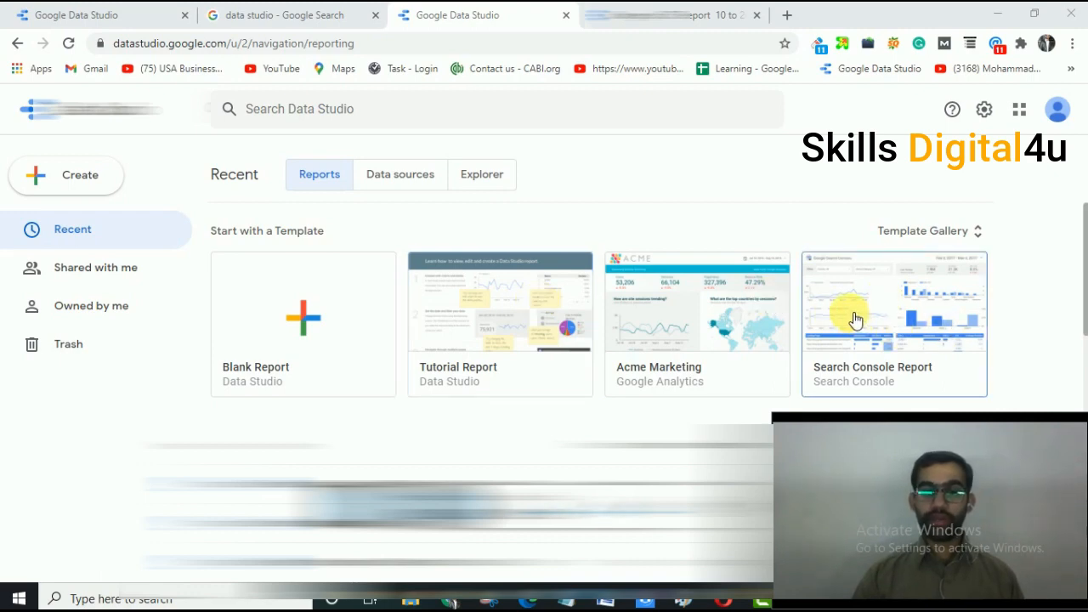
Expand the Template Gallery on the reports home page and open the full online gallery of marketing templates.
{"action": "left_click", "coordinate": [976, 240]}
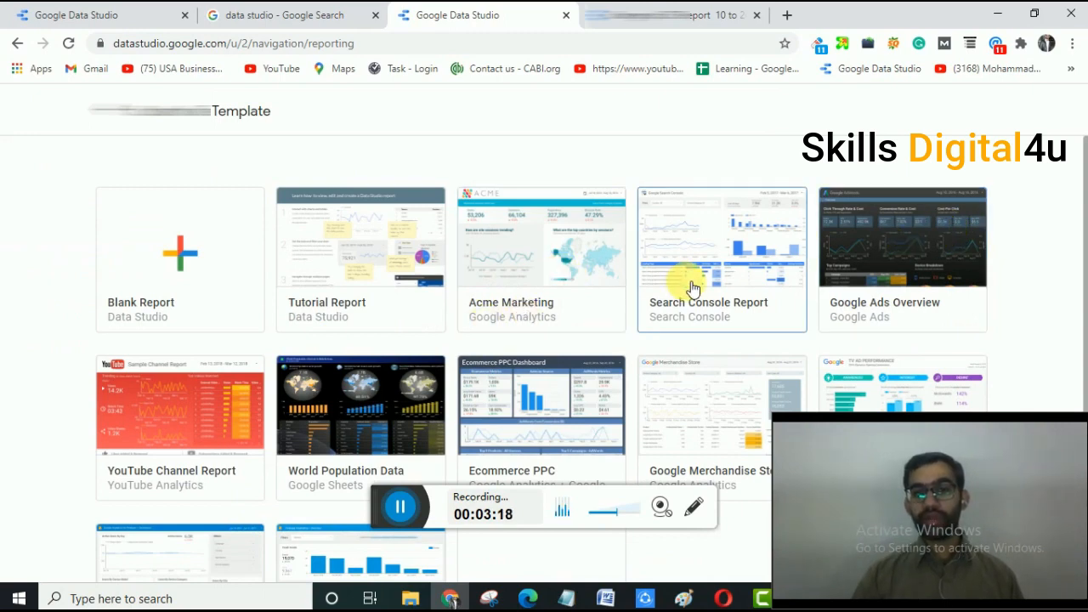
{"action": "scroll", "coordinate": [595, 357], "scroll_direction": "down", "scroll_amount": 2}
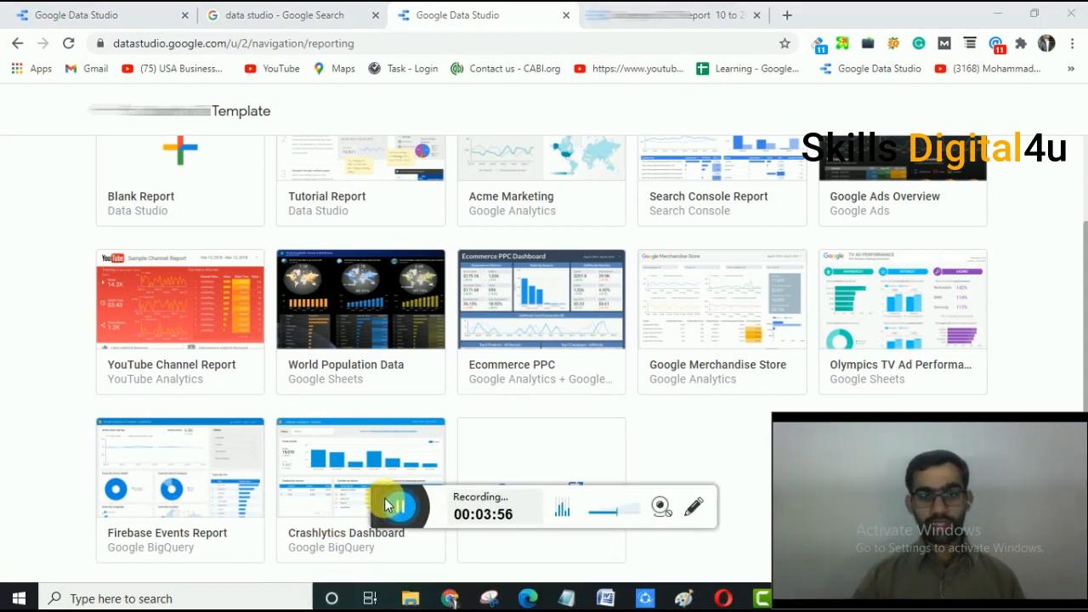
{"action": "left_click_drag", "start_coordinate": [386, 503], "coordinate": [377, 593]}
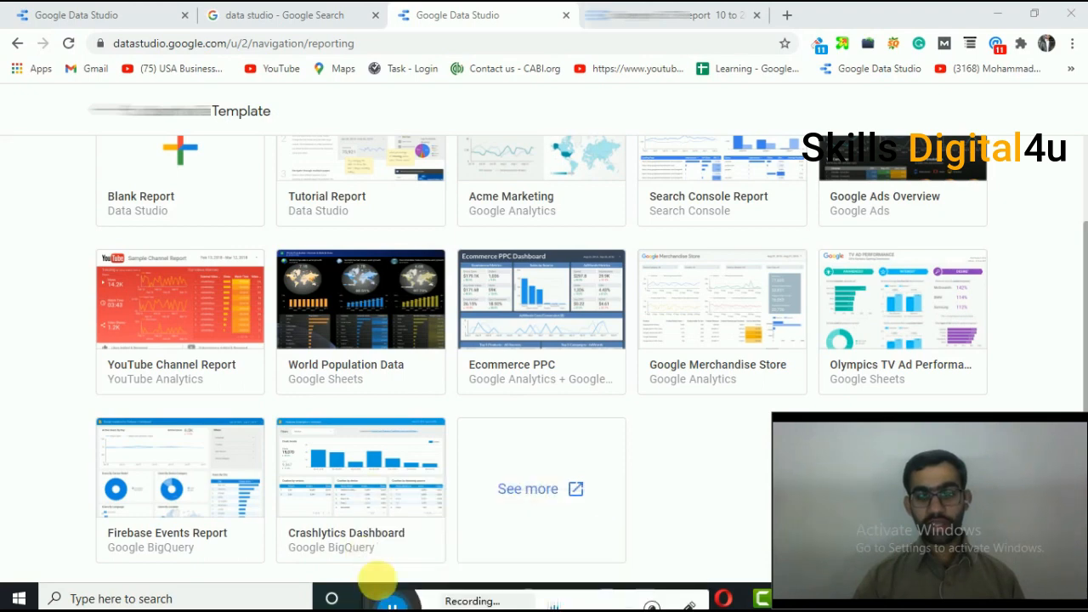
{"action": "left_click", "coordinate": [520, 498]}
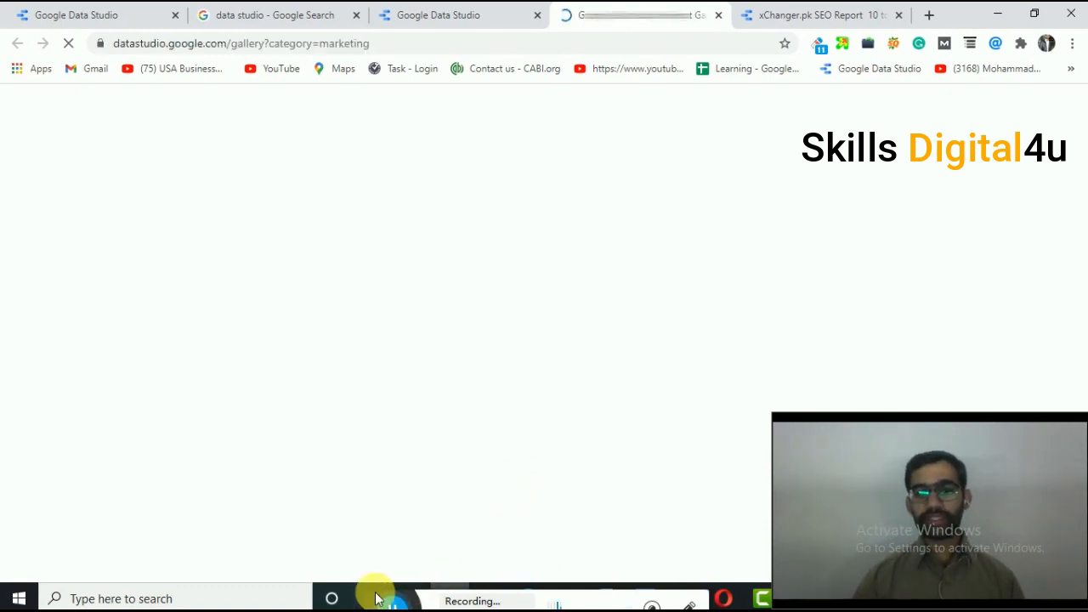
Find the Google Analytics Audience Overview template among the marketing templates and open it in a separate browser tab.
{"action": "mouse_move", "coordinate": [365, 548]}
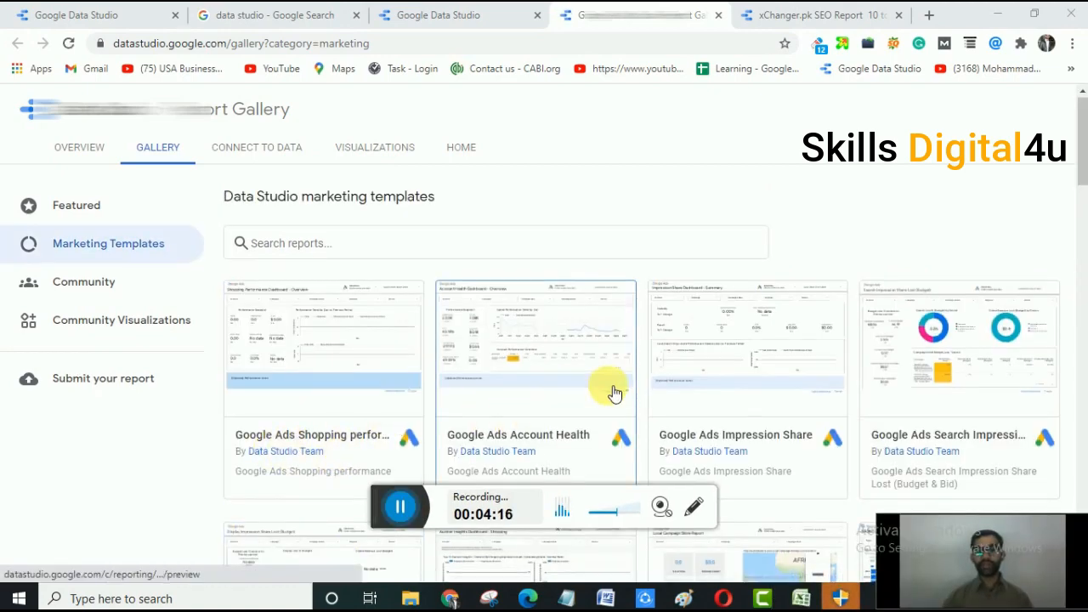
{"action": "scroll", "coordinate": [616, 387], "scroll_direction": "down", "scroll_amount": 2}
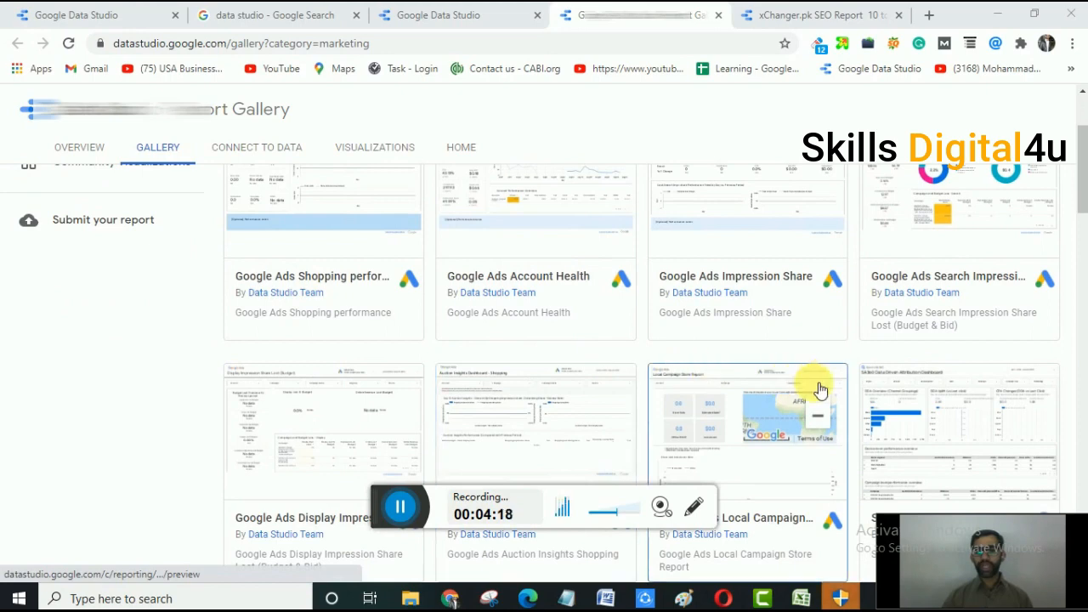
{"action": "scroll", "coordinate": [716, 381], "scroll_direction": "down", "scroll_amount": 1}
{"action": "scroll", "coordinate": [716, 382], "scroll_direction": "down", "scroll_amount": 1}
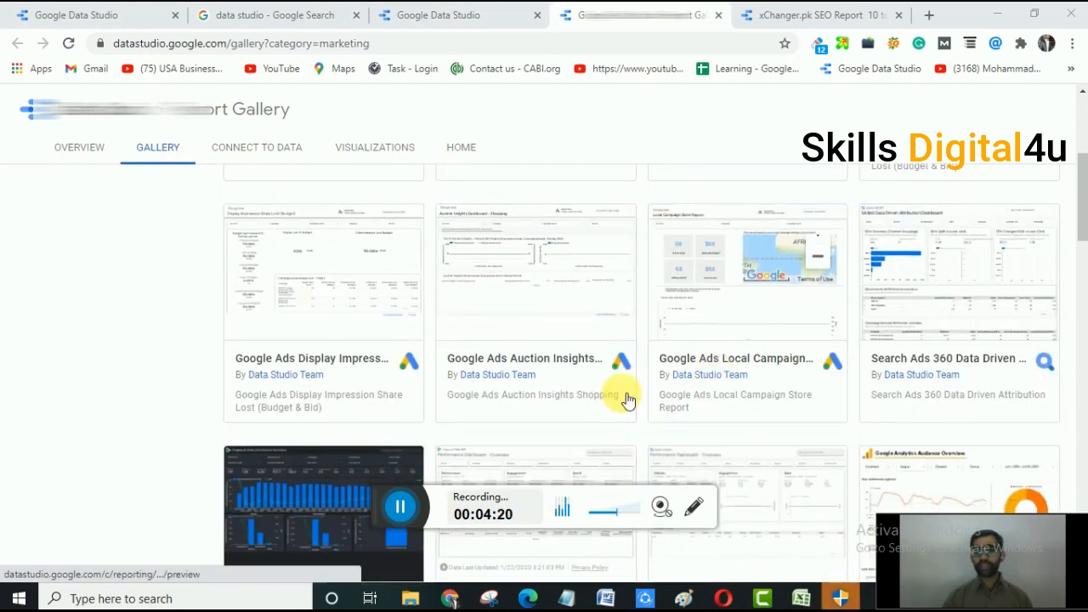
{"action": "scroll", "coordinate": [616, 395], "scroll_direction": "down", "scroll_amount": 2}
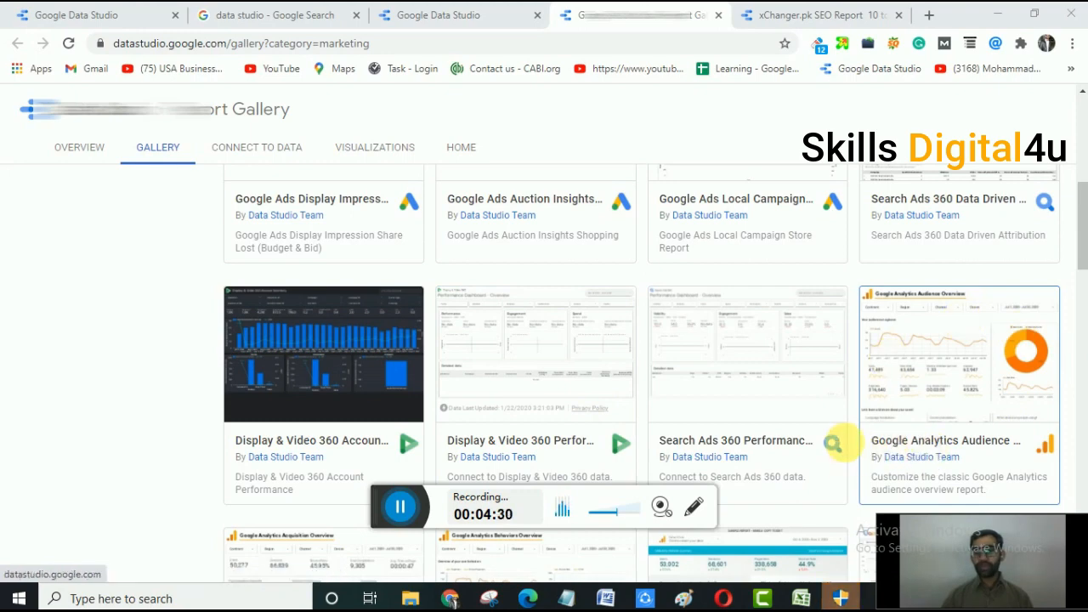
{"action": "right_click", "coordinate": [955, 367]}
{"action": "left_click", "coordinate": [952, 125]}
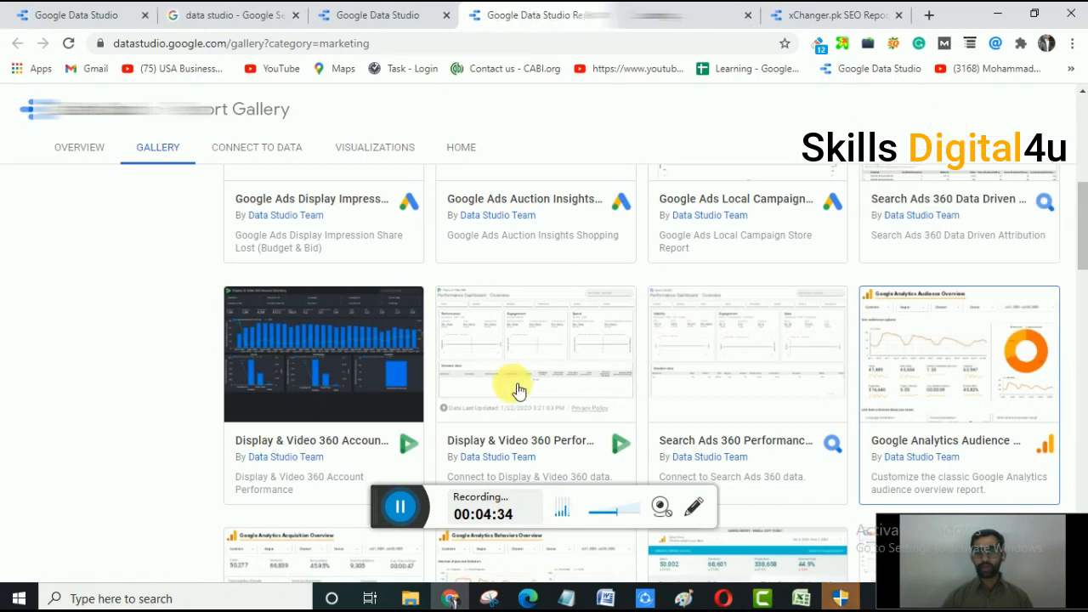
Look through the remaining marketing templates, from the Google Analytics and YouTube reports to the last Google Ads ones.
{"action": "scroll", "coordinate": [520, 389], "scroll_direction": "down", "scroll_amount": 5}
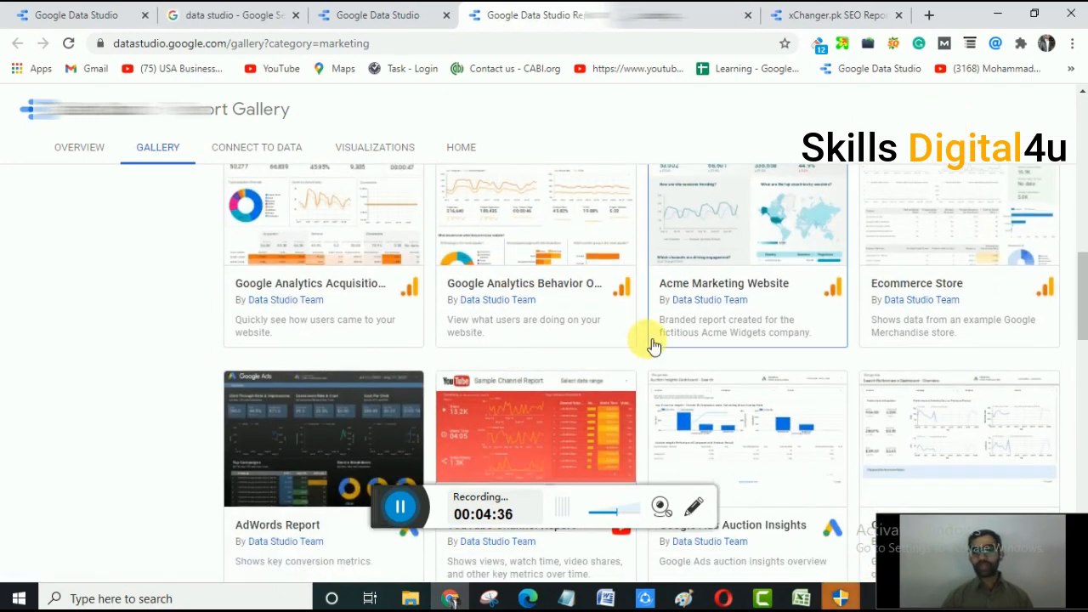
{"action": "scroll", "coordinate": [481, 380], "scroll_direction": "down", "scroll_amount": 2}
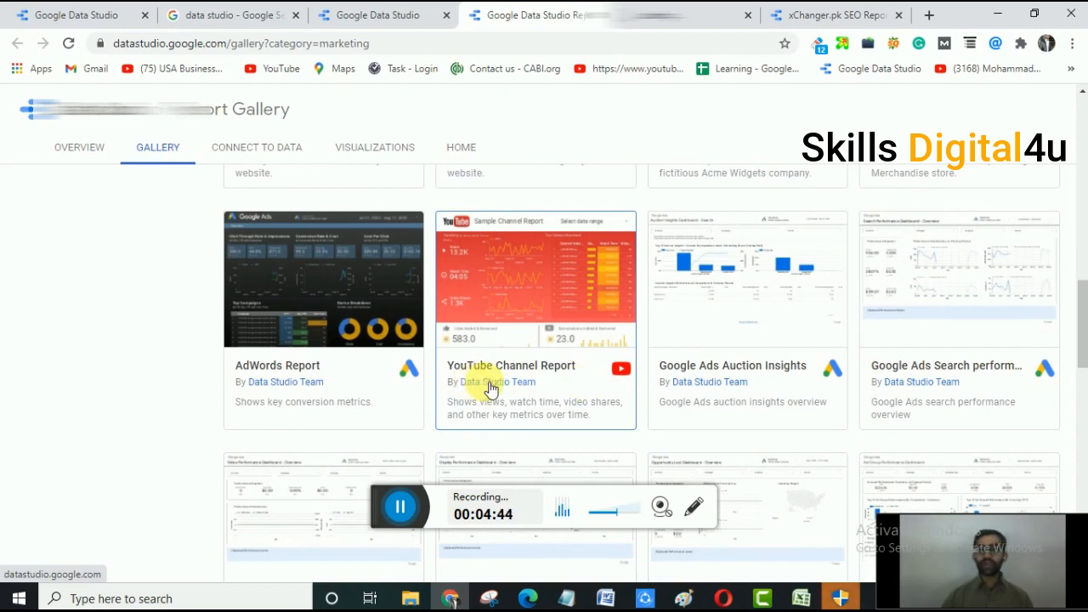
{"action": "scroll", "coordinate": [633, 409], "scroll_direction": "down", "scroll_amount": 8}
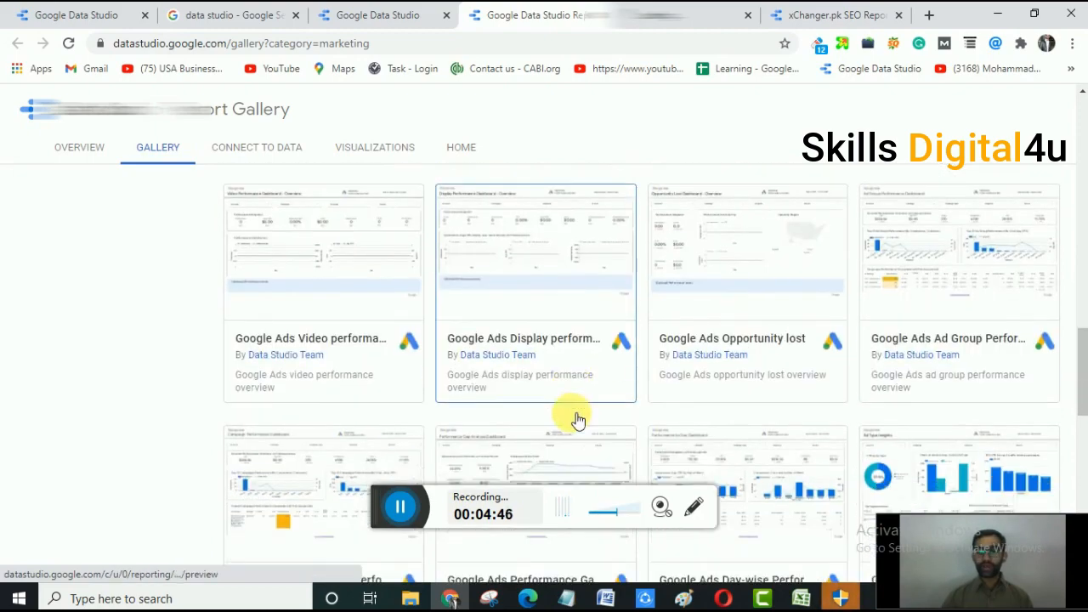
{"action": "scroll", "coordinate": [504, 393], "scroll_direction": "down", "scroll_amount": 2}
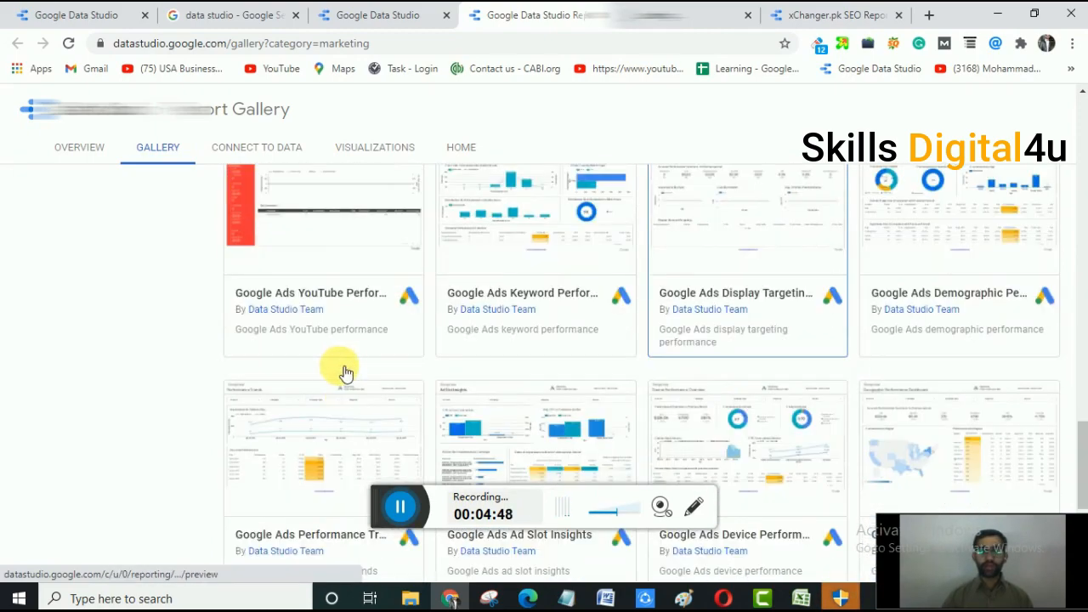
{"action": "scroll", "coordinate": [504, 393], "scroll_direction": "down", "scroll_amount": 4}
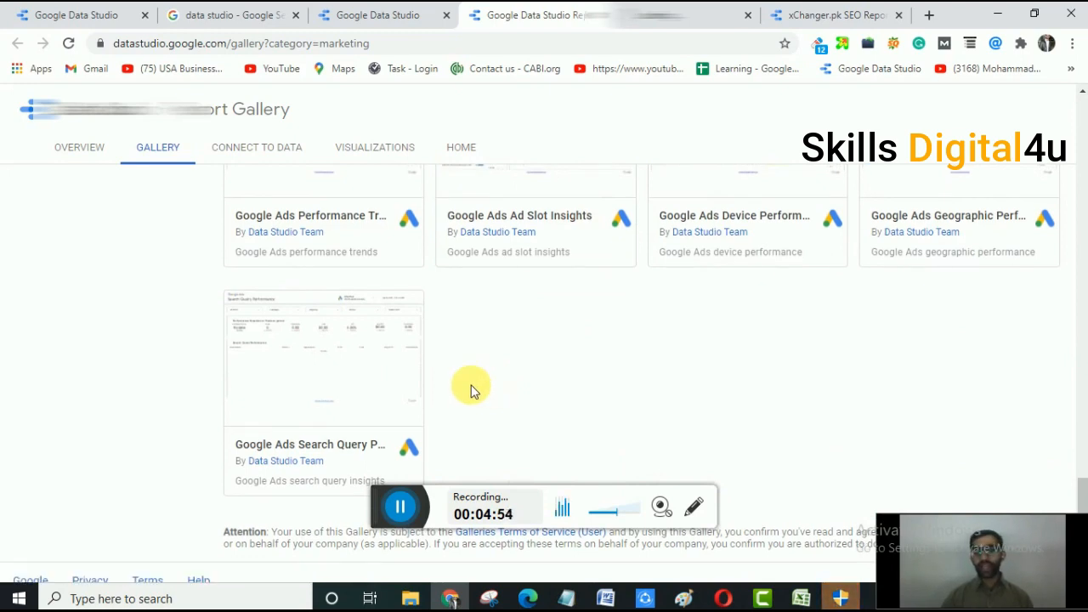
{"action": "scroll", "coordinate": [473, 391], "scroll_direction": "down", "scroll_amount": 1}
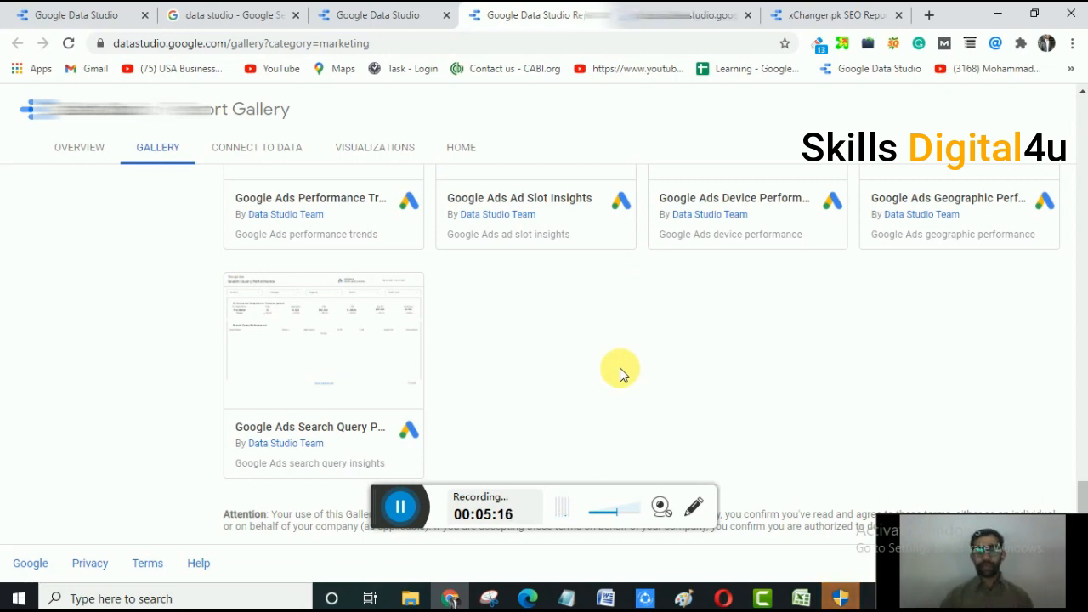
Examine the Google Analytics Audience Overview template, including its audience charts and the language, country and device breakdowns.
{"action": "left_click", "coordinate": [400, 507]}
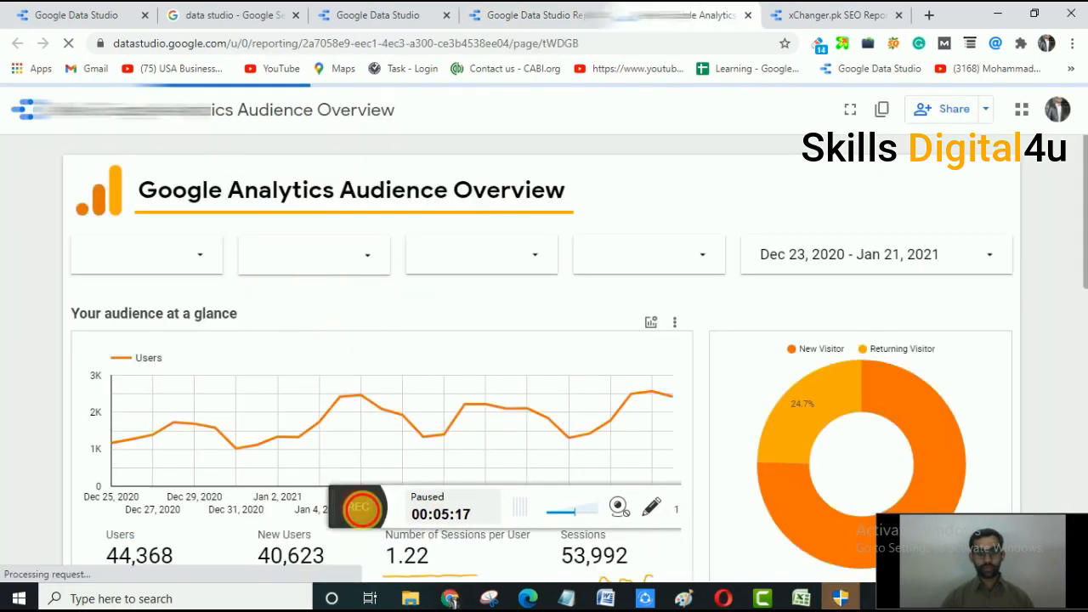
{"action": "left_click", "coordinate": [387, 511]}
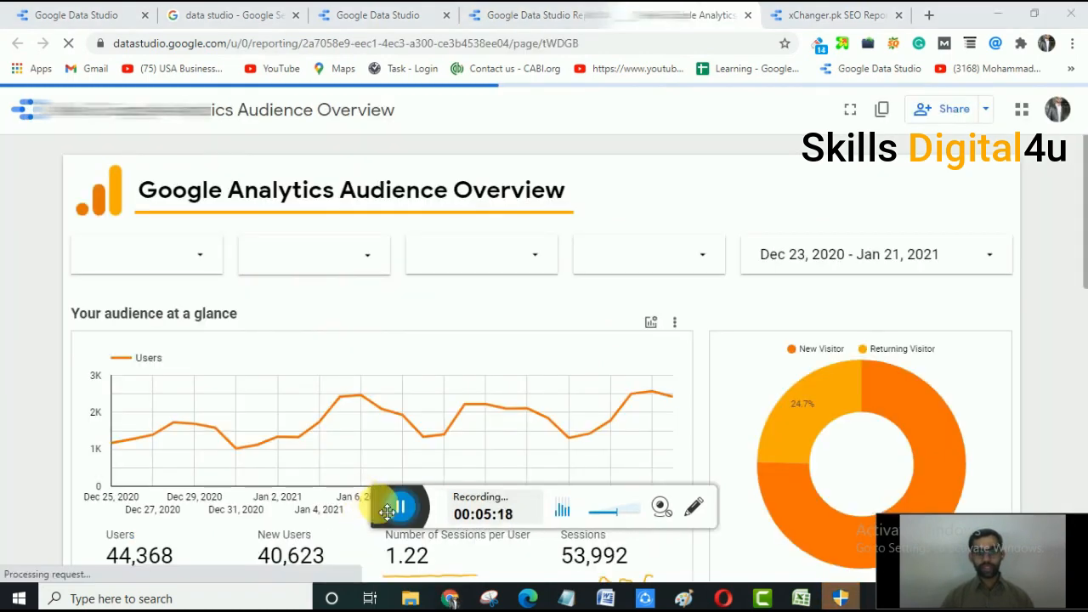
{"action": "left_click_drag", "start_coordinate": [383, 507], "coordinate": [380, 576]}
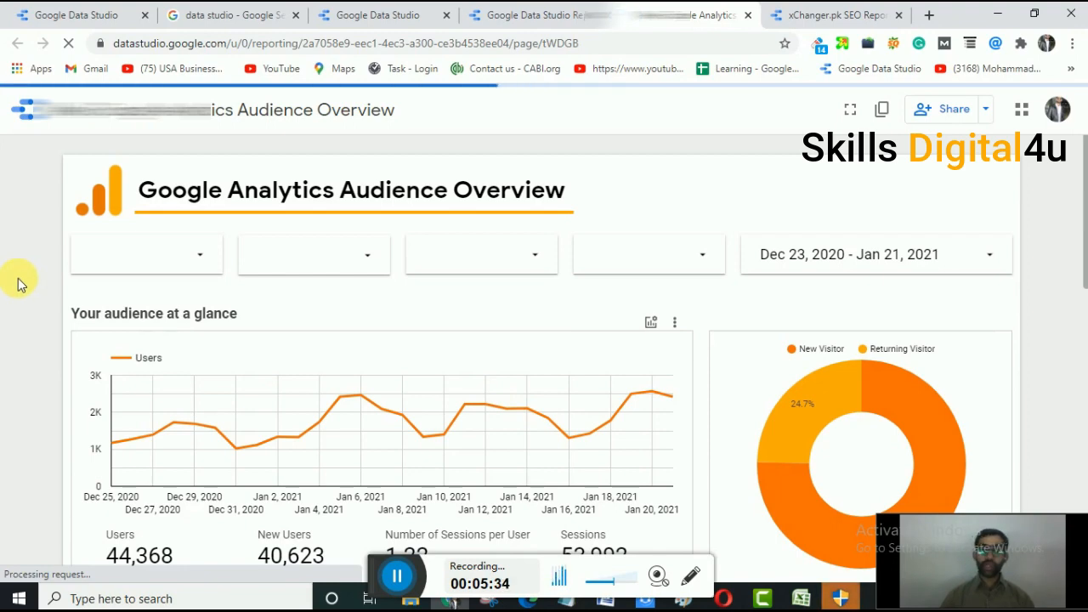
{"action": "scroll", "coordinate": [295, 293], "scroll_direction": "down", "scroll_amount": 1}
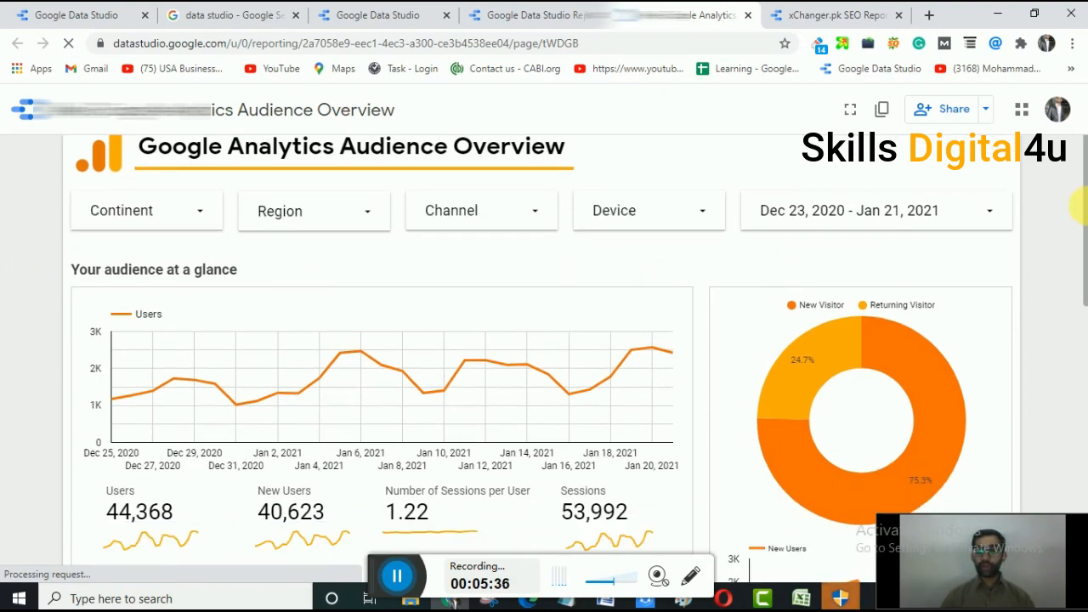
{"action": "scroll", "coordinate": [1085, 206], "scroll_direction": "down", "scroll_amount": 5}
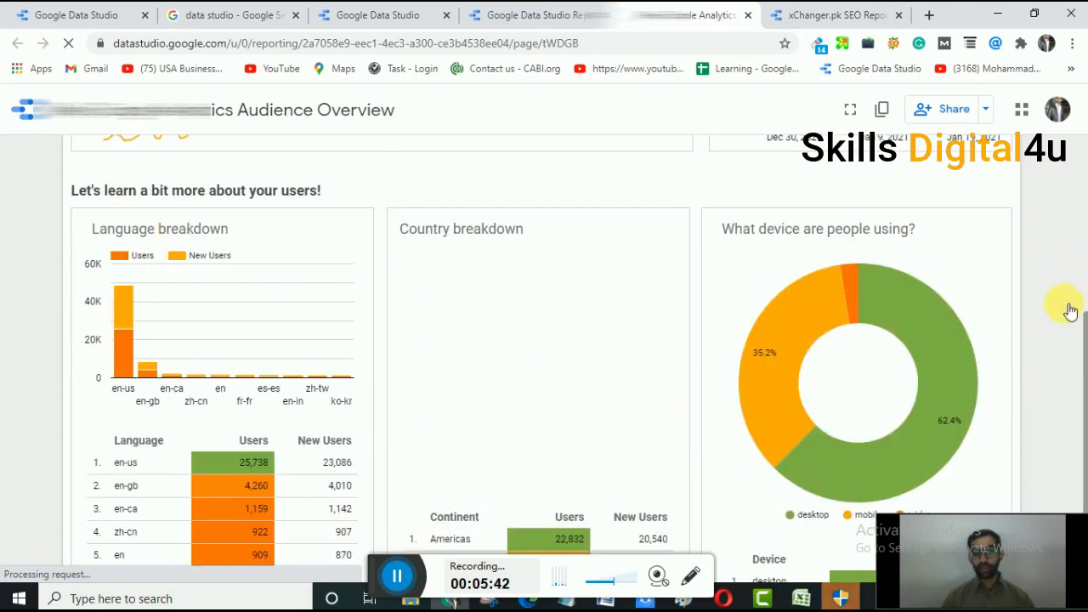
{"action": "left_click_drag", "start_coordinate": [1085, 355], "coordinate": [1086, 364]}
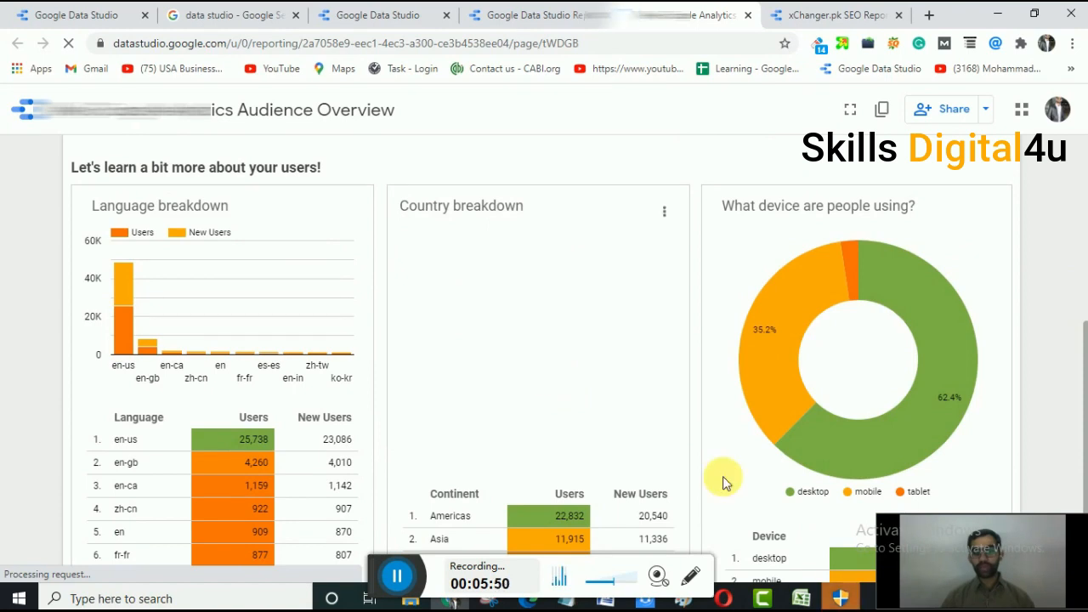
{"action": "scroll", "coordinate": [765, 498], "scroll_direction": "down", "scroll_amount": 1}
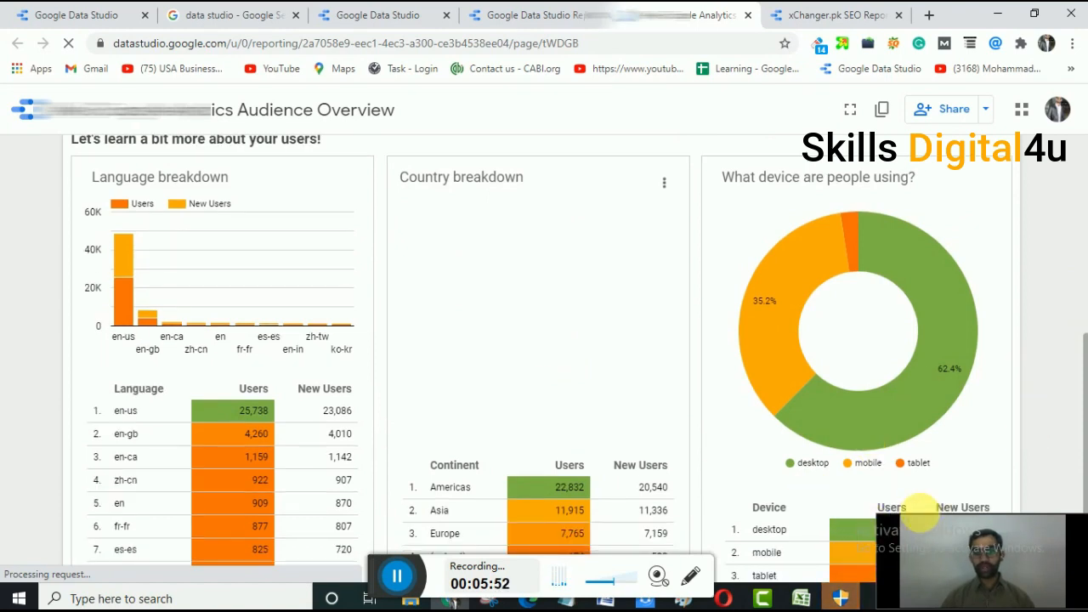
{"action": "scroll", "coordinate": [938, 433], "scroll_direction": "down", "scroll_amount": 1}
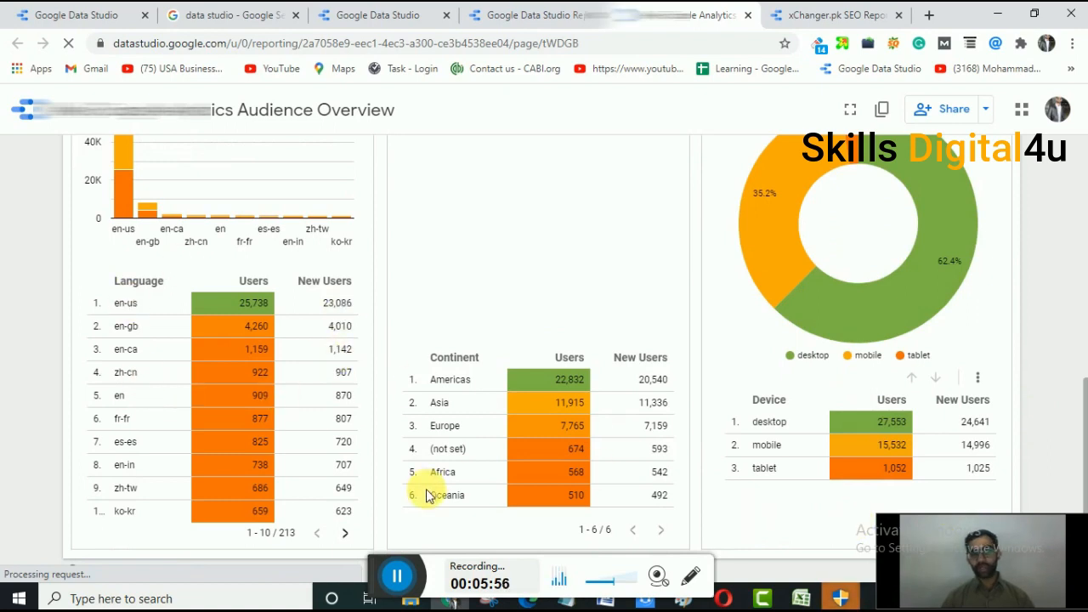
Return to the SEO report for 10 to 20 January 2021 and review Page 1 up to the Audience Overview section.
{"action": "left_click", "coordinate": [838, 10]}
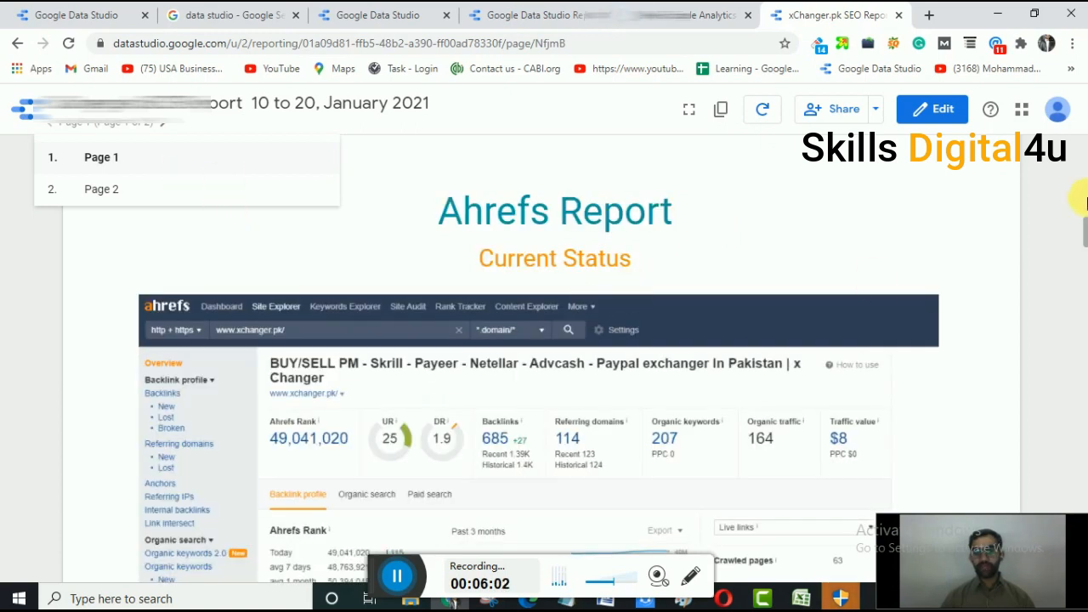
{"action": "scroll", "coordinate": [1084, 241], "scroll_direction": "up", "scroll_amount": 4}
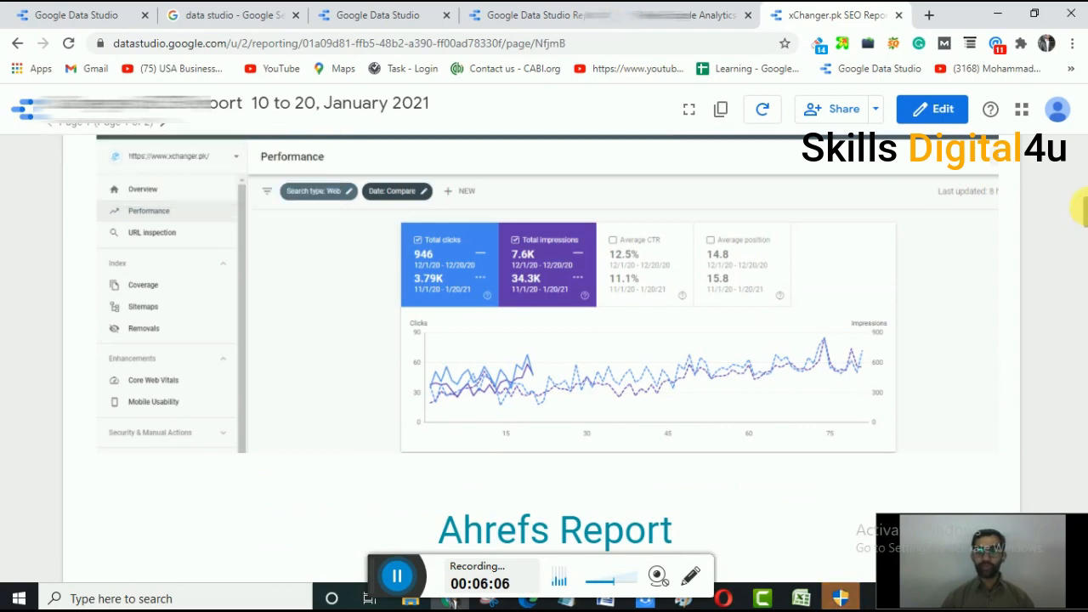
{"action": "scroll", "coordinate": [1080, 197], "scroll_direction": "up", "scroll_amount": 5}
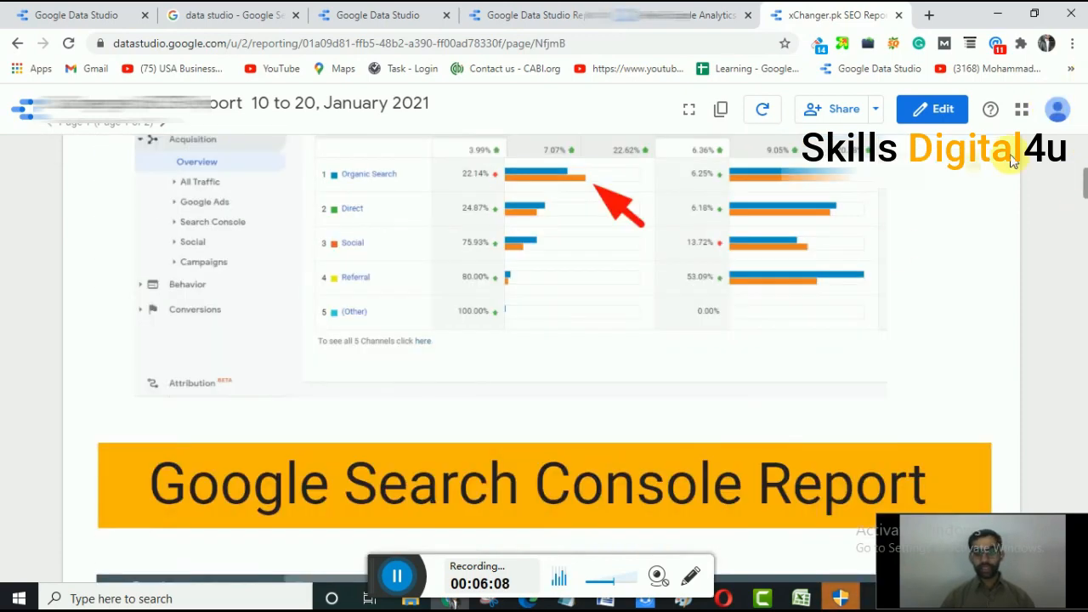
{"action": "scroll", "coordinate": [672, 255], "scroll_direction": "up", "scroll_amount": 10}
{"action": "scroll", "coordinate": [636, 251], "scroll_direction": "down", "scroll_amount": 2}
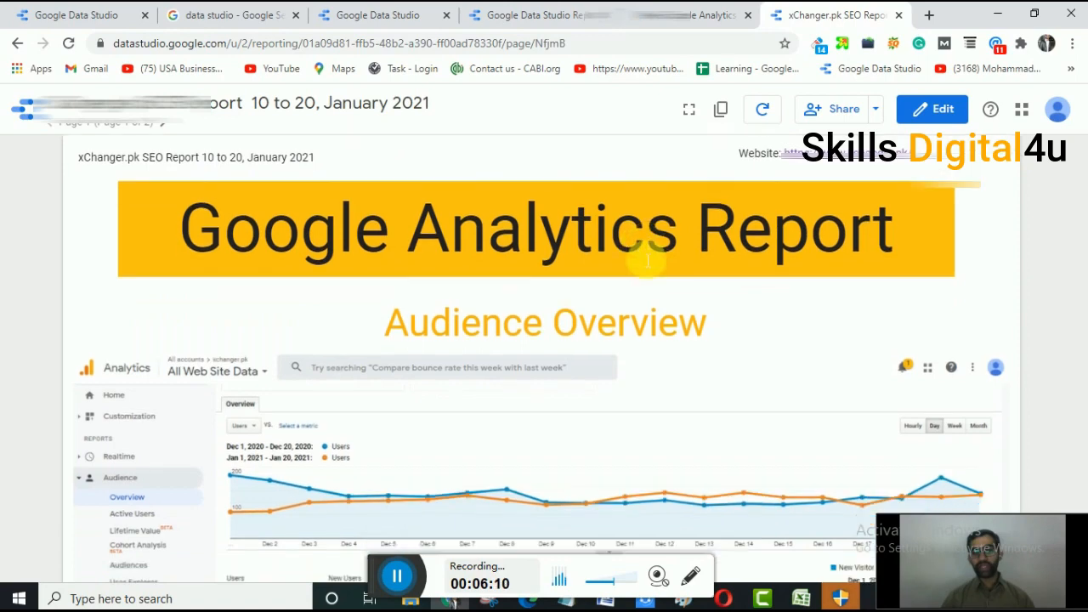
{"action": "scroll", "coordinate": [634, 256], "scroll_direction": "down", "scroll_amount": 1}
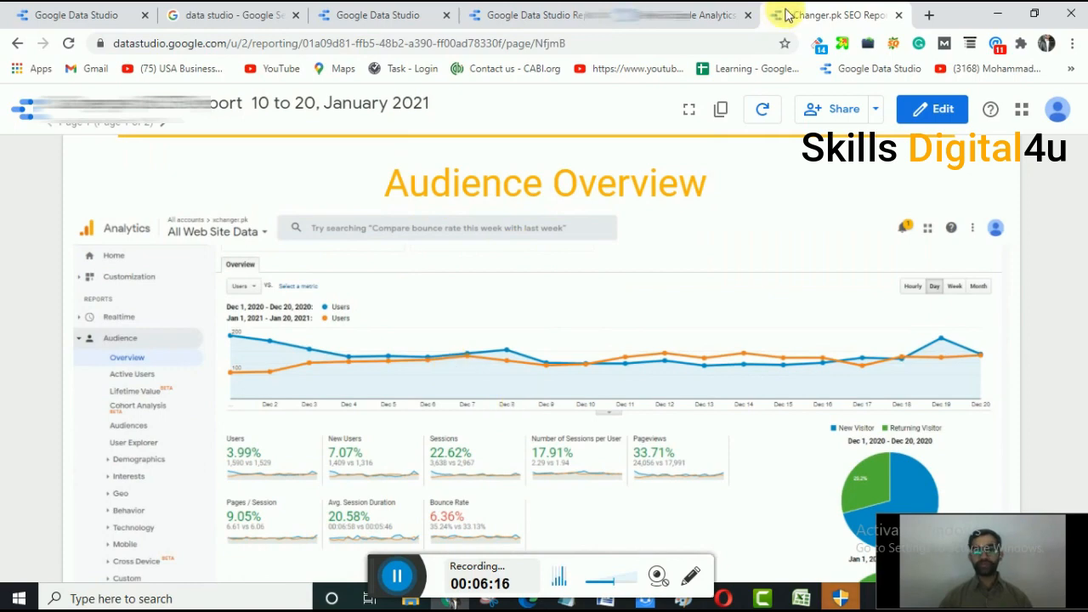
Make a copy of the SEO report with the listed data sources and rename the copy as new report.
{"action": "left_click", "coordinate": [721, 114]}
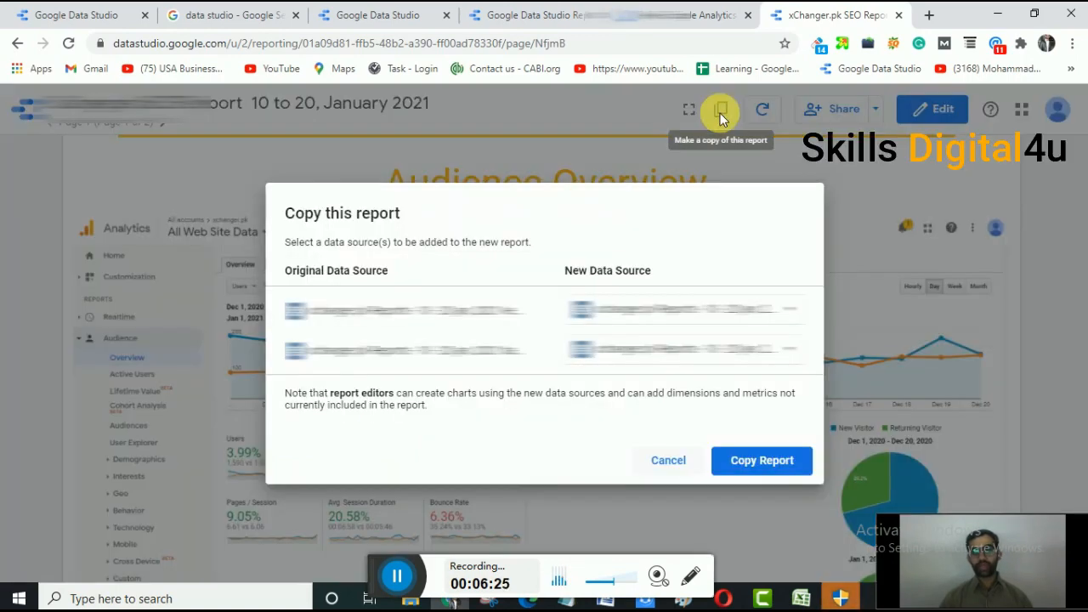
{"action": "left_click", "coordinate": [751, 469]}
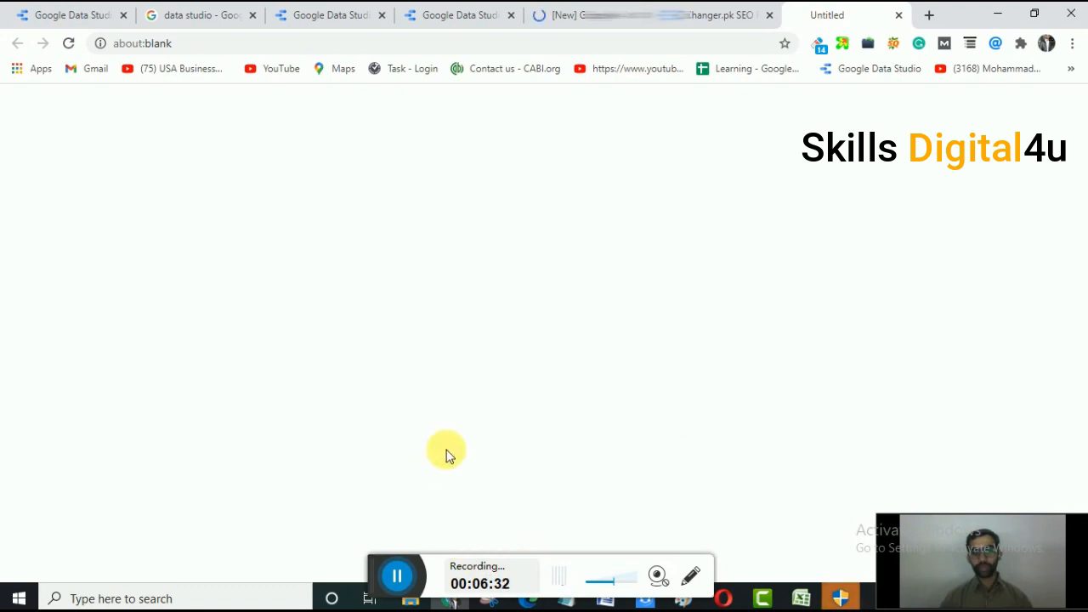
{"action": "left_click", "coordinate": [394, 576]}
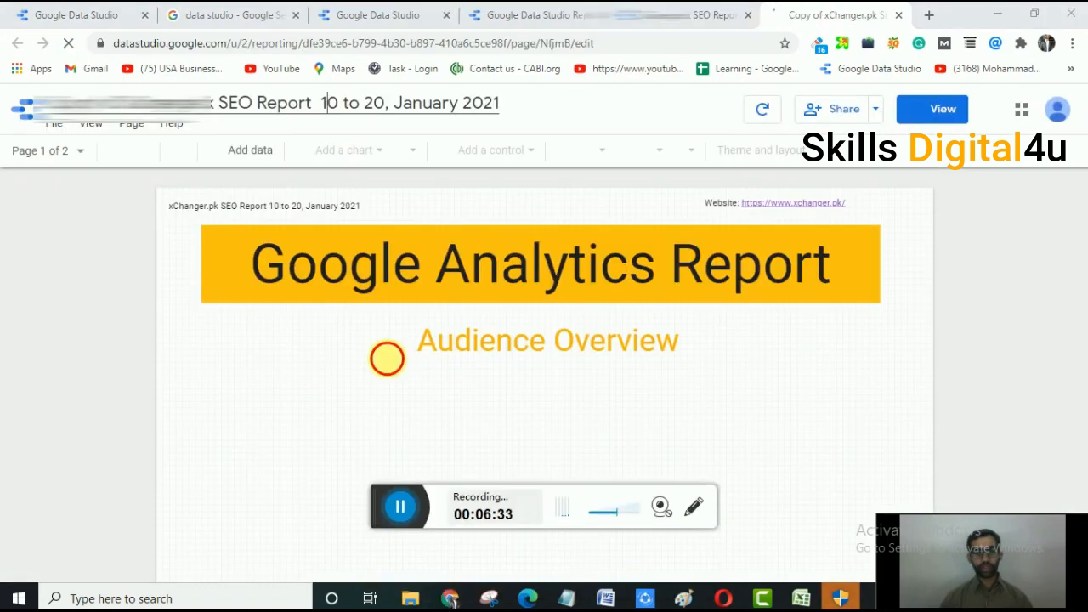
{"action": "left_click", "coordinate": [328, 107]}
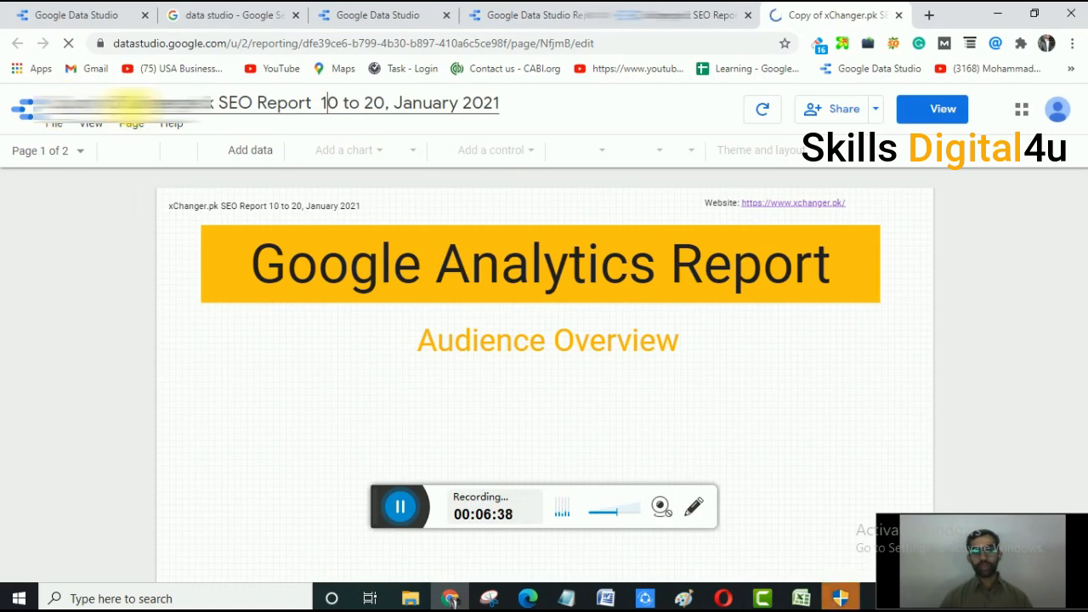
{"action": "left_click", "coordinate": [398, 507]}
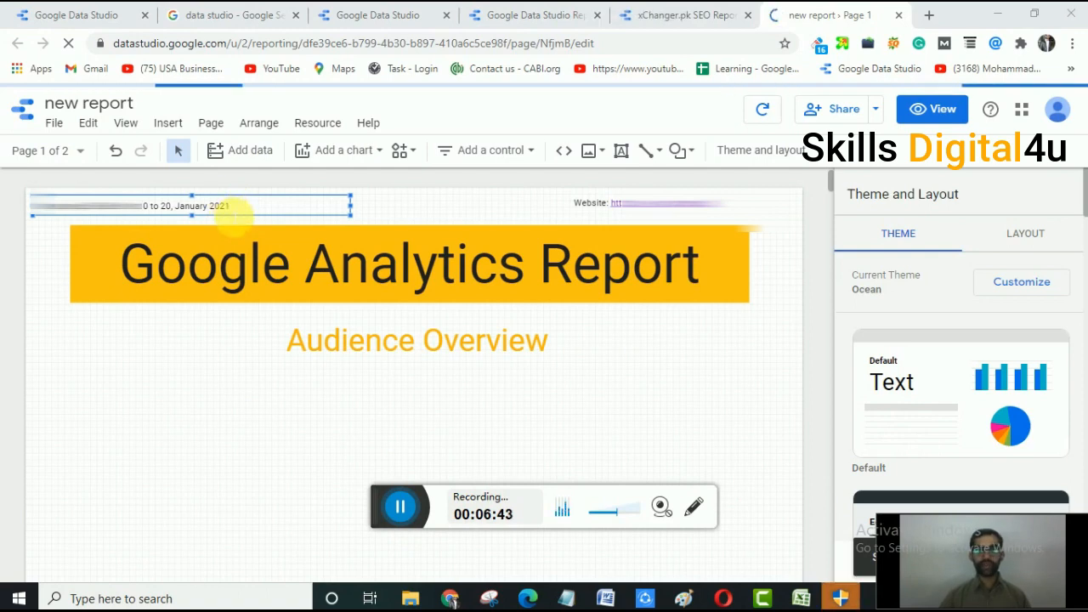
Delete the date-range text in the header above the Google Analytics Report title on Page 1.
{"action": "left_click", "coordinate": [235, 217]}
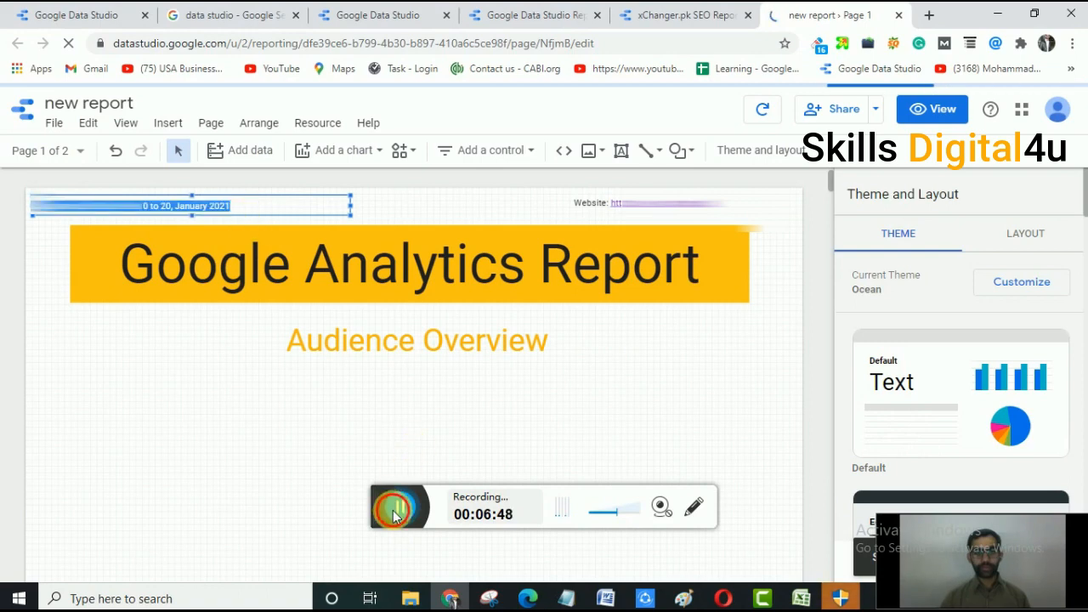
{"action": "left_click", "coordinate": [396, 506]}
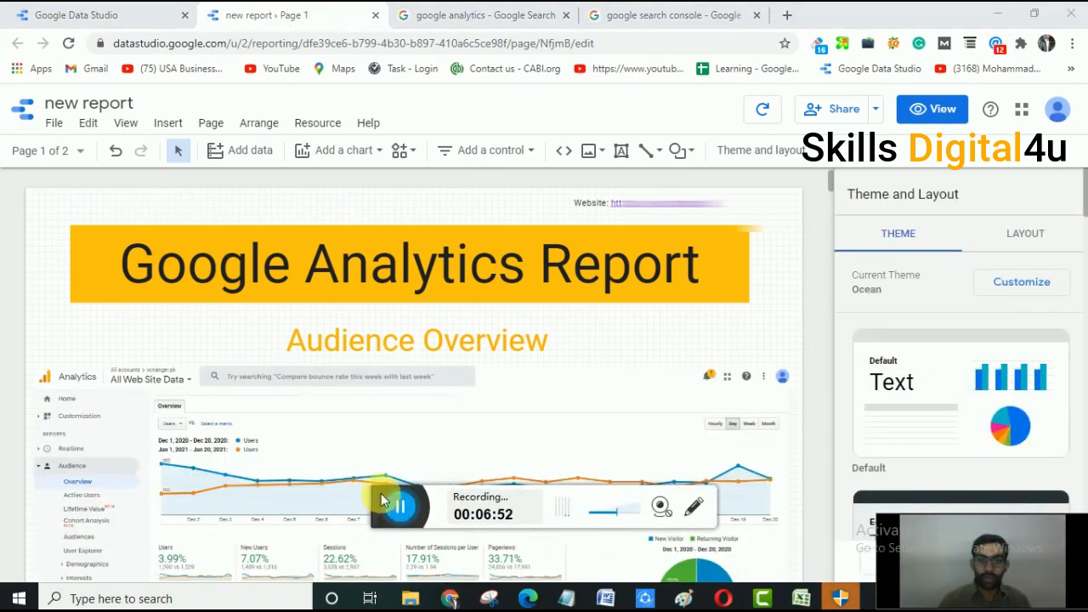
{"action": "left_click_drag", "start_coordinate": [380, 502], "coordinate": [383, 543]}
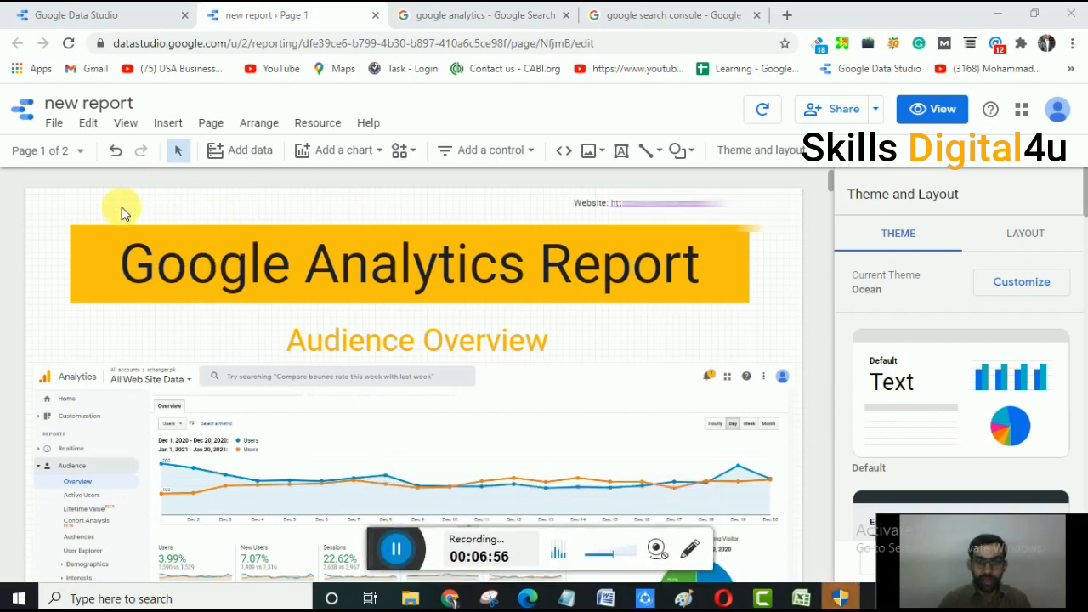
Add a text box above the Google Analytics Report title and enter New report in it.
{"action": "left_click", "coordinate": [627, 160]}
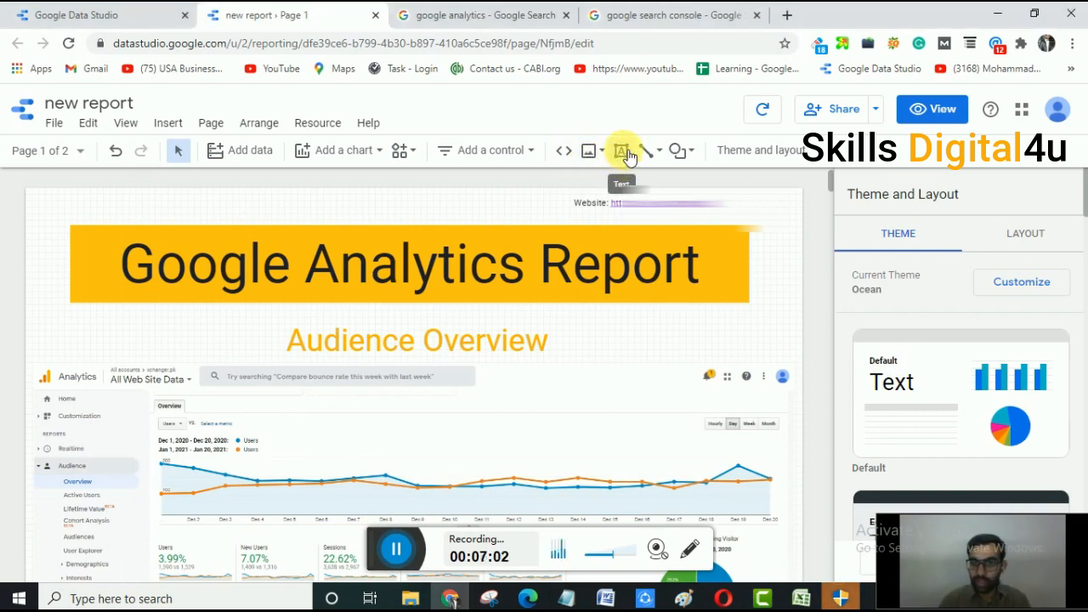
{"action": "left_click", "coordinate": [625, 155]}
{"action": "left_click_drag", "start_coordinate": [133, 197], "coordinate": [360, 220]}
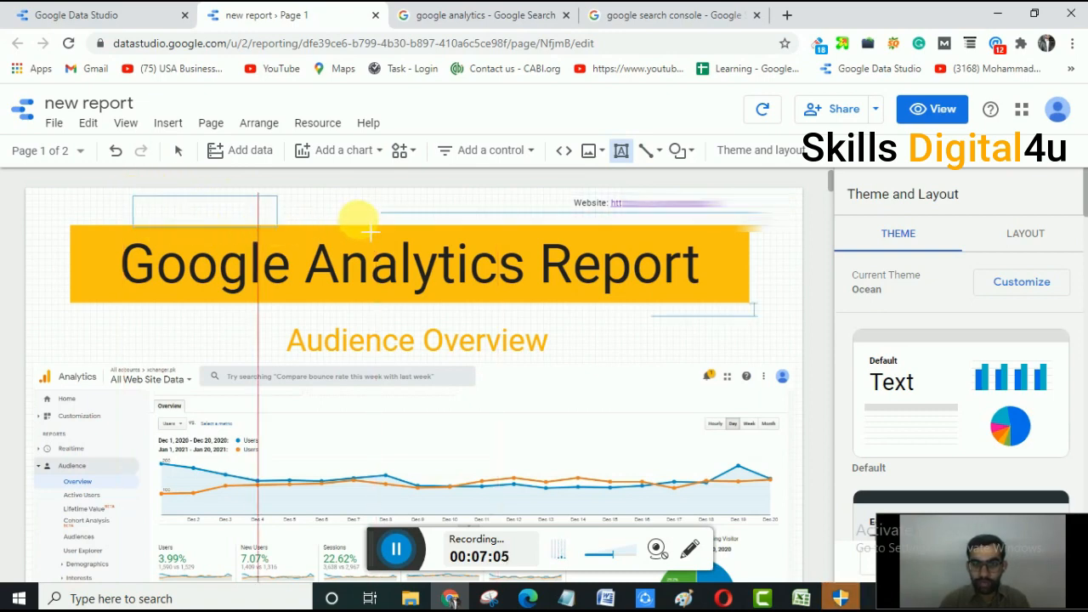
{"action": "left_click", "coordinate": [302, 208]}
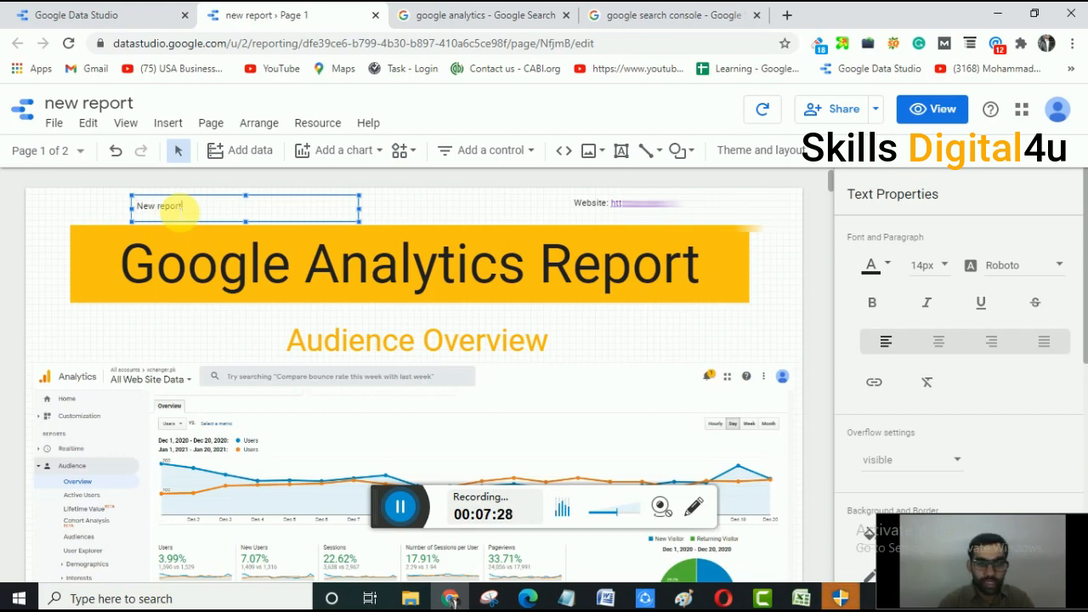
Select the New report text and try font sizes of 18px and 40px on it.
{"action": "left_click", "coordinate": [192, 213]}
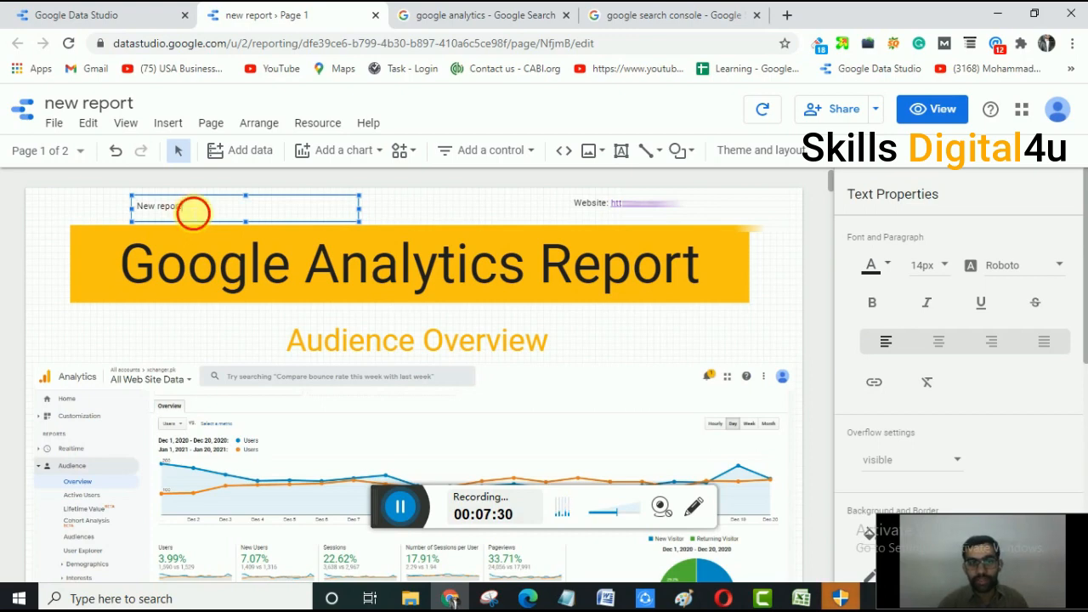
{"action": "left_click_drag", "start_coordinate": [145, 210], "coordinate": [140, 210]}
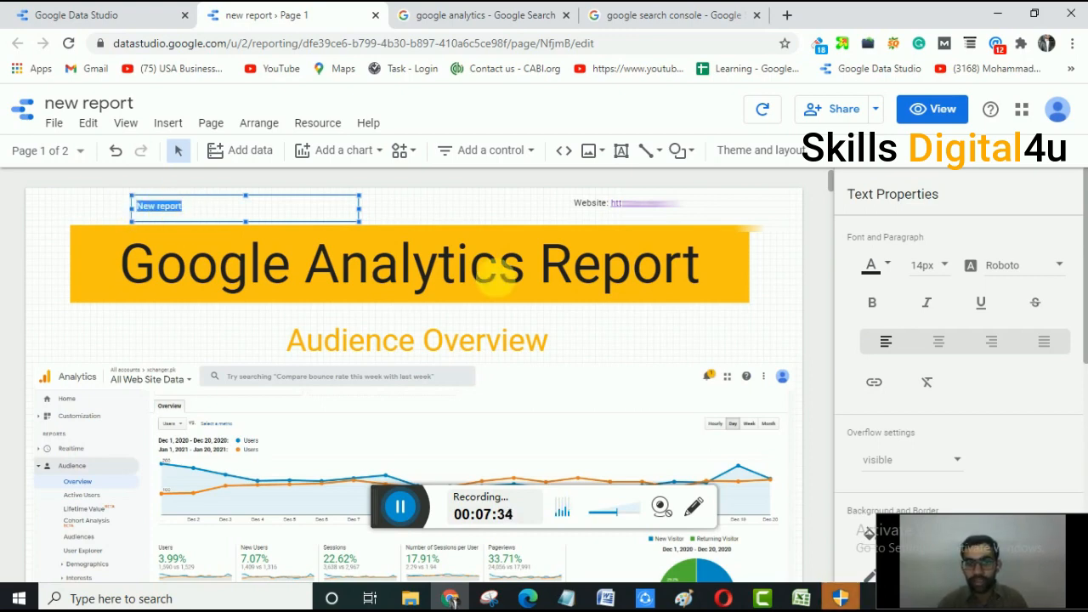
{"action": "left_click", "coordinate": [946, 268]}
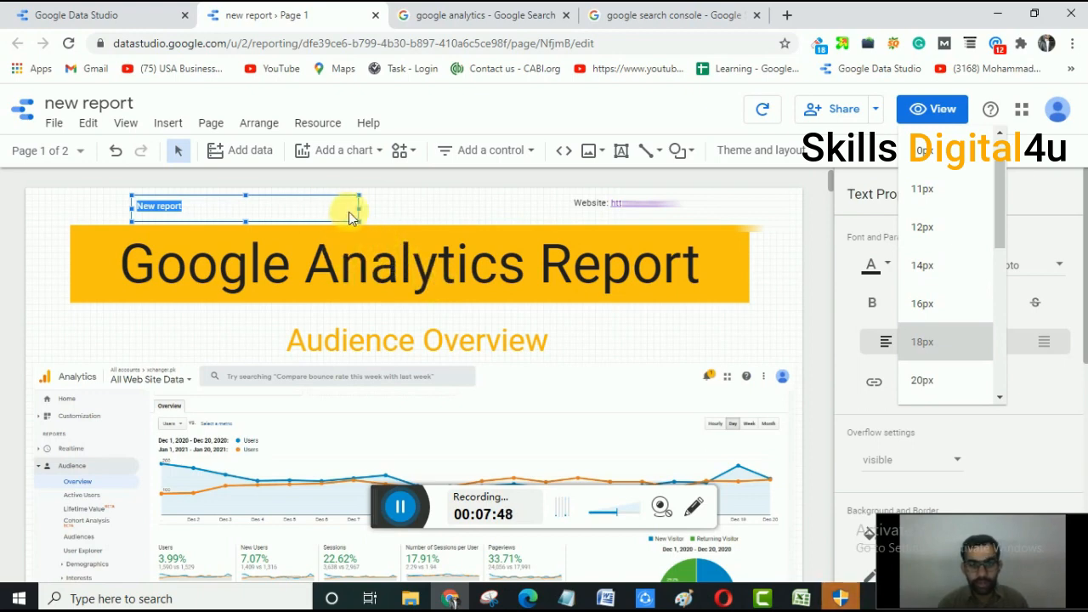
{"action": "left_click", "coordinate": [371, 259]}
{"action": "left_click", "coordinate": [397, 503]}
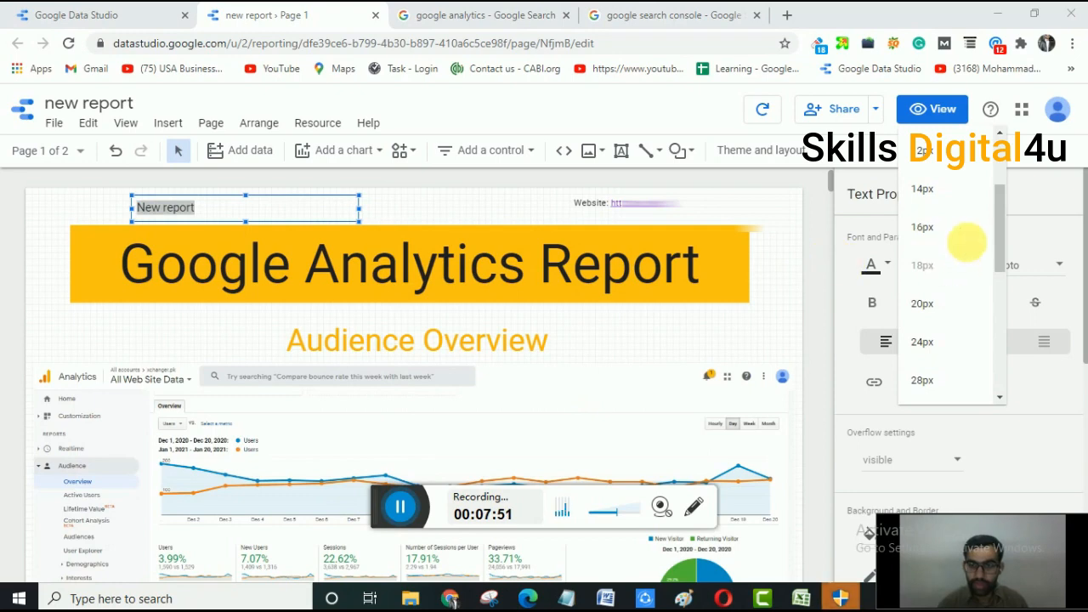
{"action": "scroll", "coordinate": [952, 255], "scroll_direction": "down", "scroll_amount": 2}
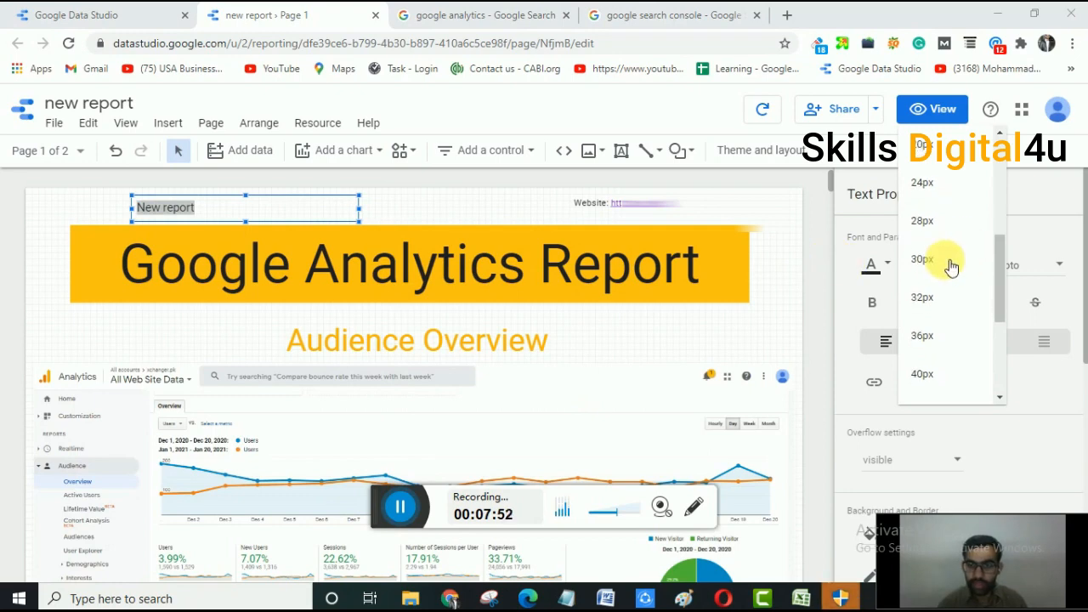
{"action": "scroll", "coordinate": [950, 266], "scroll_direction": "down", "scroll_amount": 1}
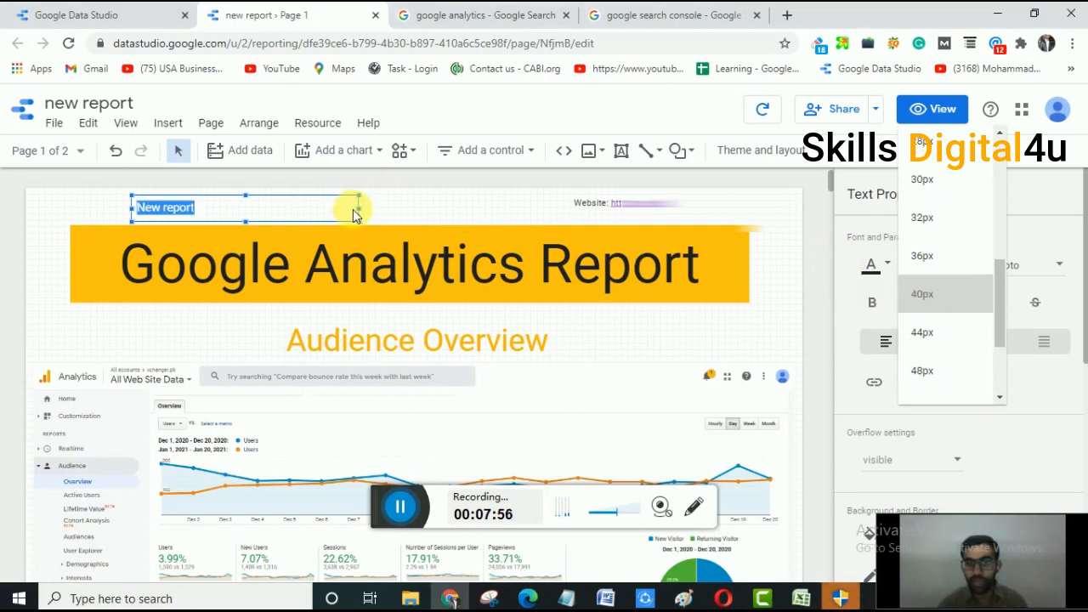
{"action": "left_click", "coordinate": [979, 295]}
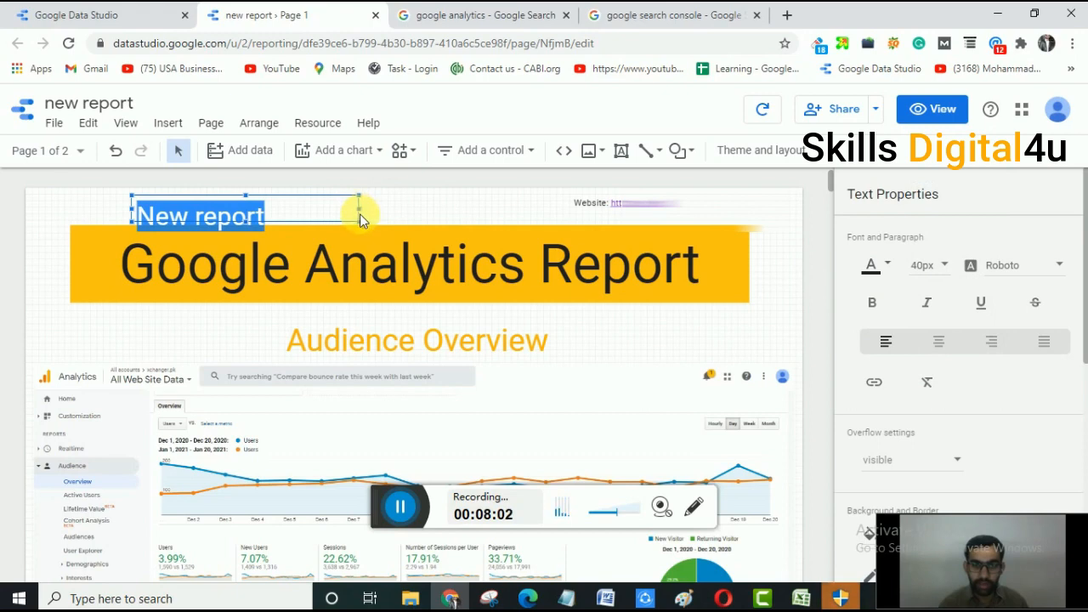
Enlarge the New report text box in width and height to fit the bigger lettering.
{"action": "left_click_drag", "start_coordinate": [364, 212], "coordinate": [451, 213]}
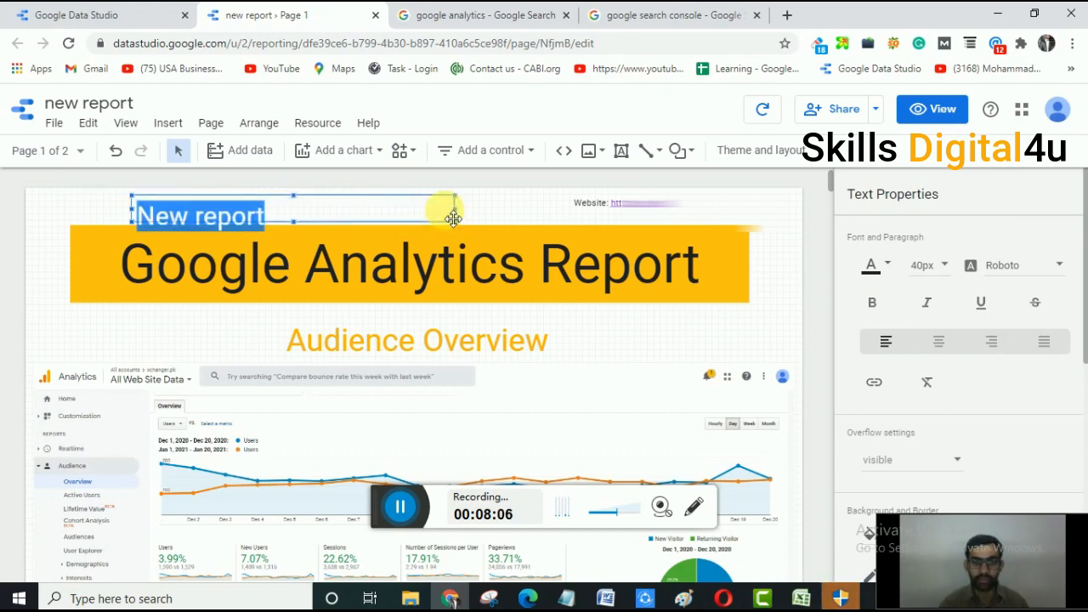
{"action": "left_click_drag", "start_coordinate": [296, 225], "coordinate": [294, 241]}
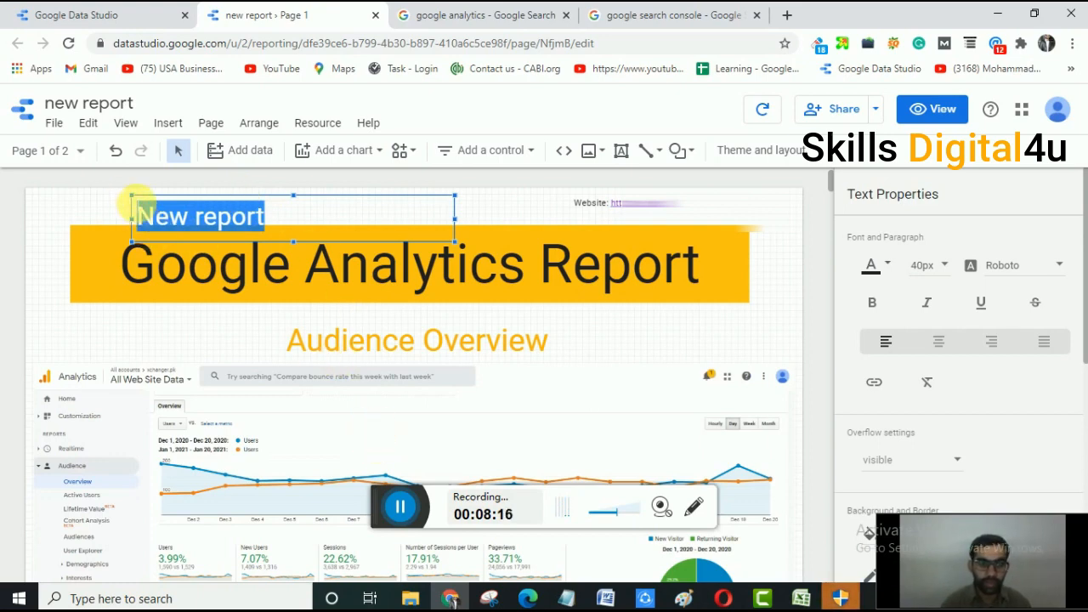
{"action": "left_click_drag", "start_coordinate": [132, 197], "coordinate": [119, 178]}
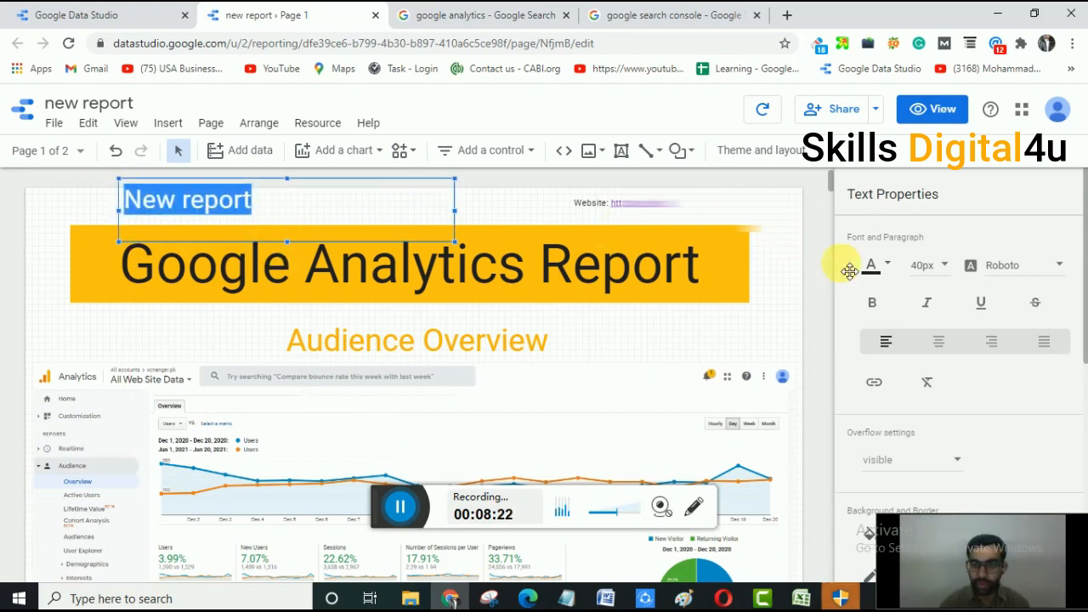
Set the font size of the New report text to 20px.
{"action": "left_click", "coordinate": [930, 269]}
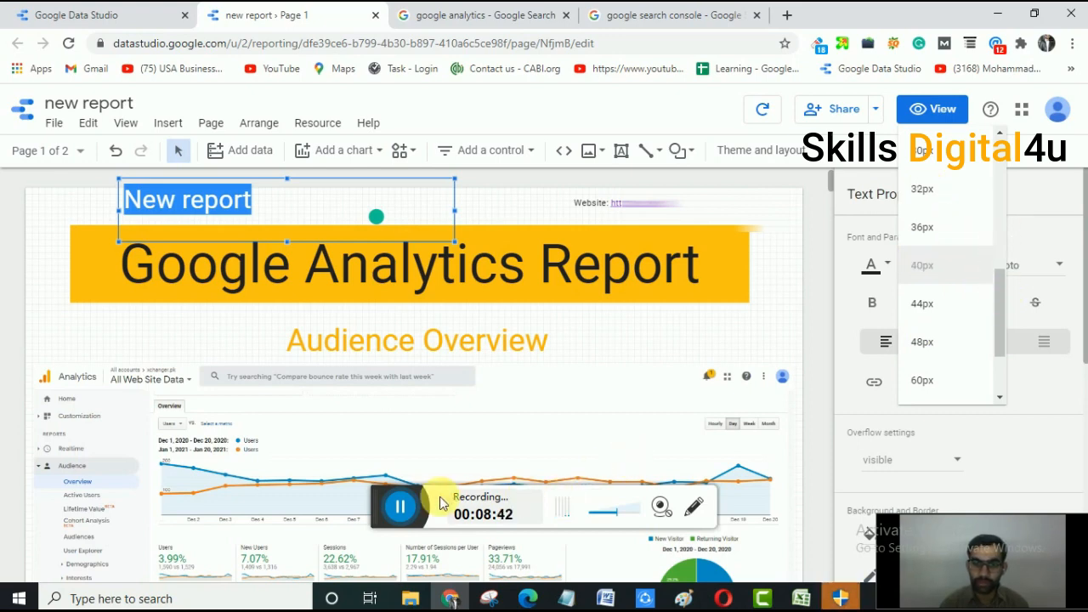
{"action": "left_click", "coordinate": [396, 506]}
{"action": "left_click", "coordinate": [358, 509]}
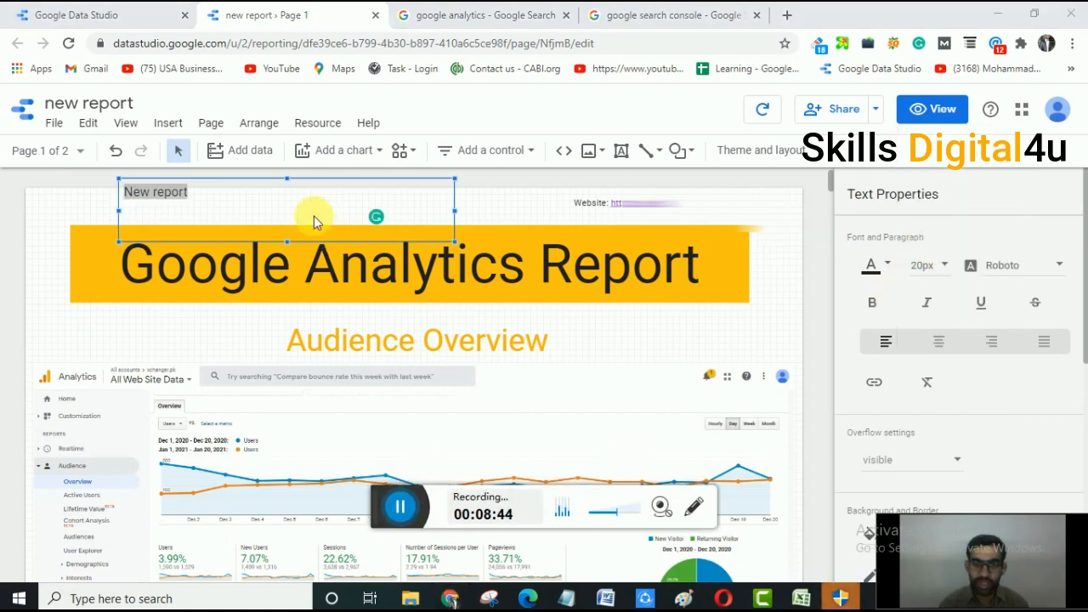
Shrink the New report text box around its text and fit it between the page's upper edge and the title banner.
{"action": "left_click", "coordinate": [292, 246]}
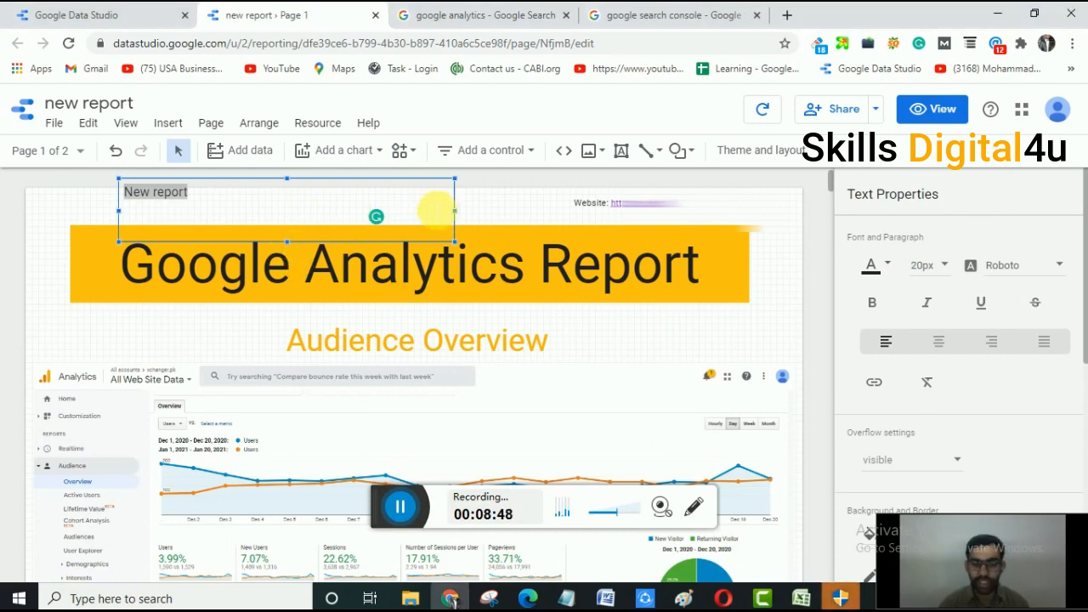
{"action": "double_click", "coordinate": [411, 203]}
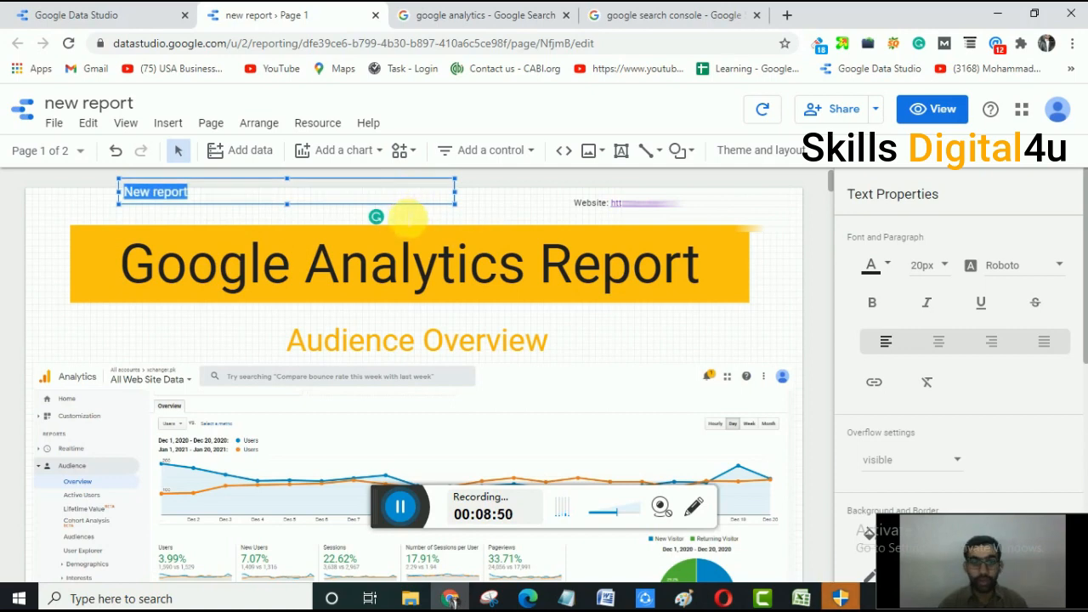
{"action": "left_click", "coordinate": [116, 196]}
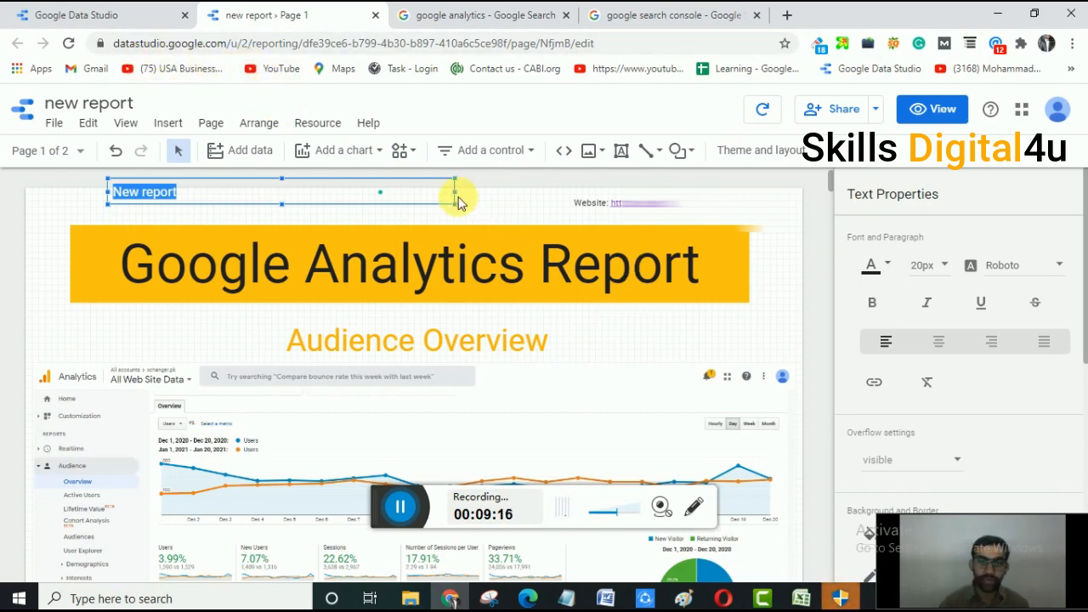
{"action": "left_click_drag", "start_coordinate": [459, 195], "coordinate": [242, 202]}
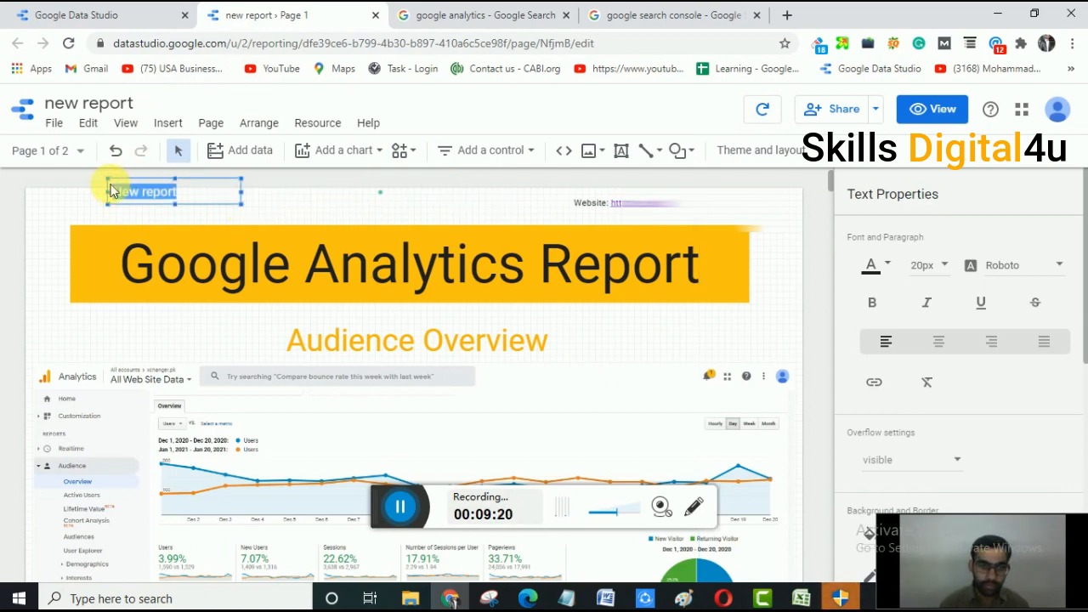
{"action": "left_click_drag", "start_coordinate": [108, 187], "coordinate": [116, 198]}
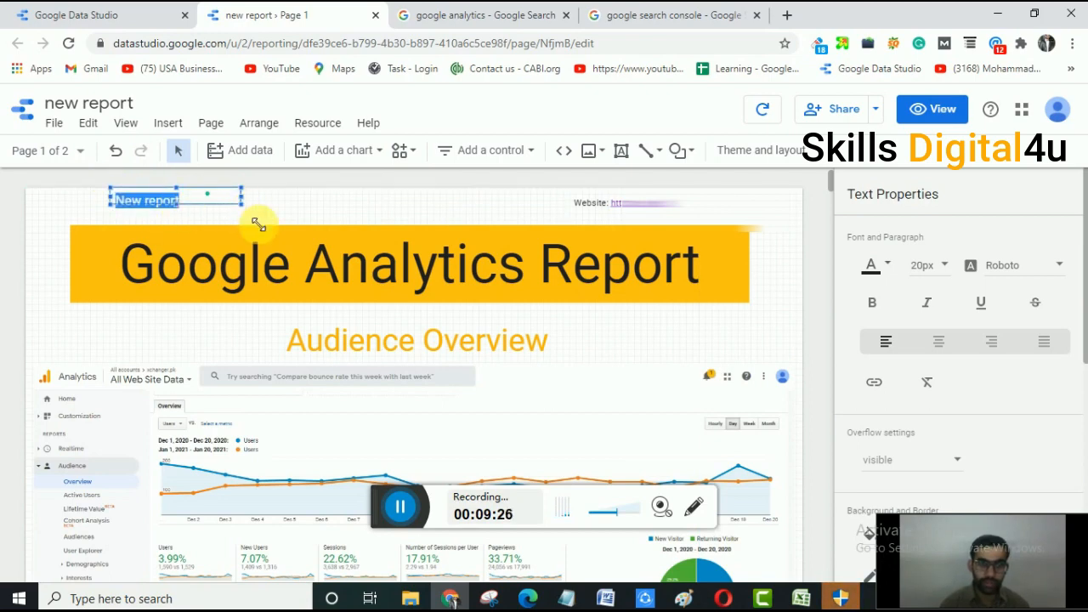
{"action": "left_click_drag", "start_coordinate": [242, 204], "coordinate": [257, 227]}
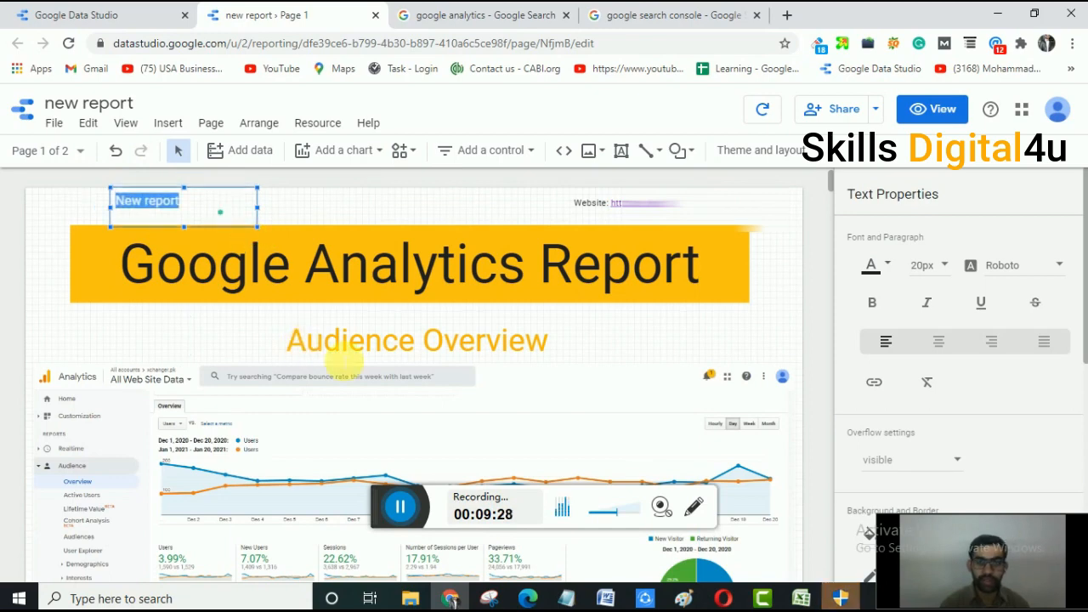
{"action": "left_click_drag", "start_coordinate": [257, 207], "coordinate": [242, 207]}
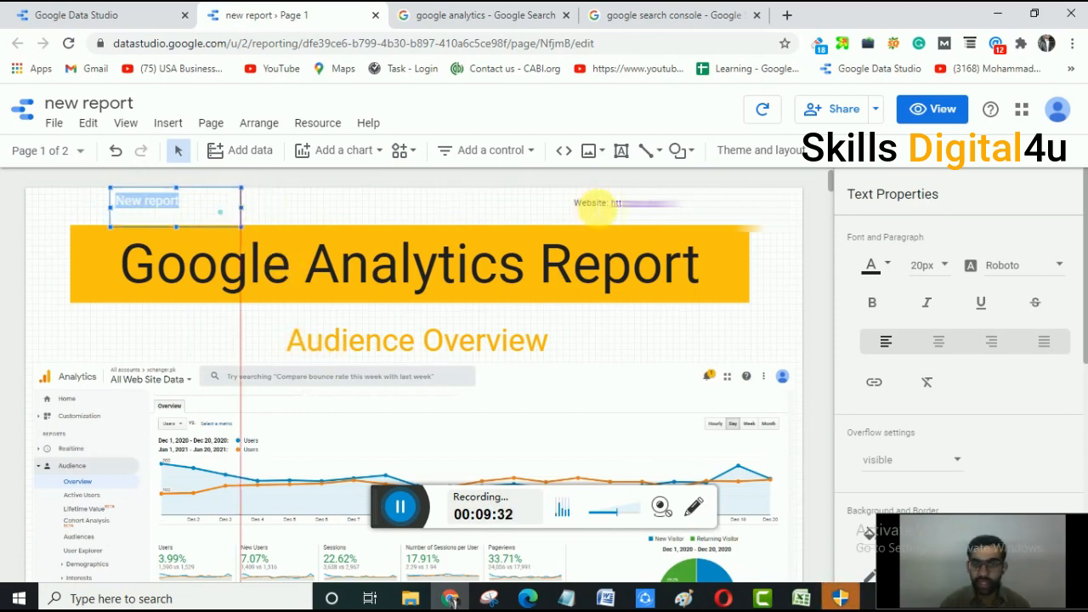
{"action": "left_click", "coordinate": [574, 204]}
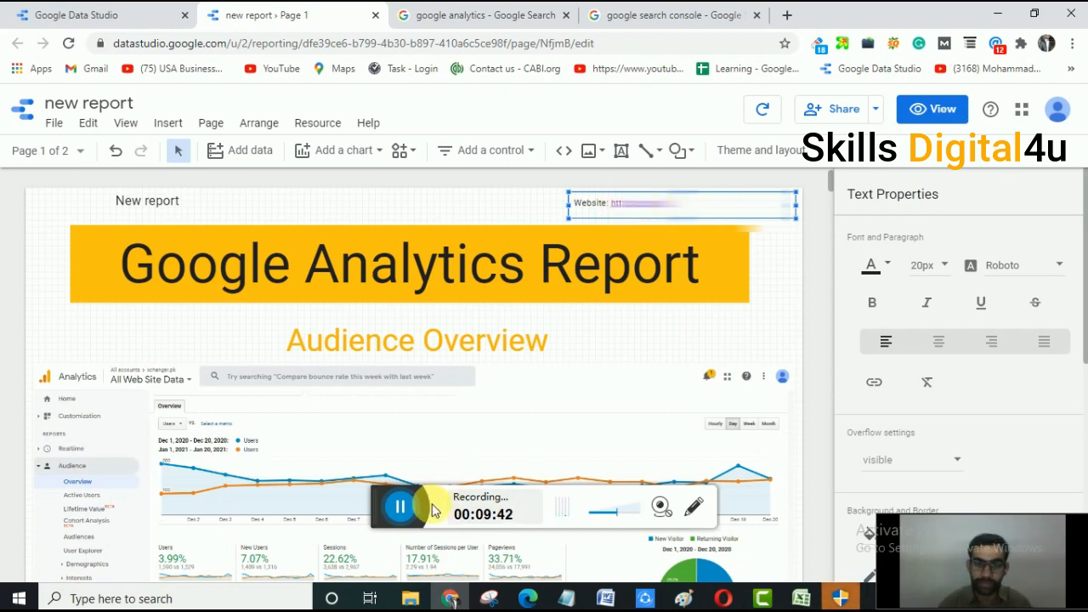
{"action": "left_click", "coordinate": [409, 509]}
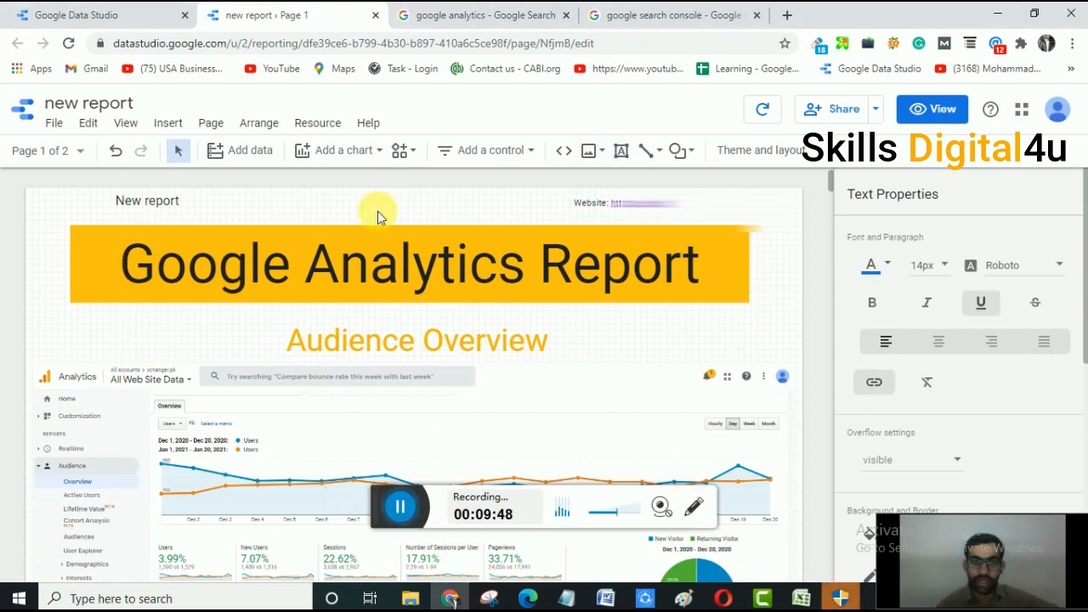
{"action": "left_click", "coordinate": [526, 216]}
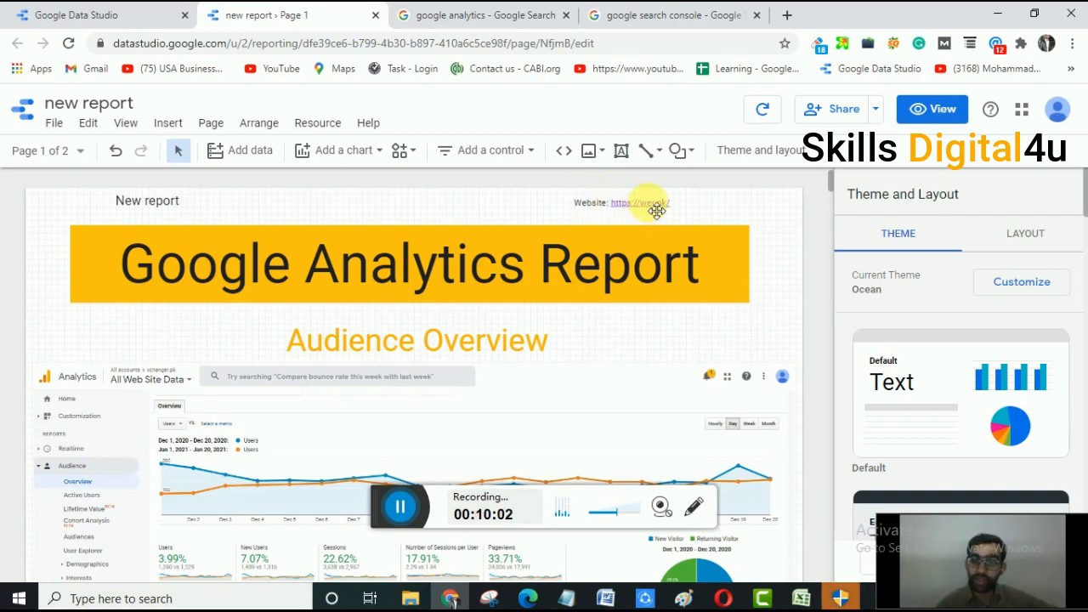
{"action": "left_click", "coordinate": [410, 507]}
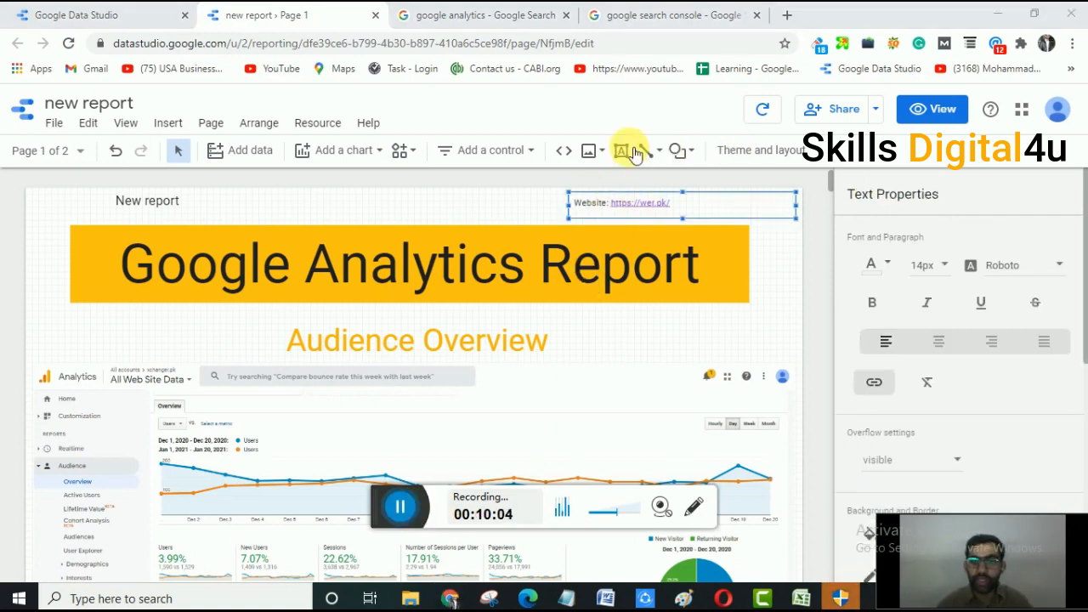
{"action": "left_click", "coordinate": [621, 155]}
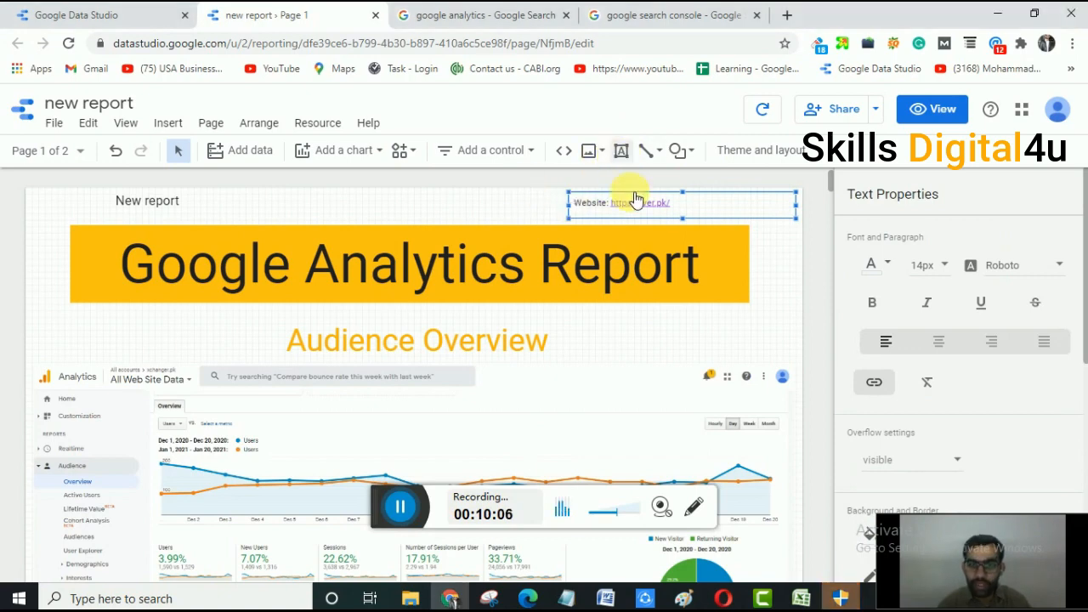
{"action": "left_click_drag", "start_coordinate": [585, 204], "coordinate": [676, 204]}
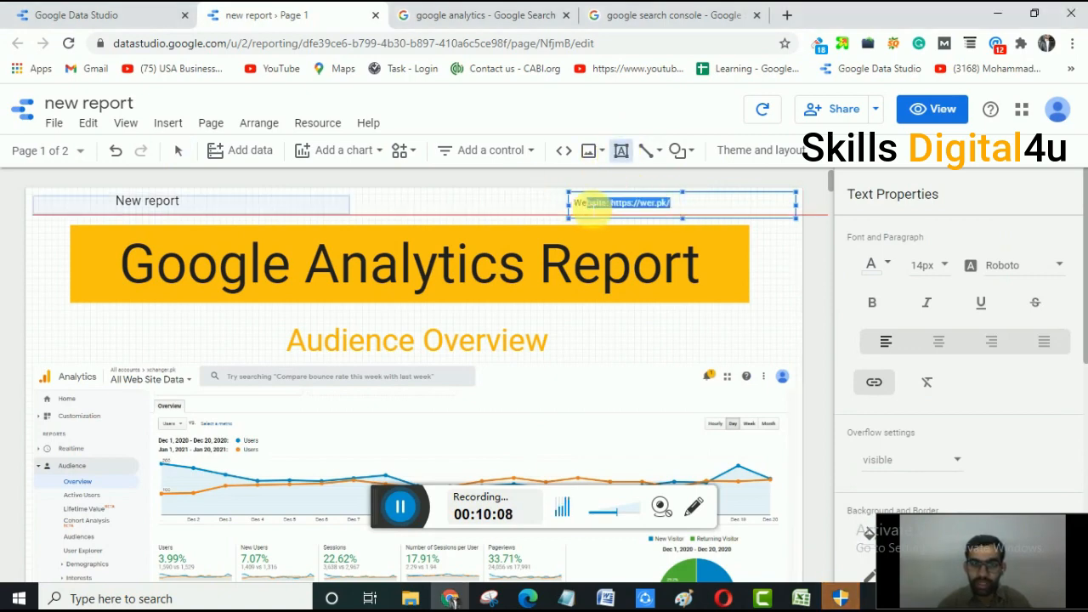
{"action": "left_click", "coordinate": [681, 210]}
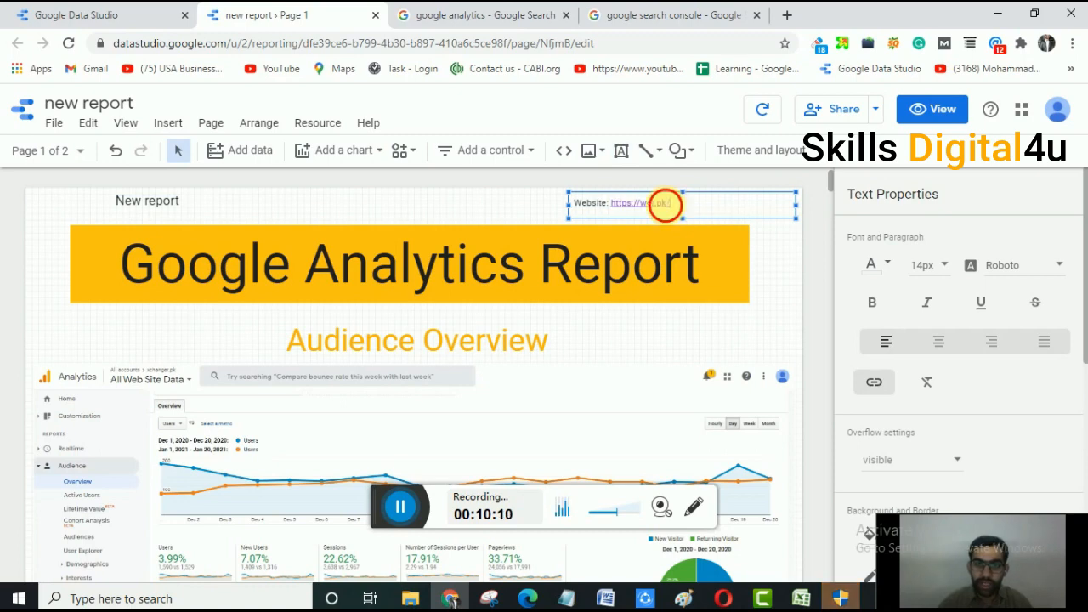
{"action": "left_click_drag", "start_coordinate": [681, 209], "coordinate": [615, 220]}
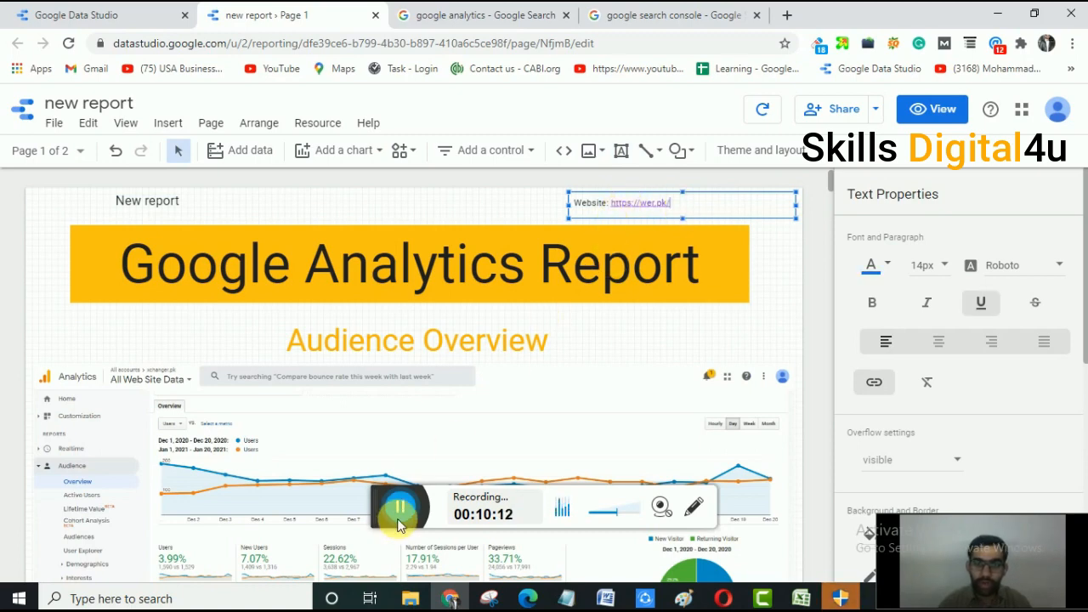
{"action": "left_click", "coordinate": [690, 211]}
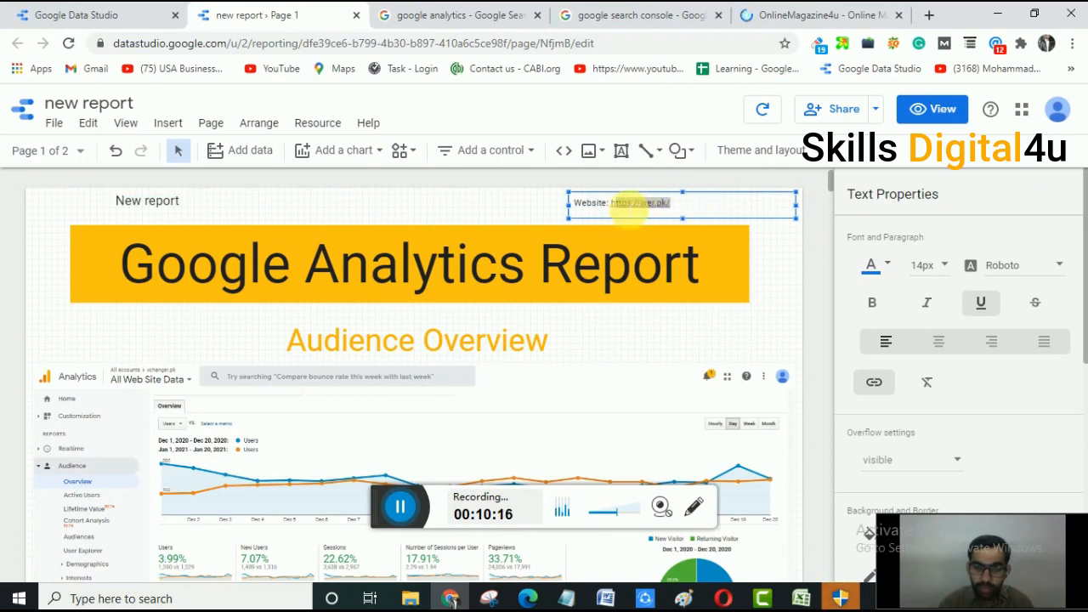
{"action": "left_click", "coordinate": [618, 213]}
{"action": "left_click_drag", "start_coordinate": [618, 213], "coordinate": [698, 213]}
{"action": "left_click", "coordinate": [698, 213]}
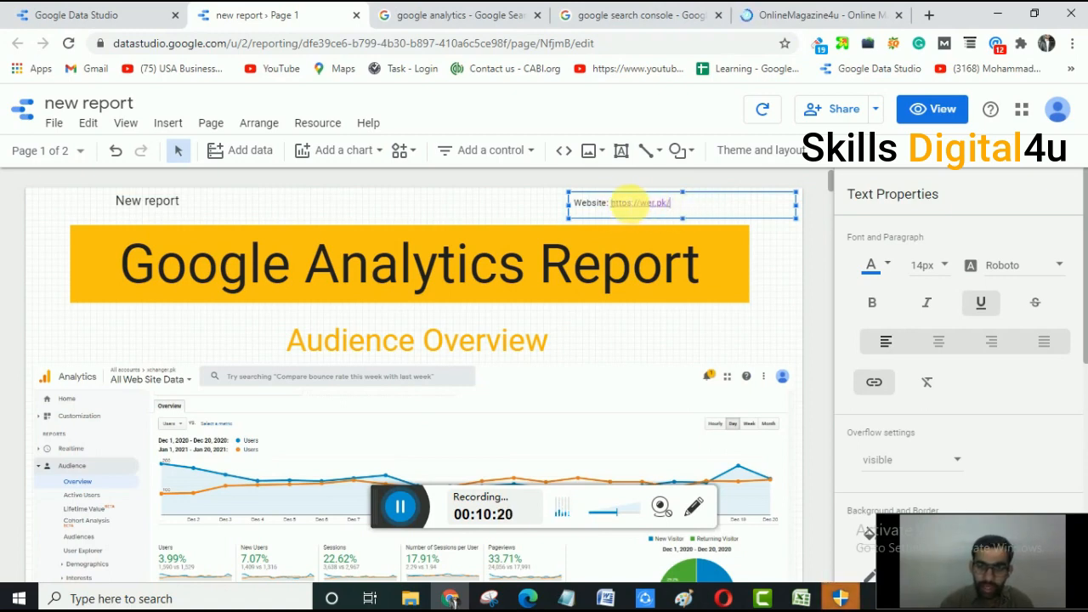
{"action": "left_click_drag", "start_coordinate": [678, 212], "coordinate": [620, 212]}
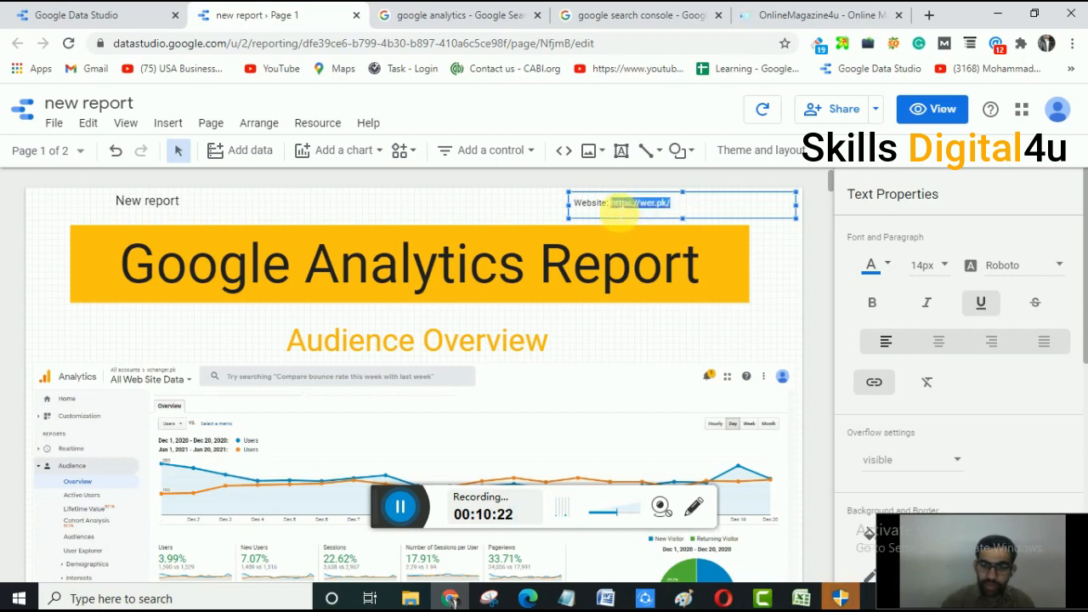
{"action": "key", "text": "BackSpace"}
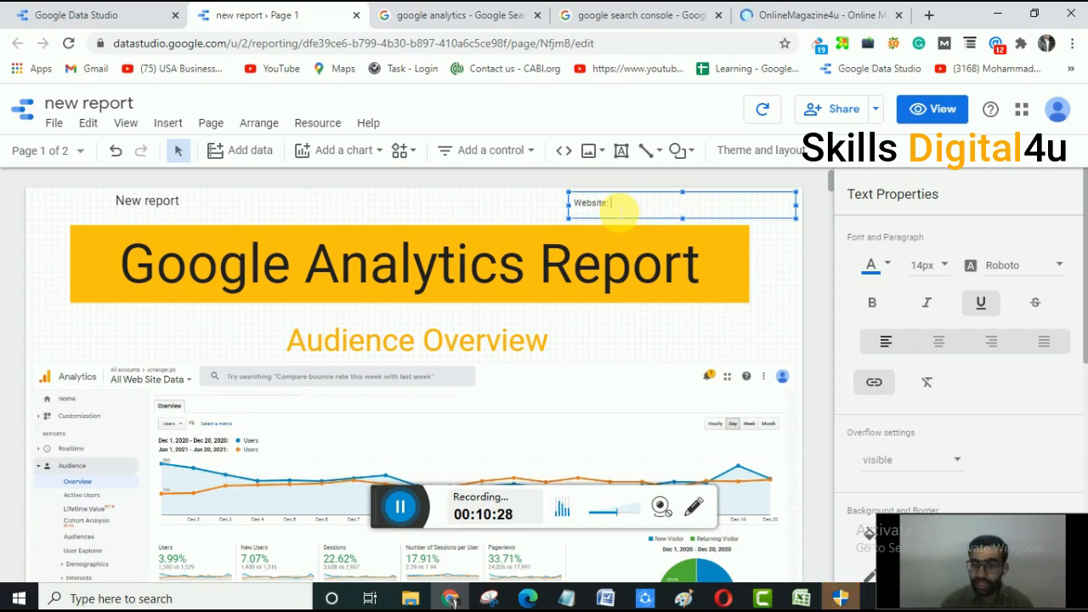
{"action": "type", "text": "https://onlinemagazine4u.com/"}
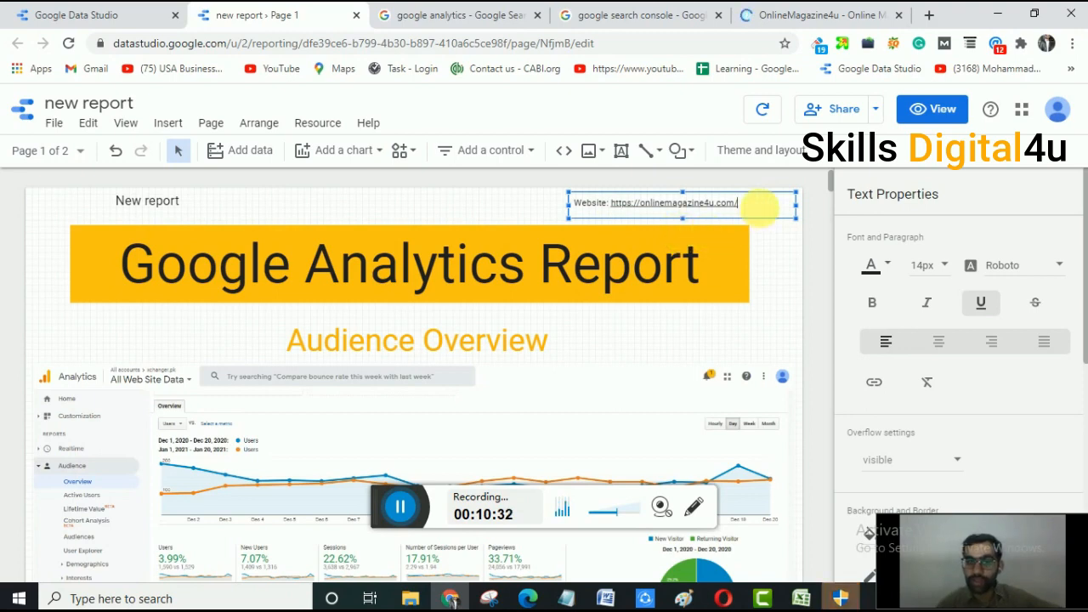
Copy the new website address in the header and start inserting a link on it.
{"action": "left_click_drag", "start_coordinate": [758, 204], "coordinate": [617, 205]}
{"action": "key", "text": "ctrl+c"}
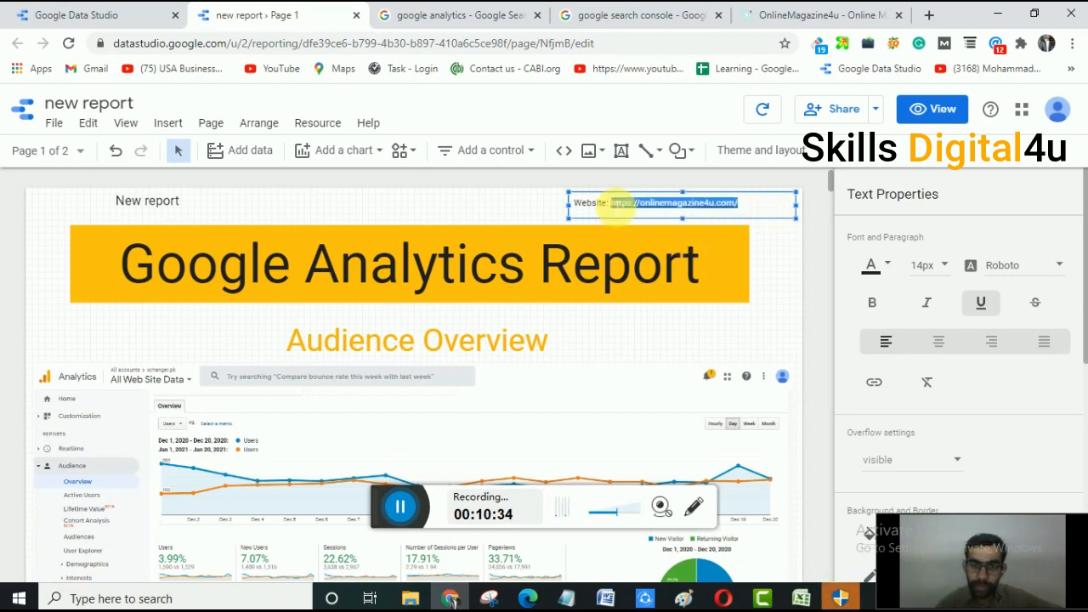
{"action": "left_click", "coordinate": [880, 384]}
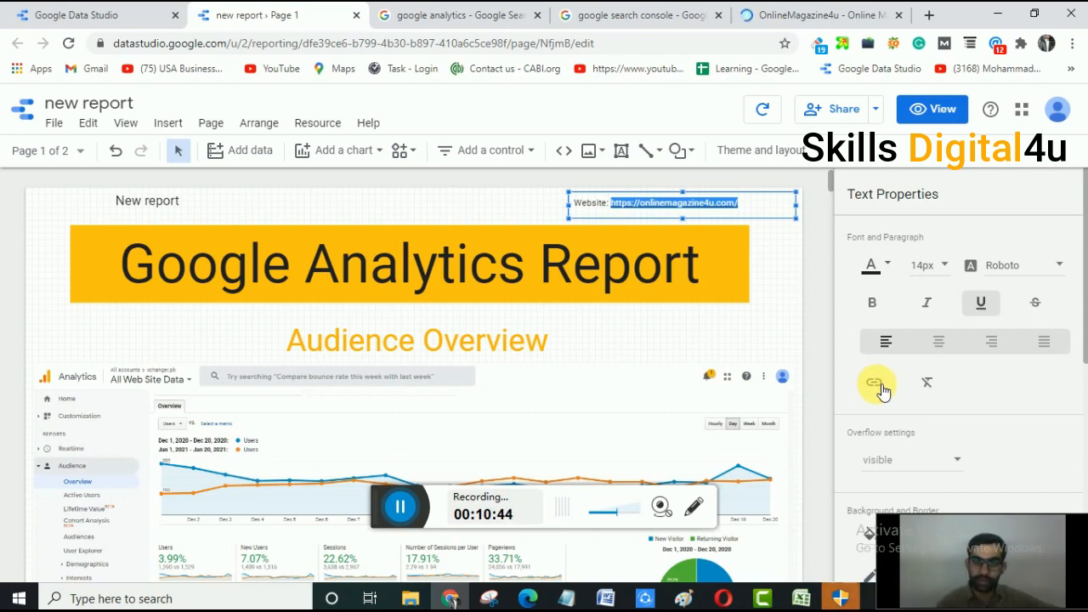
{"action": "left_click", "coordinate": [879, 384]}
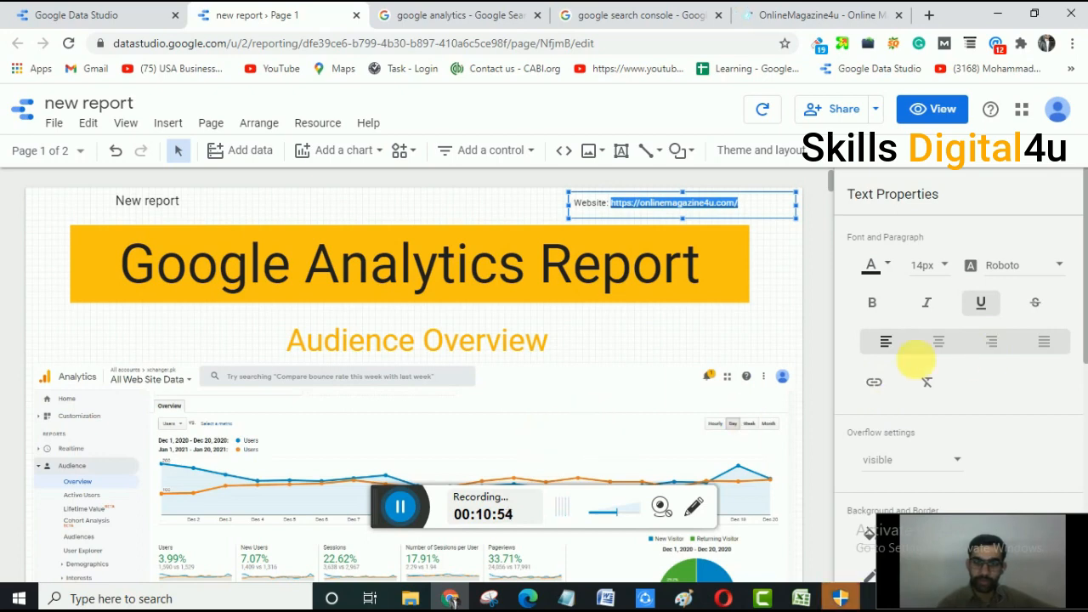
{"action": "left_click", "coordinate": [876, 385]}
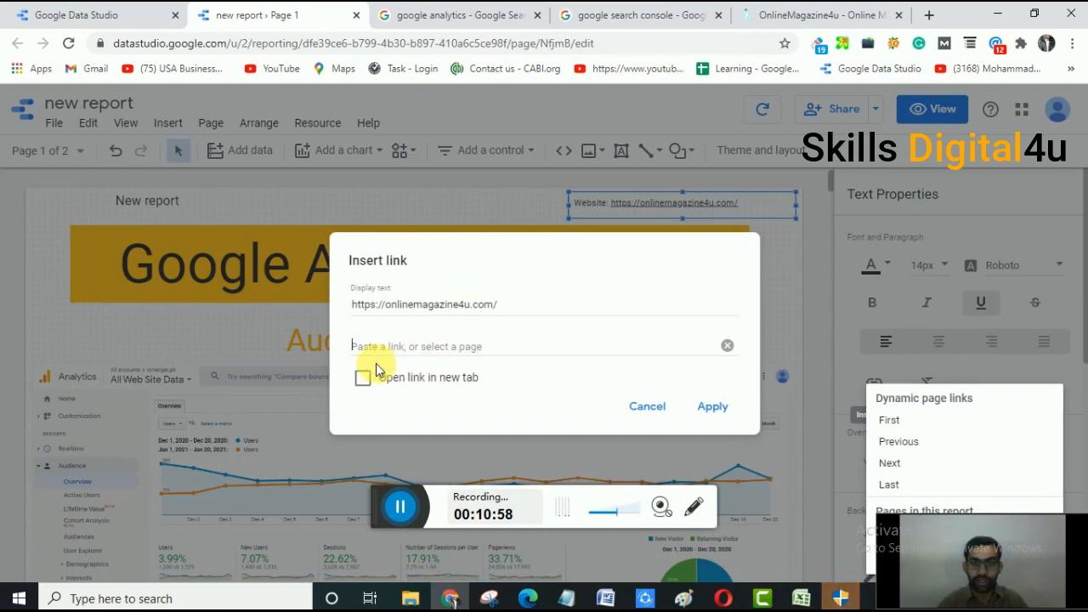
{"action": "left_click", "coordinate": [437, 340]}
{"action": "left_click", "coordinate": [391, 346]}
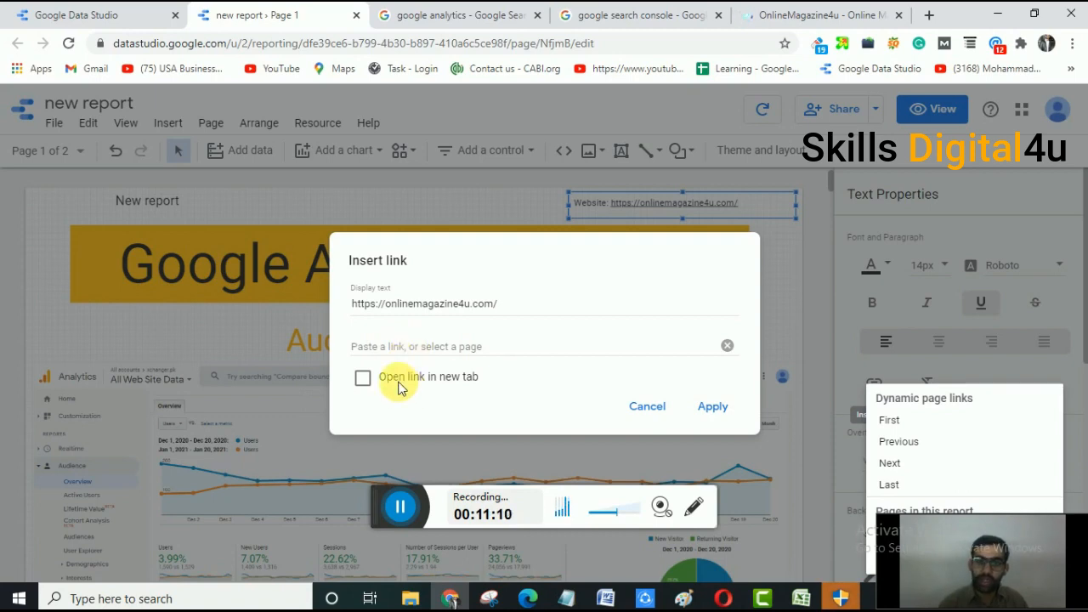
{"action": "left_click", "coordinate": [396, 344]}
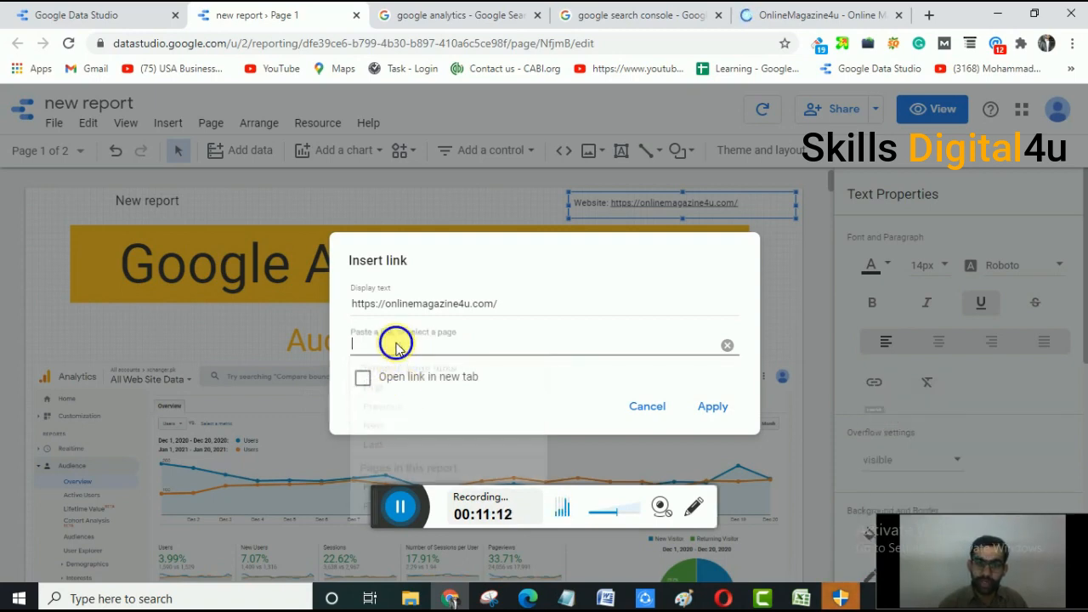
{"action": "right_click", "coordinate": [396, 344]}
{"action": "left_click", "coordinate": [370, 355]}
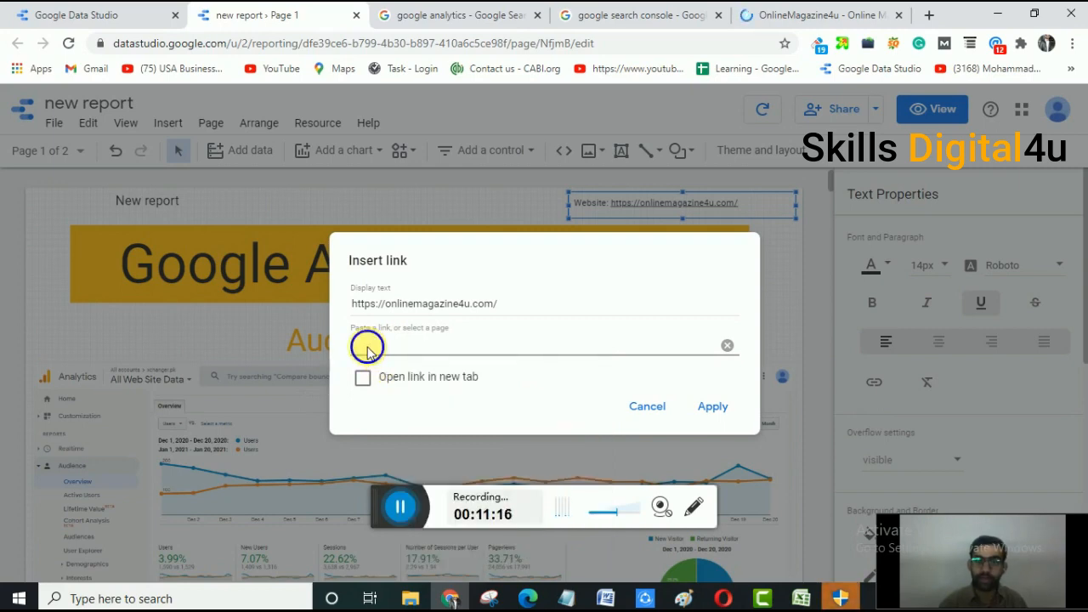
{"action": "right_click", "coordinate": [369, 353]}
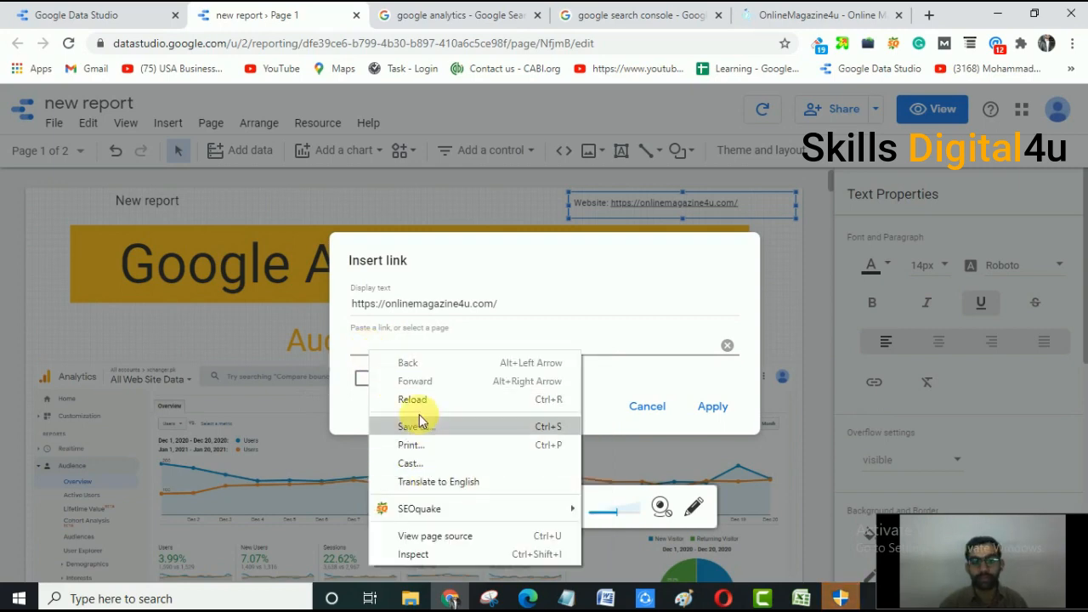
{"action": "left_click", "coordinate": [372, 352]}
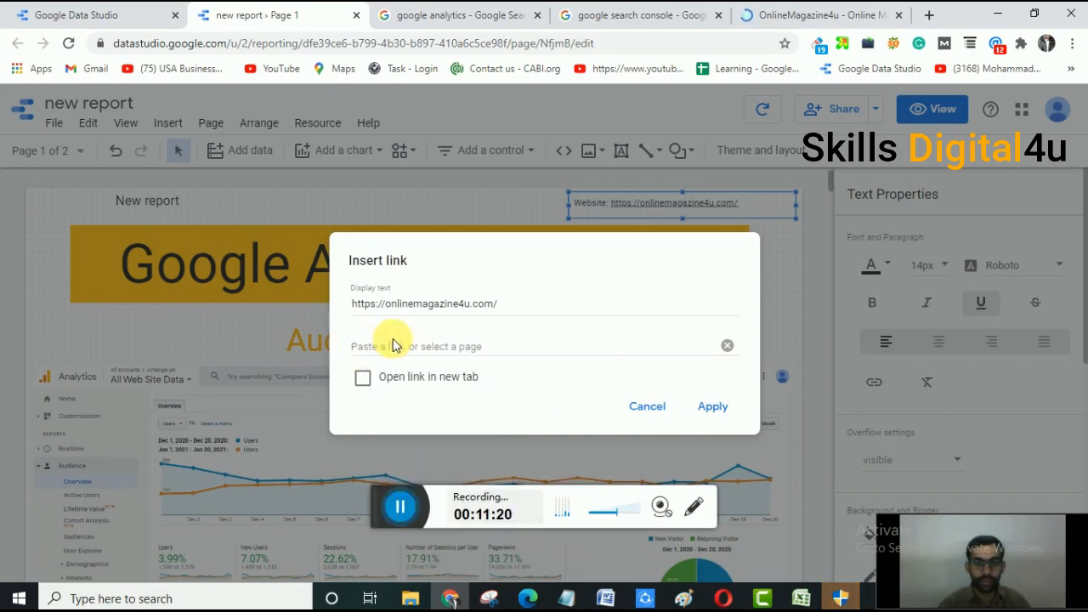
{"action": "left_click", "coordinate": [368, 353]}
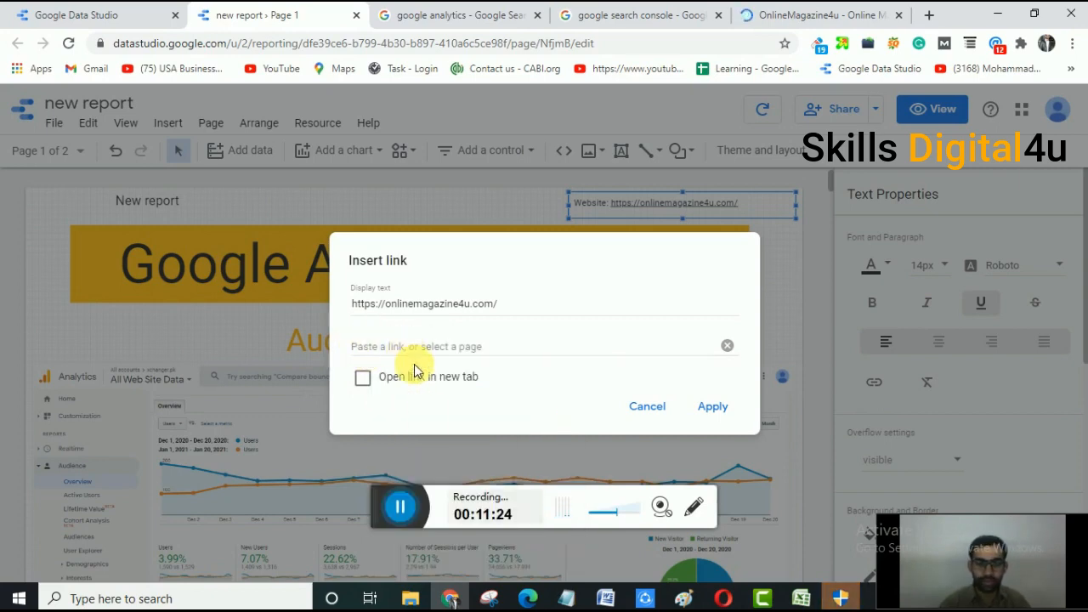
{"action": "key", "text": "ctrl+v"}
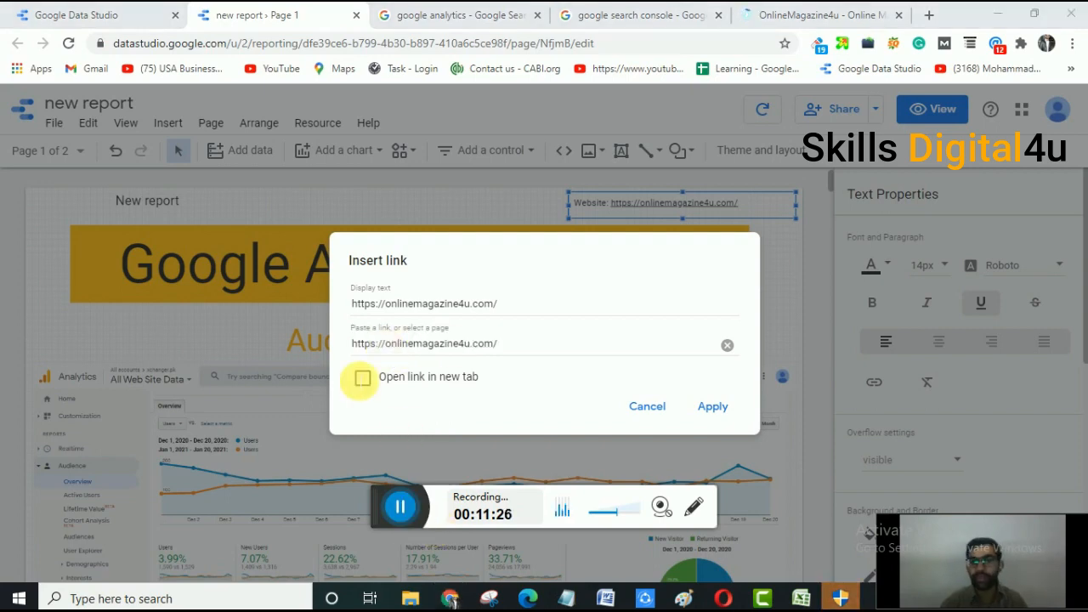
{"action": "left_click", "coordinate": [366, 391]}
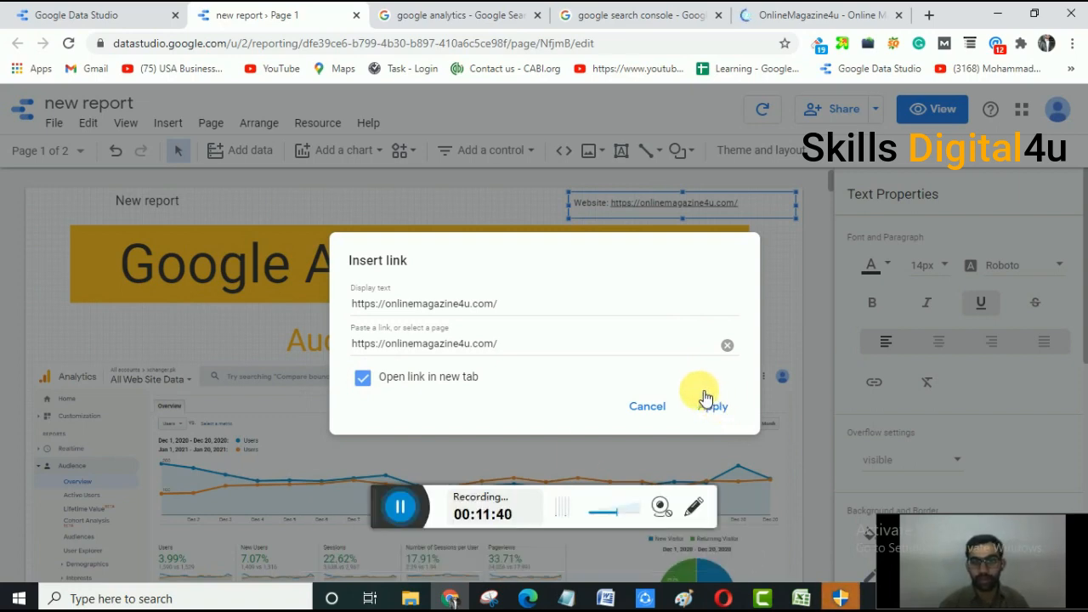
{"action": "left_click", "coordinate": [712, 407]}
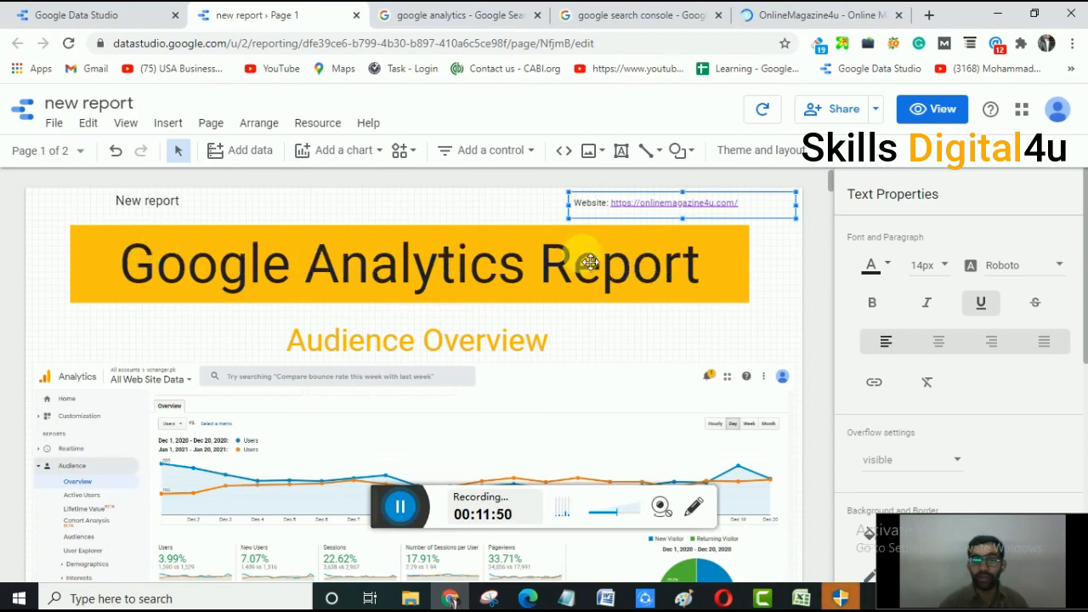
{"action": "left_click", "coordinate": [398, 506]}
{"action": "left_click", "coordinate": [362, 508]}
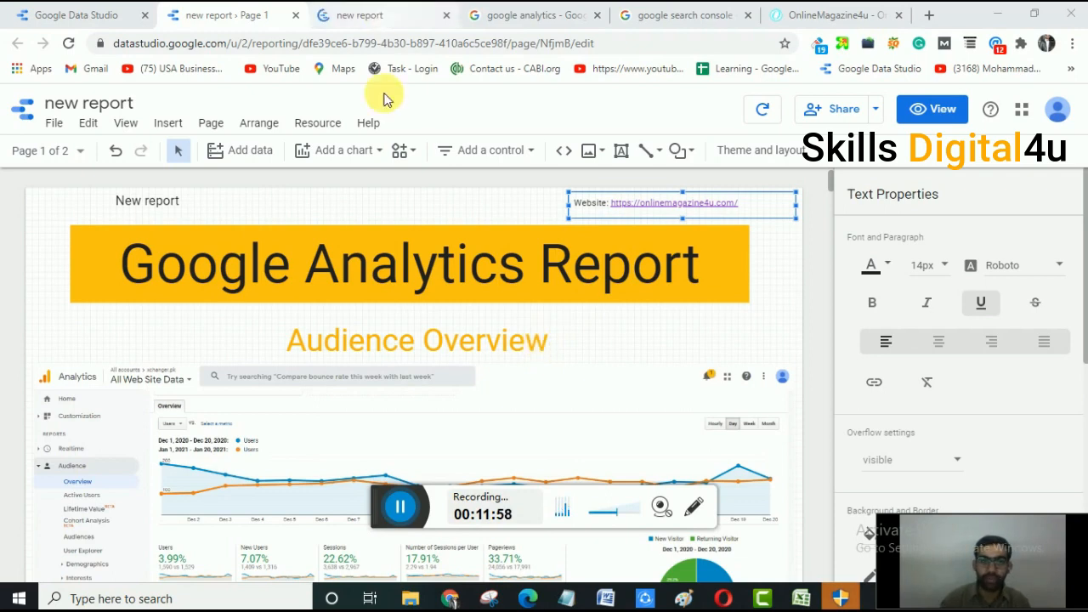
{"action": "left_click", "coordinate": [400, 506]}
{"action": "left_click", "coordinate": [362, 505]}
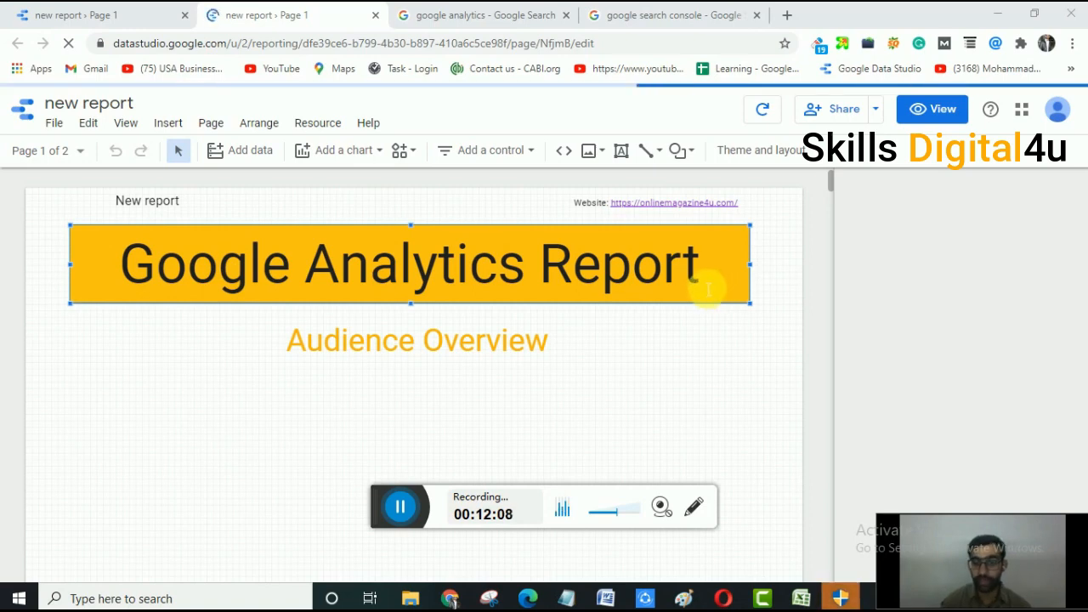
Delete the orange title banner and draw a wide text box in its place with the text Google Analytics Report.
{"action": "key", "text": "Delete"}
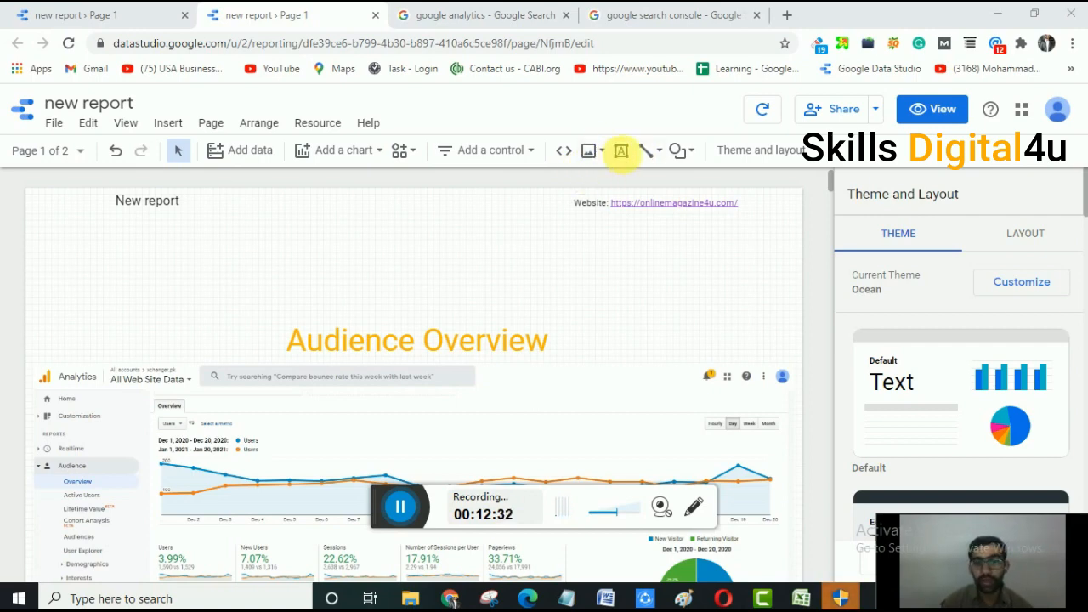
{"action": "left_click", "coordinate": [625, 156]}
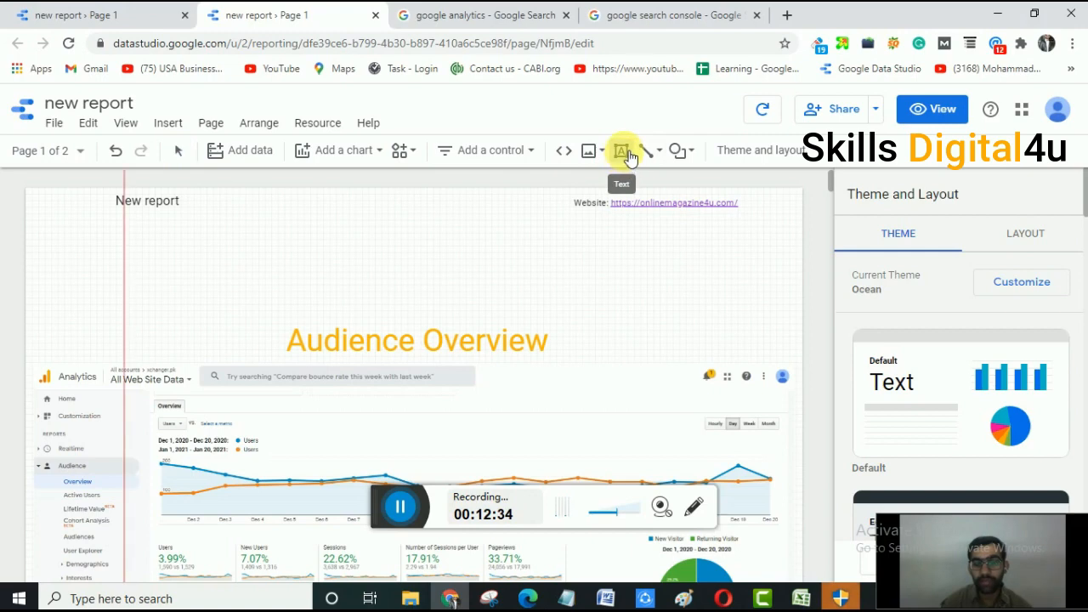
{"action": "left_click_drag", "start_coordinate": [78, 227], "coordinate": [736, 317]}
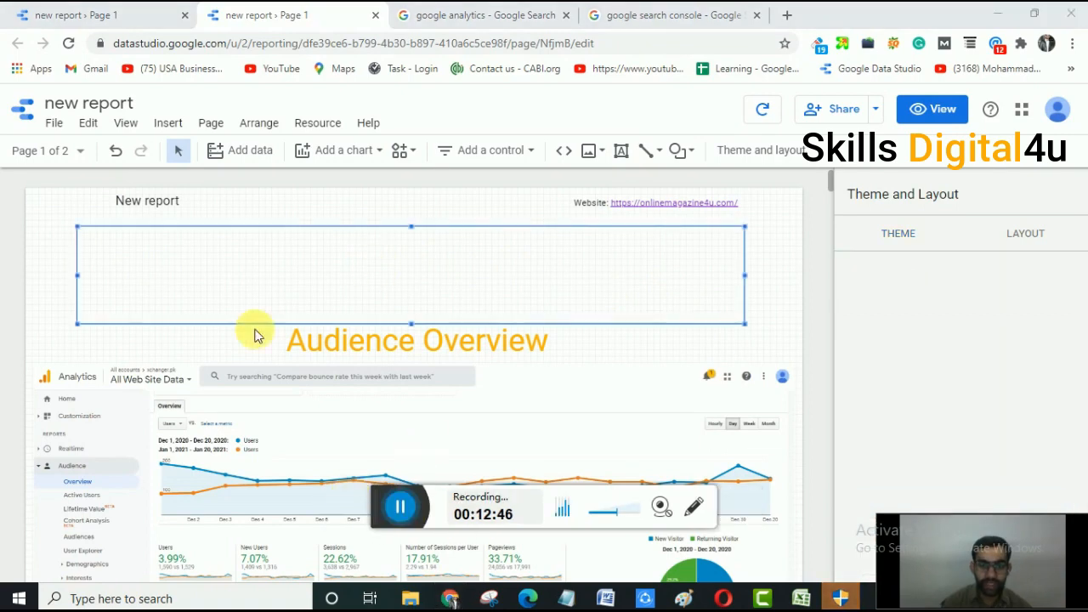
{"action": "left_click", "coordinate": [178, 254]}
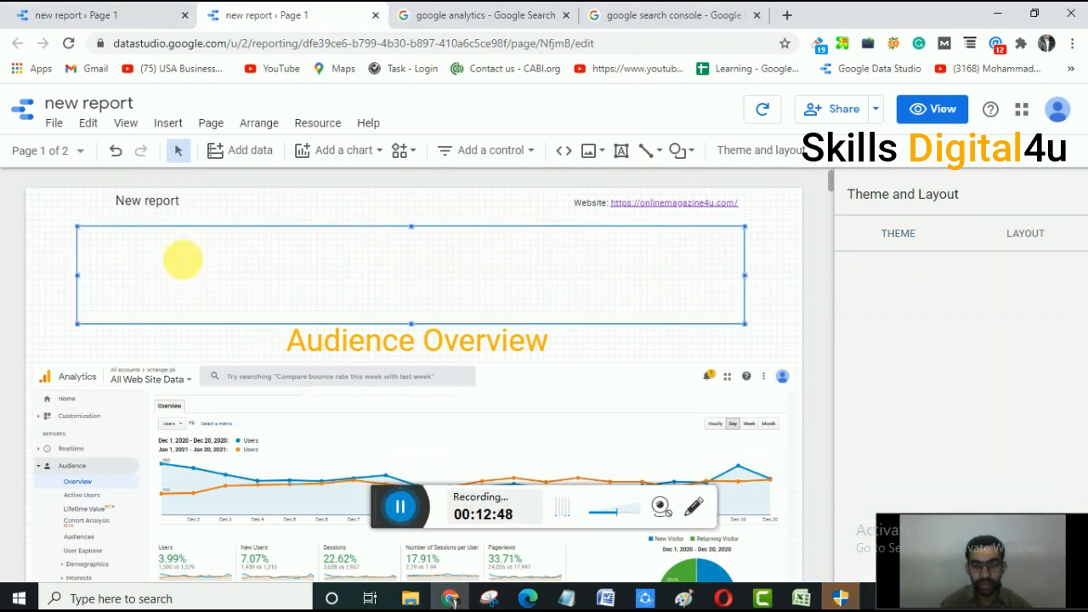
{"action": "left_click", "coordinate": [183, 259]}
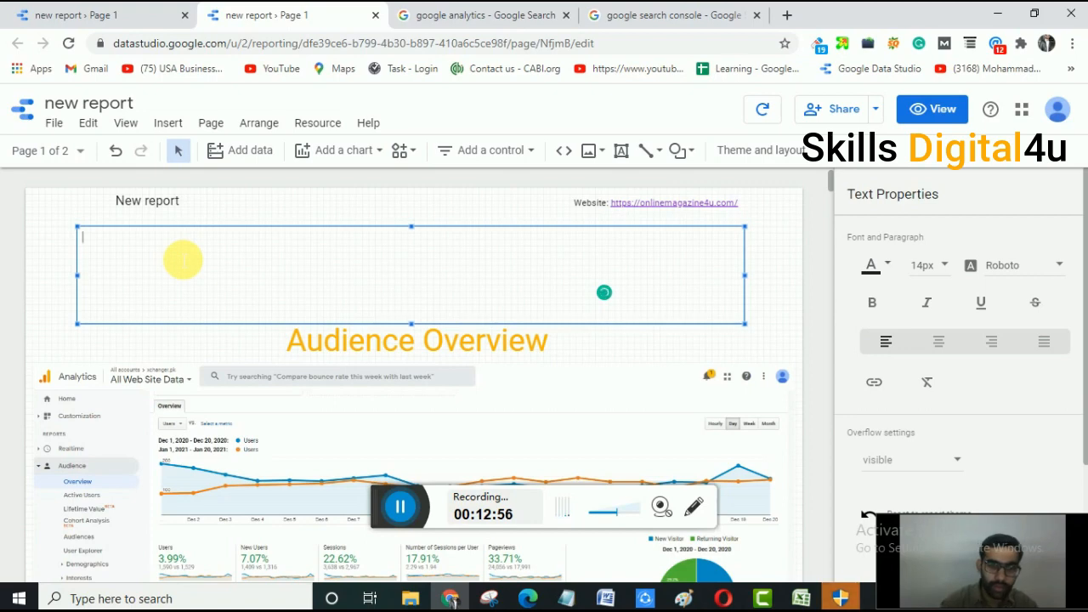
{"action": "left_click", "coordinate": [400, 507]}
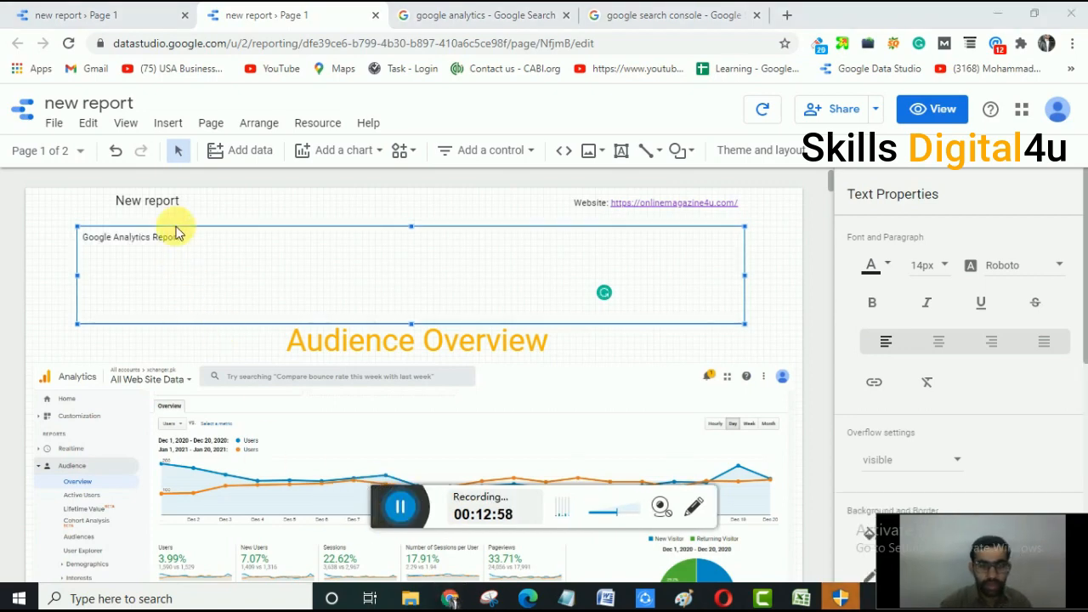
Set the font size of the whole Google Analytics Report title text to 84px.
{"action": "left_click_drag", "start_coordinate": [195, 243], "coordinate": [63, 236]}
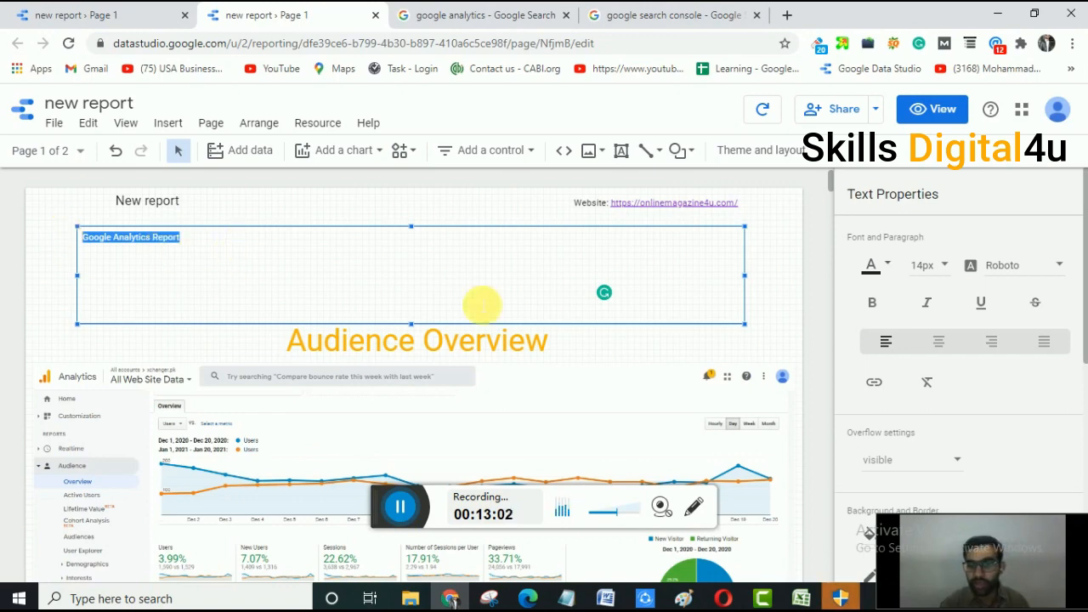
{"action": "left_click", "coordinate": [926, 268]}
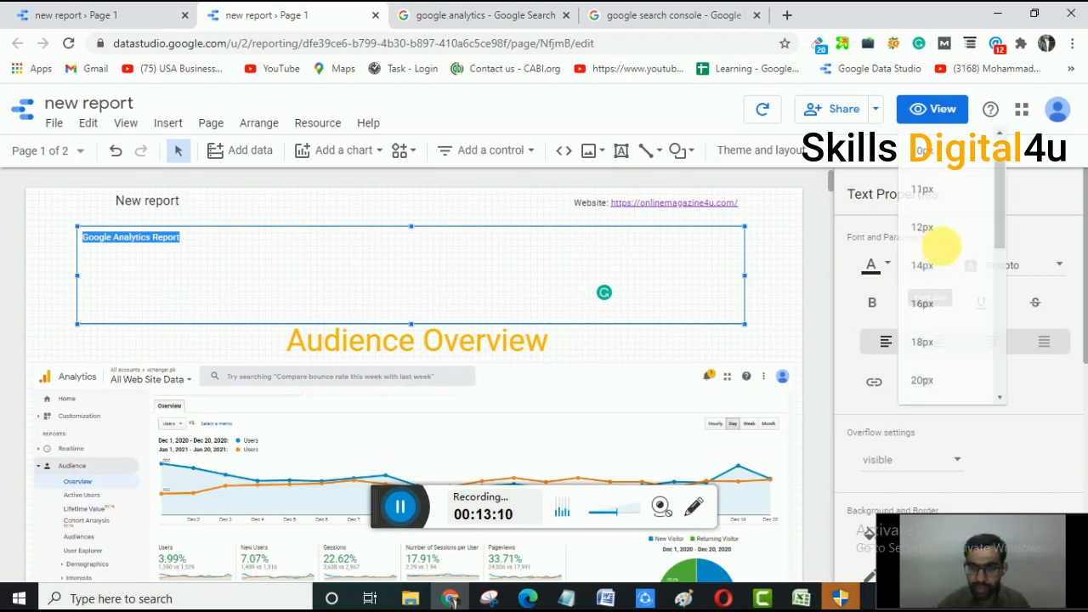
{"action": "scroll", "coordinate": [944, 247], "scroll_direction": "down", "scroll_amount": 4}
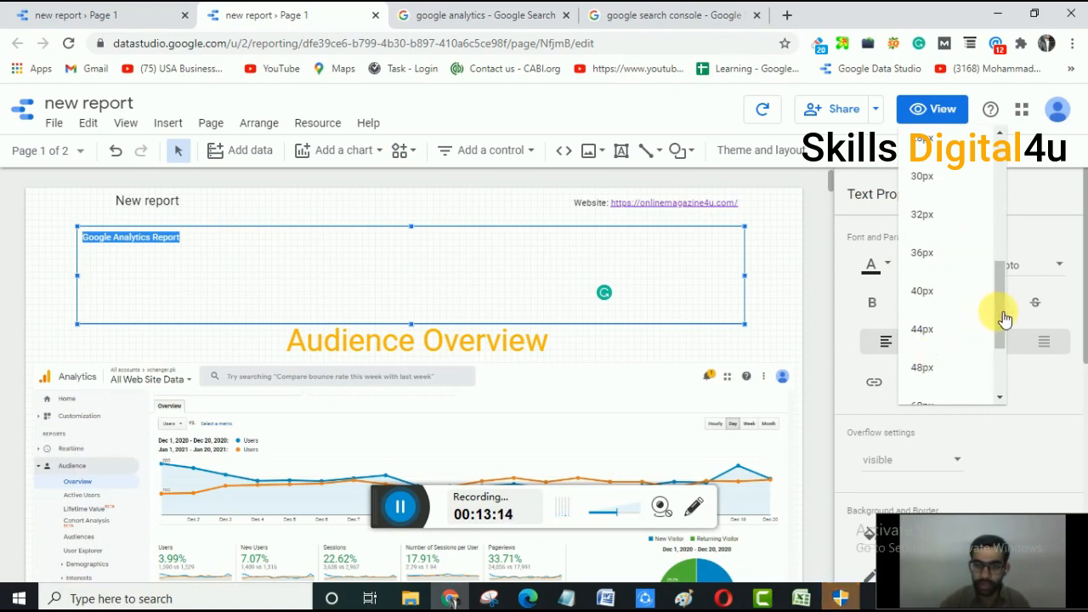
{"action": "left_click", "coordinate": [942, 338]}
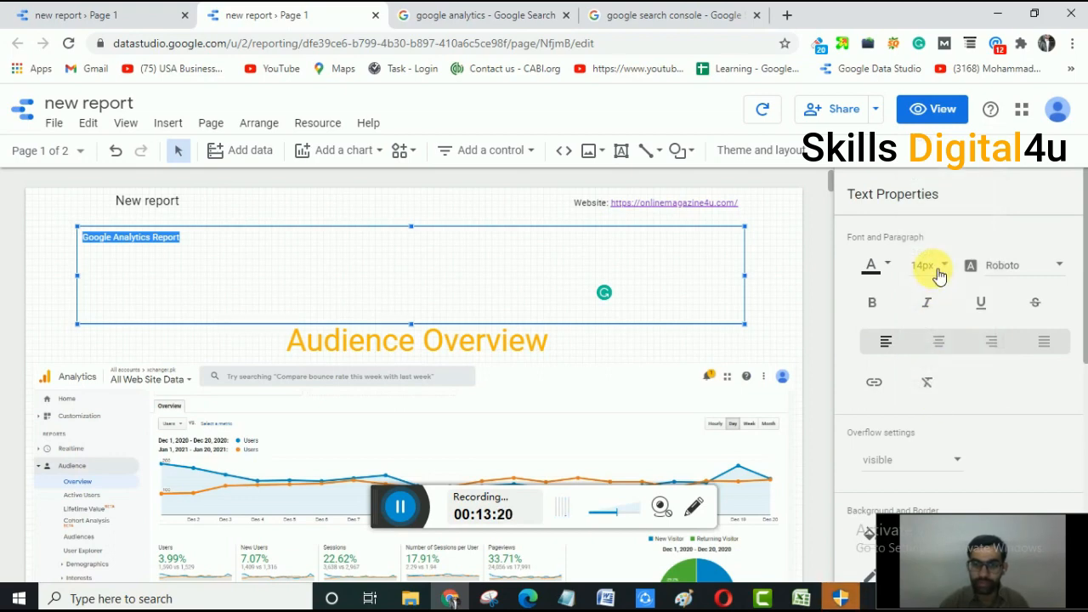
{"action": "scroll", "coordinate": [932, 271], "scroll_direction": "down", "scroll_amount": 3}
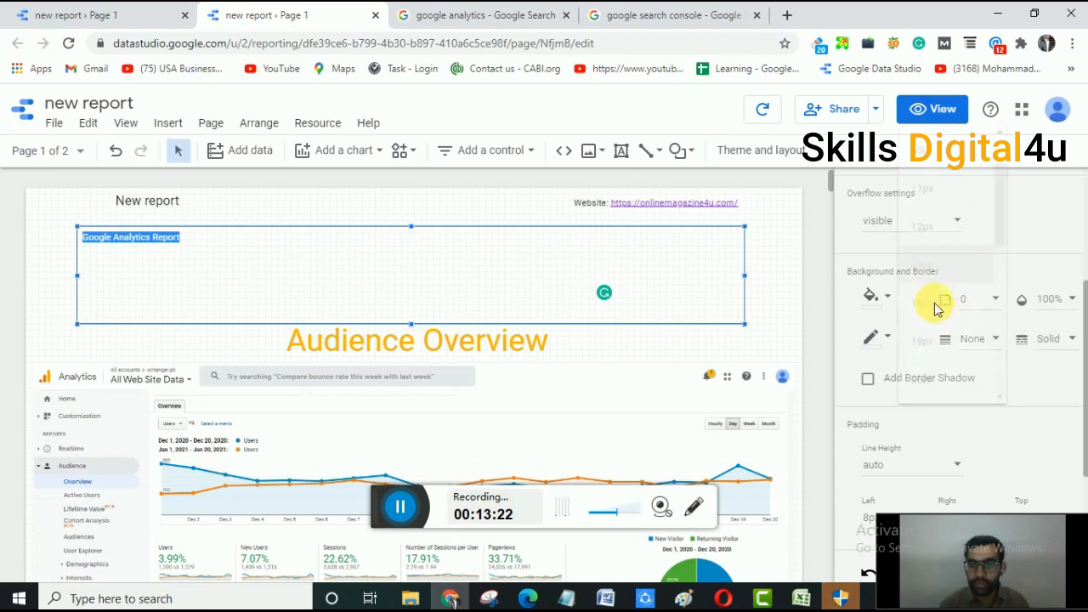
{"action": "left_click", "coordinate": [935, 299]}
{"action": "scroll", "coordinate": [944, 339], "scroll_direction": "down", "scroll_amount": 4}
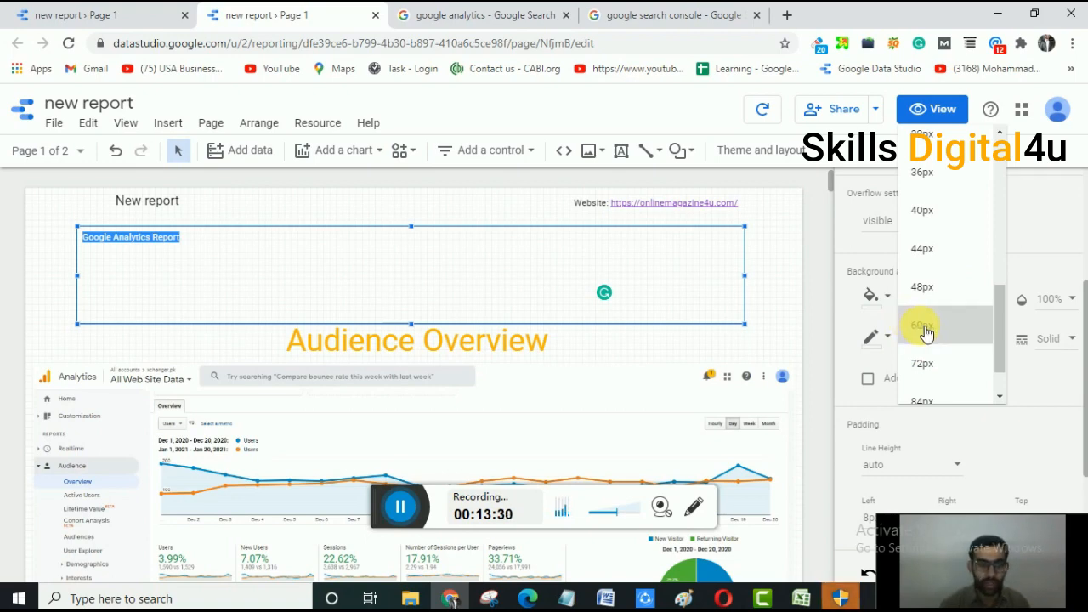
{"action": "left_click", "coordinate": [925, 332]}
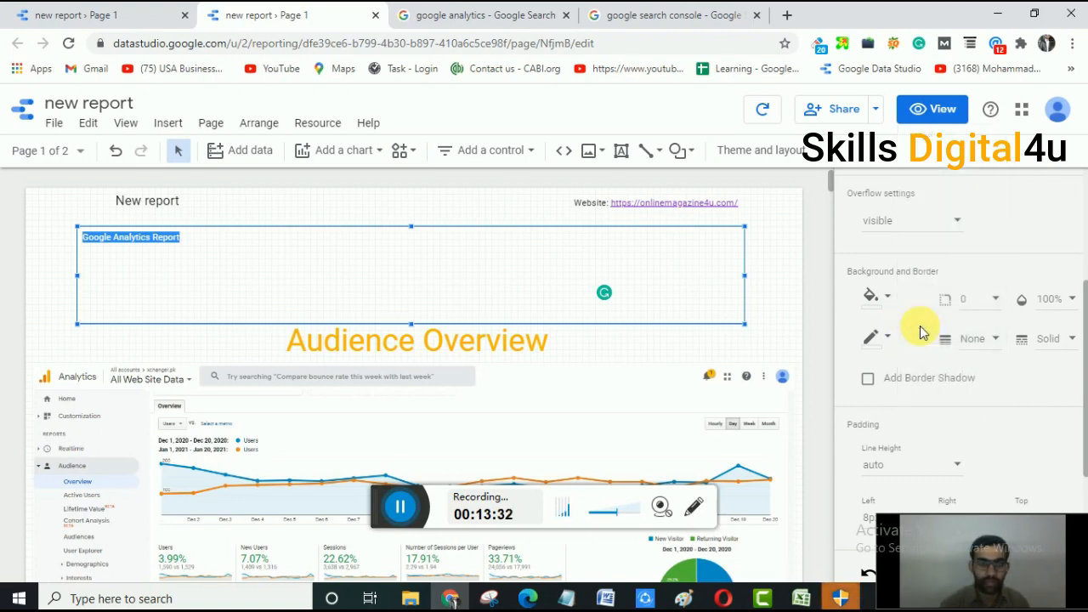
{"action": "left_click", "coordinate": [403, 506]}
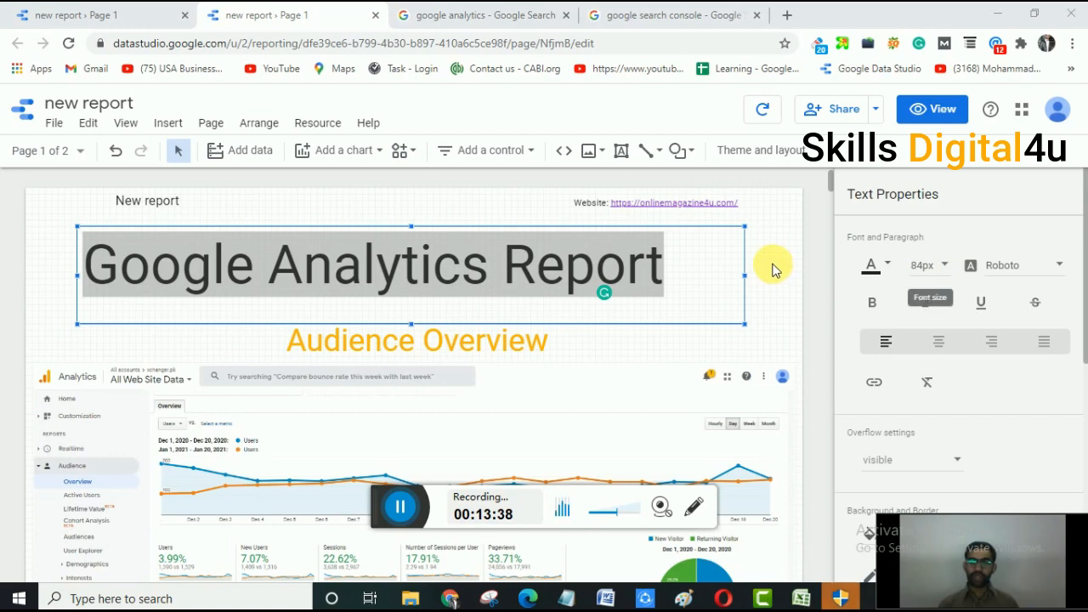
Center the Google Analytics Report title horizontally within its text box.
{"action": "left_click", "coordinate": [335, 259]}
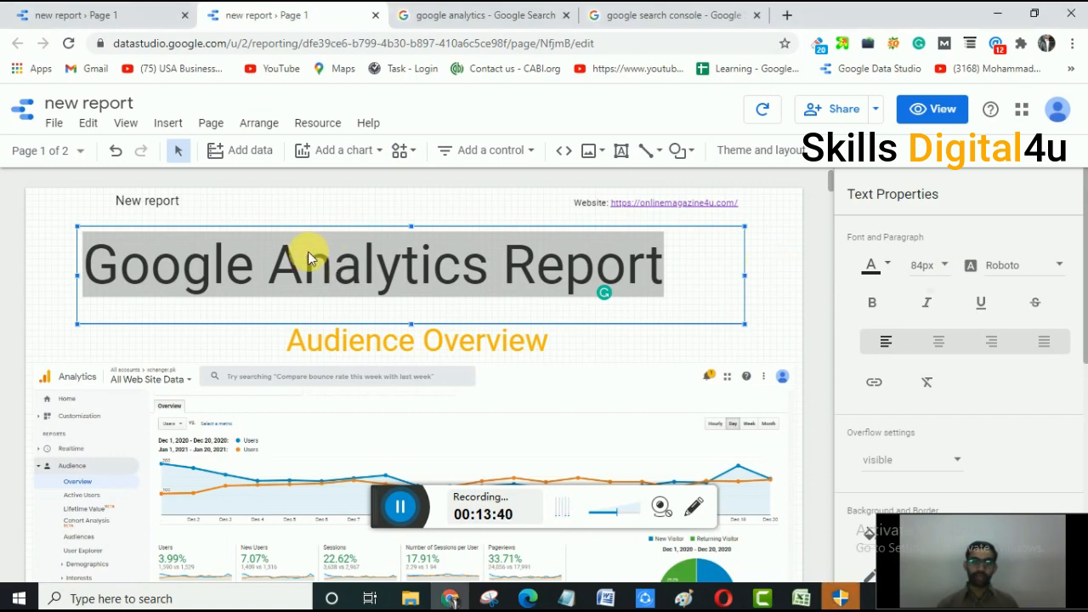
{"action": "left_click", "coordinate": [879, 305]}
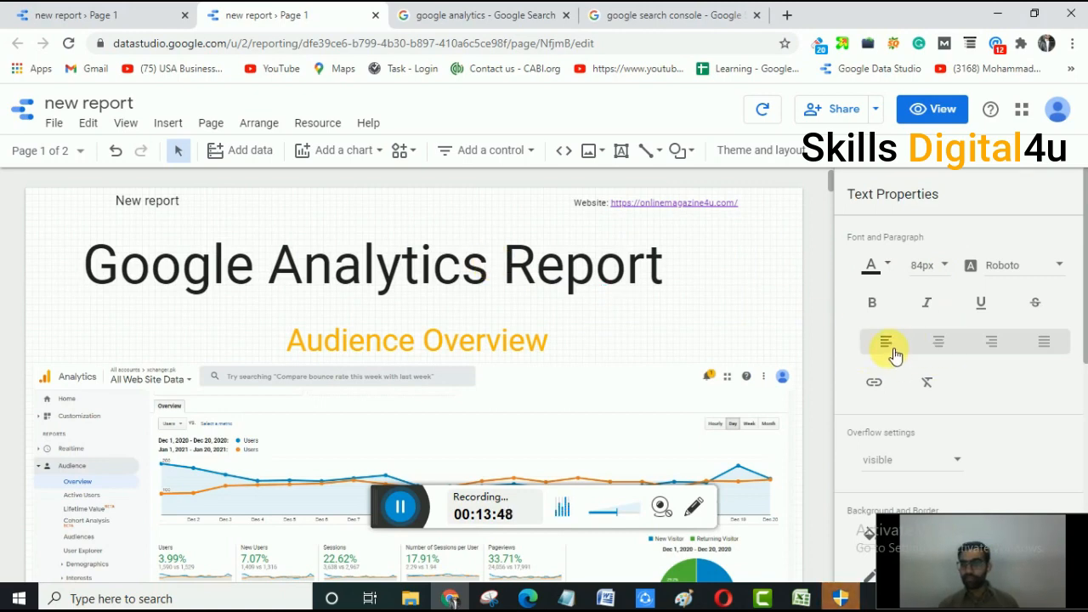
{"action": "left_click", "coordinate": [940, 344]}
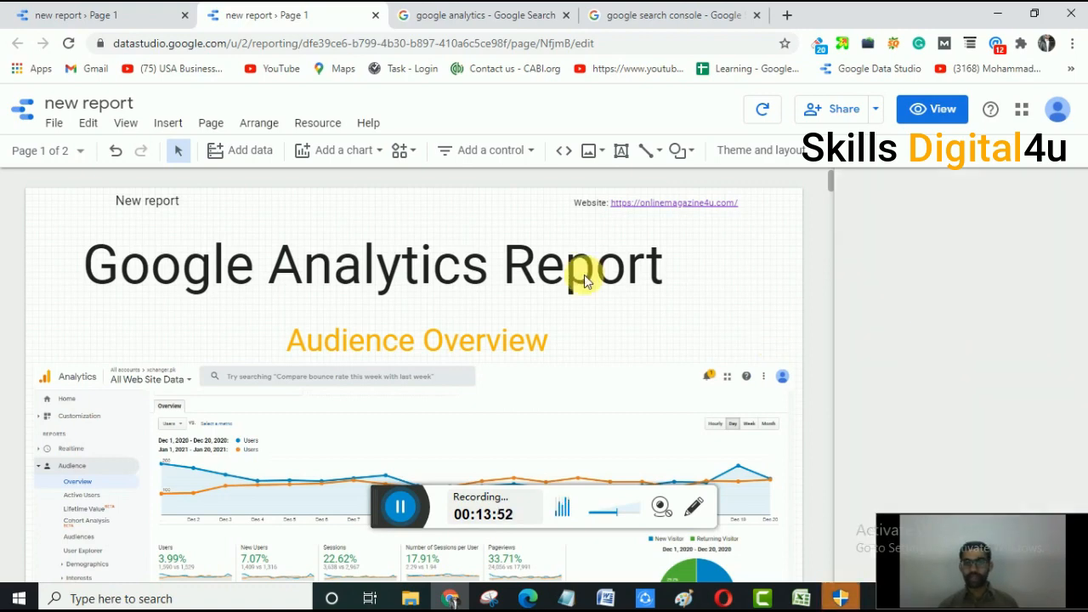
{"action": "left_click", "coordinate": [514, 262]}
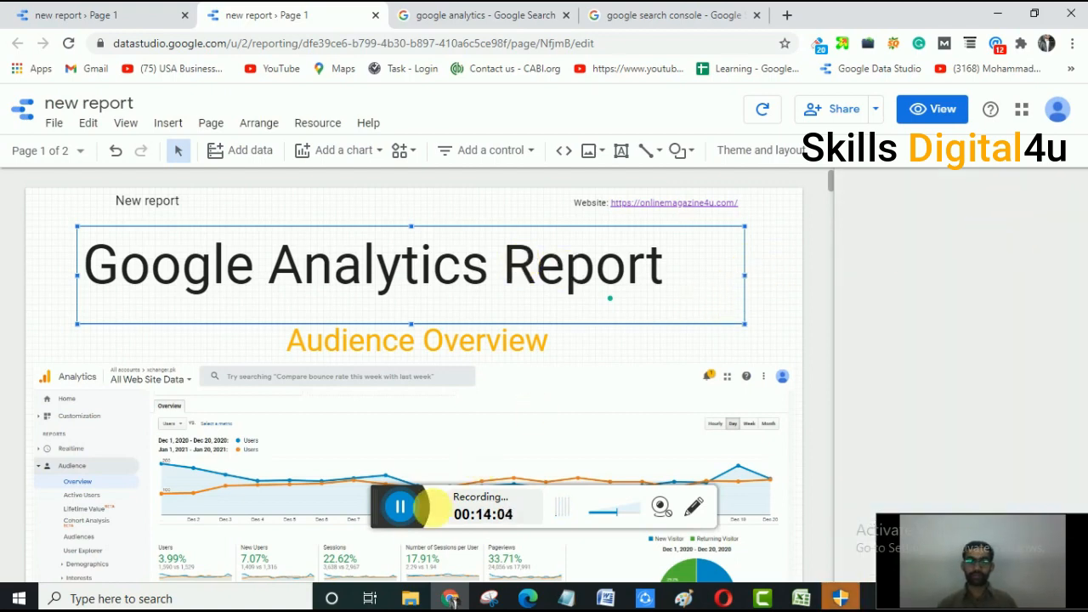
{"action": "left_click", "coordinate": [694, 273]}
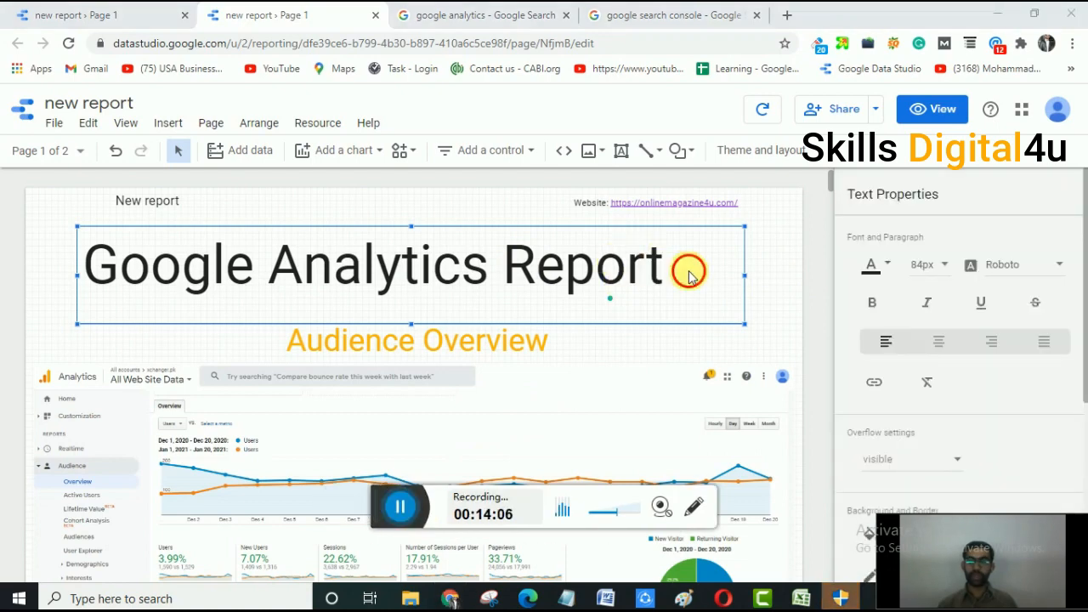
{"action": "key", "text": "ctrl+a"}
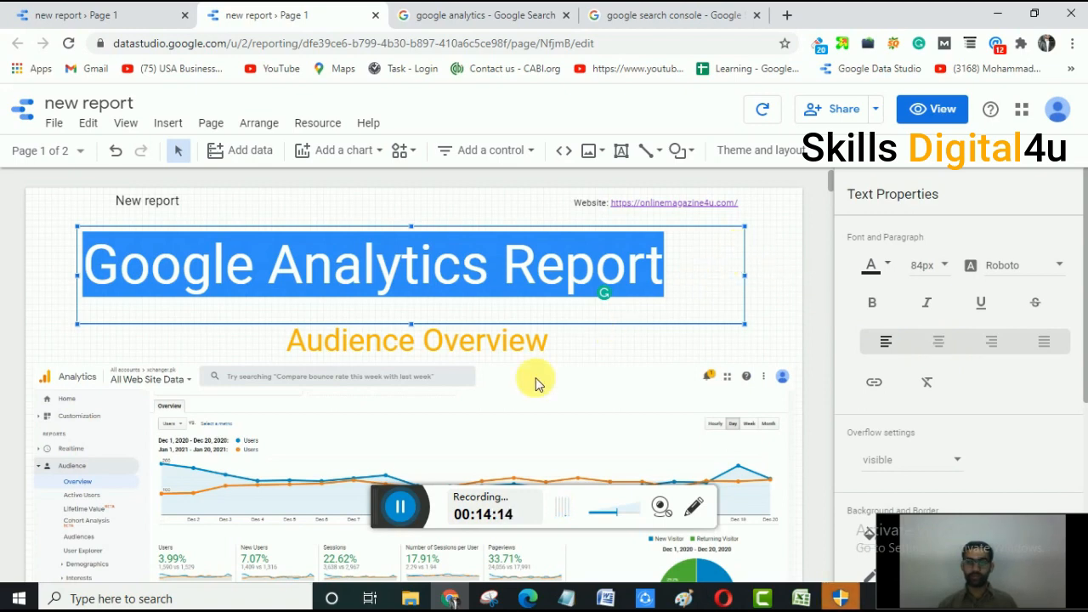
{"action": "left_click", "coordinate": [414, 508]}
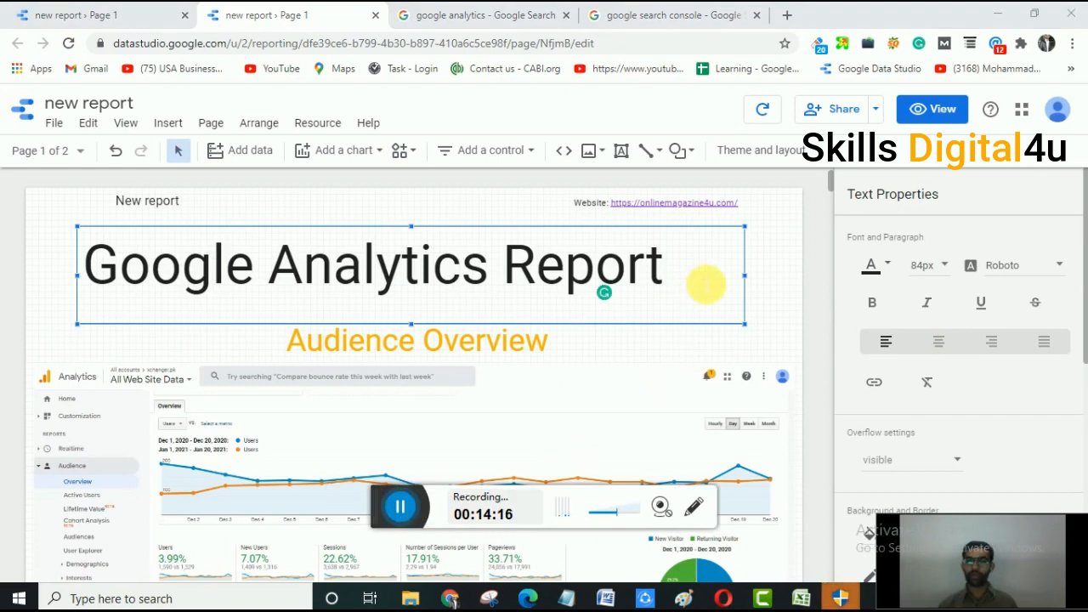
{"action": "left_click", "coordinate": [706, 285]}
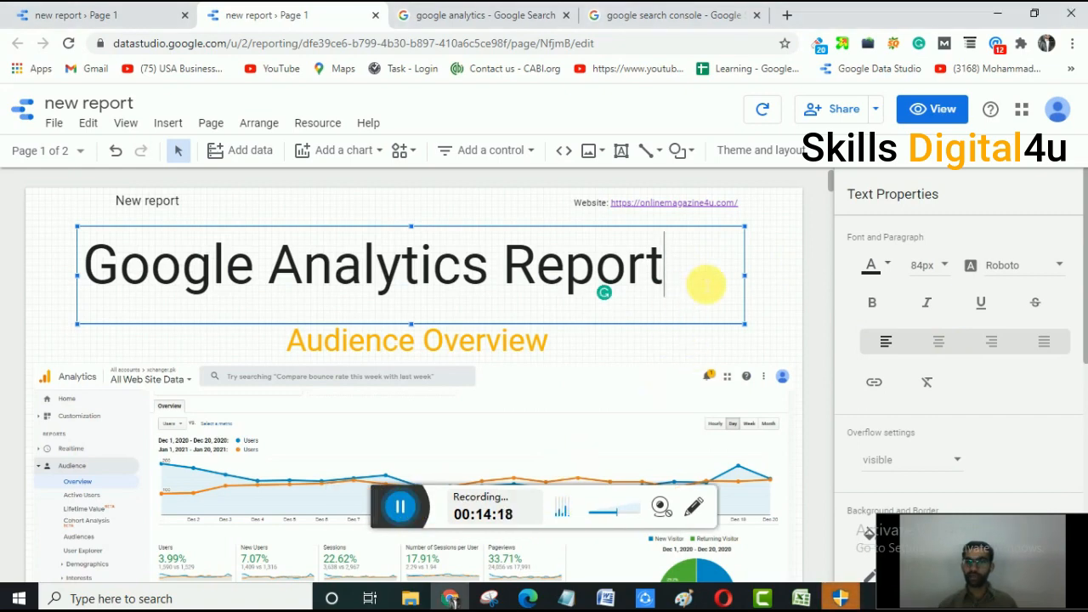
{"action": "left_click", "coordinate": [941, 341]}
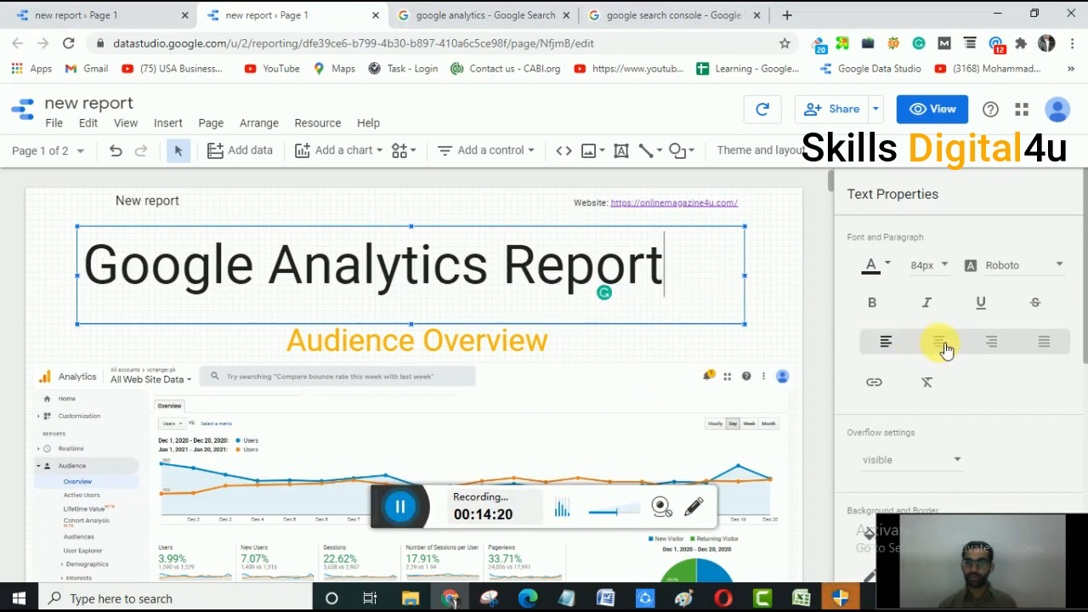
{"action": "left_click", "coordinate": [937, 343]}
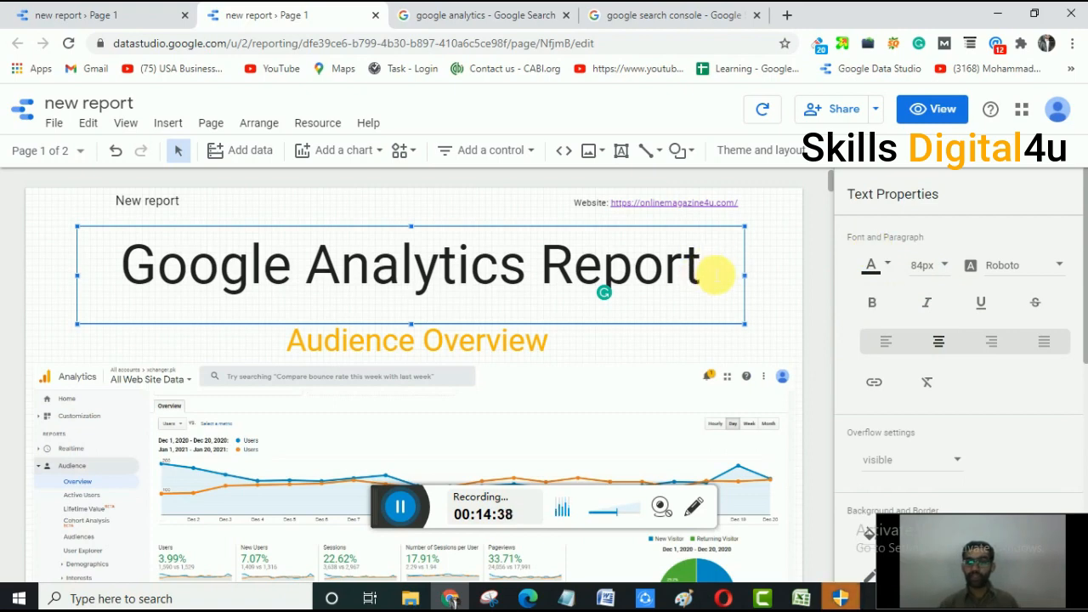
Color the whole Google Analytics Report title text orange.
{"action": "triple_click", "coordinate": [714, 274]}
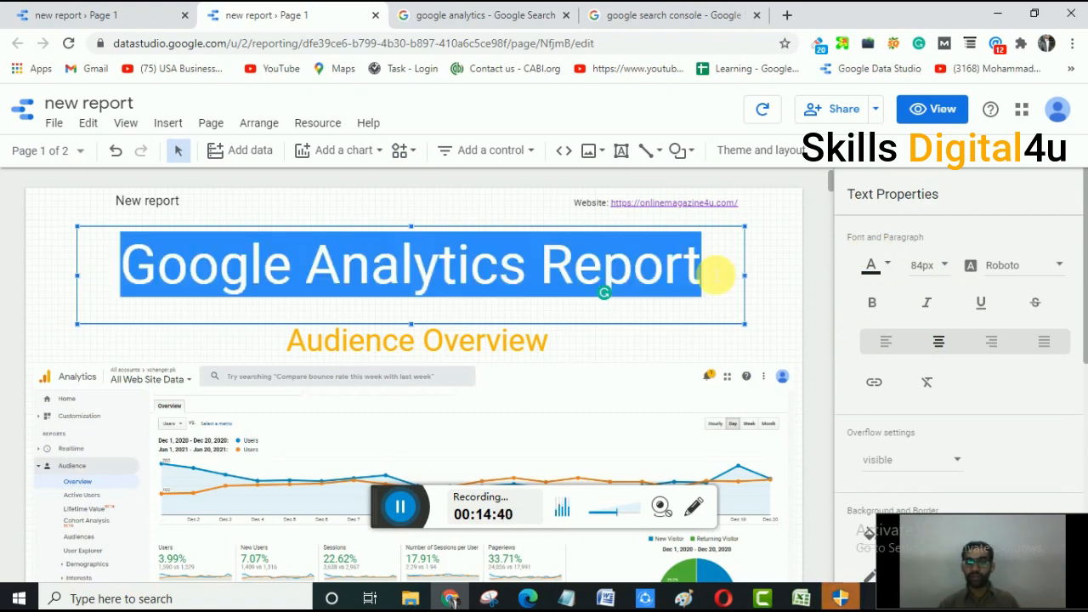
{"action": "left_click", "coordinate": [878, 270]}
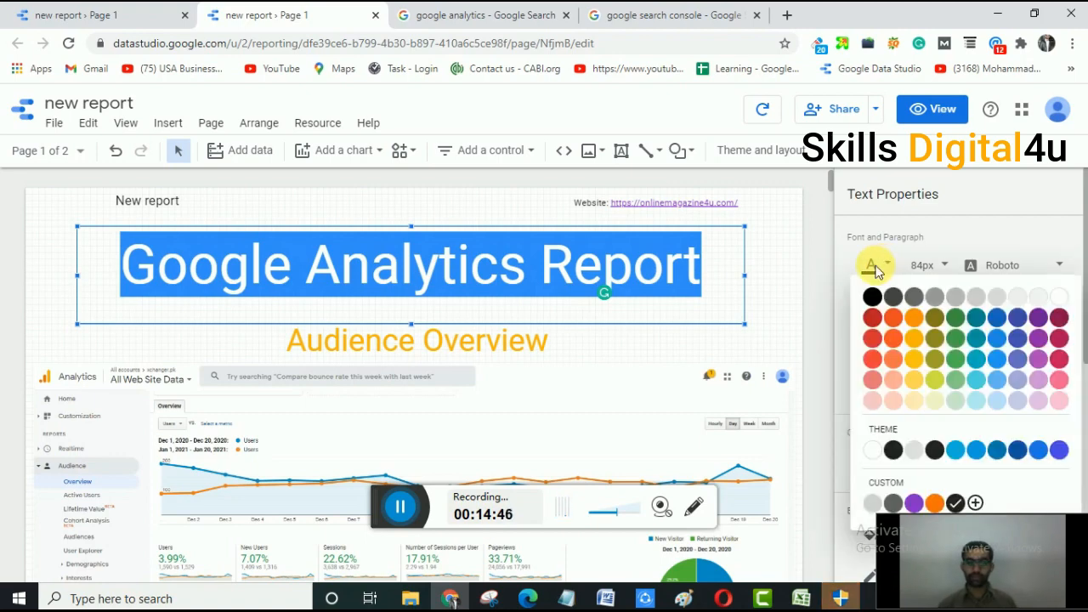
{"action": "left_click", "coordinate": [914, 320]}
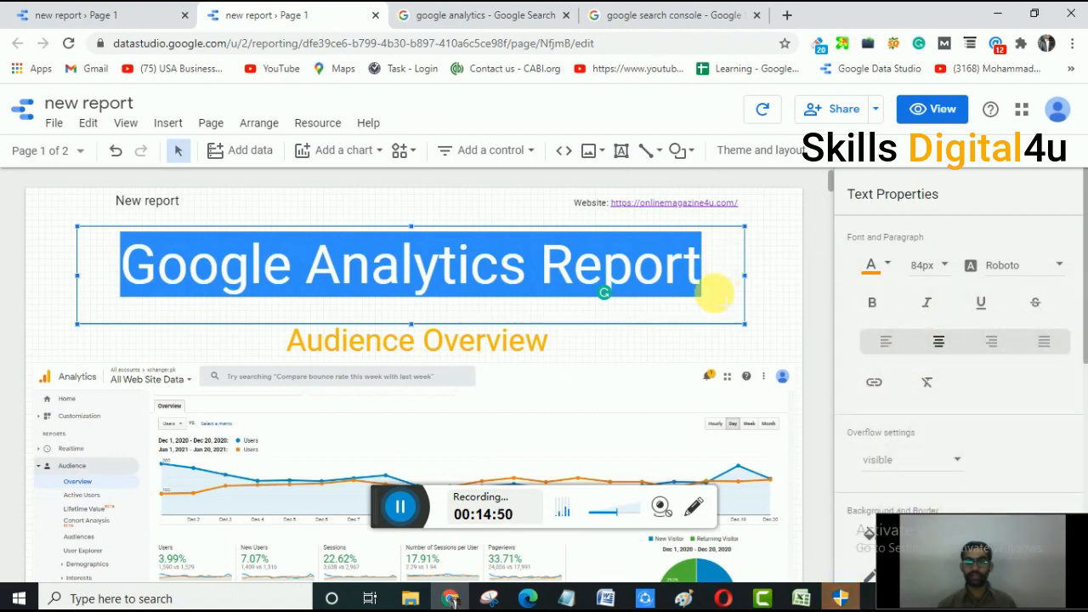
{"action": "left_click", "coordinate": [722, 297]}
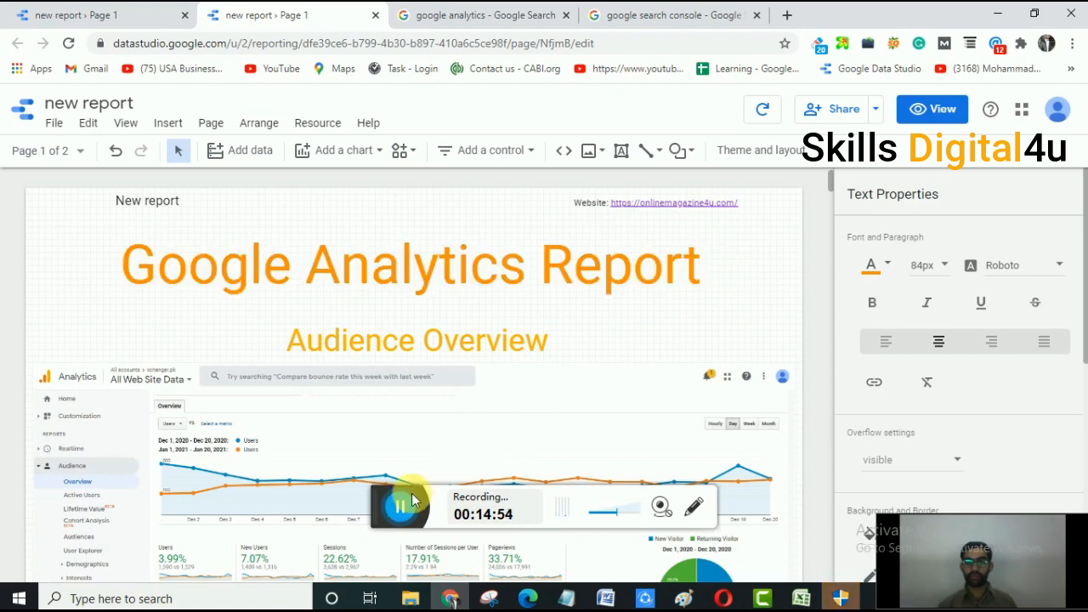
Undo the orange color change on the title text, and redo it.
{"action": "left_click", "coordinate": [722, 276]}
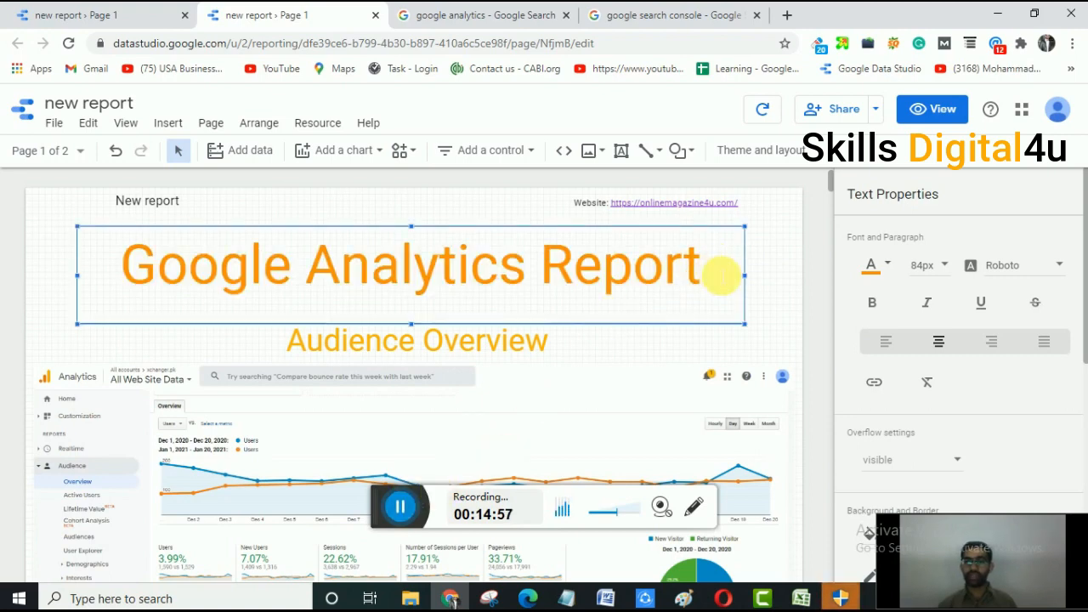
{"action": "left_click", "coordinate": [719, 275]}
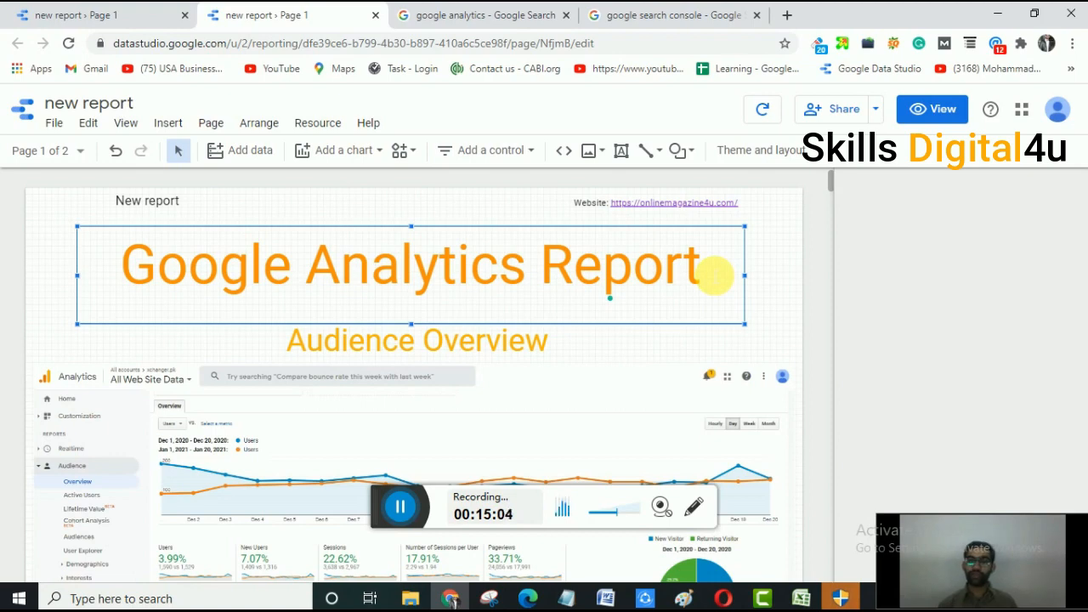
{"action": "left_click", "coordinate": [713, 275]}
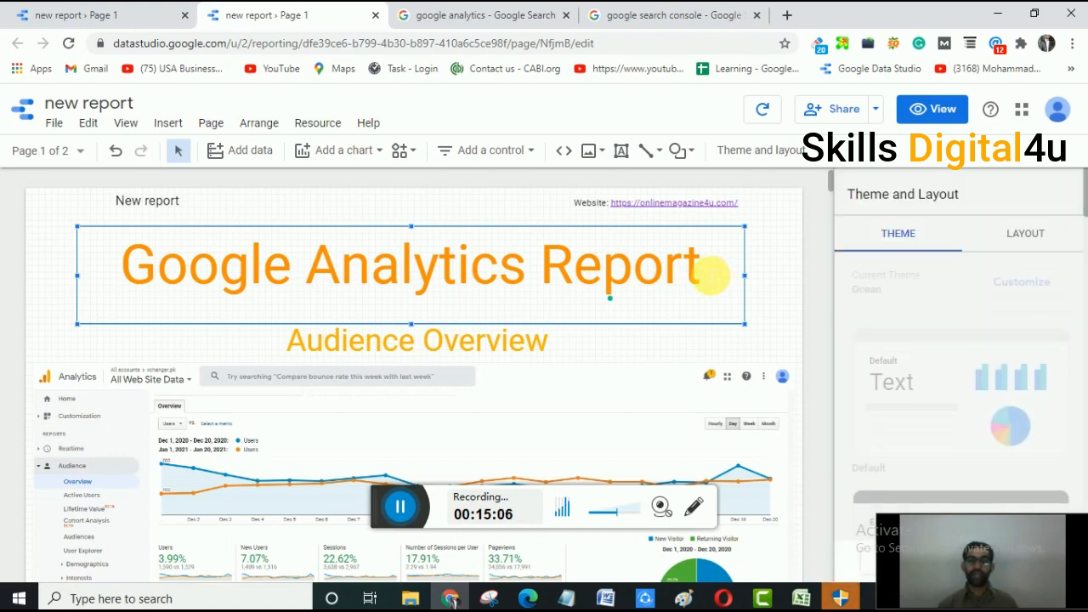
{"action": "left_click", "coordinate": [713, 275]}
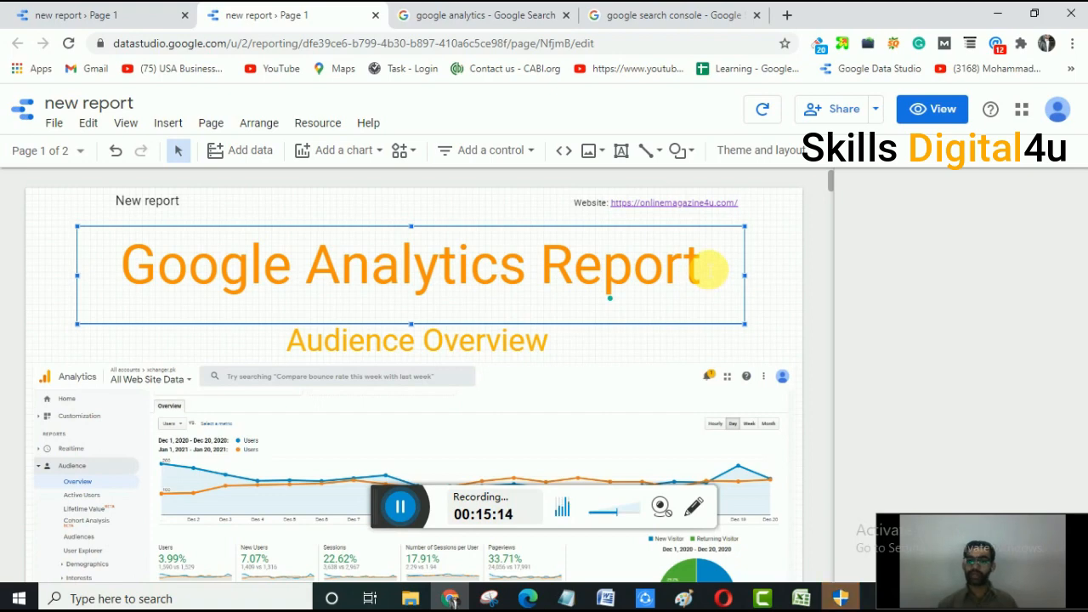
{"action": "left_click", "coordinate": [710, 269]}
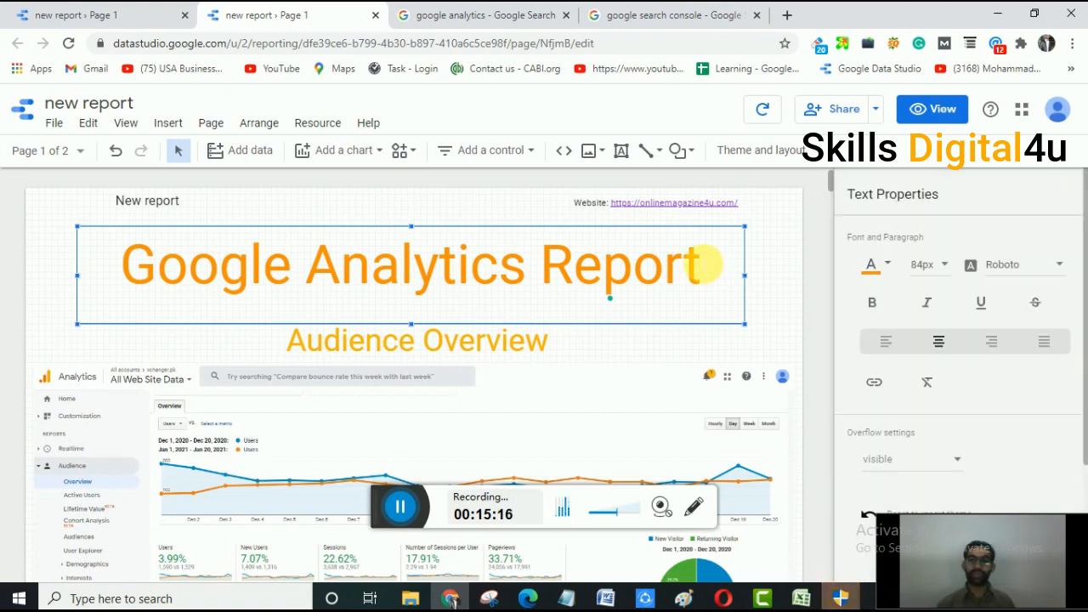
{"action": "key", "text": "ctrl+z"}
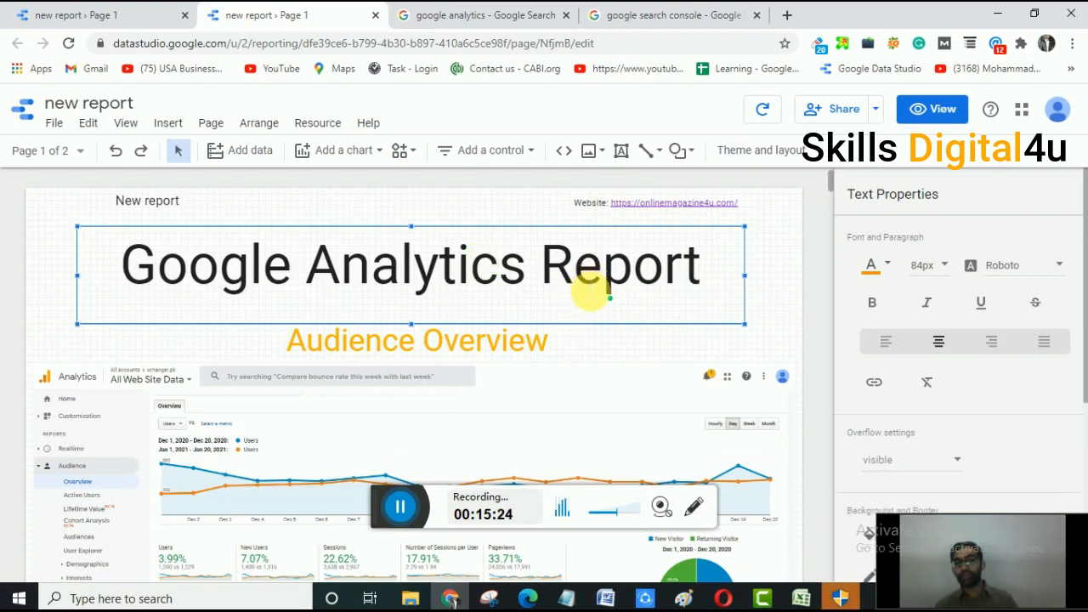
{"action": "key", "text": "ctrl+y"}
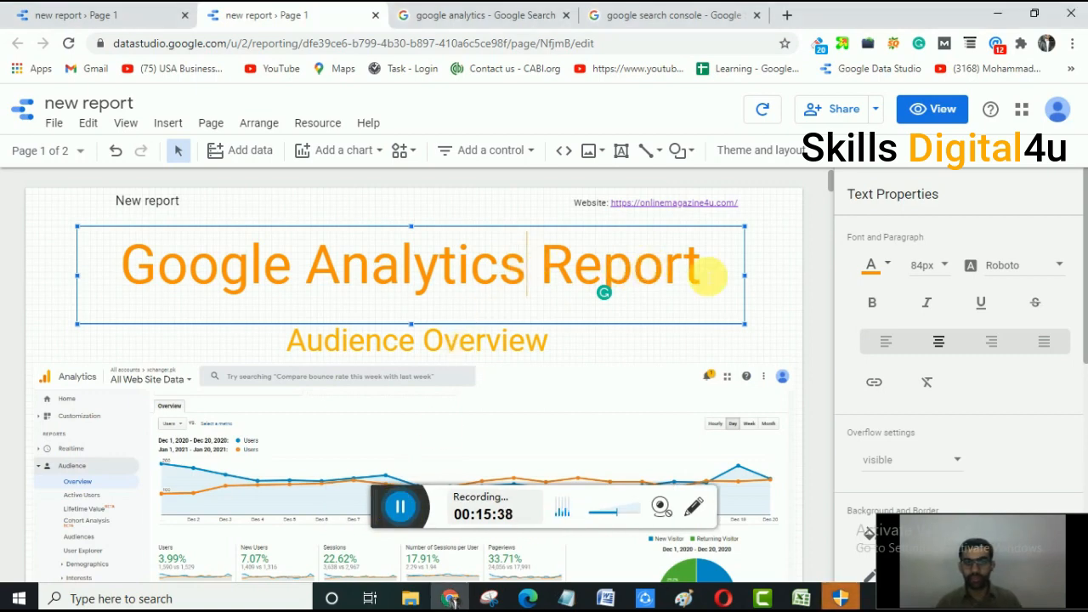
Set the text color of the whole Google Analytics Report title to black, and reselect its text box.
{"action": "left_click_drag", "start_coordinate": [701, 276], "coordinate": [136, 263]}
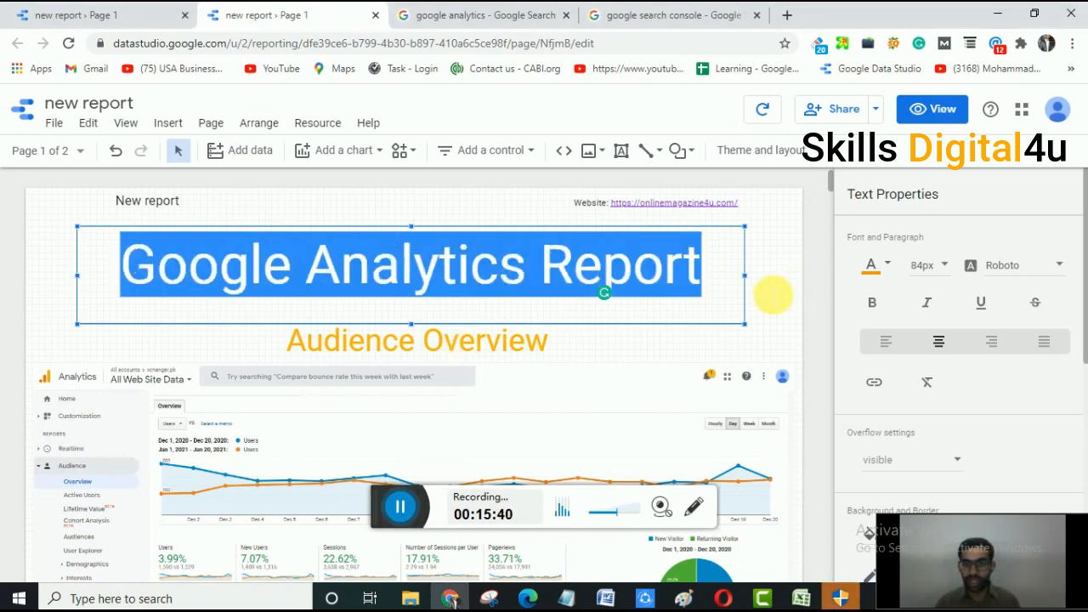
{"action": "left_click", "coordinate": [874, 269]}
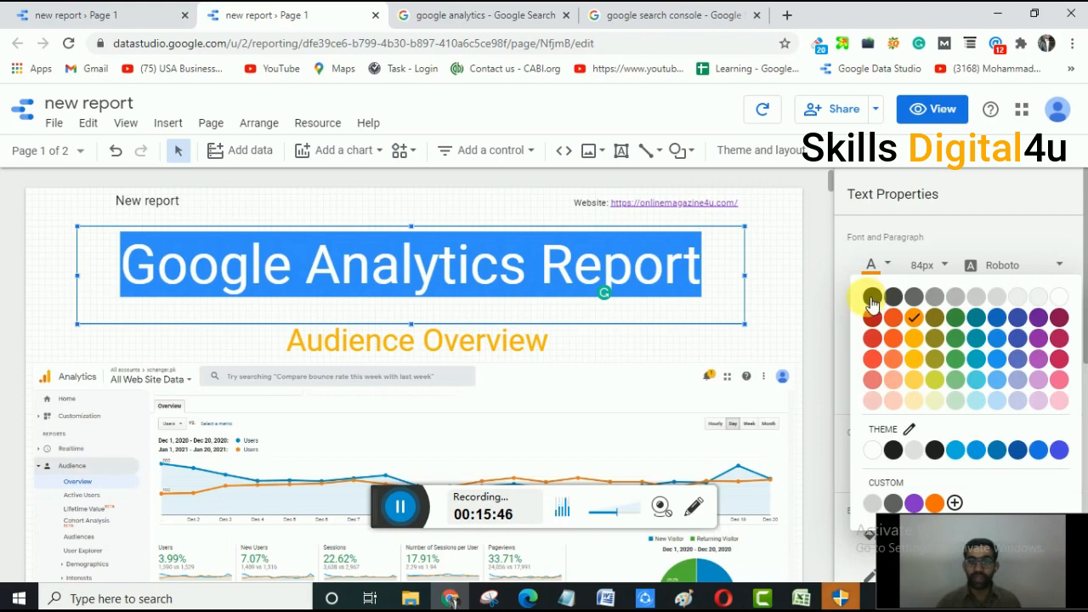
{"action": "left_click", "coordinate": [872, 297]}
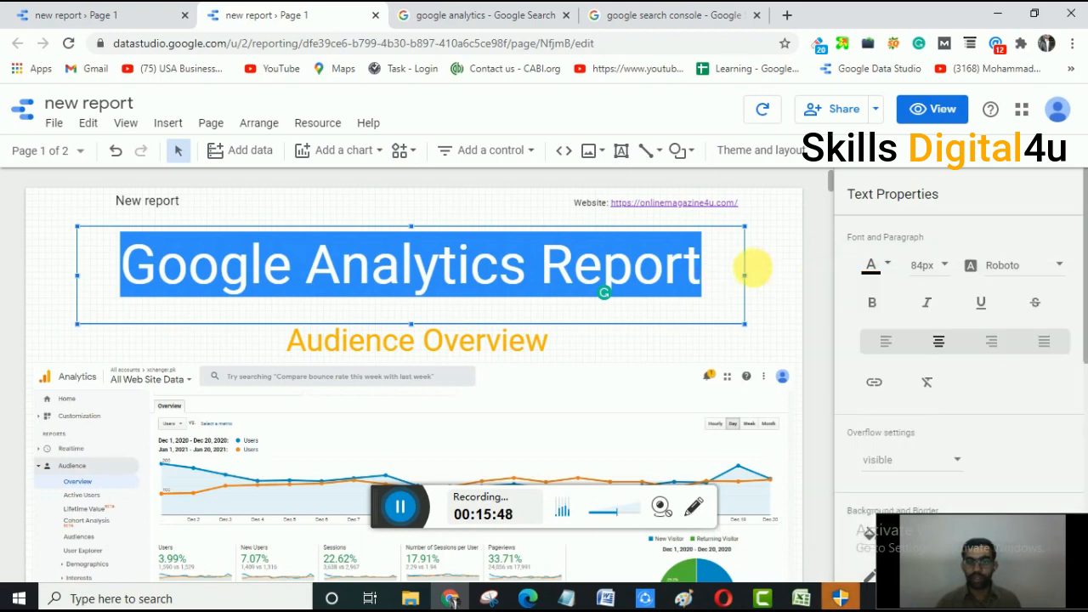
{"action": "left_click", "coordinate": [727, 267]}
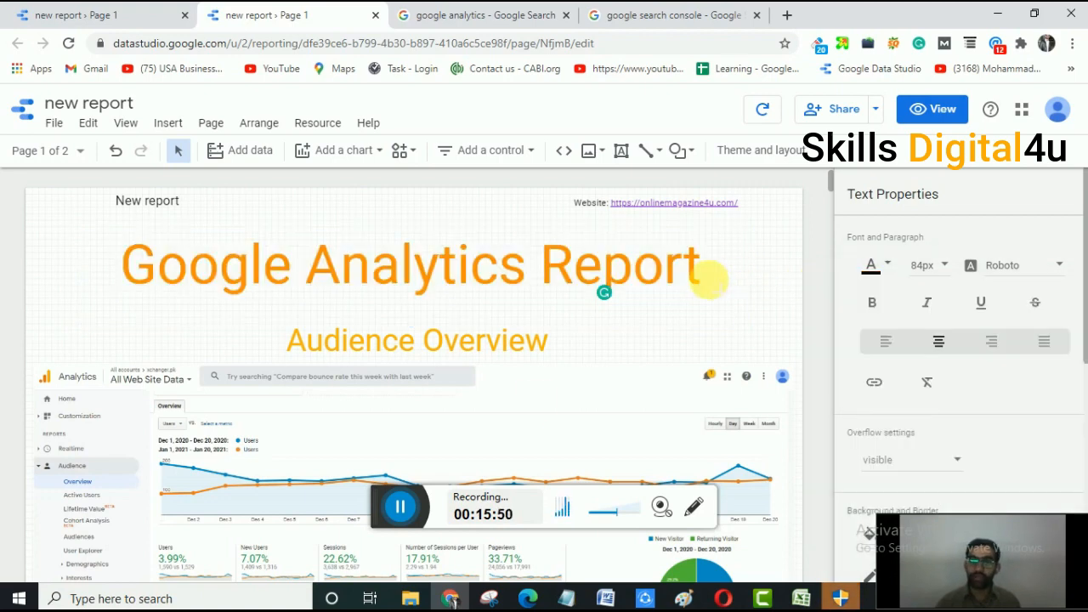
{"action": "left_click", "coordinate": [404, 507]}
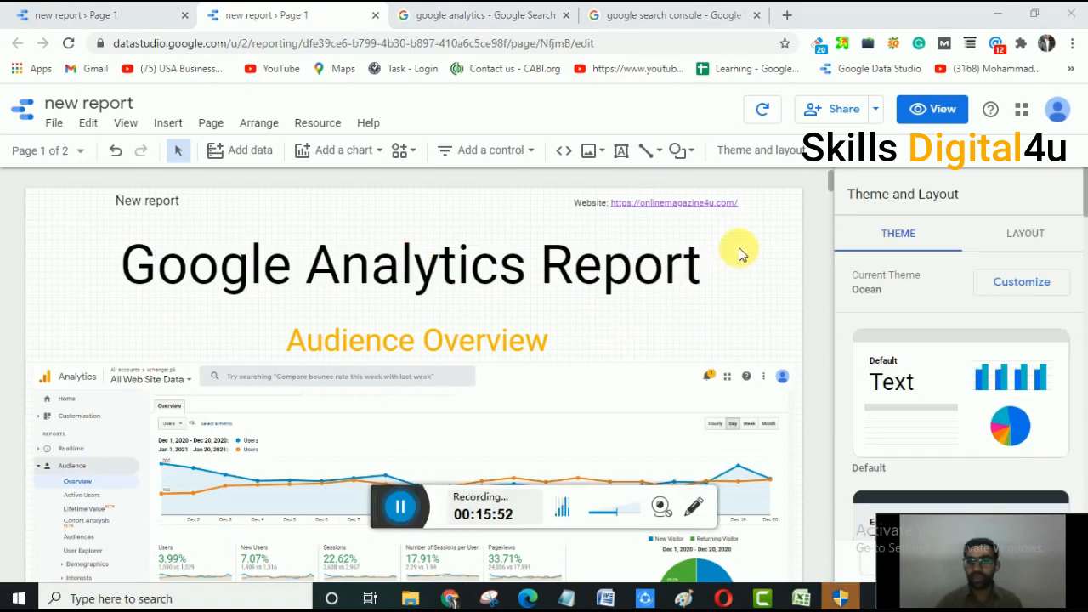
{"action": "left_click", "coordinate": [712, 267]}
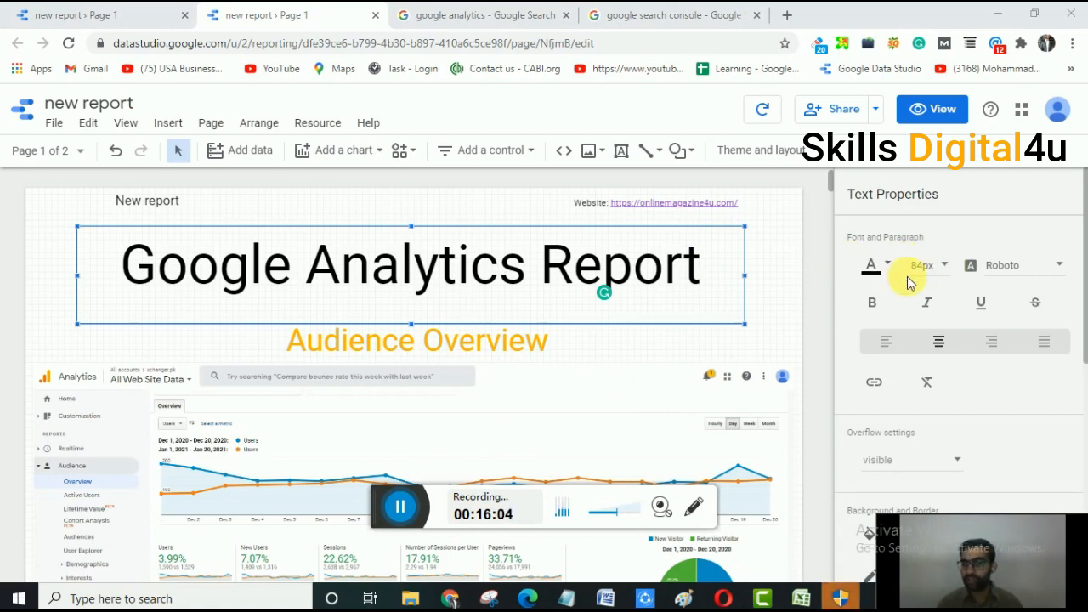
Browse the available report themes and look over the Audience Overview and Acquisition Overview sections of the page.
{"action": "left_click", "coordinate": [804, 265]}
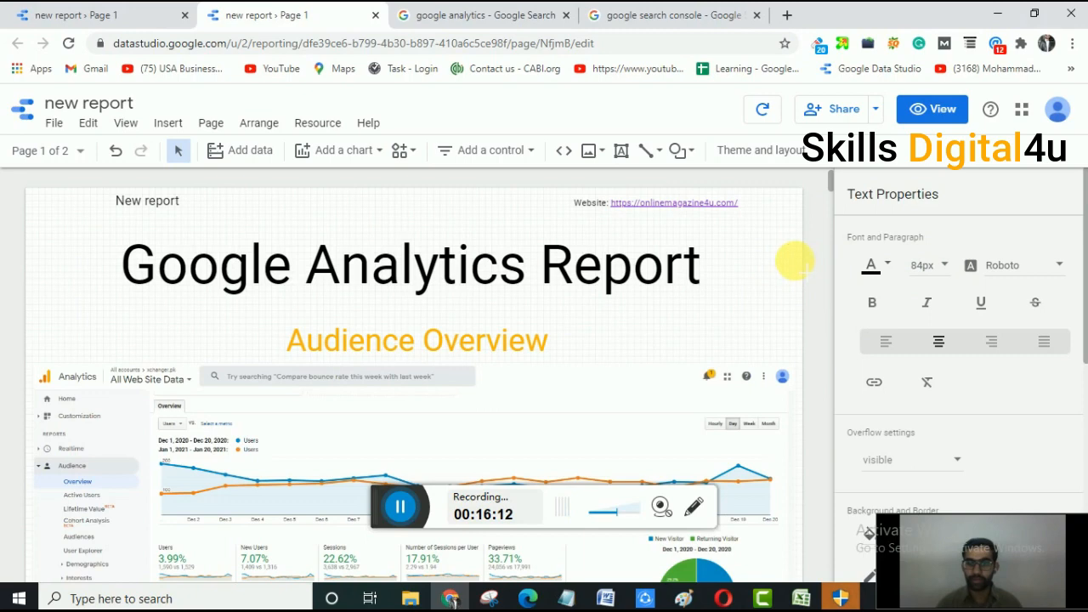
{"action": "left_click", "coordinate": [411, 503]}
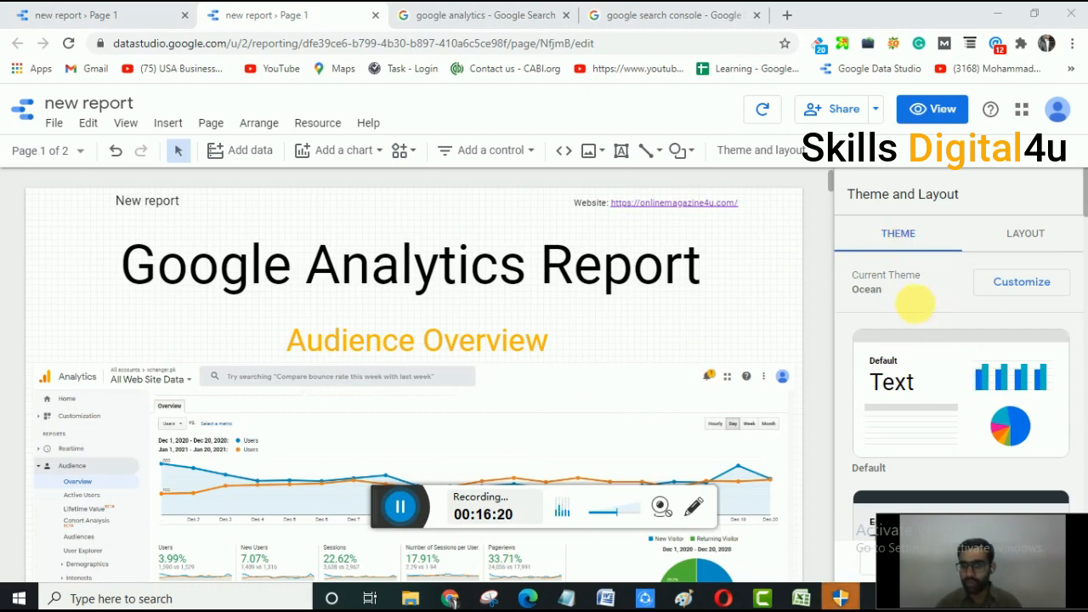
{"action": "scroll", "coordinate": [923, 319], "scroll_direction": "down", "scroll_amount": 5}
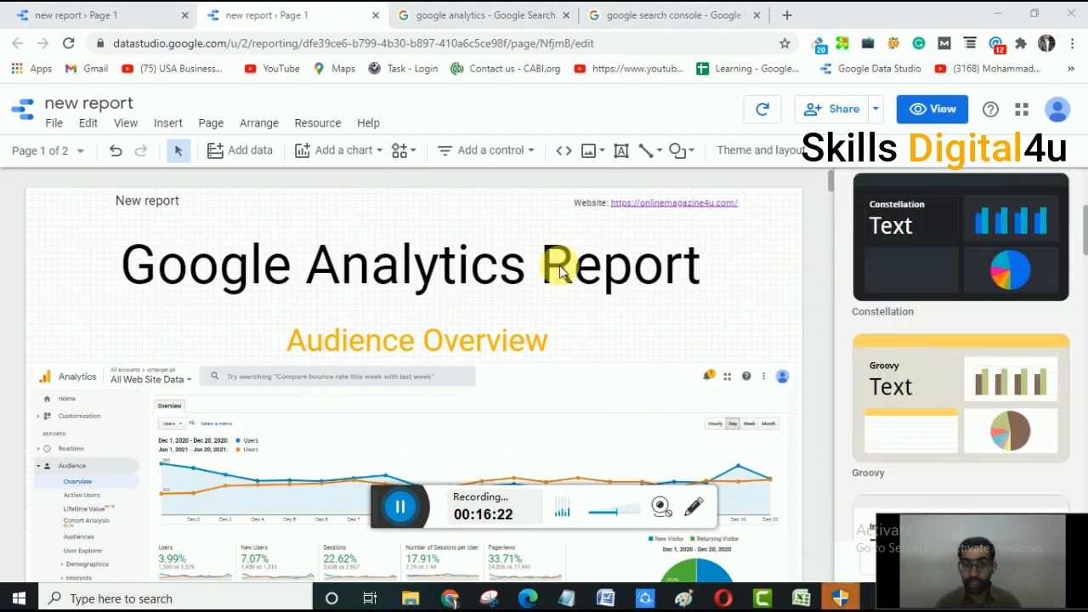
{"action": "scroll", "coordinate": [799, 336], "scroll_direction": "down", "scroll_amount": 3}
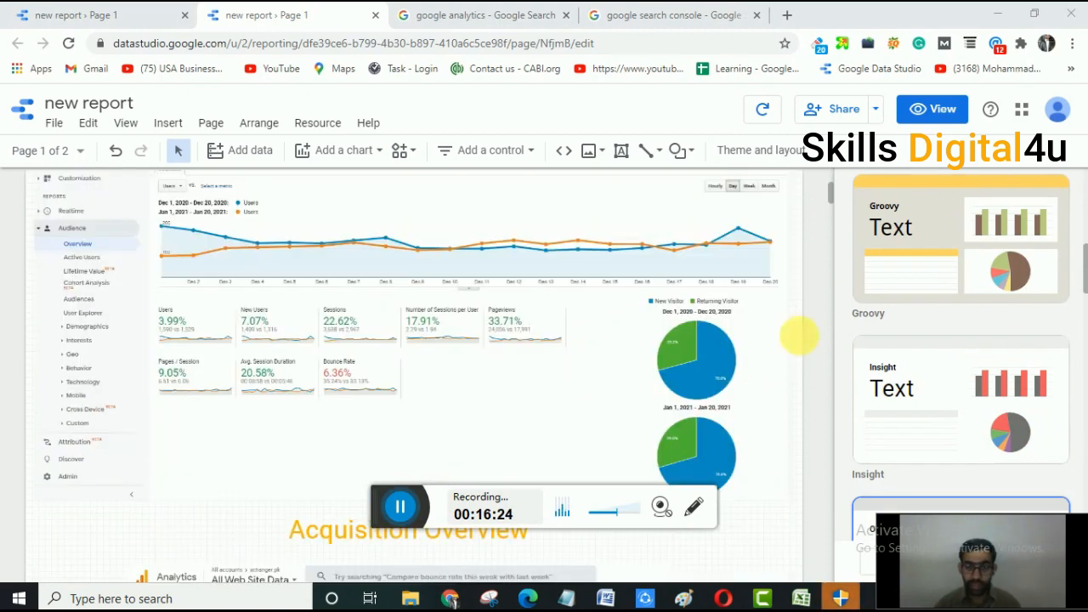
{"action": "scroll", "coordinate": [414, 275], "scroll_direction": "down", "scroll_amount": 4}
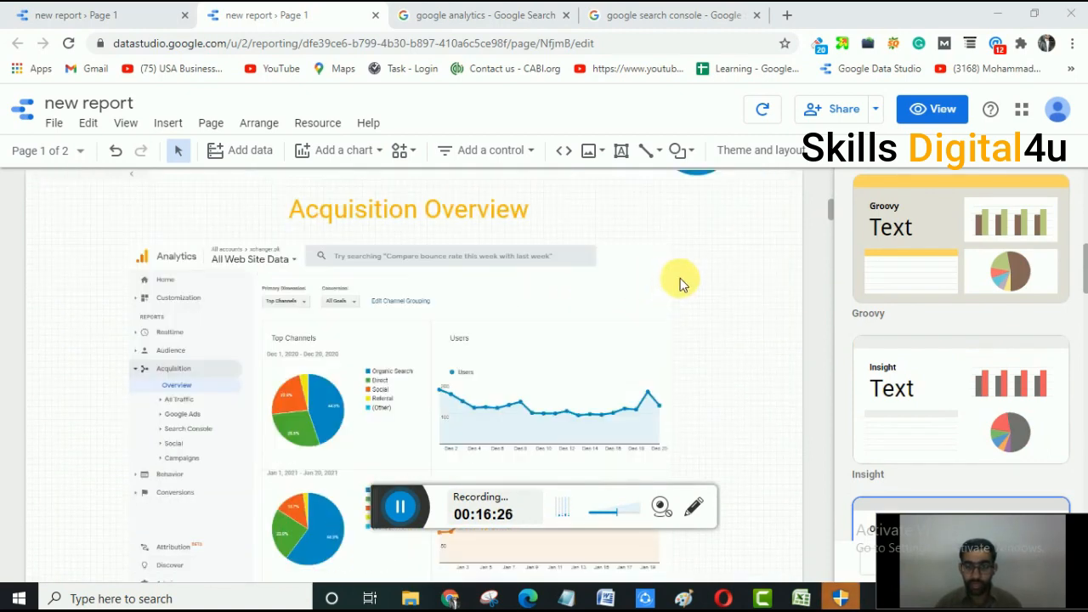
{"action": "scroll", "coordinate": [680, 278], "scroll_direction": "up", "scroll_amount": 7}
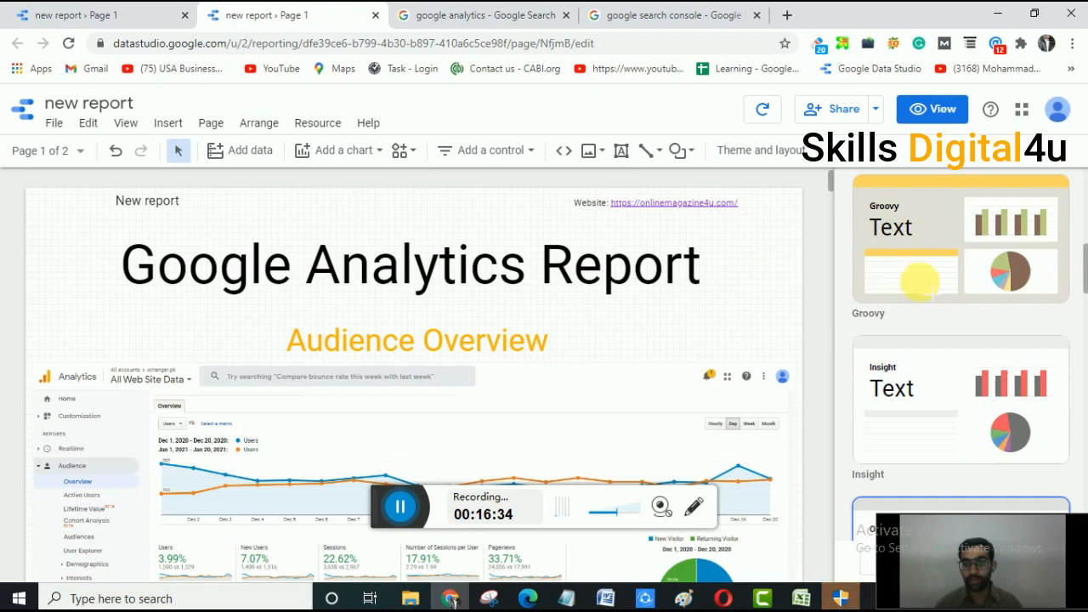
{"action": "scroll", "coordinate": [874, 270], "scroll_direction": "up", "scroll_amount": 4}
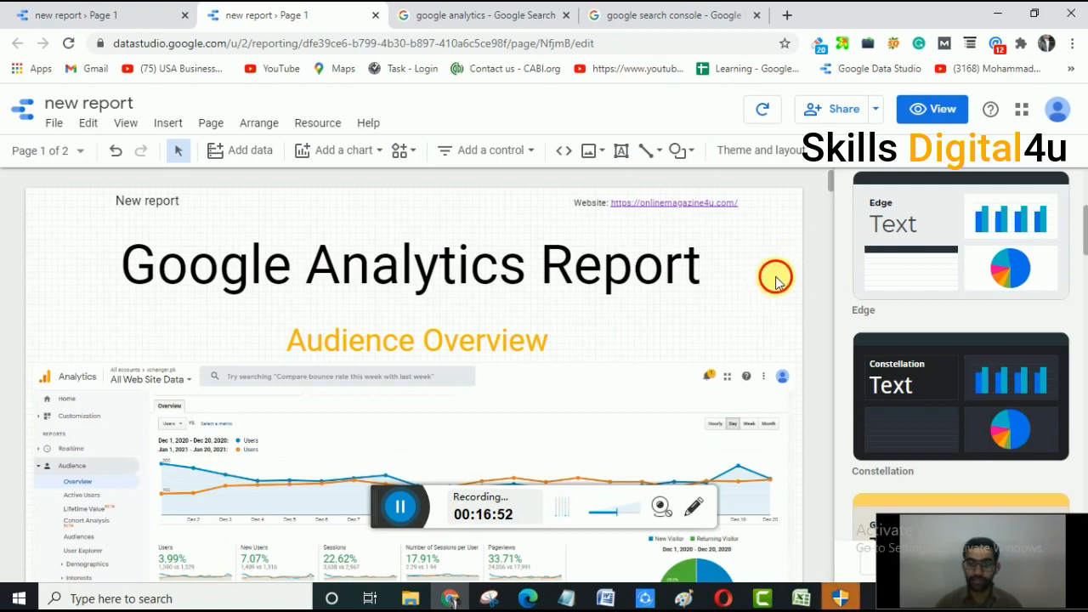
{"action": "left_click", "coordinate": [399, 507]}
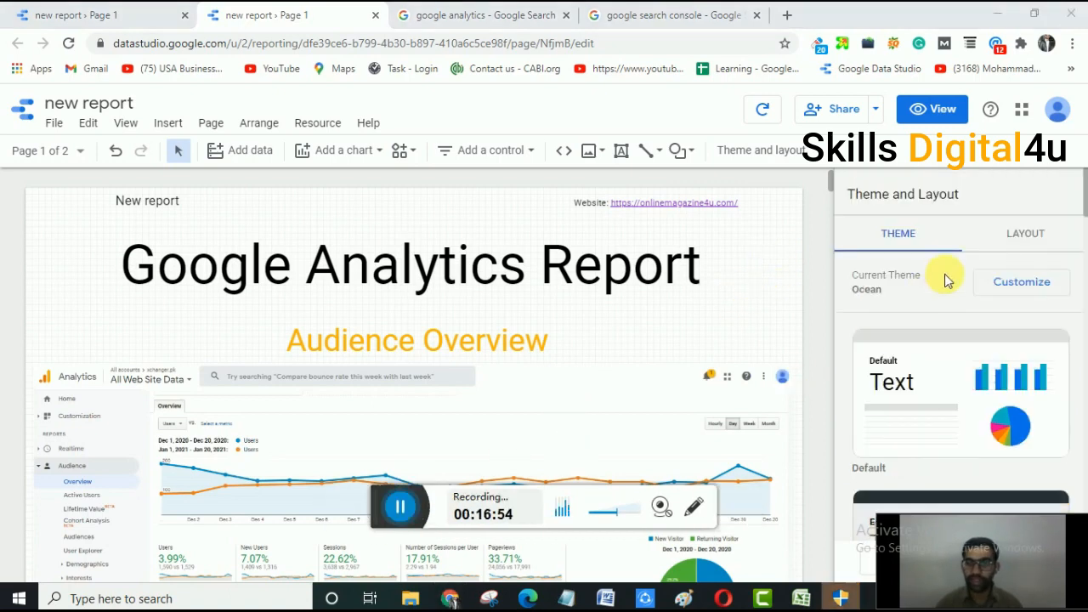
Set the report's layout to snap components to smart guides.
{"action": "left_click", "coordinate": [1010, 240]}
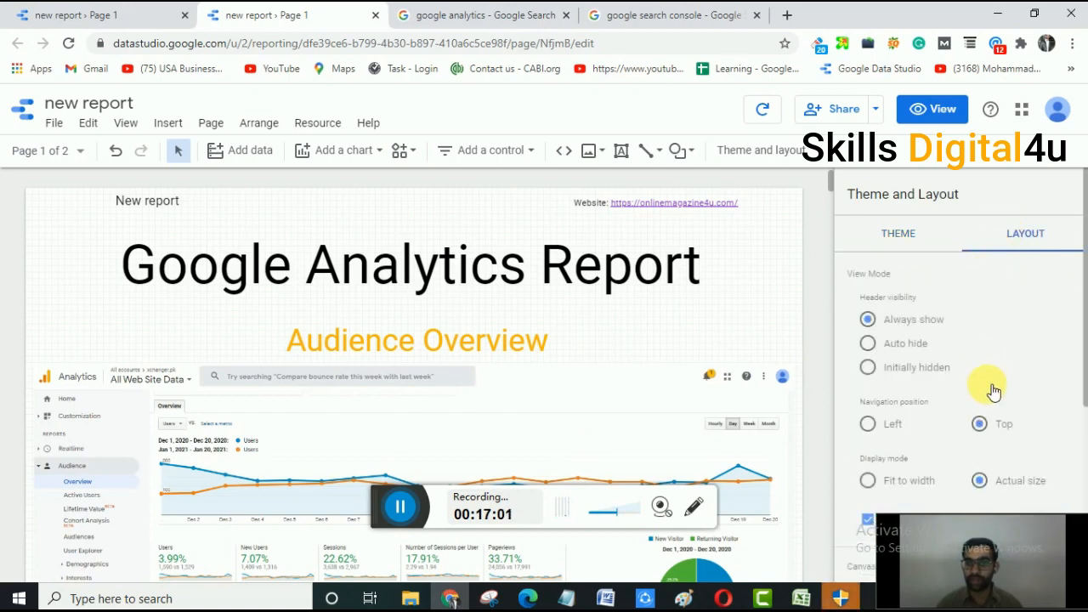
{"action": "left_click_drag", "start_coordinate": [985, 525], "coordinate": [855, 132]}
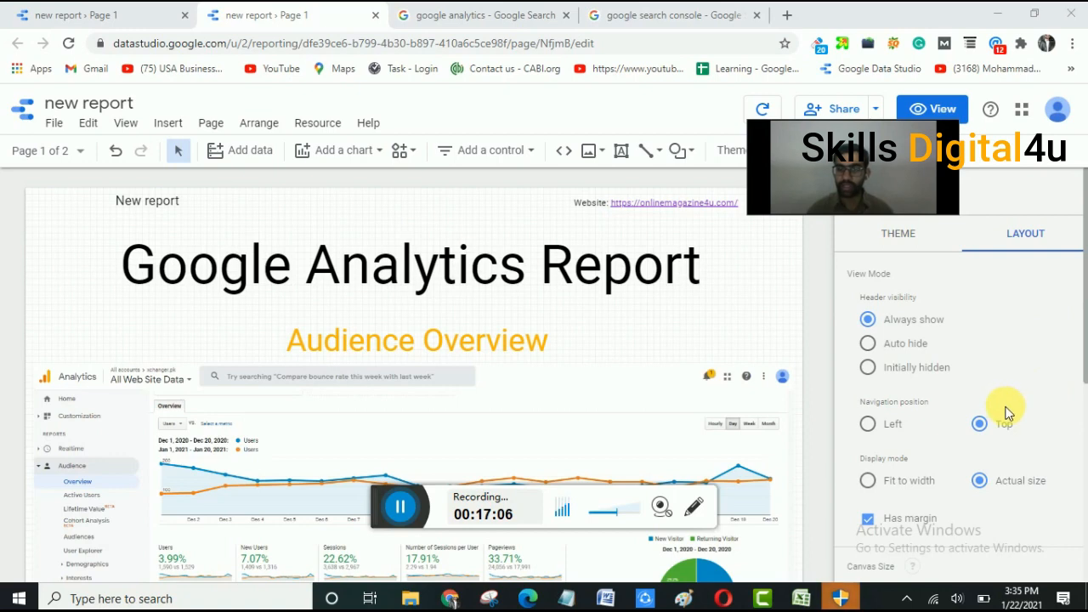
{"action": "scroll", "coordinate": [1020, 407], "scroll_direction": "down", "scroll_amount": 5}
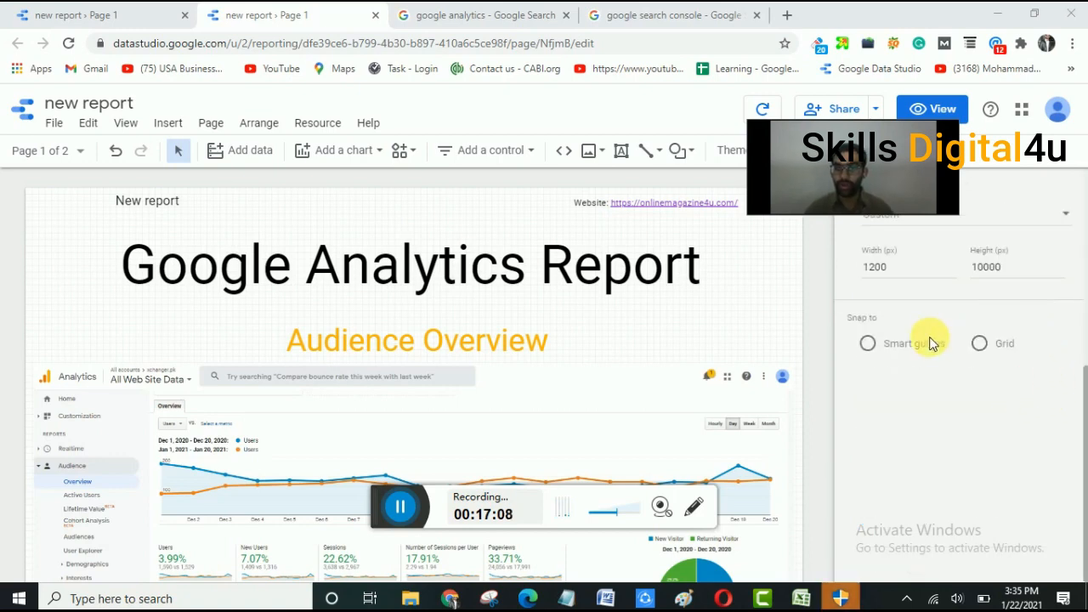
{"action": "left_click", "coordinate": [939, 350]}
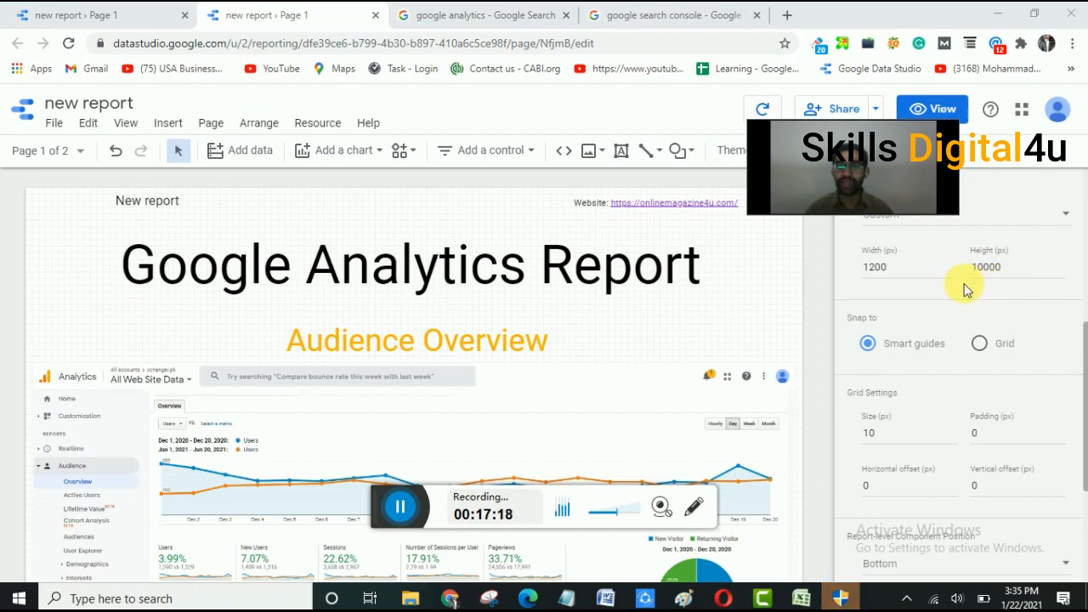
{"action": "left_click_drag", "start_coordinate": [832, 161], "coordinate": [927, 578]}
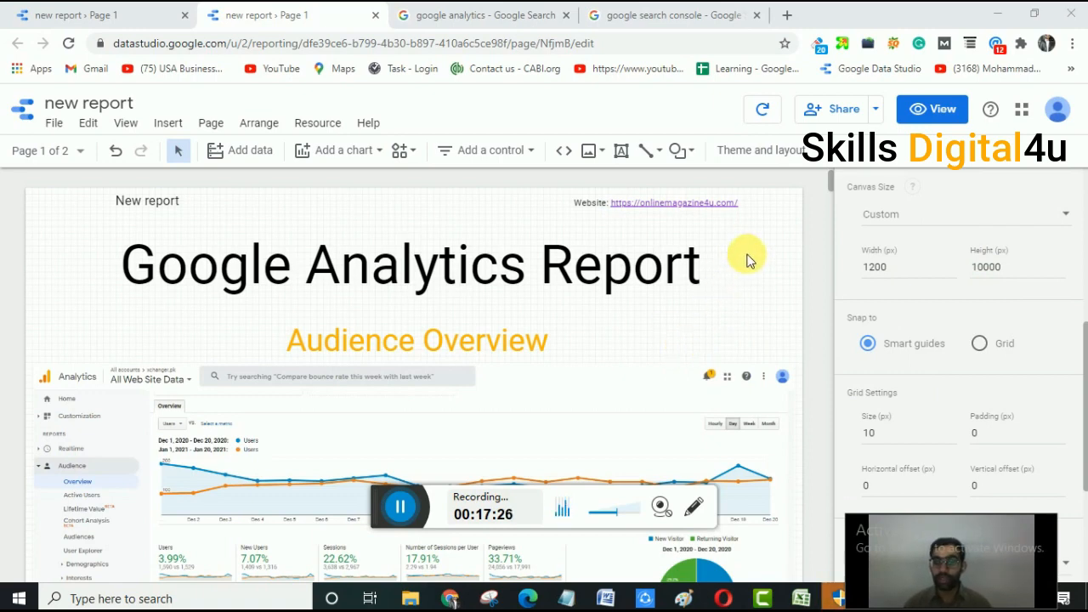
{"action": "left_click", "coordinate": [921, 546]}
{"action": "left_click_drag", "start_coordinate": [921, 546], "coordinate": [935, 518]}
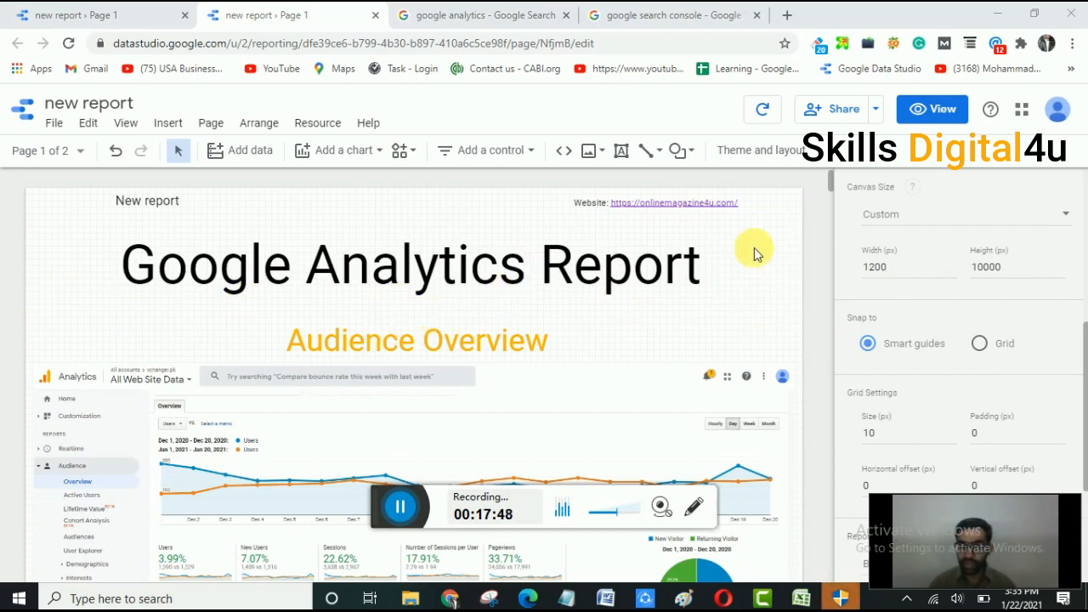
{"action": "scroll", "coordinate": [750, 301], "scroll_direction": "down", "scroll_amount": 2}
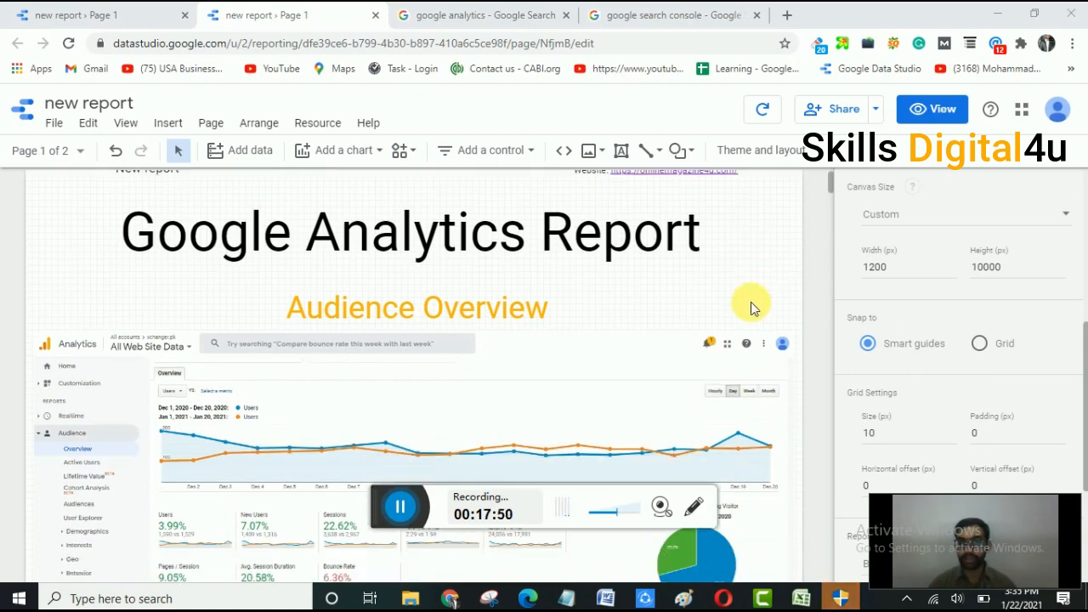
{"action": "scroll", "coordinate": [722, 286], "scroll_direction": "up", "scroll_amount": 2}
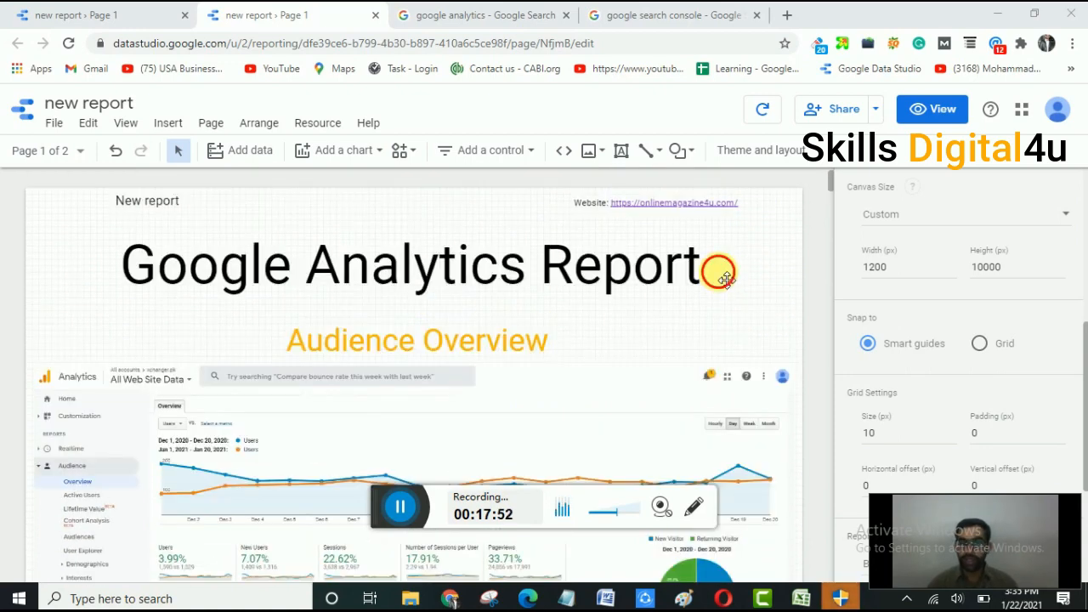
Open the Google Analytics Report title for editing and set the font of its whole text to Syncopate.
{"action": "left_click", "coordinate": [721, 260]}
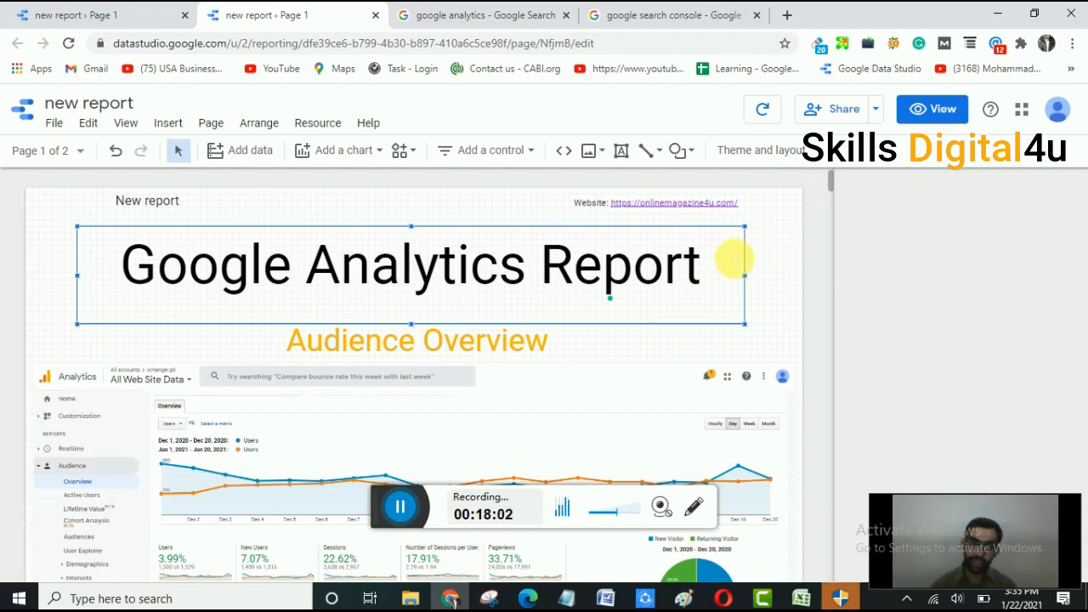
{"action": "double_click", "coordinate": [733, 259]}
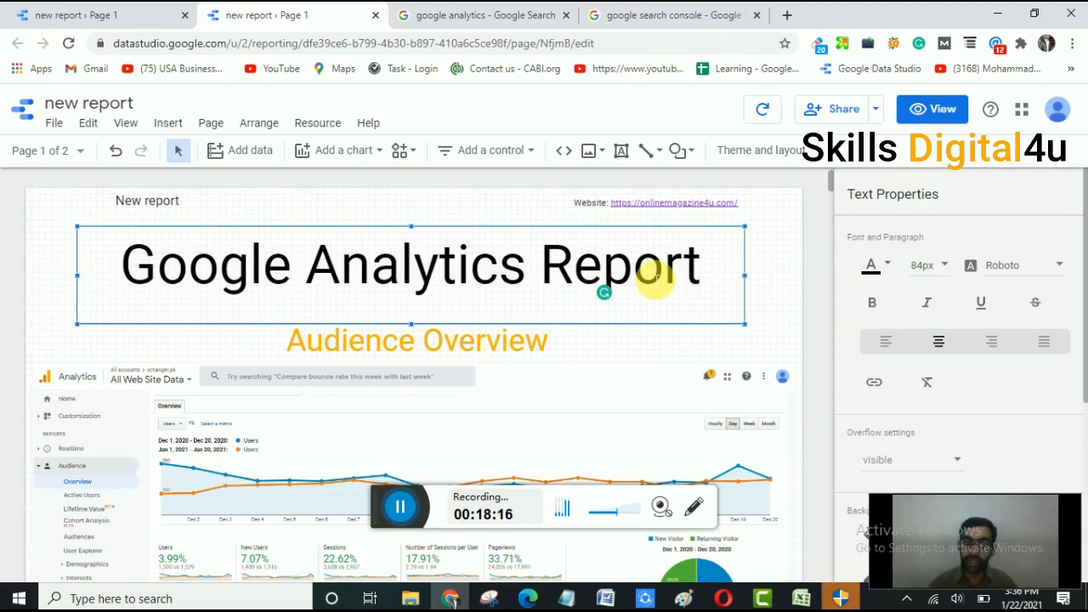
{"action": "left_click", "coordinate": [400, 501]}
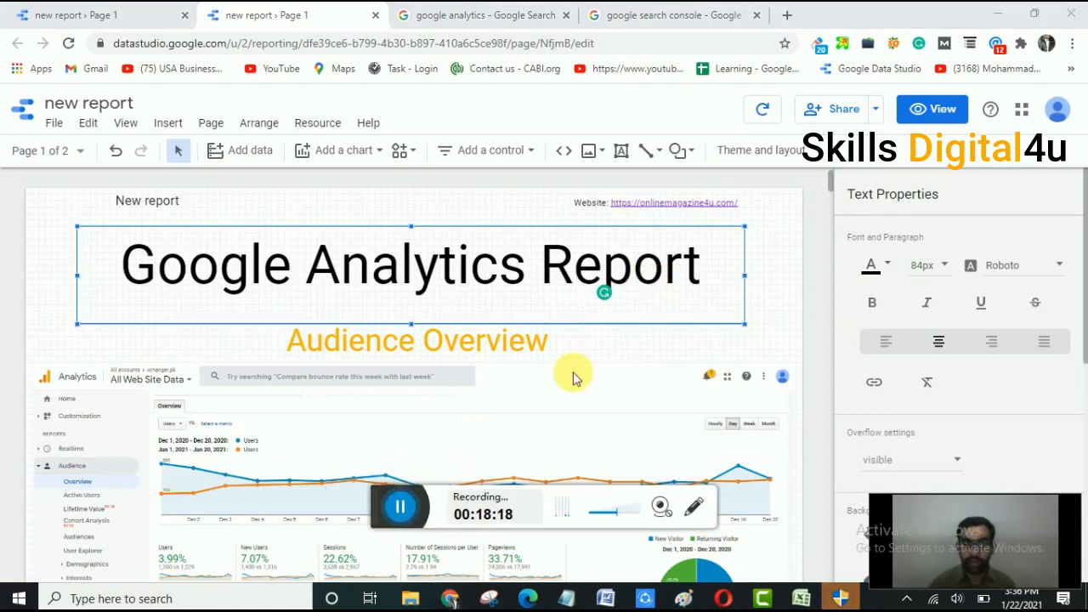
{"action": "left_click", "coordinate": [1018, 270]}
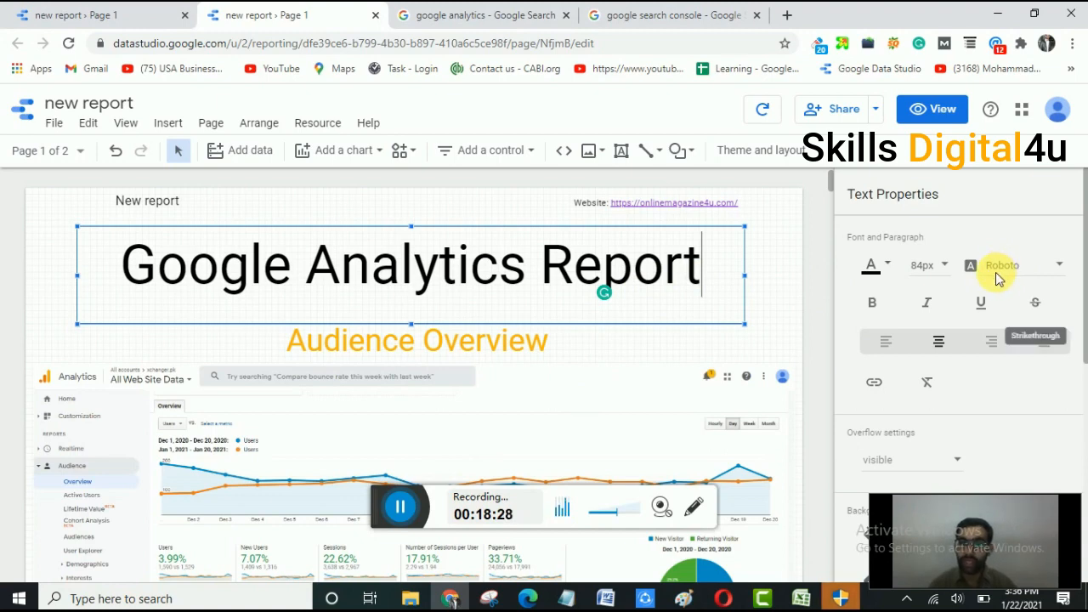
{"action": "left_click", "coordinate": [1001, 269]}
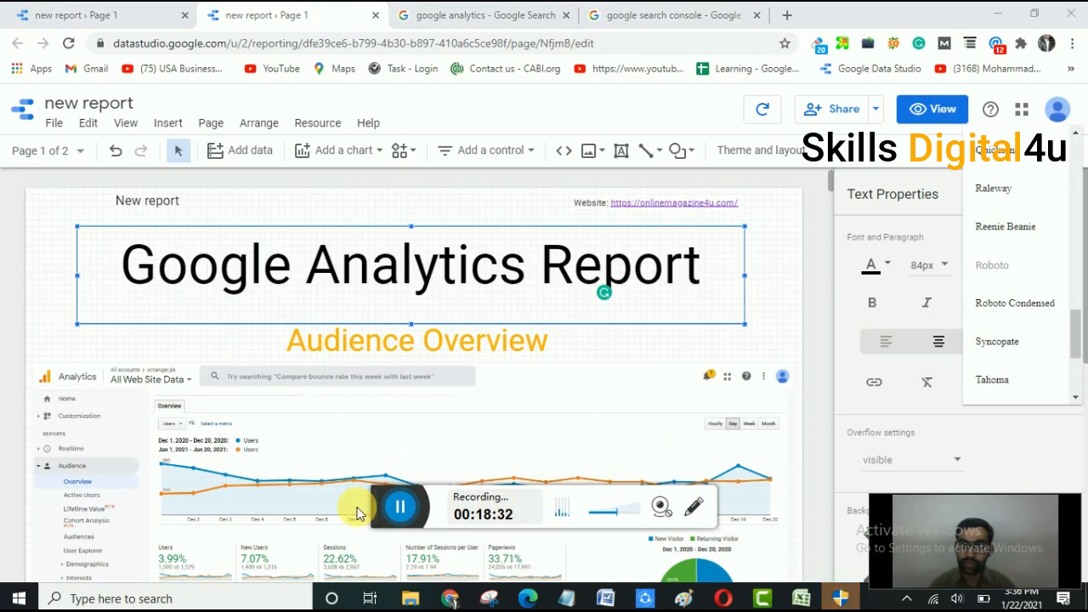
{"action": "left_click", "coordinate": [398, 508]}
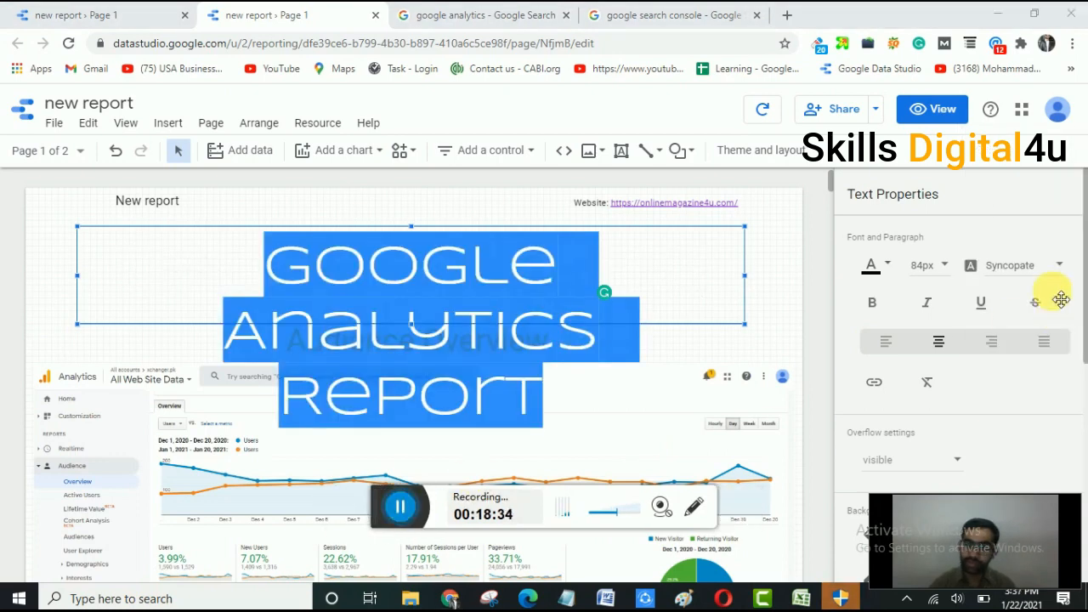
Set the font of the whole Google Analytics Report title to Permanent Marker.
{"action": "left_click", "coordinate": [1044, 274]}
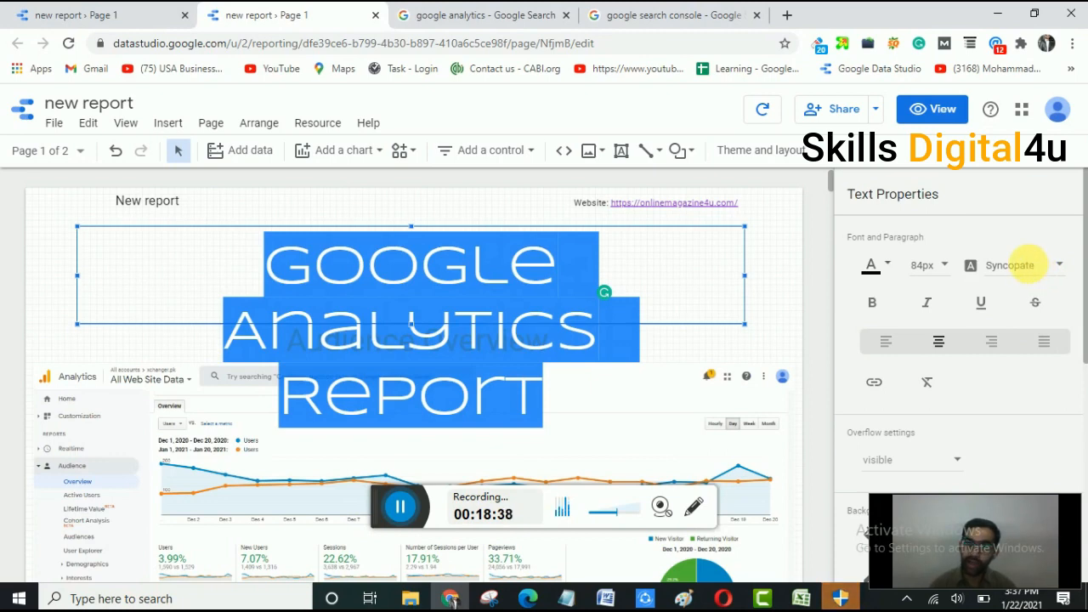
{"action": "left_click", "coordinate": [1029, 269]}
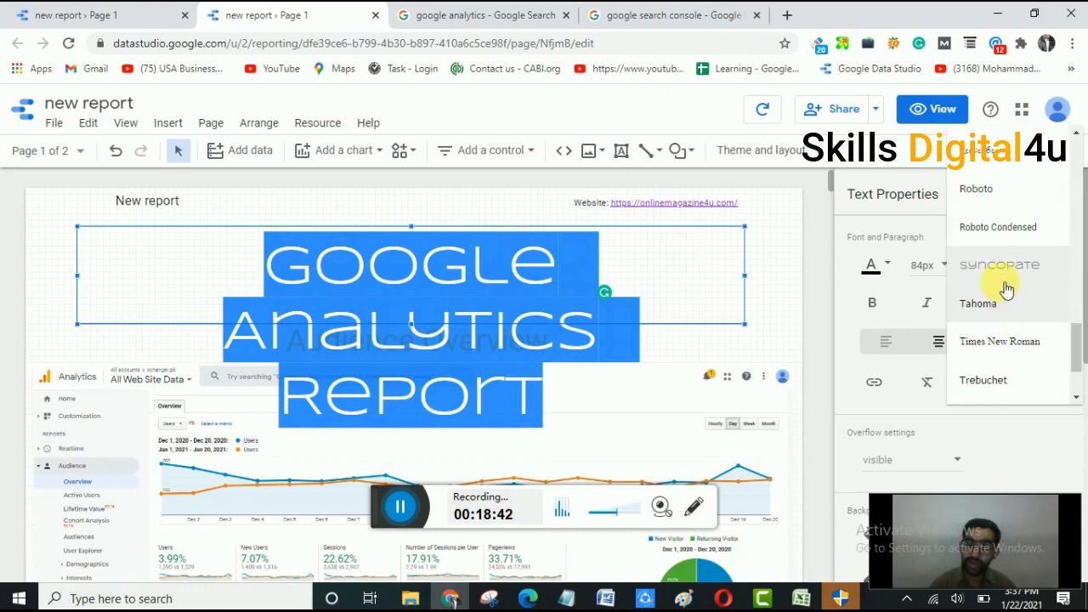
{"action": "scroll", "coordinate": [995, 272], "scroll_direction": "up", "scroll_amount": 2}
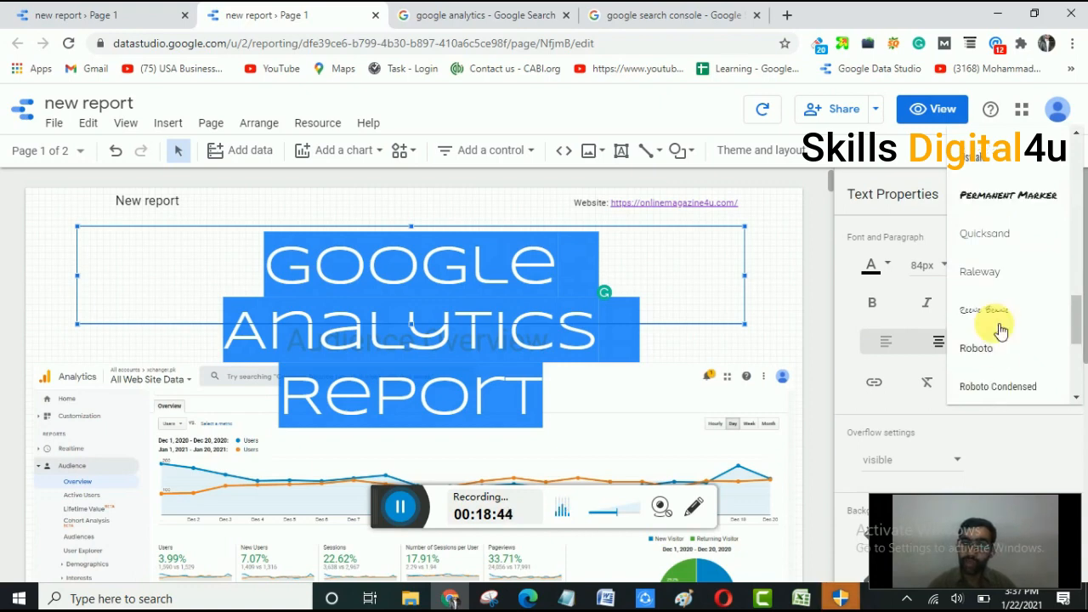
{"action": "left_click", "coordinate": [980, 214]}
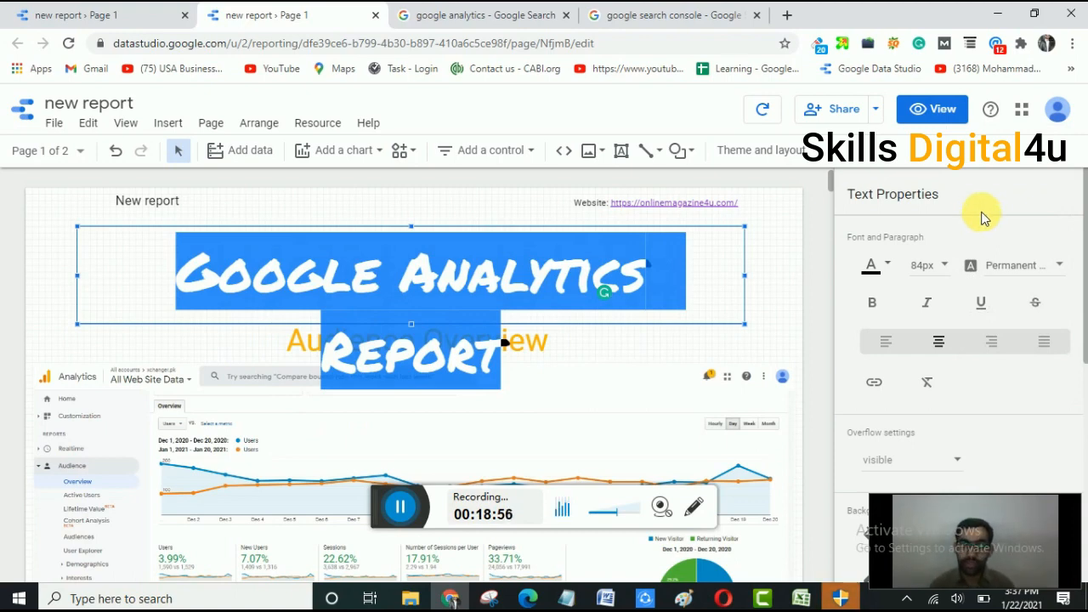
Try the Google Analytics Report title at 48px, settle on a font size of 60px, and deselect the text.
{"action": "left_click", "coordinate": [944, 266]}
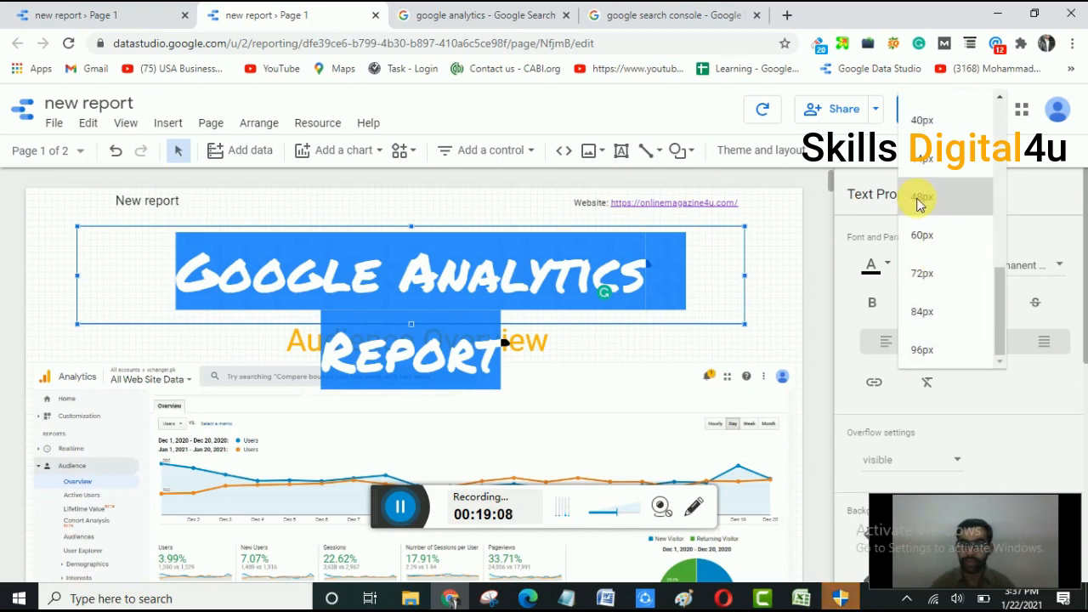
{"action": "left_click", "coordinate": [920, 201]}
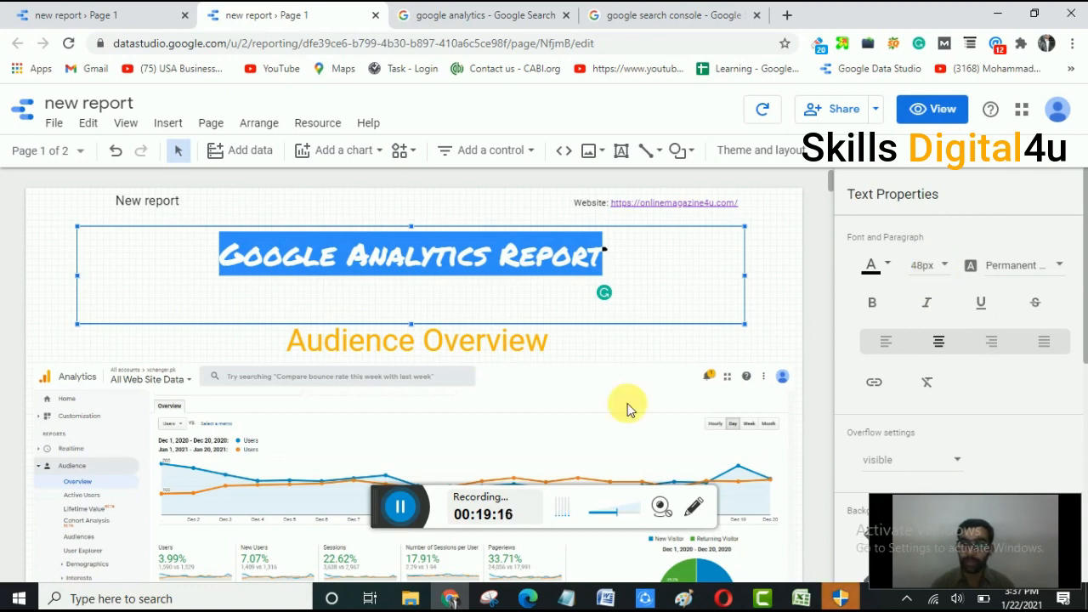
{"action": "left_click", "coordinate": [929, 266]}
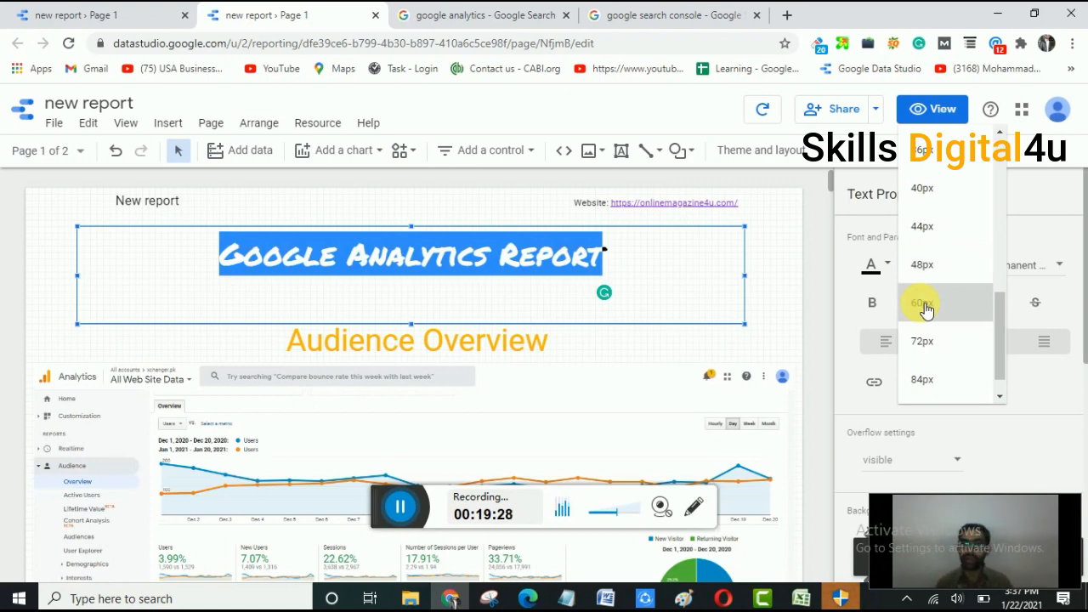
{"action": "left_click", "coordinate": [925, 305]}
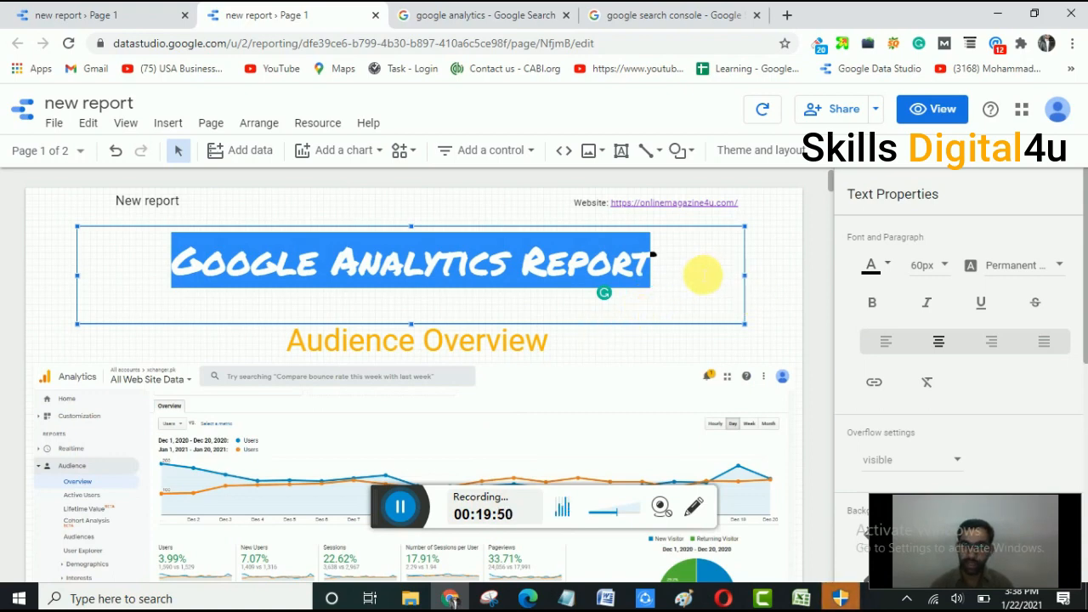
{"action": "left_click", "coordinate": [729, 274]}
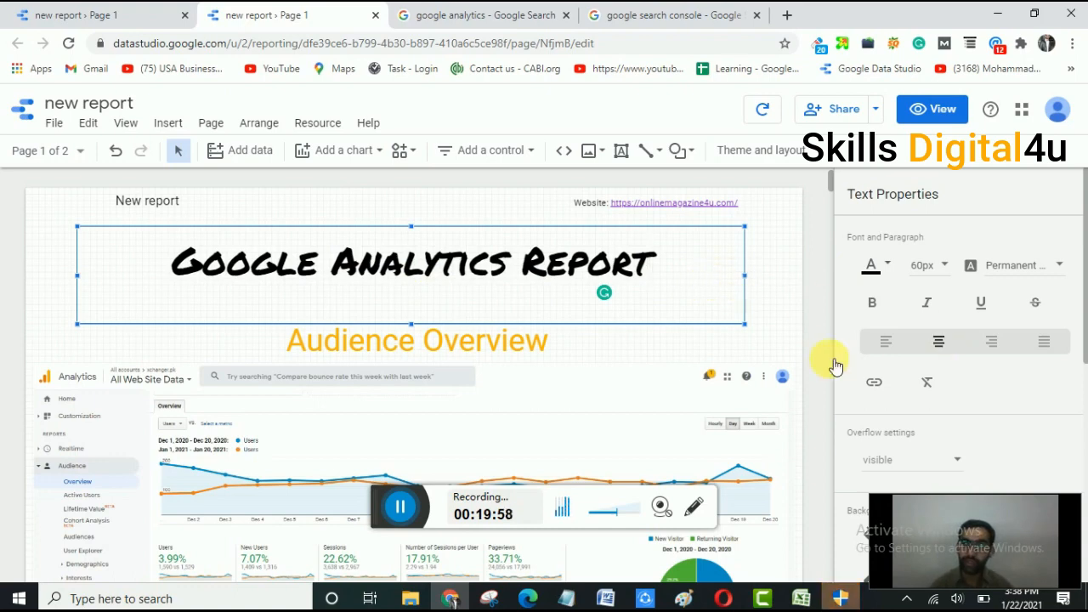
Give the Google Analytics Report title's text box an orange background and a purple border, and reopen its text for editing.
{"action": "left_click_drag", "start_coordinate": [966, 532], "coordinate": [967, 87]}
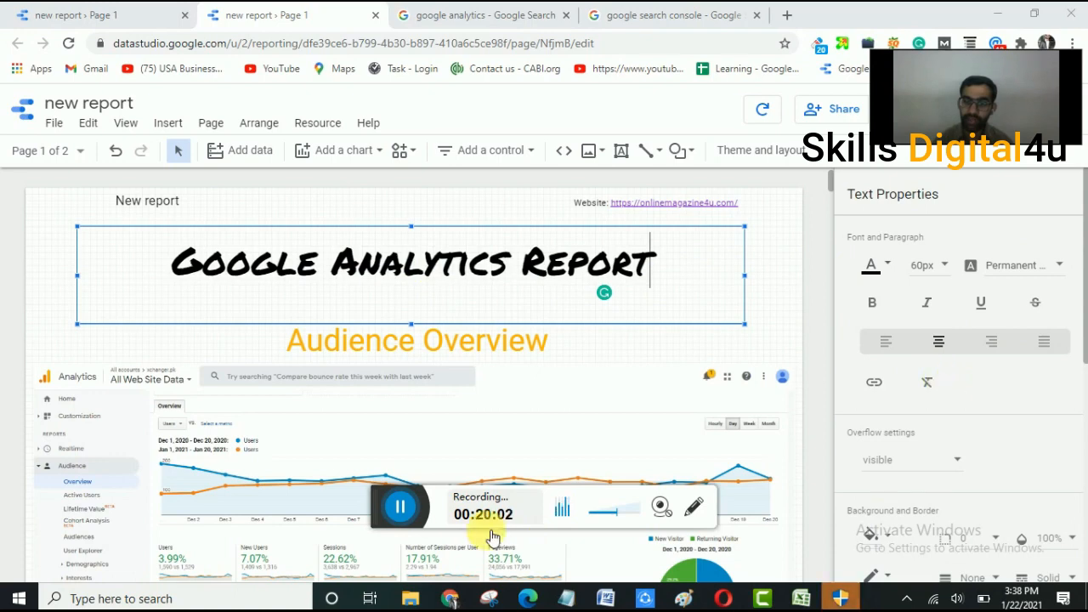
{"action": "left_click", "coordinate": [400, 507]}
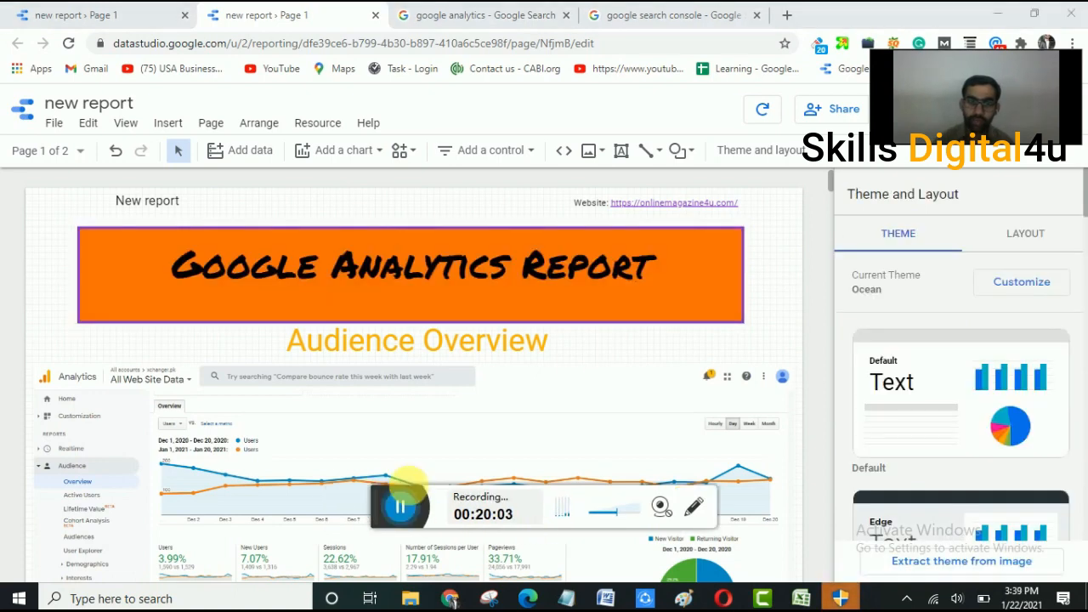
{"action": "left_click", "coordinate": [688, 262]}
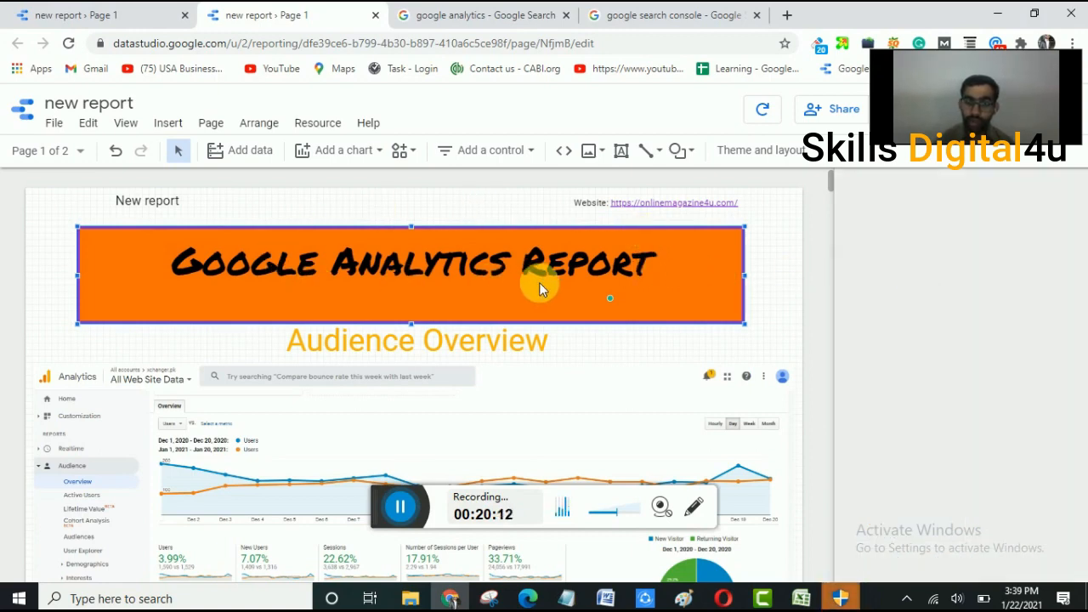
{"action": "left_click", "coordinate": [727, 268]}
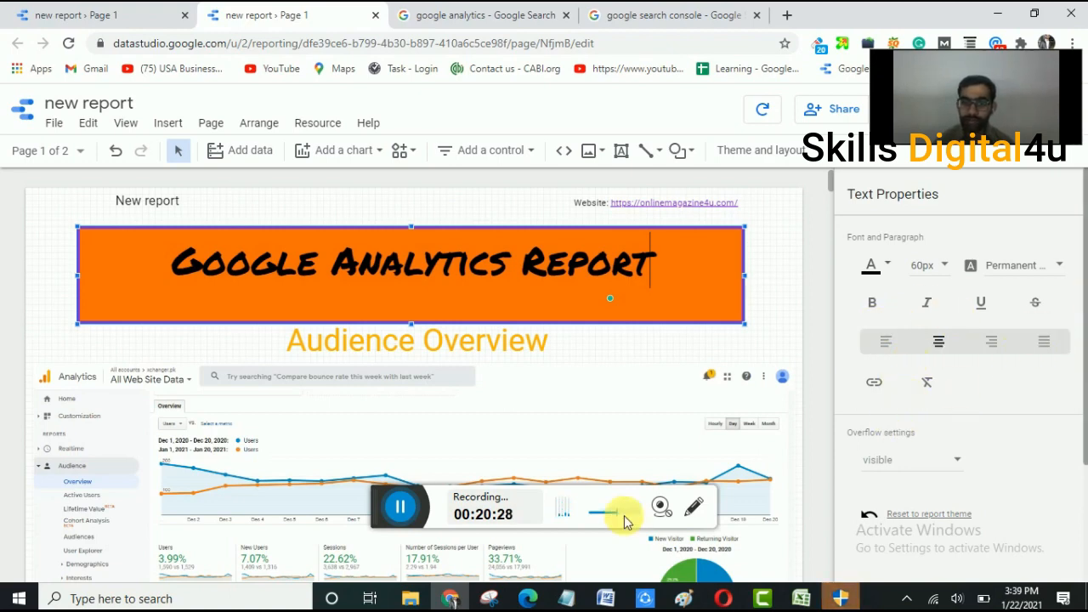
Try removing the orange background from the Google Analytics Report title's text box.
{"action": "left_click_drag", "start_coordinate": [1086, 338], "coordinate": [1086, 364]}
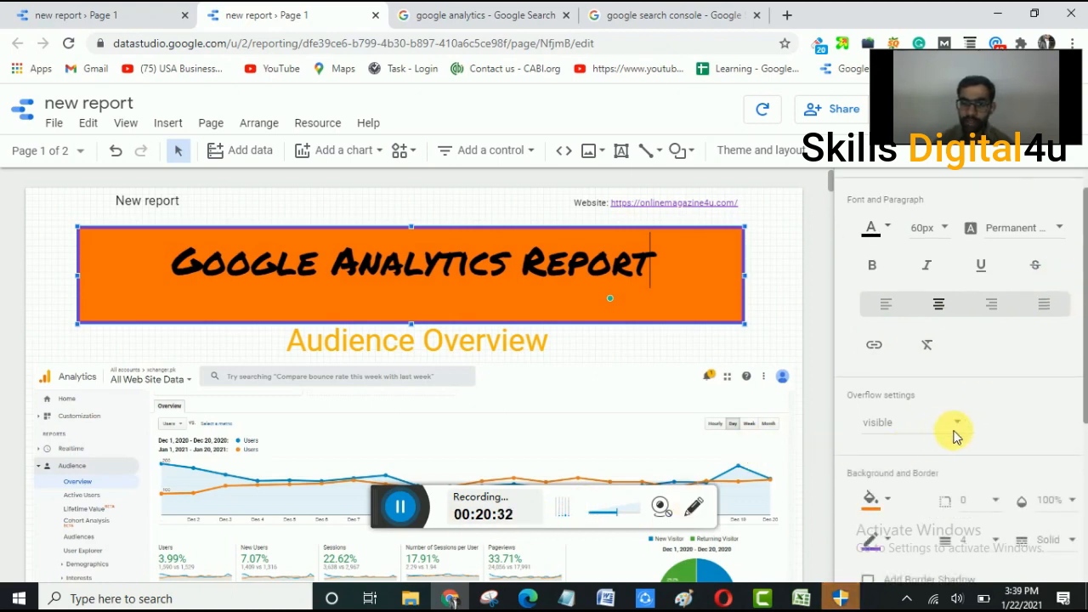
{"action": "scroll", "coordinate": [948, 432], "scroll_direction": "down", "scroll_amount": 3}
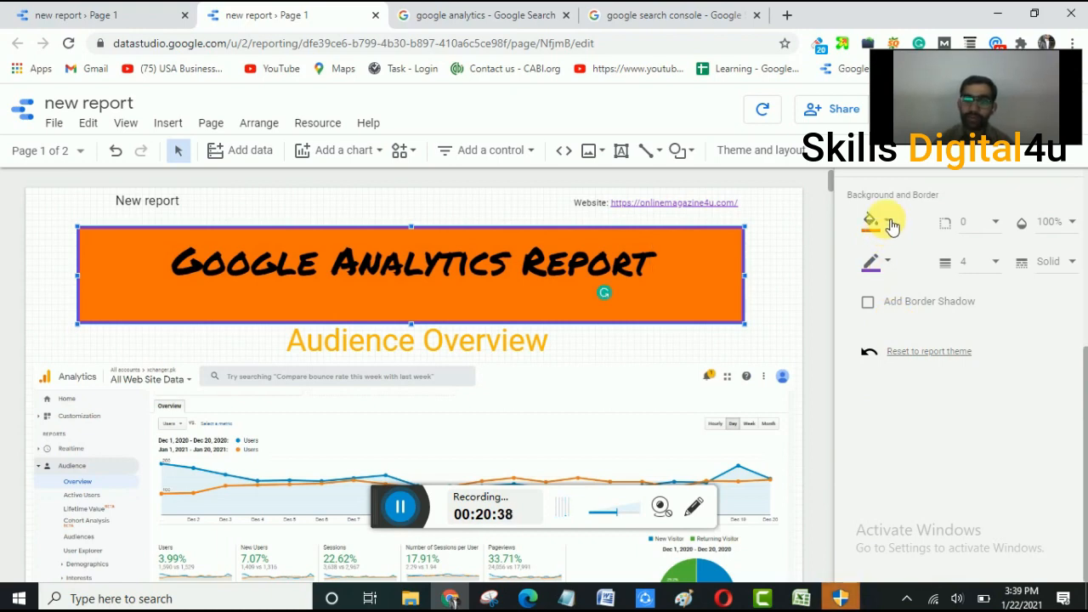
{"action": "left_click", "coordinate": [888, 223]}
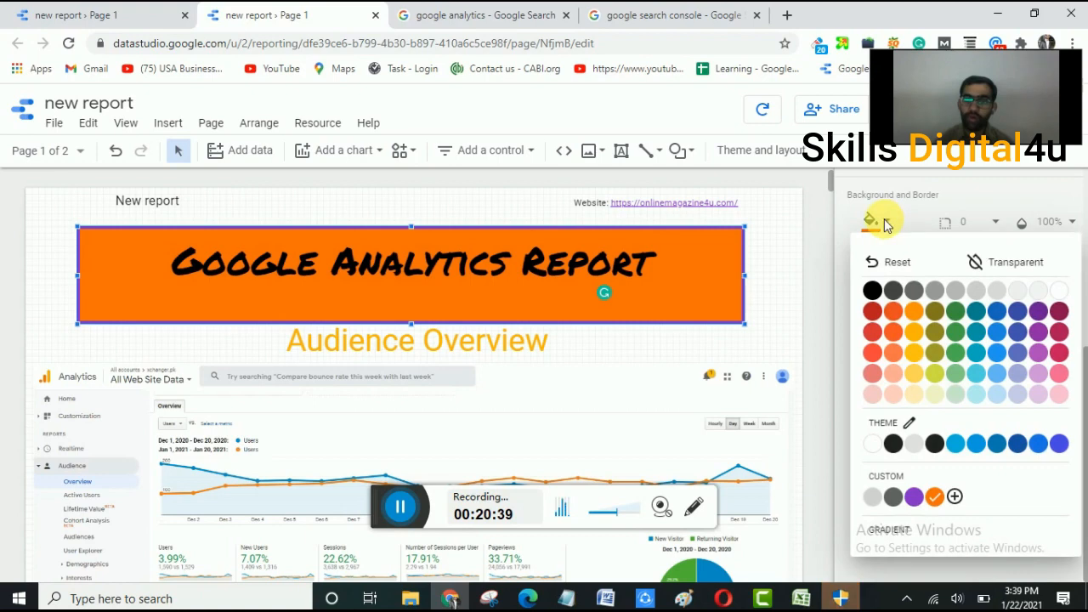
{"action": "left_click", "coordinate": [916, 312]}
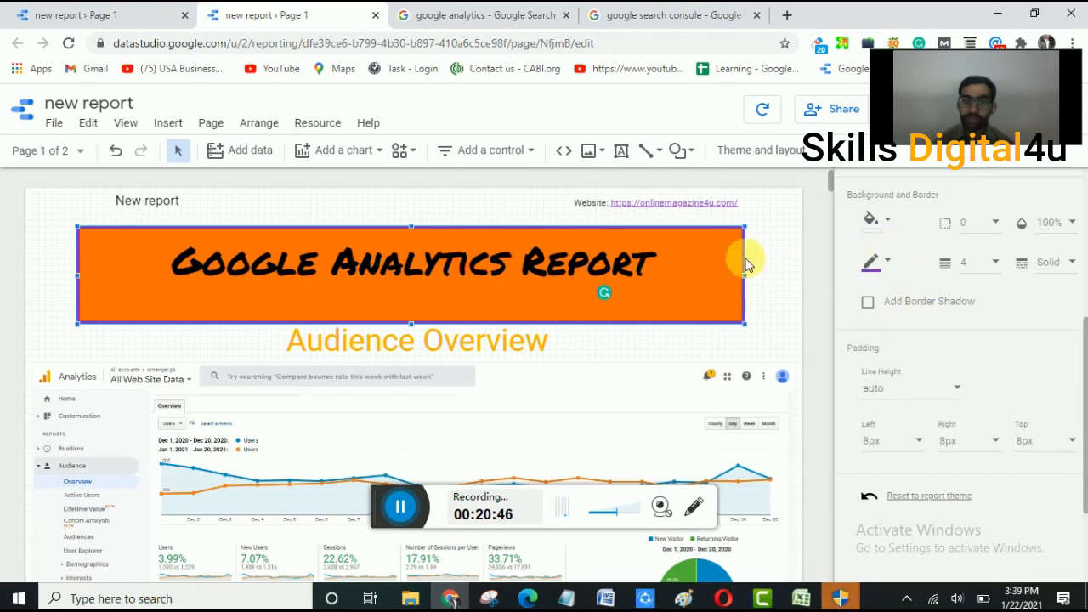
{"action": "left_click", "coordinate": [710, 265]}
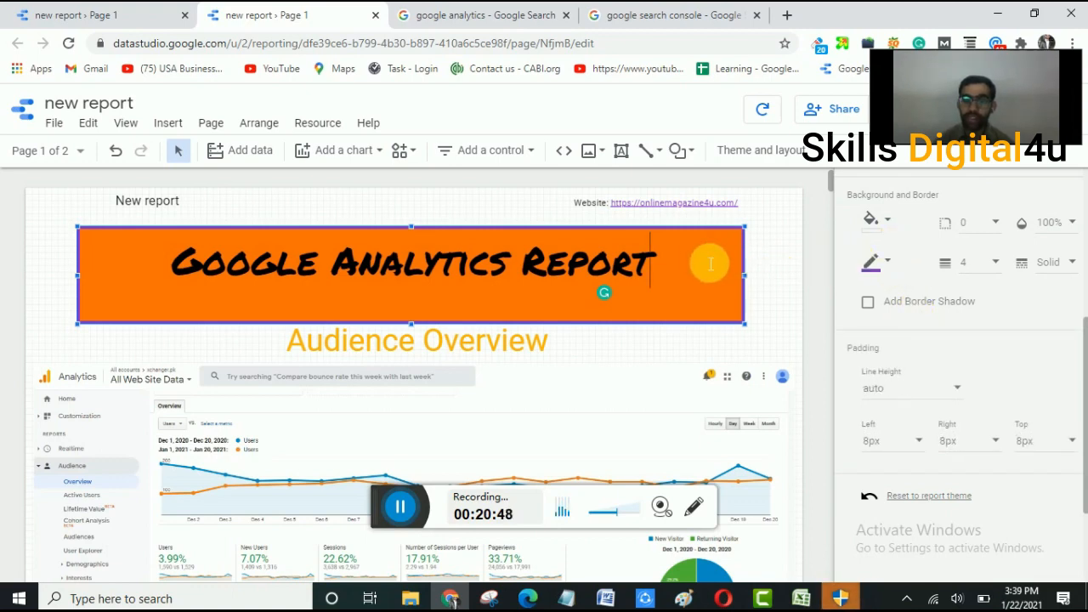
Fill the Google Analytics Report title's text box with the lighter orange background and deselect the box.
{"action": "left_click", "coordinate": [888, 223]}
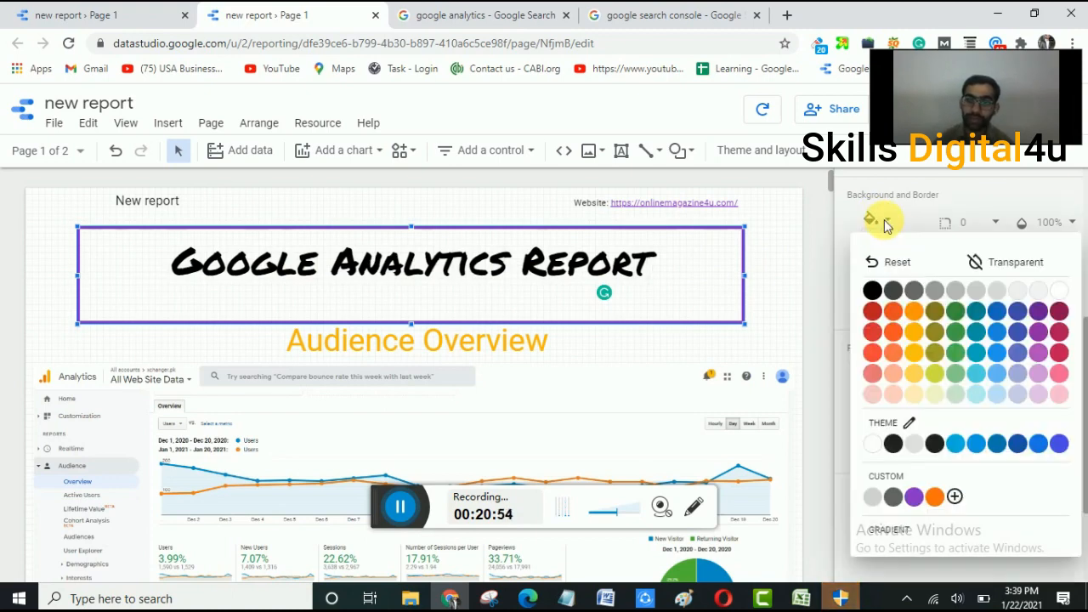
{"action": "left_click", "coordinate": [918, 312]}
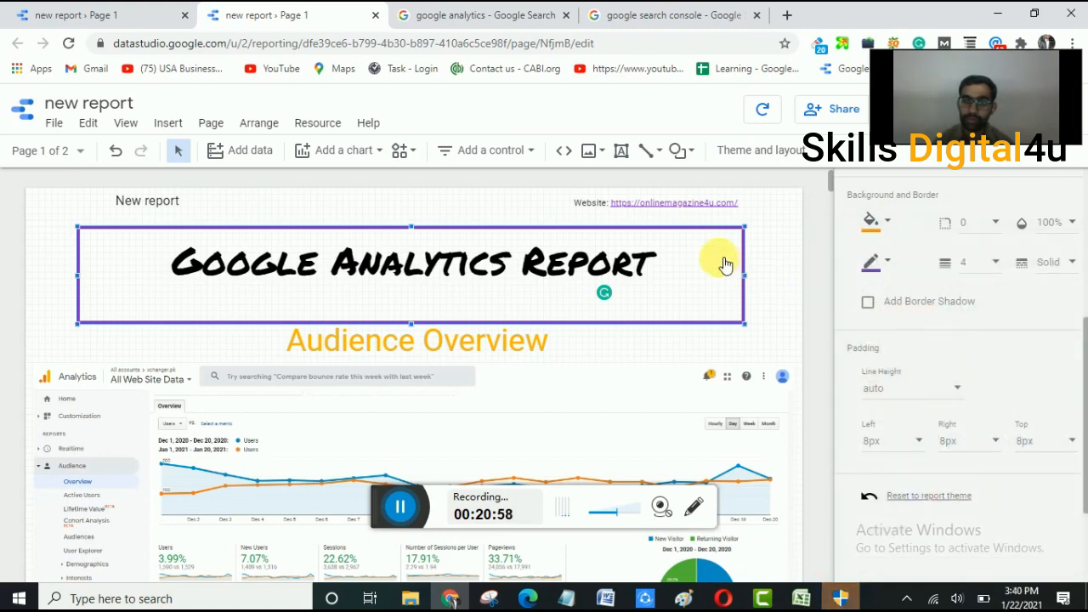
{"action": "left_click", "coordinate": [759, 266]}
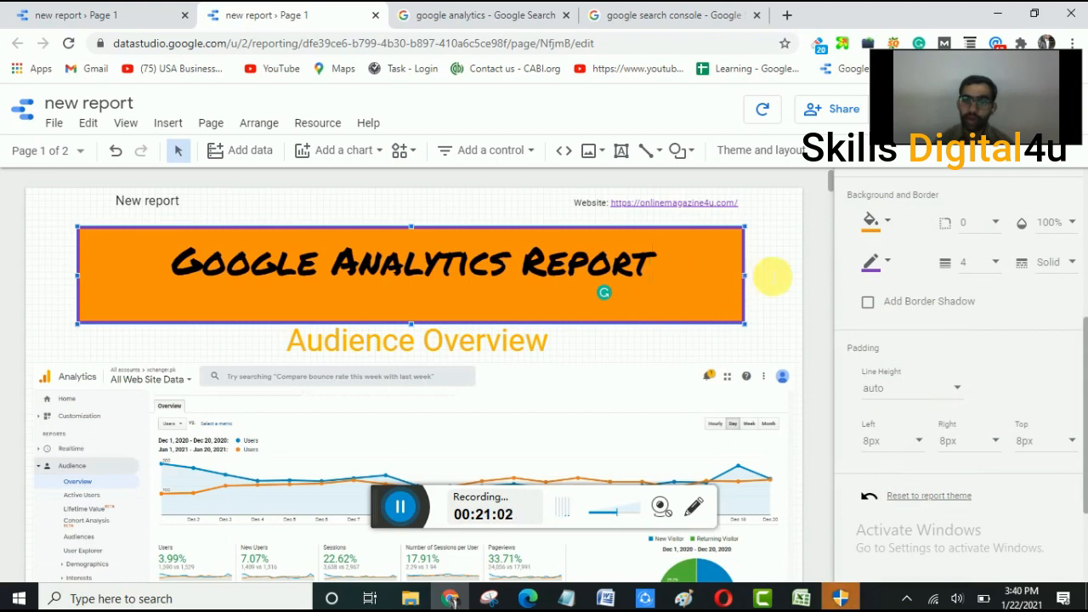
{"action": "left_click", "coordinate": [738, 243]}
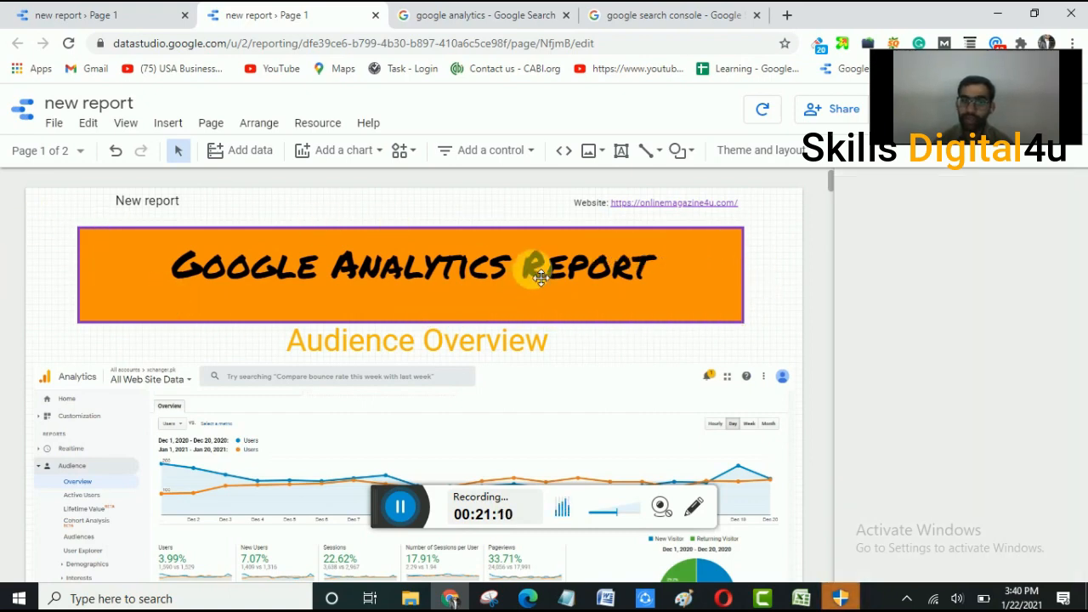
Reopen the Google Analytics Report title's text box and change its border color to white.
{"action": "left_click", "coordinate": [729, 268]}
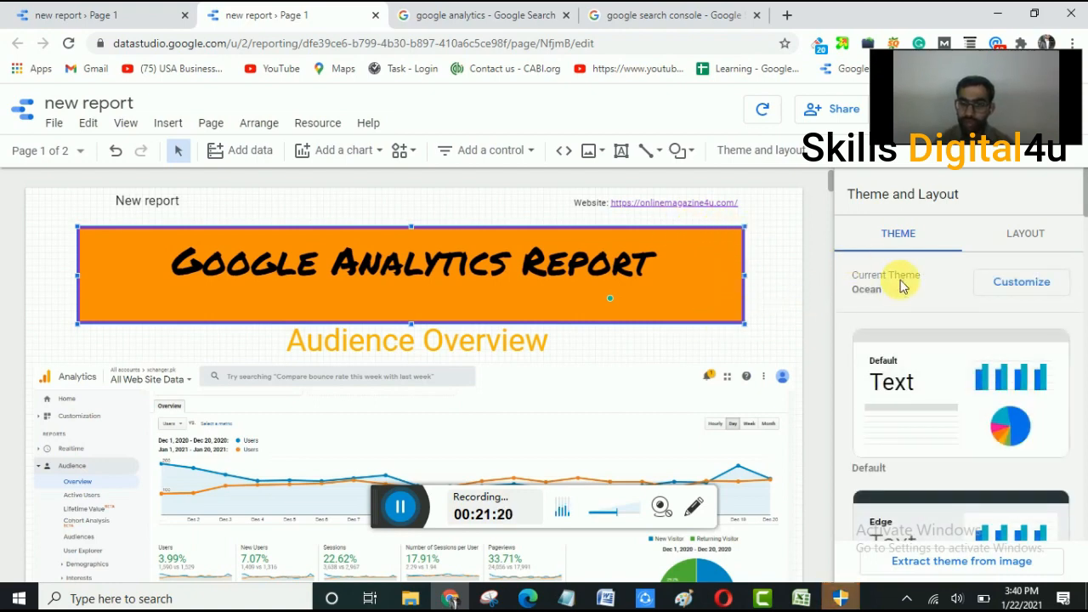
{"action": "left_click", "coordinate": [698, 254]}
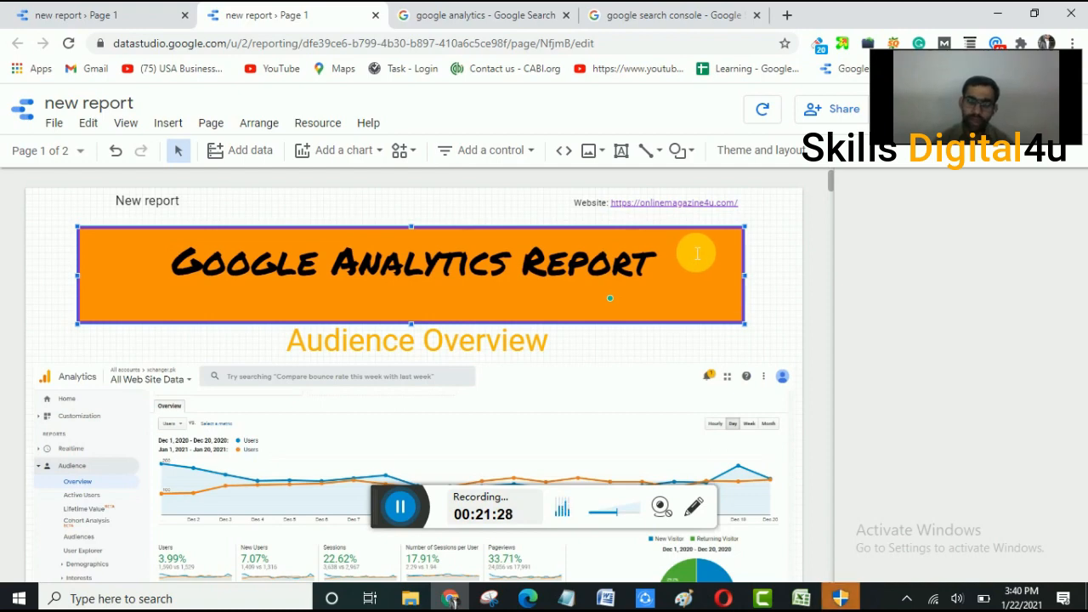
{"action": "double_click", "coordinate": [697, 252]}
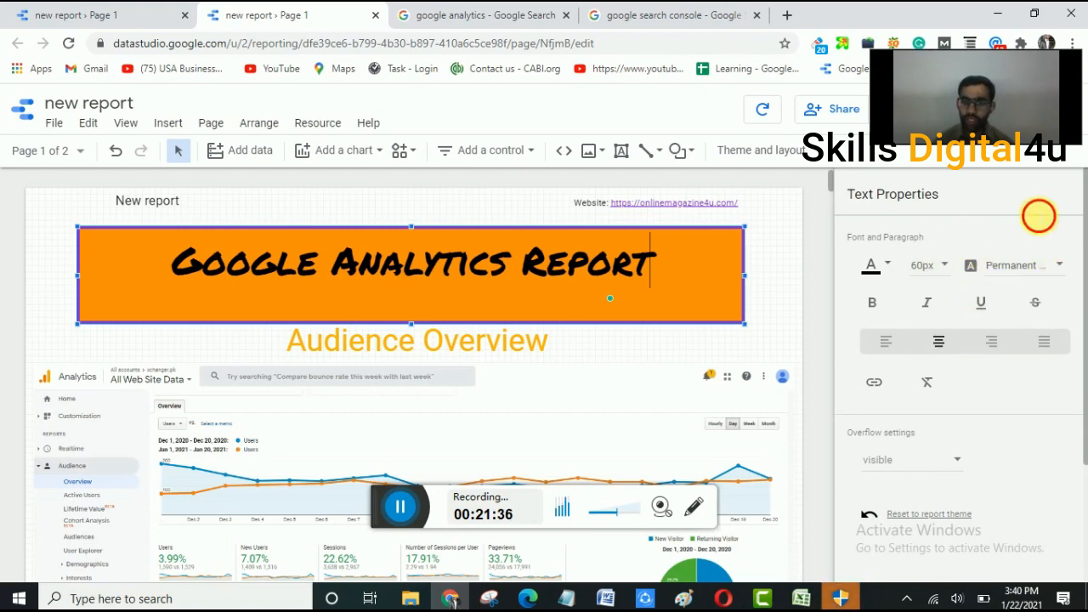
{"action": "scroll", "coordinate": [1007, 289], "scroll_direction": "down", "scroll_amount": 3}
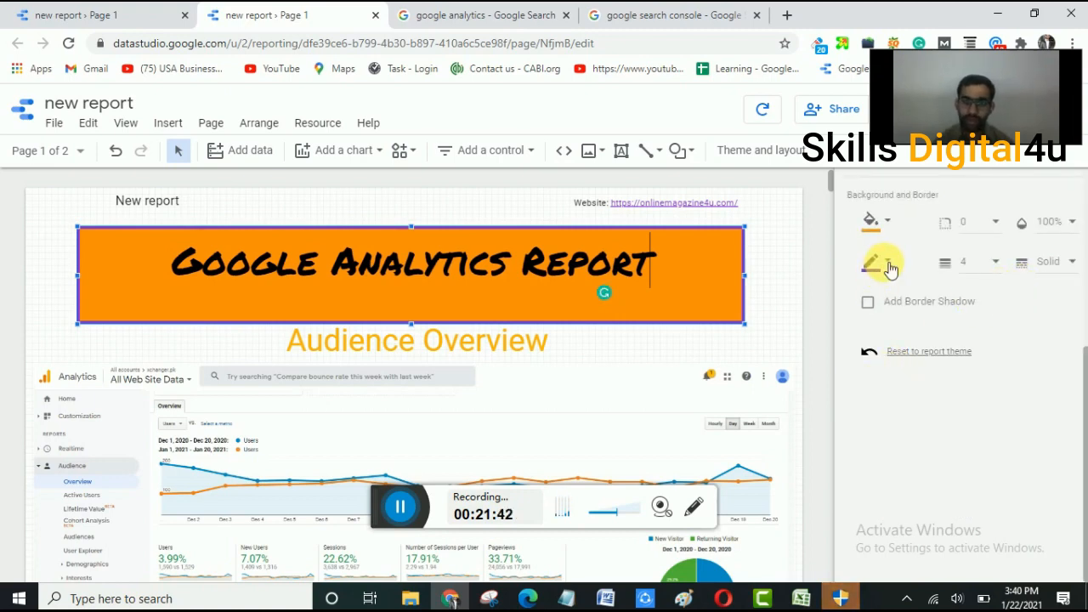
{"action": "left_click", "coordinate": [886, 264]}
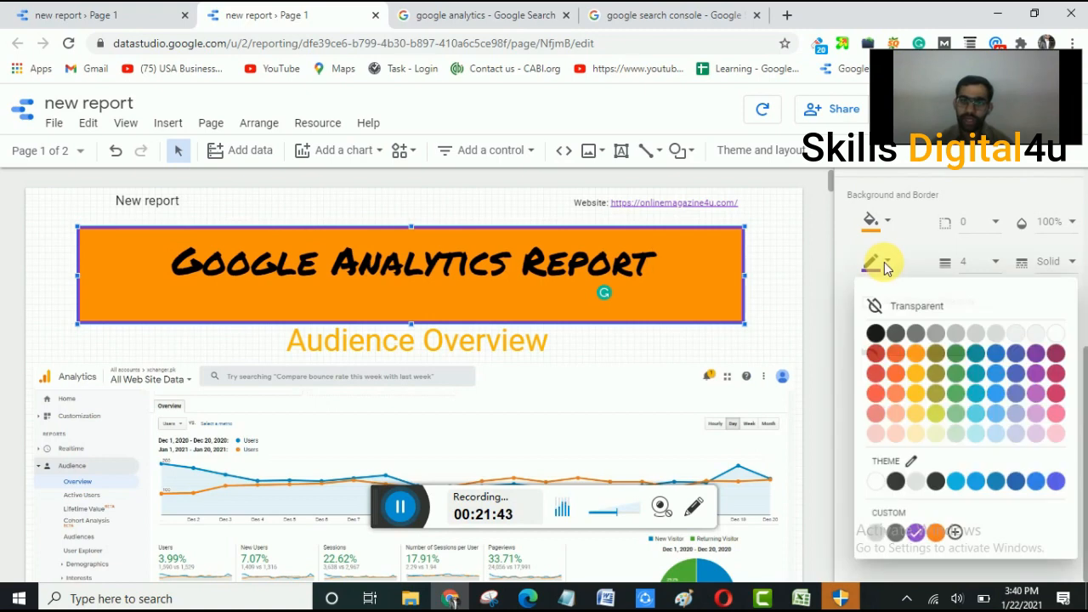
{"action": "left_click", "coordinate": [1065, 332]}
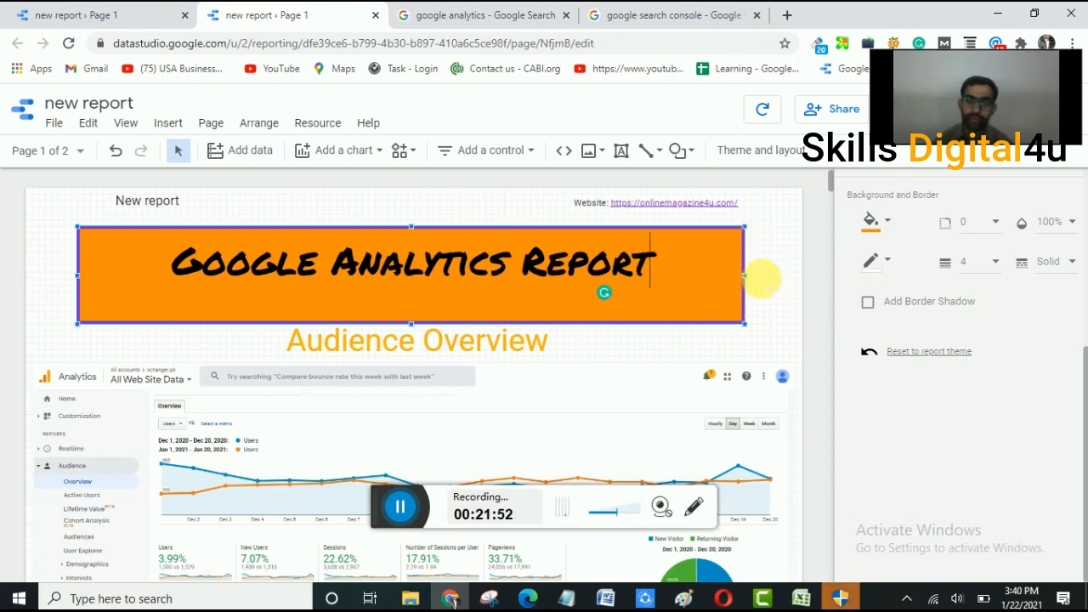
{"action": "left_click", "coordinate": [763, 278]}
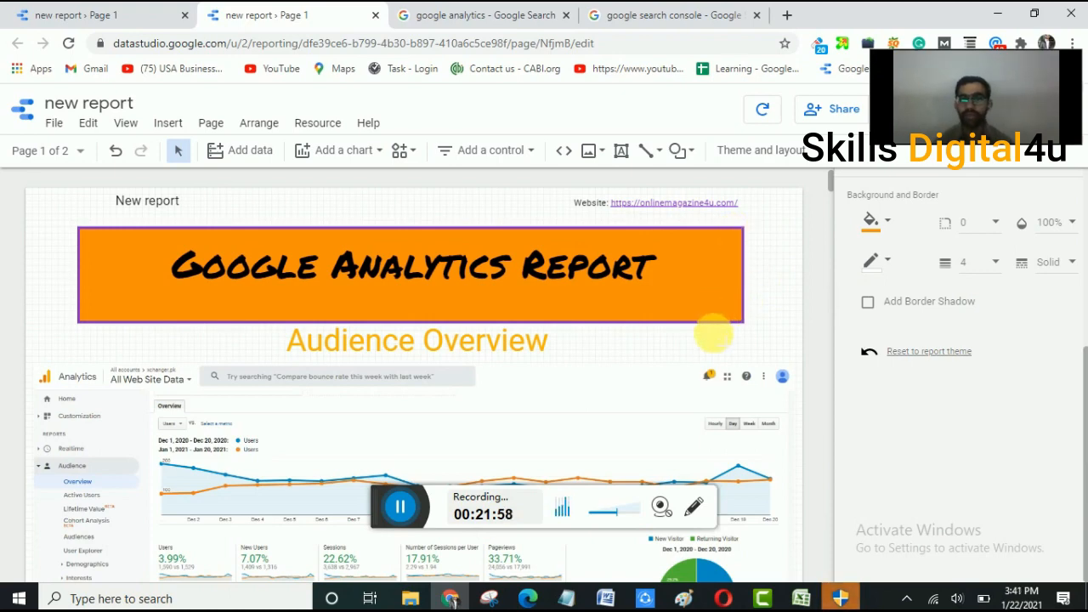
{"action": "left_click", "coordinate": [728, 342]}
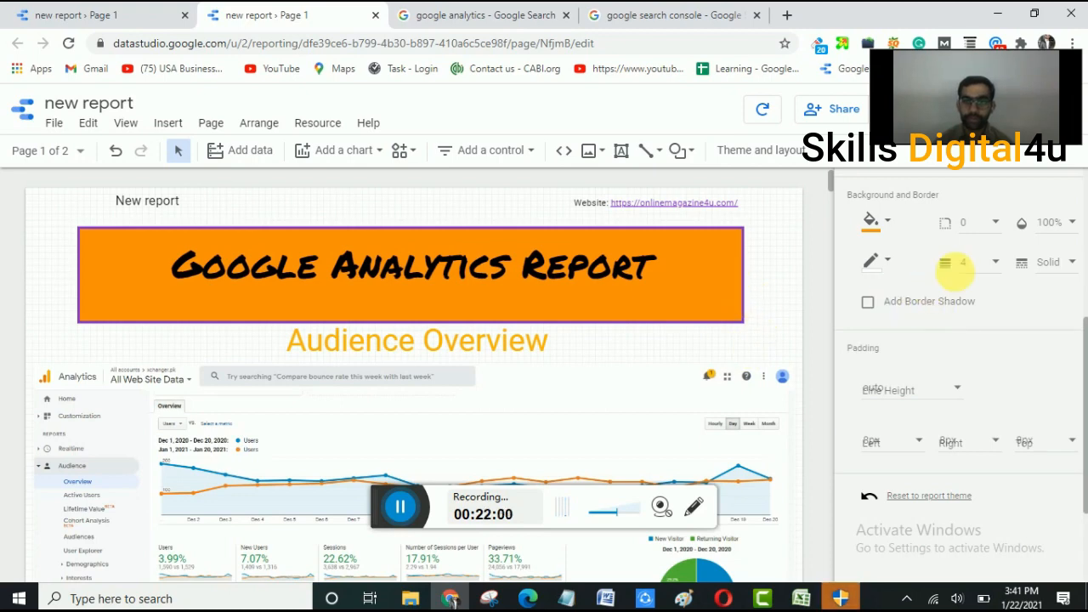
Try a border weight of 1 on the Google Analytics Report title's text box.
{"action": "left_click", "coordinate": [995, 262]}
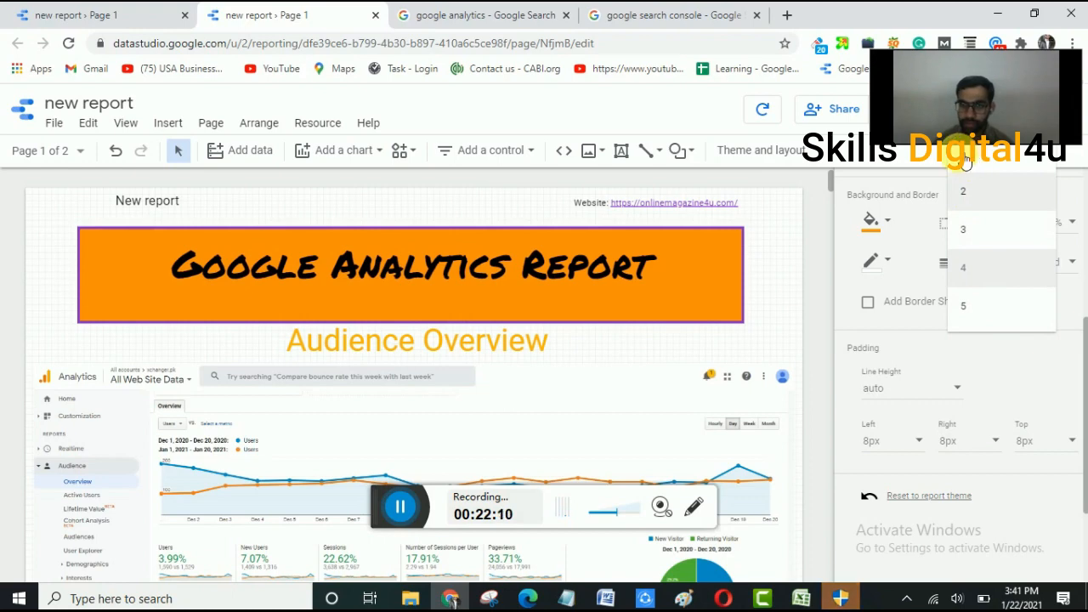
{"action": "left_click", "coordinate": [975, 163]}
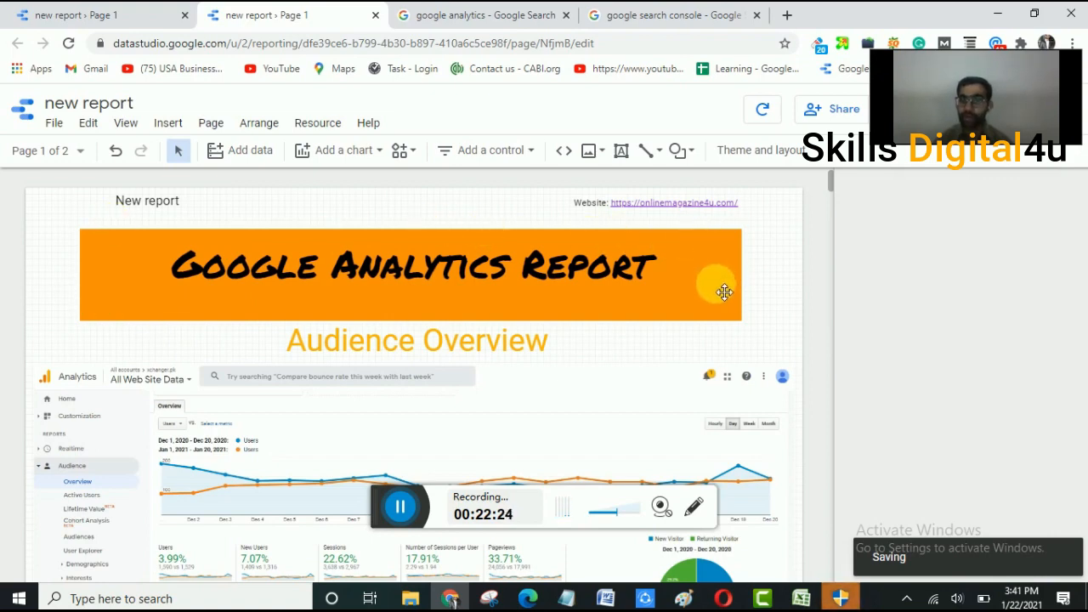
{"action": "left_click", "coordinate": [719, 291]}
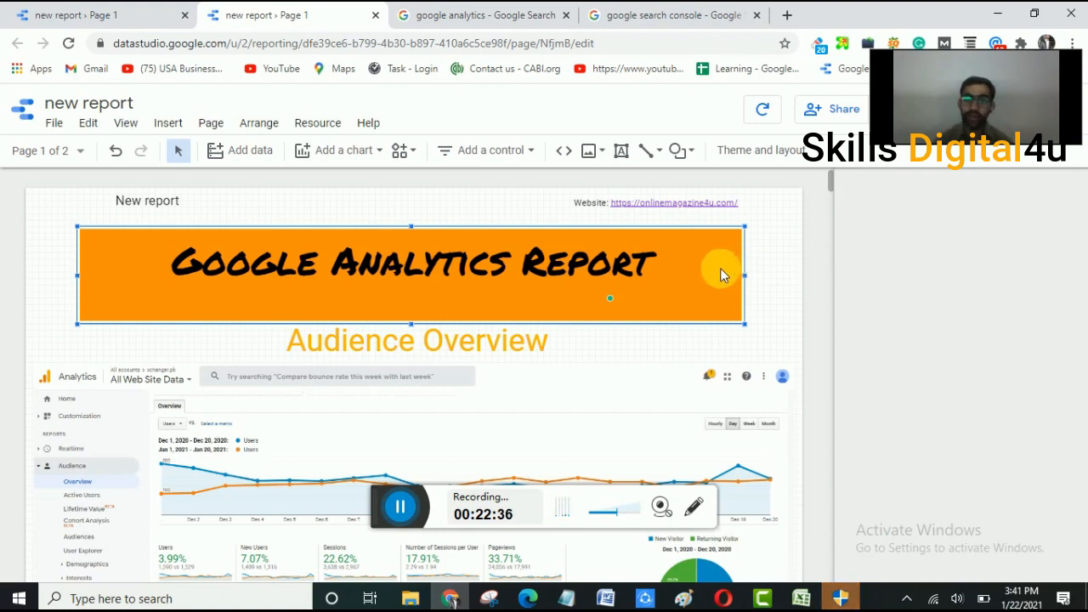
Set the border weight of the Google Analytics Report title's text box to 5 and deselect it.
{"action": "left_click", "coordinate": [402, 510]}
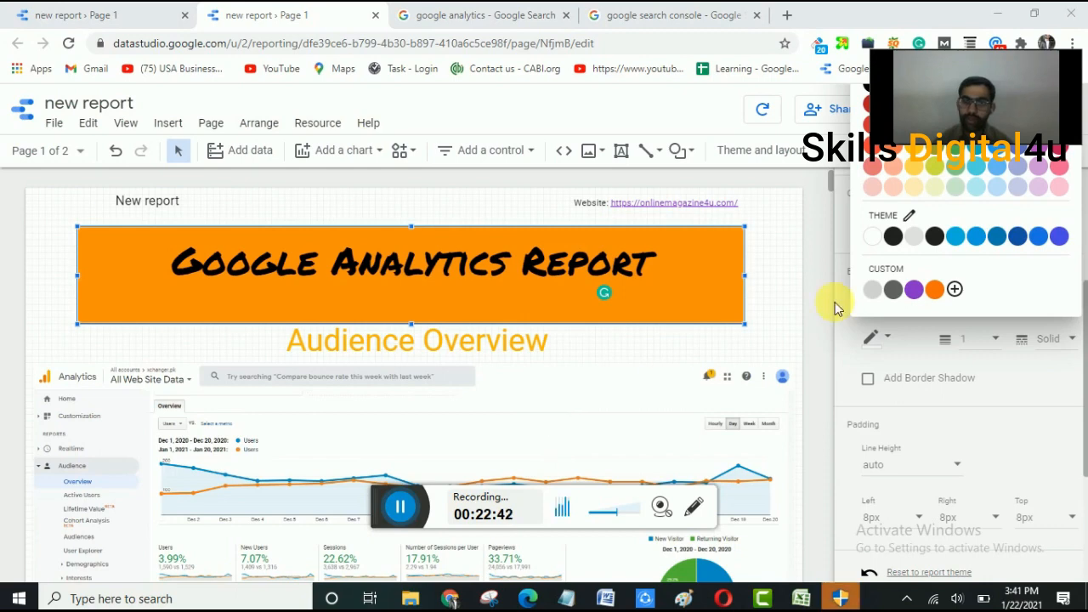
{"action": "left_click", "coordinate": [921, 242]}
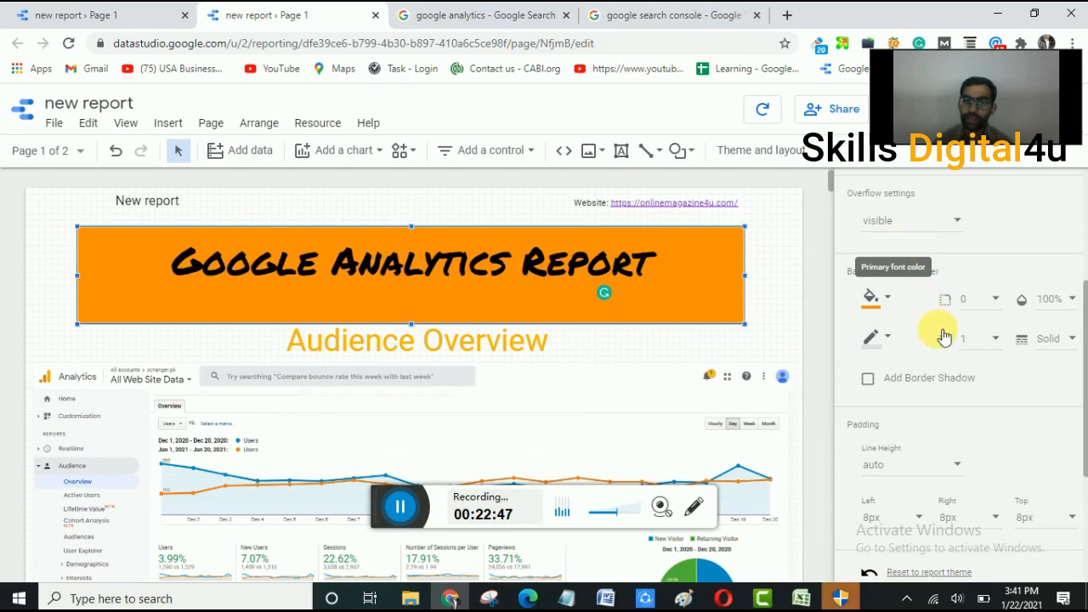
{"action": "left_click", "coordinate": [993, 340]}
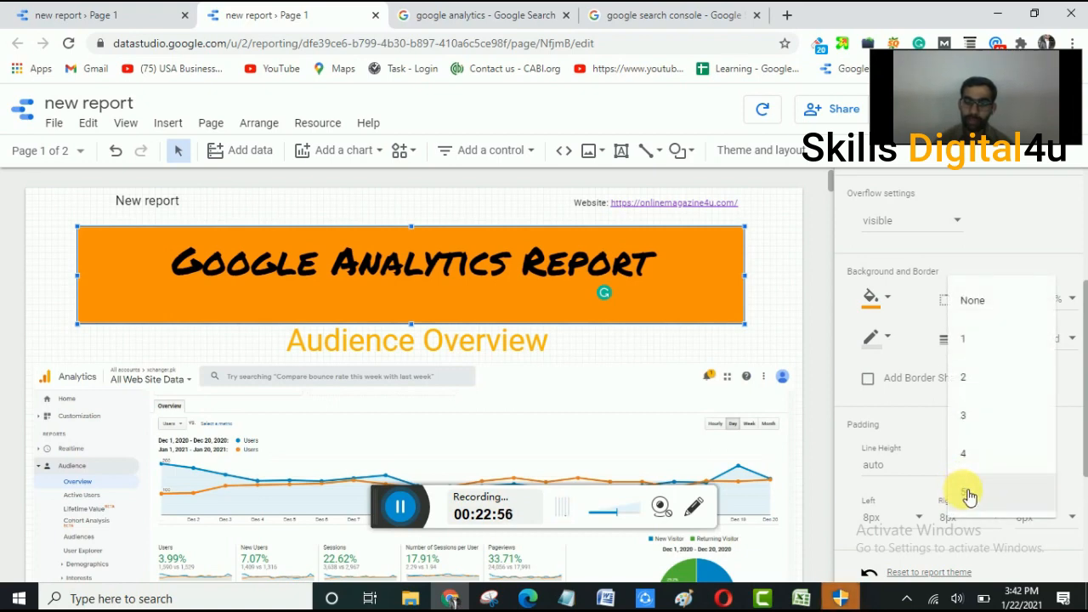
{"action": "left_click", "coordinate": [969, 495]}
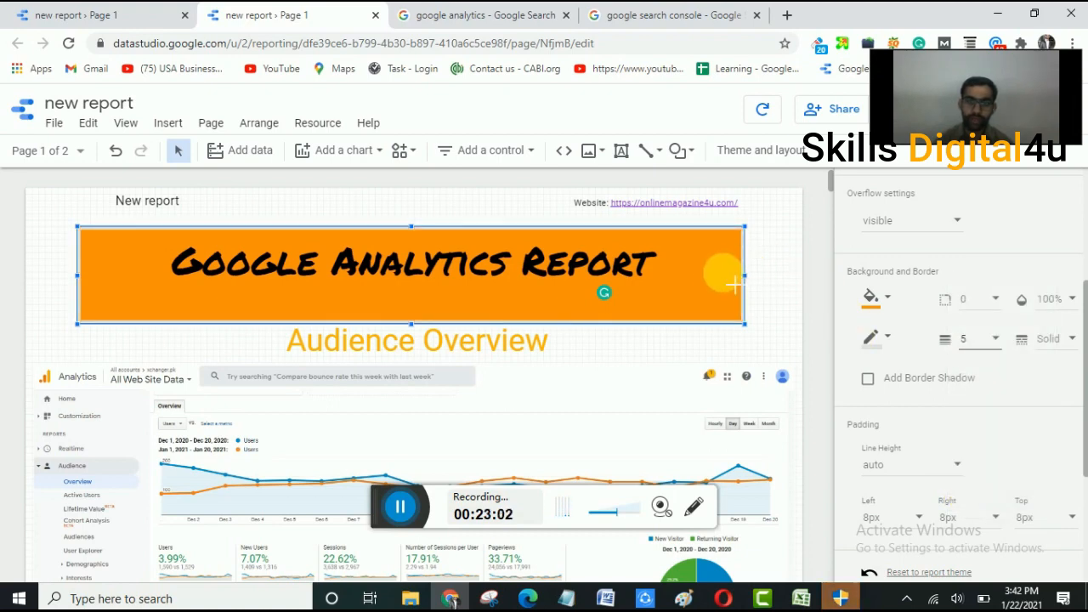
{"action": "left_click", "coordinate": [646, 238]}
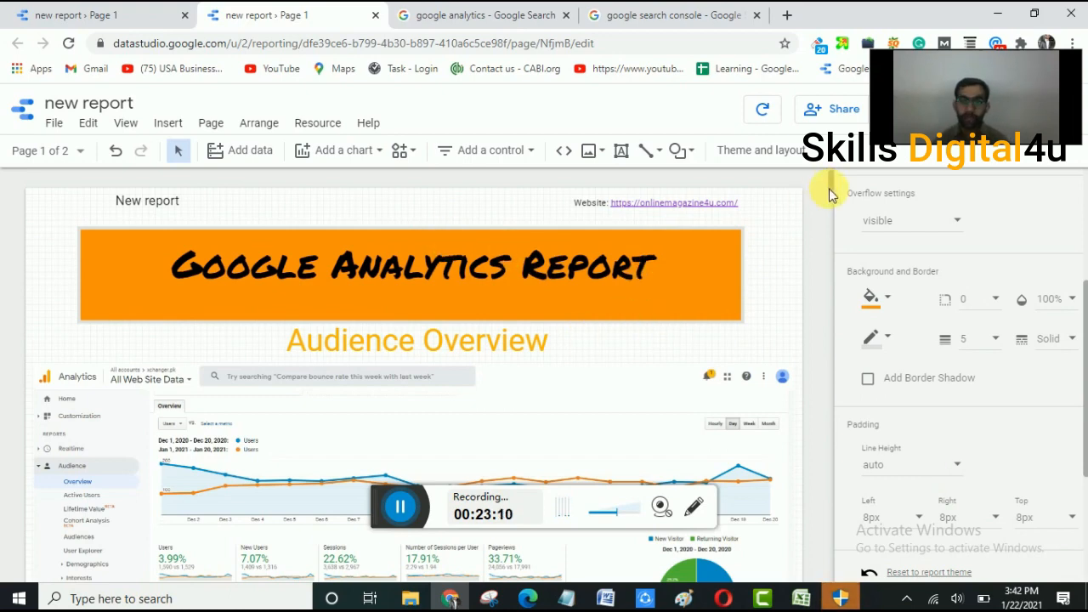
Open the Audience Overview heading's text box for editing and review its text properties.
{"action": "scroll", "coordinate": [334, 348], "scroll_direction": "down", "scroll_amount": 2}
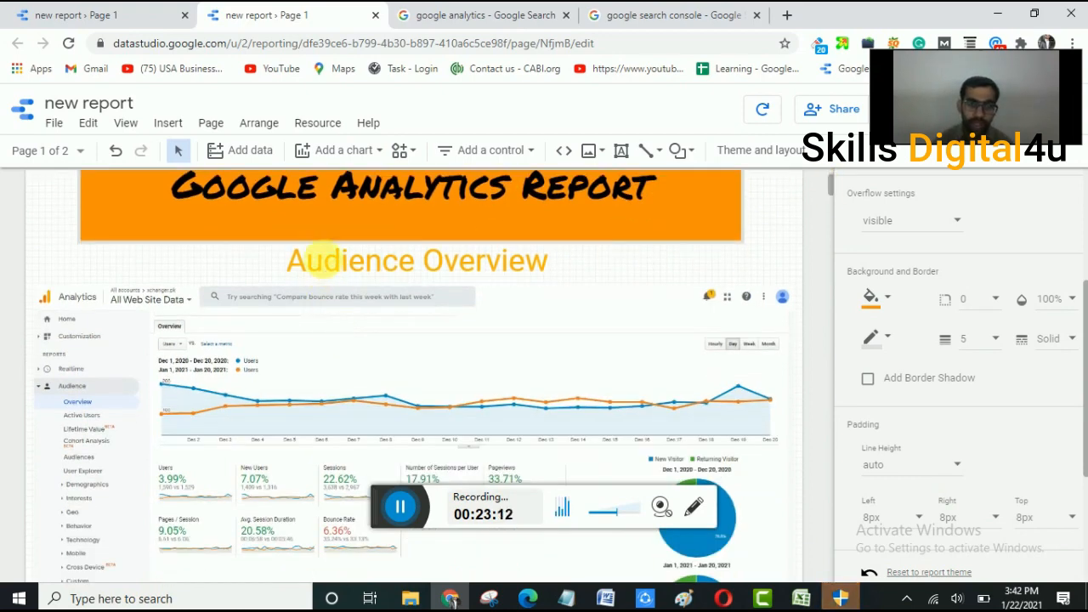
{"action": "left_click", "coordinate": [330, 267]}
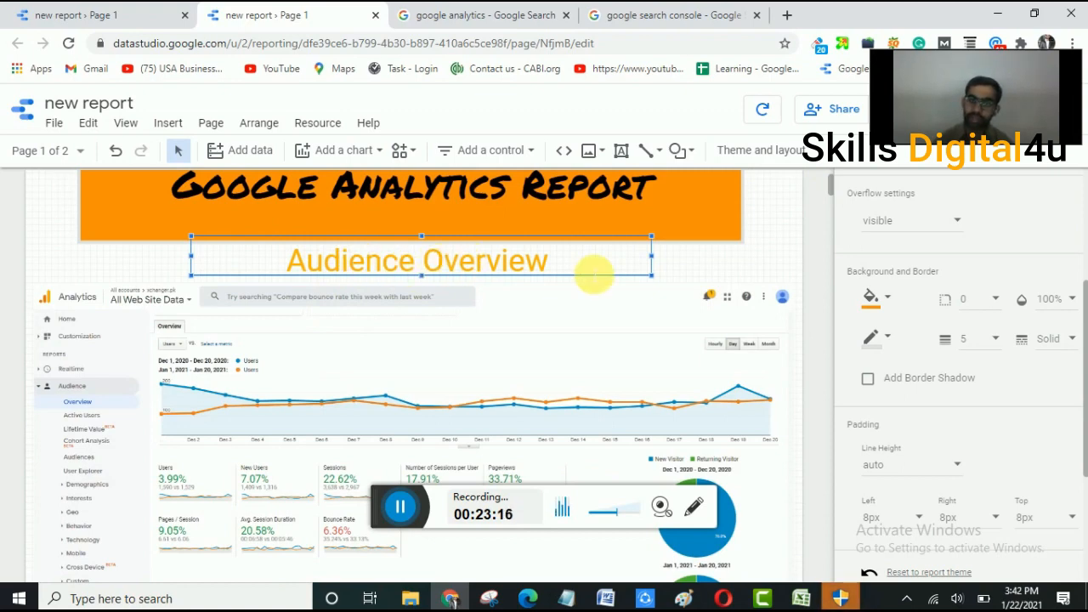
{"action": "double_click", "coordinate": [299, 254]}
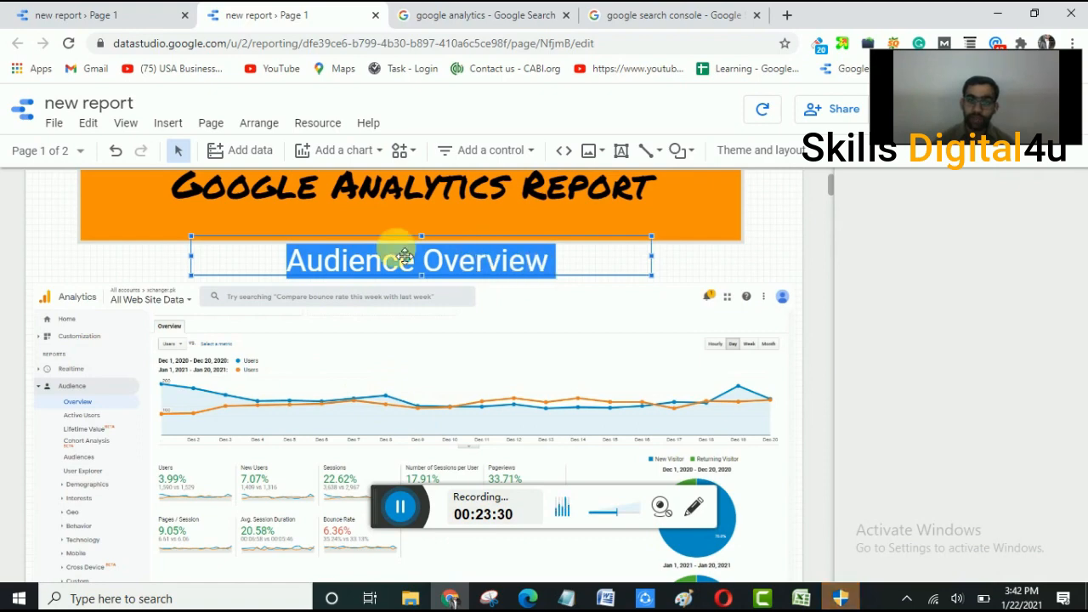
{"action": "left_click", "coordinate": [399, 509]}
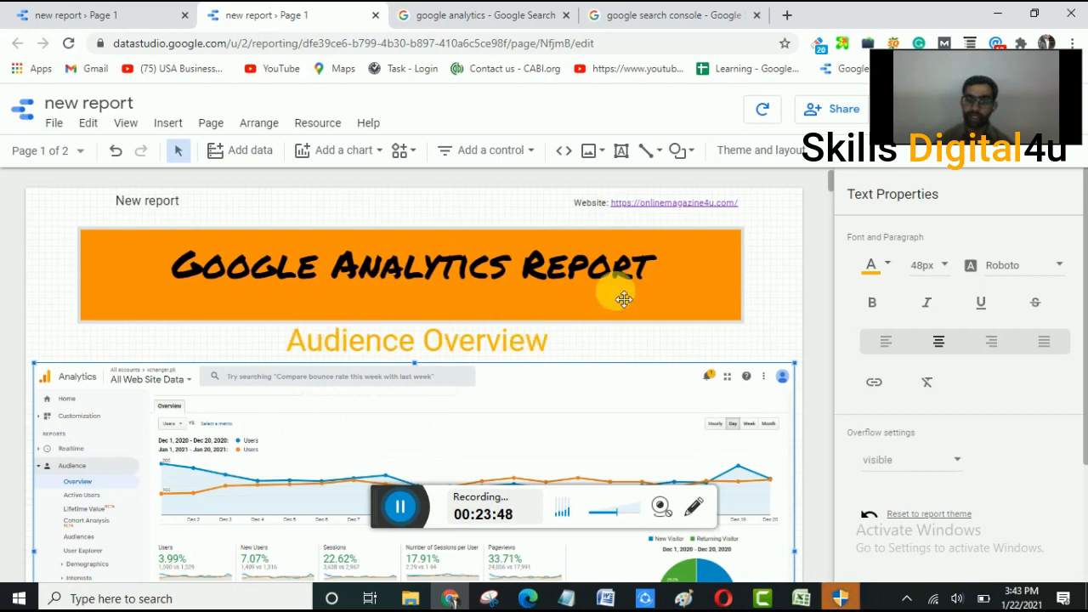
{"action": "left_click", "coordinate": [556, 344]}
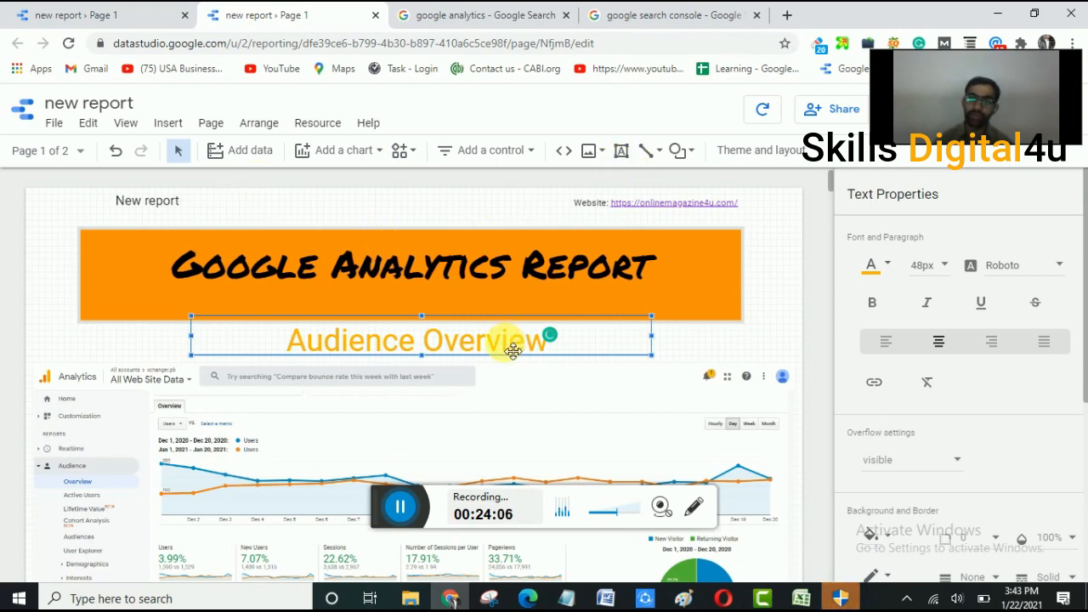
{"action": "left_click", "coordinate": [399, 506]}
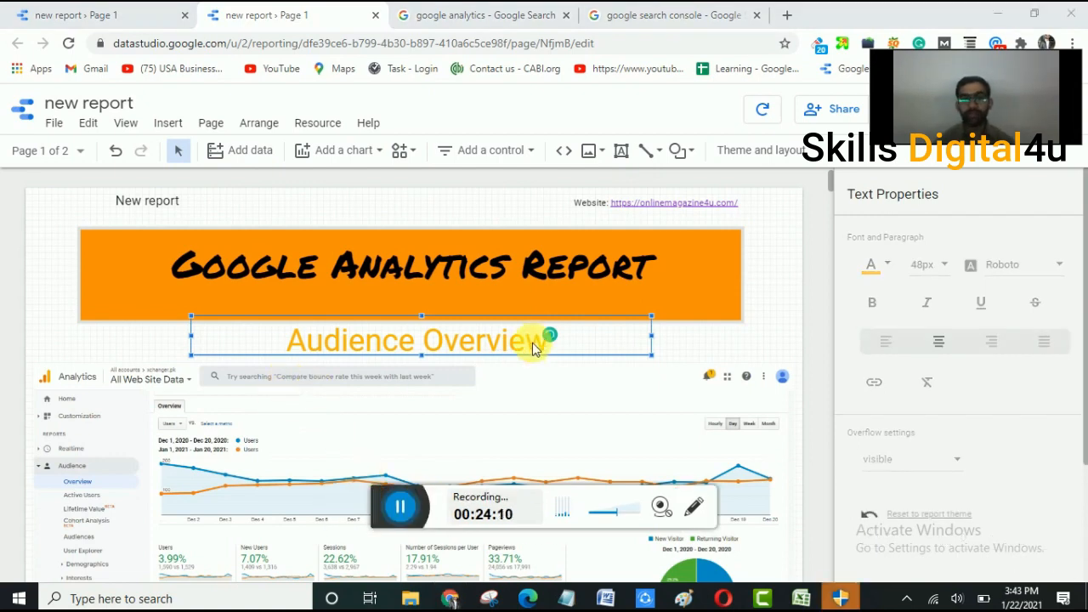
Open Google Analytics from the Google search results and switch to the account that holds the xchanger.pk property.
{"action": "left_click", "coordinate": [478, 8]}
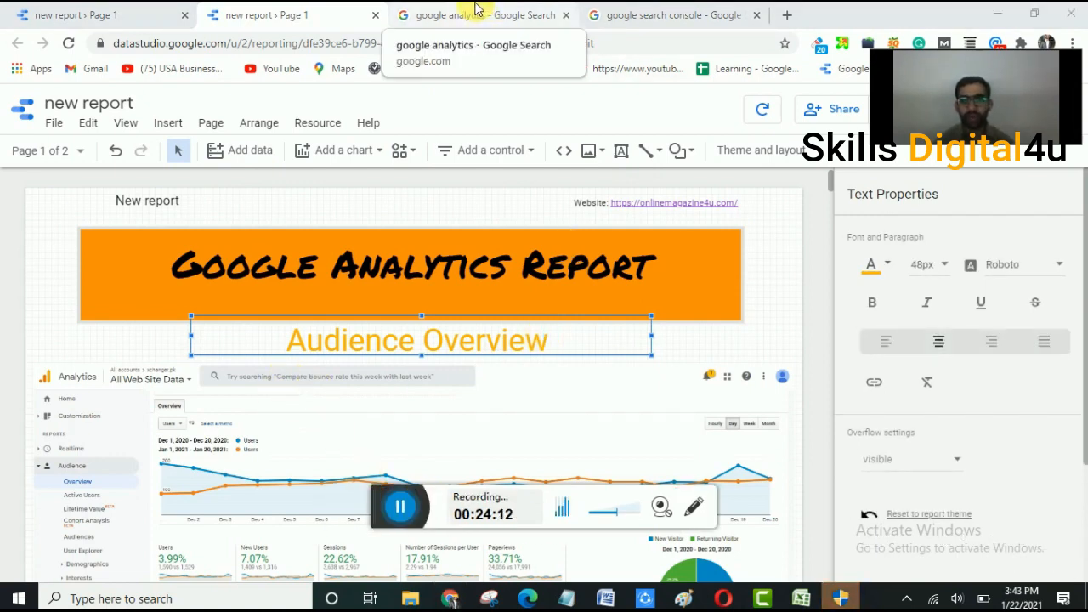
{"action": "left_click", "coordinate": [476, 10]}
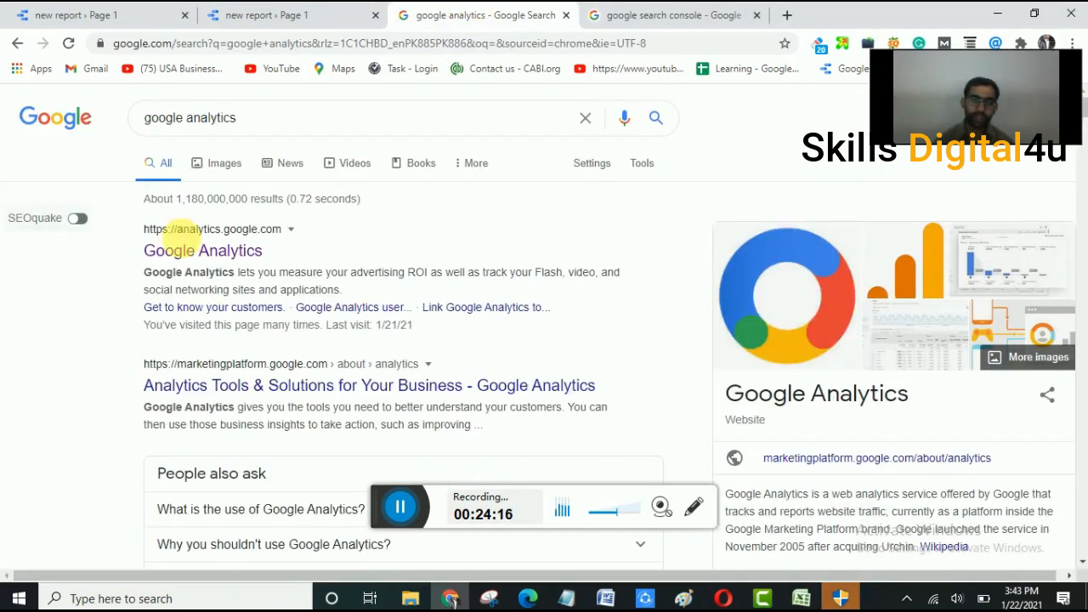
{"action": "left_click", "coordinate": [217, 260]}
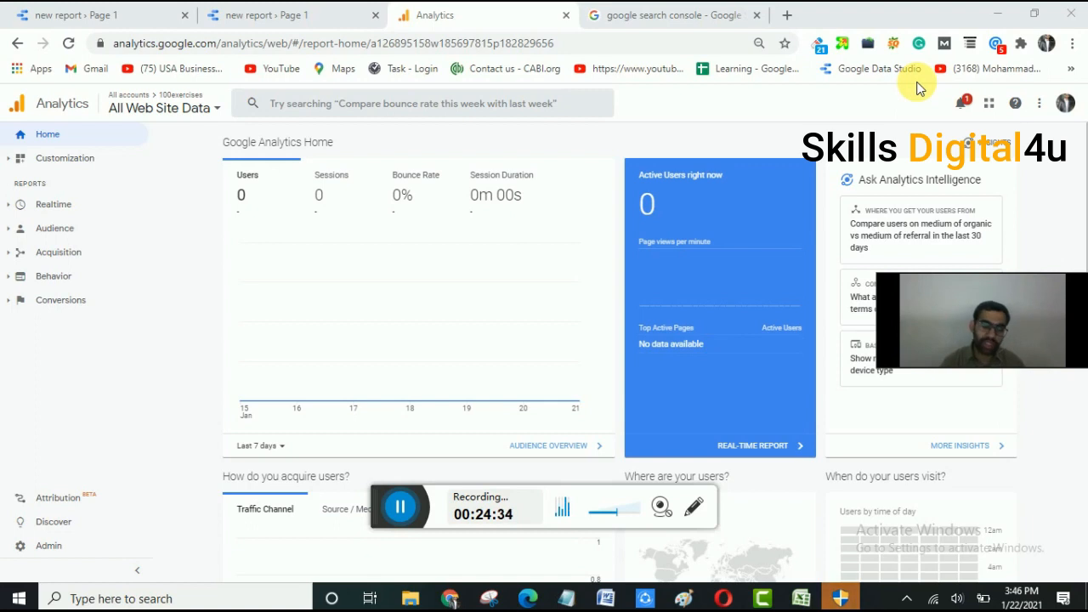
{"action": "left_click", "coordinate": [1073, 105]}
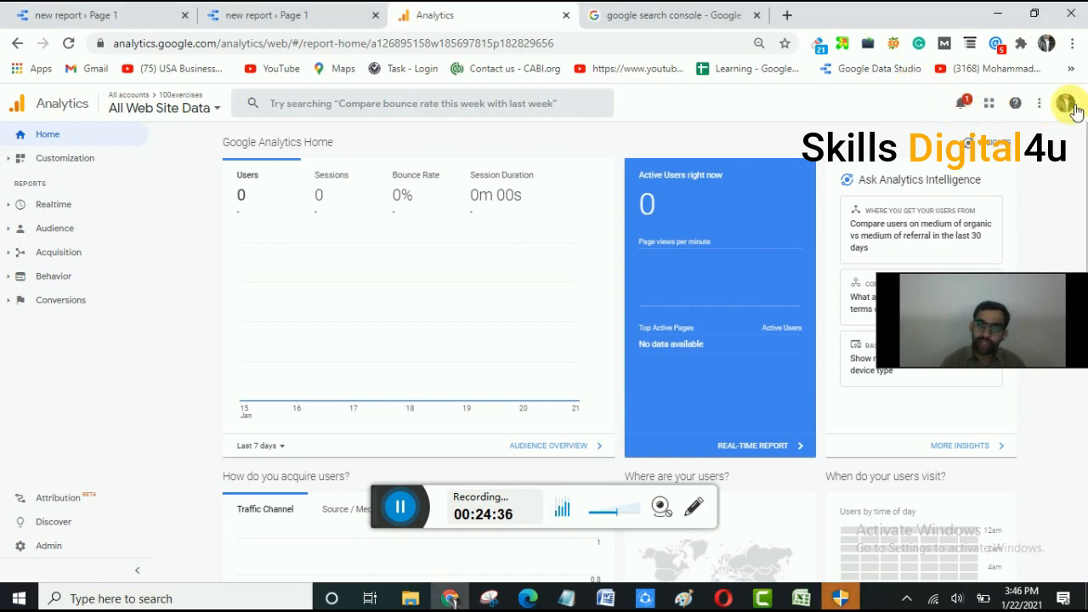
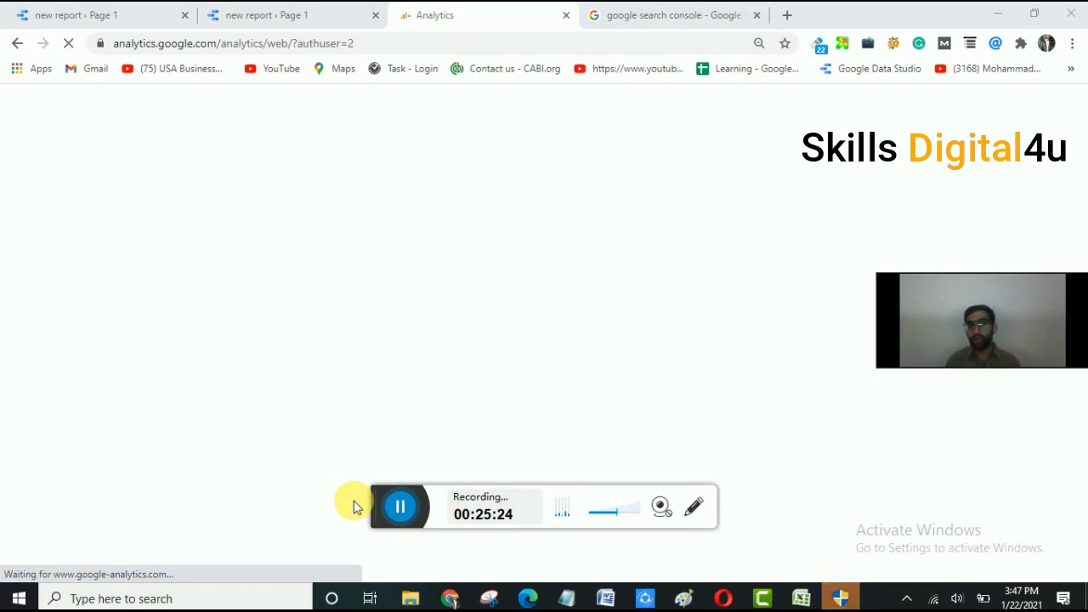
{"action": "left_click", "coordinate": [400, 506]}
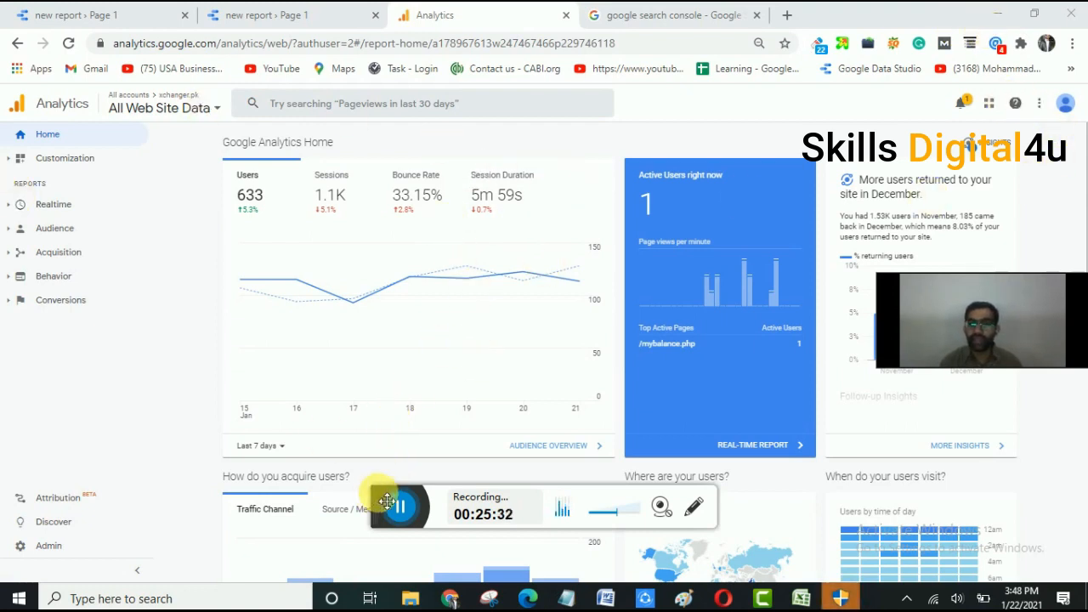
{"action": "left_click_drag", "start_coordinate": [388, 500], "coordinate": [388, 528]}
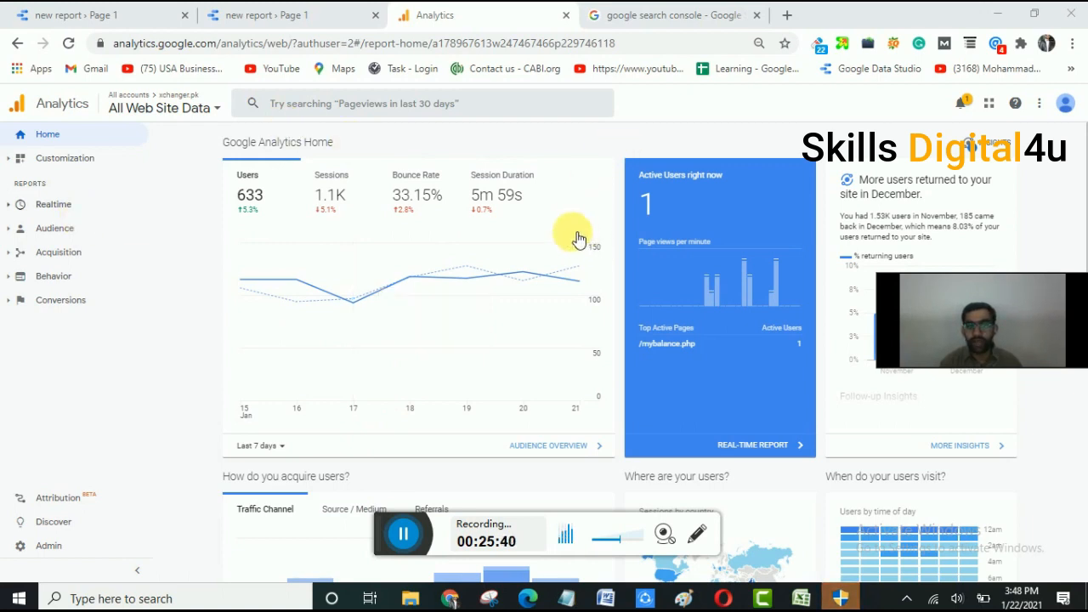
Open the Audience Overview report for the xchanger.pk property.
{"action": "left_click", "coordinate": [67, 233]}
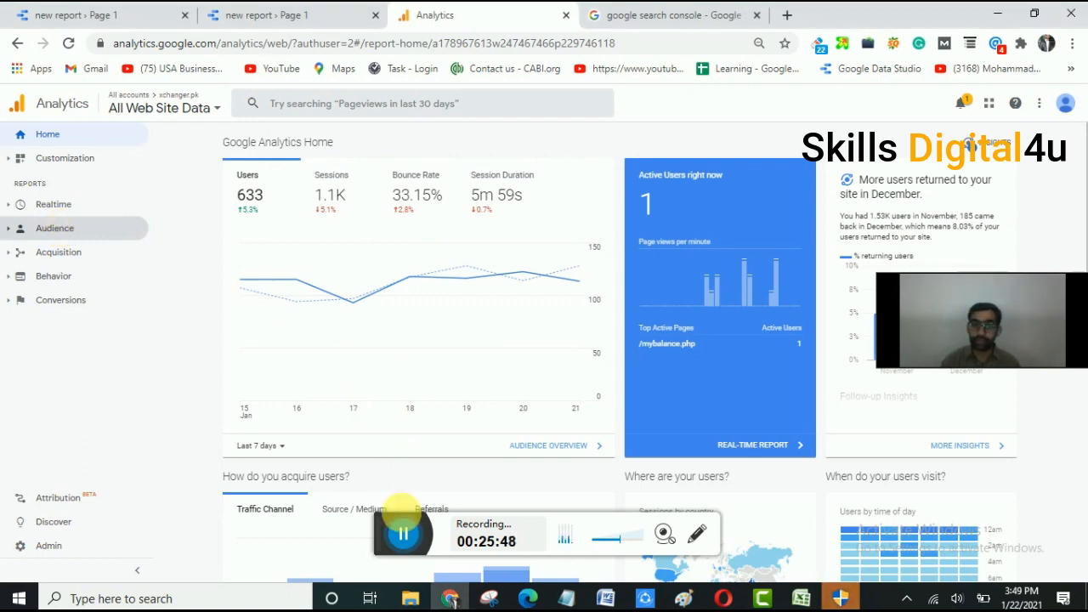
{"action": "left_click_drag", "start_coordinate": [401, 522], "coordinate": [397, 496]}
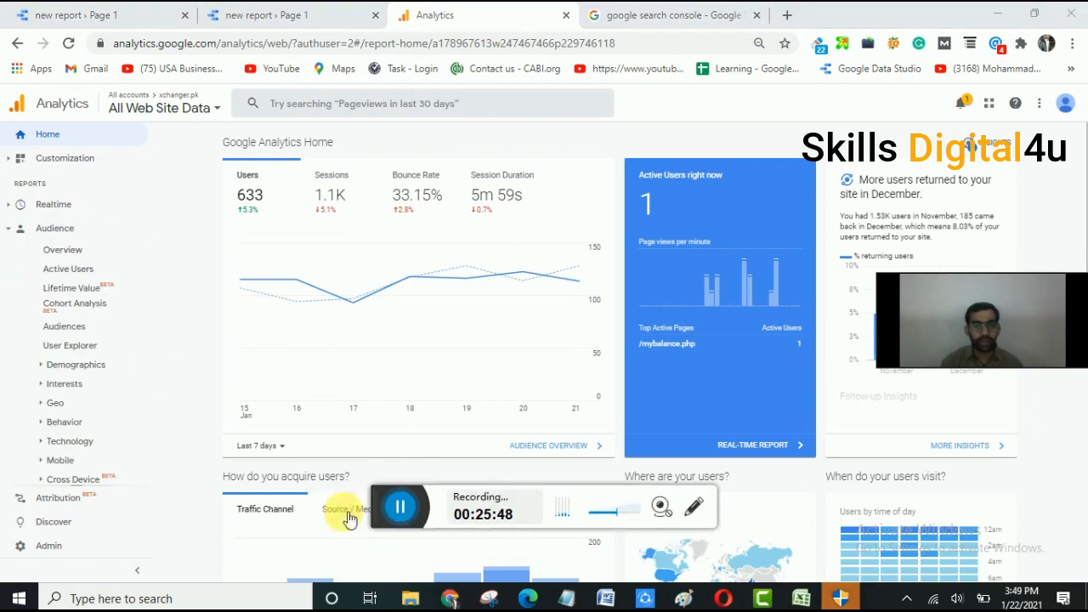
{"action": "left_click", "coordinate": [74, 252]}
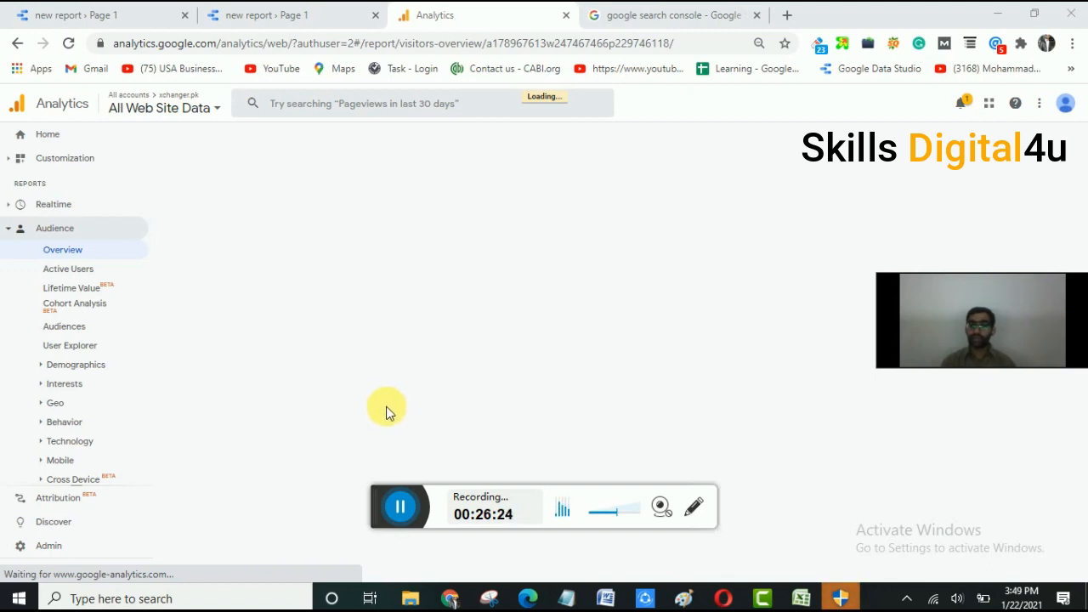
{"action": "left_click", "coordinate": [387, 515]}
{"action": "left_click", "coordinate": [363, 508]}
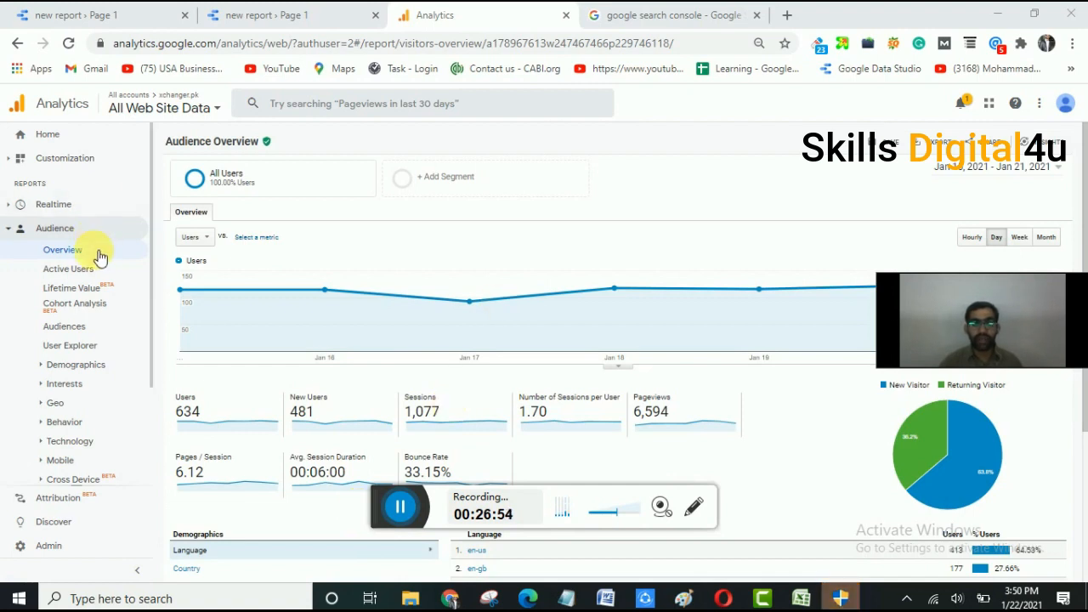
Review the Audience Overview report's user chart, session metrics, visitor pie chart and language breakdown.
{"action": "left_click_drag", "start_coordinate": [1022, 332], "coordinate": [1022, 544]}
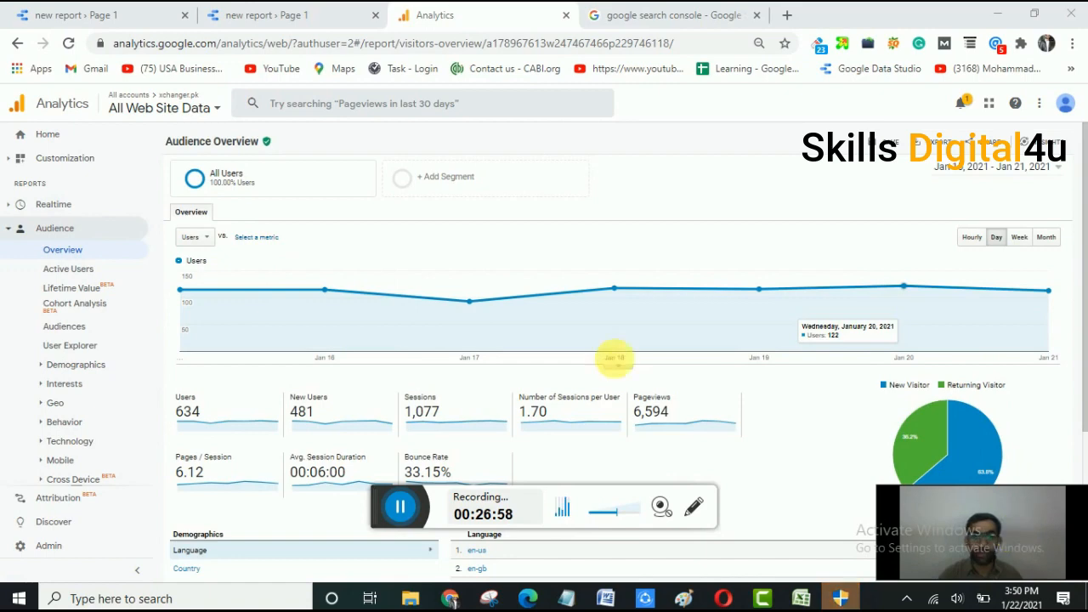
{"action": "scroll", "coordinate": [553, 268], "scroll_direction": "down", "scroll_amount": 1}
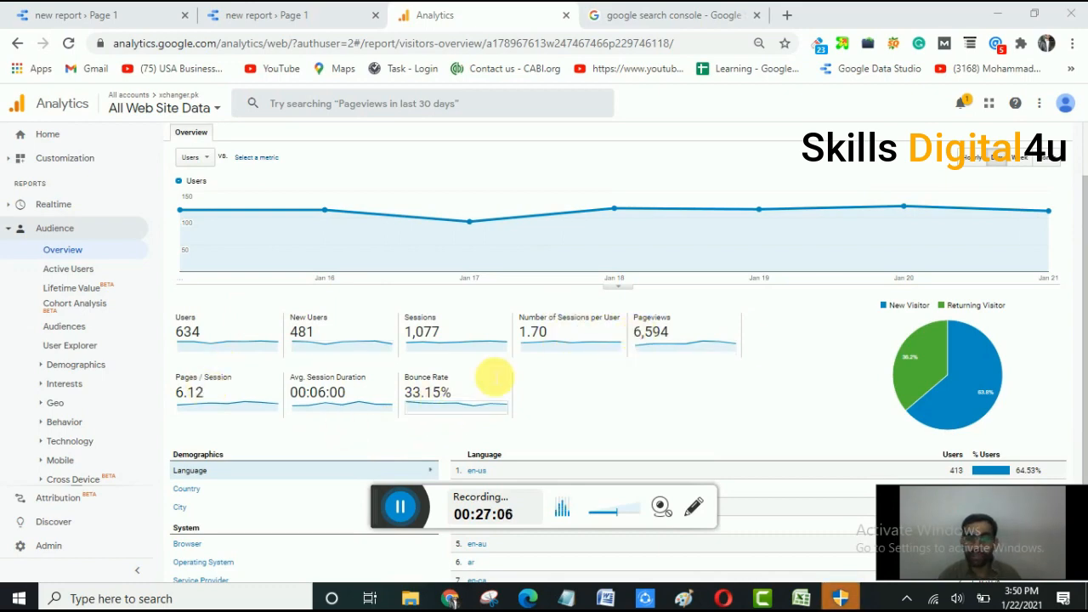
{"action": "scroll", "coordinate": [441, 366], "scroll_direction": "down", "scroll_amount": 2}
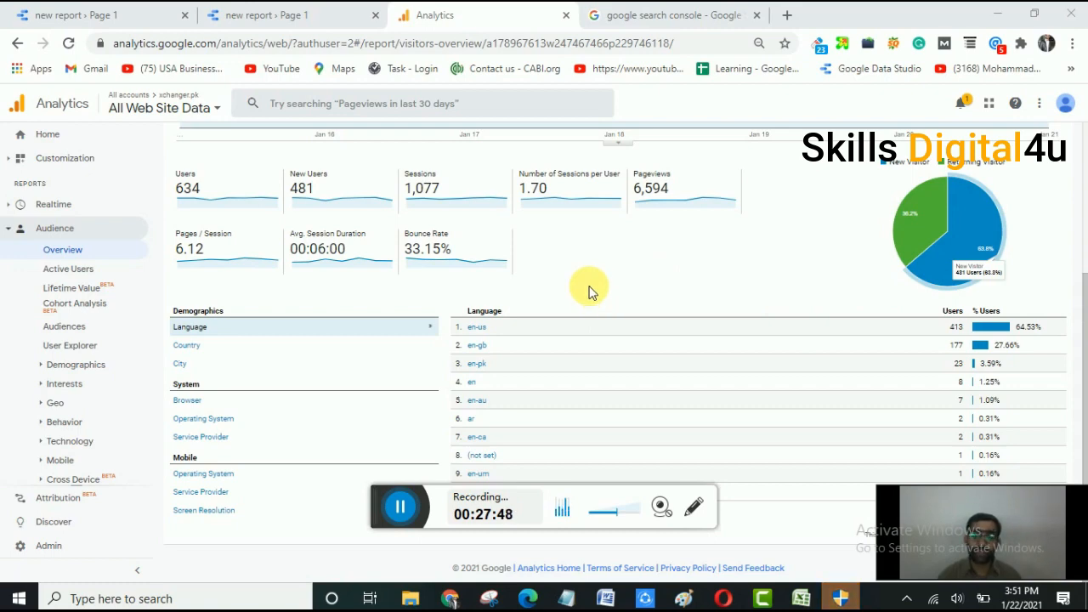
{"action": "scroll", "coordinate": [588, 285], "scroll_direction": "up", "scroll_amount": 3}
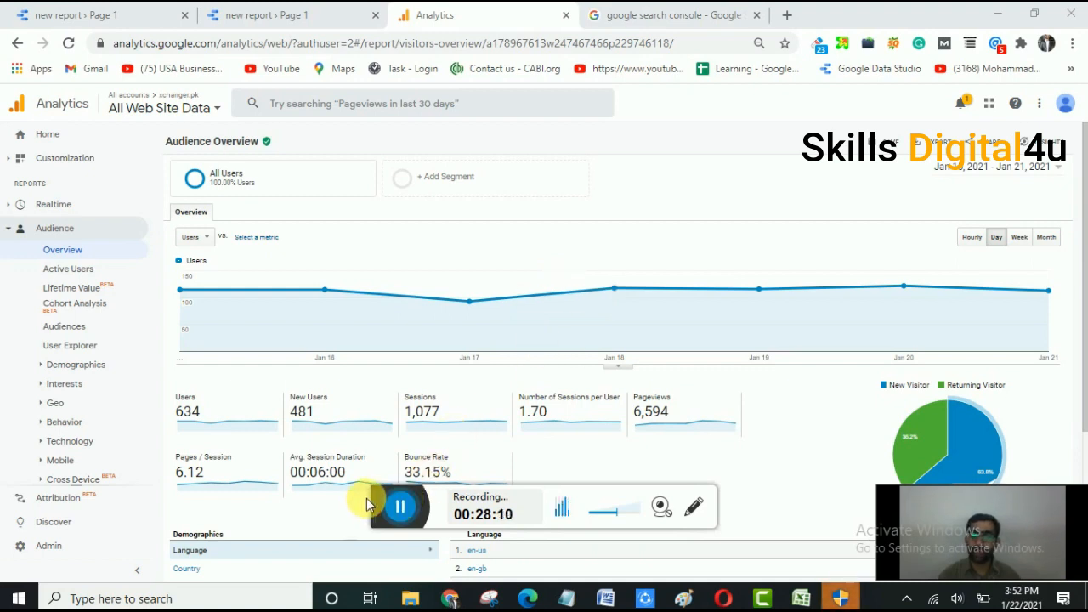
{"action": "left_click", "coordinate": [400, 507]}
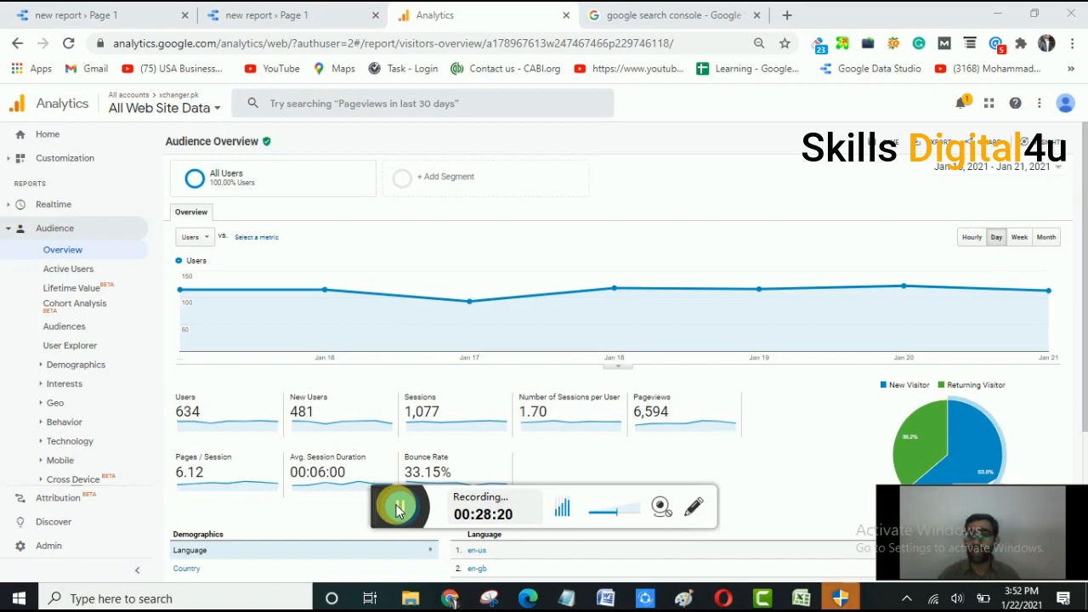
{"action": "scroll", "coordinate": [929, 307], "scroll_direction": "down", "scroll_amount": 3}
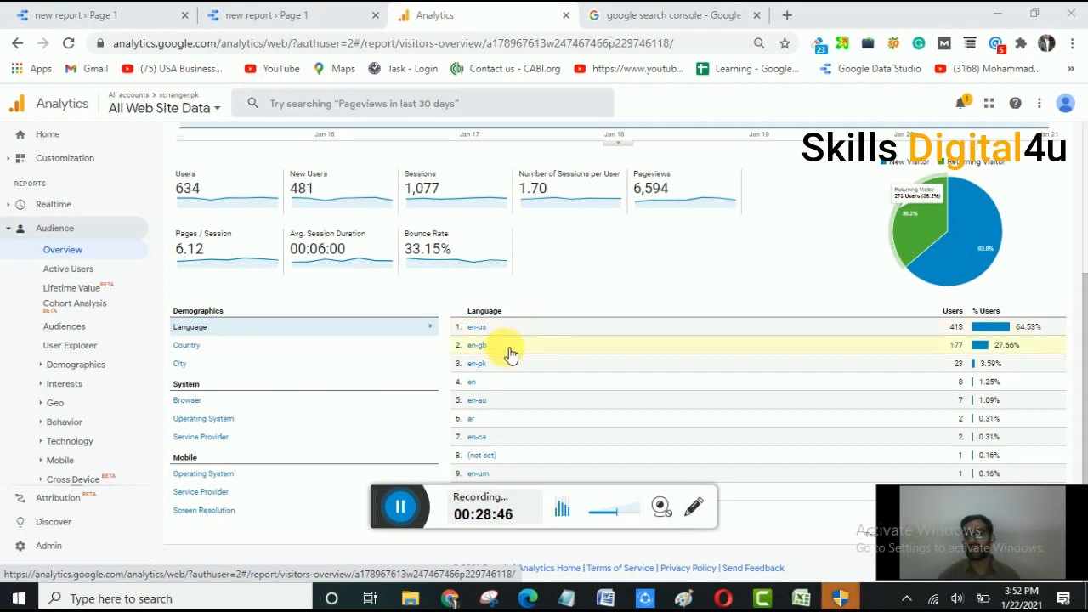
{"action": "scroll", "coordinate": [571, 347], "scroll_direction": "up", "scroll_amount": 3}
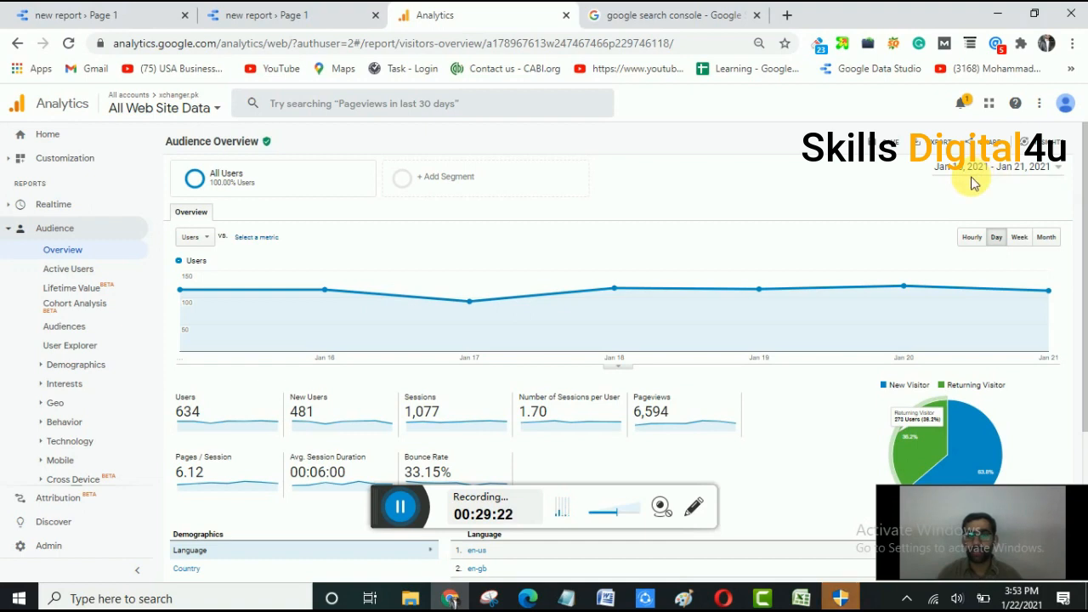
Enable period comparison for the Audience Overview report and set the comparison range to Jan 1, 2021 - Jan 20, 2021.
{"action": "left_click", "coordinate": [973, 176]}
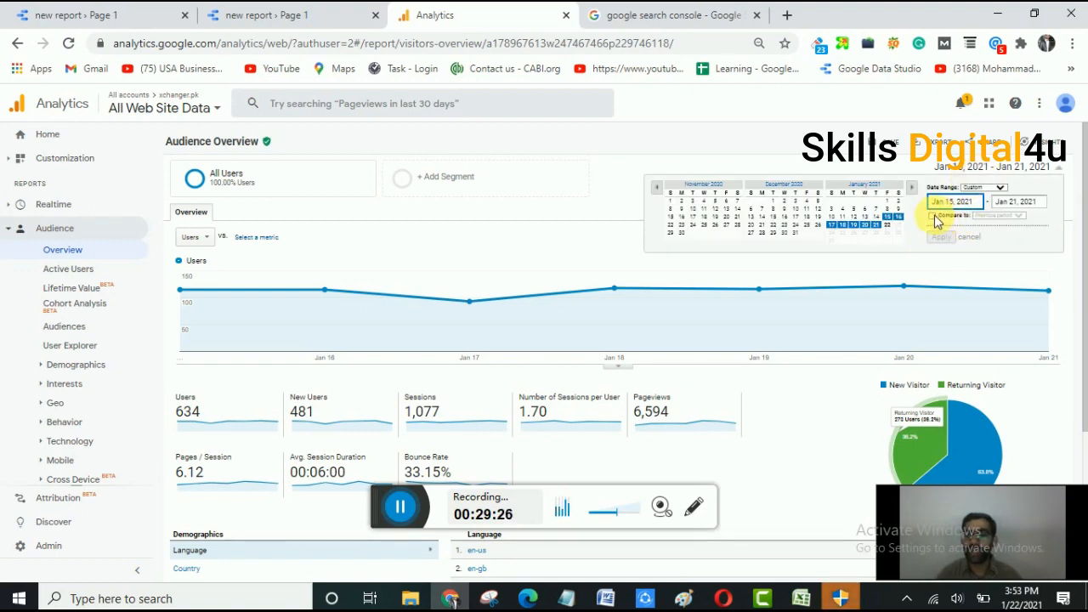
{"action": "left_click", "coordinate": [933, 217]}
{"action": "left_click", "coordinate": [399, 506]}
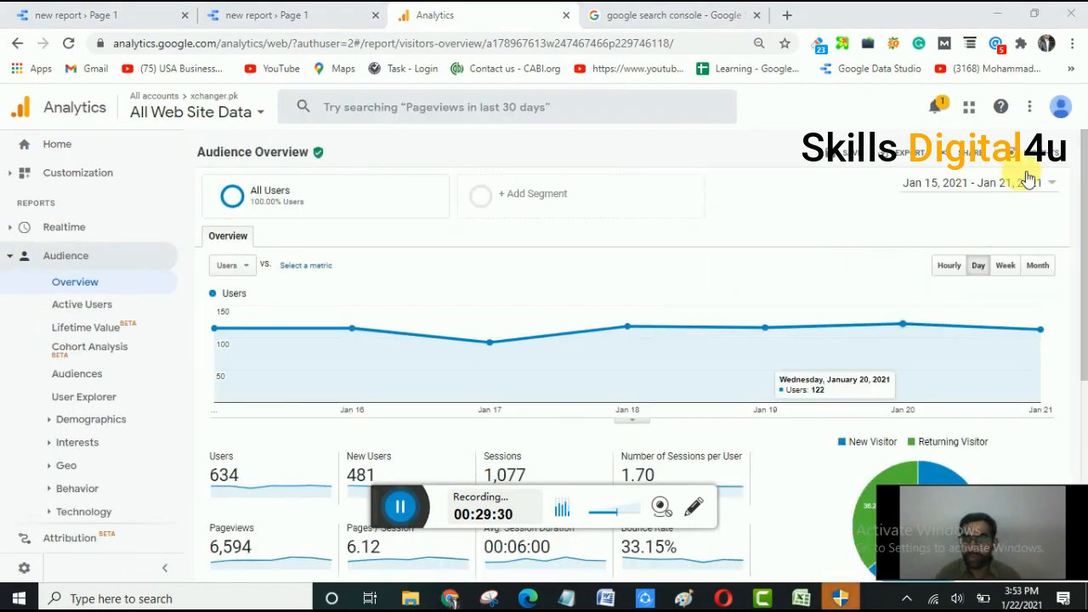
{"action": "left_click", "coordinate": [1037, 187]}
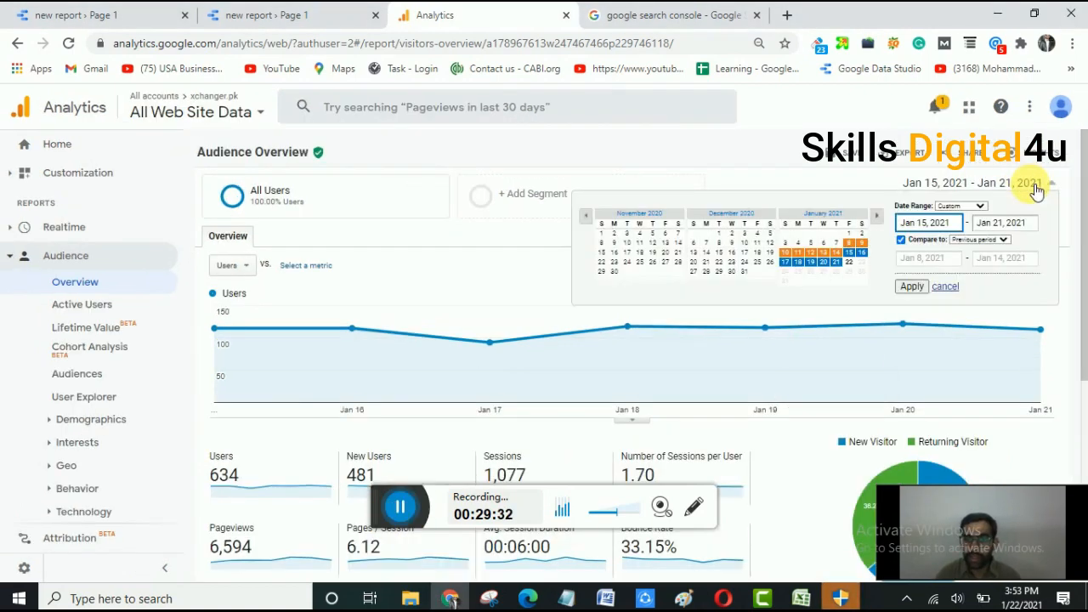
{"action": "left_click", "coordinate": [917, 262]}
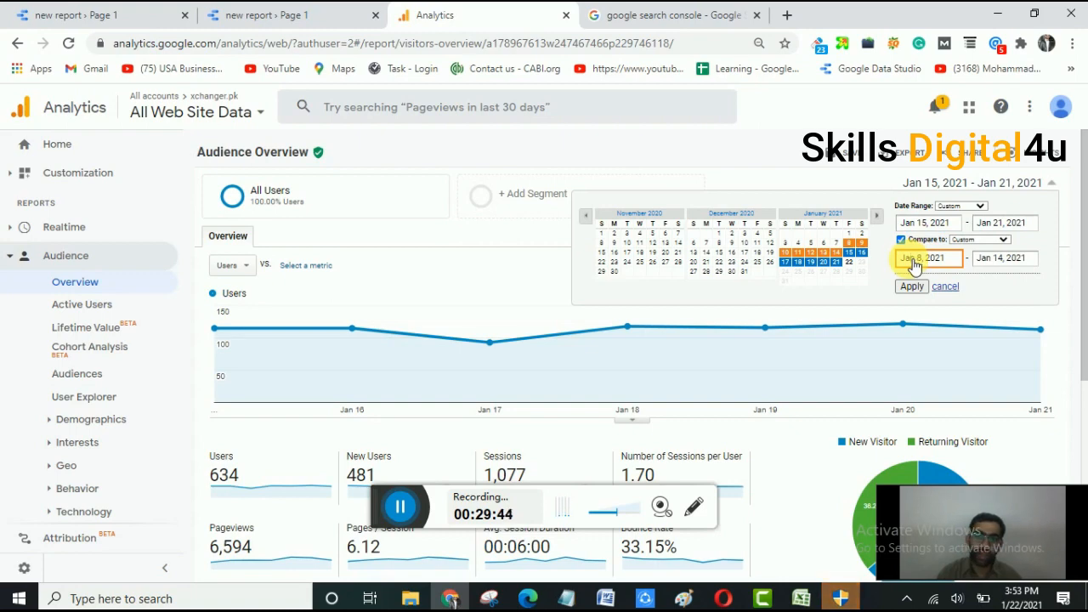
{"action": "left_click", "coordinate": [850, 235]}
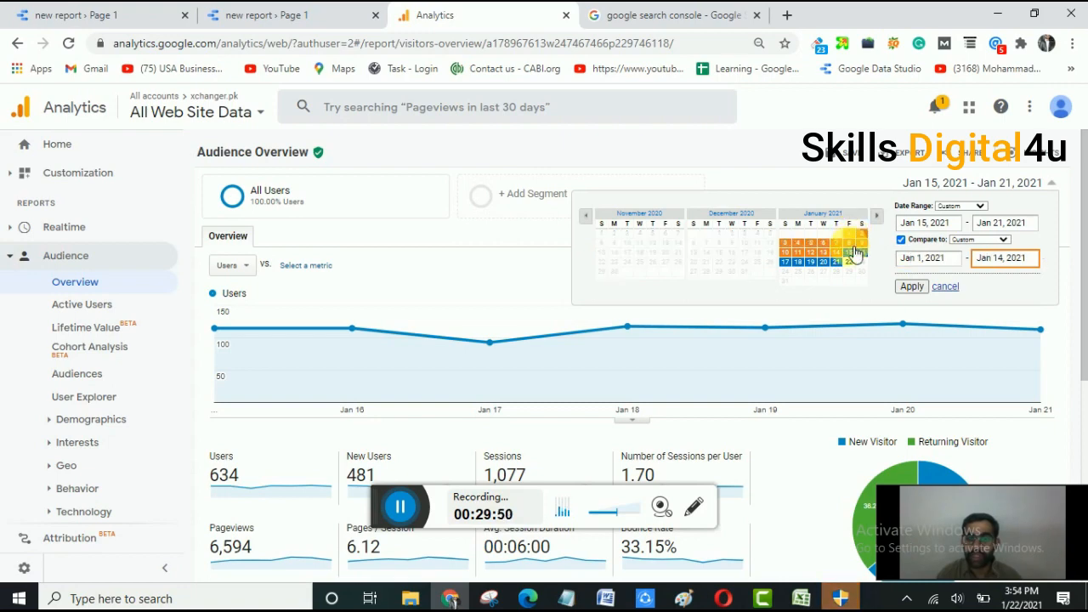
{"action": "left_click", "coordinate": [826, 263]}
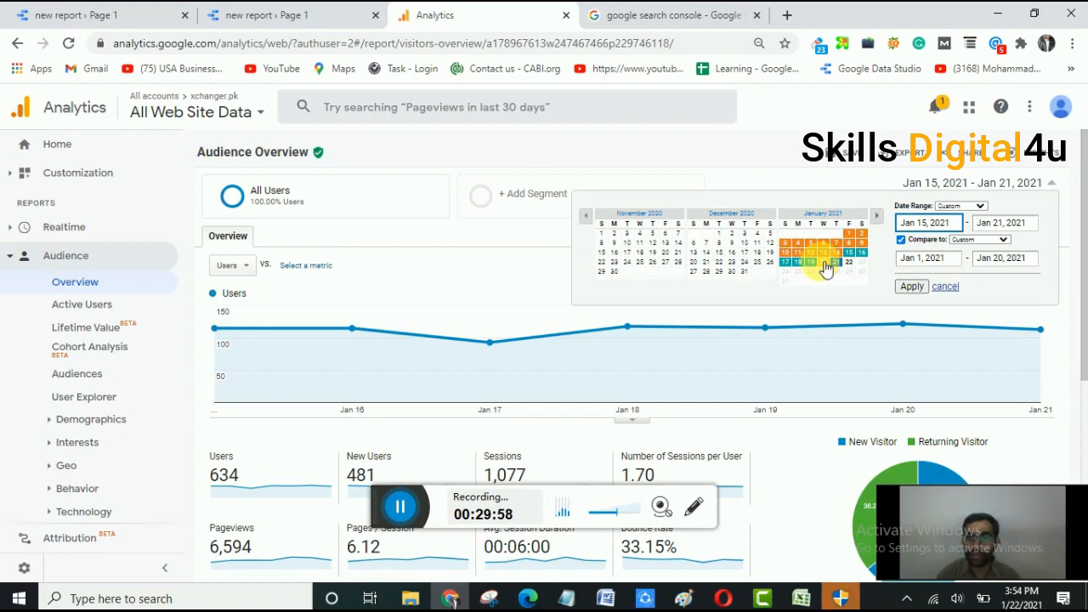
{"action": "left_click", "coordinate": [927, 265]}
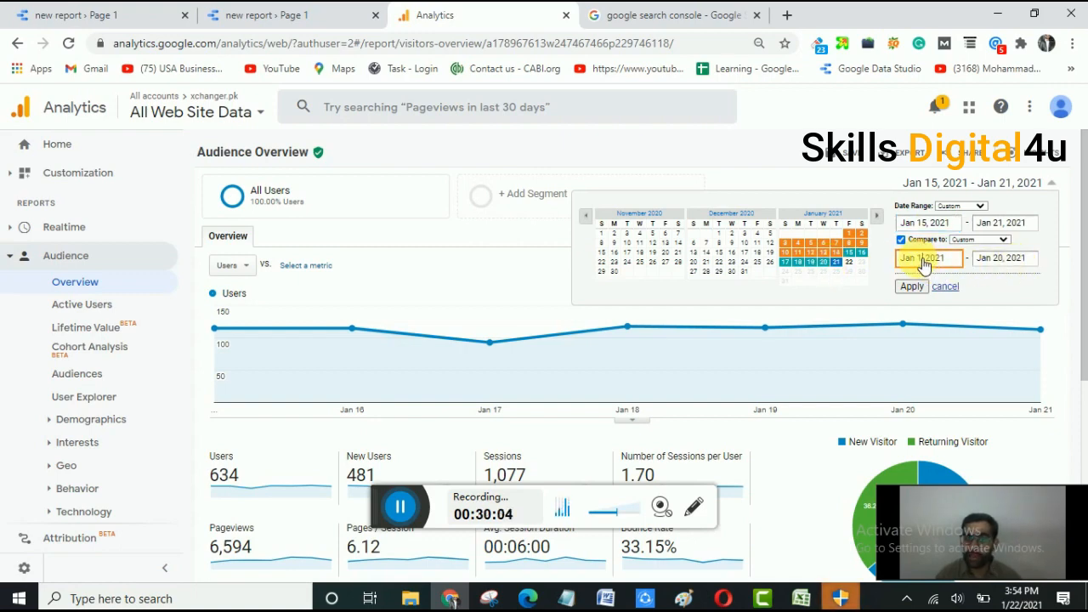
{"action": "left_click", "coordinate": [988, 265]}
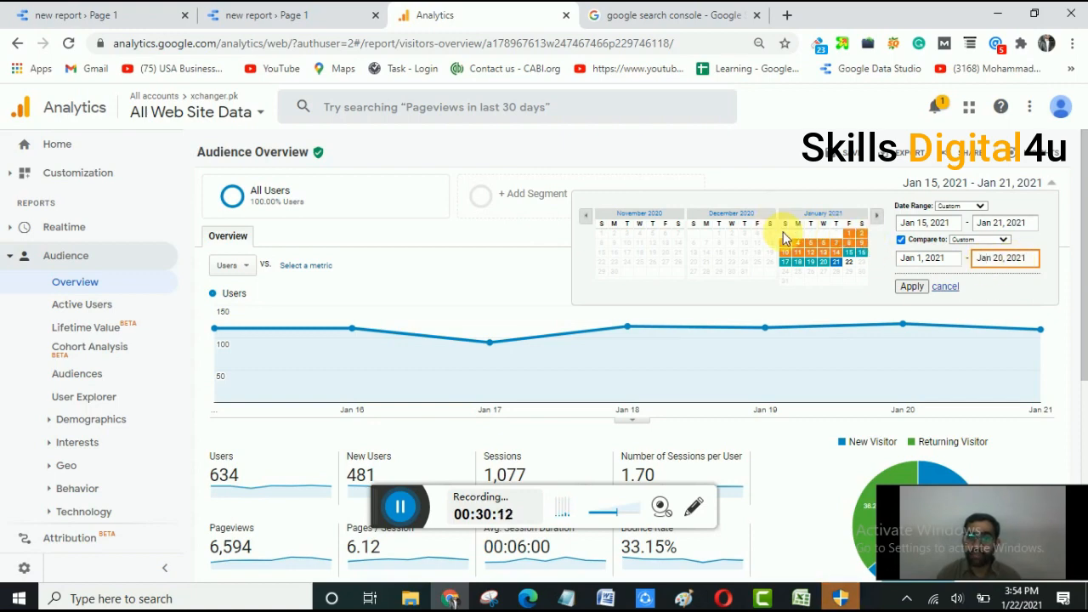
Set the report's main date range to Dec 1, 2020 - Dec 20, 2020 and apply the date settings.
{"action": "left_click", "coordinate": [914, 225]}
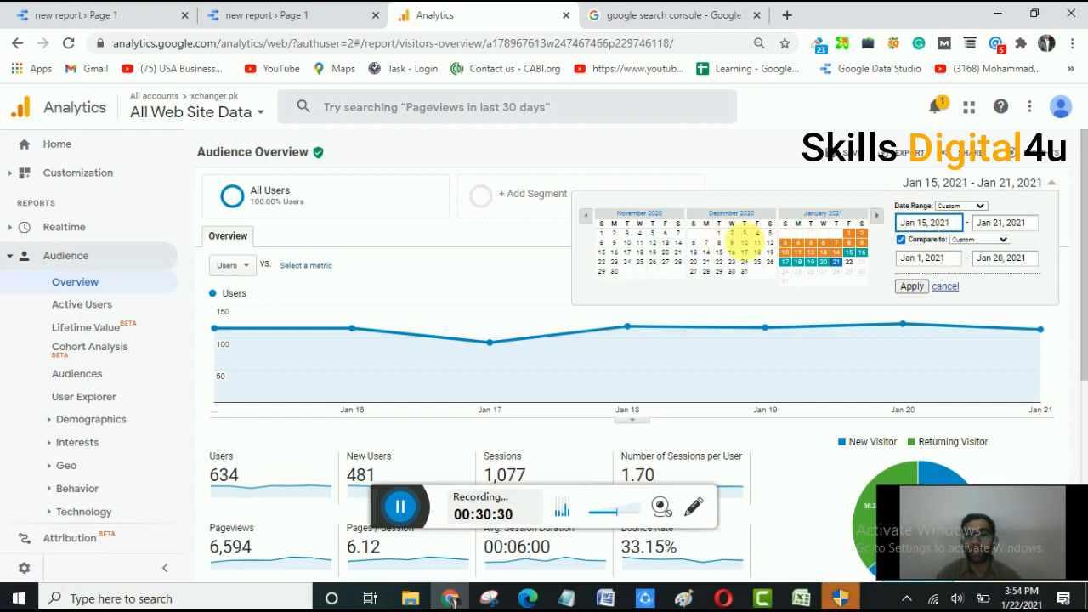
{"action": "left_click", "coordinate": [719, 232]}
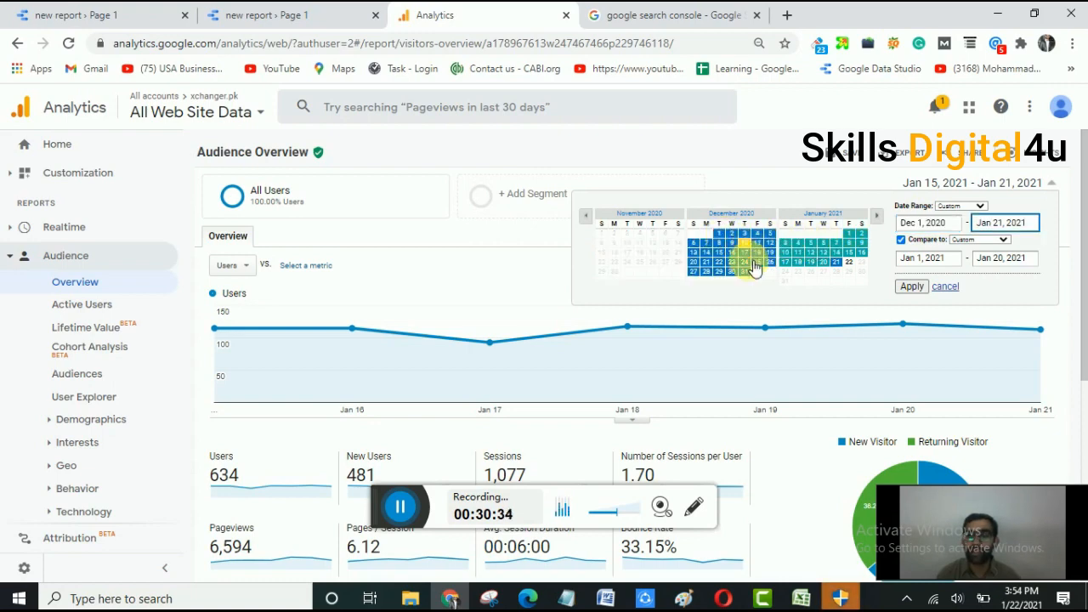
{"action": "left_click", "coordinate": [695, 262]}
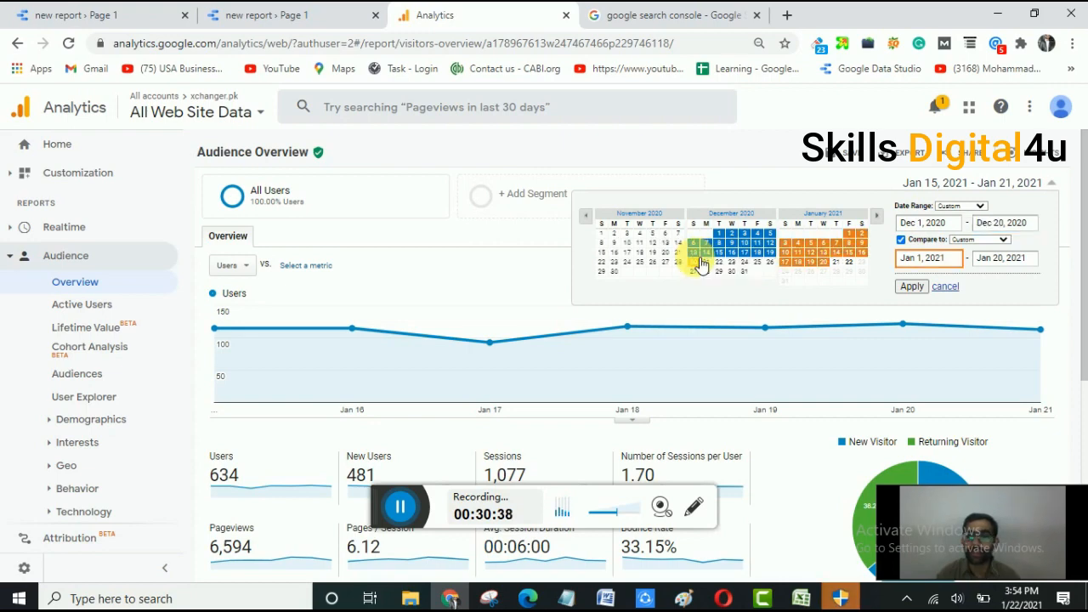
{"action": "left_click", "coordinate": [914, 288]}
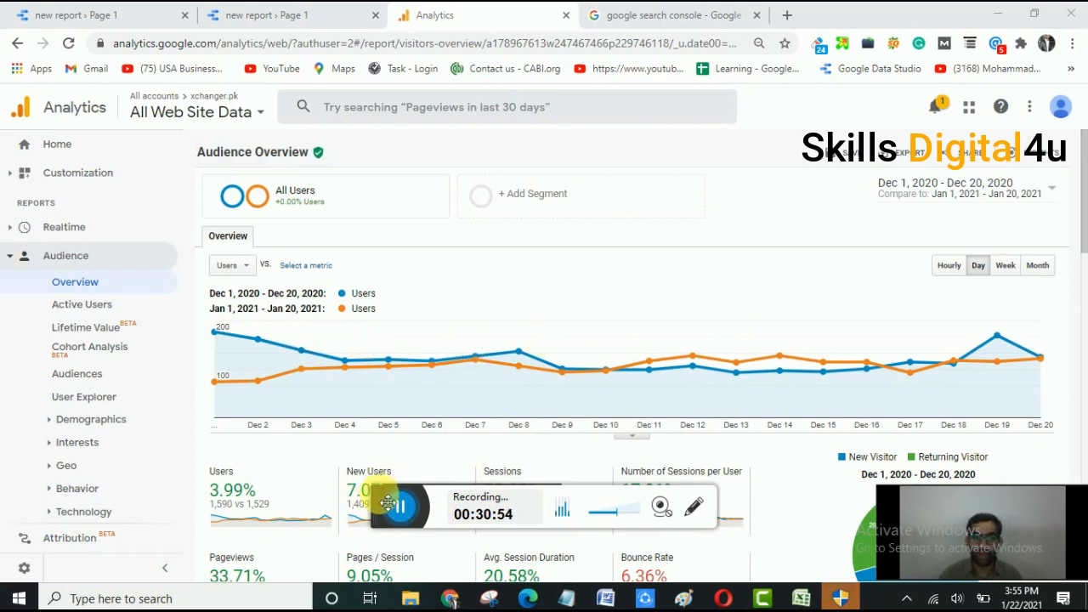
{"action": "left_click_drag", "start_coordinate": [385, 505], "coordinate": [382, 549]}
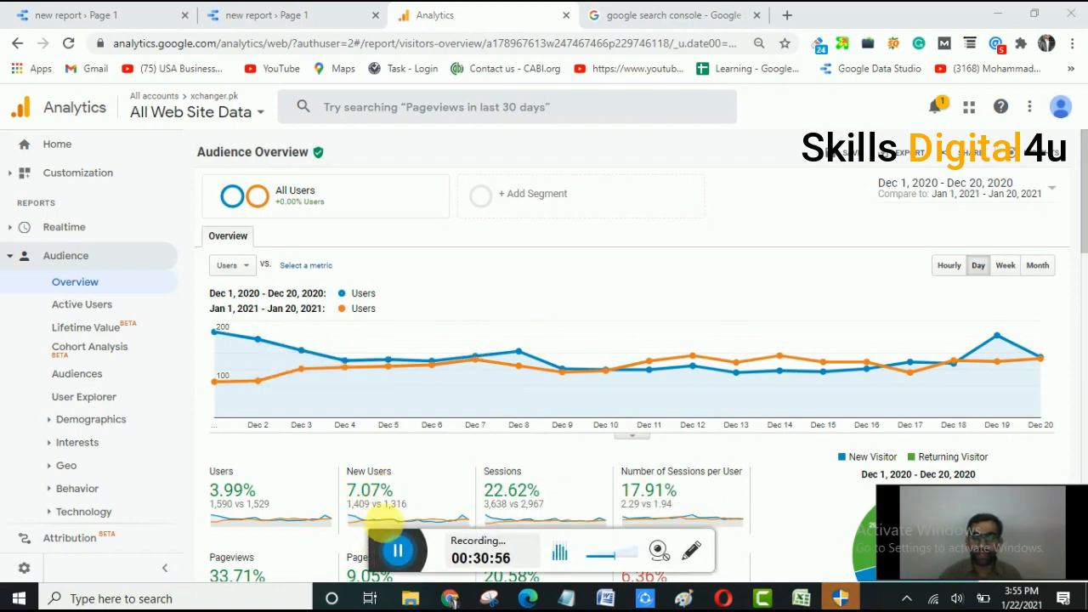
{"action": "left_click", "coordinate": [396, 554]}
{"action": "left_click_drag", "start_coordinate": [396, 554], "coordinate": [396, 510]}
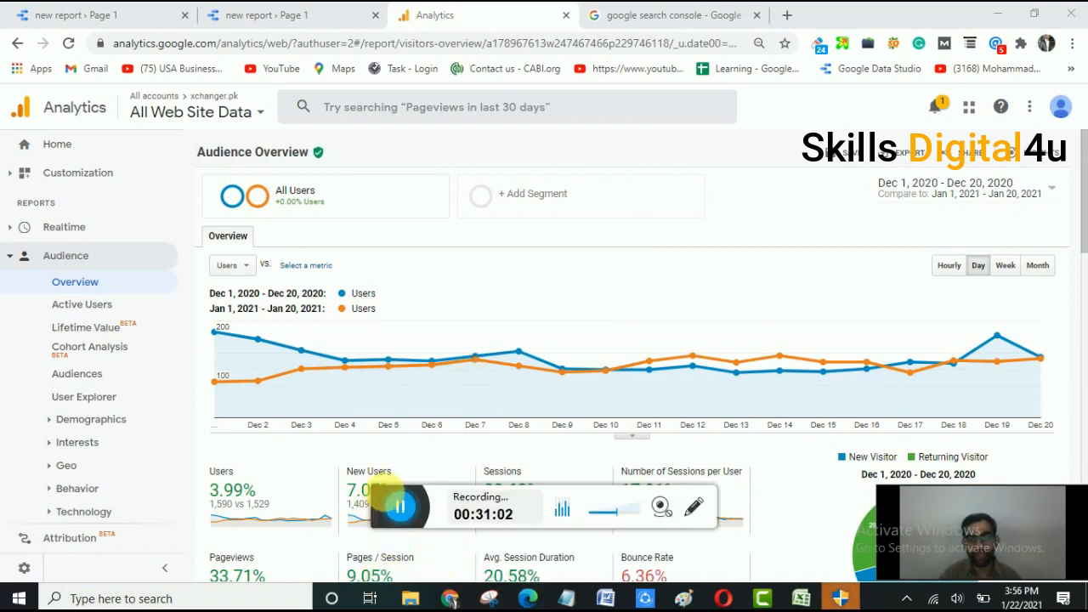
{"action": "left_click_drag", "start_coordinate": [382, 500], "coordinate": [415, 542]}
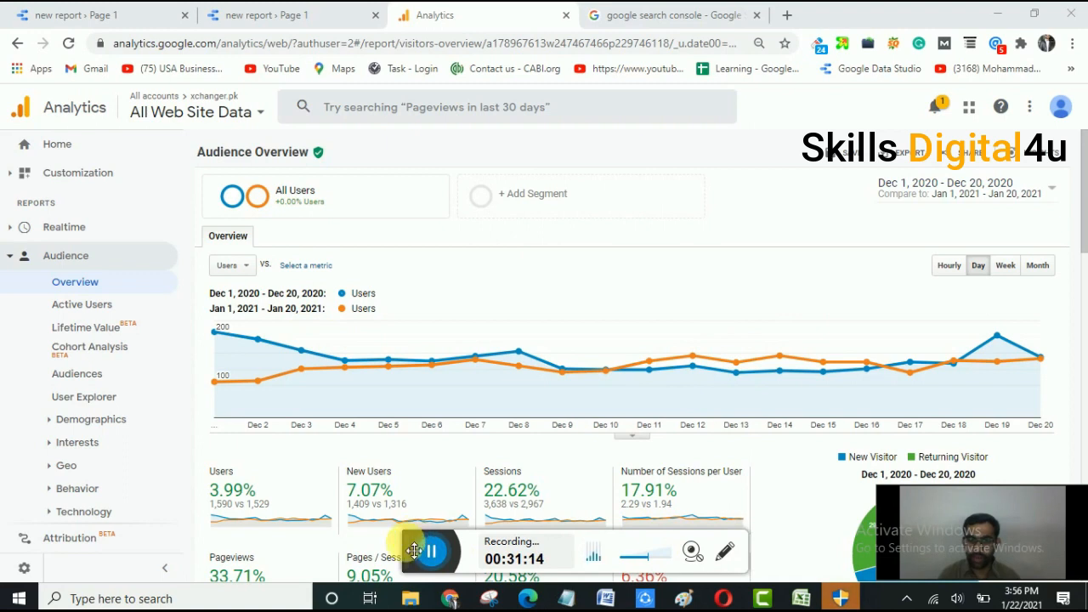
{"action": "left_click_drag", "start_coordinate": [416, 546], "coordinate": [405, 590]}
{"action": "left_click", "coordinate": [1080, 192]}
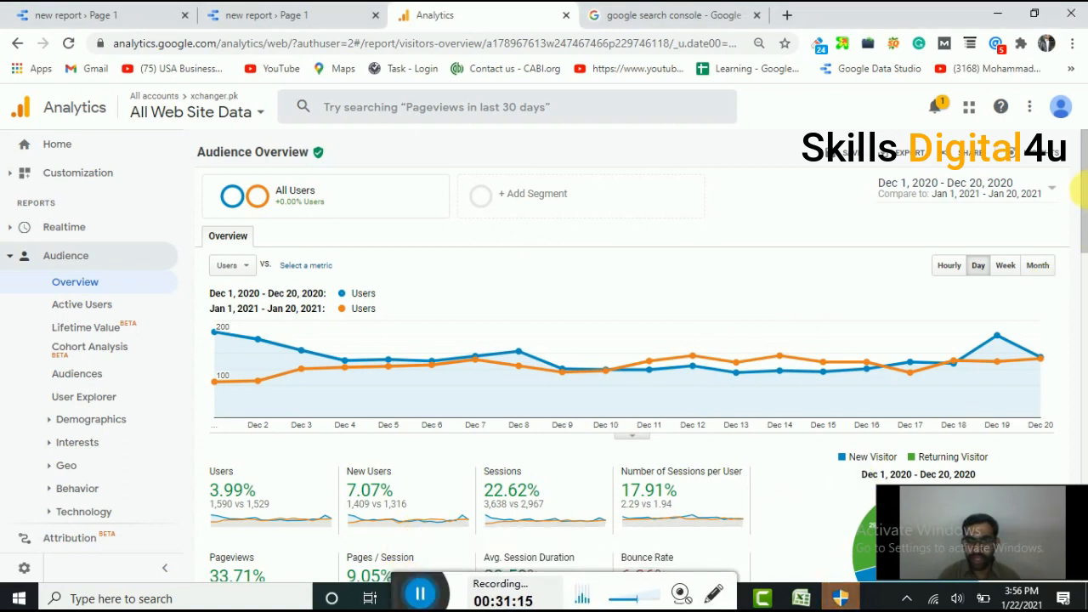
{"action": "mouse_move", "coordinate": [696, 364]}
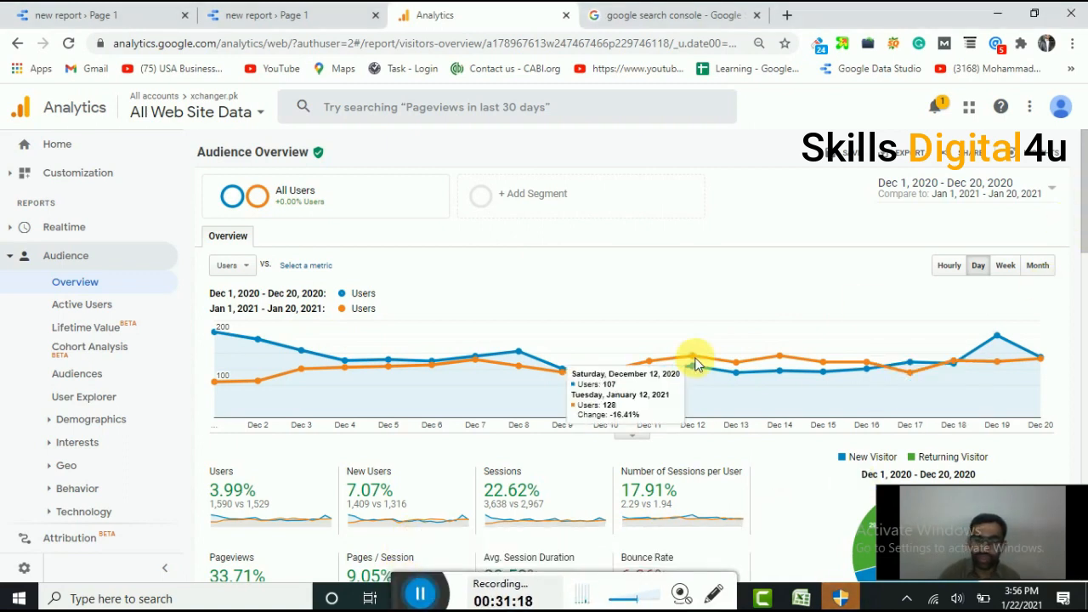
Zoom out the Audience Overview page so the user chart, metrics and both visitor pie charts fit together, and open the Snipping Tool.
{"action": "key", "text": "ctrl+minus"}
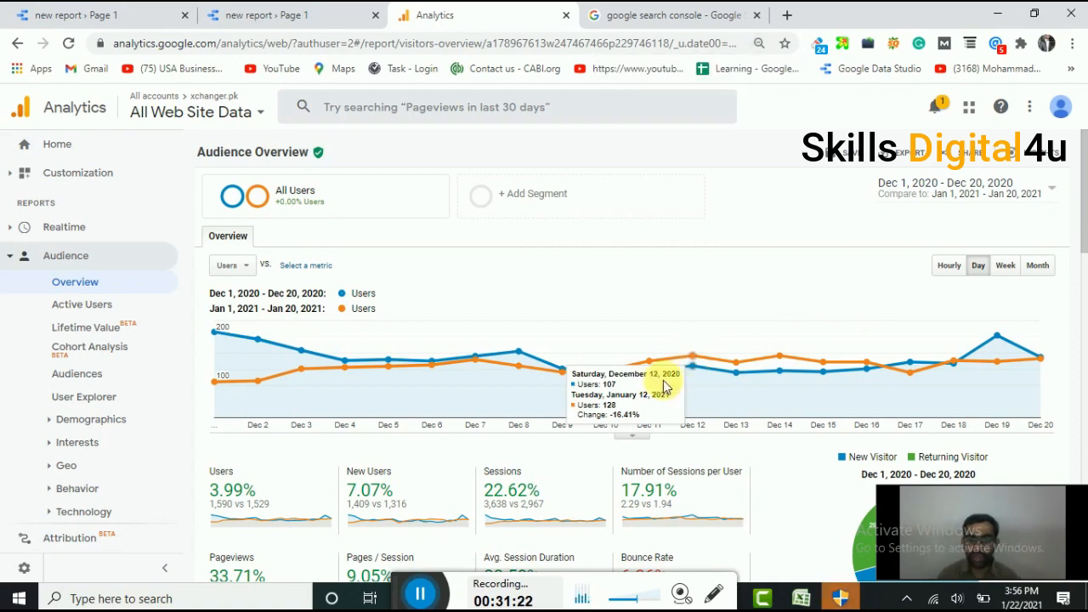
{"action": "left_click", "coordinate": [421, 595]}
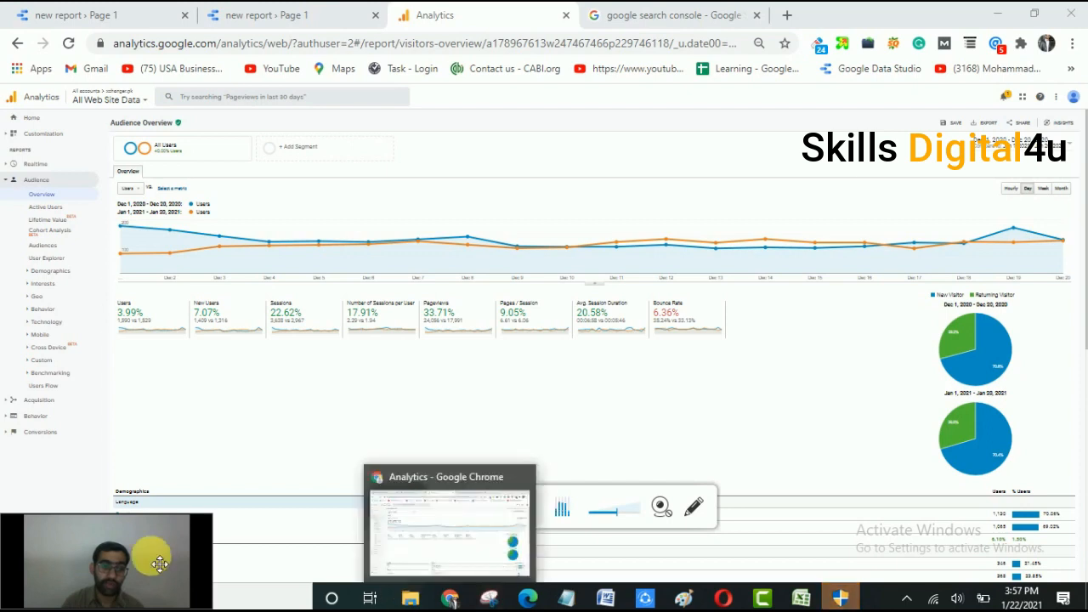
{"action": "left_click_drag", "start_coordinate": [189, 578], "coordinate": [1063, 535]}
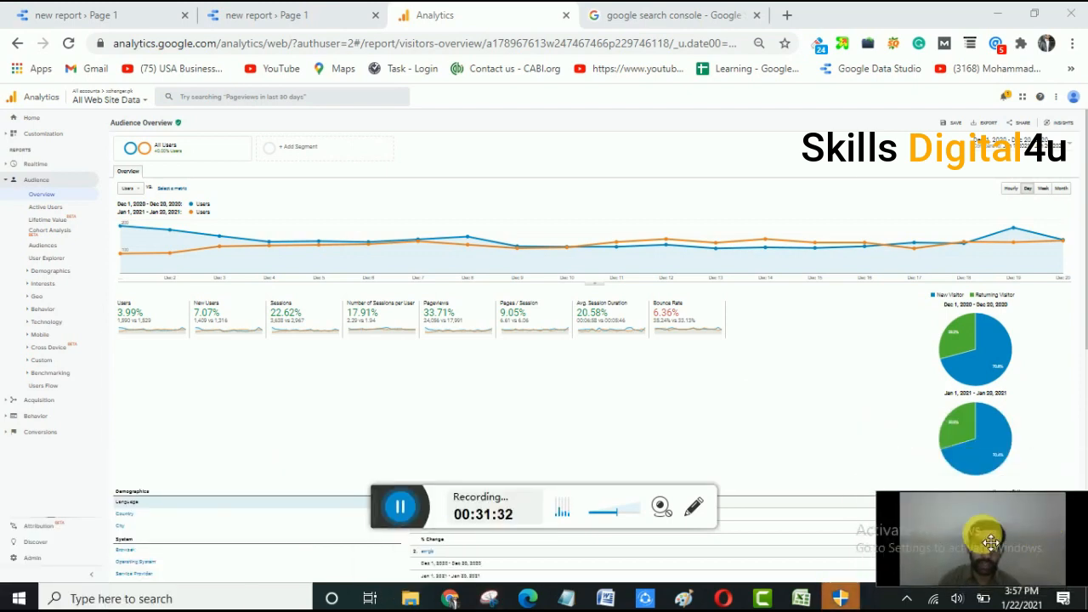
{"action": "left_click", "coordinate": [489, 599]}
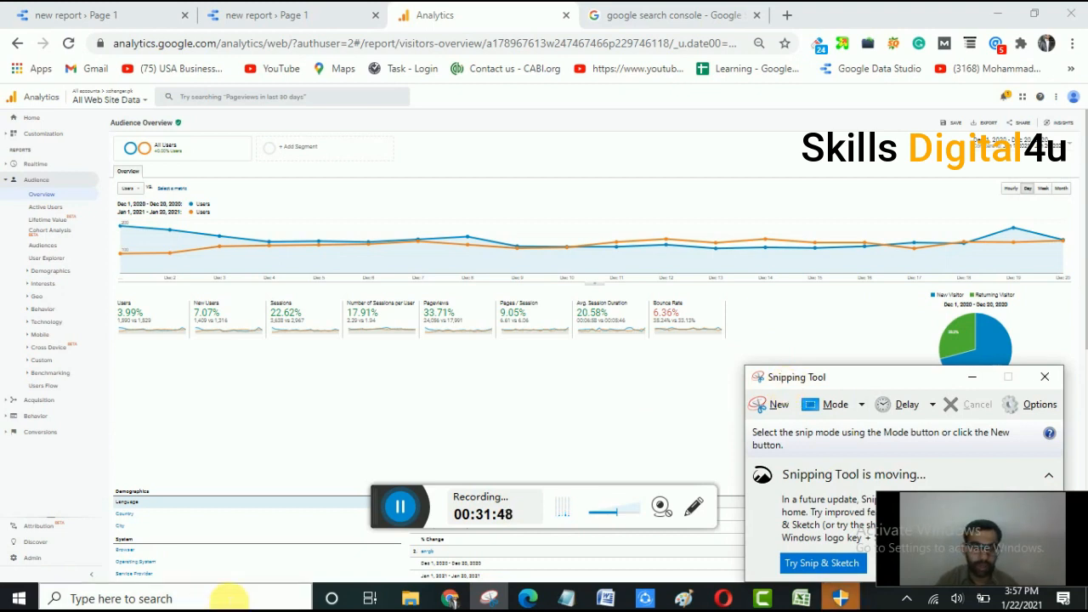
Search Windows for "snipping tool" and look at the app's search result.
{"action": "left_click", "coordinate": [330, 523]}
{"action": "left_click", "coordinate": [212, 598]}
{"action": "type", "text": "sni"}
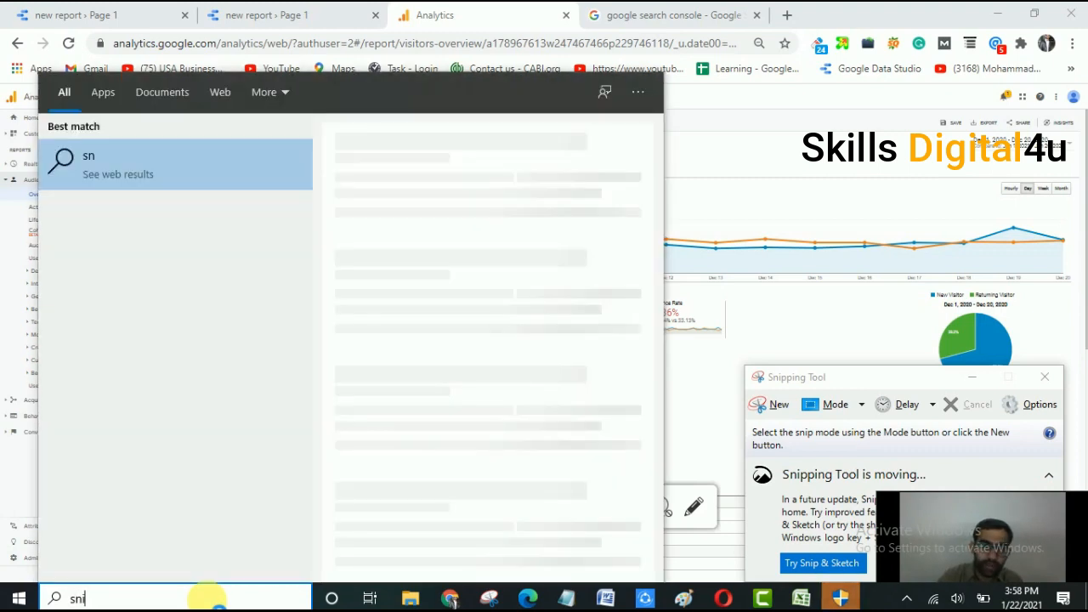
{"action": "type", "text": "p"}
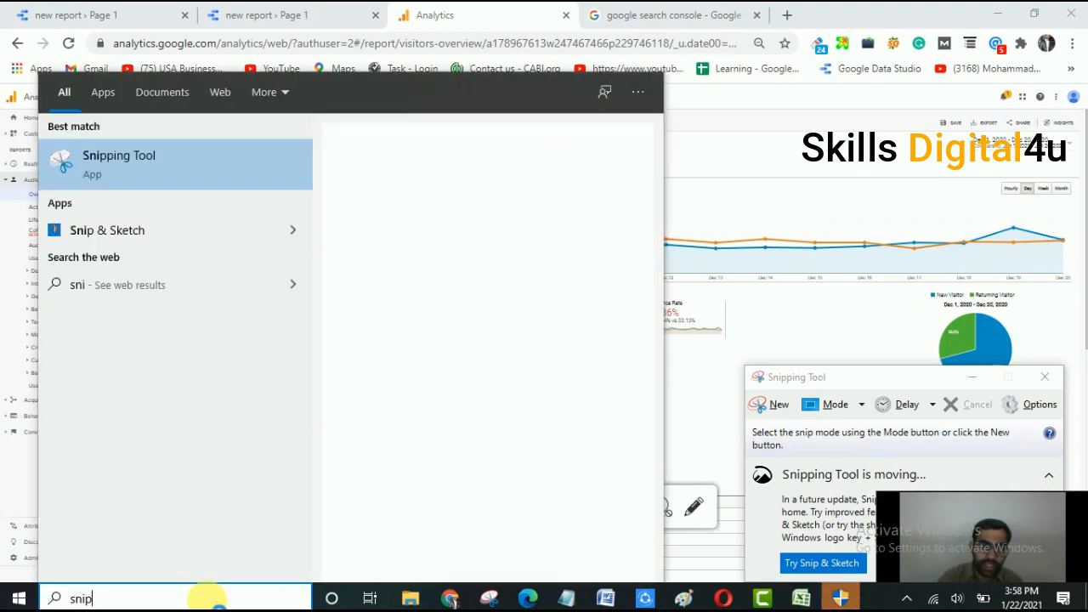
{"action": "type", "text": "ping tool"}
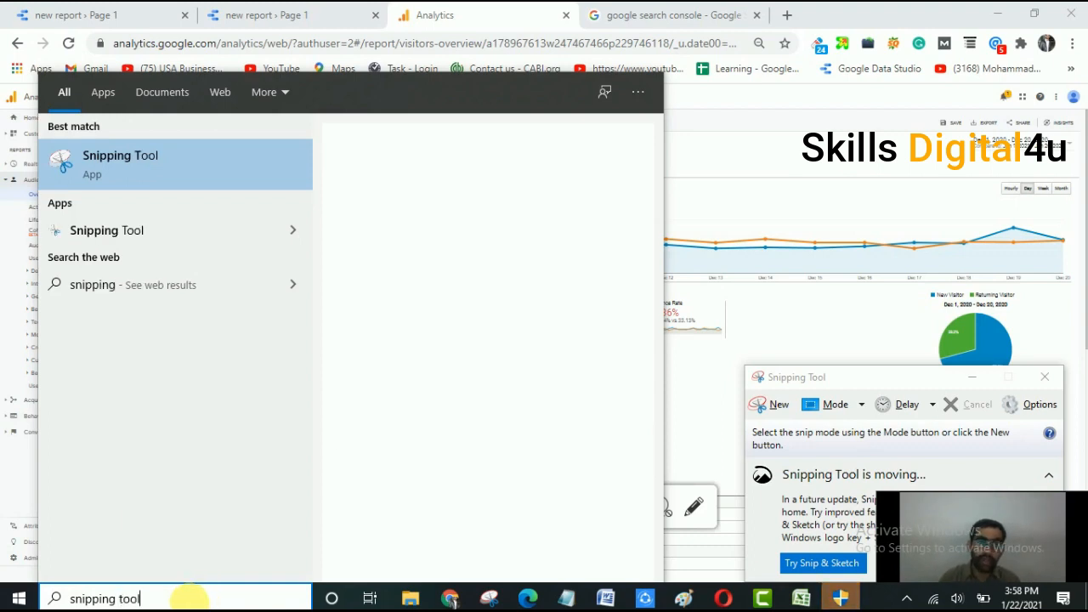
{"action": "left_click", "coordinate": [146, 168]}
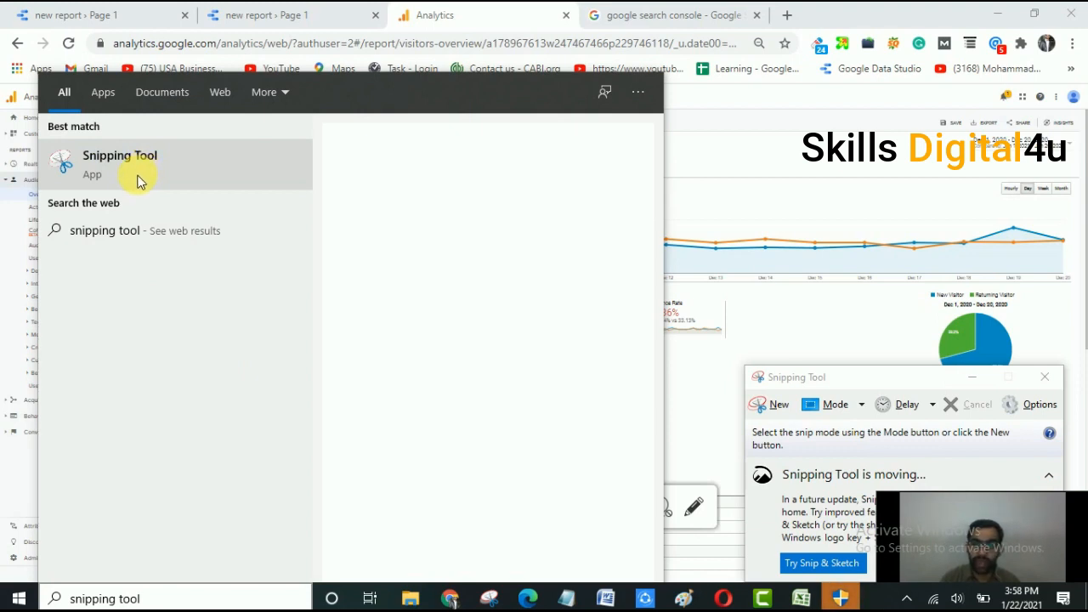
{"action": "left_click", "coordinate": [159, 168]}
{"action": "left_click", "coordinate": [157, 167]}
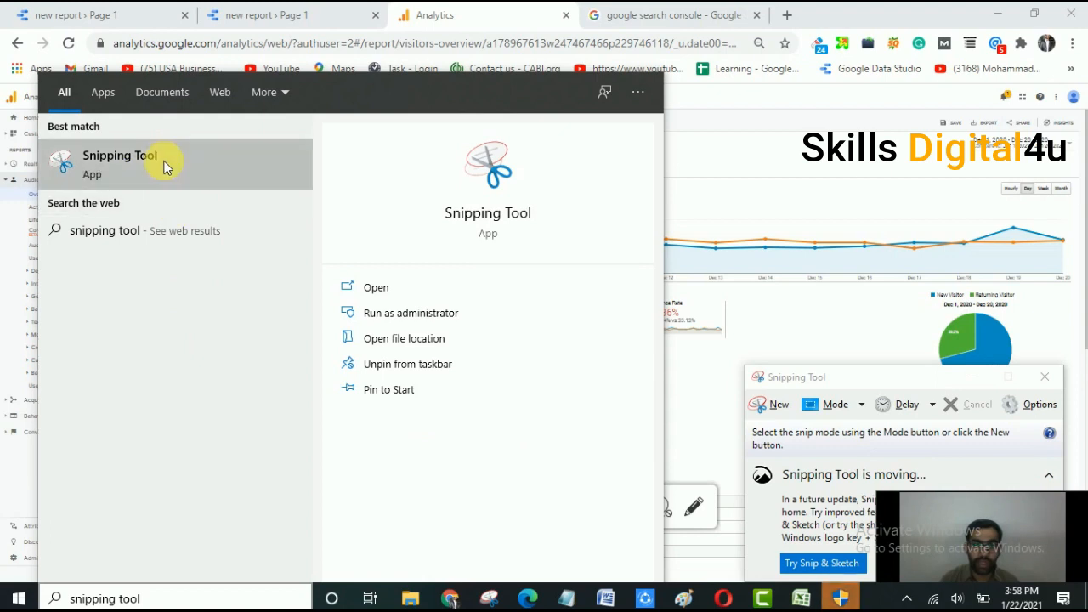
Examine the taskbar pinning option for the Snipping Tool search result and close the Windows search.
{"action": "right_click", "coordinate": [165, 166]}
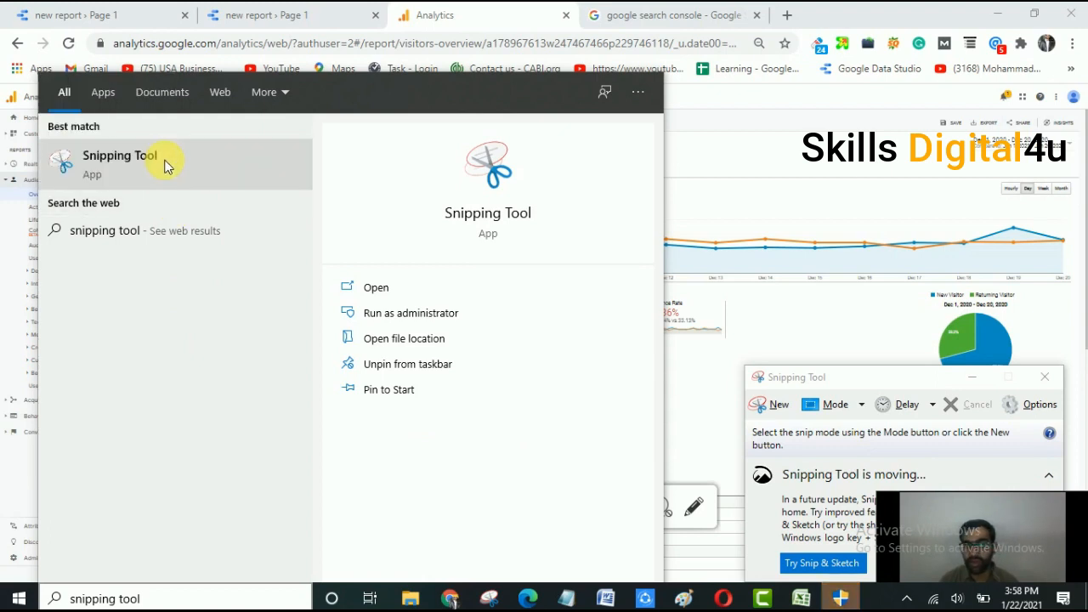
{"action": "key", "text": "Escape"}
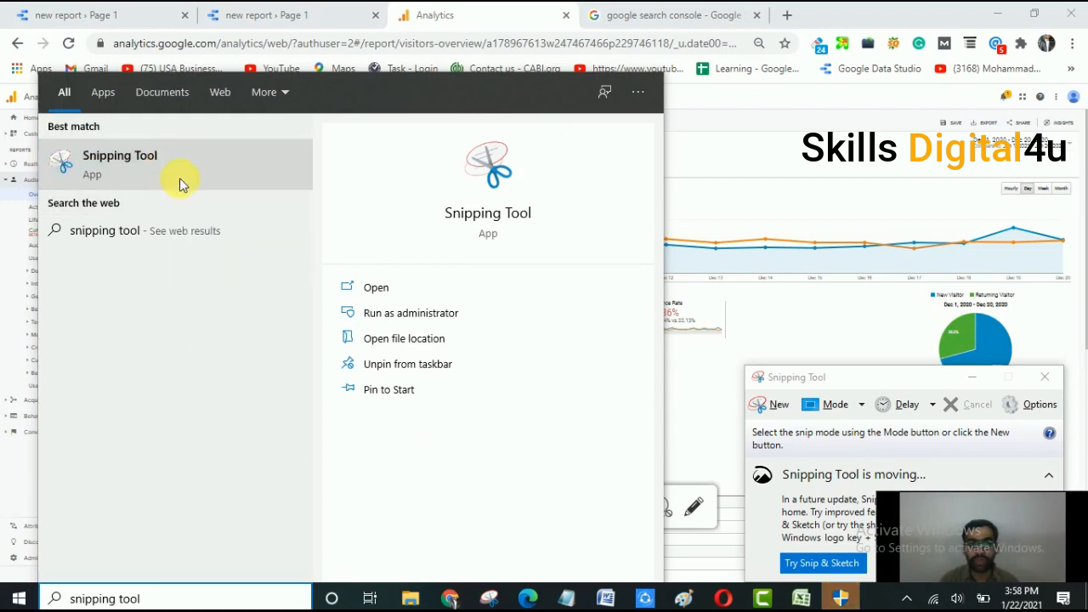
{"action": "right_click", "coordinate": [178, 178]}
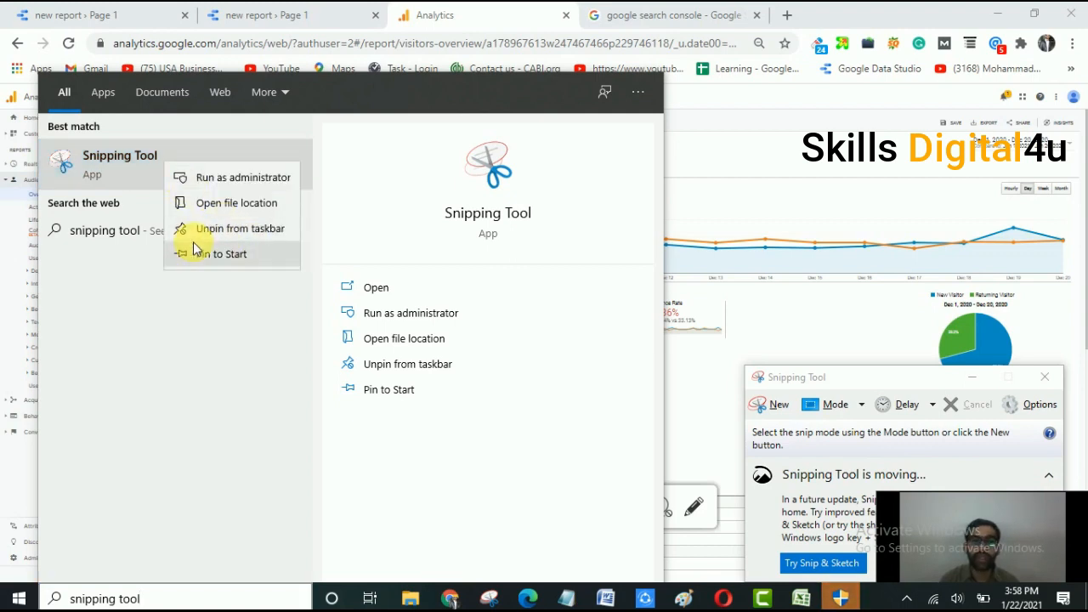
{"action": "left_click", "coordinate": [223, 236]}
{"action": "right_click", "coordinate": [180, 177]}
{"action": "left_click", "coordinate": [221, 239]}
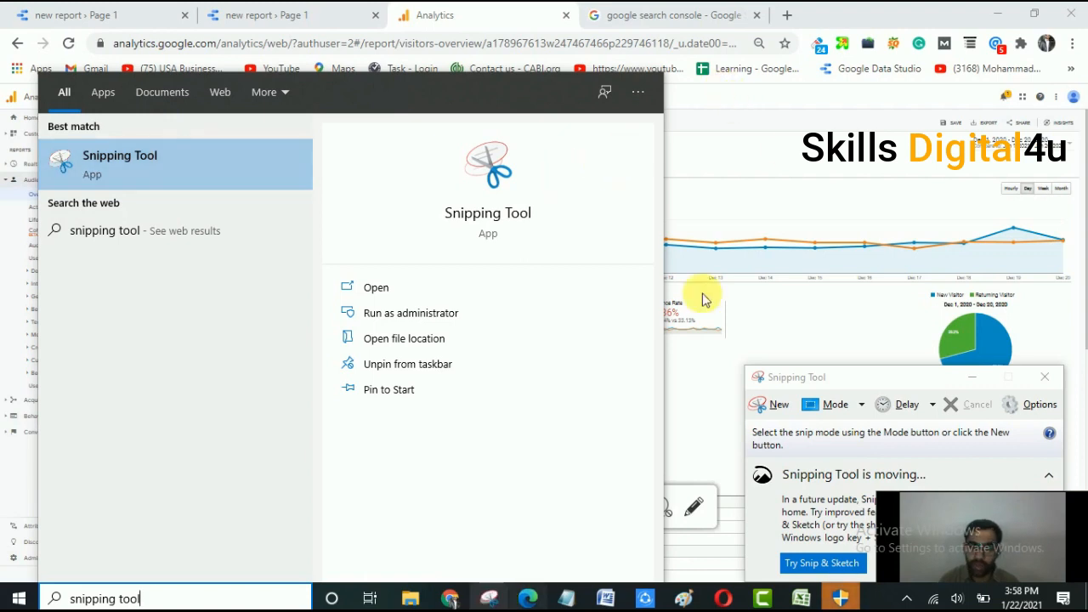
{"action": "left_click", "coordinate": [796, 97]}
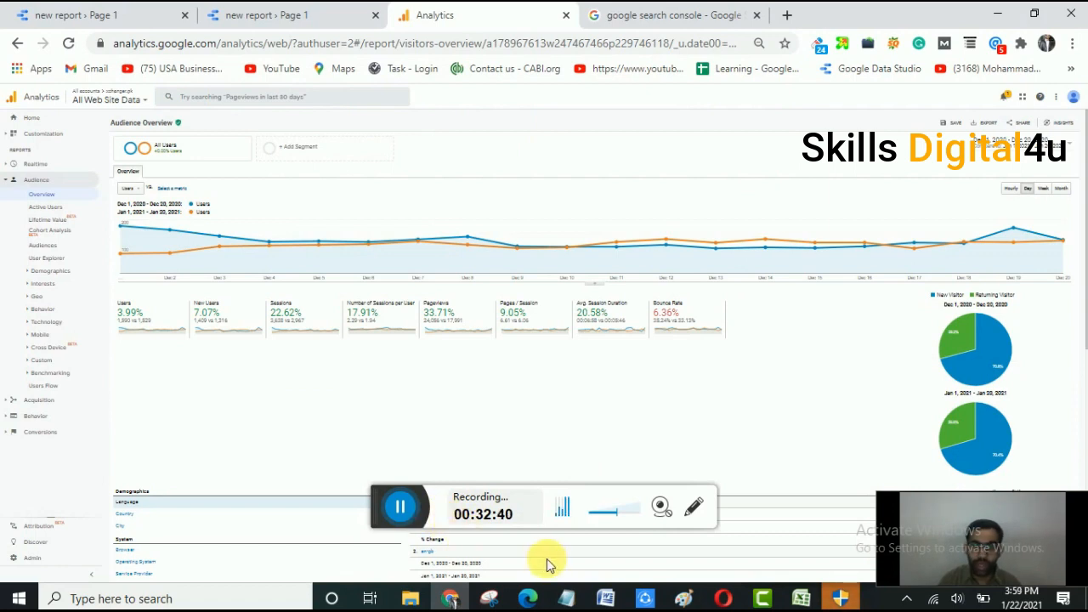
{"action": "left_click_drag", "start_coordinate": [385, 501], "coordinate": [201, 538]}
{"action": "mouse_move", "coordinate": [492, 603]}
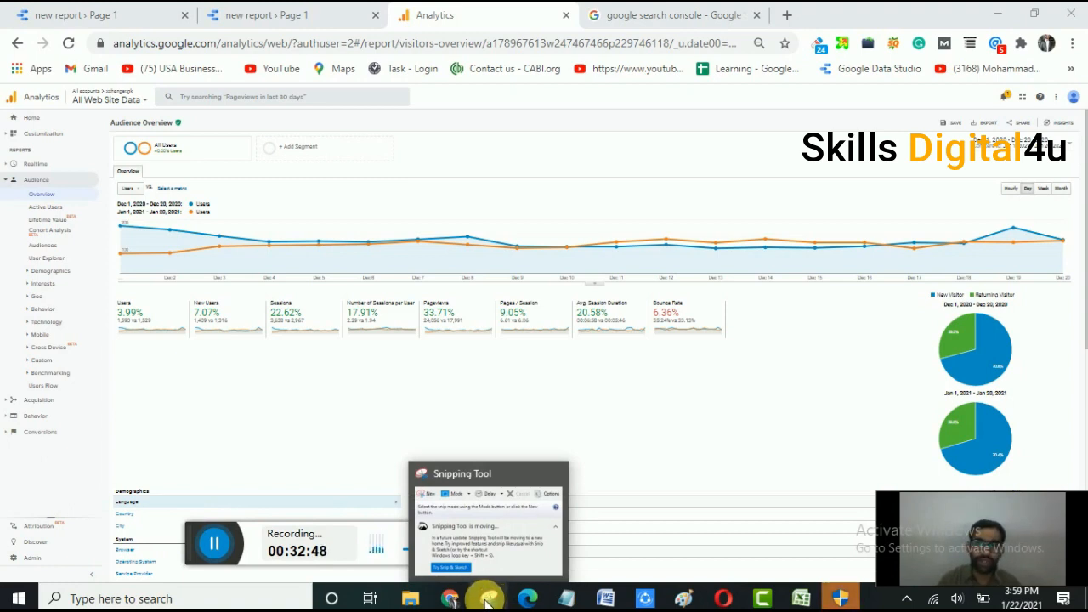
{"action": "left_click_drag", "start_coordinate": [204, 537], "coordinate": [385, 503]}
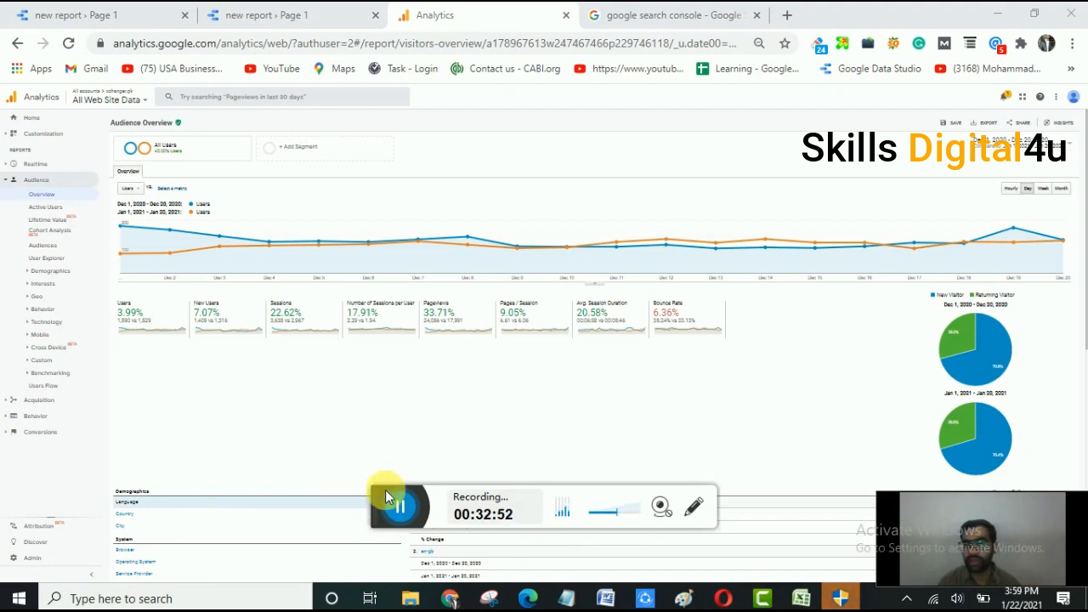
{"action": "left_click_drag", "start_coordinate": [382, 497], "coordinate": [385, 504]}
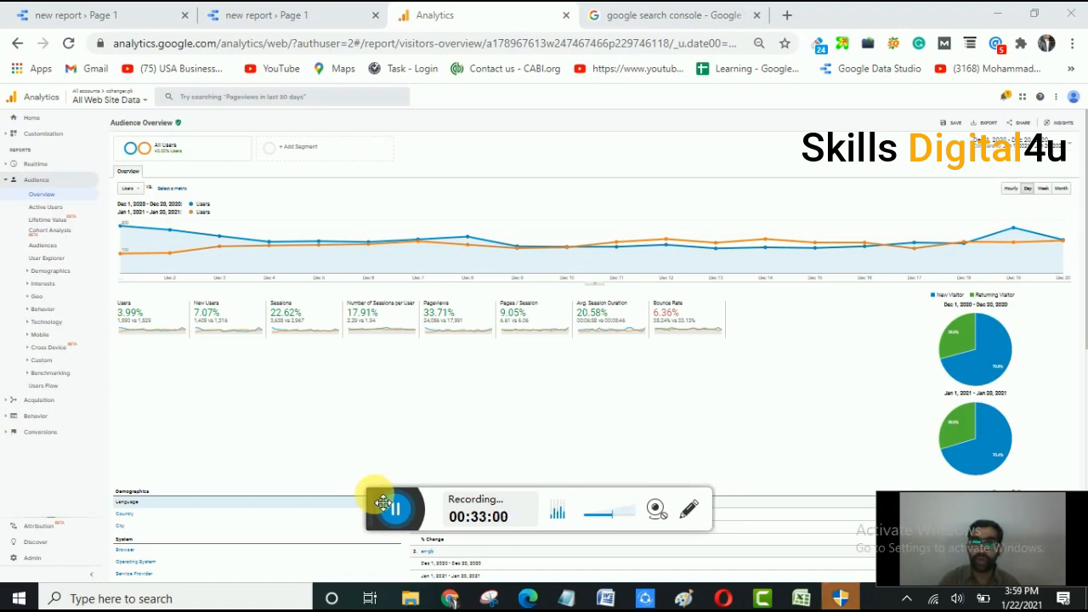
{"action": "left_click_drag", "start_coordinate": [383, 504], "coordinate": [372, 512]}
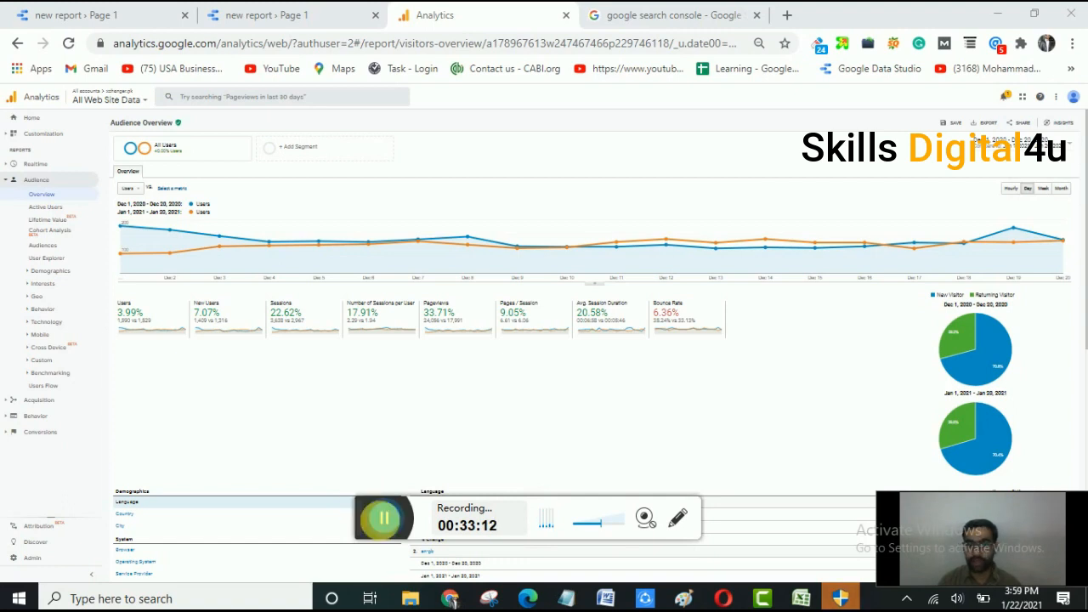
{"action": "left_click", "coordinate": [383, 516]}
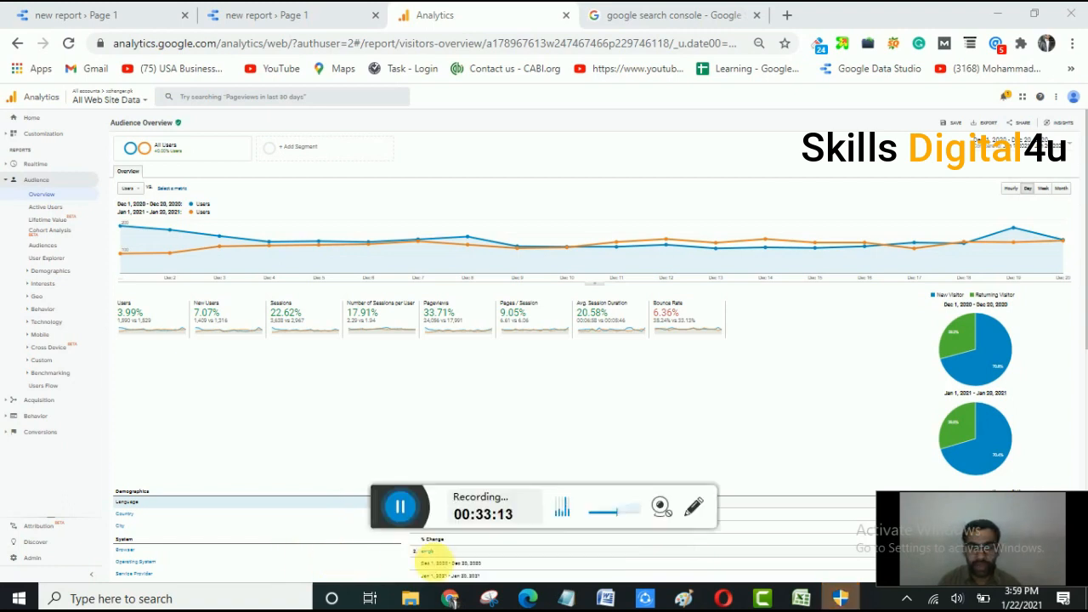
Switch to the Snipping Tool and capture a rectangular snip of the Audience Overview report page below the browser bars.
{"action": "left_click", "coordinate": [489, 599]}
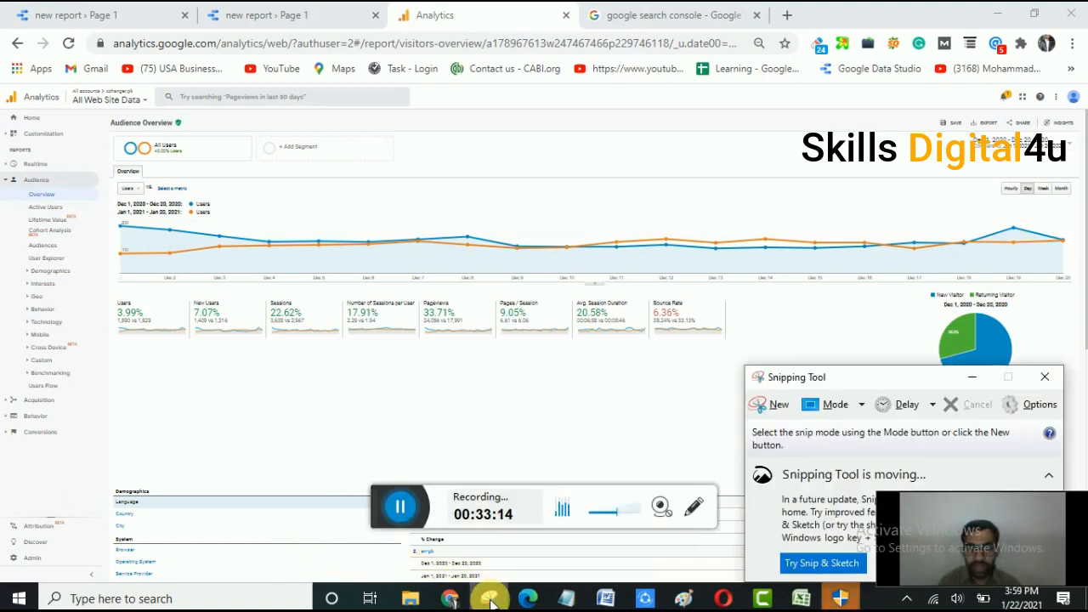
{"action": "left_click", "coordinate": [782, 419]}
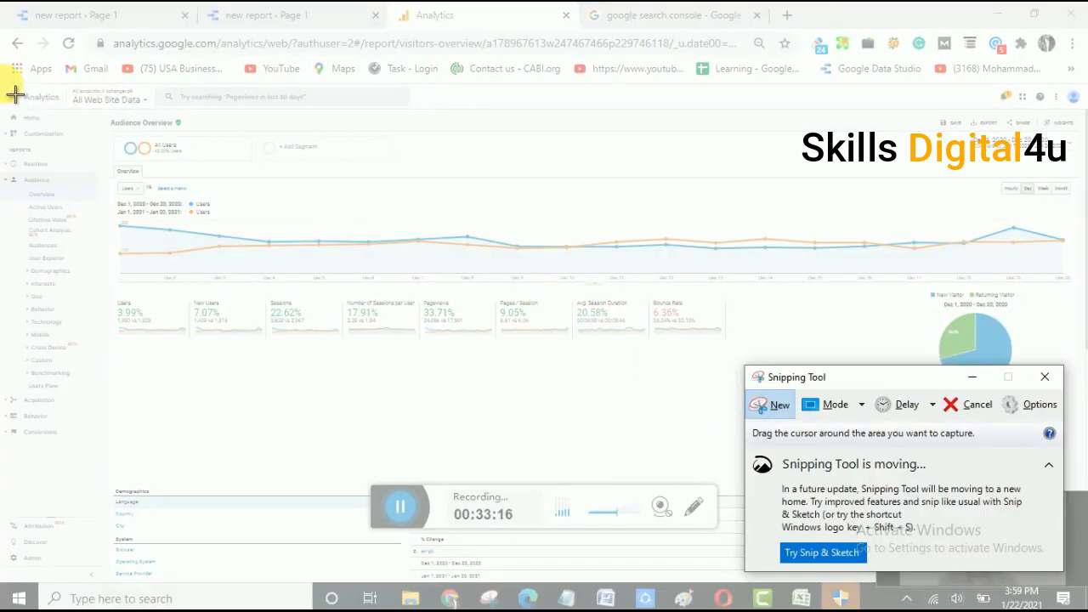
{"action": "left_click_drag", "start_coordinate": [13, 95], "coordinate": [1082, 490]}
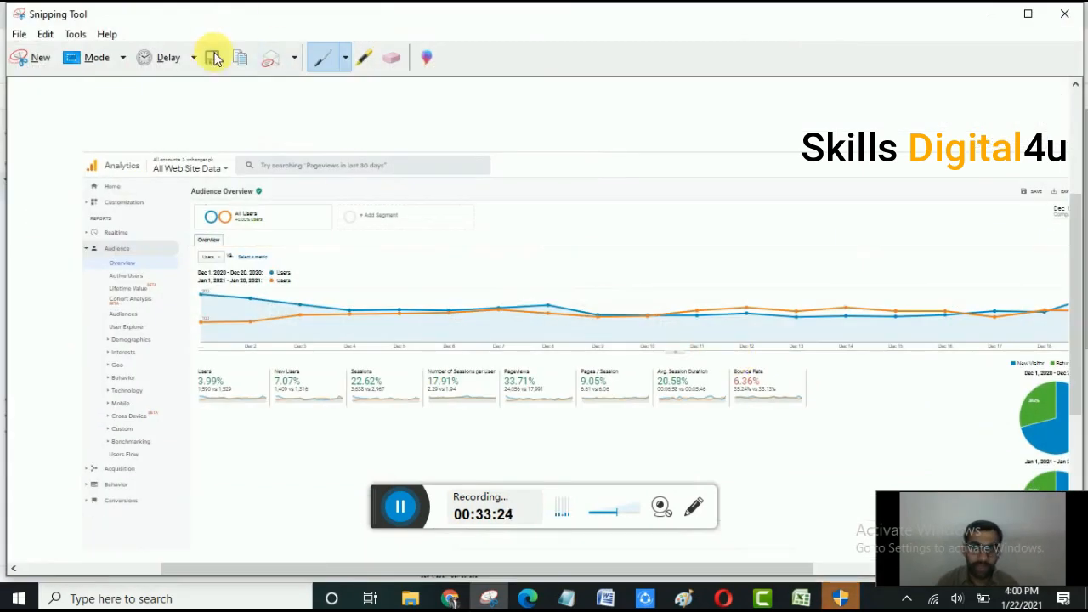
Start saving the snip as a PNG, choosing the Downloads folder and the file name "google analytics 1".
{"action": "left_click", "coordinate": [213, 58]}
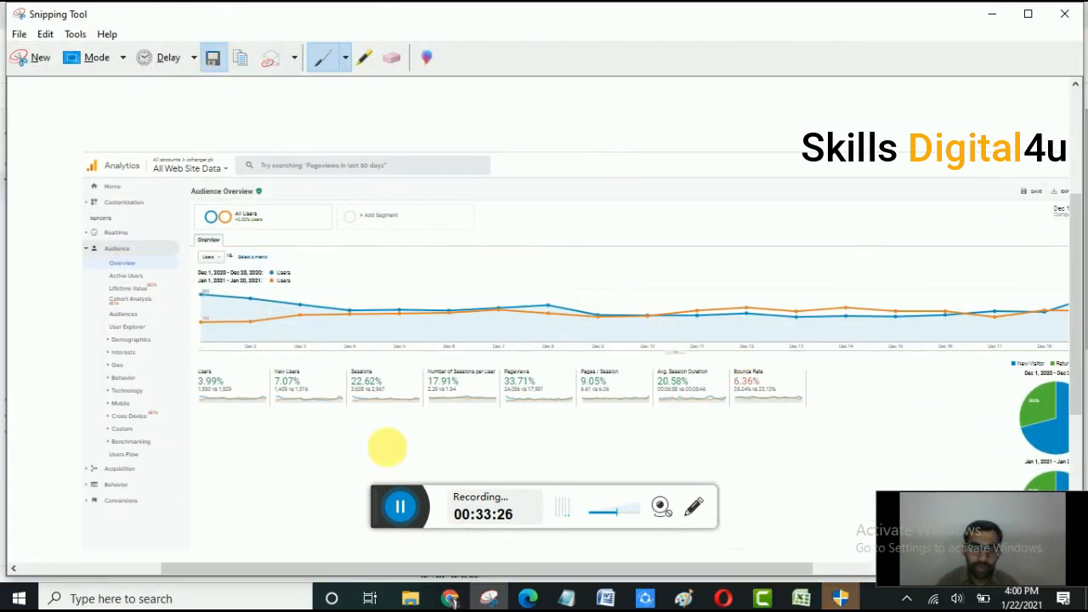
{"action": "left_click", "coordinate": [401, 509]}
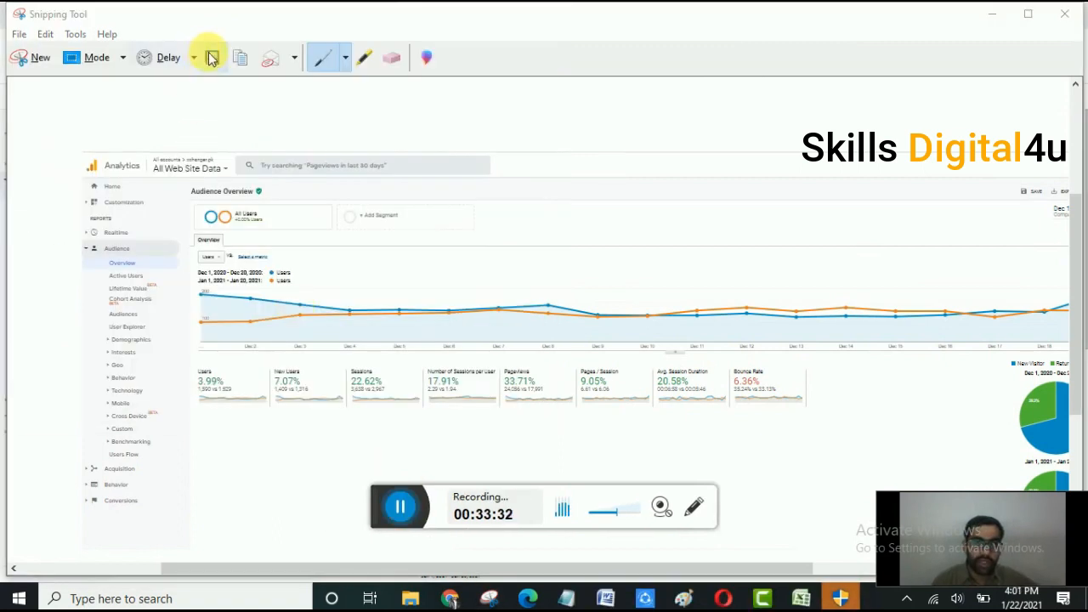
{"action": "left_click", "coordinate": [212, 57]}
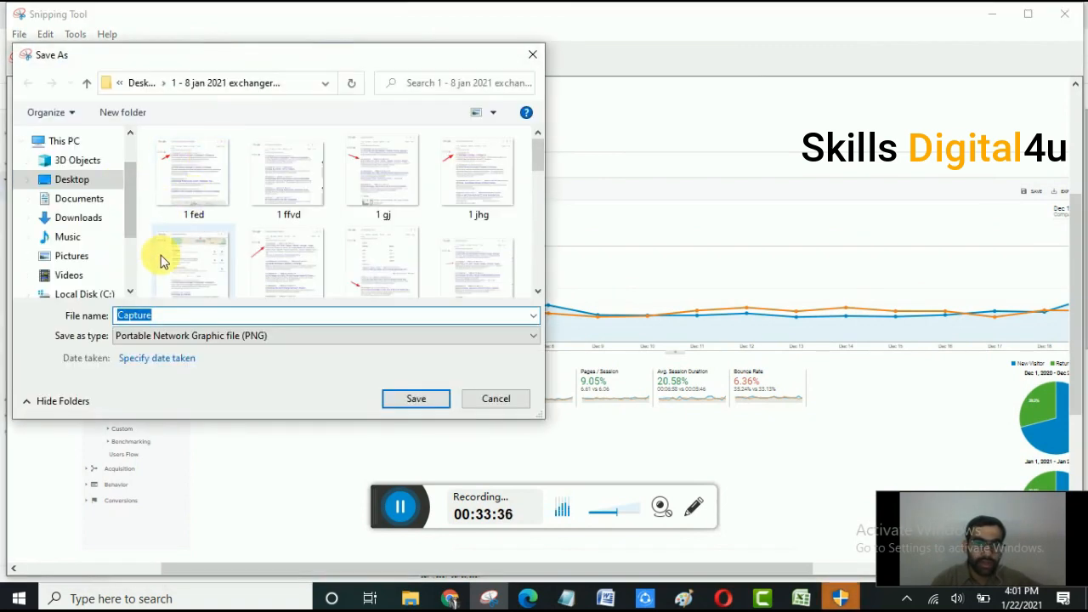
{"action": "left_click", "coordinate": [105, 226]}
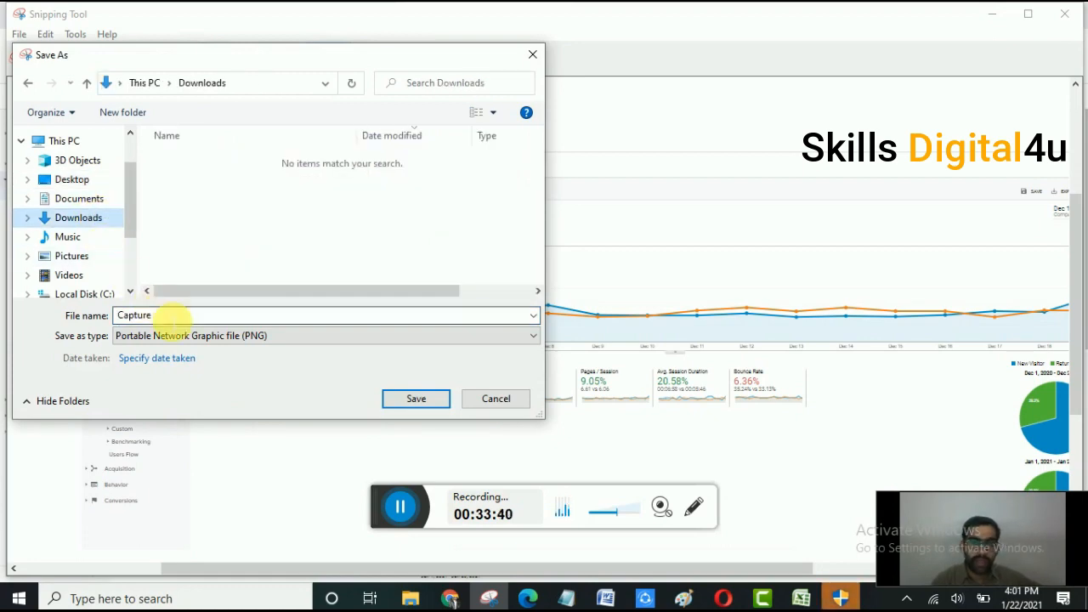
{"action": "left_click", "coordinate": [179, 319]}
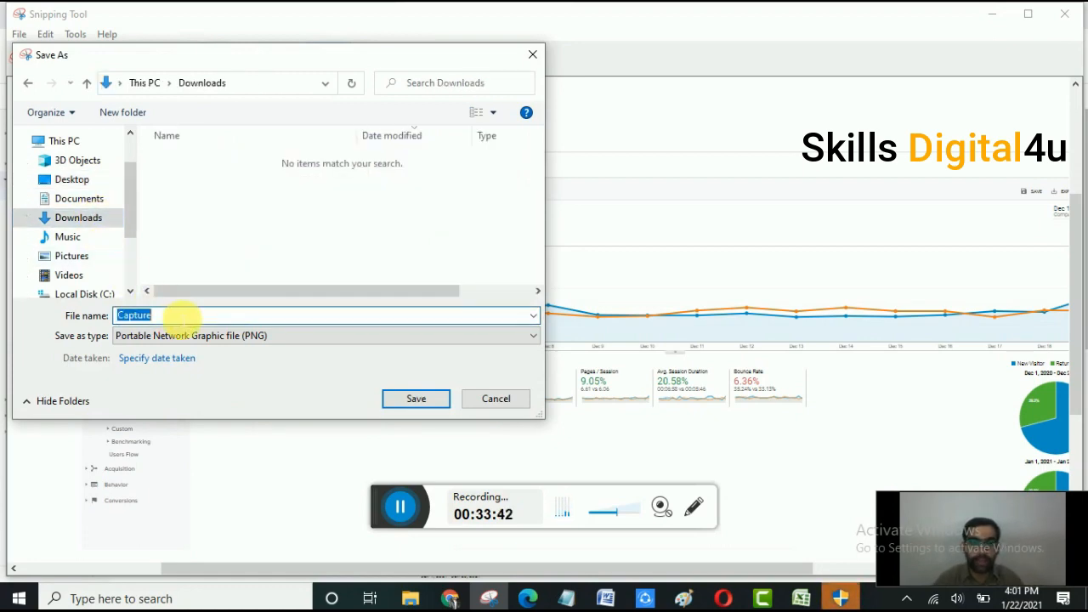
{"action": "type", "text": "google analytics 1"}
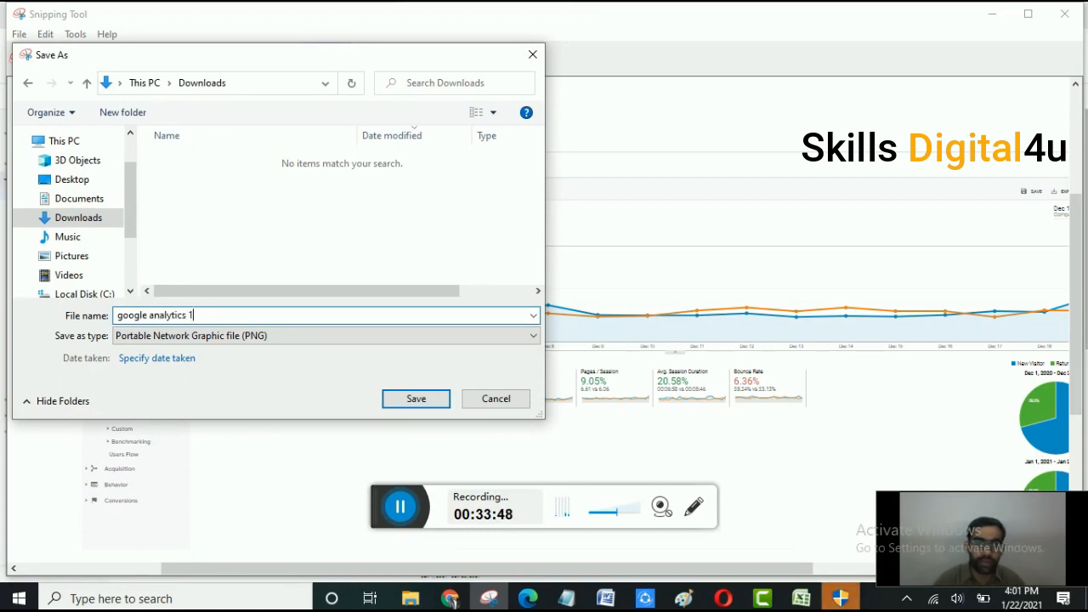
{"action": "left_click", "coordinate": [407, 400]}
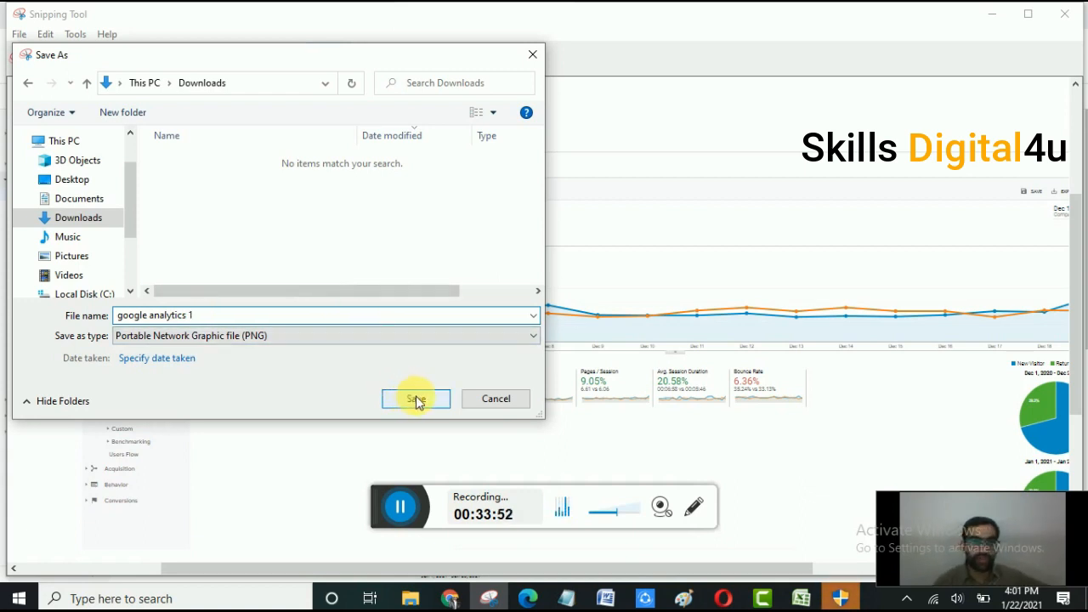
Create a folder named "new report" in Downloads and open it as the snip's save location.
{"action": "left_click", "coordinate": [323, 242]}
{"action": "left_click", "coordinate": [309, 221]}
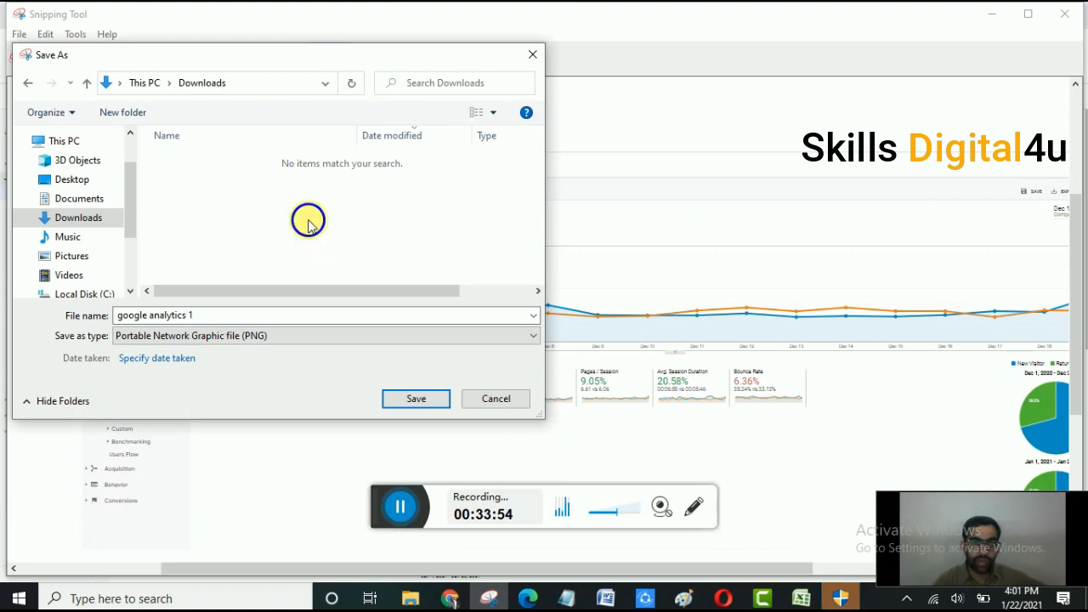
{"action": "right_click", "coordinate": [308, 221]}
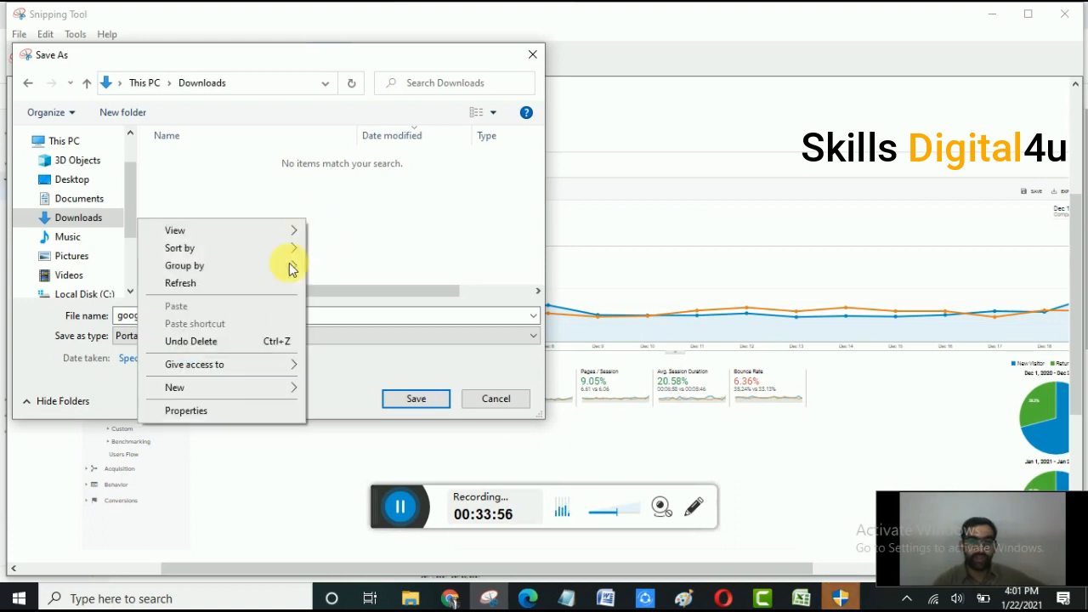
{"action": "mouse_move", "coordinate": [232, 391]}
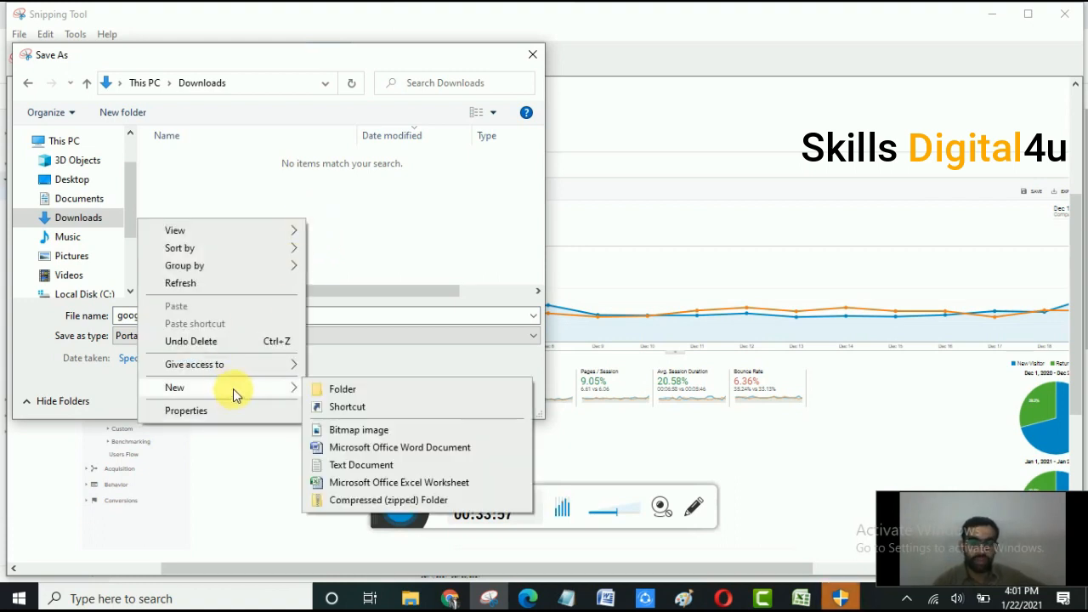
{"action": "left_click", "coordinate": [330, 388]}
{"action": "type", "text": "new report"}
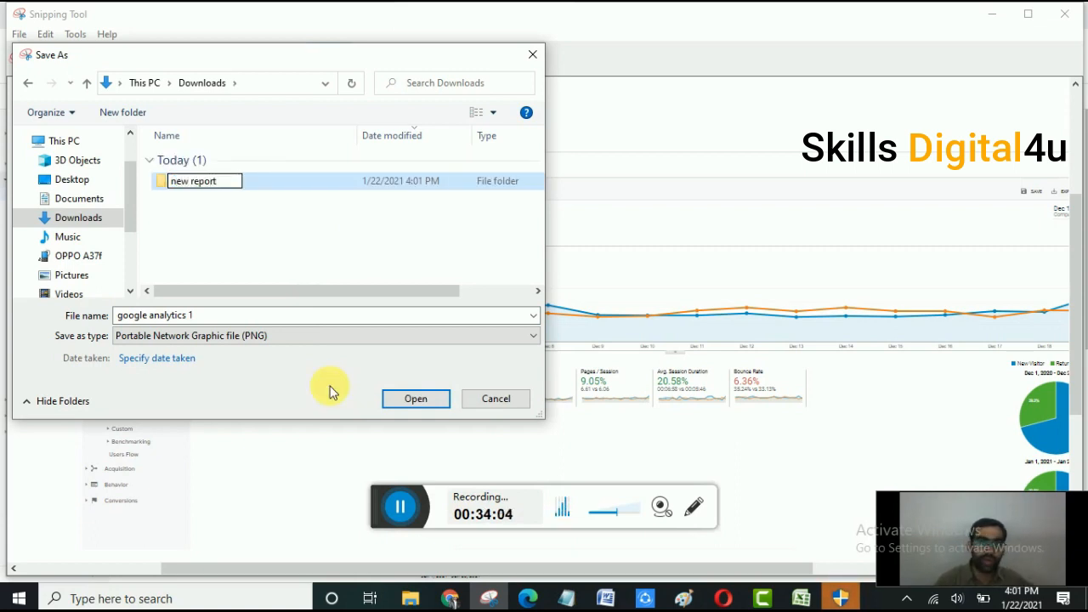
{"action": "key", "text": "Return"}
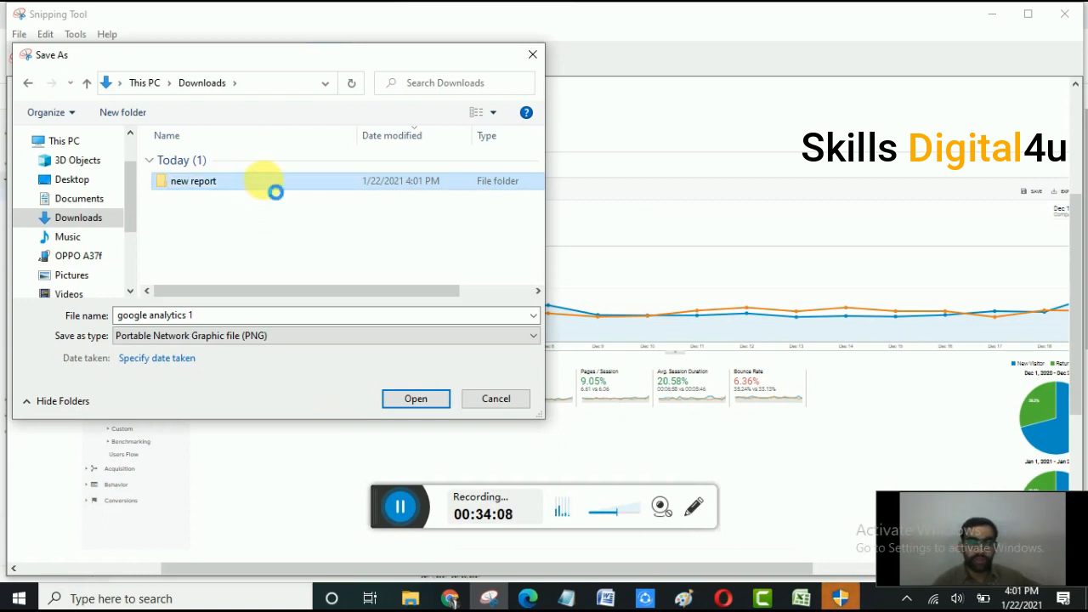
{"action": "double_click", "coordinate": [276, 192]}
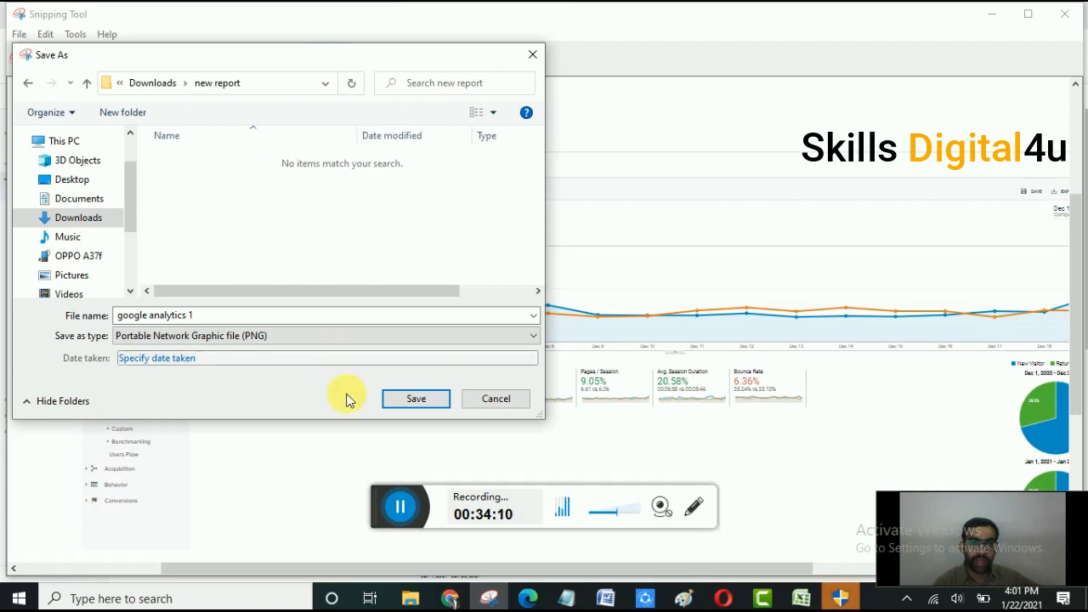
Save the snip as "google analytics 1" in the "new report" folder and close the Snipping Tool.
{"action": "left_click", "coordinate": [417, 397]}
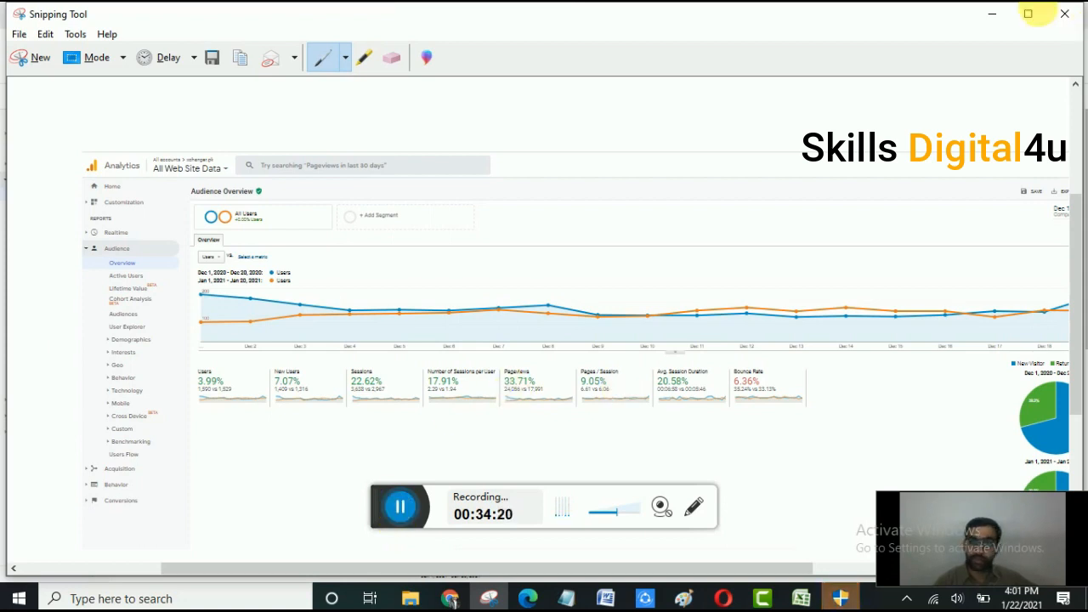
{"action": "left_click", "coordinate": [1059, 17]}
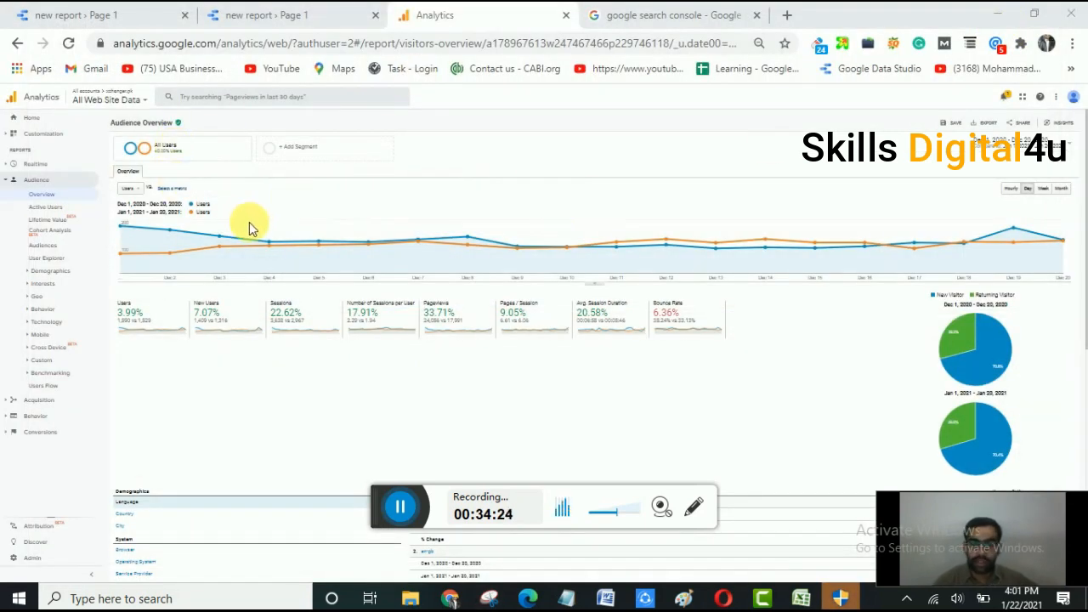
Enlarge the Google Analytics page and open the Overview report of the Acquisition section.
{"action": "mouse_move", "coordinate": [249, 221]}
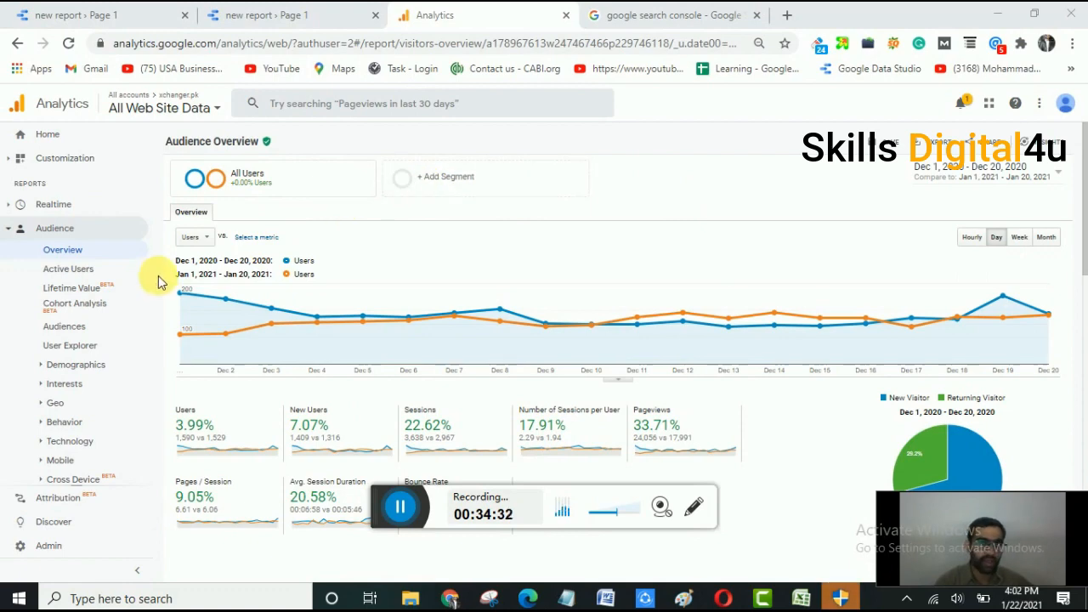
{"action": "scroll", "coordinate": [93, 339], "scroll_direction": "down", "scroll_amount": 2}
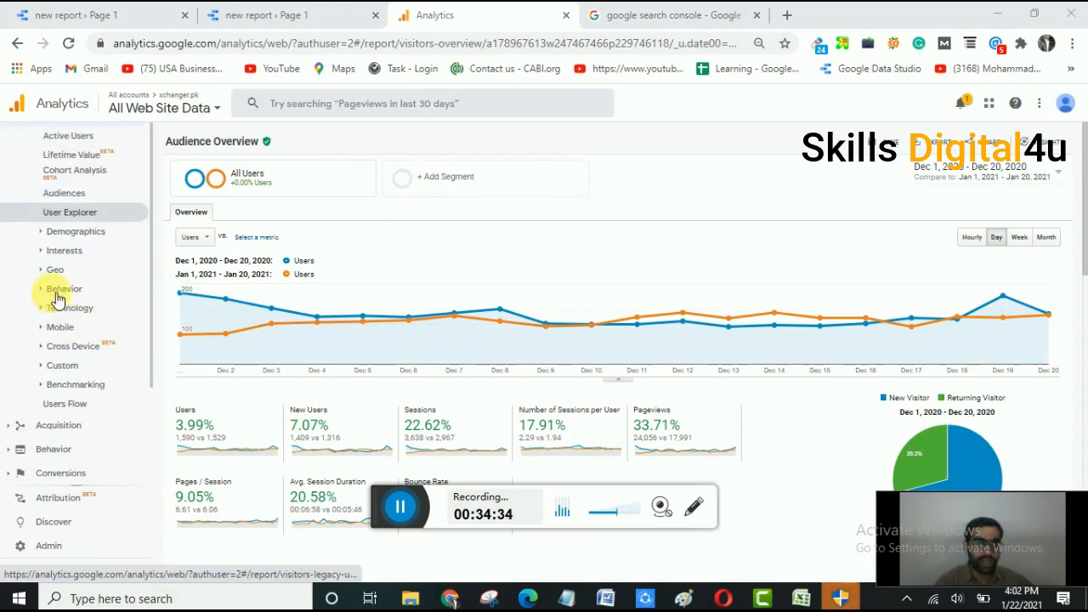
{"action": "scroll", "coordinate": [33, 188], "scroll_direction": "up", "scroll_amount": 2}
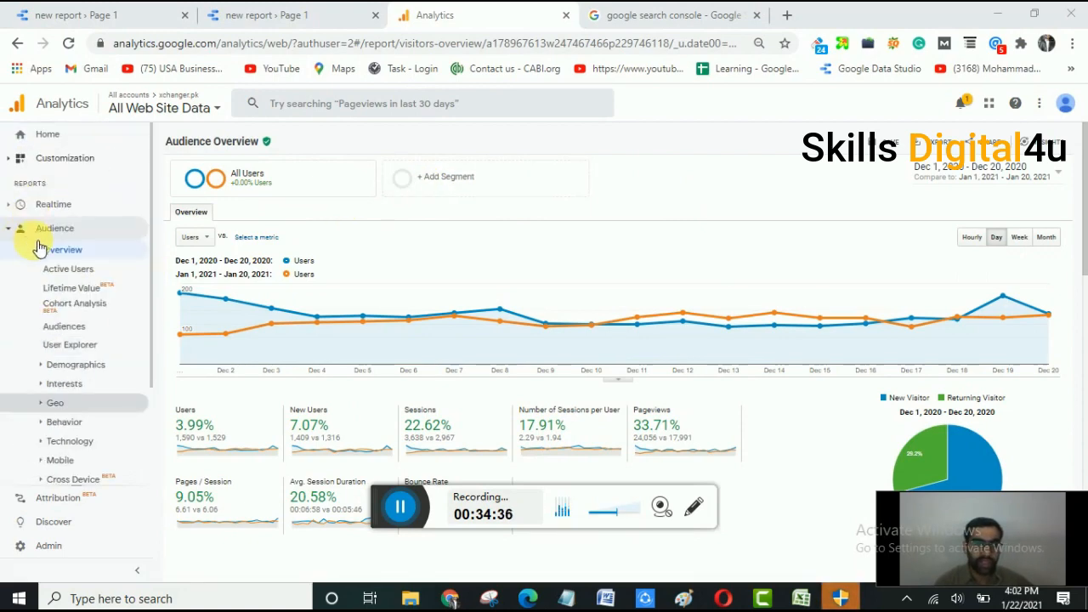
{"action": "scroll", "coordinate": [17, 340], "scroll_direction": "down", "scroll_amount": 2}
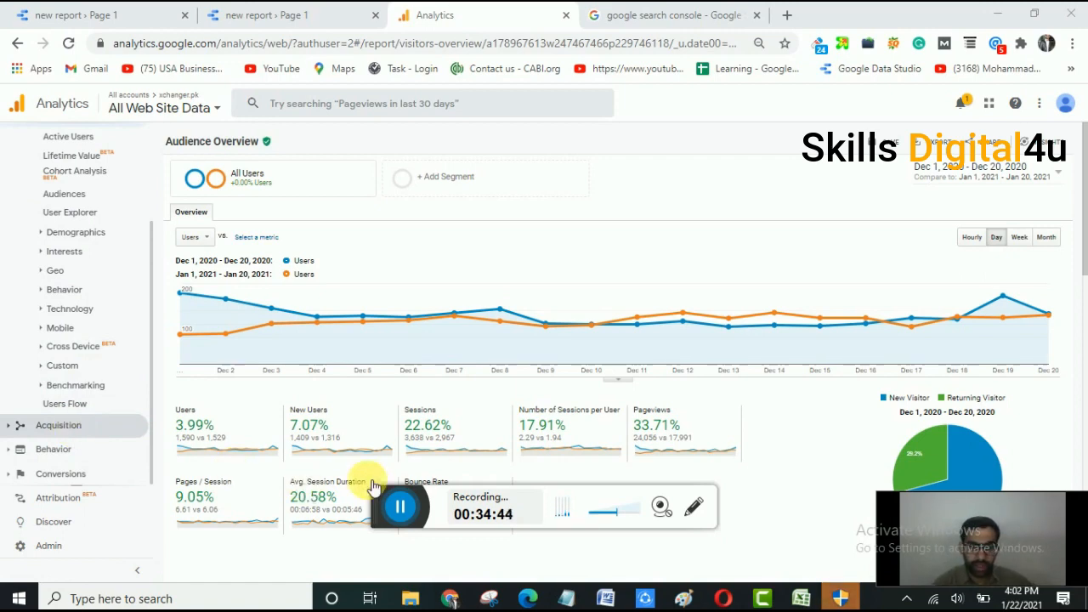
{"action": "key", "text": "ctrl+plus"}
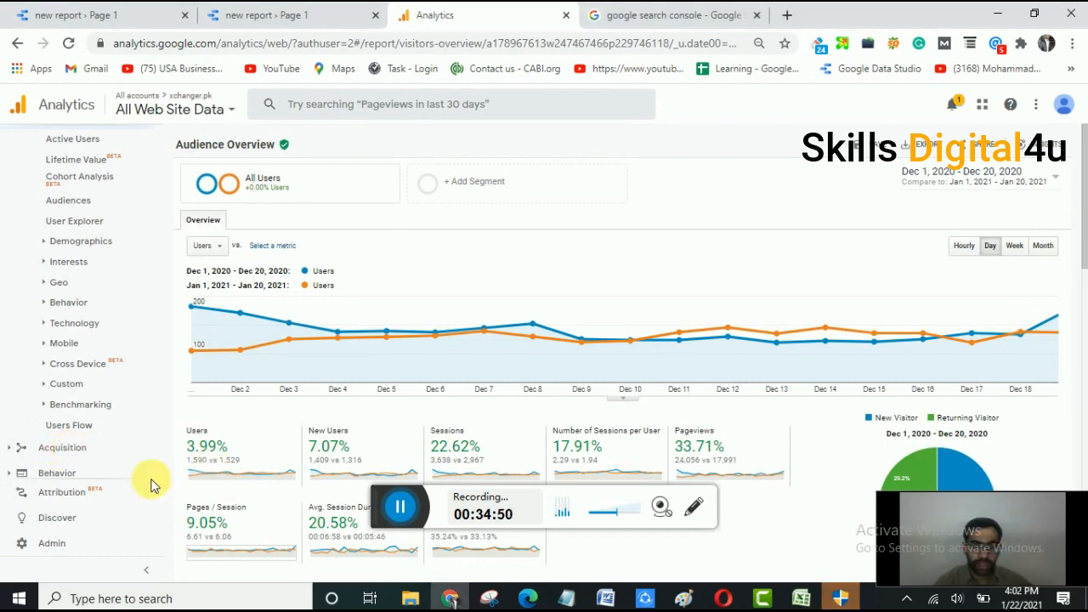
{"action": "key", "text": "ctrl+plus"}
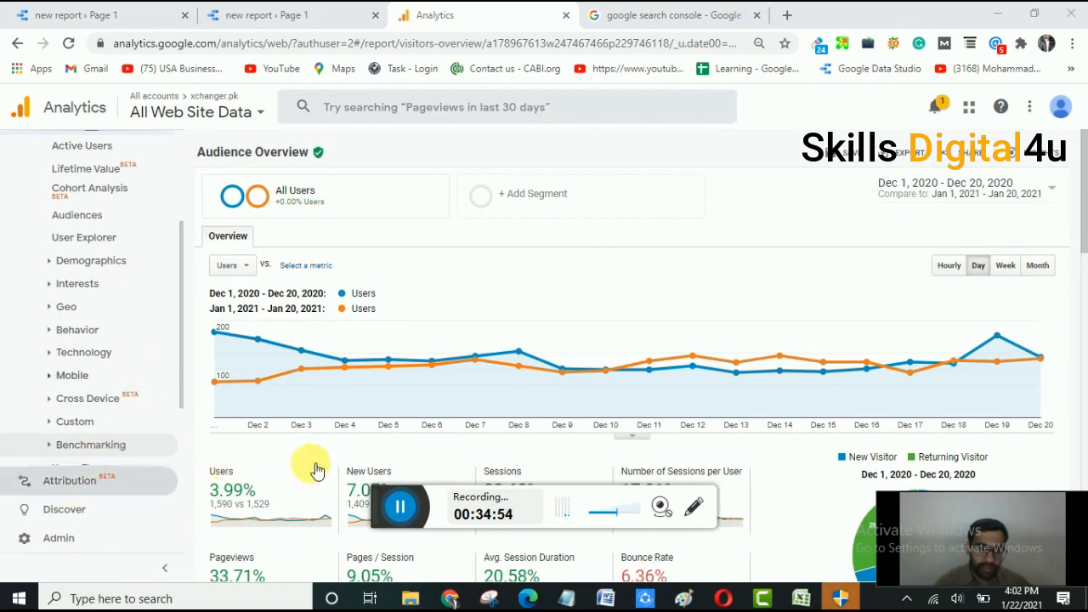
{"action": "scroll", "coordinate": [144, 436], "scroll_direction": "down", "scroll_amount": 2}
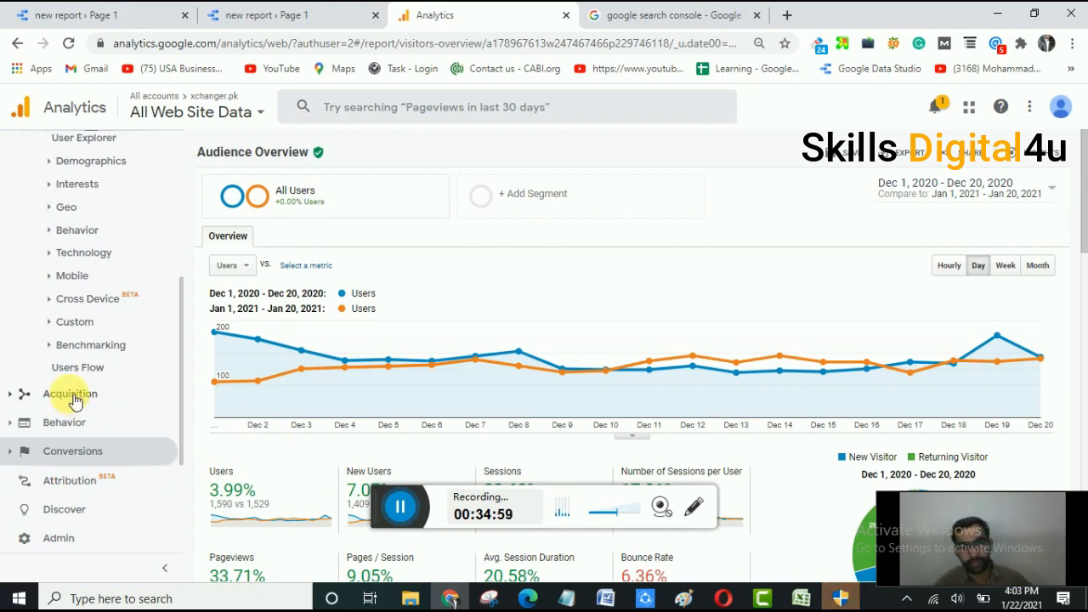
{"action": "left_click", "coordinate": [400, 507]}
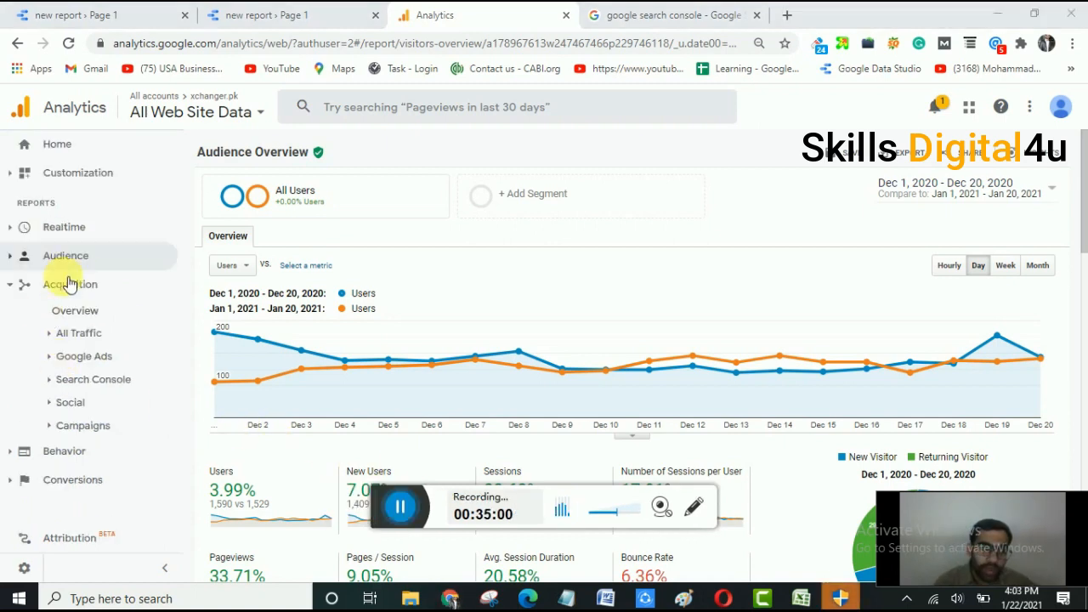
{"action": "left_click", "coordinate": [95, 317]}
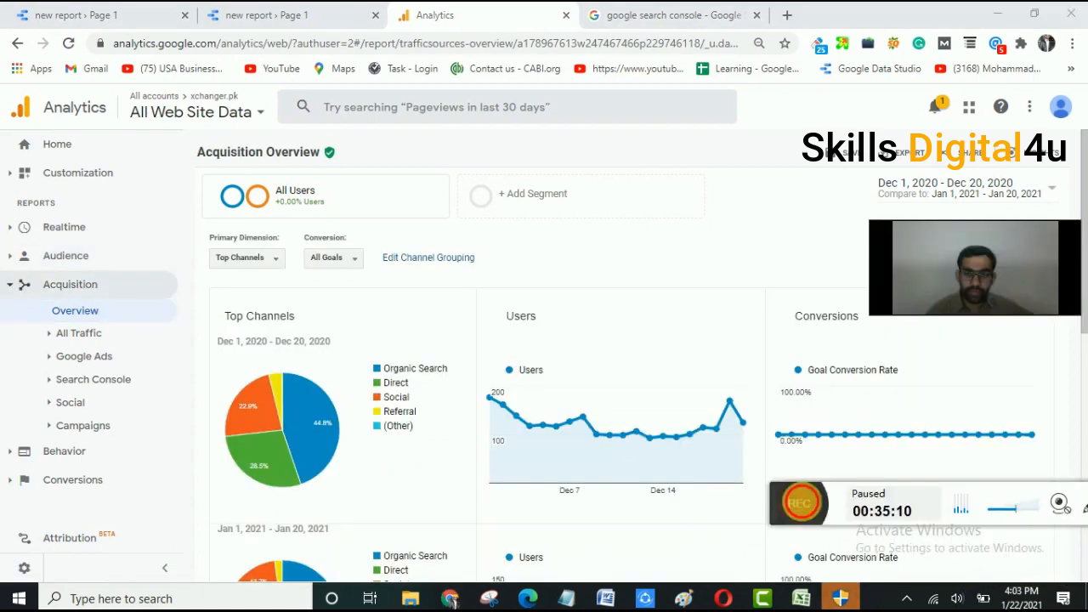
Capture a Snipping Tool snip of the Acquisition Overview from the Analytics header down, including the Top Channels and Users charts for both periods.
{"action": "scroll", "coordinate": [641, 367], "scroll_direction": "down", "scroll_amount": 2}
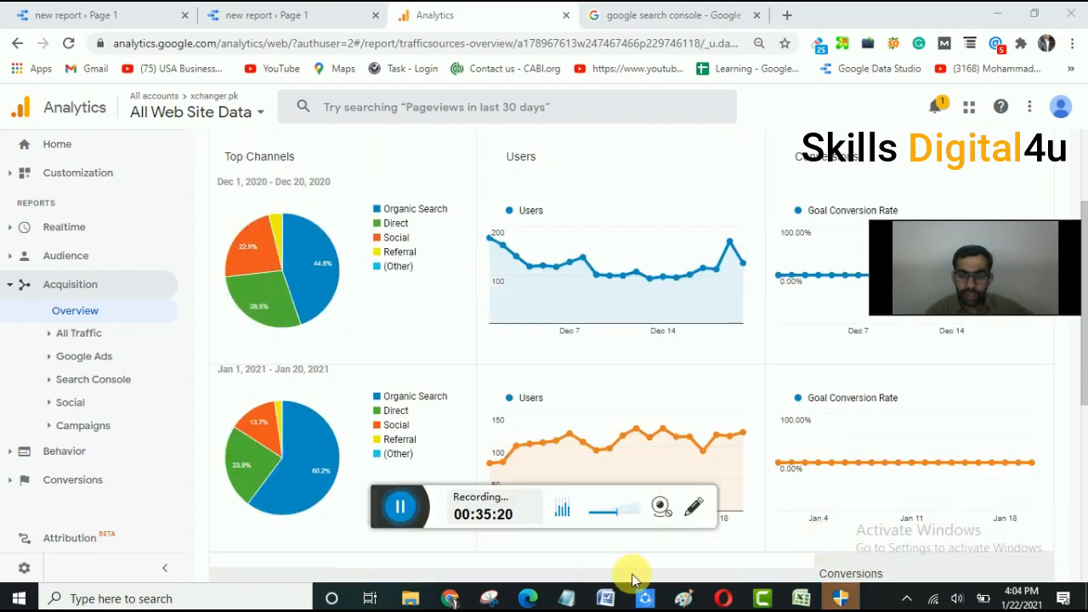
{"action": "left_click_drag", "start_coordinate": [412, 508], "coordinate": [834, 484]}
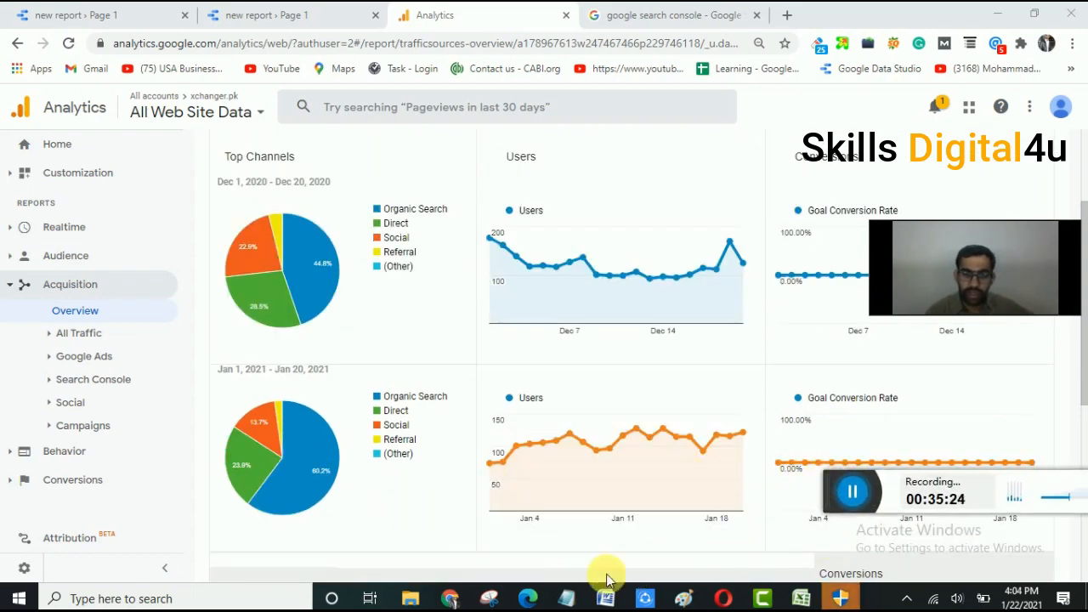
{"action": "left_click", "coordinate": [490, 601]}
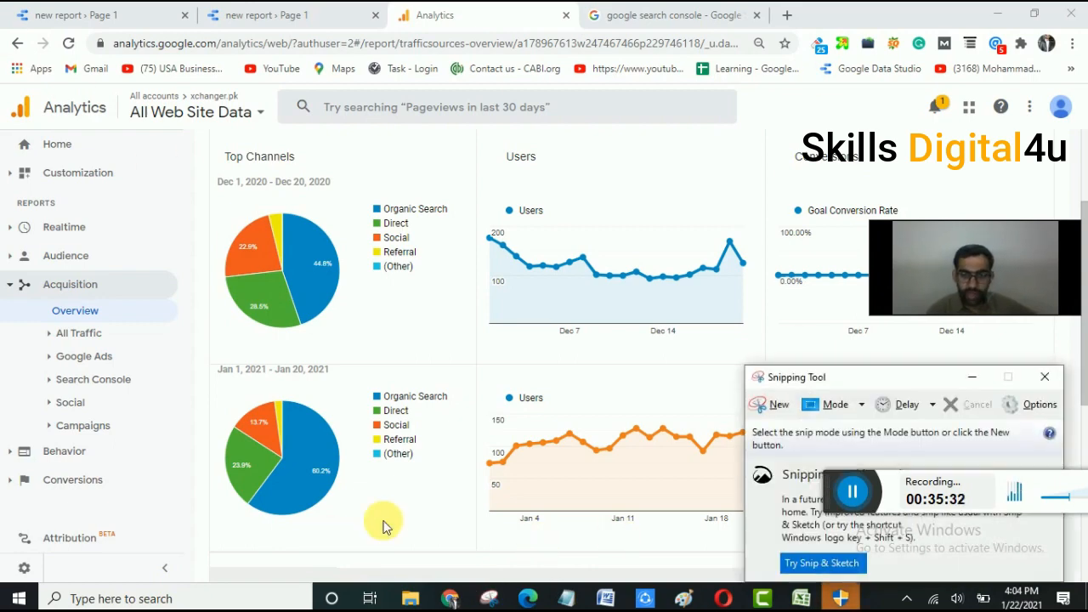
{"action": "left_click", "coordinate": [770, 401]}
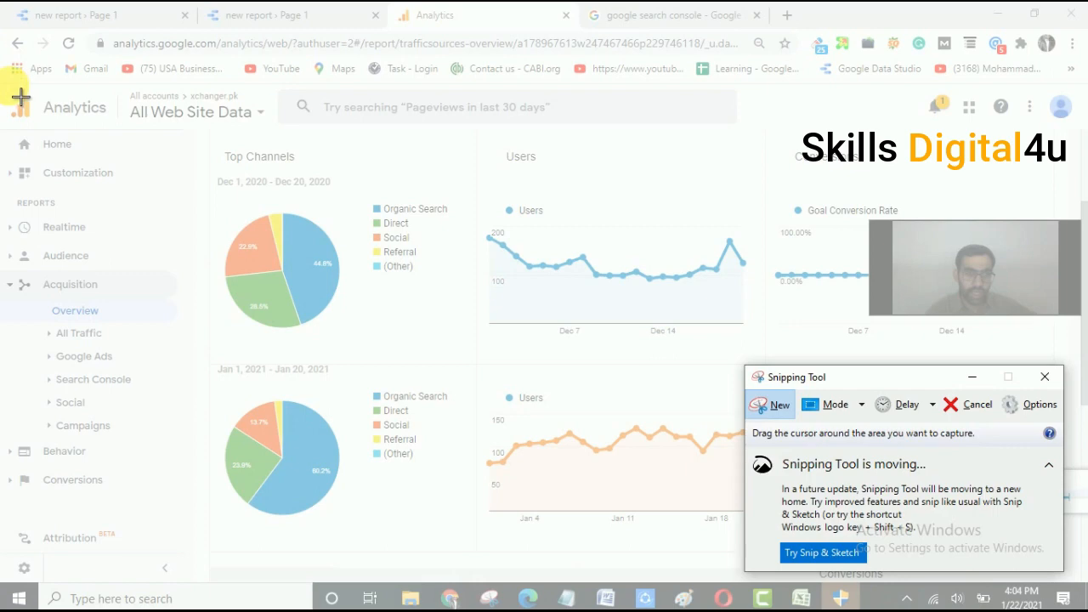
{"action": "left_click_drag", "start_coordinate": [5, 86], "coordinate": [787, 576]}
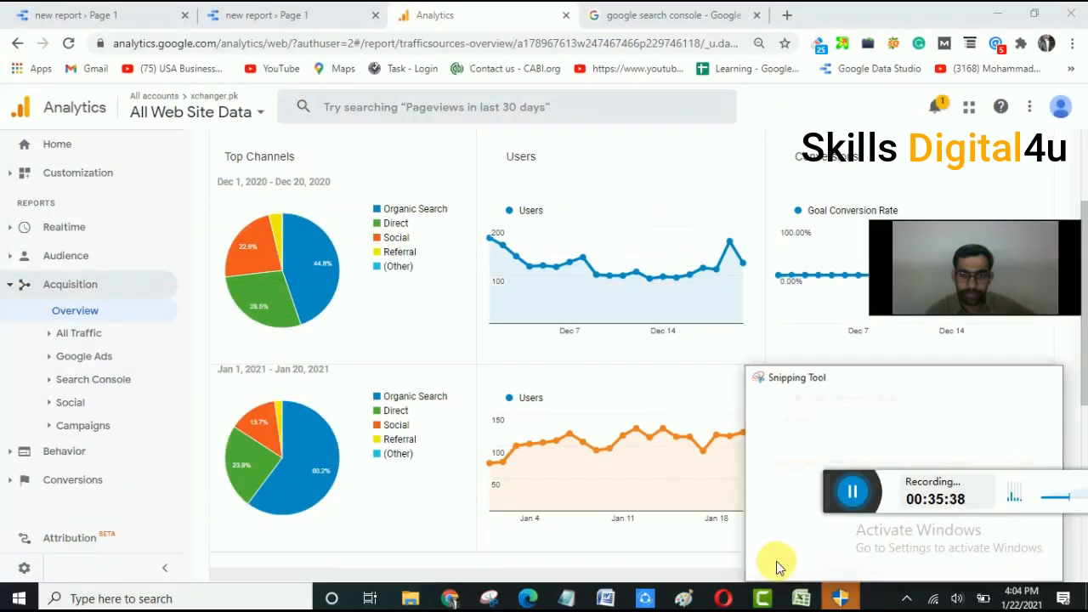
Save the snip as a PNG named "google ana 2" in the "new report" folder.
{"action": "left_click", "coordinate": [209, 57]}
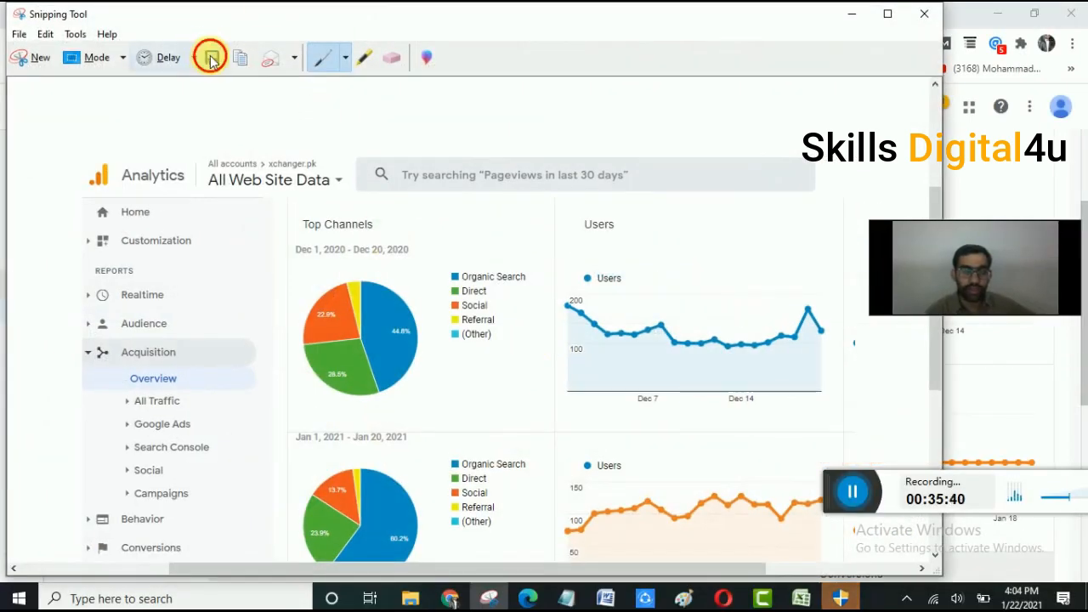
{"action": "left_click", "coordinate": [219, 320]}
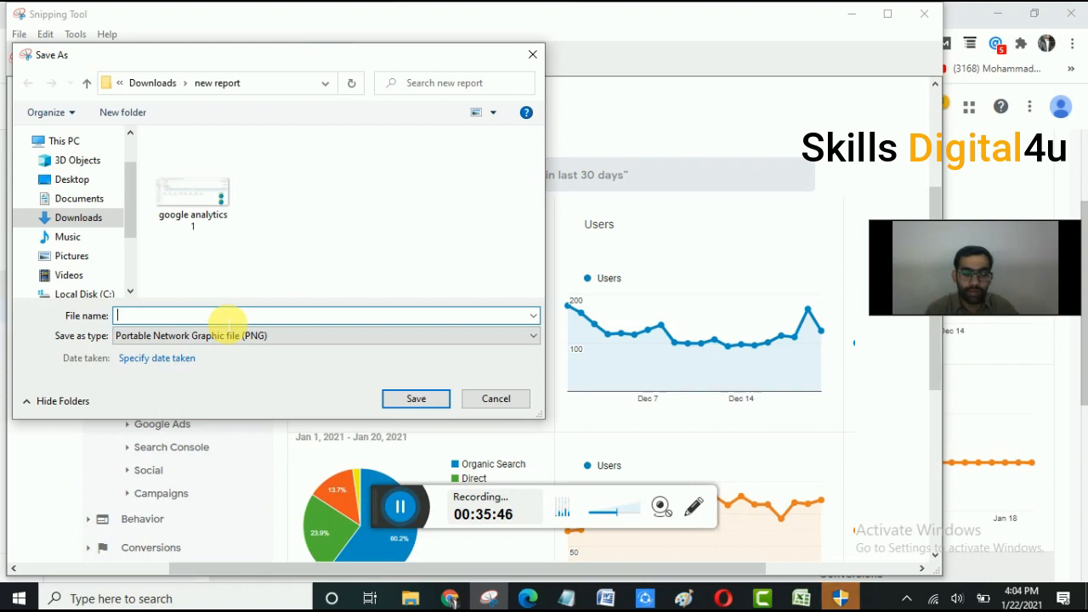
{"action": "type", "text": "google ana 2"}
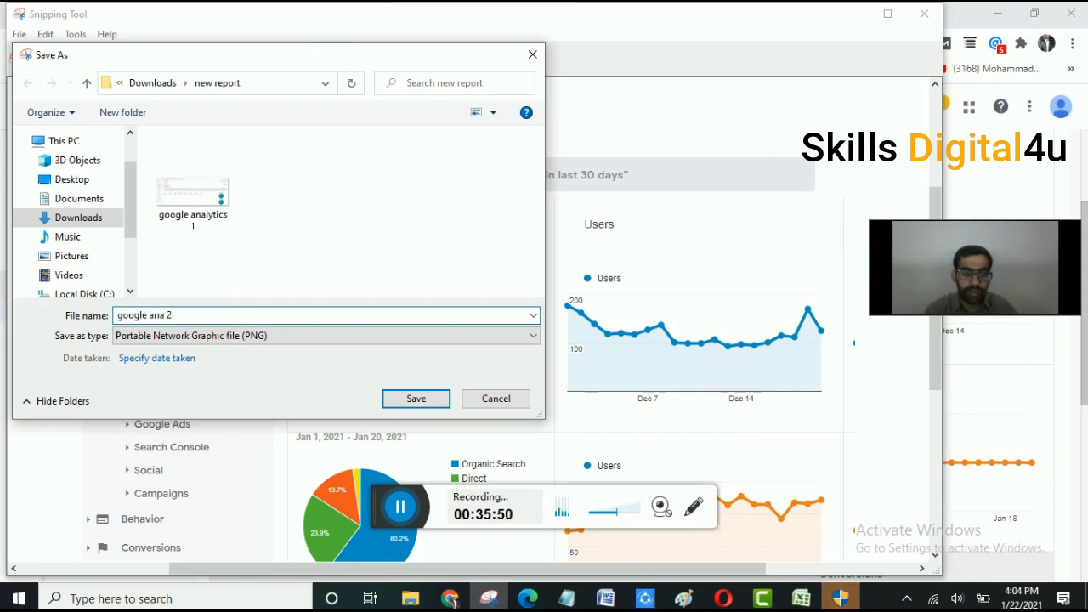
{"action": "left_click", "coordinate": [416, 398]}
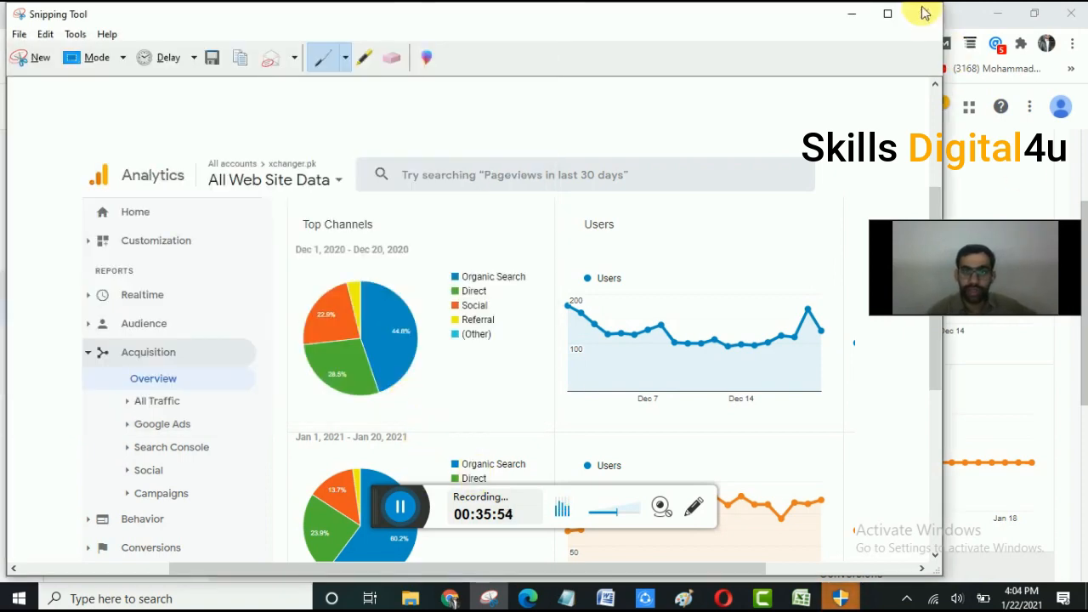
{"action": "scroll", "coordinate": [365, 286], "scroll_direction": "down", "scroll_amount": 4}
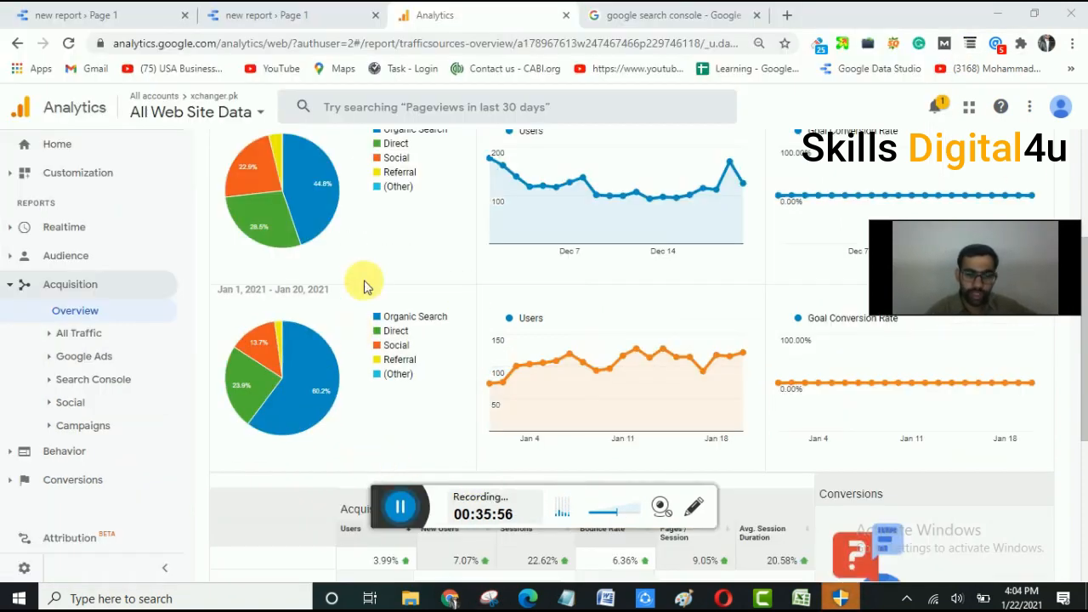
{"action": "scroll", "coordinate": [387, 264], "scroll_direction": "down", "scroll_amount": 2}
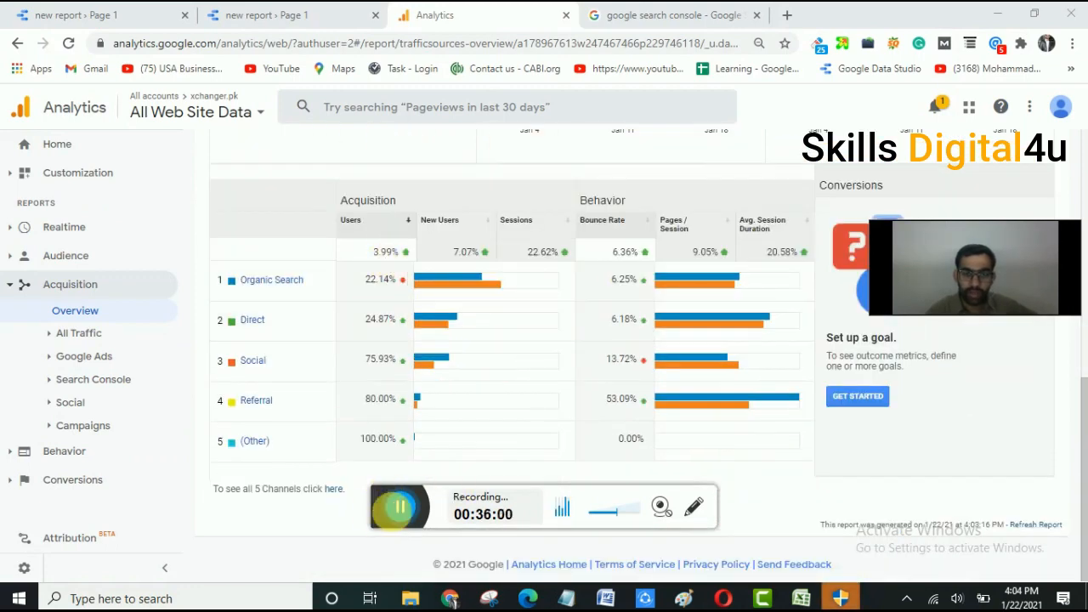
{"action": "left_click_drag", "start_coordinate": [396, 504], "coordinate": [745, 530]}
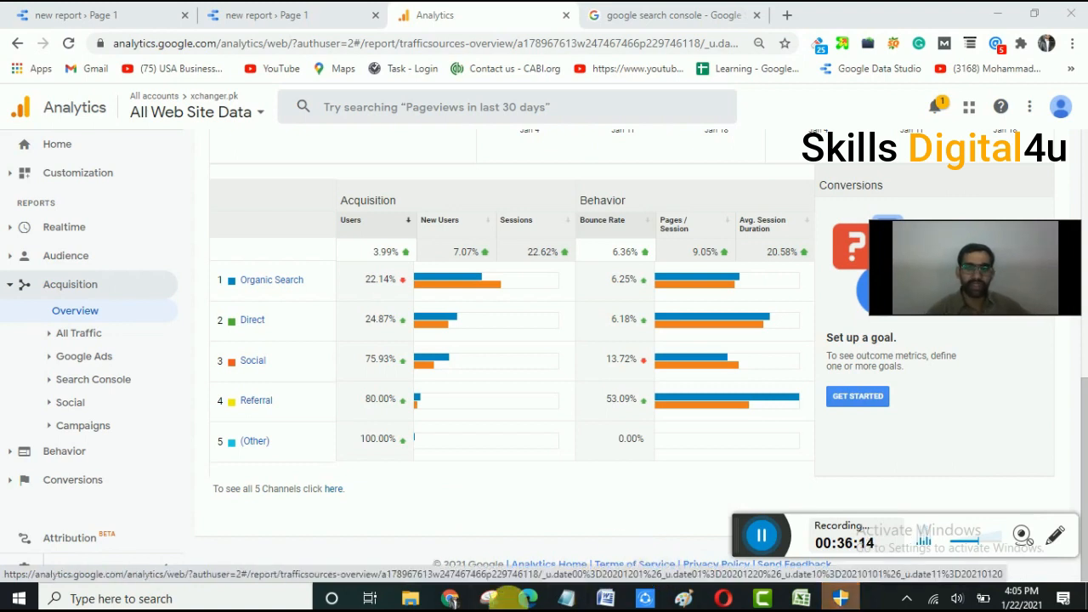
{"action": "left_click", "coordinate": [491, 594]}
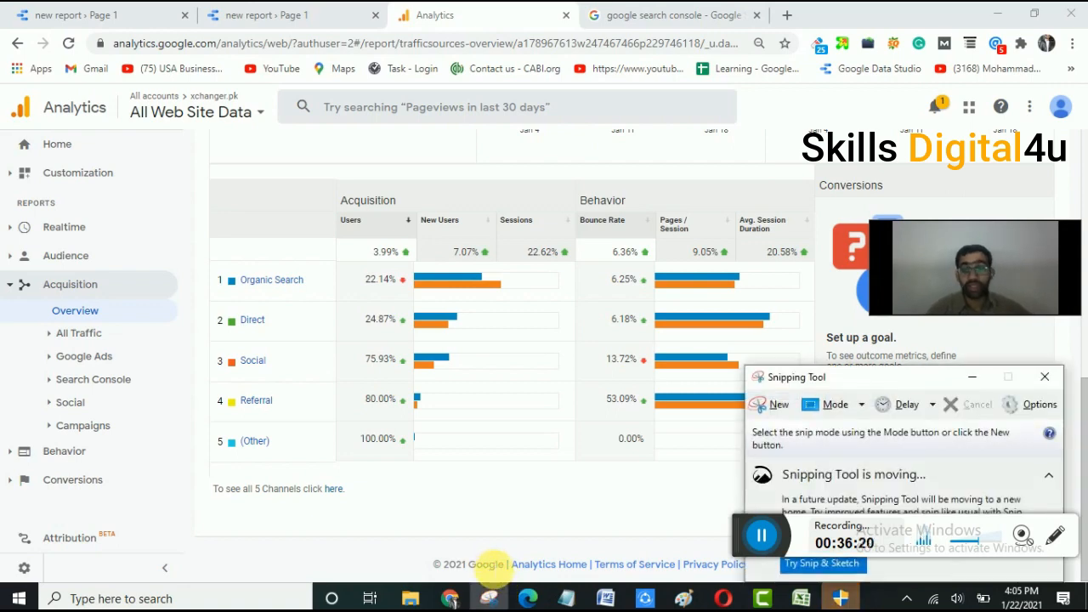
{"action": "left_click", "coordinate": [770, 399]}
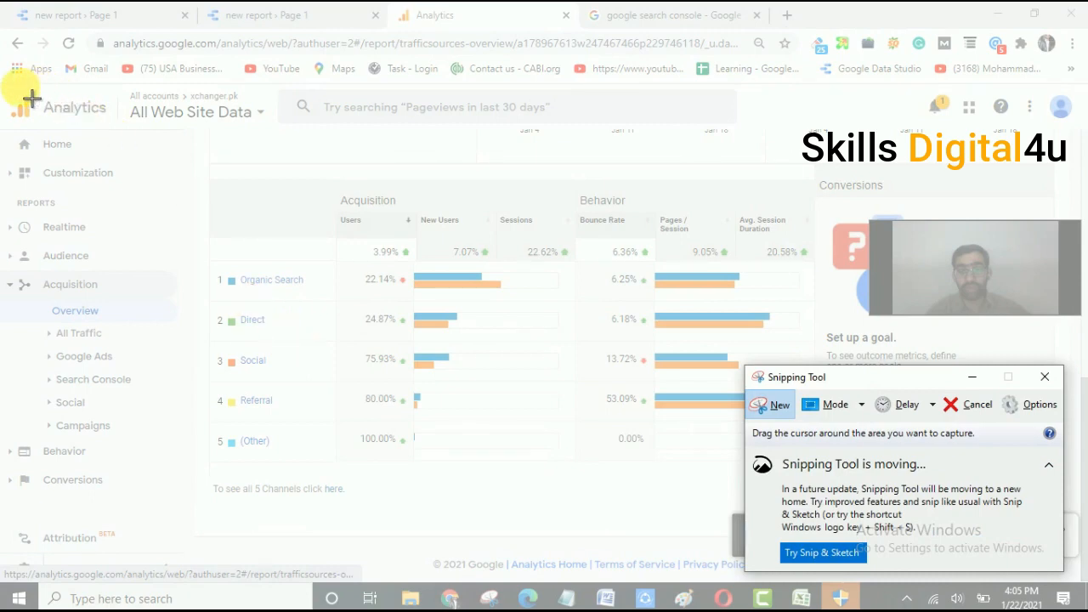
{"action": "left_click_drag", "start_coordinate": [2, 86], "coordinate": [827, 504]}
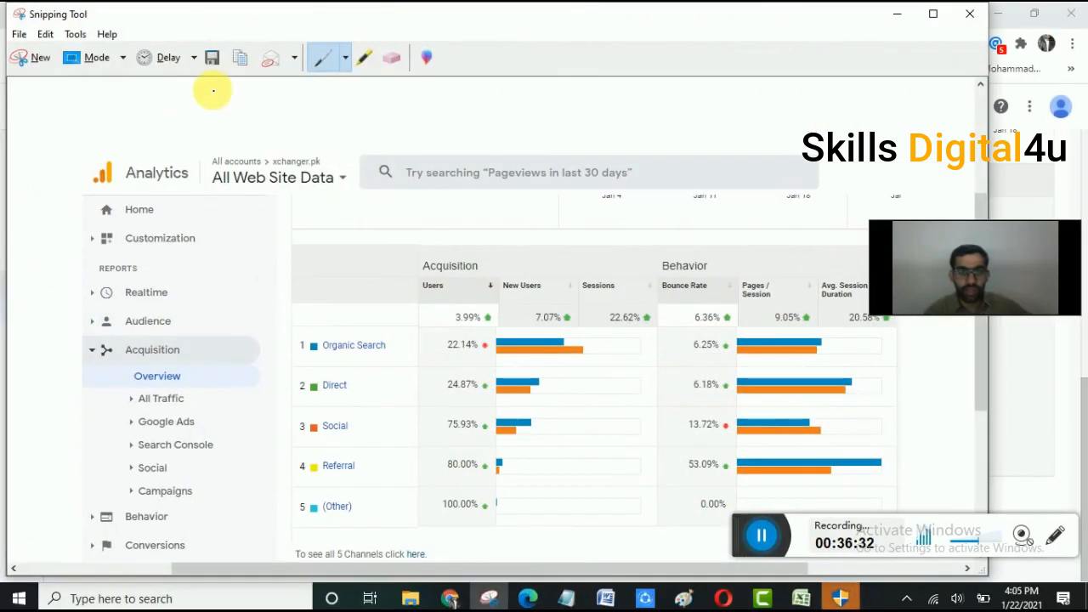
{"action": "left_click", "coordinate": [213, 58]}
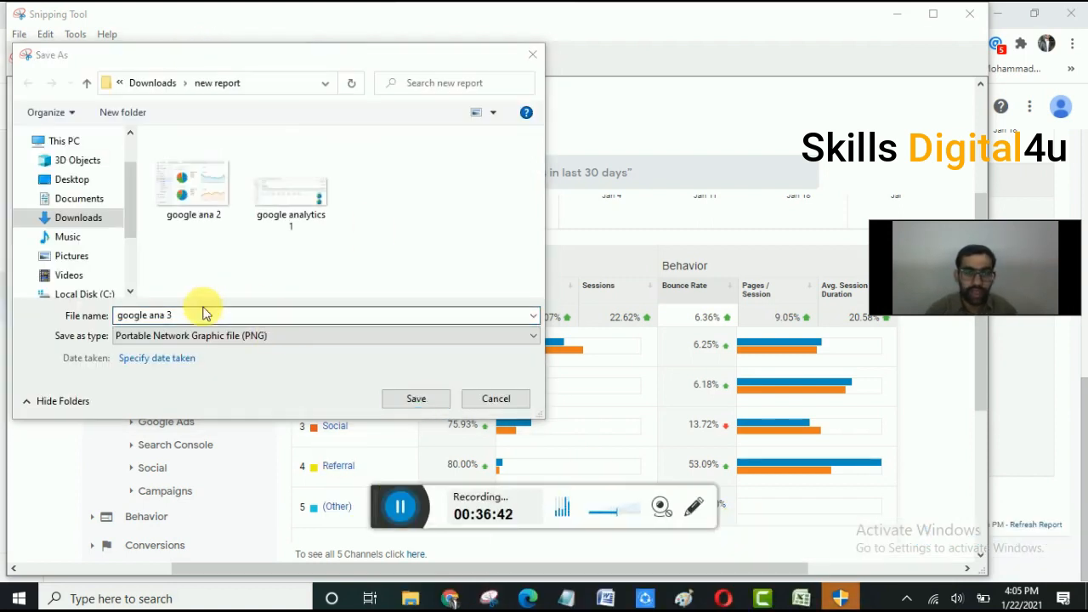
{"action": "left_click", "coordinate": [415, 398]}
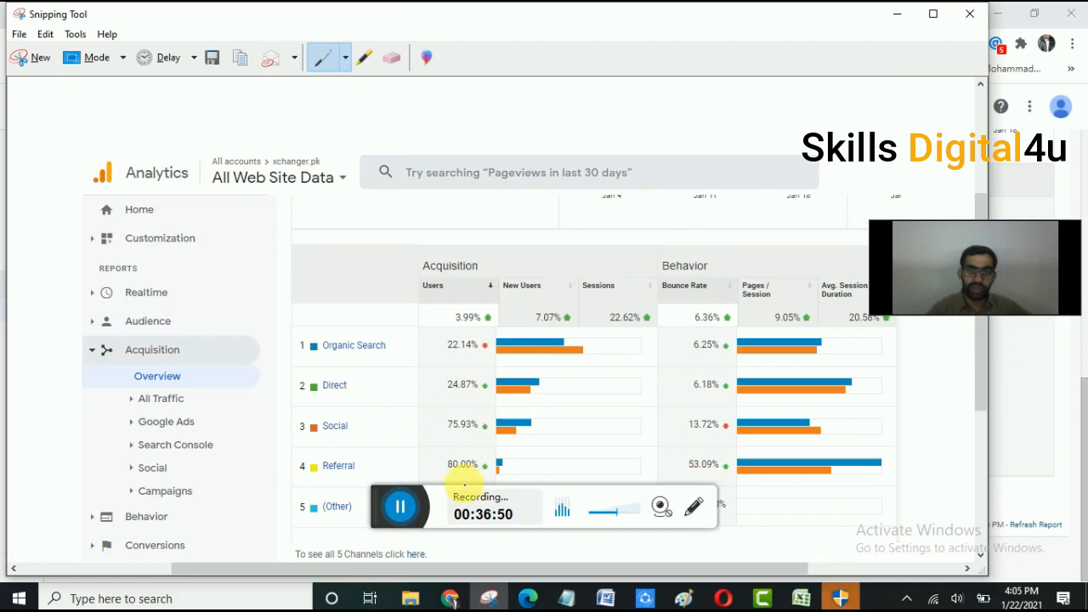
Switch to the Data Studio report "new report" and review its Audience Overview and Acquisition Overview sections on page 1.
{"action": "left_click", "coordinate": [399, 507]}
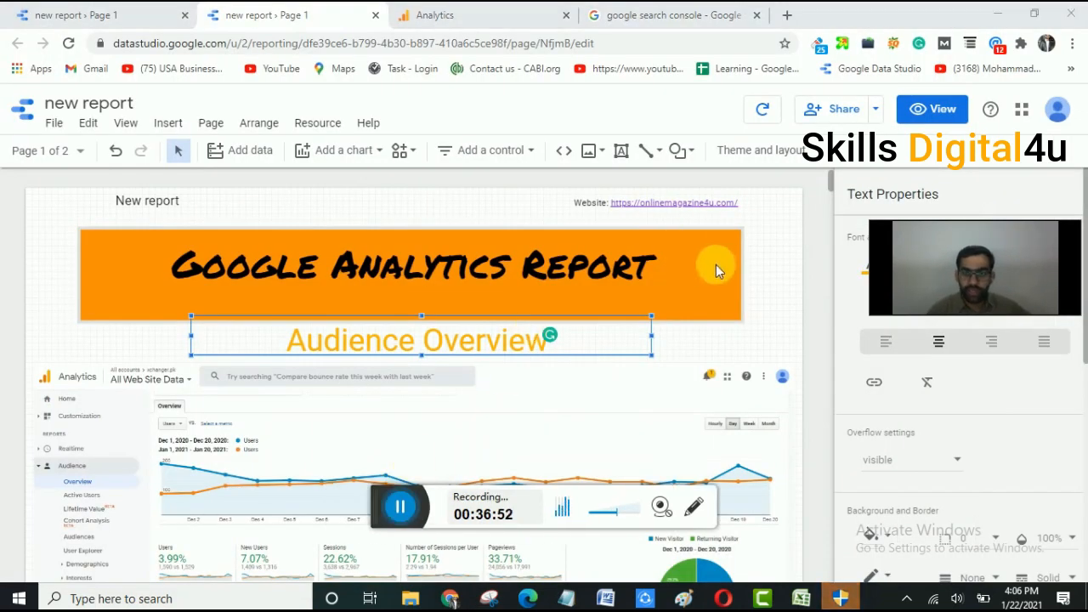
{"action": "scroll", "coordinate": [102, 359], "scroll_direction": "down", "scroll_amount": 1}
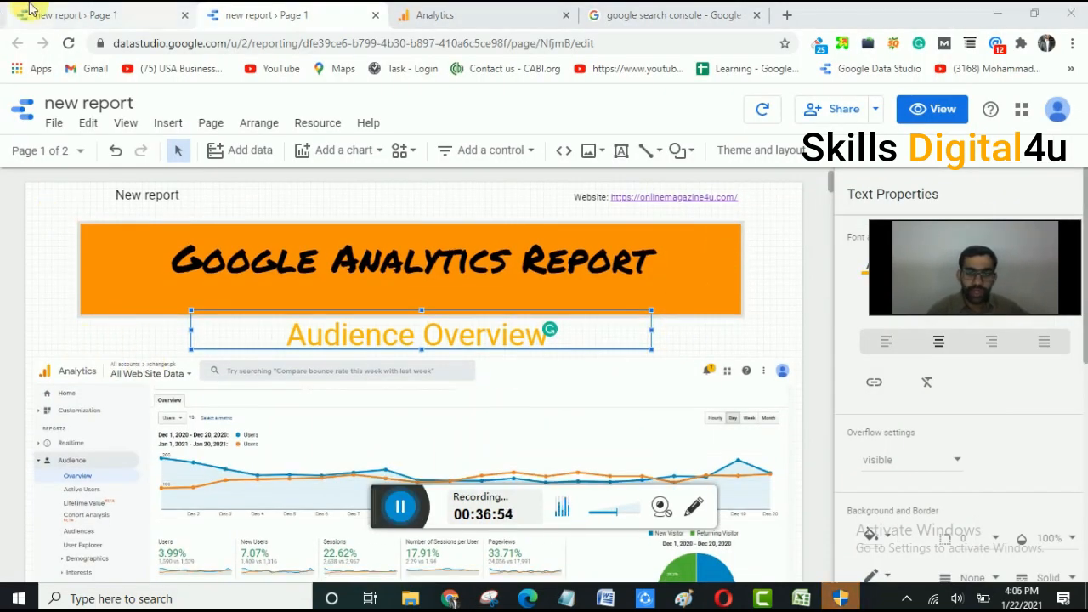
{"action": "scroll", "coordinate": [511, 232], "scroll_direction": "down", "scroll_amount": 2}
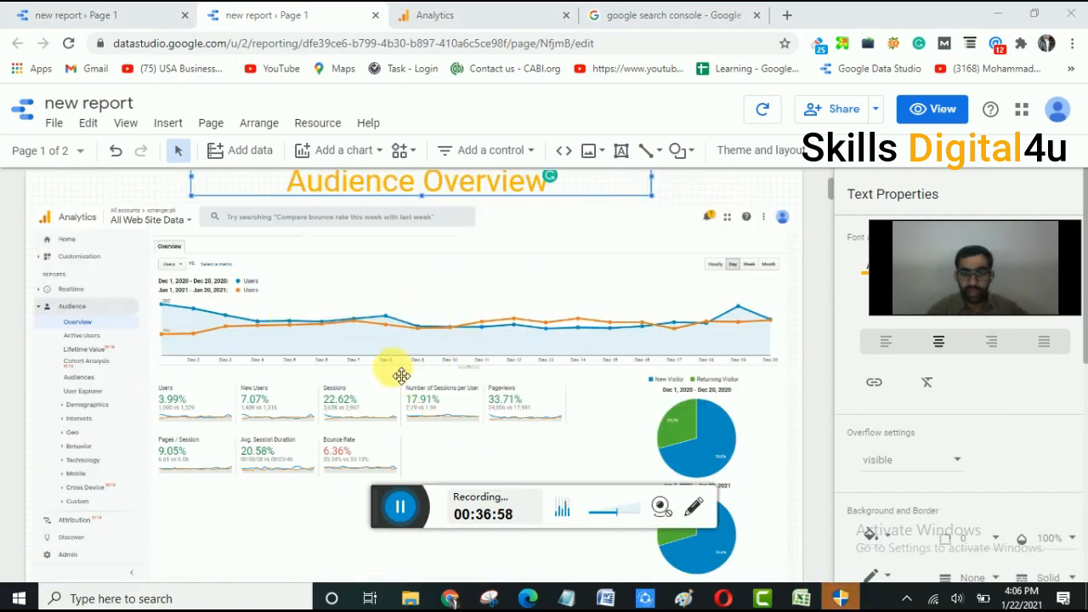
{"action": "scroll", "coordinate": [415, 344], "scroll_direction": "down", "scroll_amount": 3}
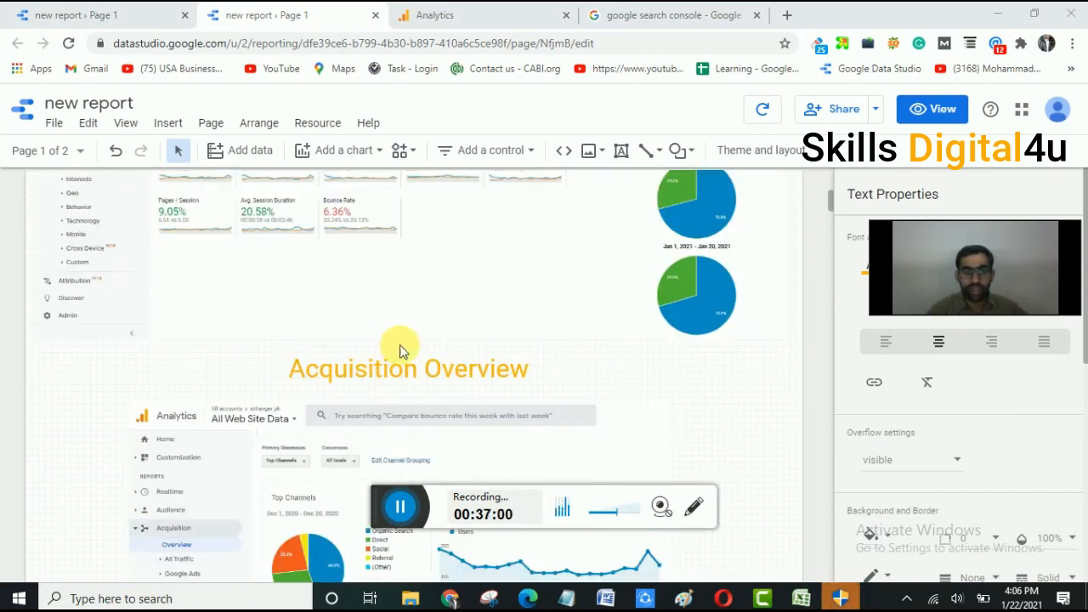
{"action": "scroll", "coordinate": [383, 336], "scroll_direction": "down", "scroll_amount": 2}
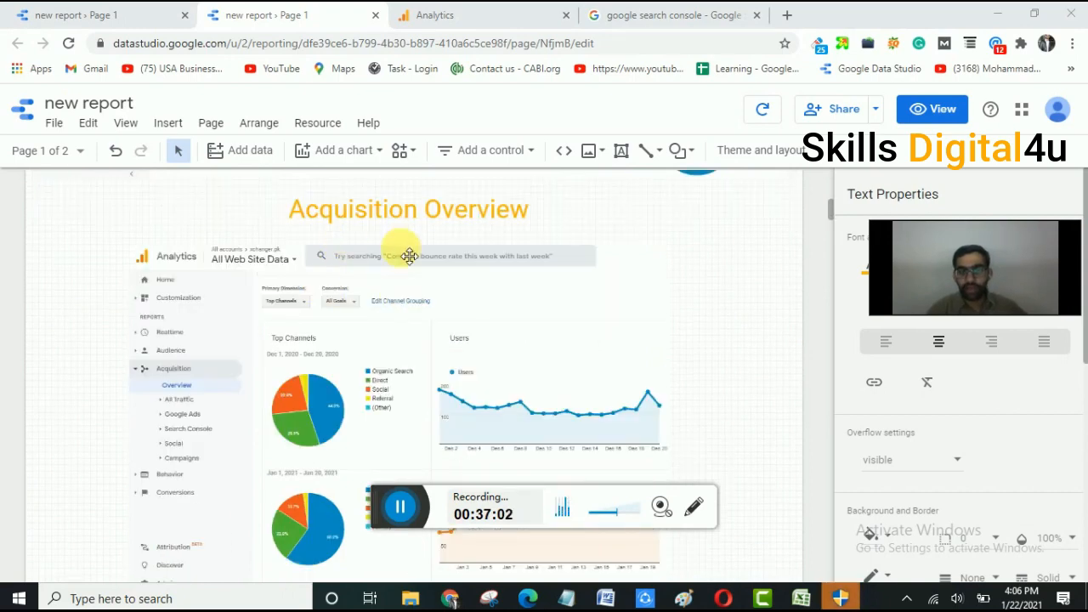
Review the report page from the Acquisition Overview down through the Google Search Console Report section.
{"action": "scroll", "coordinate": [398, 357], "scroll_direction": "down", "scroll_amount": 2}
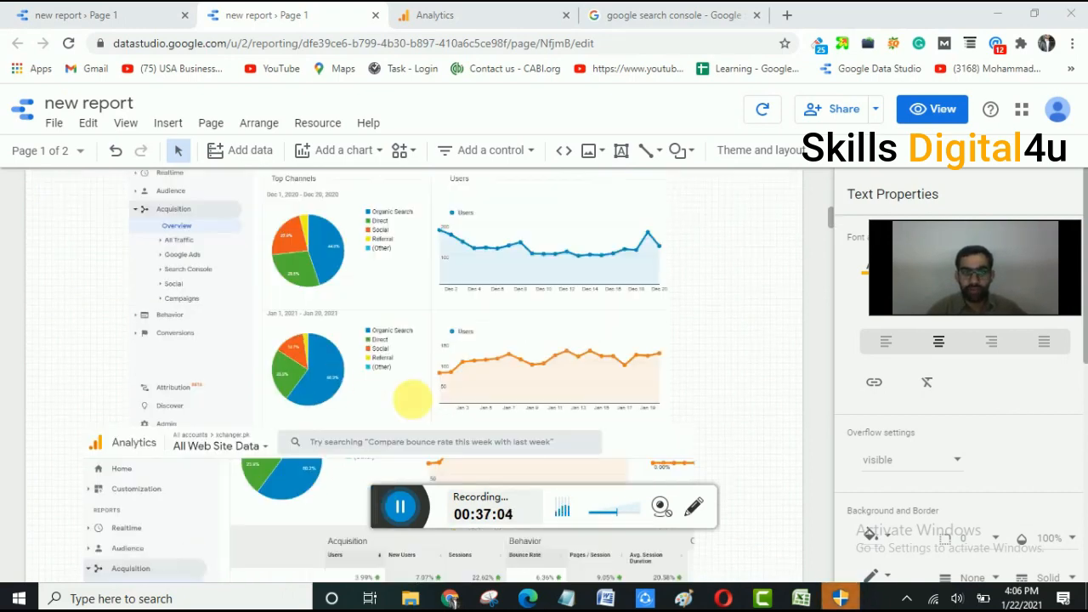
{"action": "left_click", "coordinate": [403, 508]}
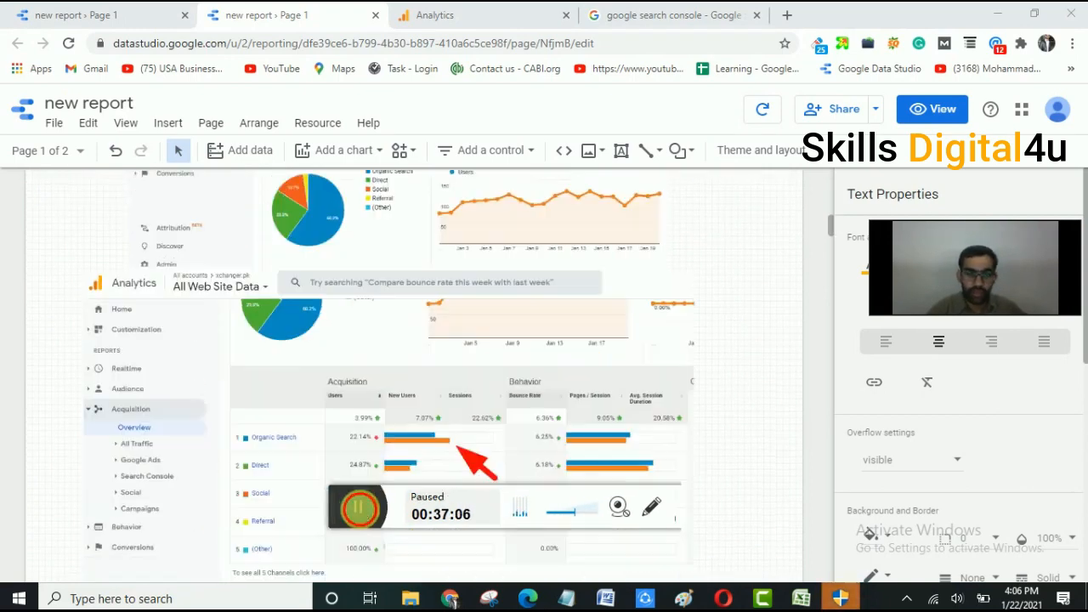
{"action": "left_click", "coordinate": [358, 508]}
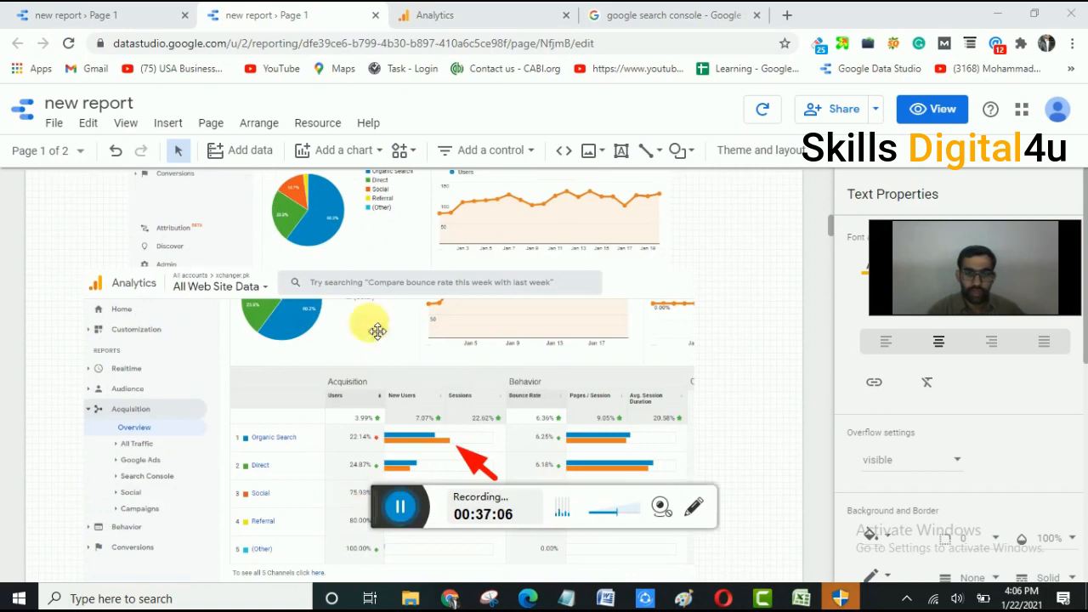
{"action": "scroll", "coordinate": [374, 341], "scroll_direction": "down", "scroll_amount": 1}
{"action": "scroll", "coordinate": [374, 362], "scroll_direction": "down", "scroll_amount": 3}
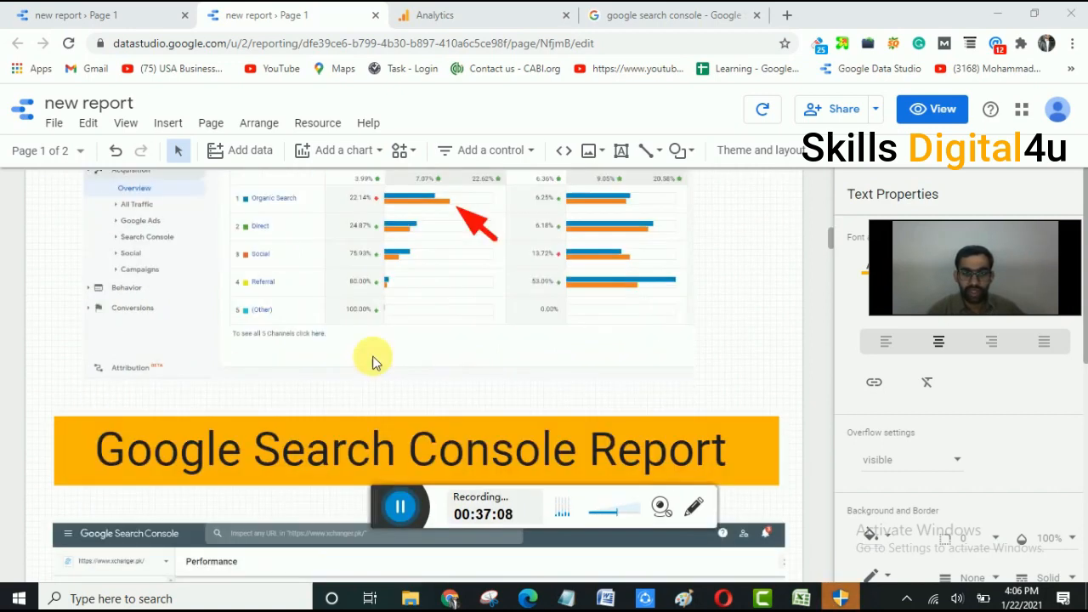
{"action": "scroll", "coordinate": [364, 323], "scroll_direction": "down", "scroll_amount": 2}
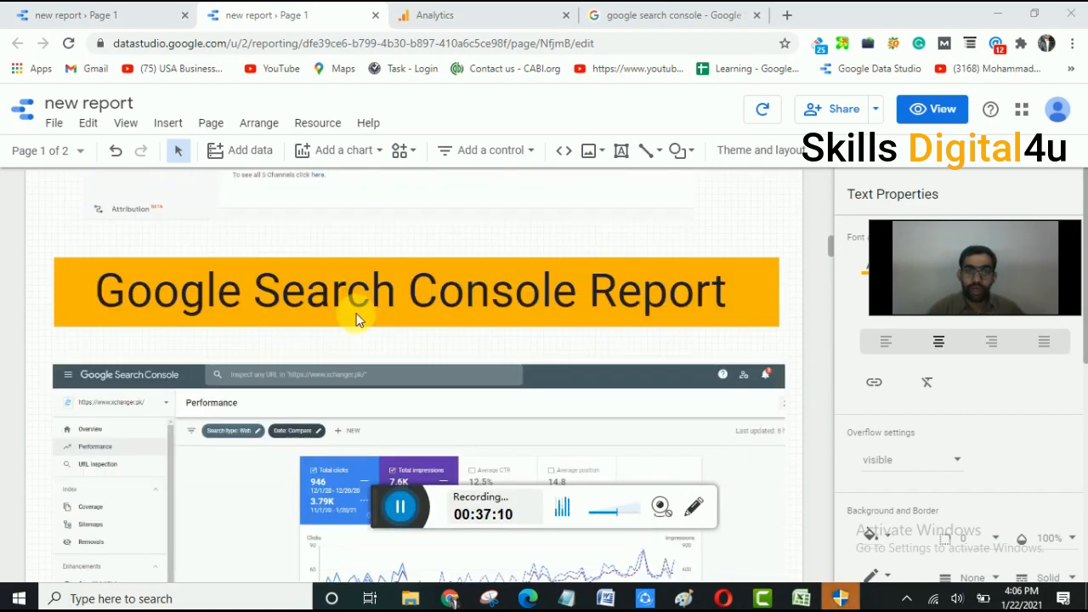
{"action": "scroll", "coordinate": [352, 311], "scroll_direction": "down", "scroll_amount": 2}
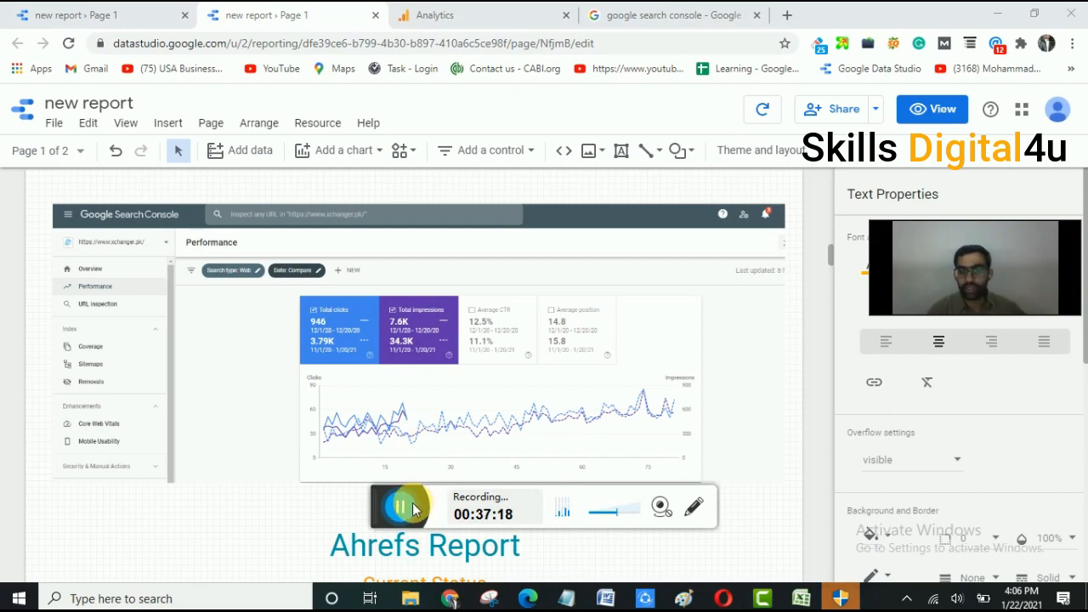
Close the Analytics page and start Google Search Console from the "Google Search Console Tools" search result.
{"action": "left_click", "coordinate": [460, 8]}
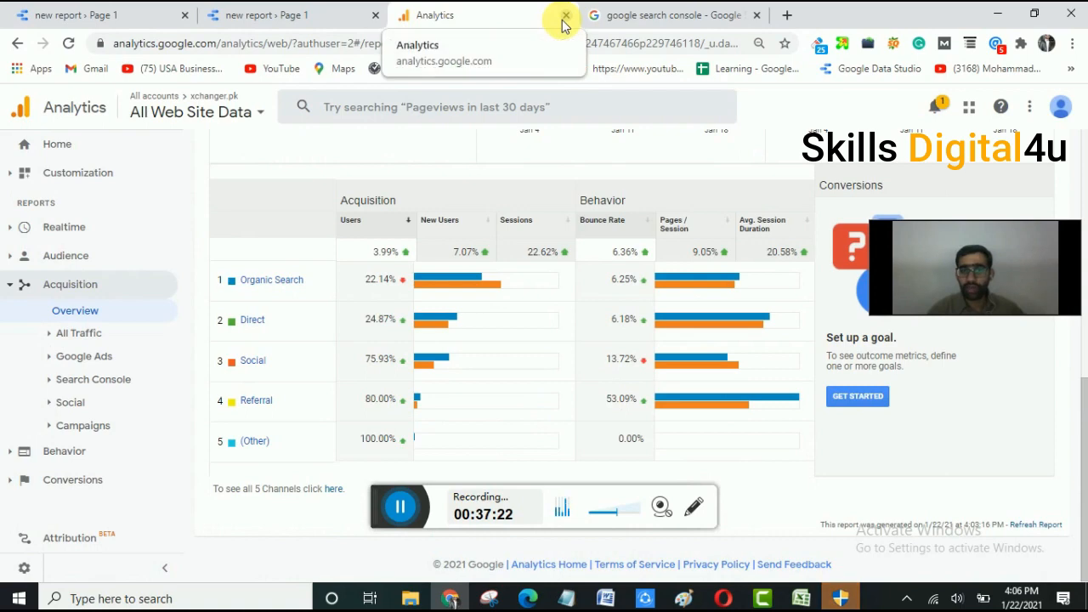
{"action": "left_click", "coordinate": [566, 16]}
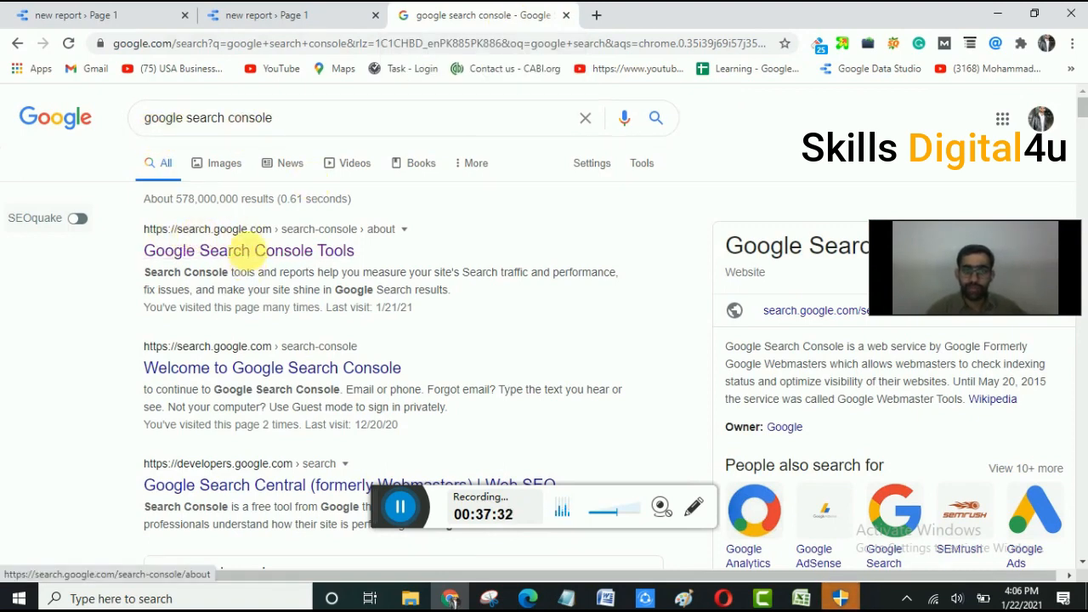
{"action": "left_click", "coordinate": [255, 253]}
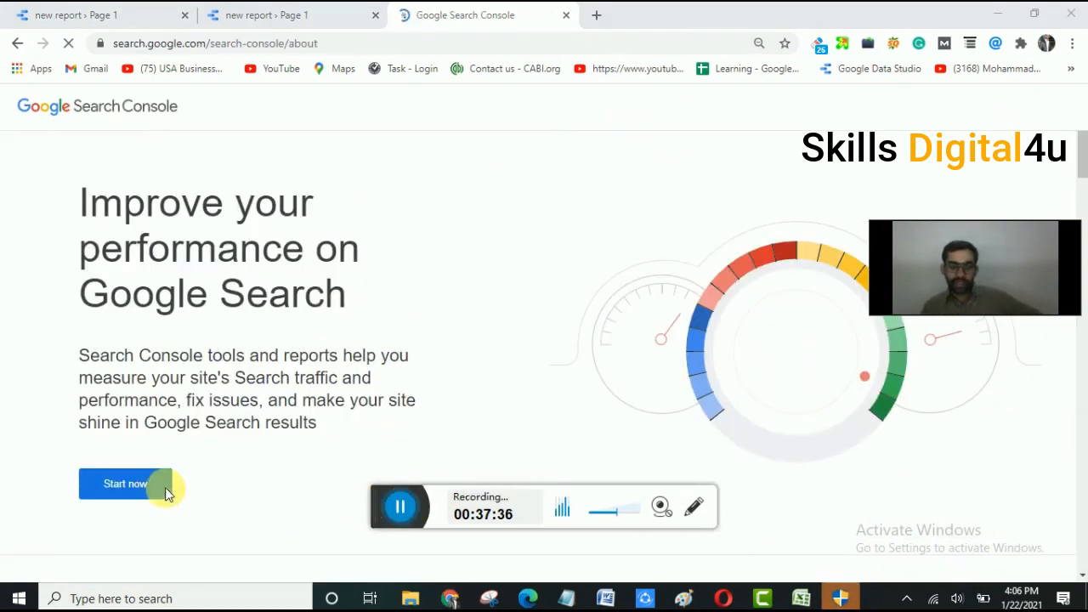
{"action": "left_click", "coordinate": [148, 486]}
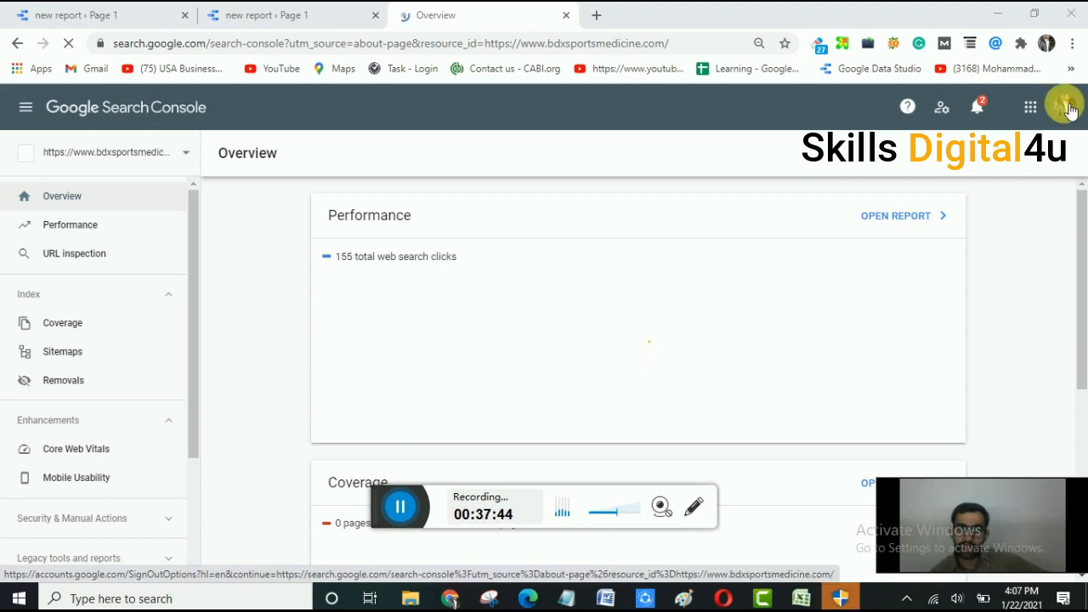
Switch Search Console to the Google account that manages the xchanger.pk site.
{"action": "left_click", "coordinate": [1064, 106]}
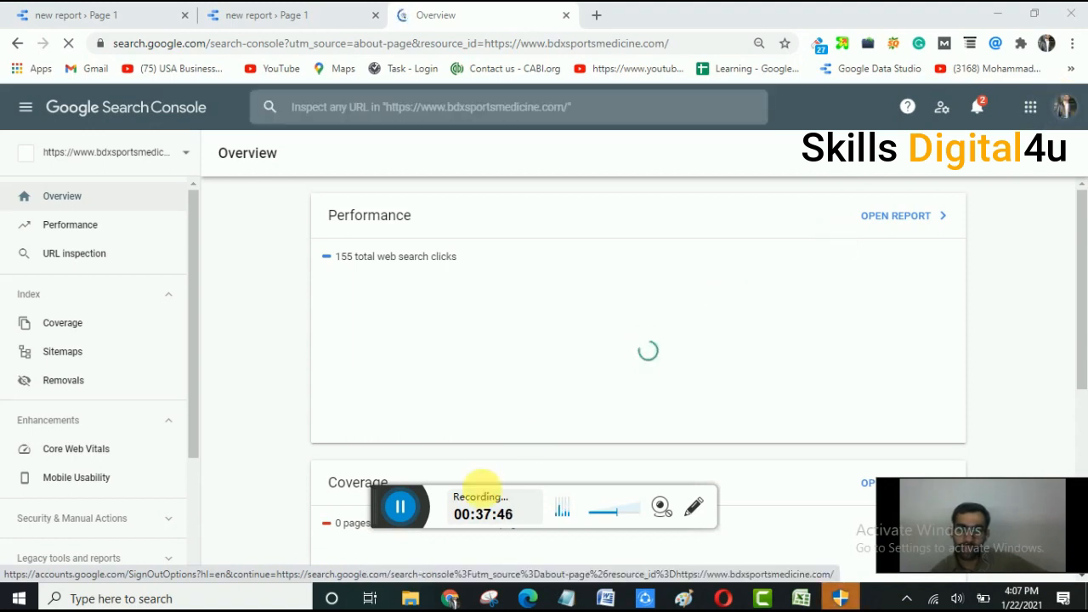
{"action": "left_click", "coordinate": [400, 506]}
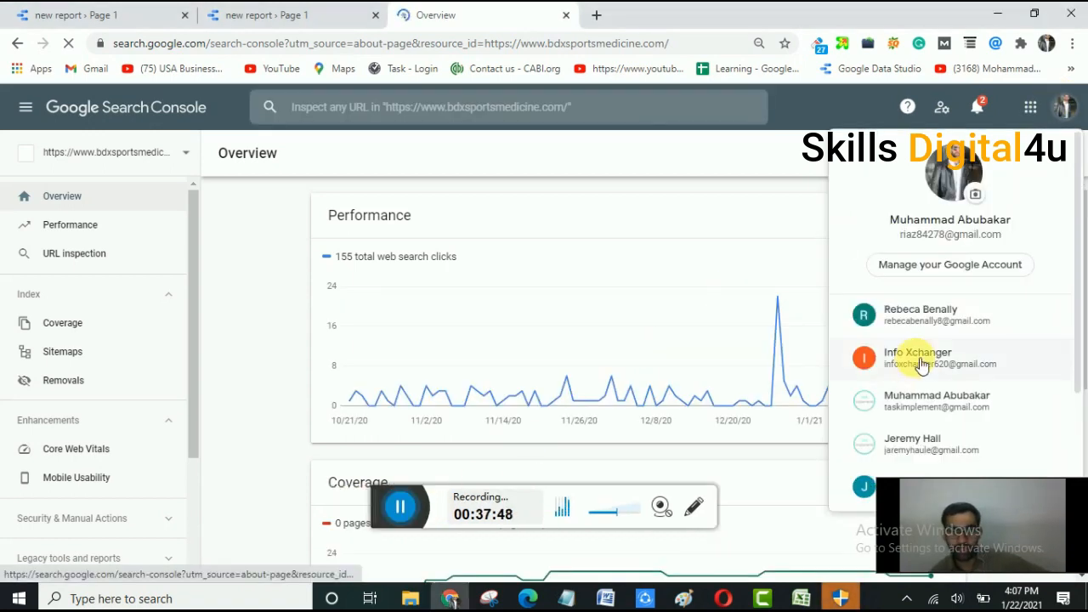
{"action": "left_click", "coordinate": [921, 359]}
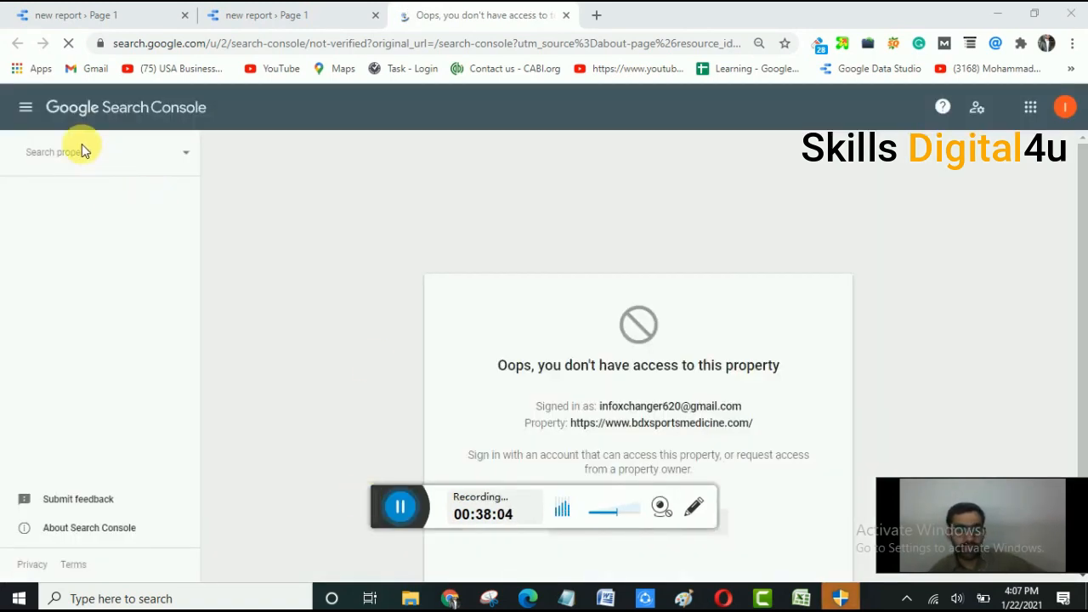
{"action": "left_click", "coordinate": [133, 156]}
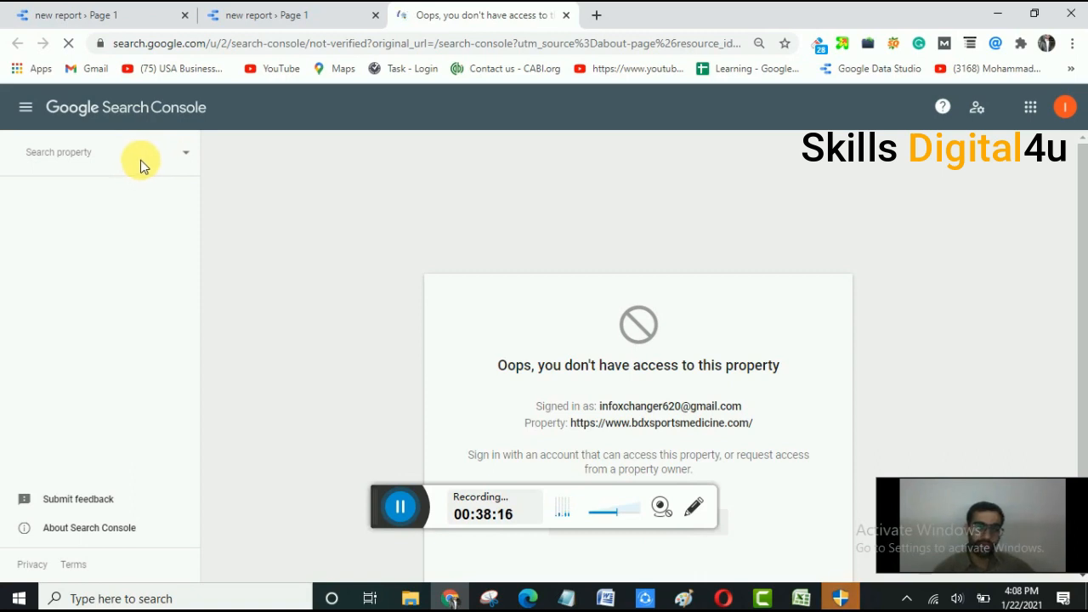
{"action": "left_click", "coordinate": [288, 390]}
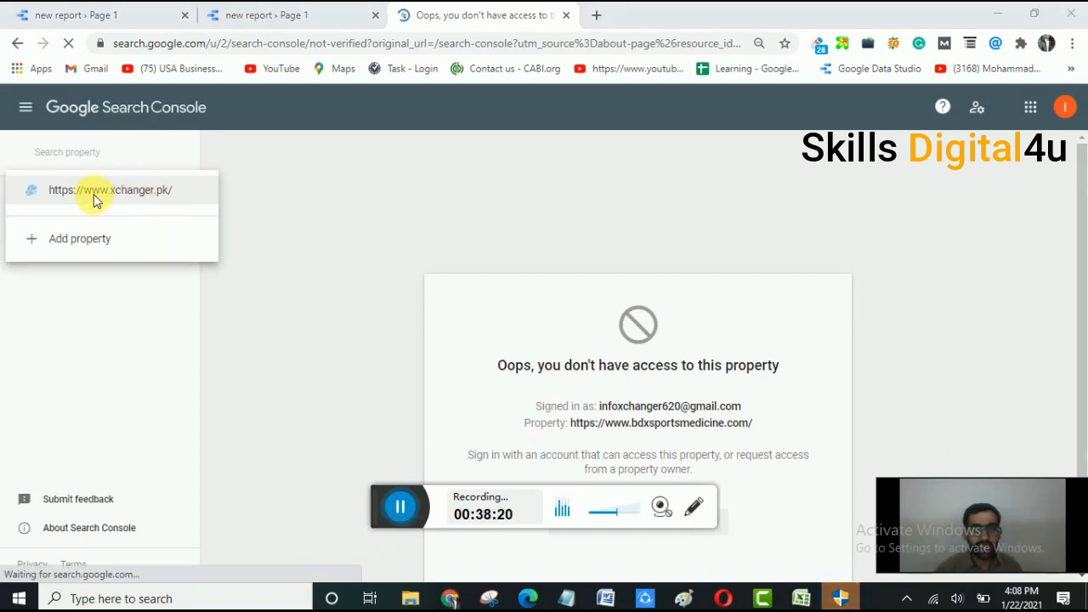
{"action": "left_click", "coordinate": [141, 197]}
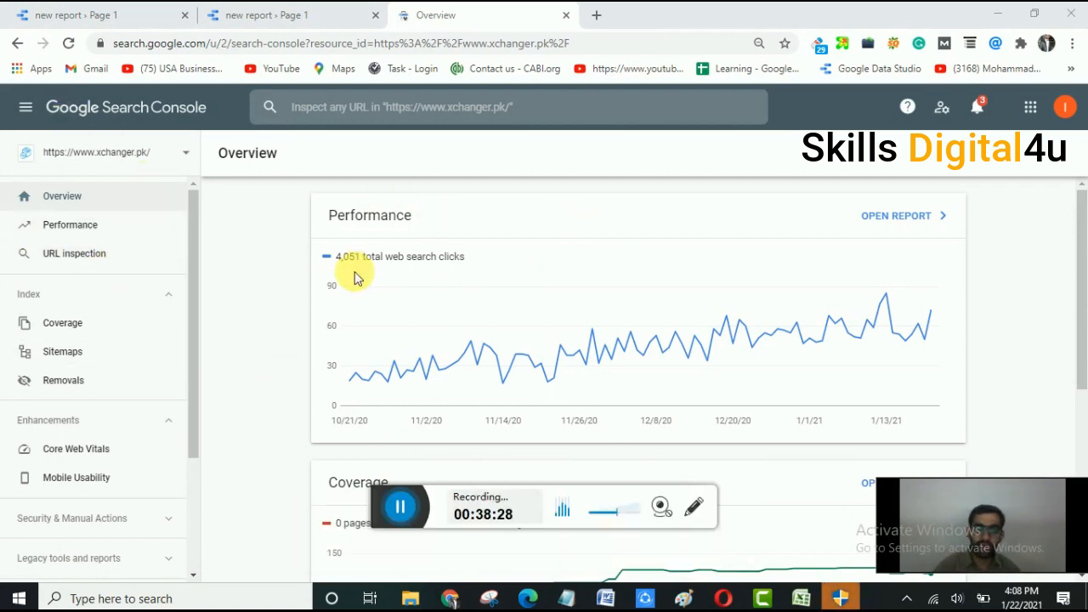
Open the Performance report for the xchanger.pk property and inspect a day's clicks and impressions on the chart.
{"action": "left_click", "coordinate": [79, 227]}
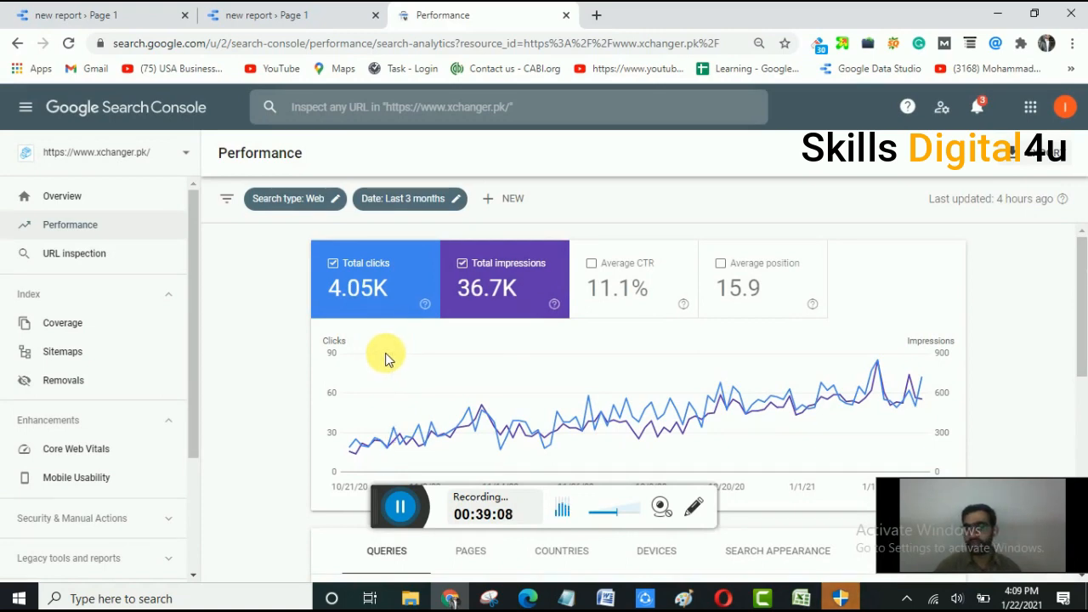
{"action": "mouse_move", "coordinate": [396, 365]}
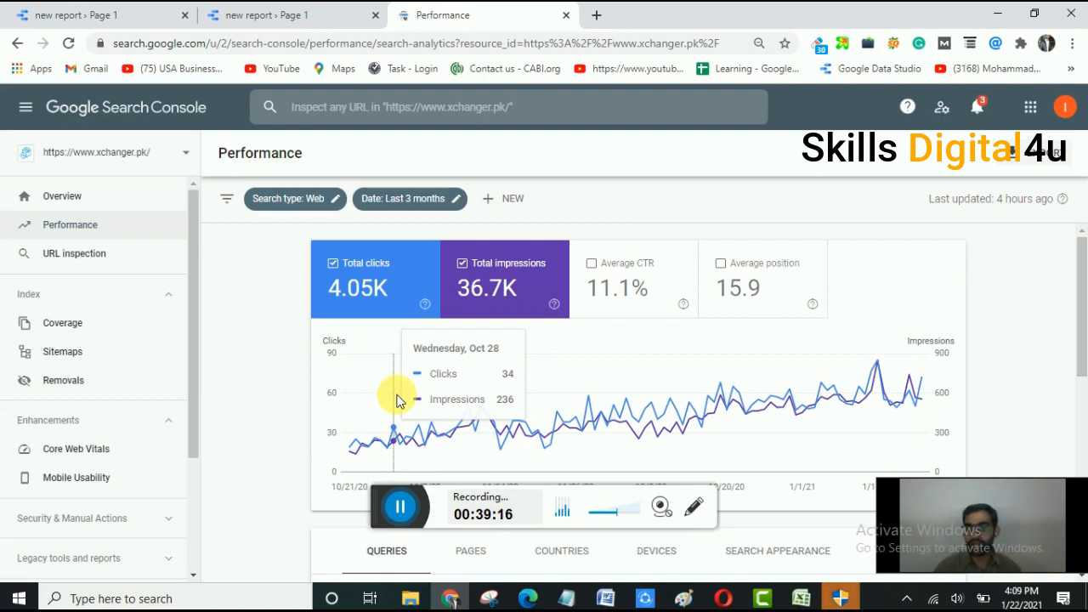
{"action": "left_click", "coordinate": [395, 520]}
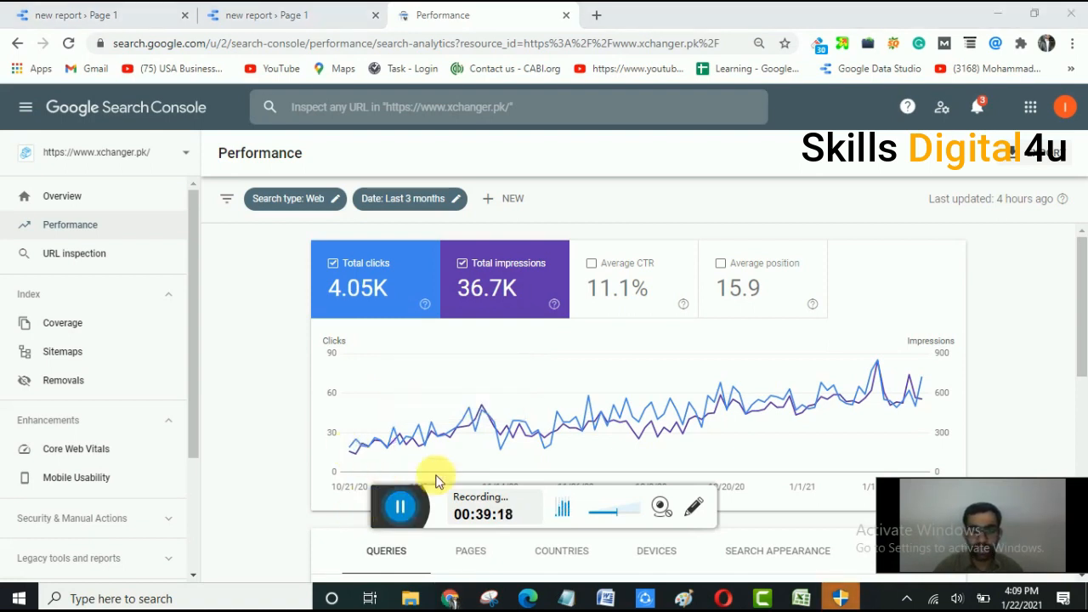
Open the Performance report's date range settings and select the Custom filter range.
{"action": "left_click", "coordinate": [425, 201]}
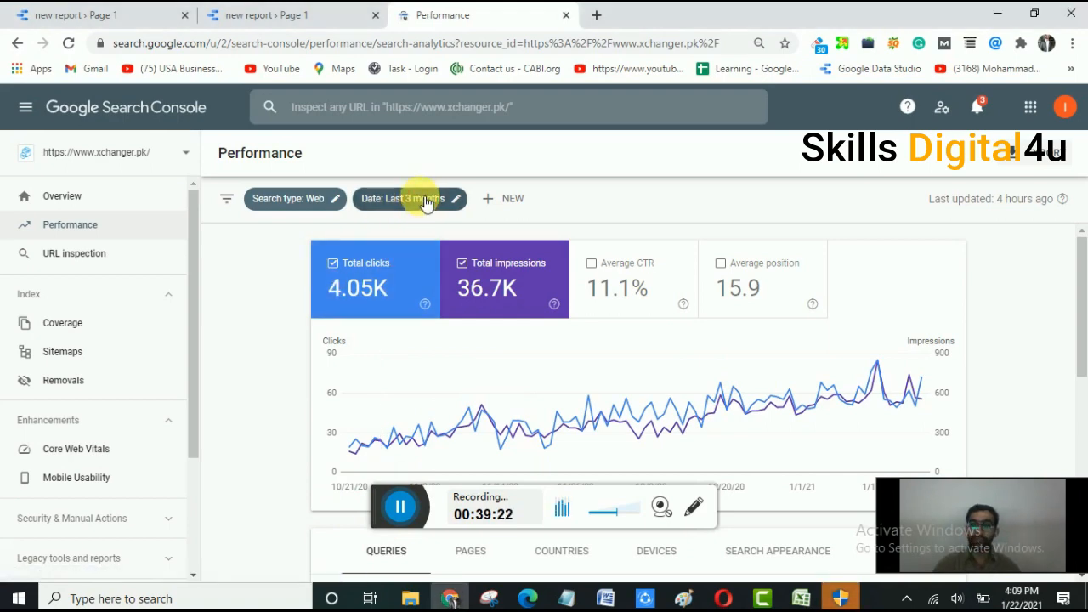
{"action": "left_click", "coordinate": [403, 507]}
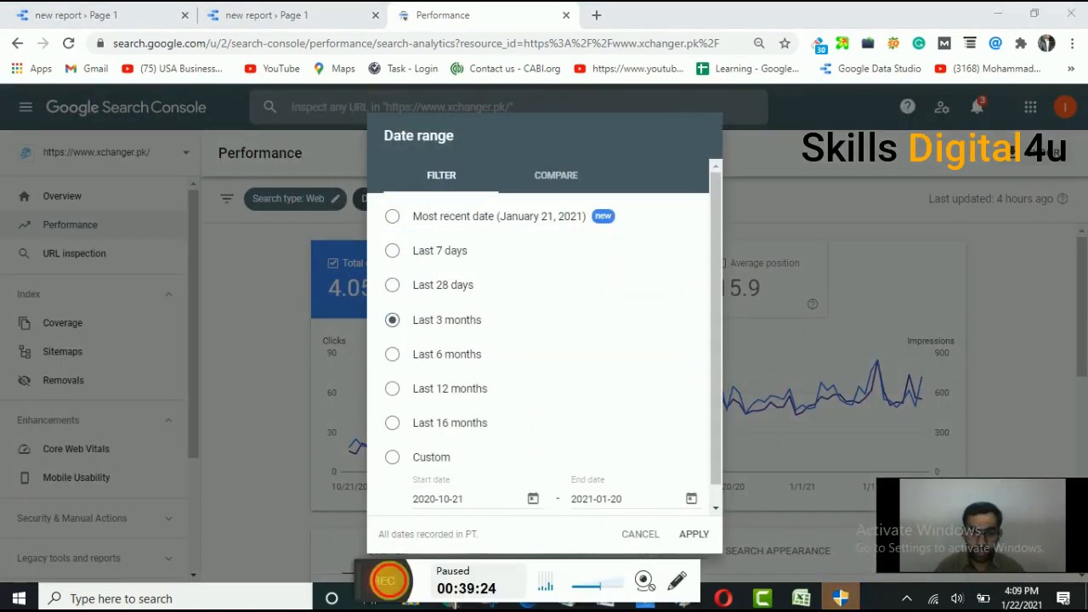
{"action": "left_click", "coordinate": [398, 580]}
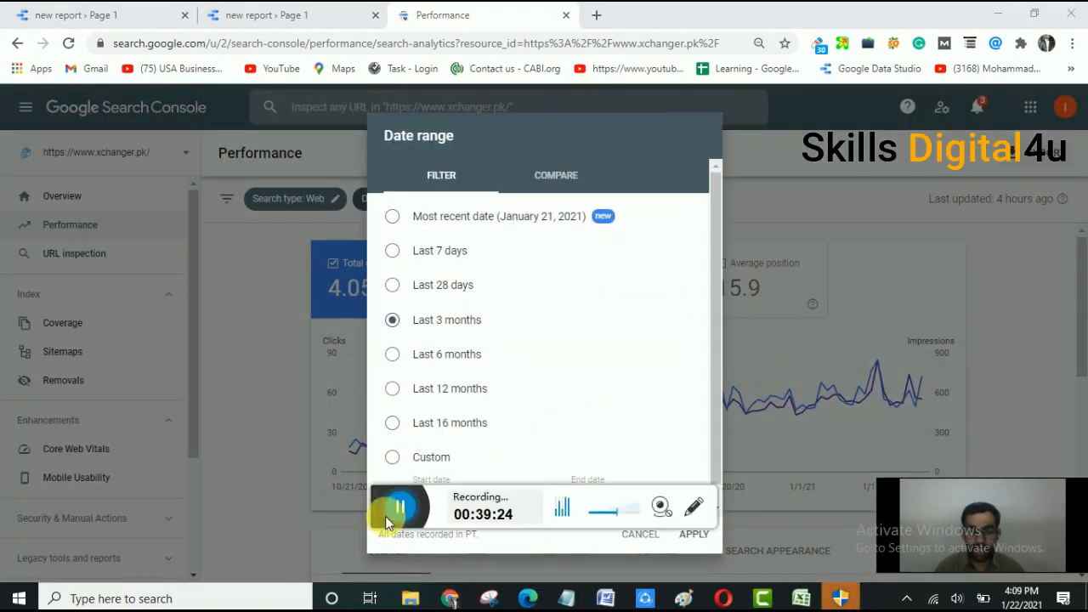
{"action": "left_click_drag", "start_coordinate": [389, 502], "coordinate": [391, 590]}
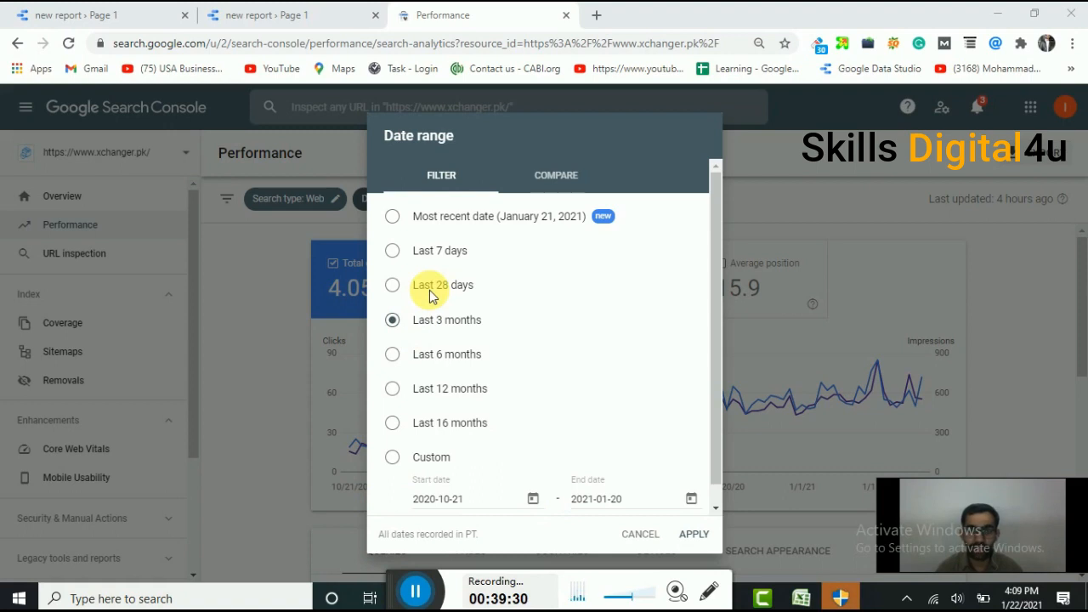
{"action": "left_click", "coordinate": [392, 457]}
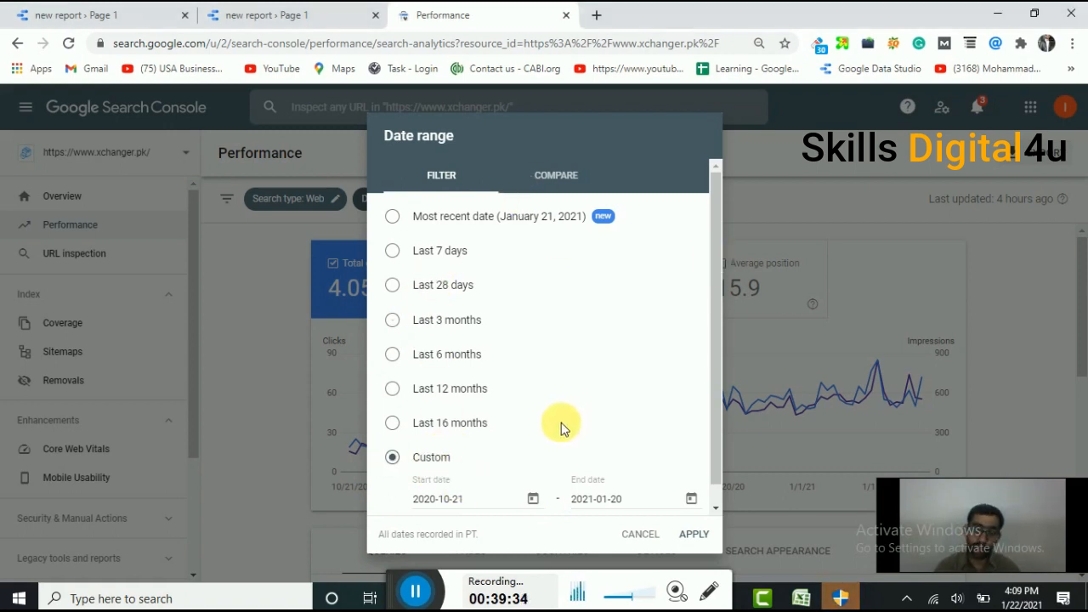
{"action": "left_click", "coordinate": [415, 591]}
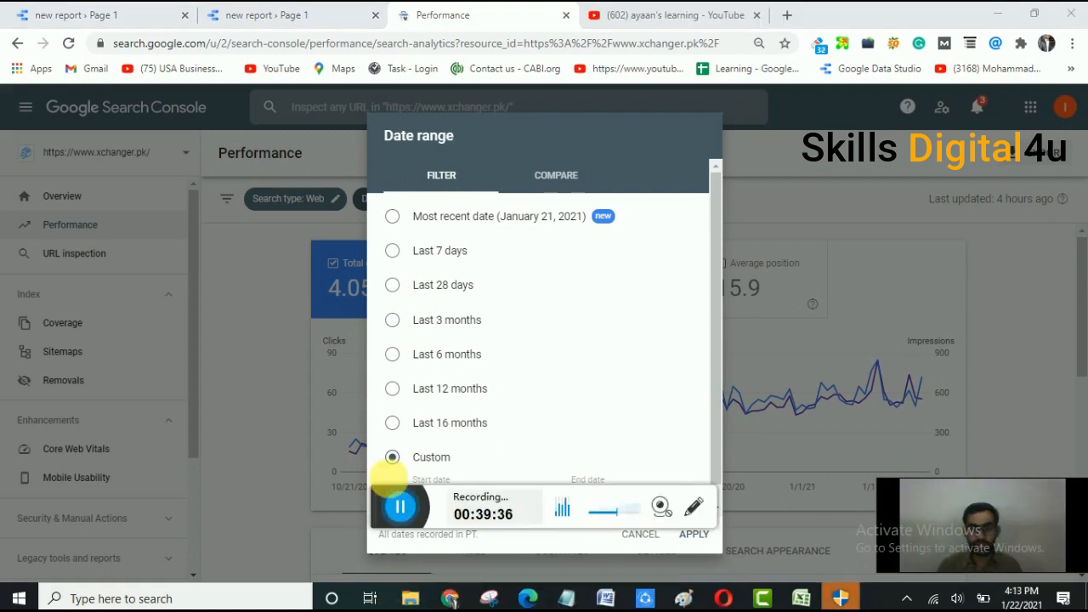
{"action": "left_click_drag", "start_coordinate": [381, 501], "coordinate": [344, 596]}
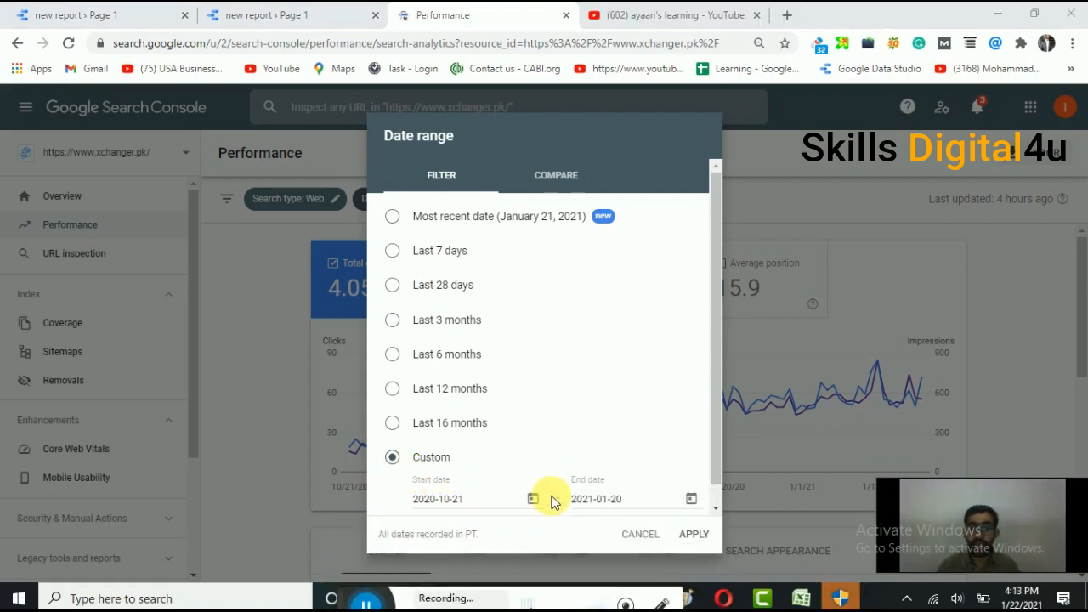
Switch the date range settings to period comparison and bring up the start and end dates of both periods.
{"action": "left_click", "coordinate": [557, 176]}
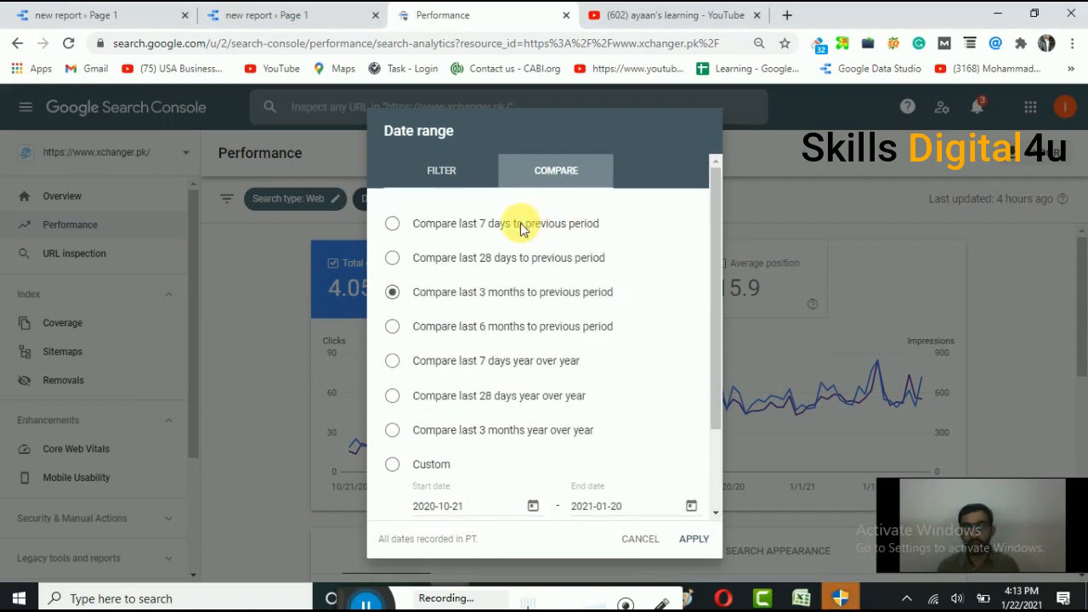
{"action": "scroll", "coordinate": [519, 416], "scroll_direction": "down", "scroll_amount": 2}
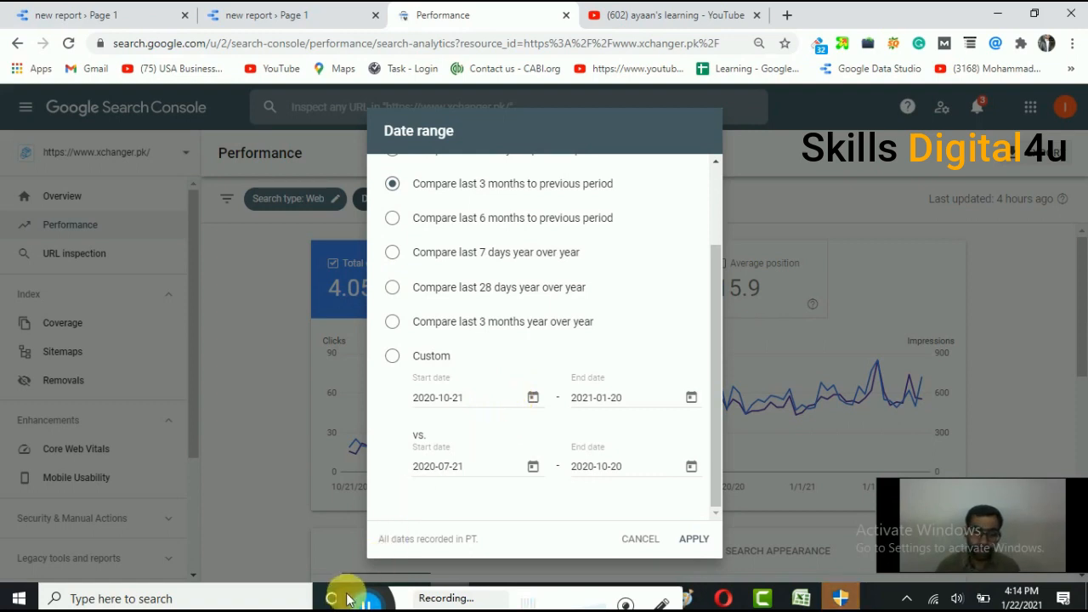
{"action": "left_click_drag", "start_coordinate": [343, 597], "coordinate": [333, 575]}
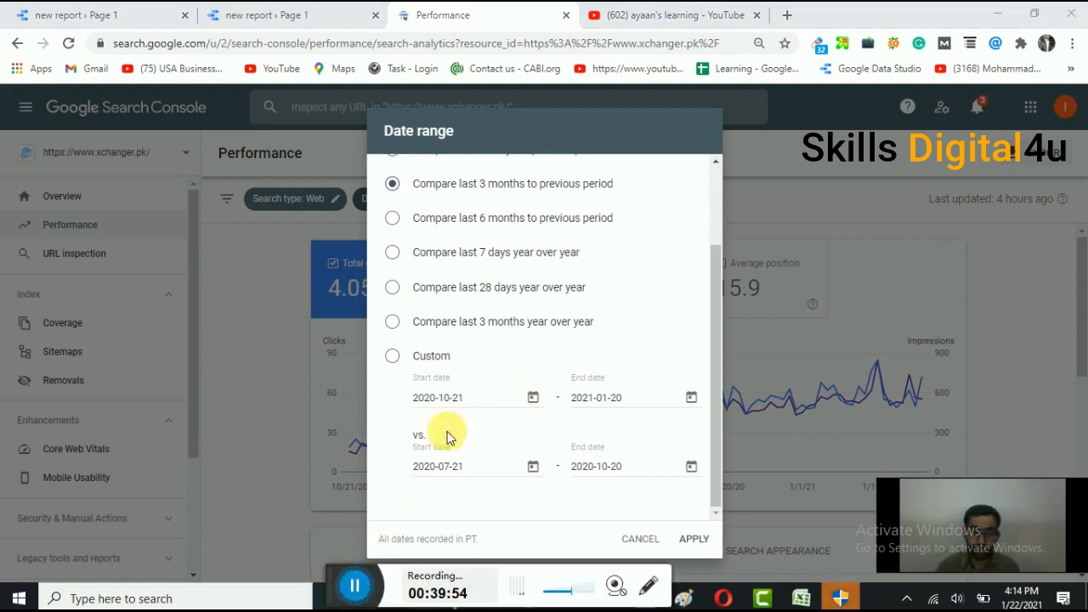
{"action": "left_click", "coordinate": [534, 474]}
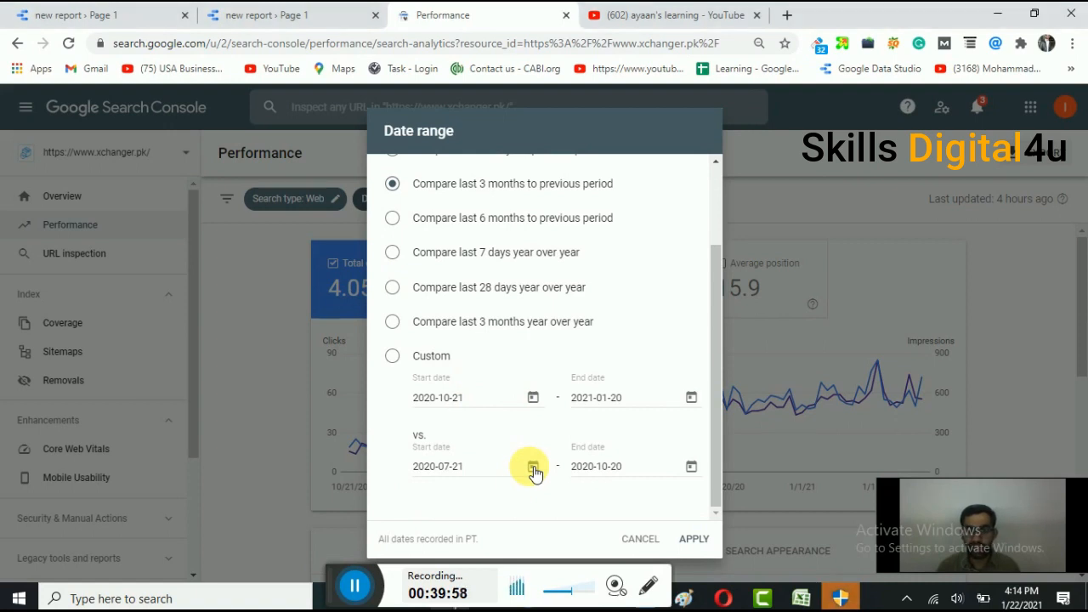
{"action": "left_click", "coordinate": [532, 468]}
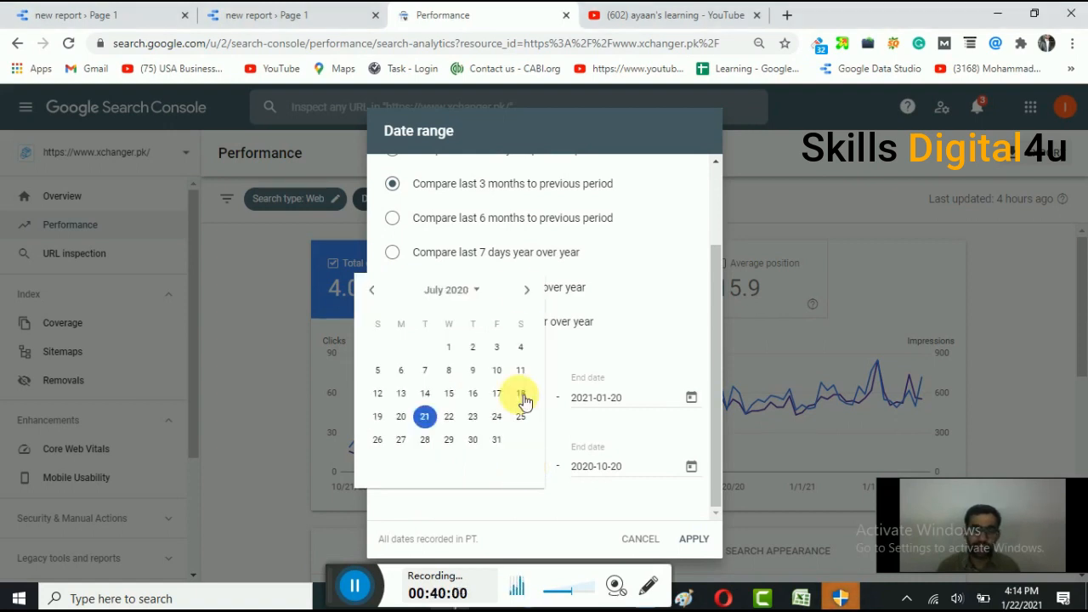
{"action": "left_click", "coordinate": [528, 291]}
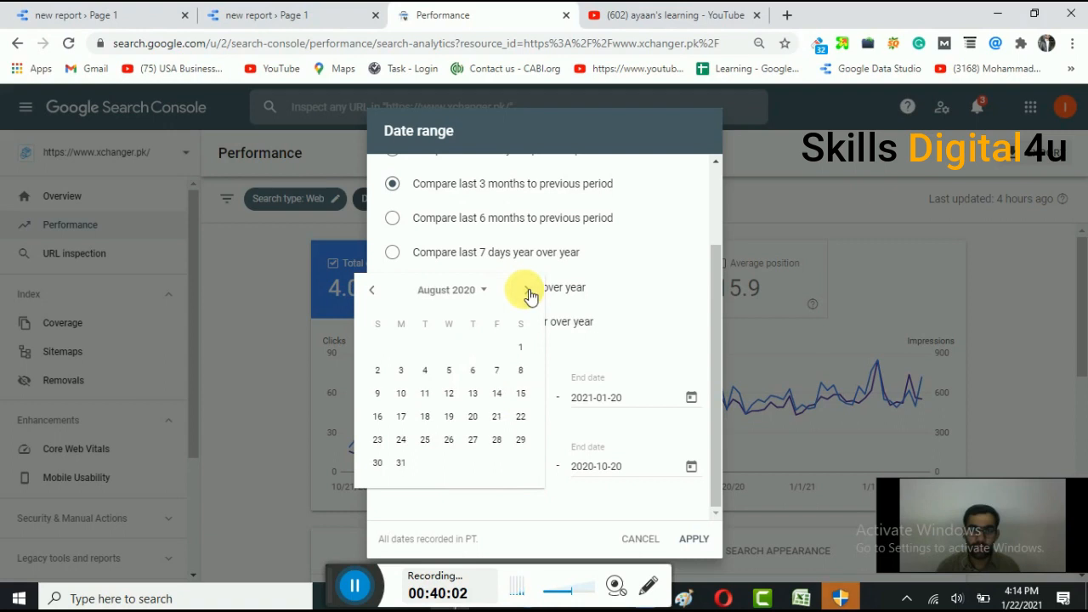
{"action": "left_click", "coordinate": [528, 290]}
{"action": "left_click", "coordinate": [528, 291]}
{"action": "left_click", "coordinate": [528, 290]}
{"action": "left_click", "coordinate": [528, 291]}
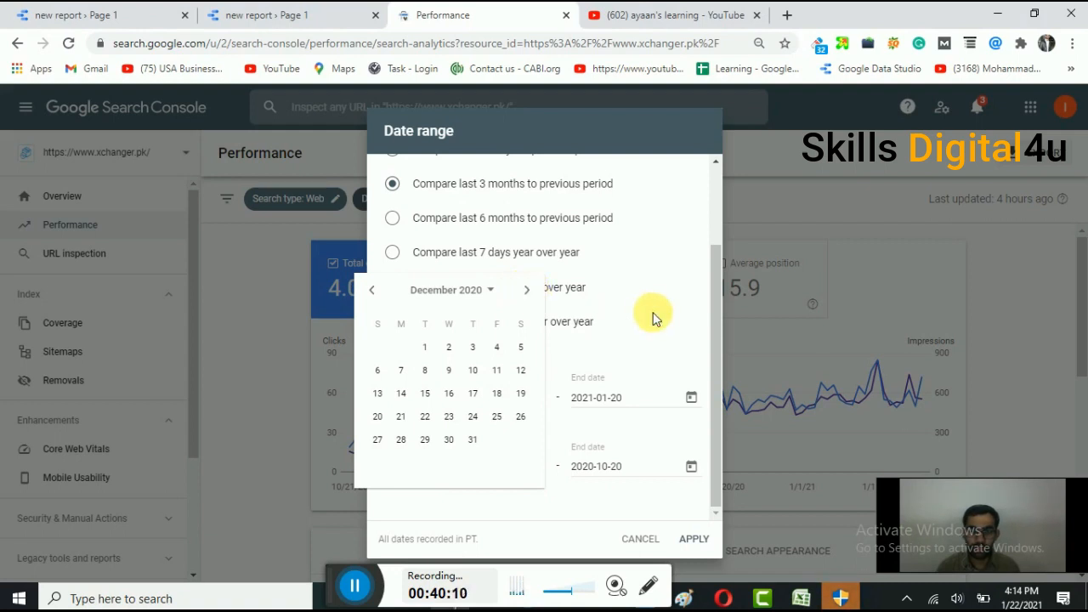
{"action": "left_click", "coordinate": [553, 374]}
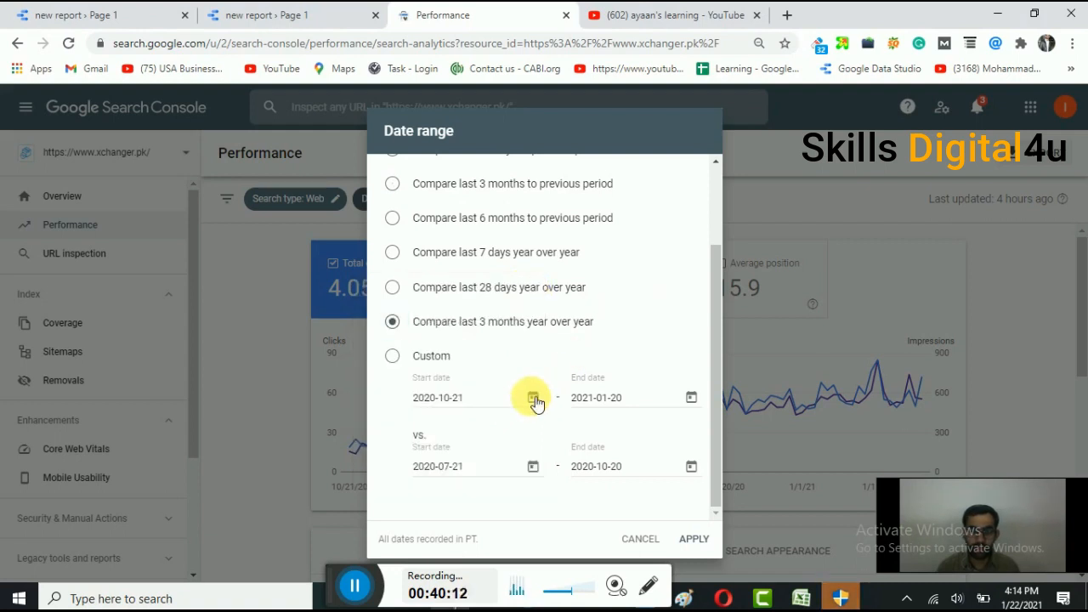
Set the start date of the first comparison period to 2020-12-01.
{"action": "left_click", "coordinate": [531, 397]}
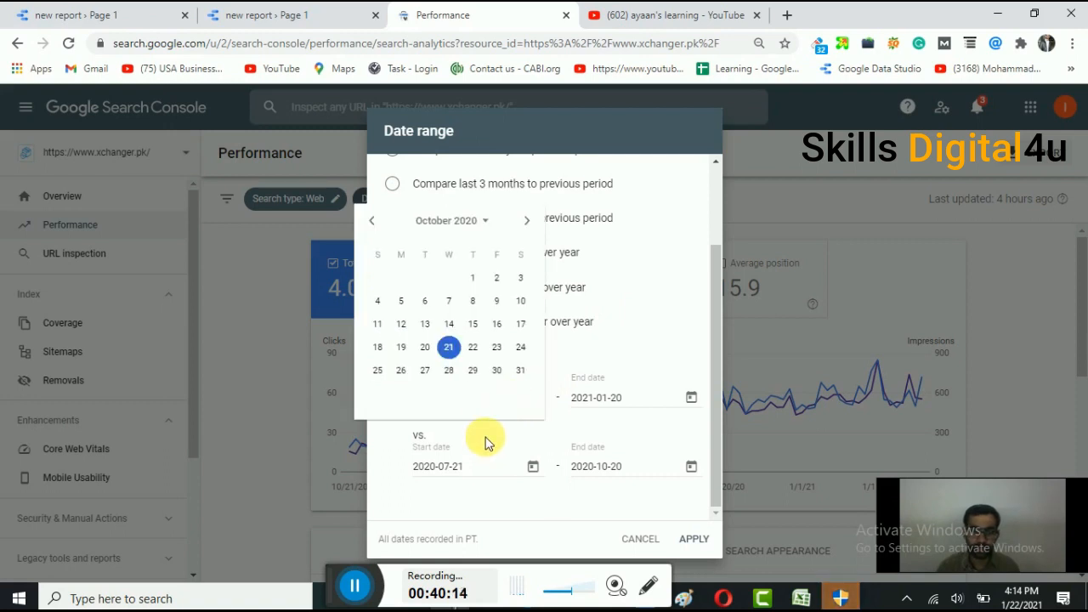
{"action": "left_click", "coordinate": [527, 222]}
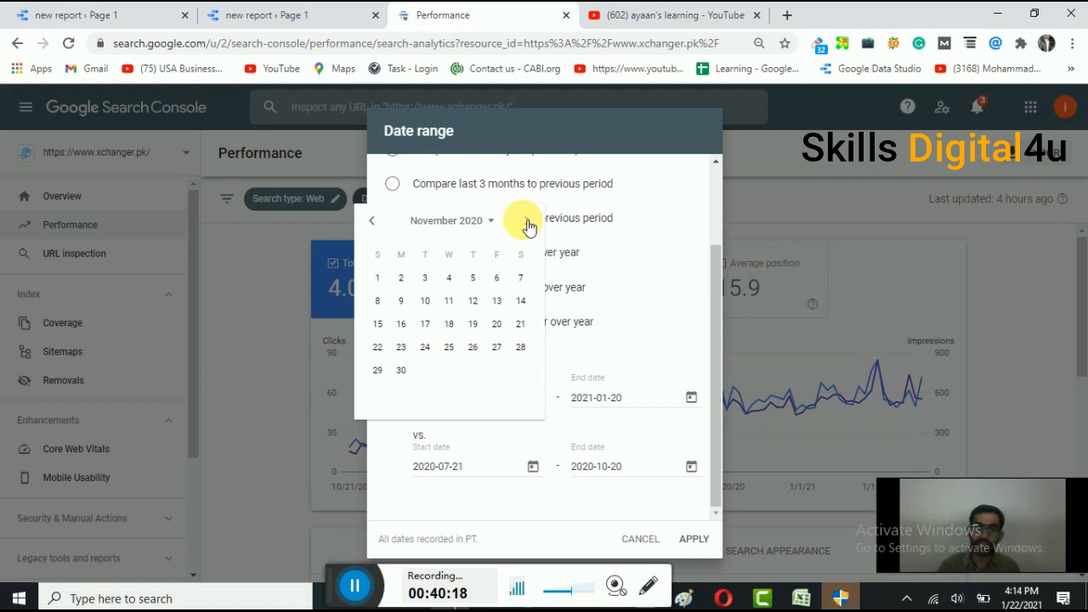
{"action": "left_click", "coordinate": [527, 223]}
{"action": "left_click", "coordinate": [527, 223]}
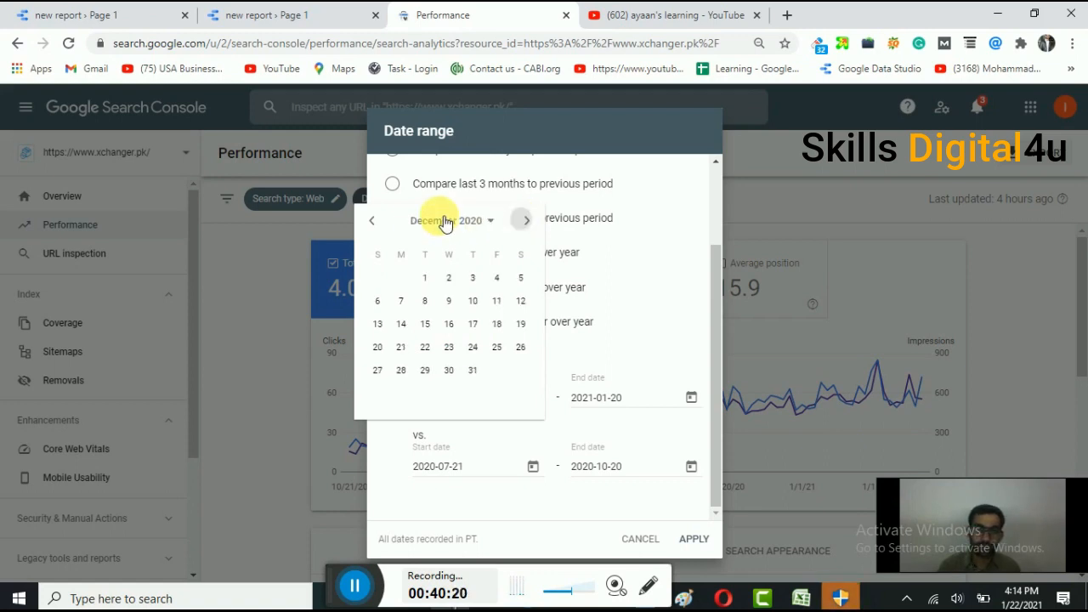
{"action": "left_click", "coordinate": [374, 223]}
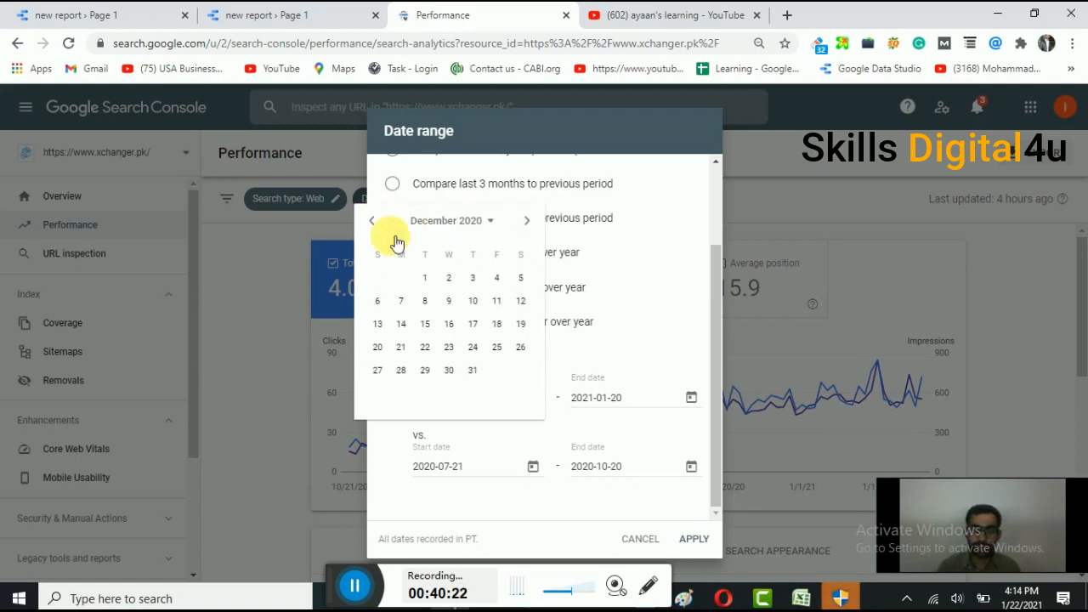
{"action": "left_click", "coordinate": [432, 279]}
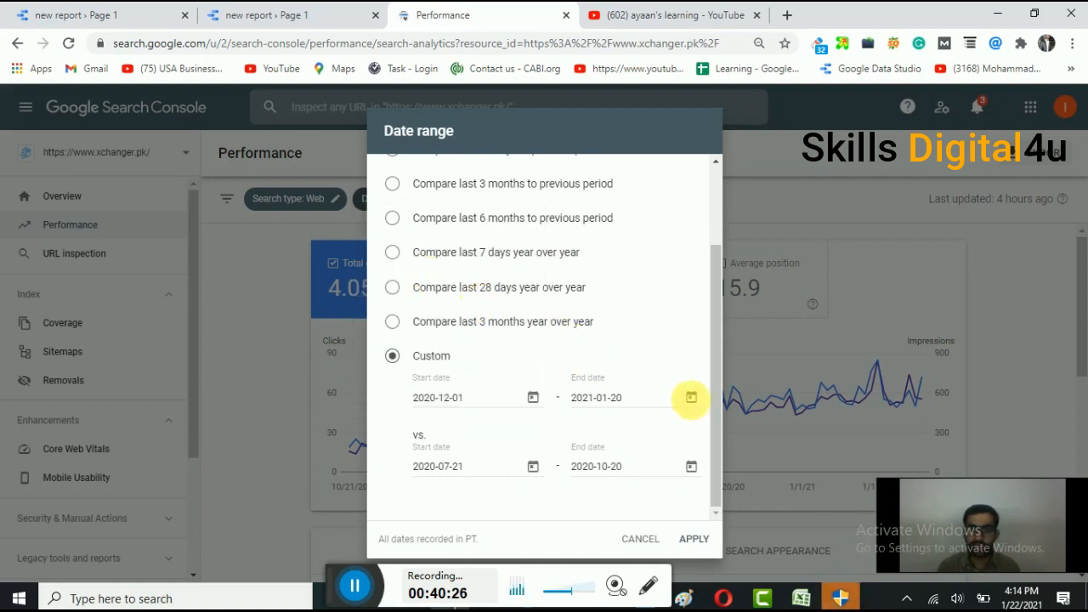
Set the end date of the first comparison period to 2020-12-20.
{"action": "left_click", "coordinate": [691, 399]}
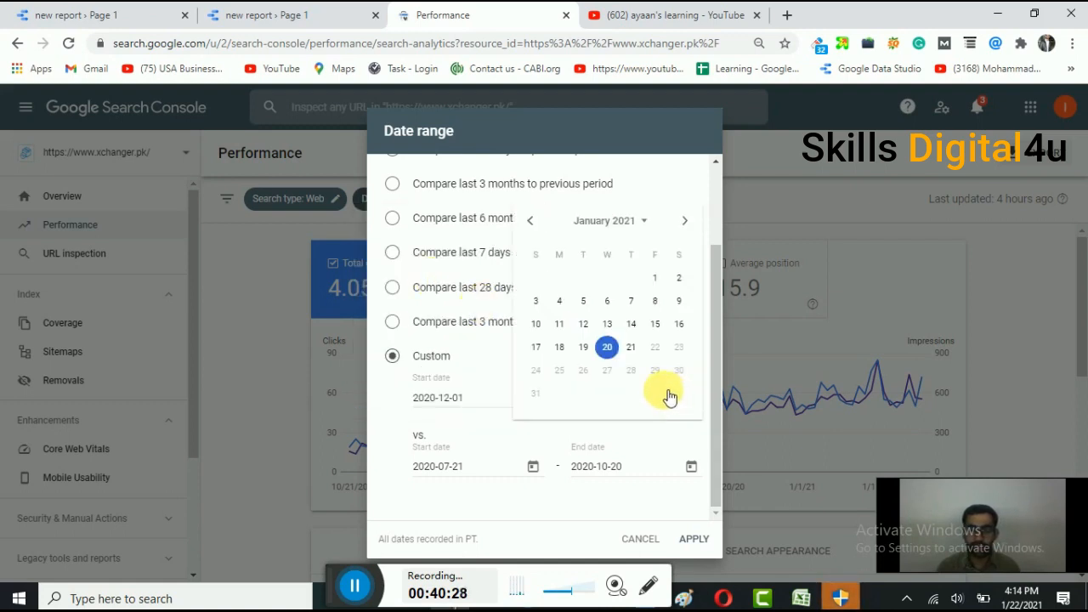
{"action": "left_click", "coordinate": [530, 221]}
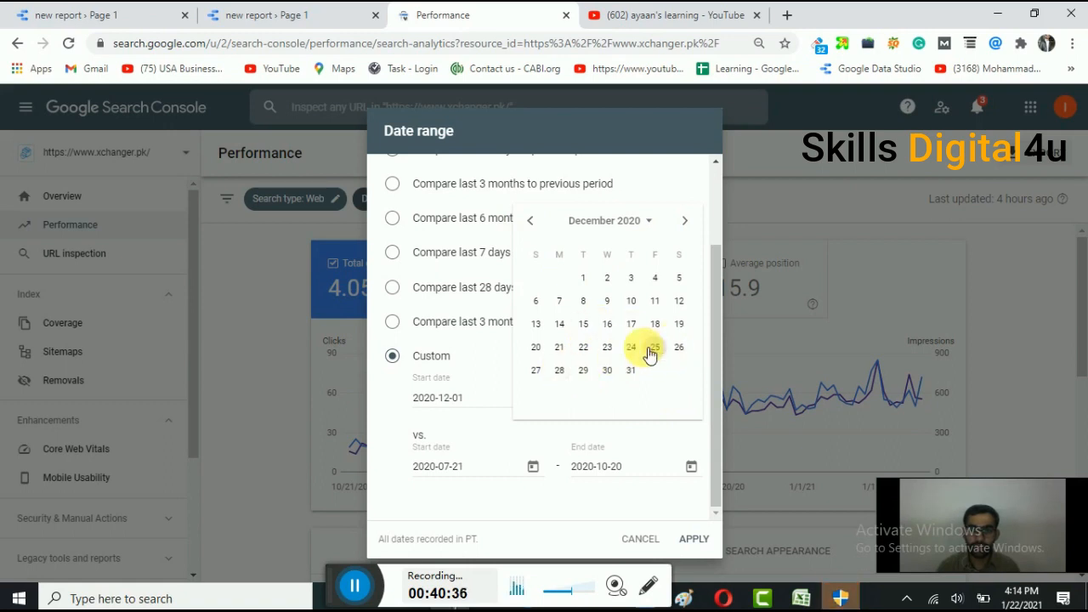
{"action": "left_click", "coordinate": [537, 348]}
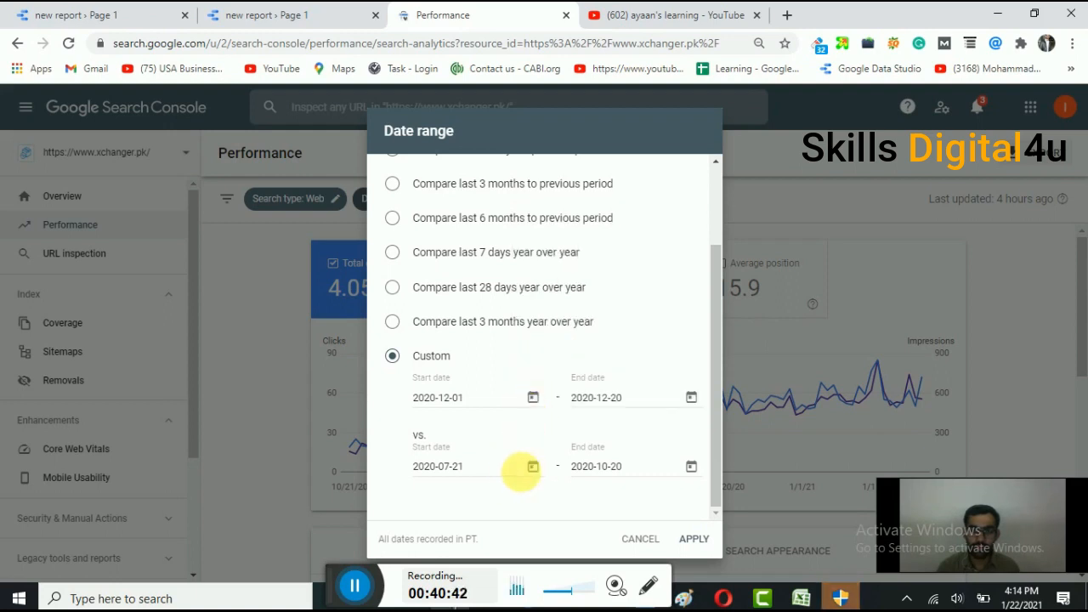
Set the start date of the second comparison period to 2021-01-01.
{"action": "left_click", "coordinate": [533, 469]}
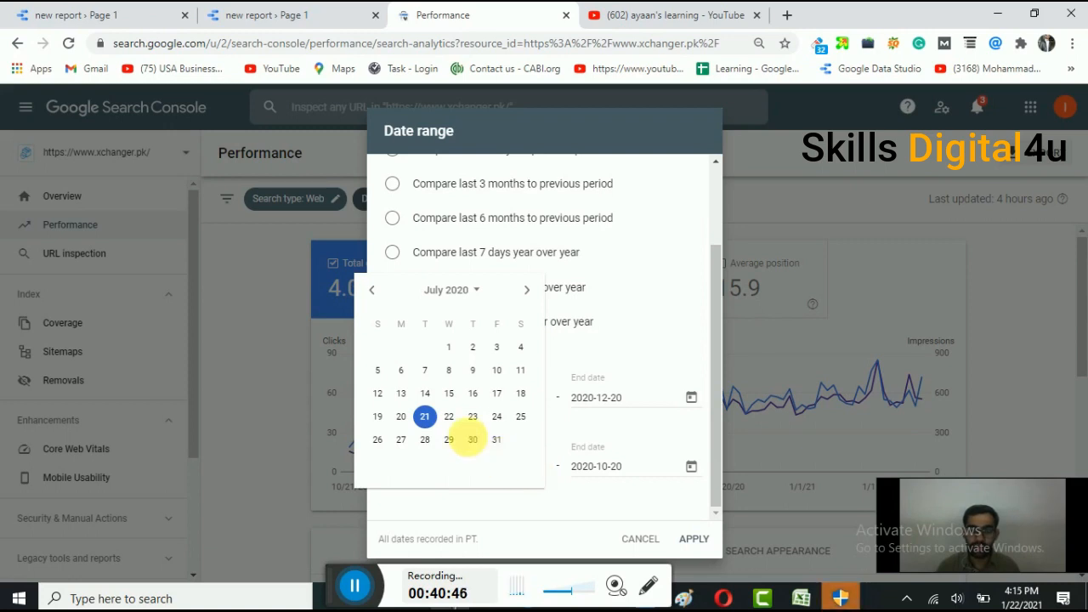
{"action": "left_click", "coordinate": [526, 292]}
{"action": "left_click", "coordinate": [526, 292]}
{"action": "left_click", "coordinate": [524, 293]}
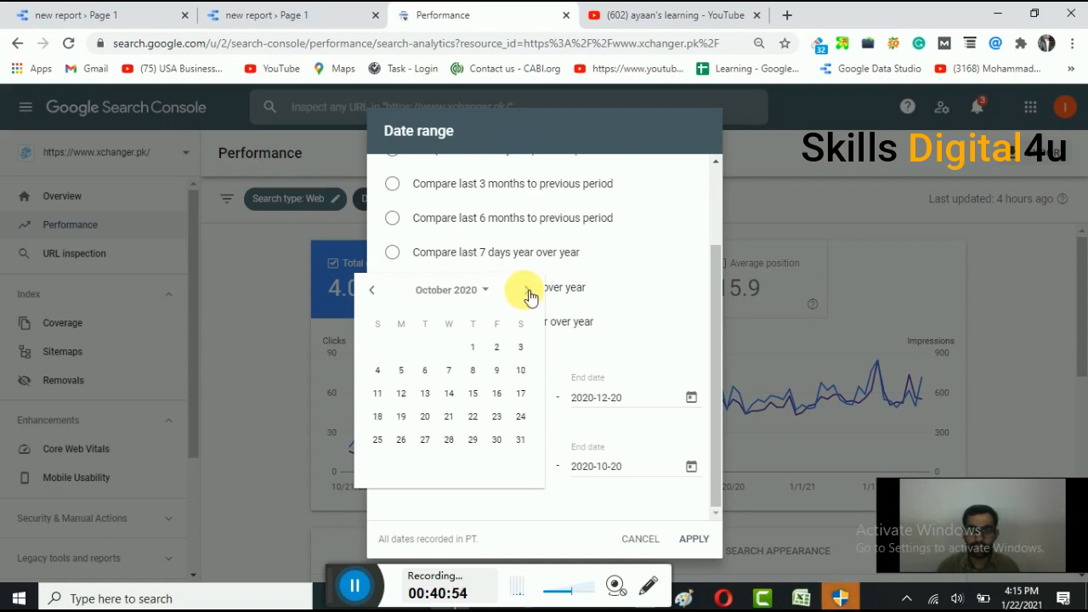
{"action": "left_click", "coordinate": [528, 292]}
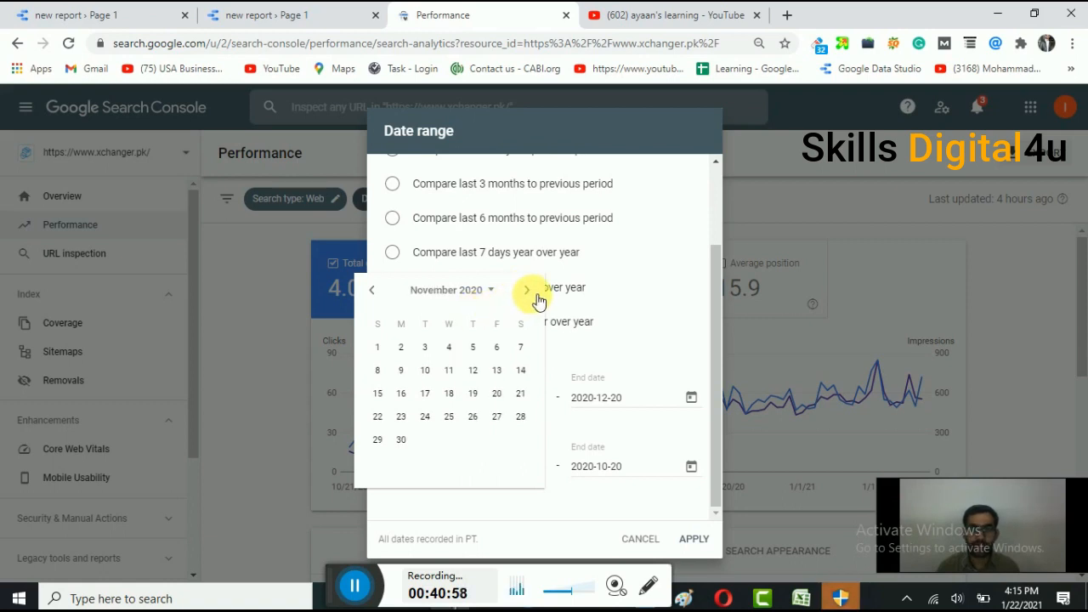
{"action": "left_click", "coordinate": [528, 292]}
{"action": "left_click", "coordinate": [528, 292]}
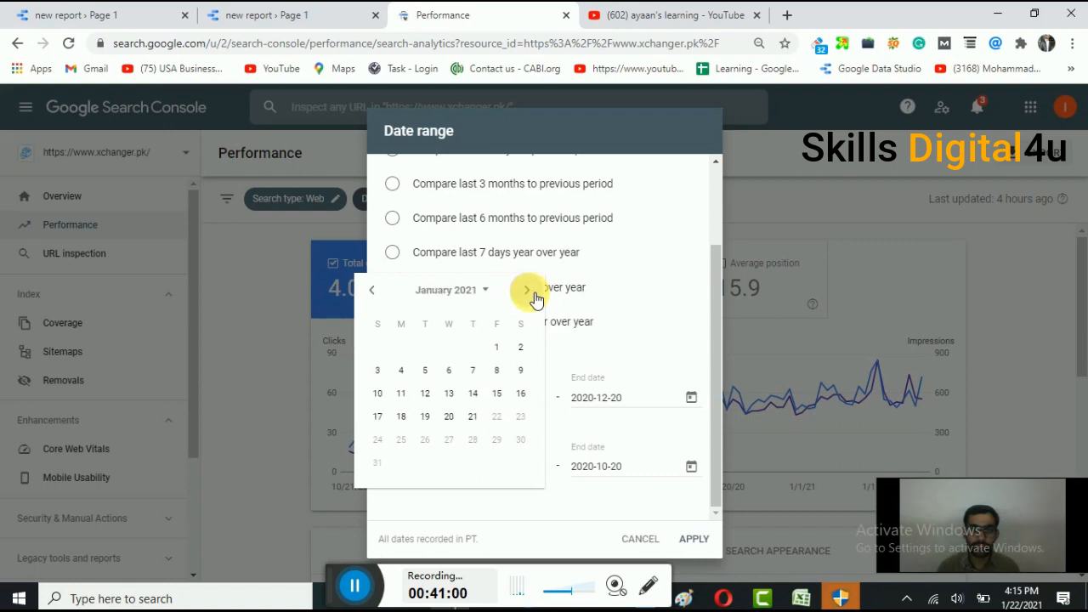
{"action": "left_click", "coordinate": [497, 349]}
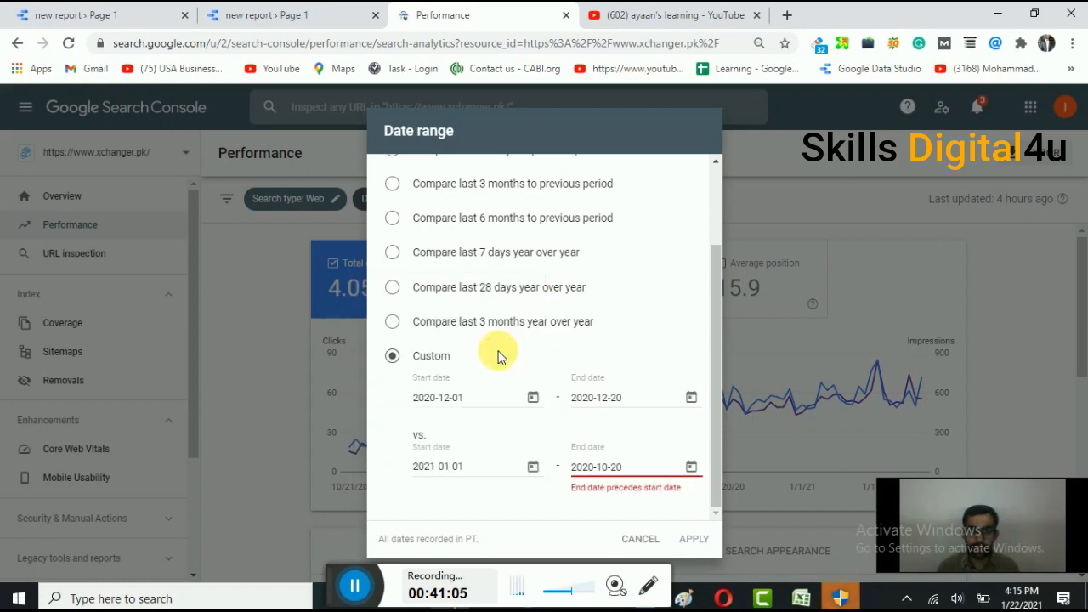
Set the end date of the second comparison period to 2021-01-20.
{"action": "left_click", "coordinate": [687, 467]}
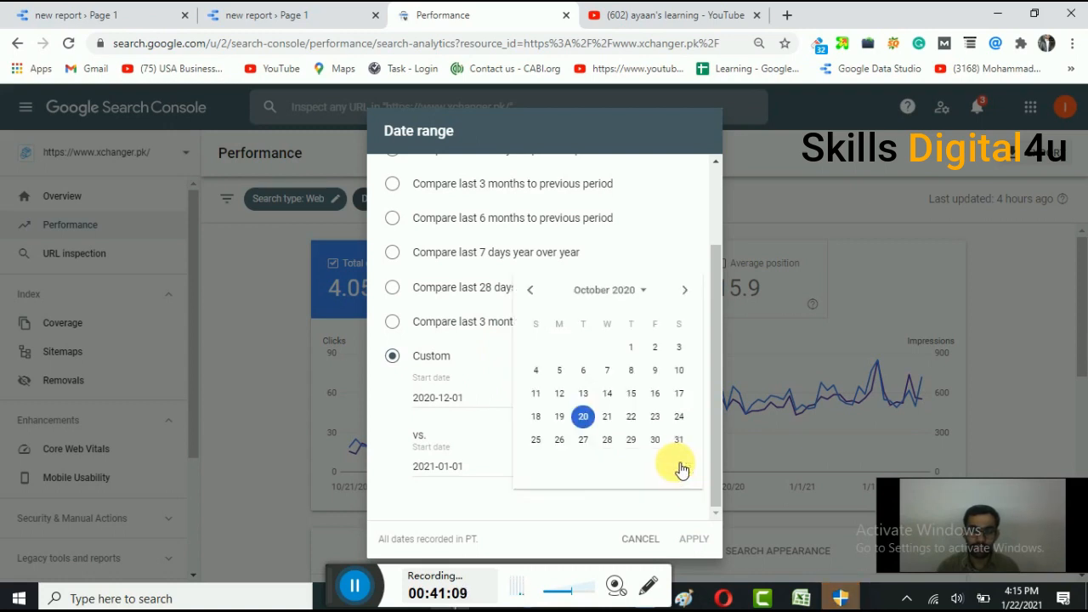
{"action": "left_click", "coordinate": [685, 290]}
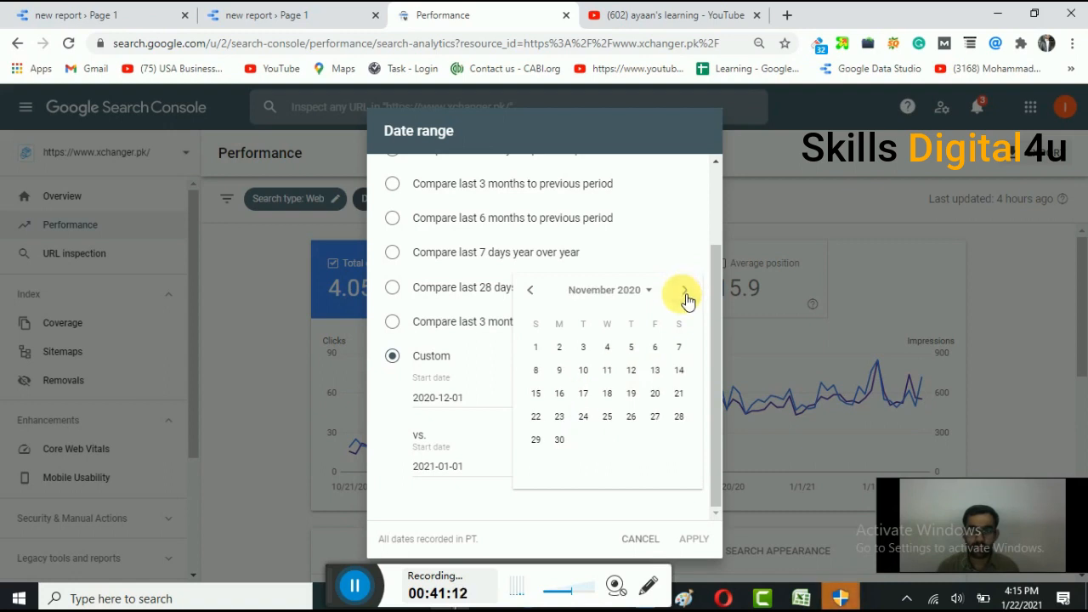
{"action": "left_click", "coordinate": [685, 290]}
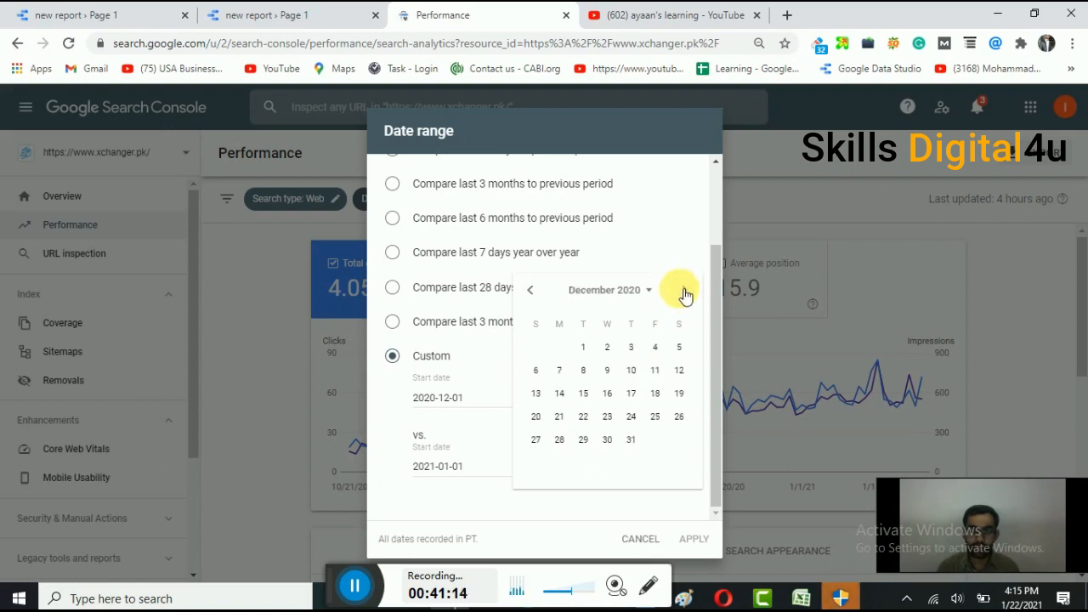
{"action": "left_click", "coordinate": [685, 290]}
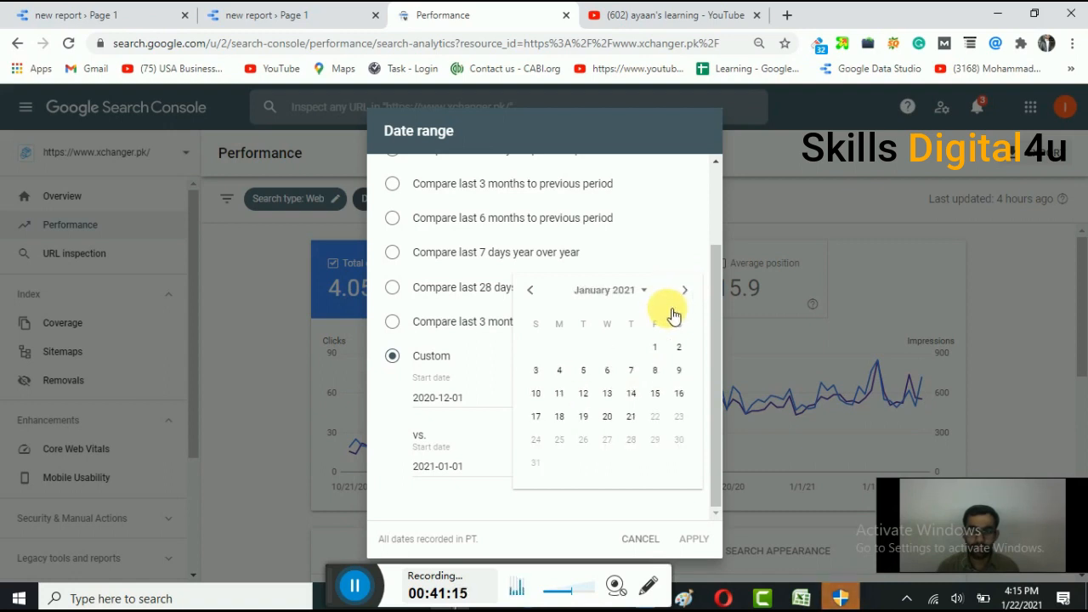
{"action": "left_click", "coordinate": [607, 416]}
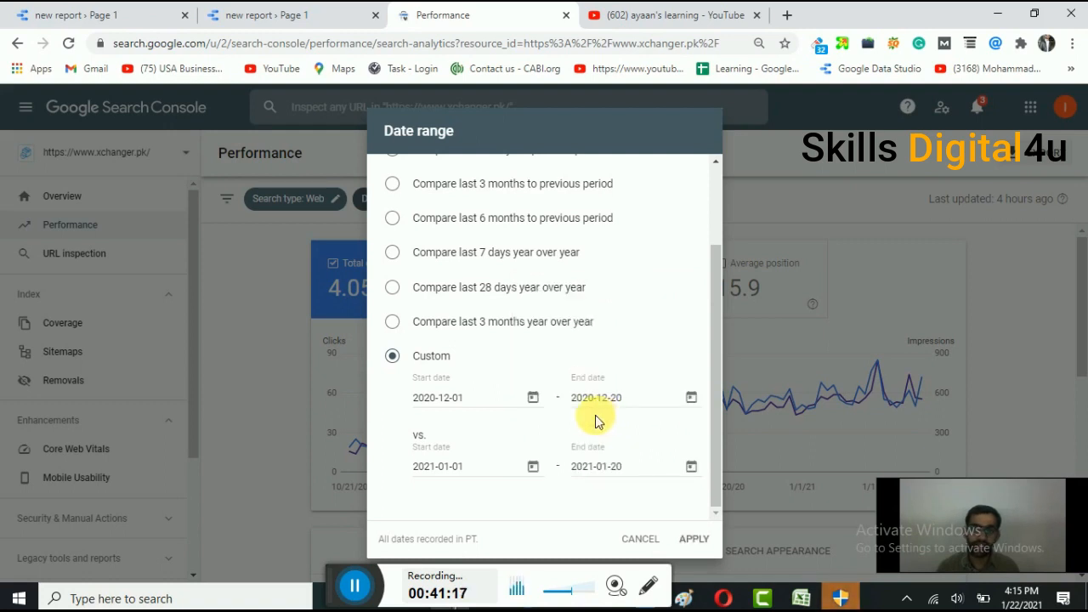
Recheck the start and end dates of both periods in their calendars and apply the comparison to the Performance report.
{"action": "left_click", "coordinate": [530, 400]}
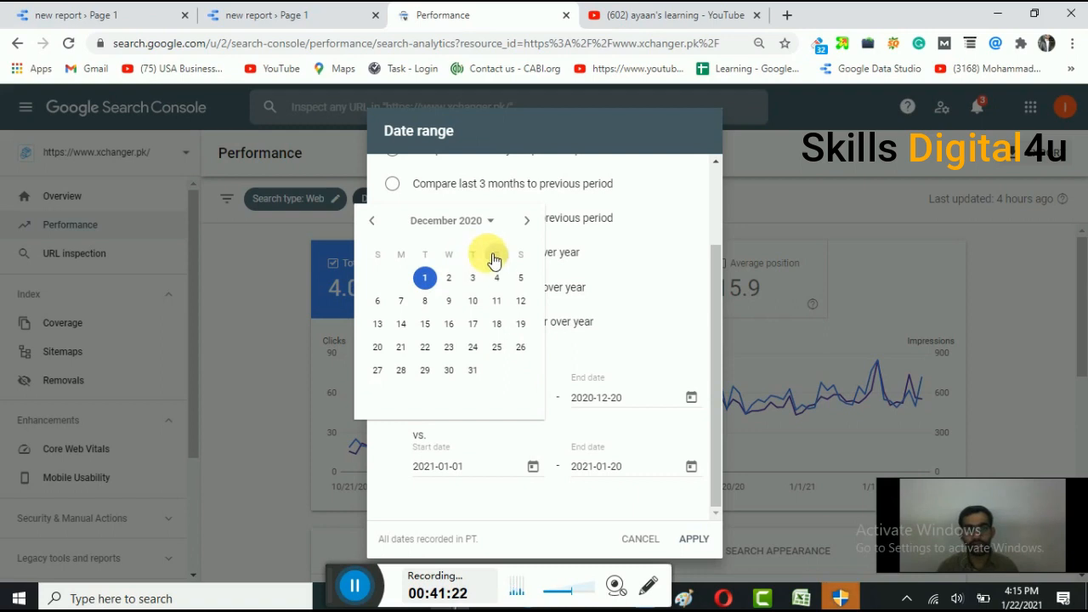
{"action": "left_click", "coordinate": [689, 398]}
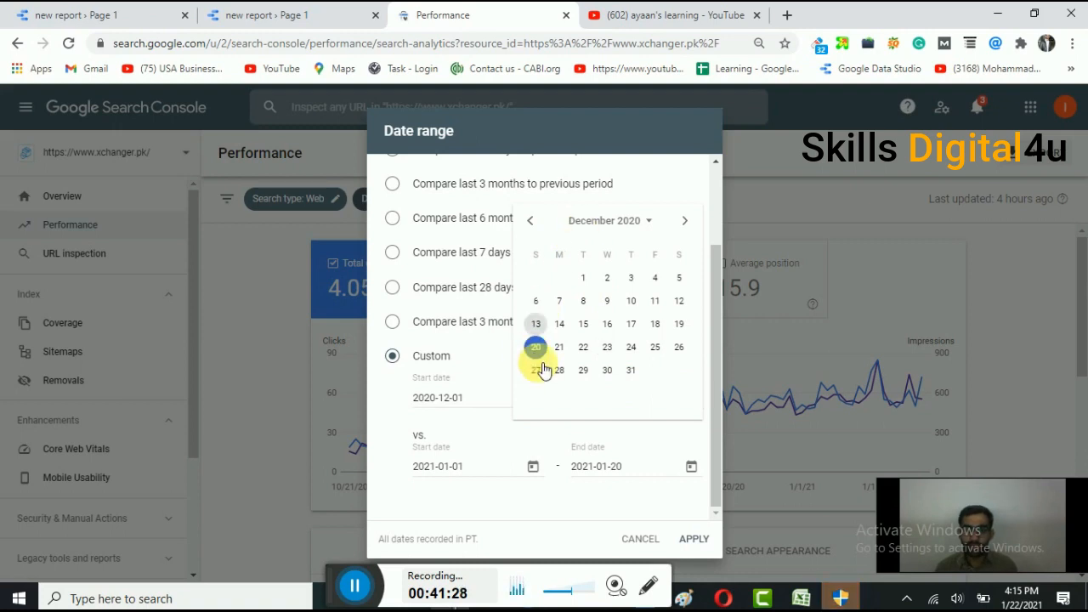
{"action": "left_click", "coordinate": [533, 468]}
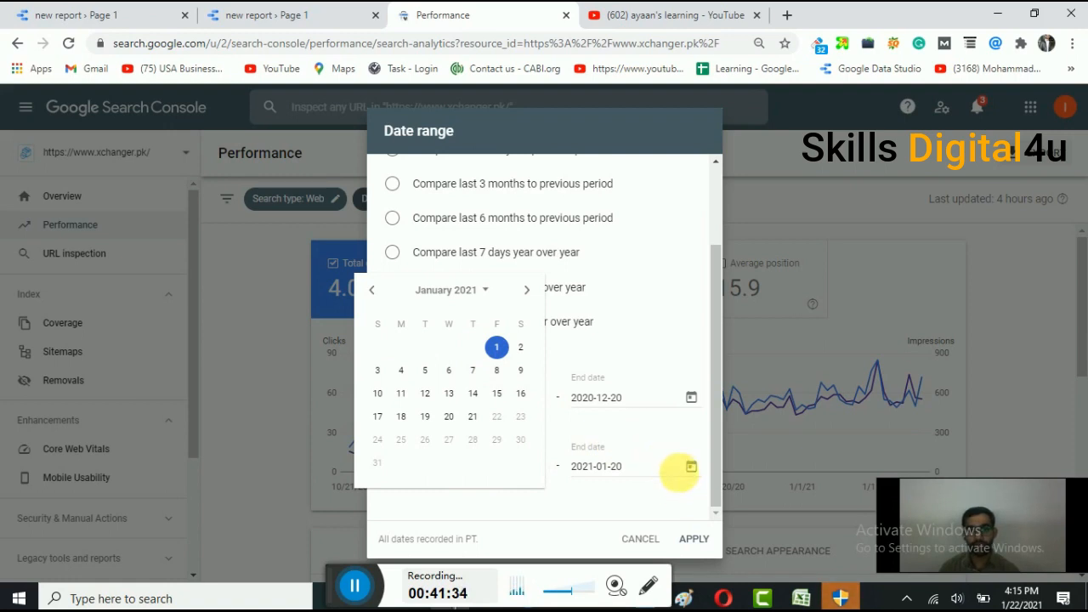
{"action": "left_click", "coordinate": [692, 470]}
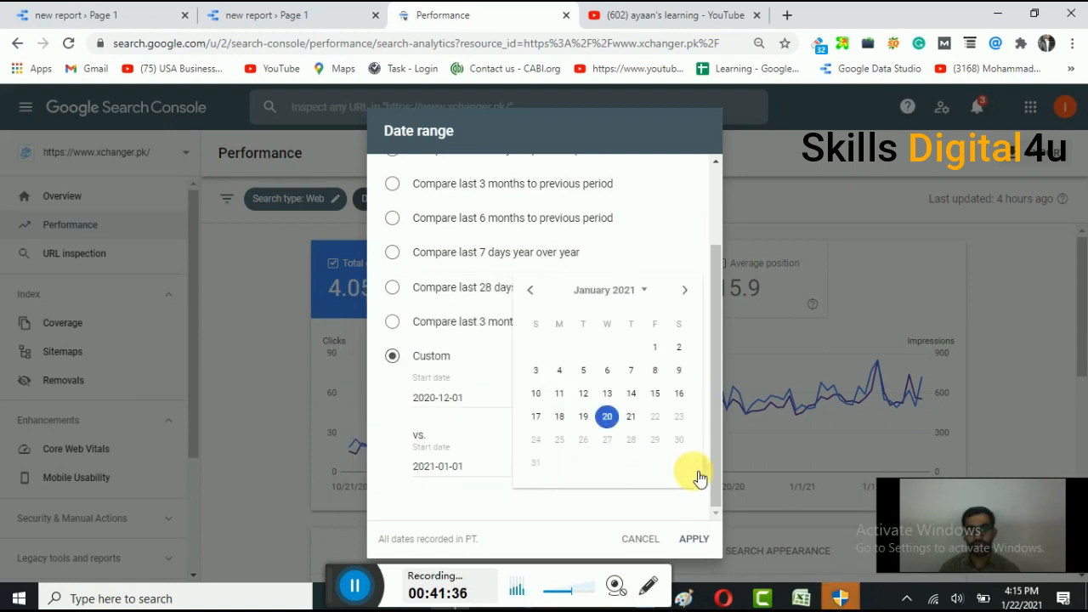
{"action": "left_click", "coordinate": [706, 541]}
{"action": "left_click", "coordinate": [702, 539]}
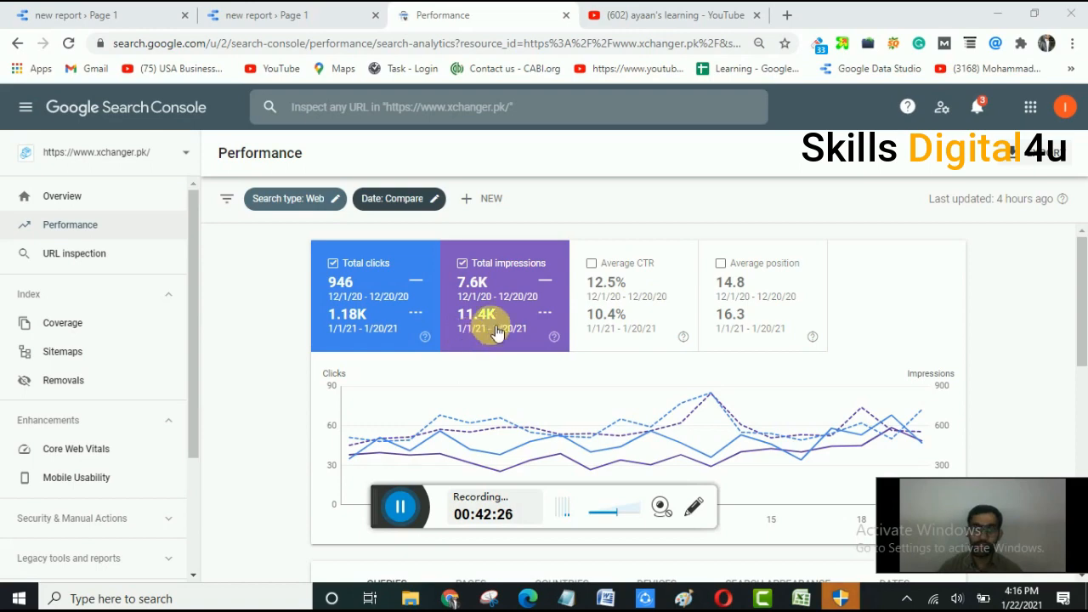
Examine the total clicks, impressions, average CTR, average position and chart of the two compared periods.
{"action": "scroll", "coordinate": [561, 285], "scroll_direction": "down", "scroll_amount": 1}
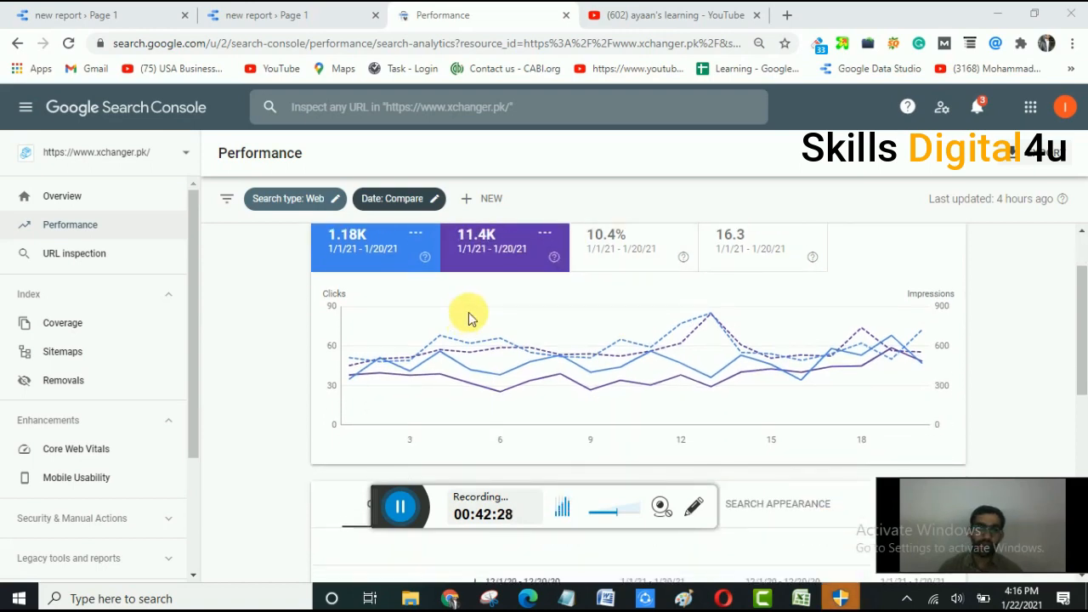
{"action": "left_click_drag", "start_coordinate": [380, 497], "coordinate": [365, 558]}
{"action": "scroll", "coordinate": [365, 558], "scroll_direction": "up", "scroll_amount": 1}
{"action": "left_click_drag", "start_coordinate": [1019, 526], "coordinate": [1015, 70]}
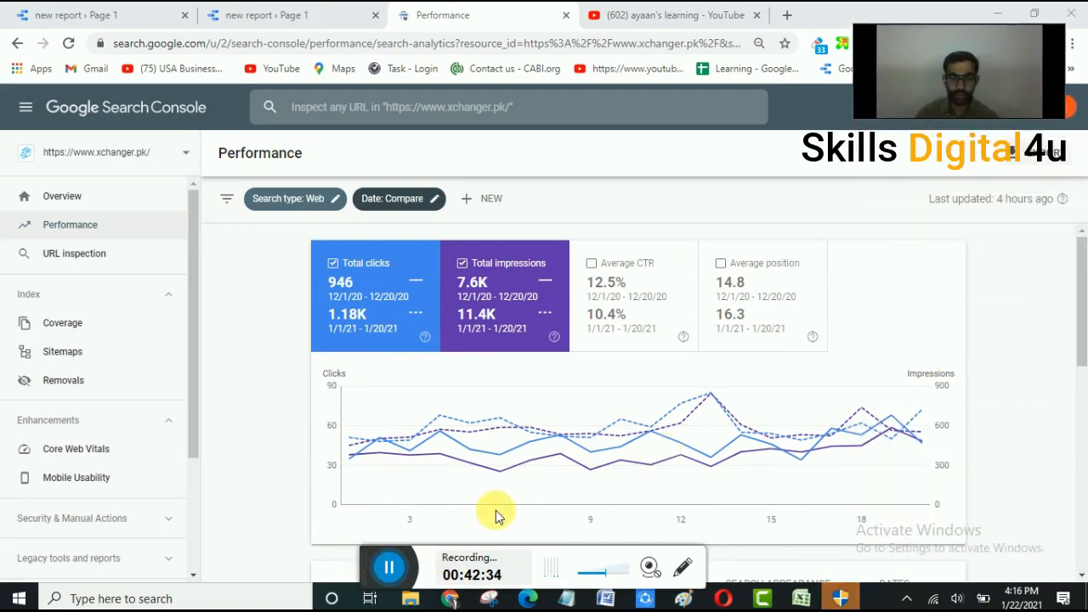
{"action": "left_click", "coordinate": [1082, 326]}
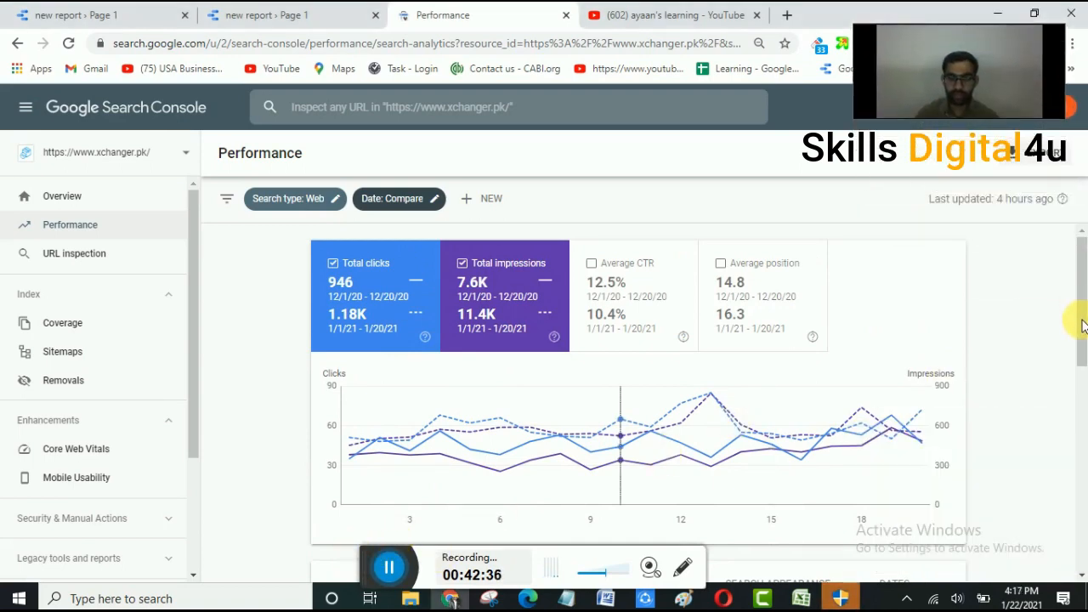
{"action": "scroll", "coordinate": [1082, 334], "scroll_direction": "down", "scroll_amount": 1}
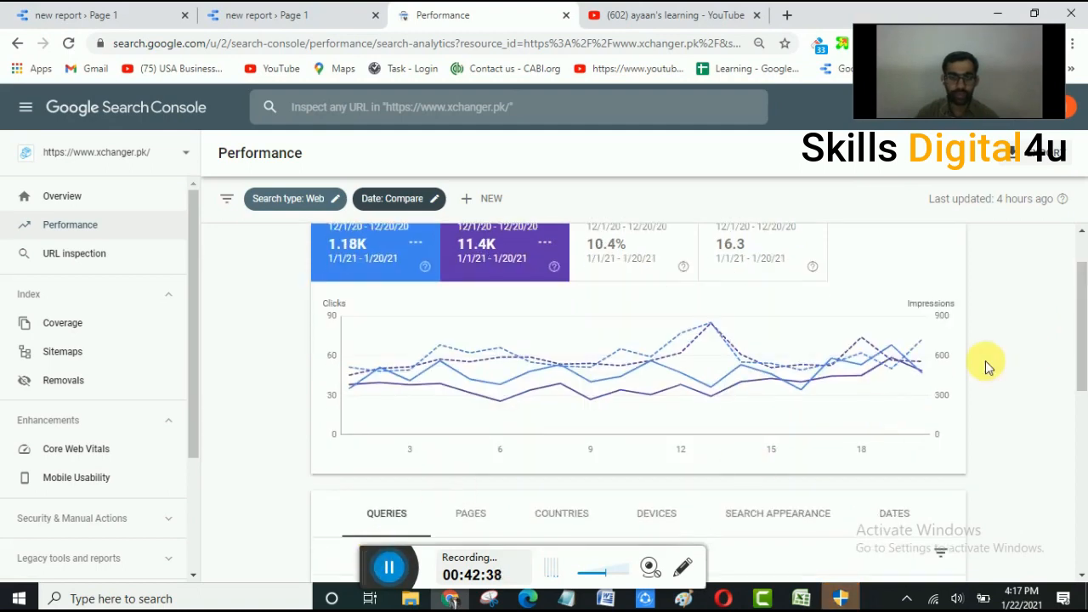
{"action": "scroll", "coordinate": [1082, 318], "scroll_direction": "up", "scroll_amount": 1}
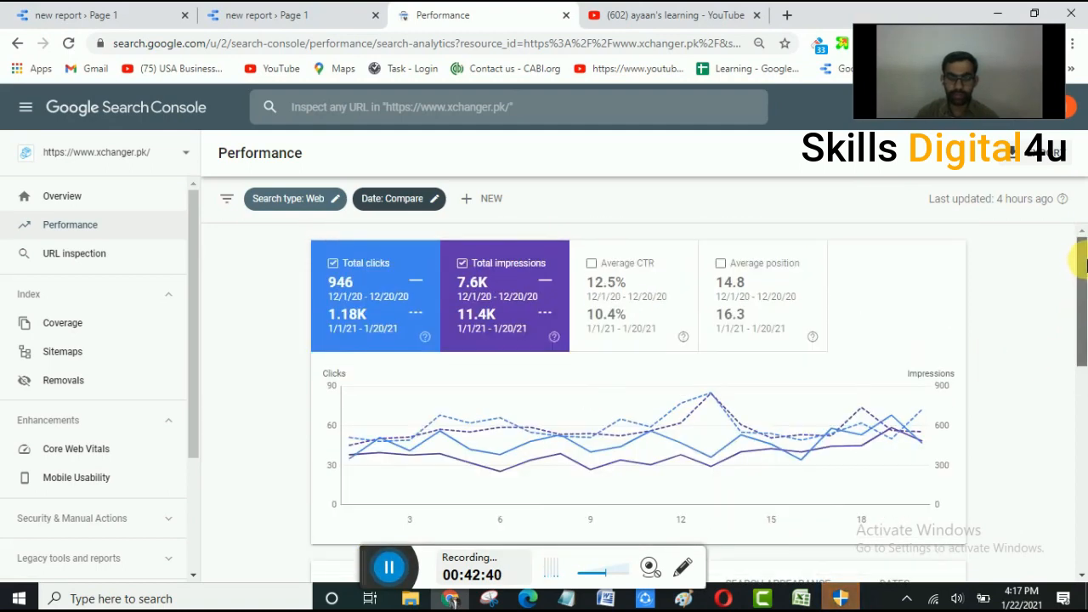
Capture the compared Performance report with Snipping Tool and save it as a PNG named google search 1 in the new report folder.
{"action": "left_click_drag", "start_coordinate": [365, 553], "coordinate": [846, 208]}
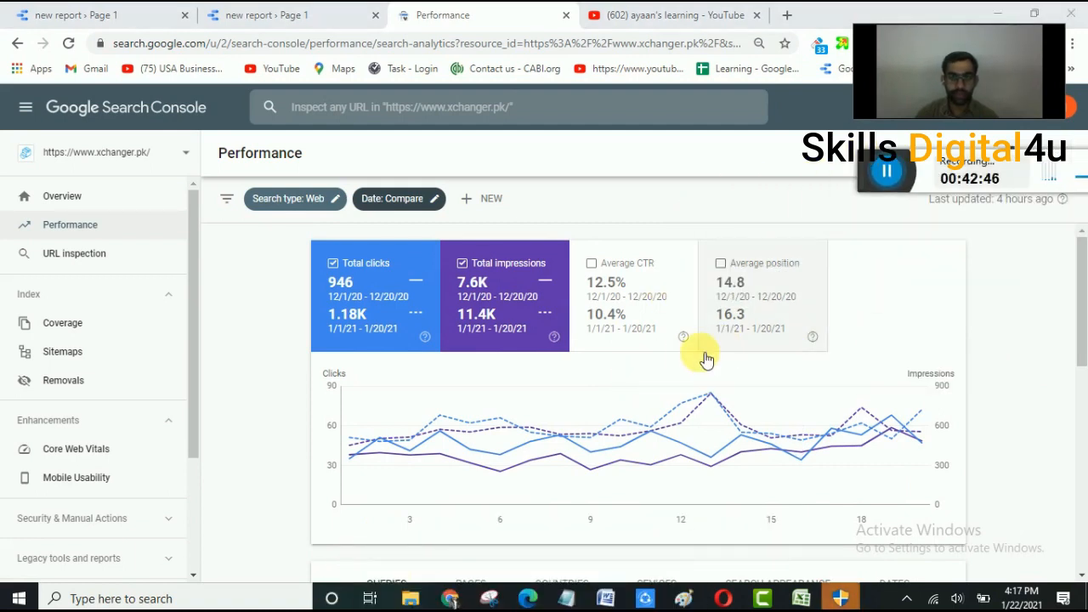
{"action": "left_click_drag", "start_coordinate": [866, 162], "coordinate": [17, 589]}
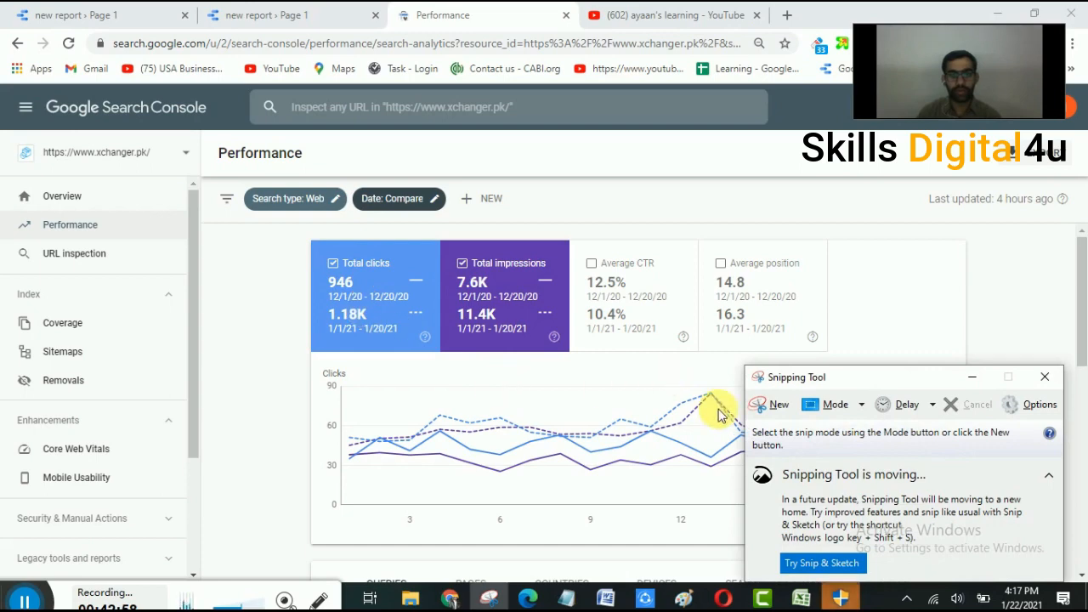
{"action": "left_click", "coordinate": [781, 405]}
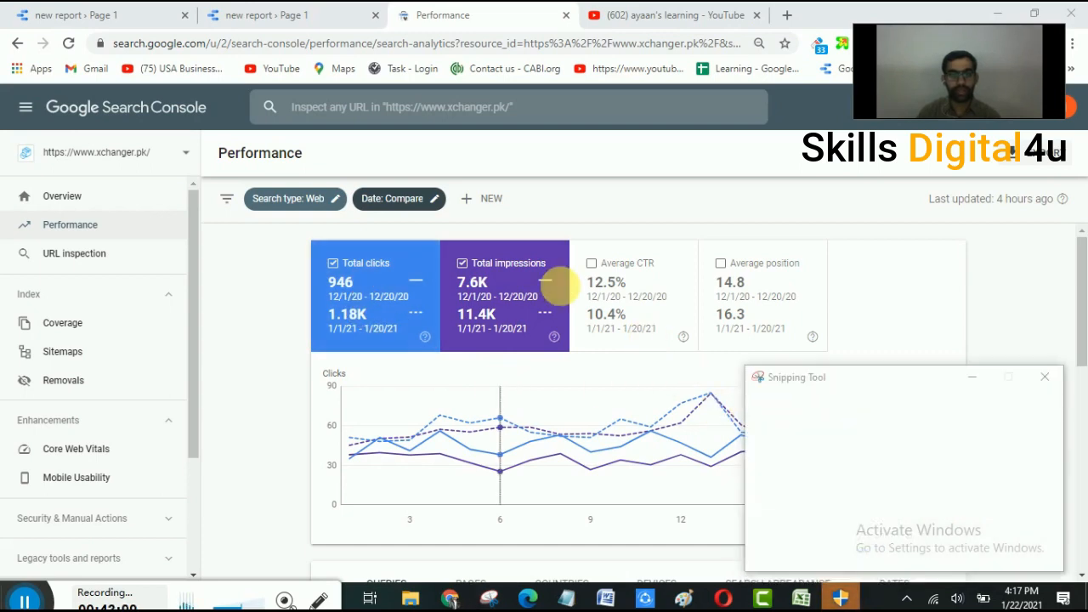
{"action": "left_click_drag", "start_coordinate": [2, 91], "coordinate": [1020, 561]}
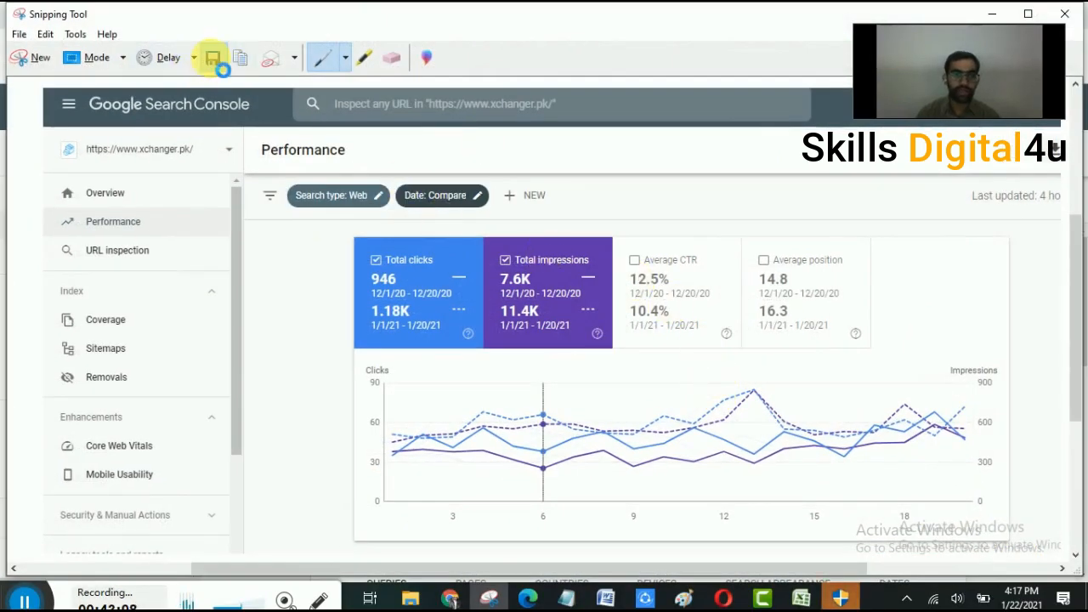
{"action": "left_click", "coordinate": [31, 602]}
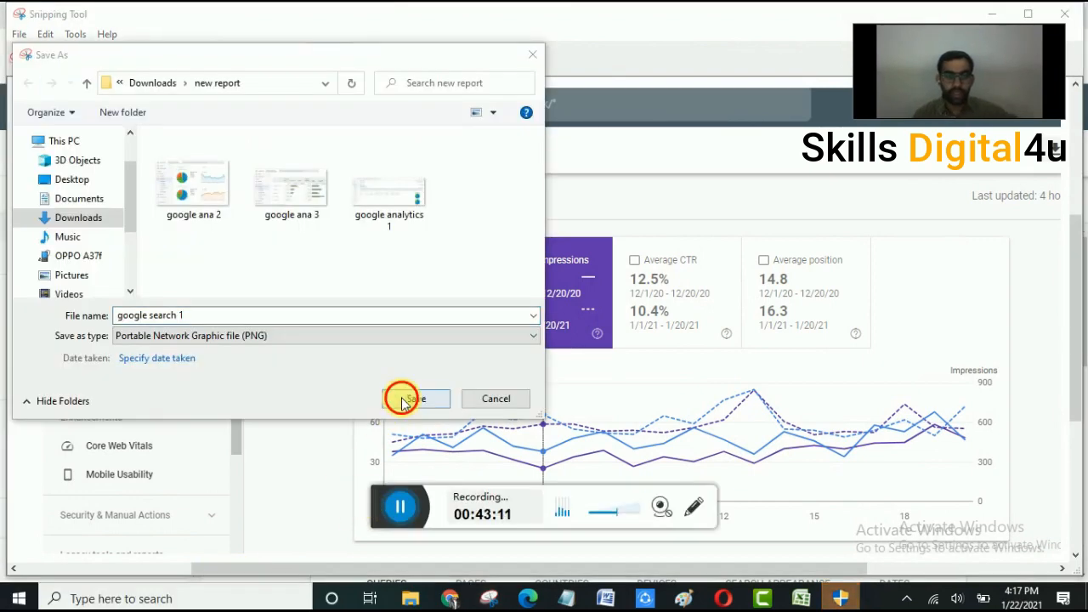
{"action": "left_click", "coordinate": [404, 399]}
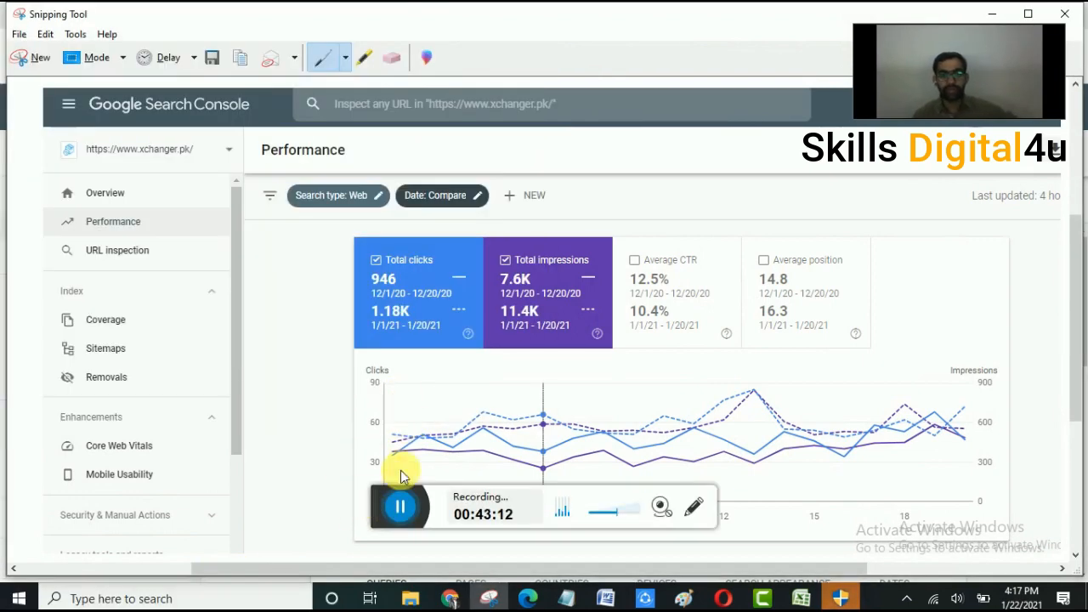
{"action": "left_click_drag", "start_coordinate": [684, 92], "coordinate": [652, 192]}
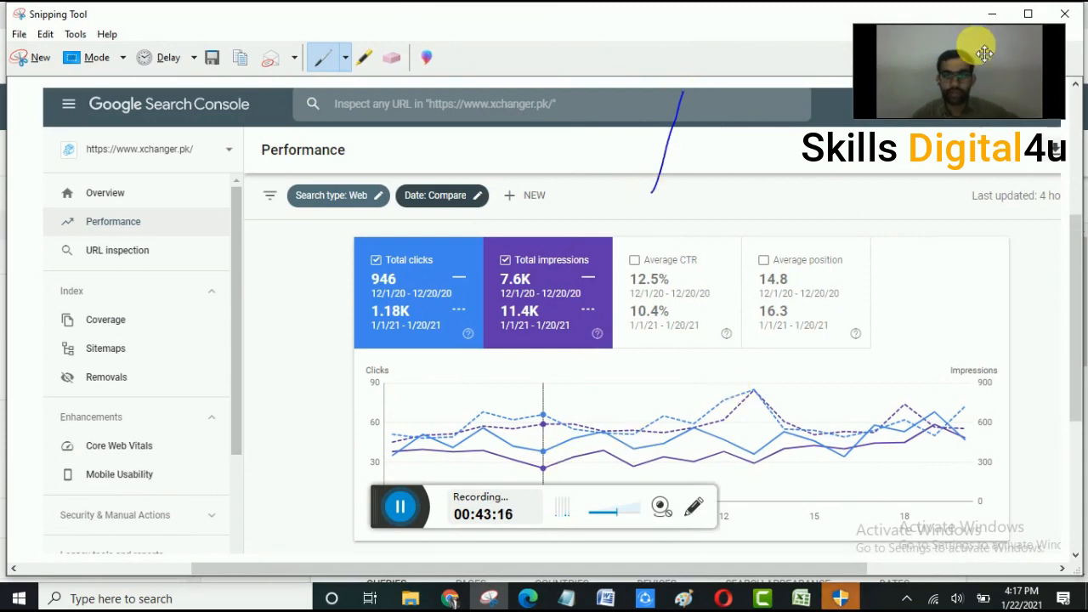
Close Snipping Tool without saving changes to the snip and switch to the Data Studio report named new report.
{"action": "left_click_drag", "start_coordinate": [973, 49], "coordinate": [970, 609]}
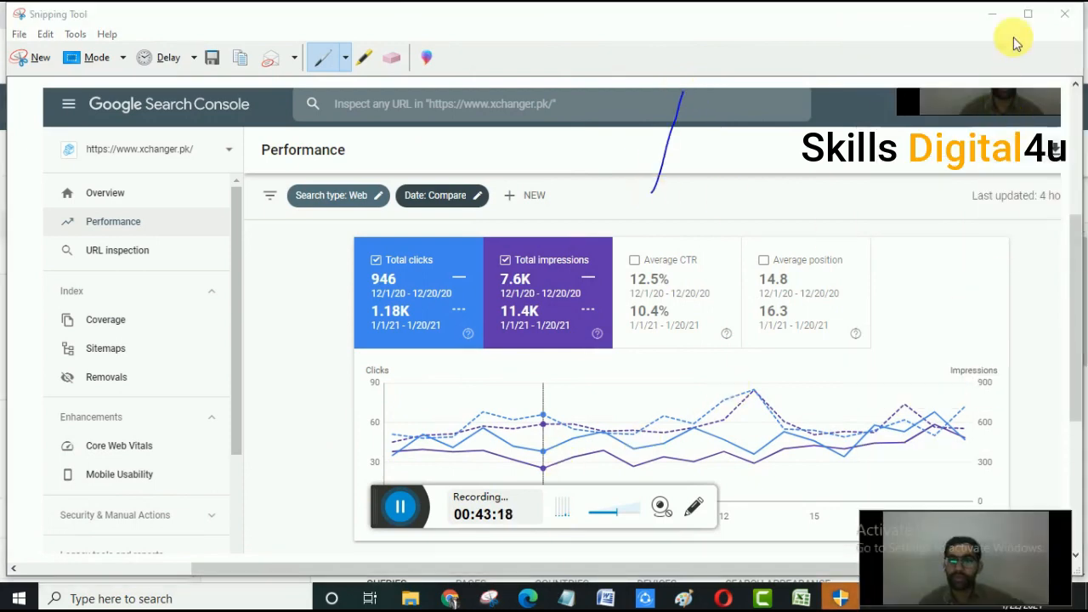
{"action": "key", "text": "alt+F4"}
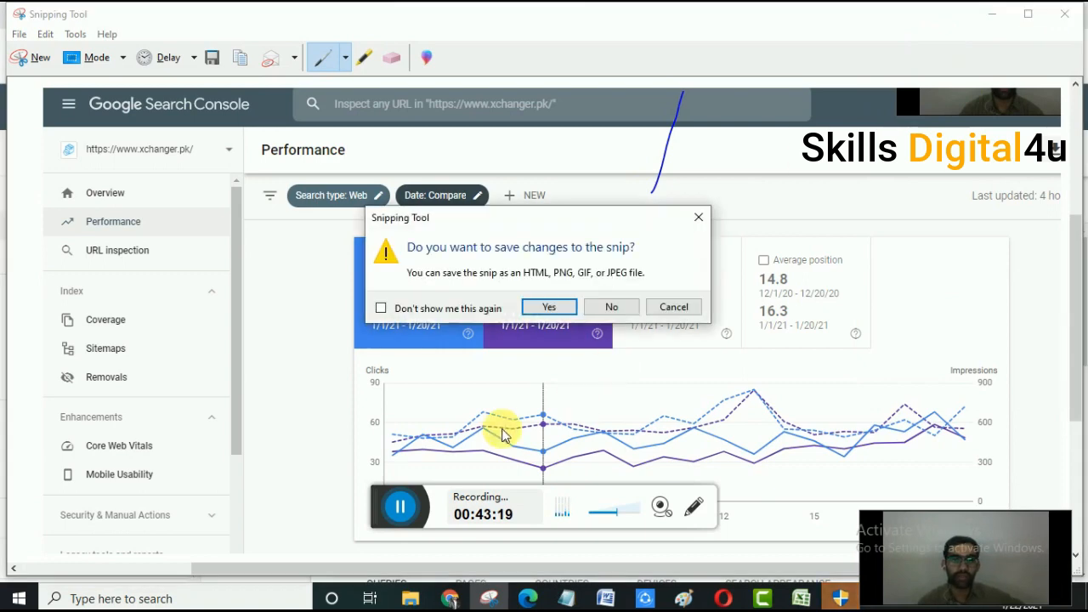
{"action": "left_click", "coordinate": [615, 308]}
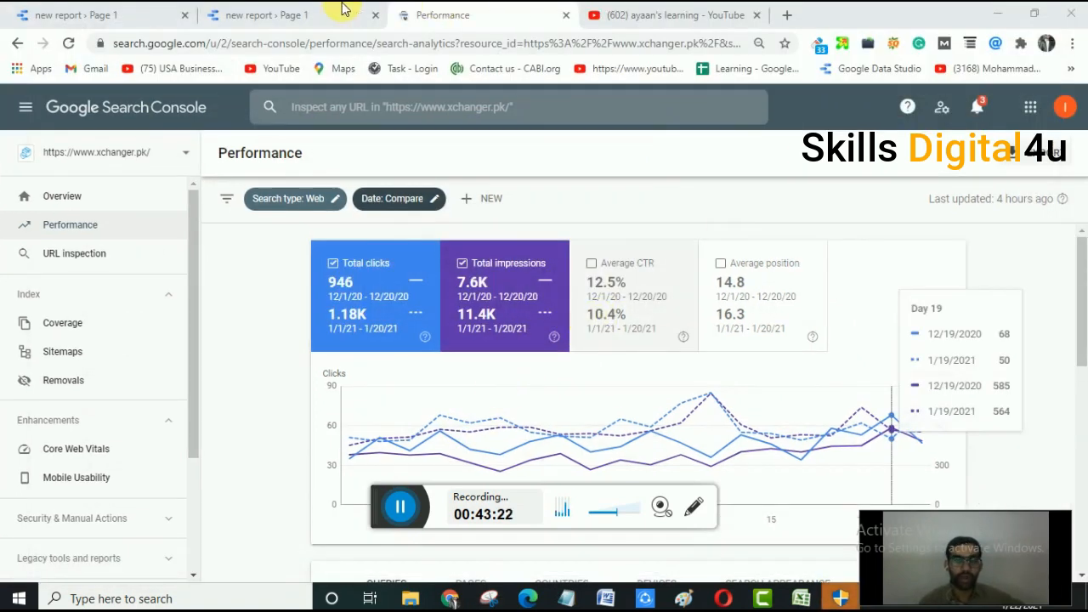
{"action": "left_click", "coordinate": [302, 13]}
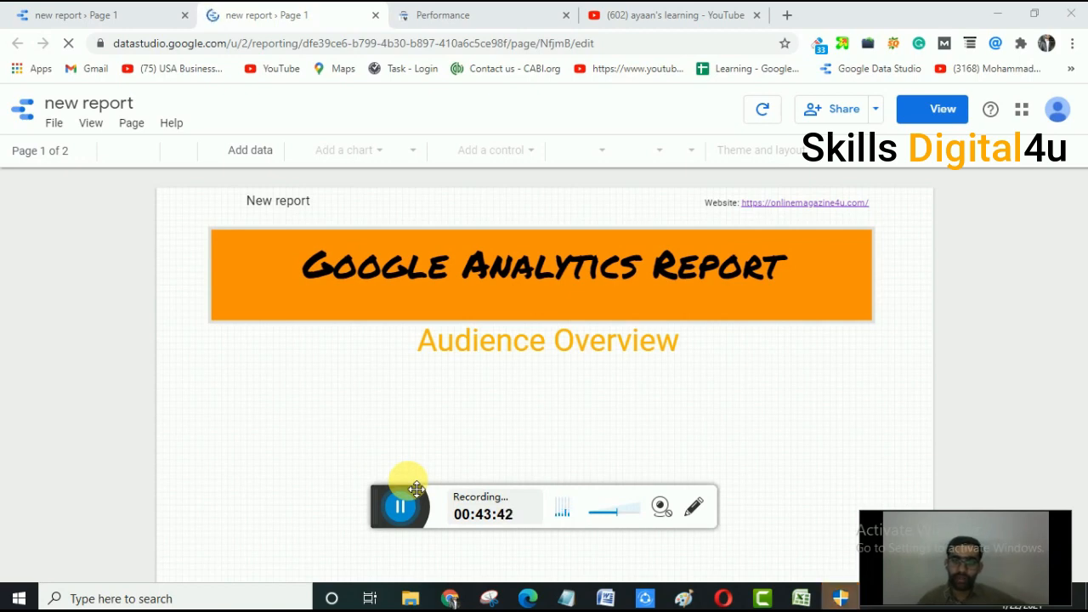
{"action": "left_click", "coordinate": [401, 509]}
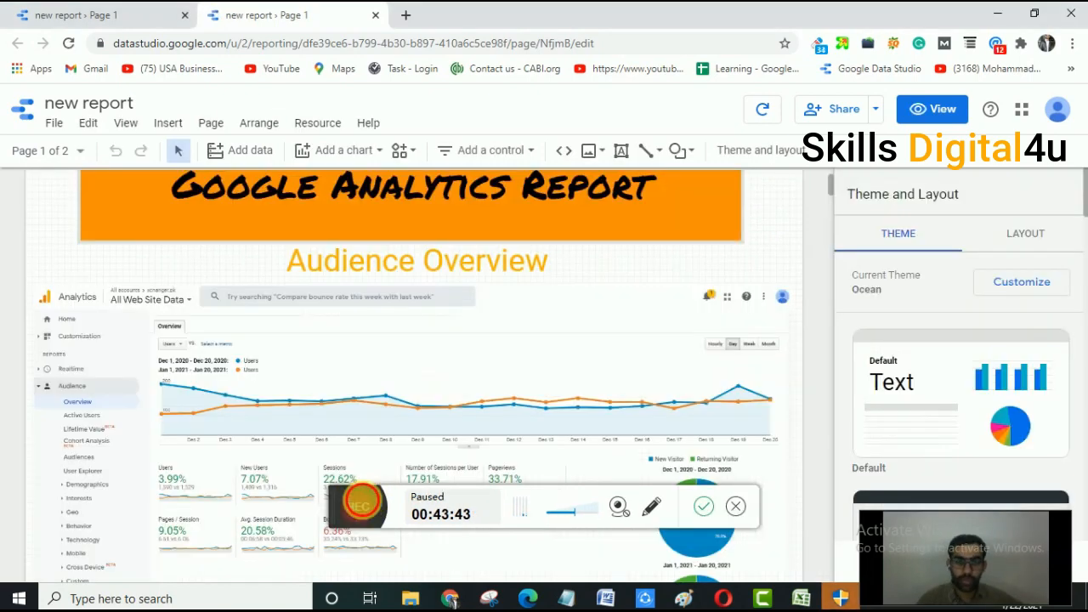
{"action": "left_click", "coordinate": [359, 503]}
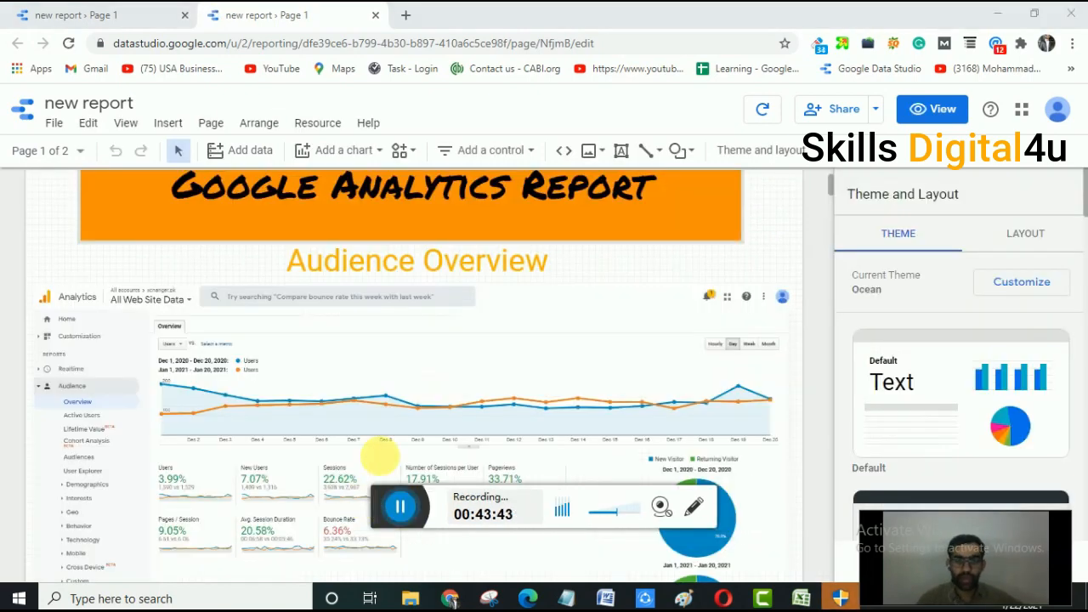
Delete the Google Analytics screenshot beneath the Audience Overview heading.
{"action": "left_click", "coordinate": [427, 355]}
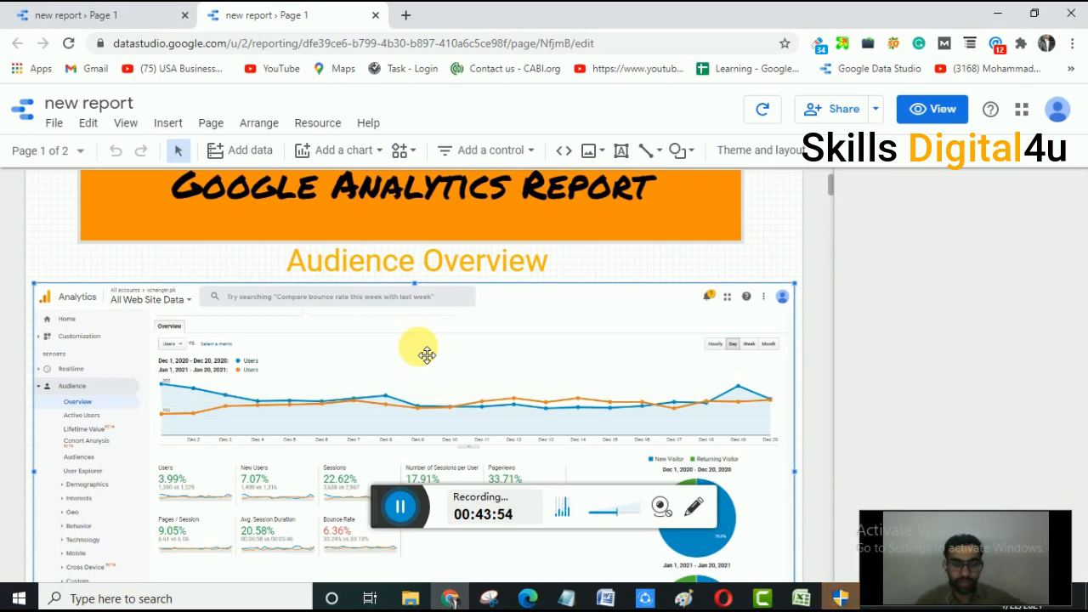
{"action": "left_click", "coordinate": [427, 355]}
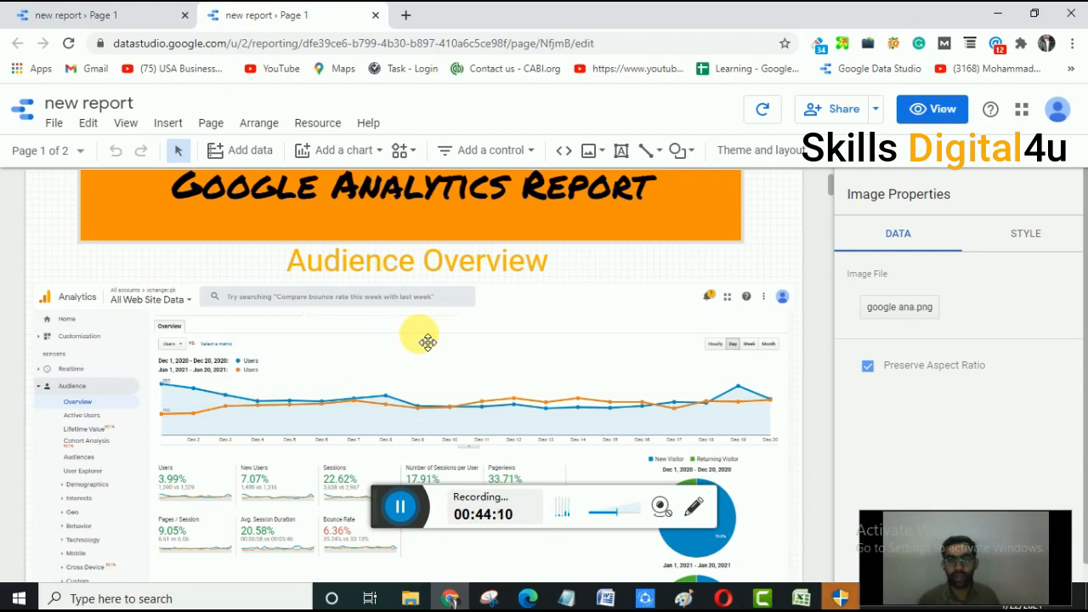
{"action": "key", "text": "Delete"}
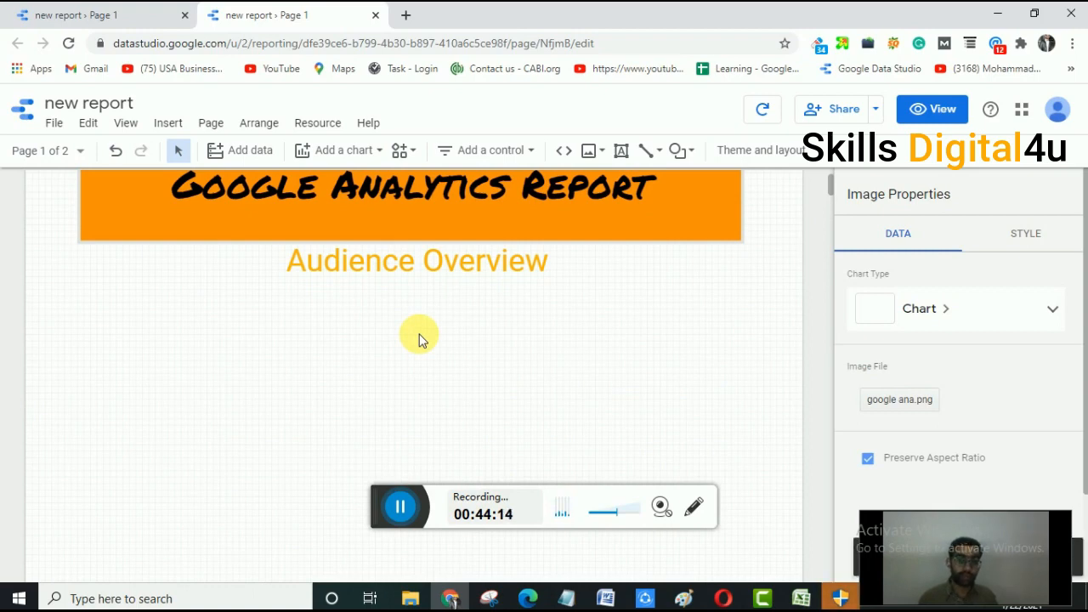
{"action": "left_click", "coordinate": [419, 338]}
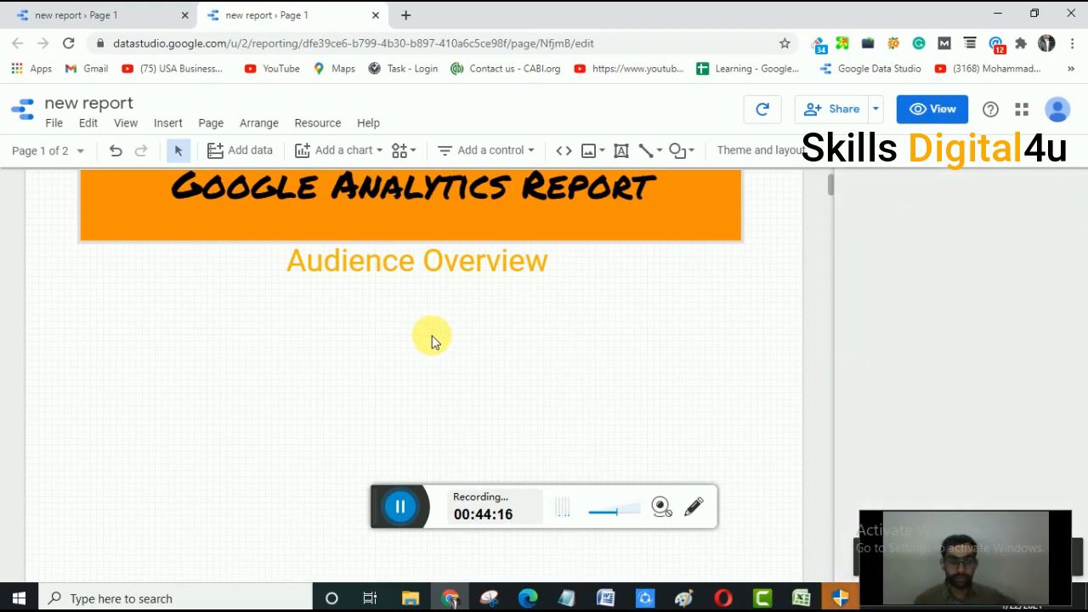
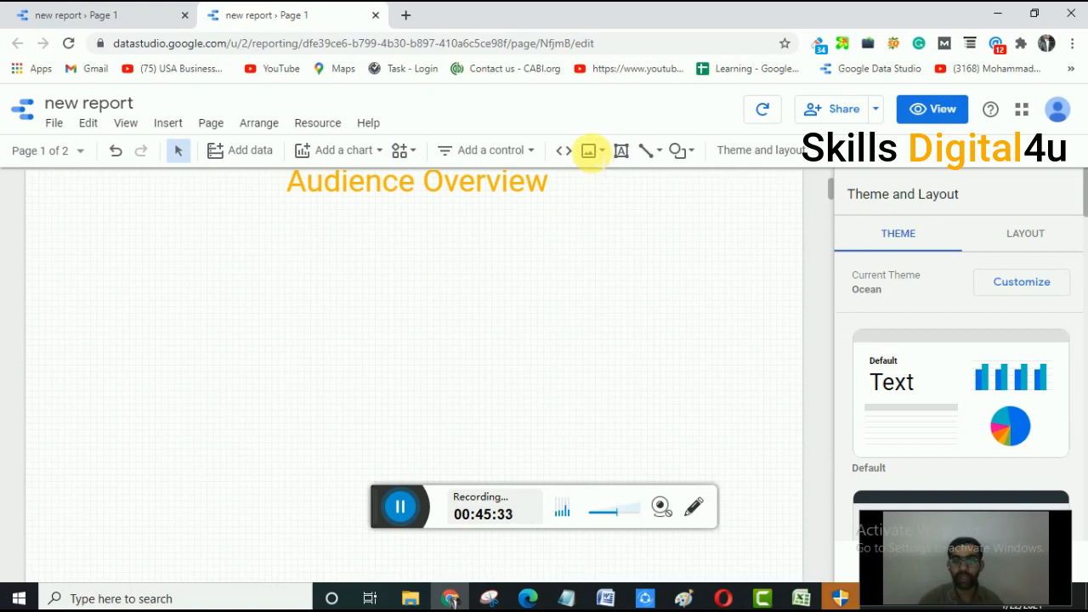
Copy the image address of the second SEO picture in the Google Images results for seo.
{"action": "left_click", "coordinate": [595, 150]}
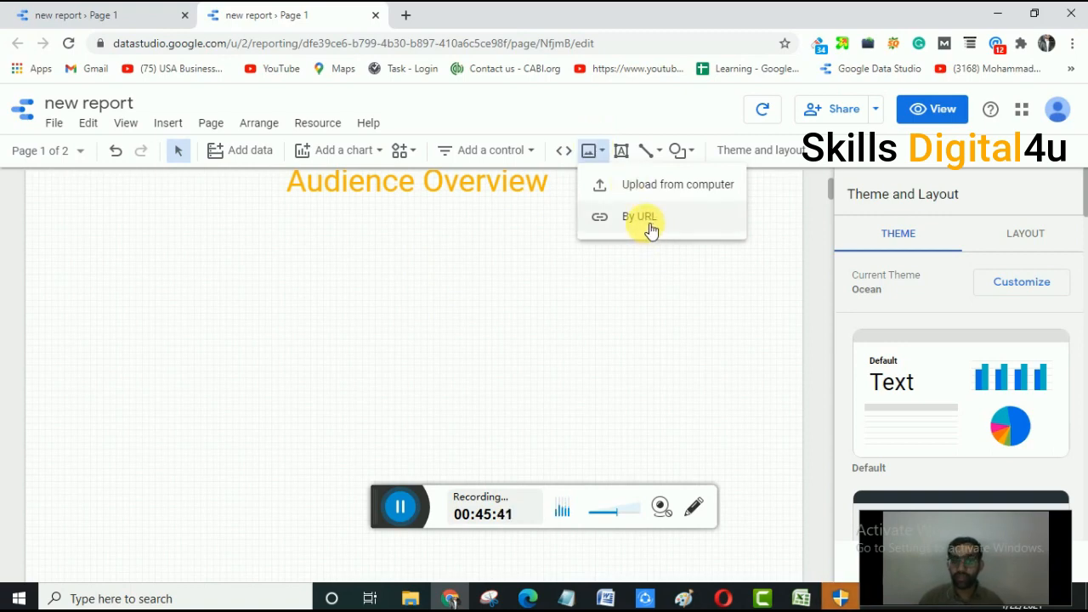
{"action": "left_click", "coordinate": [387, 507]}
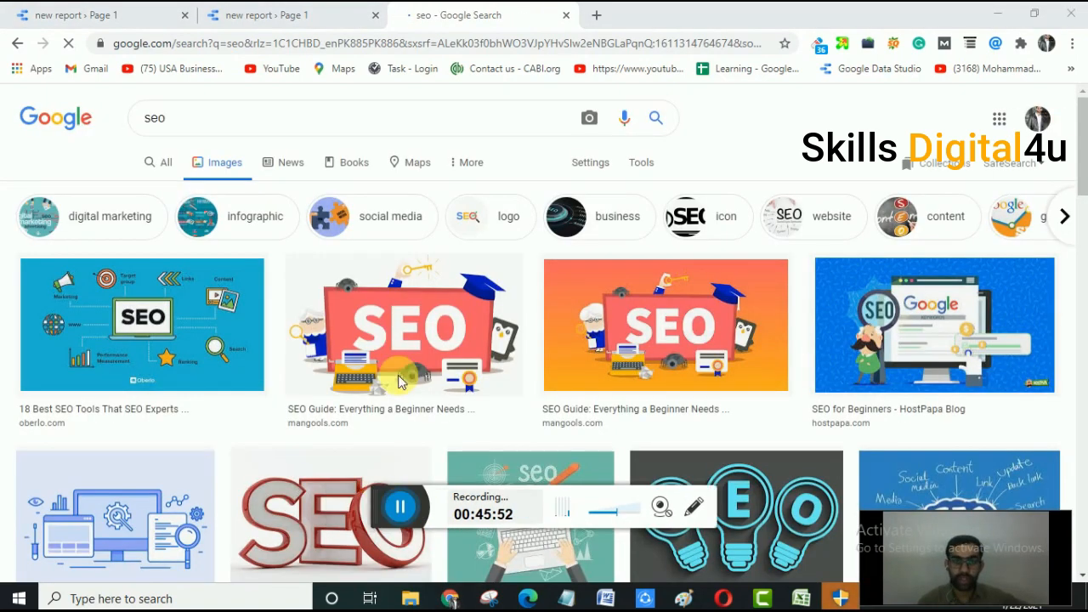
{"action": "right_click", "coordinate": [417, 312]}
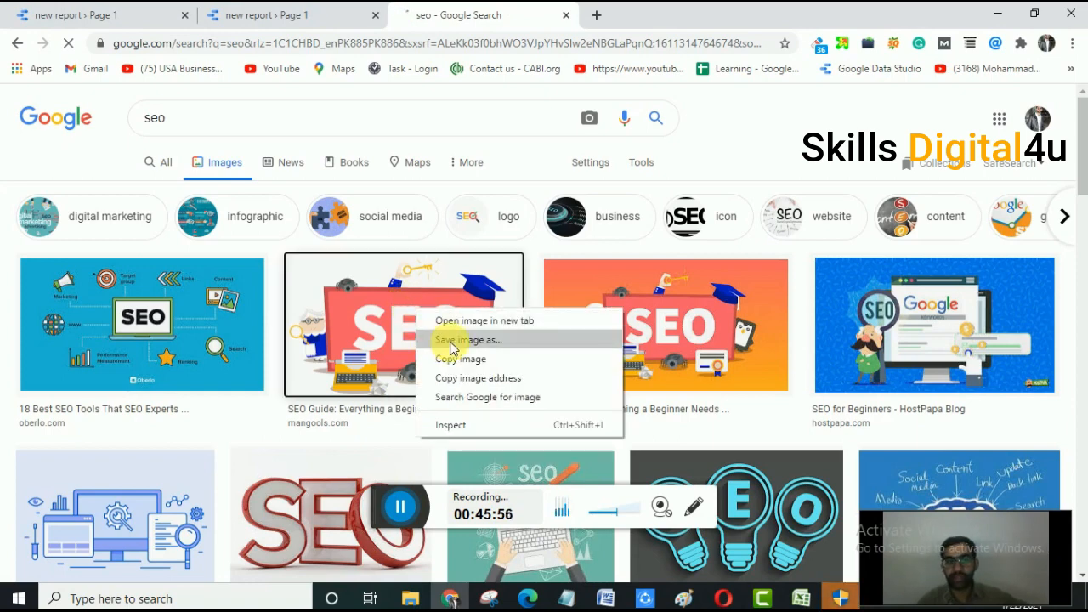
{"action": "left_click", "coordinate": [478, 381]}
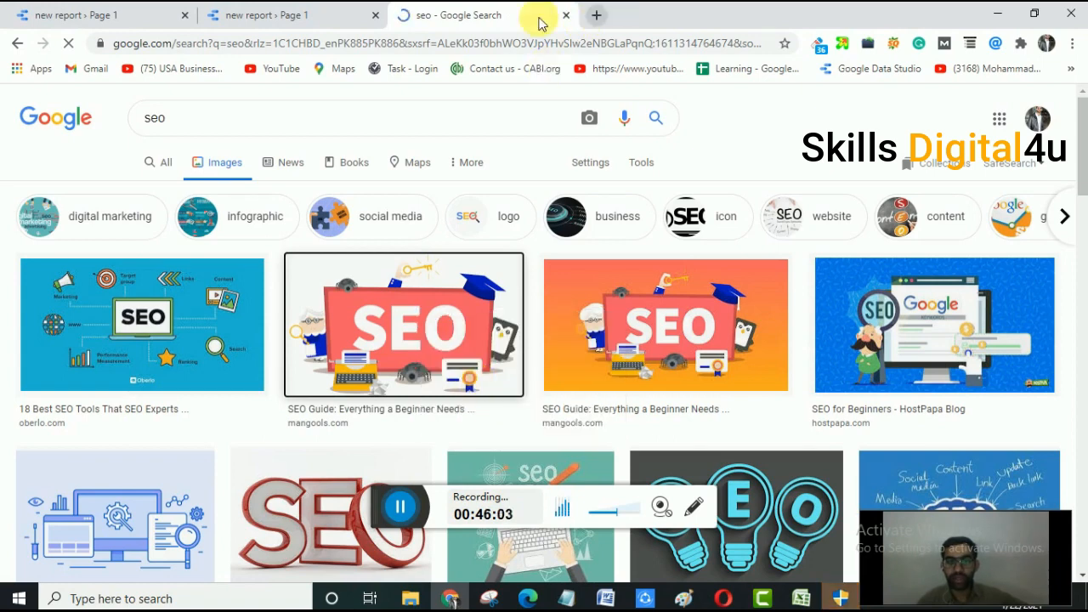
Try to insert an image by URL into the new report using the copied image address.
{"action": "left_click", "coordinate": [328, 16]}
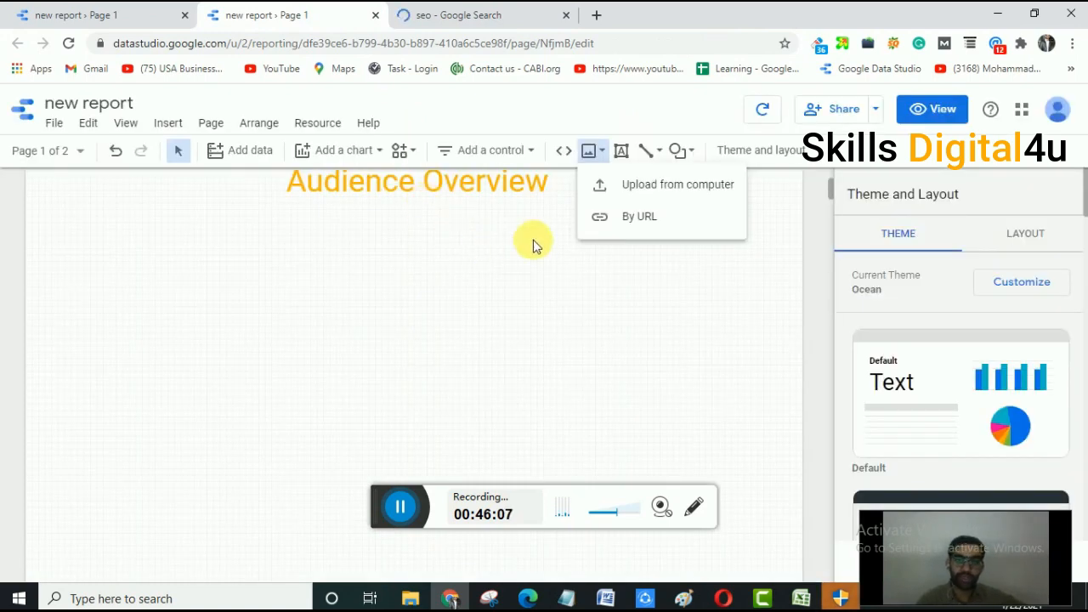
{"action": "left_click", "coordinate": [641, 216]}
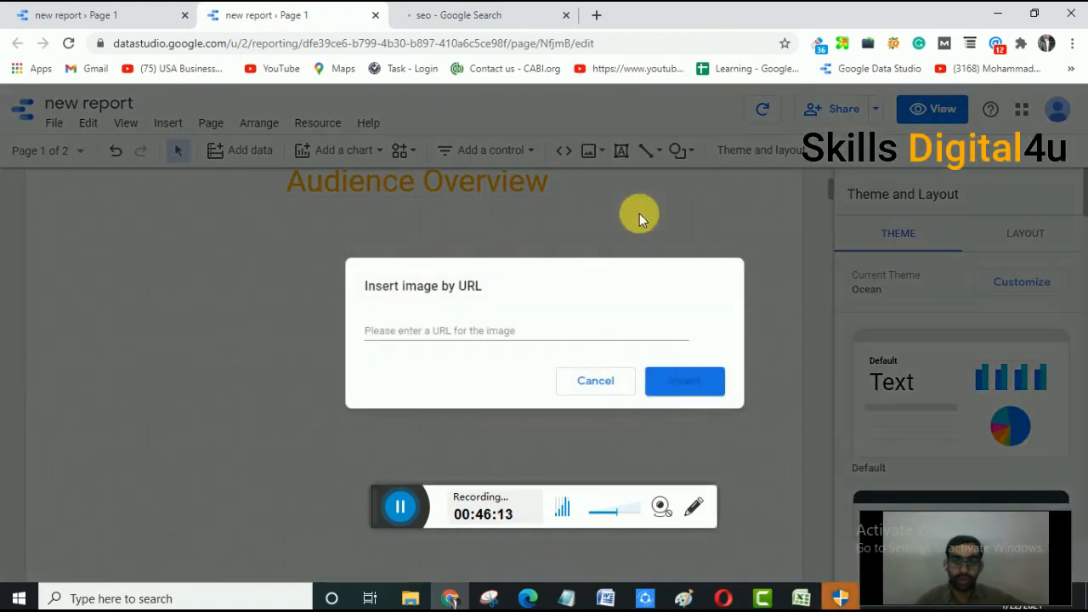
{"action": "left_click", "coordinate": [527, 338]}
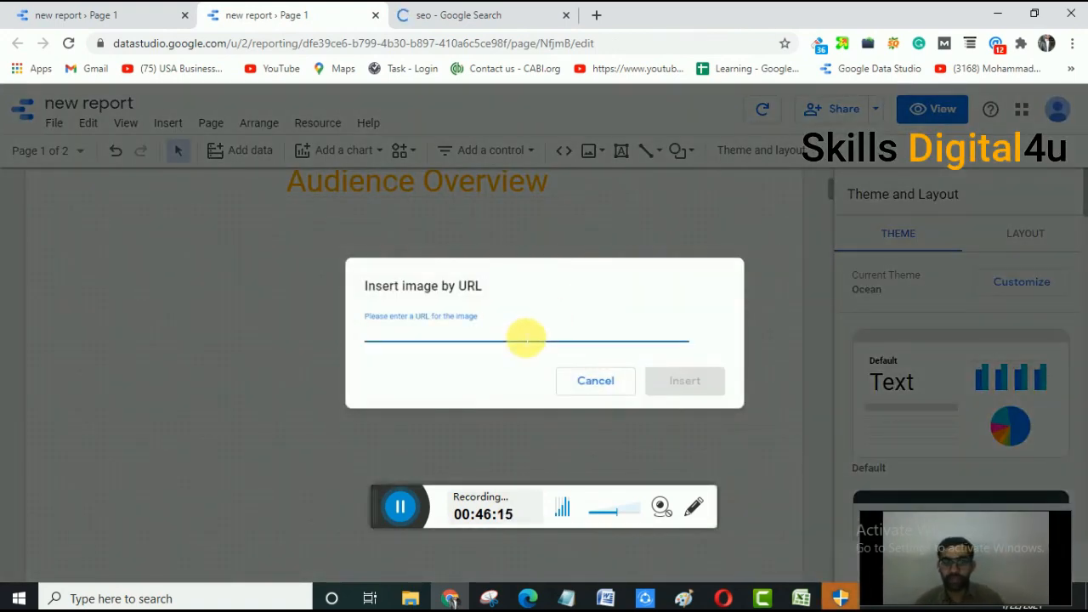
{"action": "key", "text": "ctrl+v"}
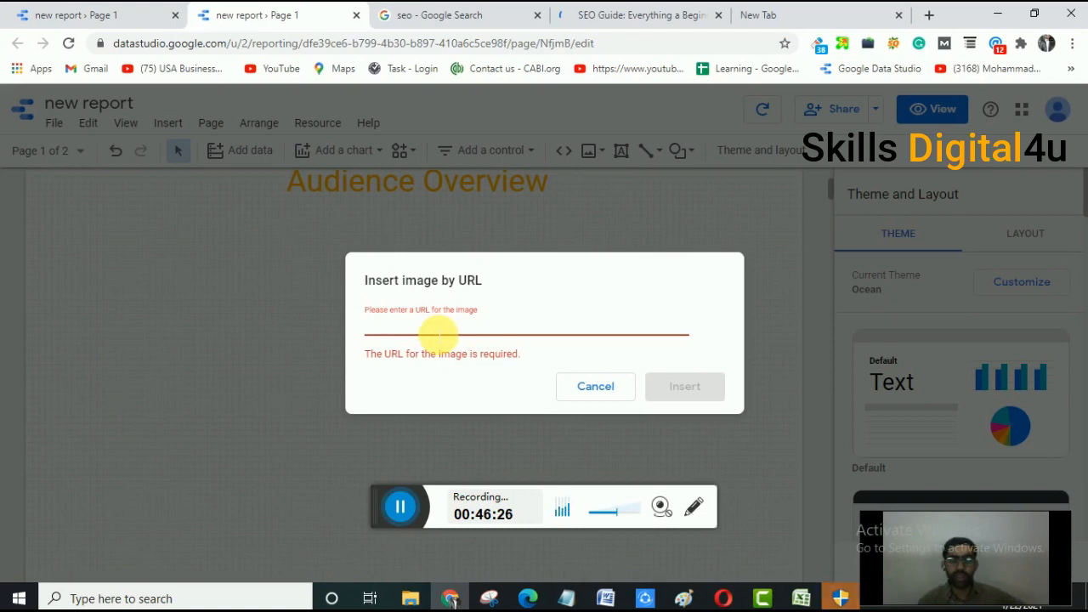
{"action": "left_click", "coordinate": [427, 322]}
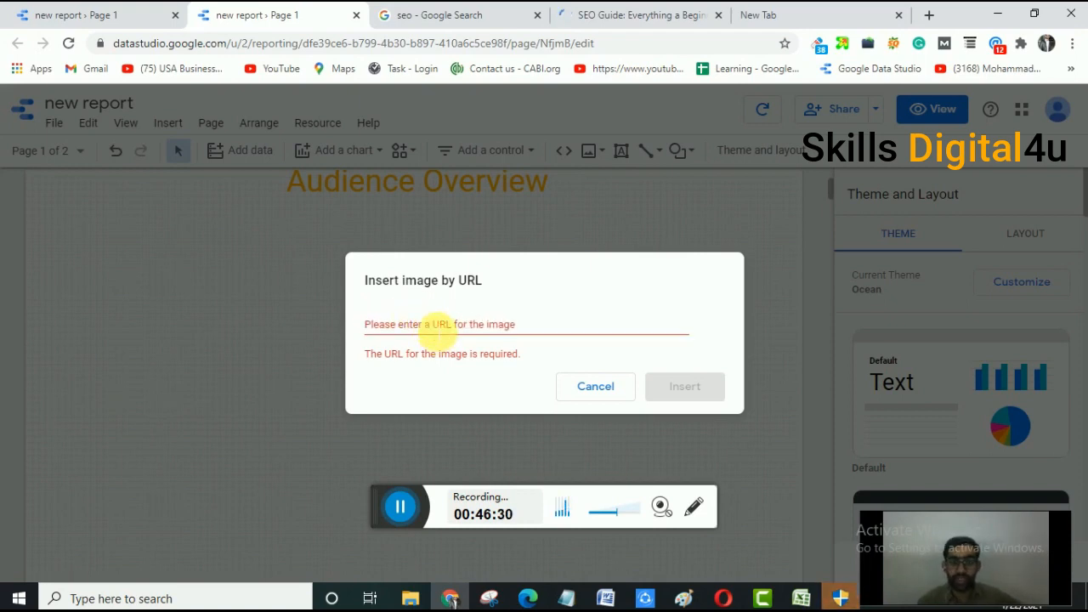
{"action": "left_click", "coordinate": [558, 334]}
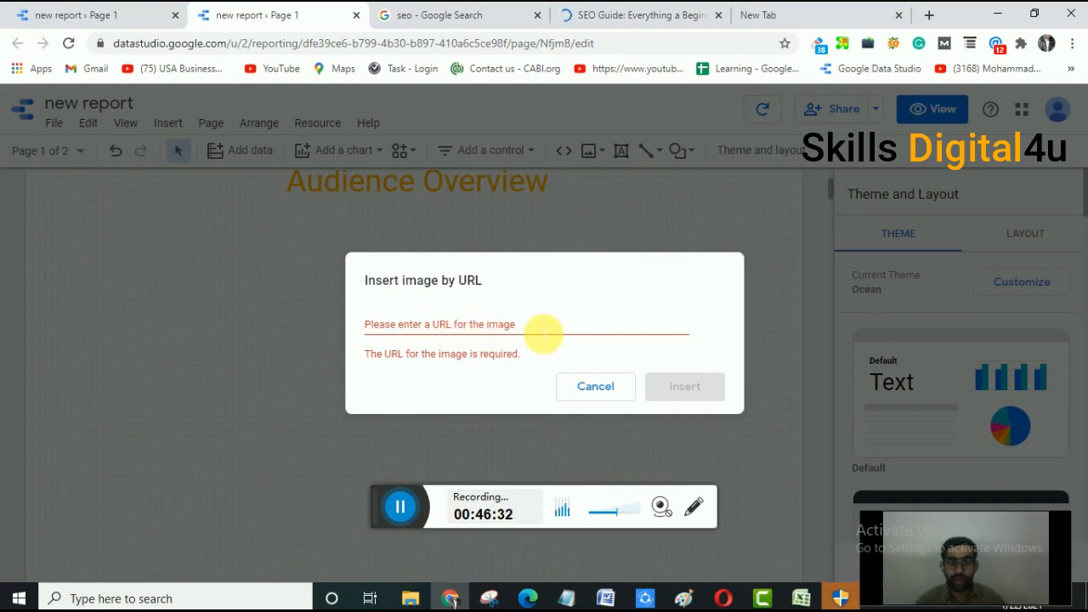
{"action": "key", "text": "ctrl+v"}
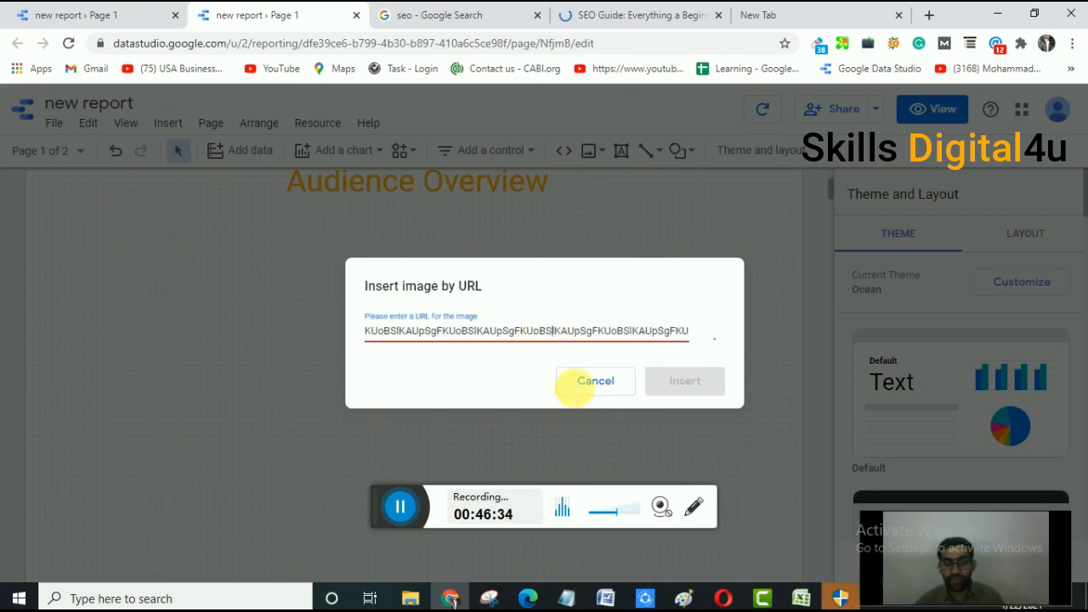
{"action": "left_click", "coordinate": [595, 382]}
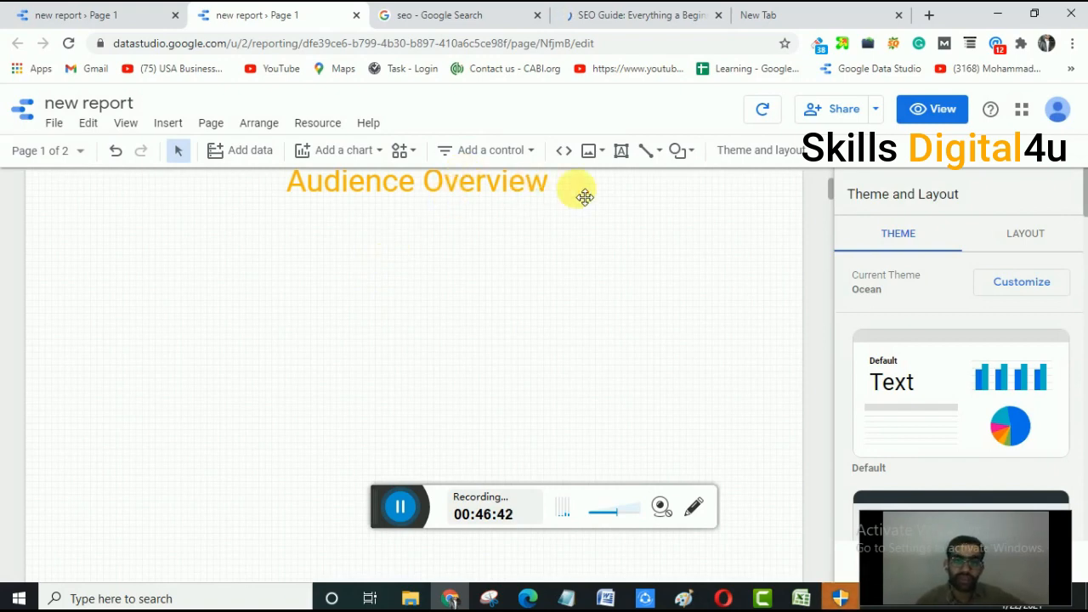
Insert the google analytics 1 image from the computer's new report folder below the Audience Overview heading.
{"action": "left_click", "coordinate": [588, 152]}
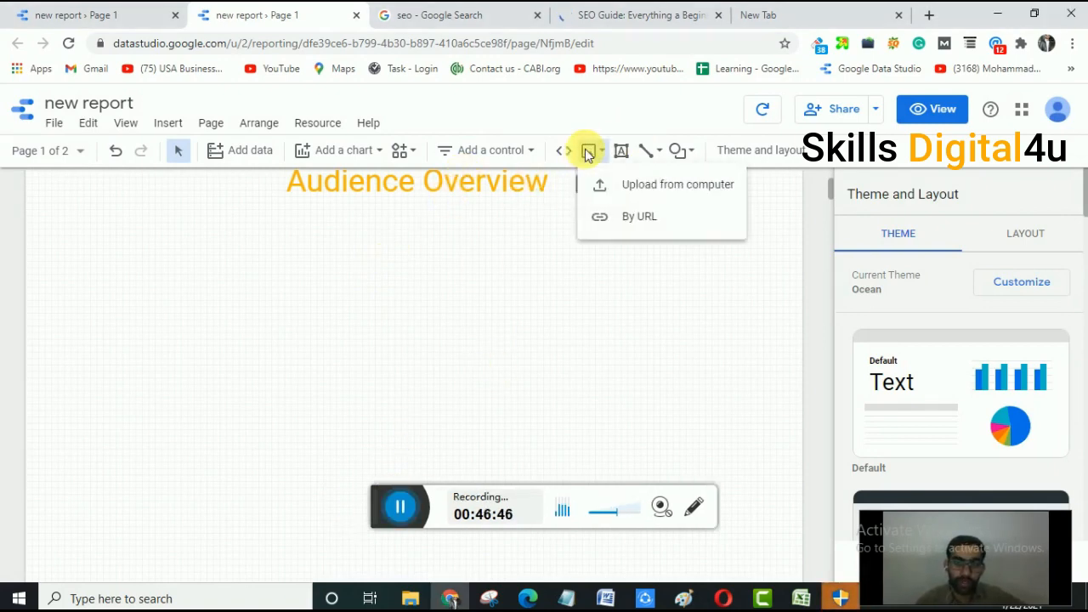
{"action": "left_click", "coordinate": [639, 197]}
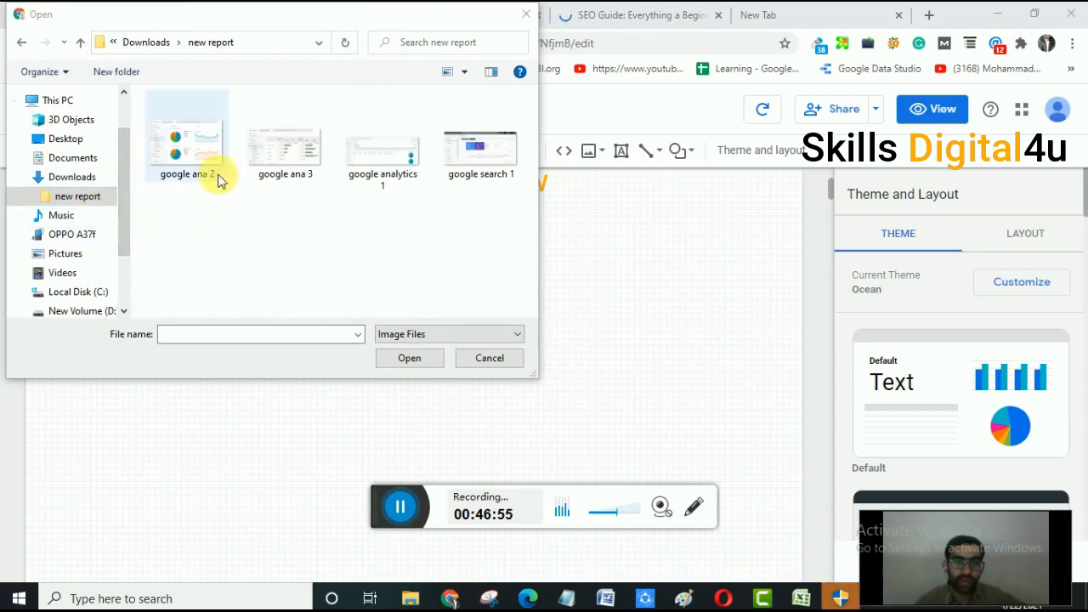
{"action": "double_click", "coordinate": [355, 161]}
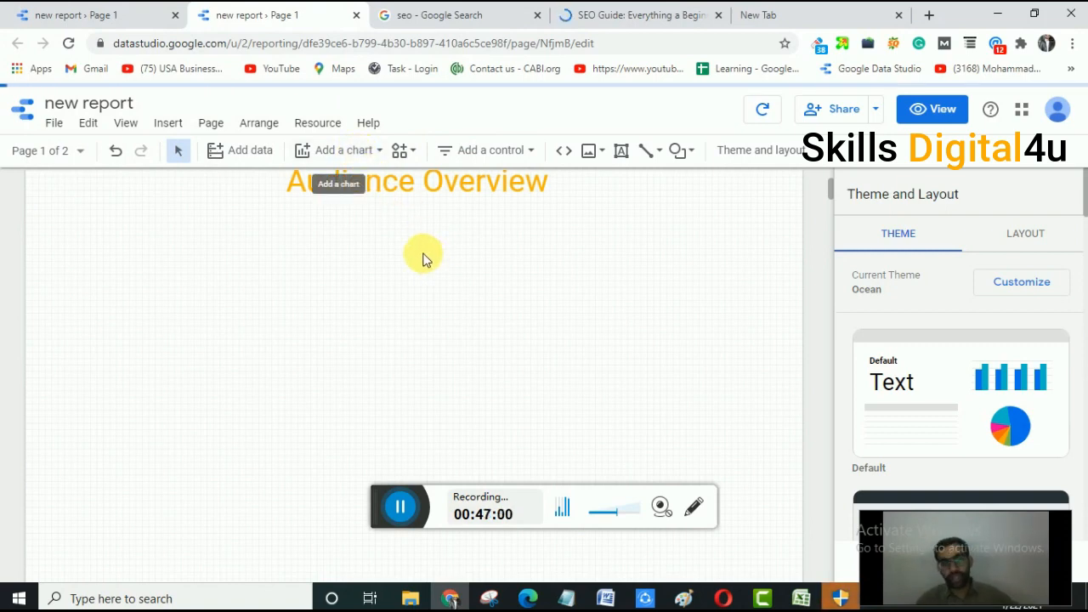
{"action": "left_click", "coordinate": [406, 513]}
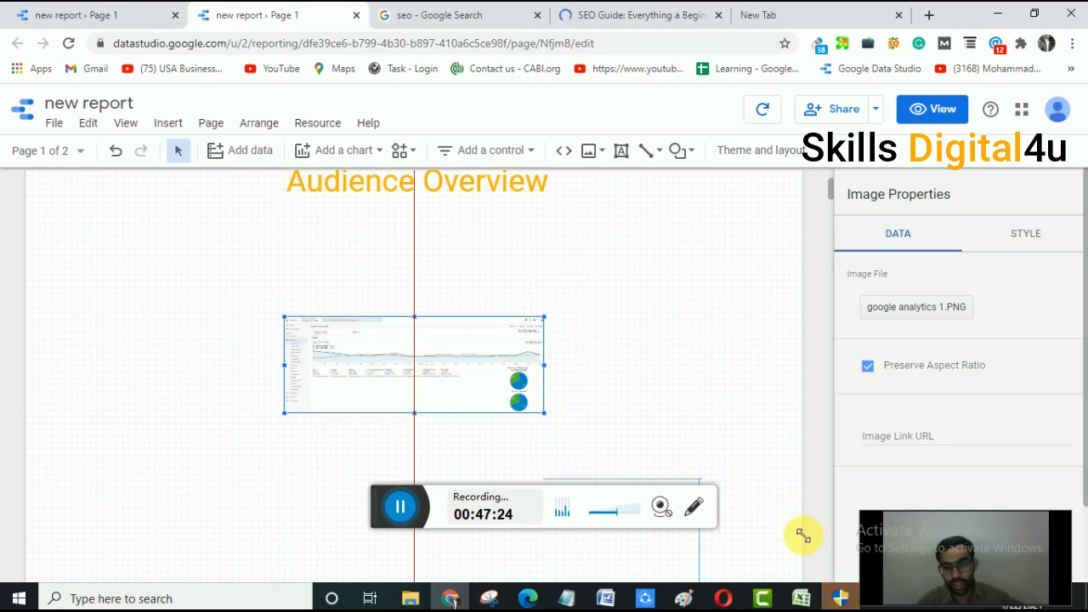
Enlarge the google analytics 1 screenshot to about the page's width and place it directly beneath the Audience Overview heading.
{"action": "left_click_drag", "start_coordinate": [799, 536], "coordinate": [802, 536]}
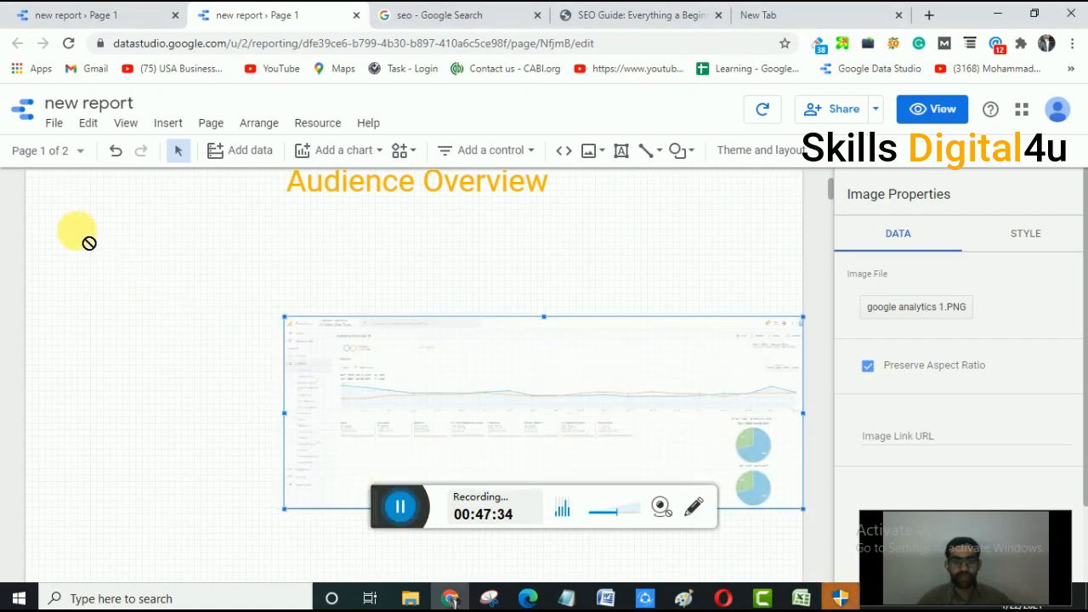
{"action": "mouse_move", "coordinate": [89, 243]}
{"action": "left_mouse_down"}
{"action": "mouse_move", "coordinate": [76, 230]}
{"action": "mouse_move", "coordinate": [94, 243]}
{"action": "left_mouse_up"}
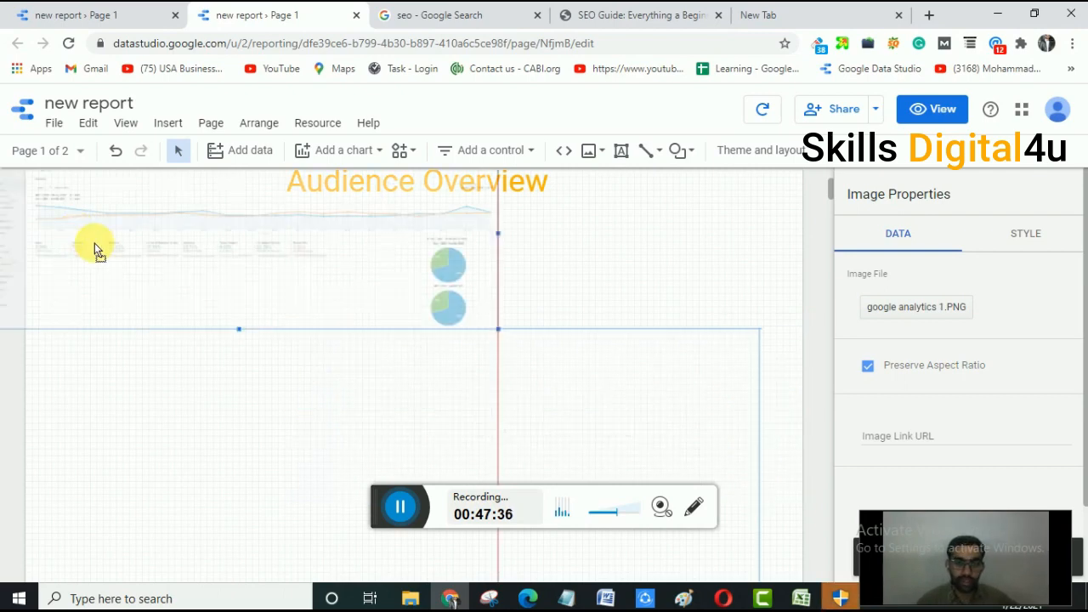
{"action": "left_click_drag", "start_coordinate": [223, 308], "coordinate": [311, 389]}
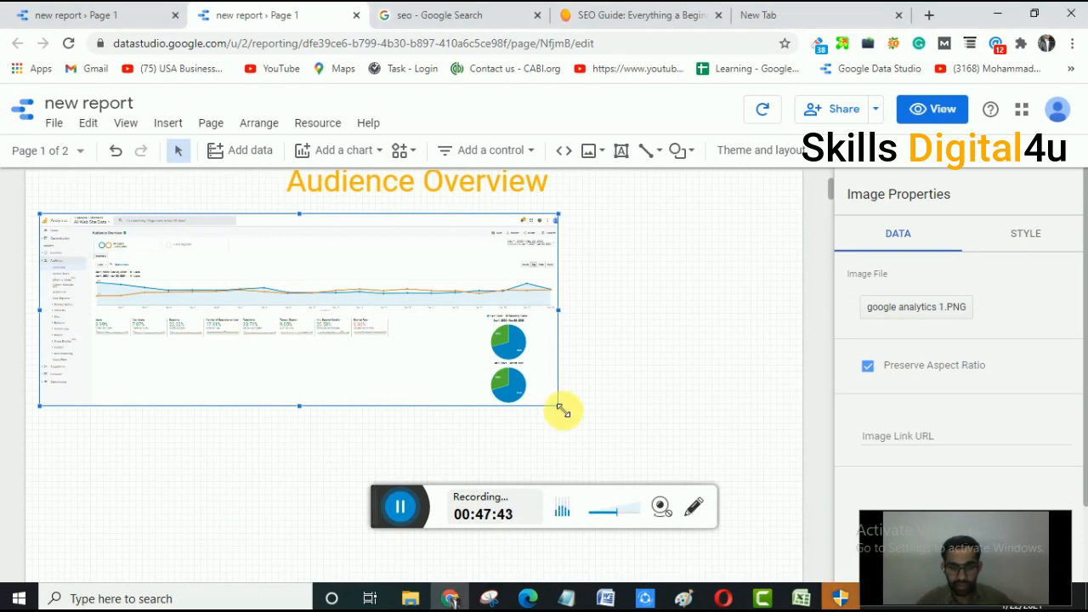
{"action": "left_click_drag", "start_coordinate": [561, 409], "coordinate": [807, 555]}
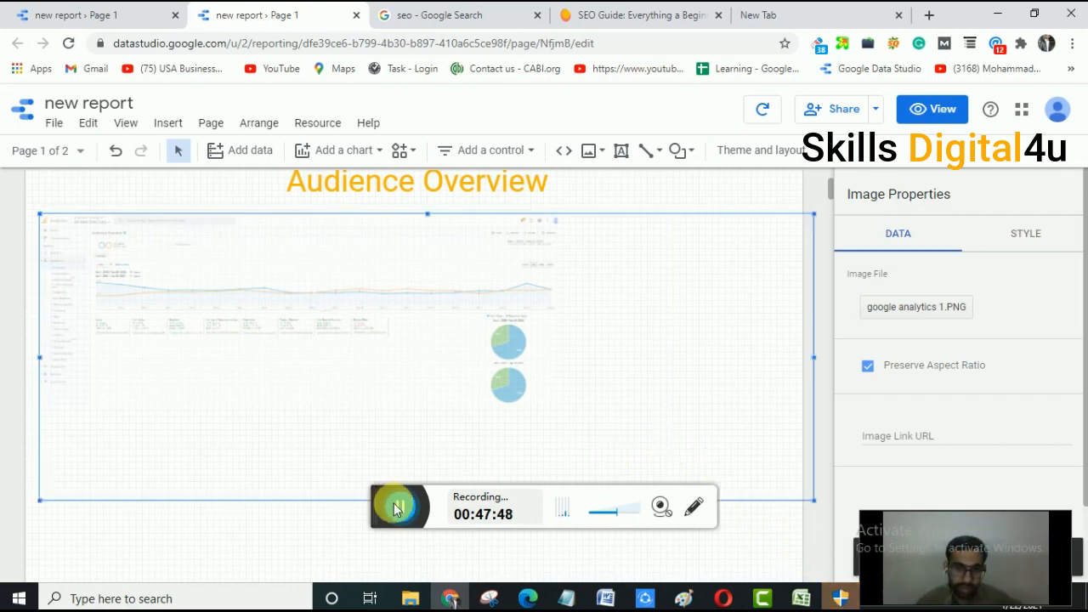
{"action": "left_click", "coordinate": [484, 267]}
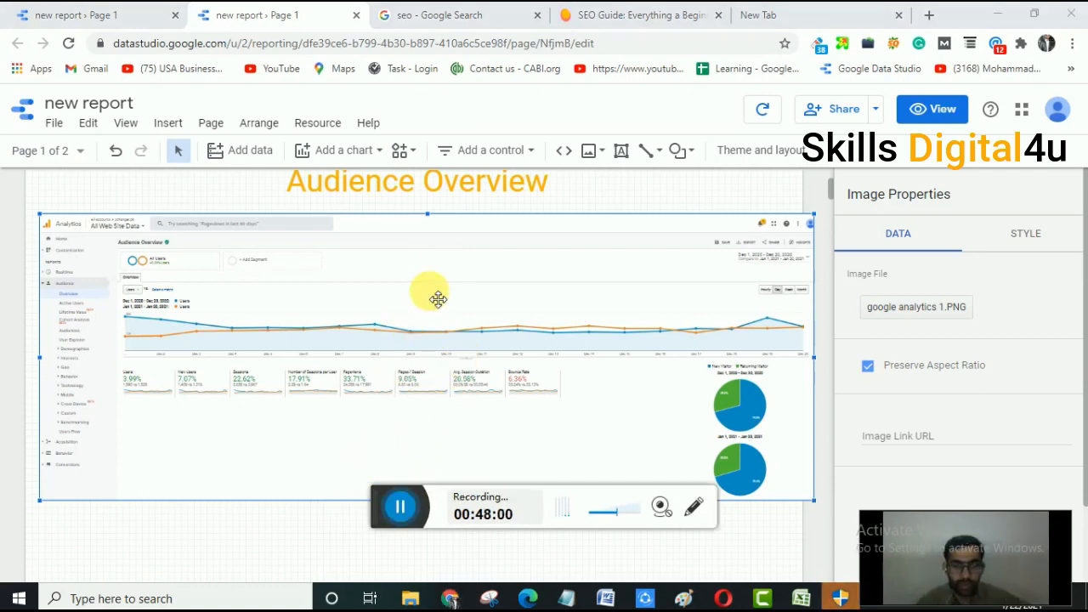
{"action": "left_click_drag", "start_coordinate": [385, 275], "coordinate": [289, 521]}
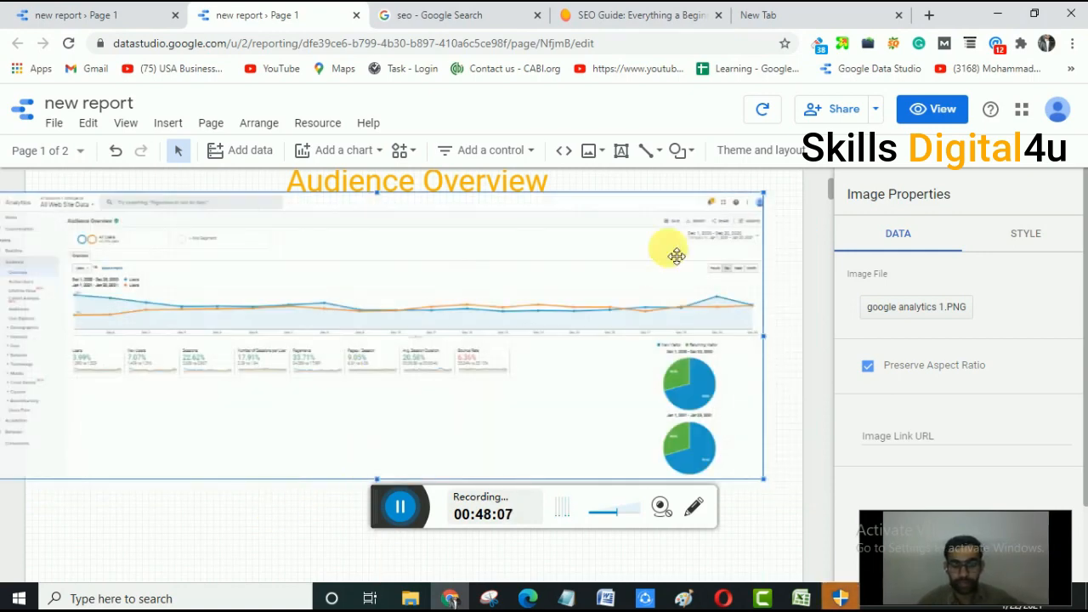
{"action": "scroll", "coordinate": [816, 204], "scroll_direction": "down", "scroll_amount": 2}
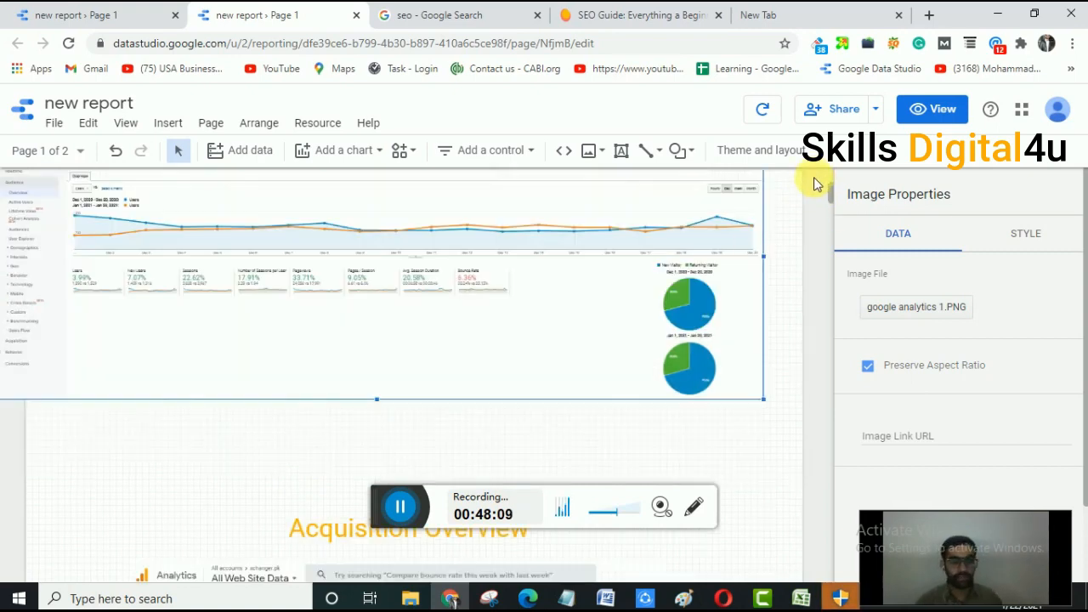
{"action": "scroll", "coordinate": [440, 374], "scroll_direction": "down", "scroll_amount": 3}
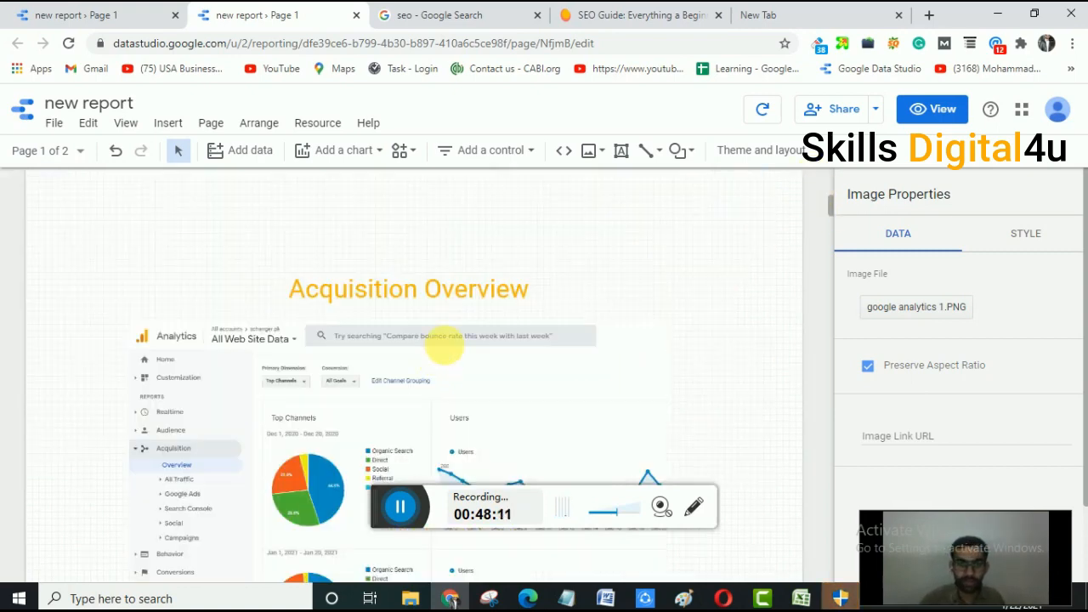
Review the Acquisition Overview, Google Search Console Report and Ahrefs Report sections on page 1 of the report.
{"action": "scroll", "coordinate": [476, 340], "scroll_direction": "down", "scroll_amount": 5}
{"action": "scroll", "coordinate": [476, 357], "scroll_direction": "down", "scroll_amount": 10}
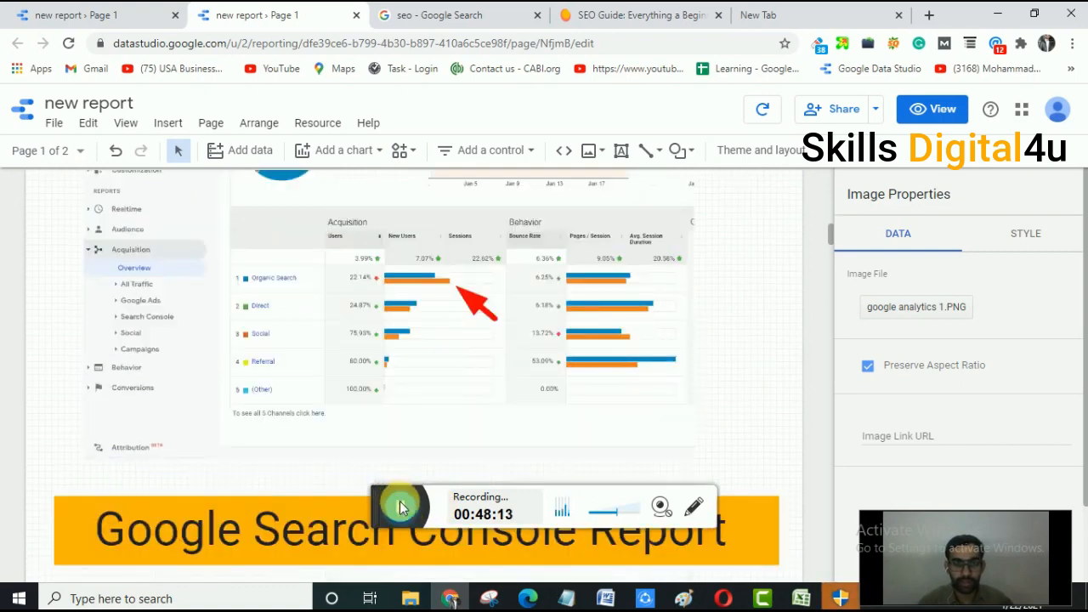
{"action": "scroll", "coordinate": [401, 323], "scroll_direction": "down", "scroll_amount": 2}
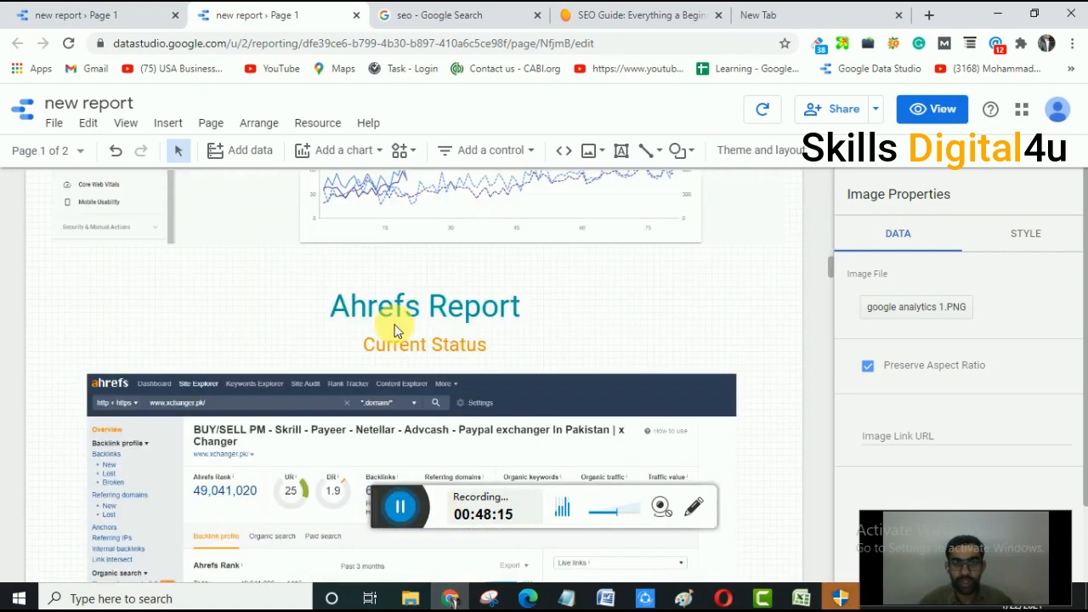
{"action": "scroll", "coordinate": [401, 316], "scroll_direction": "up", "scroll_amount": 7}
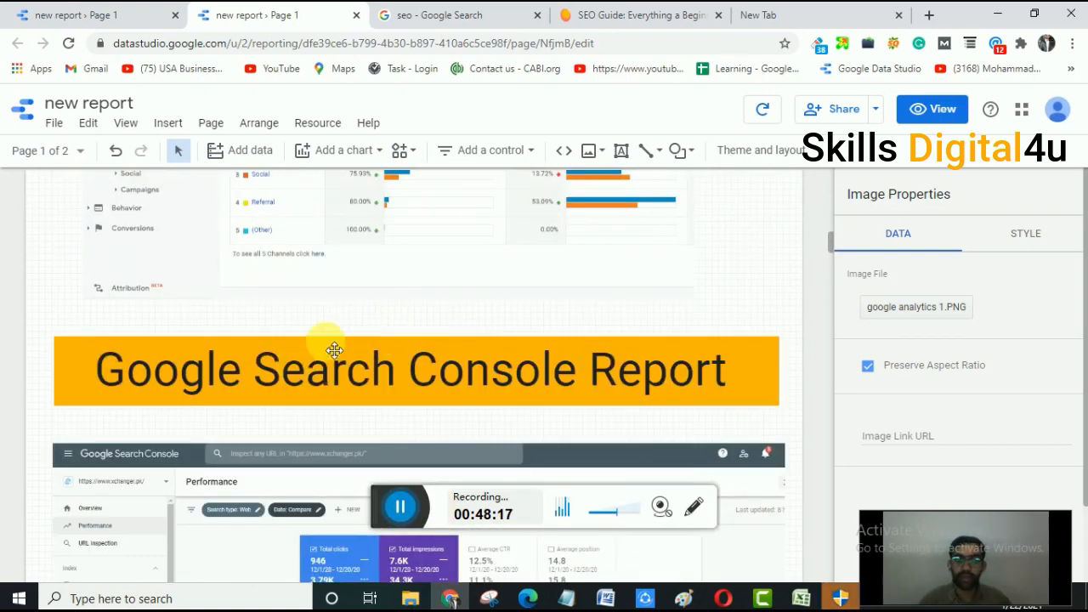
{"action": "scroll", "coordinate": [357, 320], "scroll_direction": "up", "scroll_amount": 5}
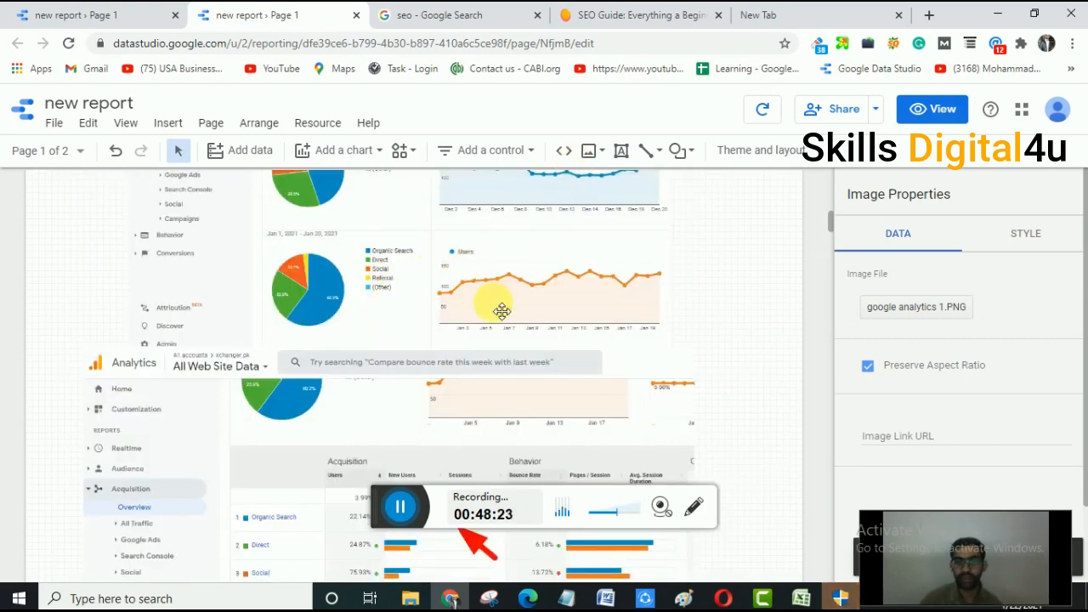
{"action": "scroll", "coordinate": [502, 311], "scroll_direction": "down", "scroll_amount": 4}
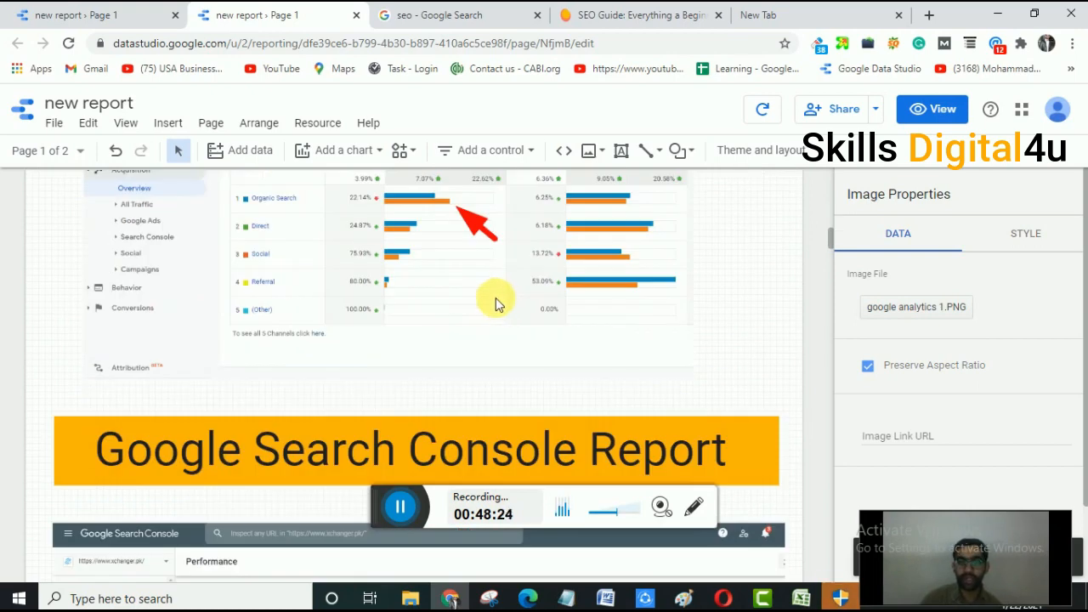
{"action": "scroll", "coordinate": [599, 343], "scroll_direction": "down", "scroll_amount": 1}
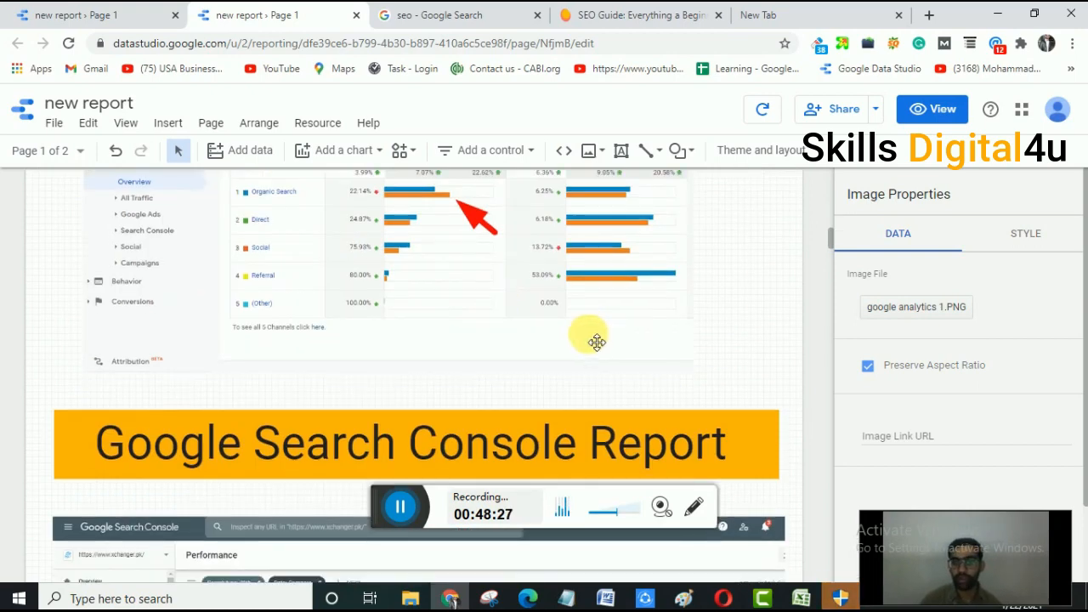
{"action": "scroll", "coordinate": [596, 341], "scroll_direction": "down", "scroll_amount": 1}
{"action": "scroll", "coordinate": [488, 335], "scroll_direction": "down", "scroll_amount": 1}
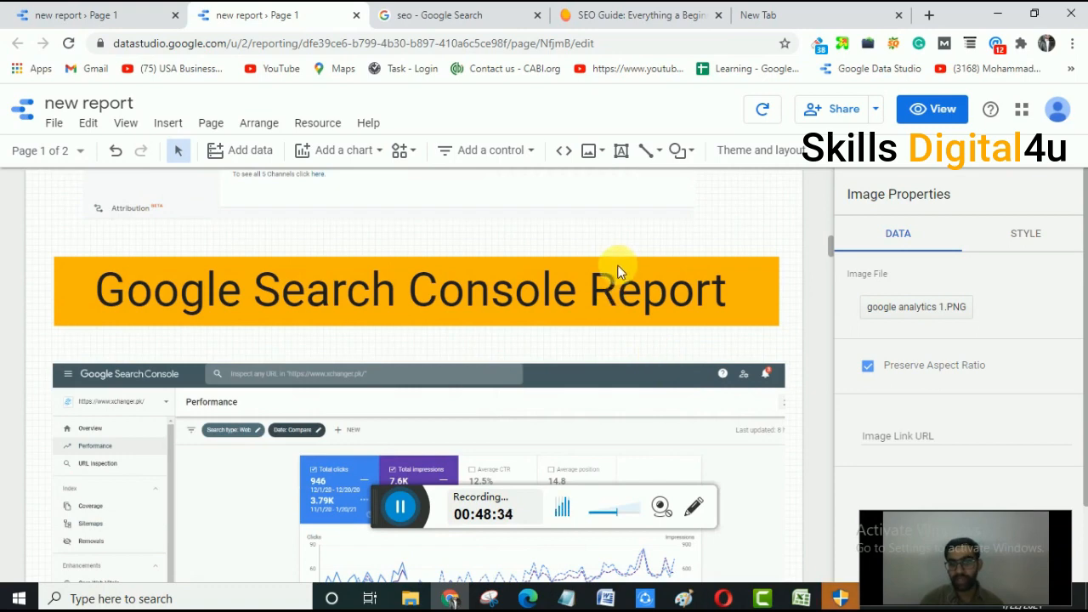
{"action": "scroll", "coordinate": [581, 298], "scroll_direction": "down", "scroll_amount": 3}
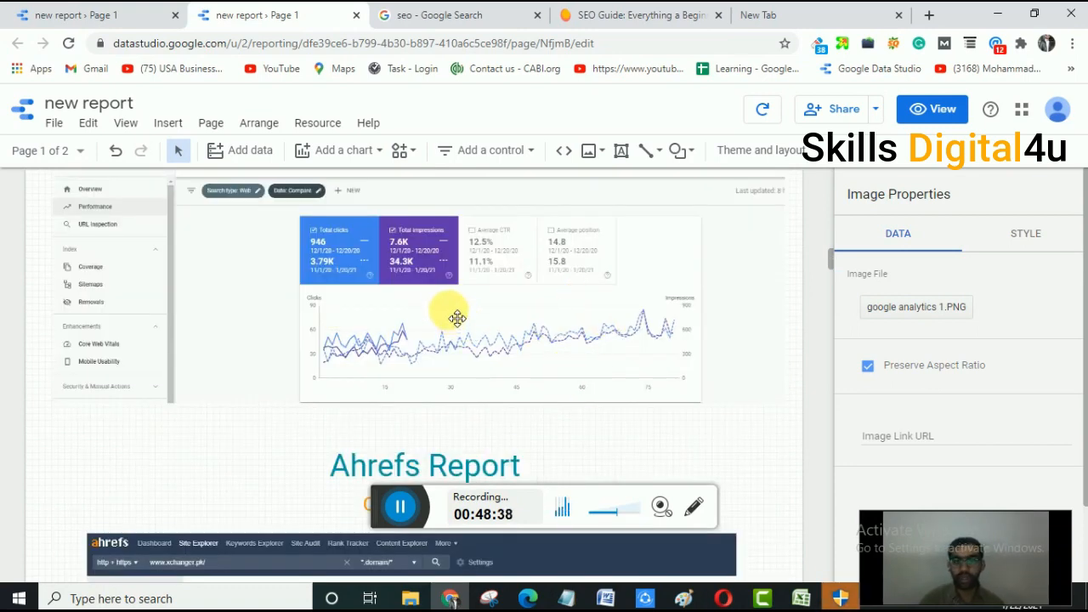
{"action": "scroll", "coordinate": [458, 304], "scroll_direction": "down", "scroll_amount": 1}
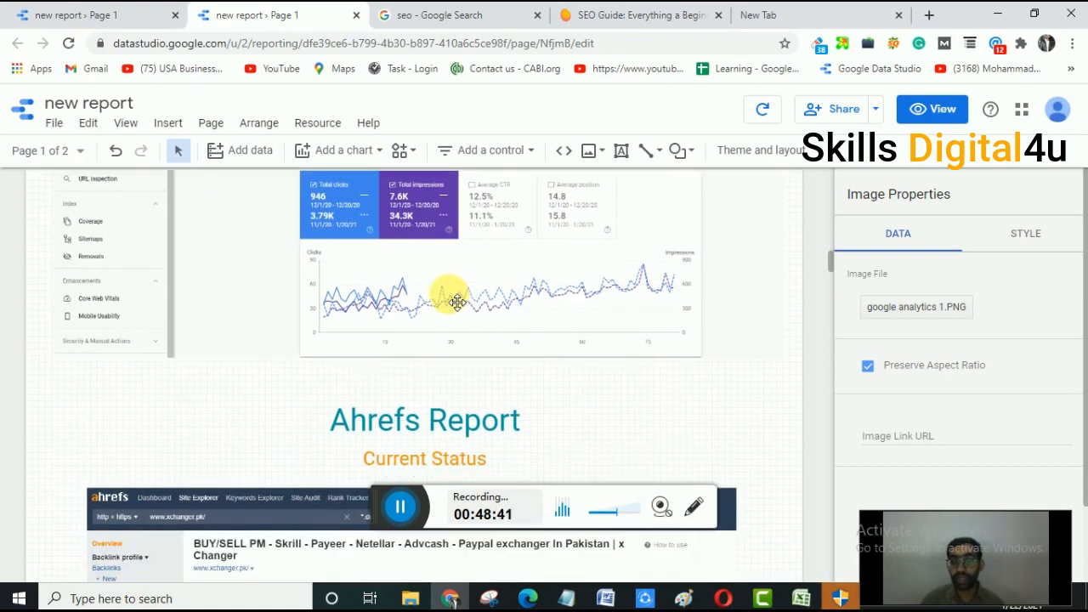
{"action": "scroll", "coordinate": [458, 301], "scroll_direction": "down", "scroll_amount": 1}
{"action": "scroll", "coordinate": [491, 310], "scroll_direction": "down", "scroll_amount": 4}
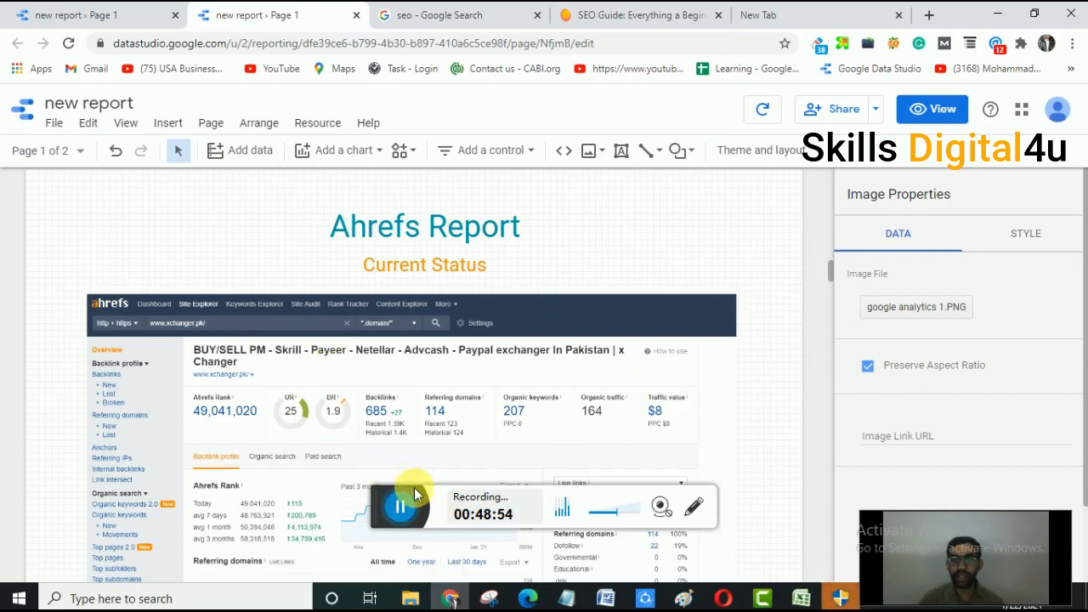
{"action": "scroll", "coordinate": [370, 514], "scroll_direction": "down", "scroll_amount": 5}
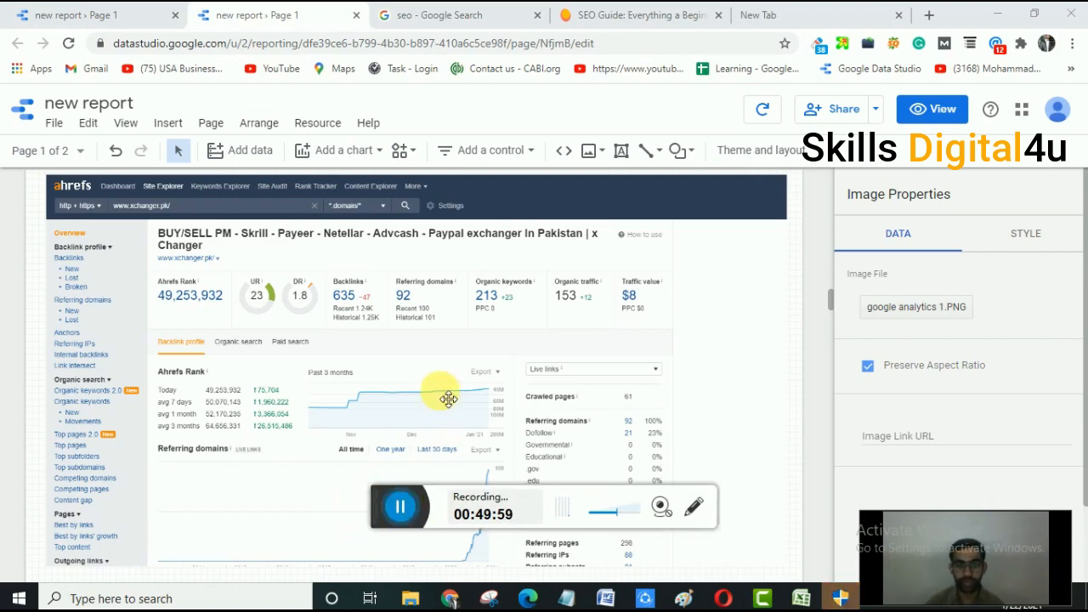
Review the On-Page SEO Report, Blog Post URLs and Keywords Ranking Report sections, and select the keywords ranking table.
{"action": "scroll", "coordinate": [457, 374], "scroll_direction": "down", "scroll_amount": 10}
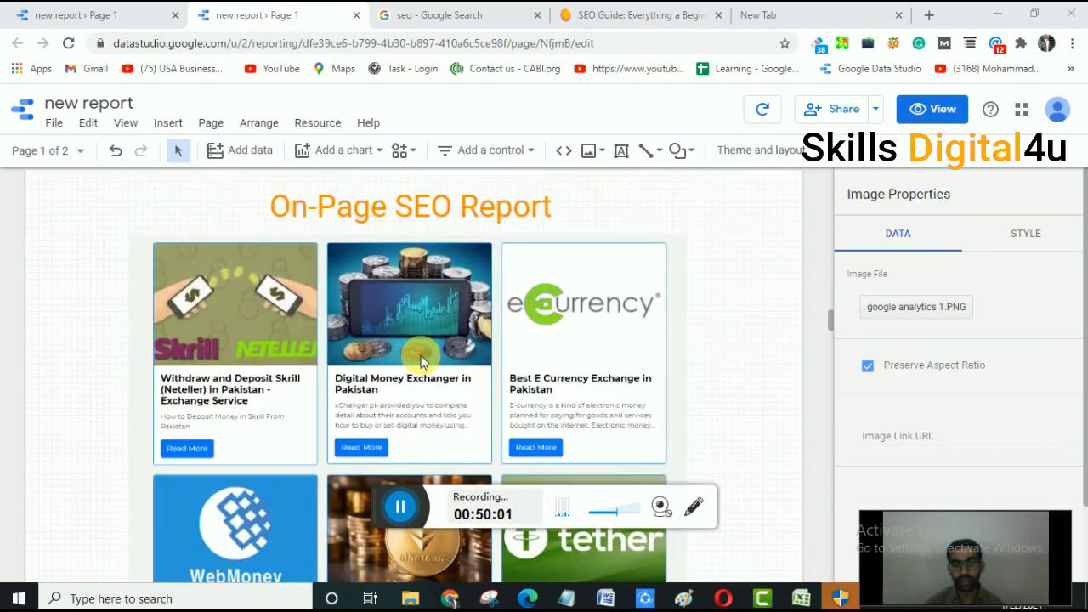
{"action": "scroll", "coordinate": [466, 306], "scroll_direction": "down", "scroll_amount": 3}
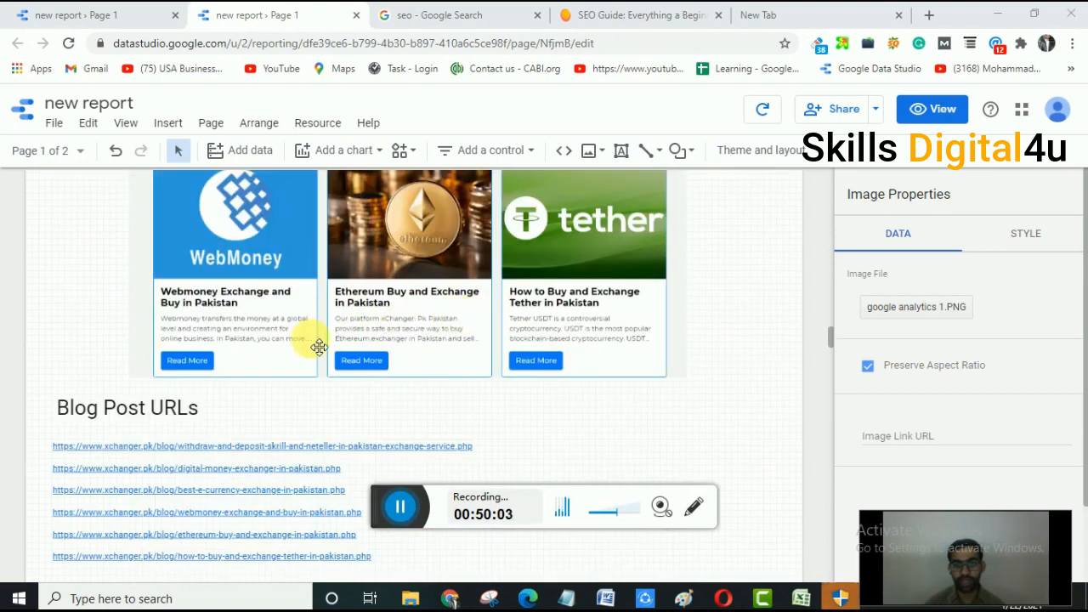
{"action": "scroll", "coordinate": [315, 340], "scroll_direction": "down", "scroll_amount": 1}
{"action": "scroll", "coordinate": [383, 391], "scroll_direction": "down", "scroll_amount": 3}
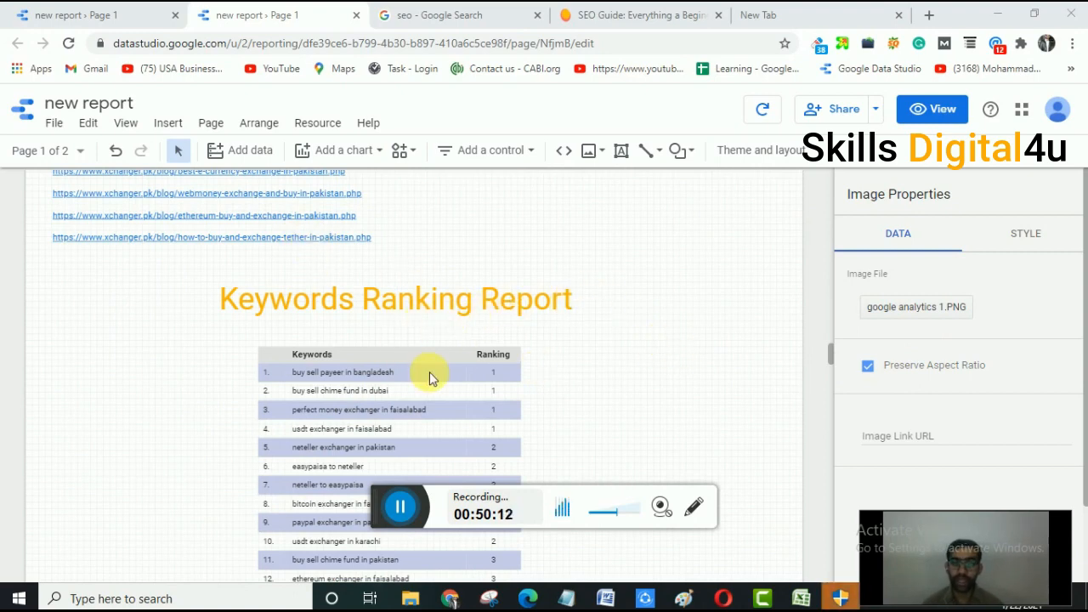
{"action": "scroll", "coordinate": [339, 346], "scroll_direction": "down", "scroll_amount": 2}
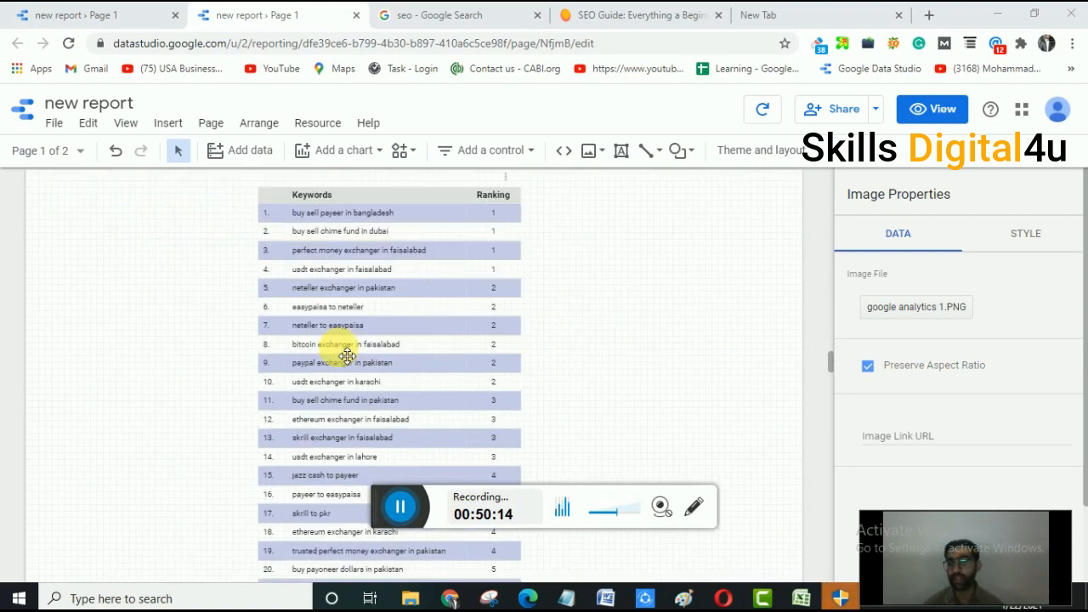
{"action": "left_click", "coordinate": [427, 304]}
{"action": "scroll", "coordinate": [436, 317], "scroll_direction": "up", "scroll_amount": 2}
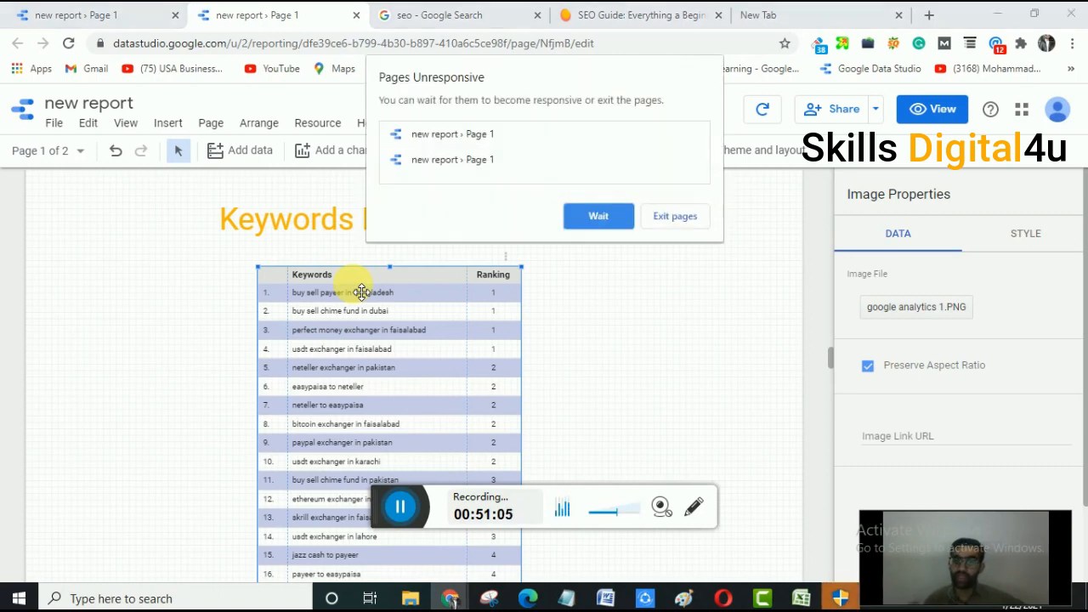
{"action": "left_click", "coordinate": [400, 510]}
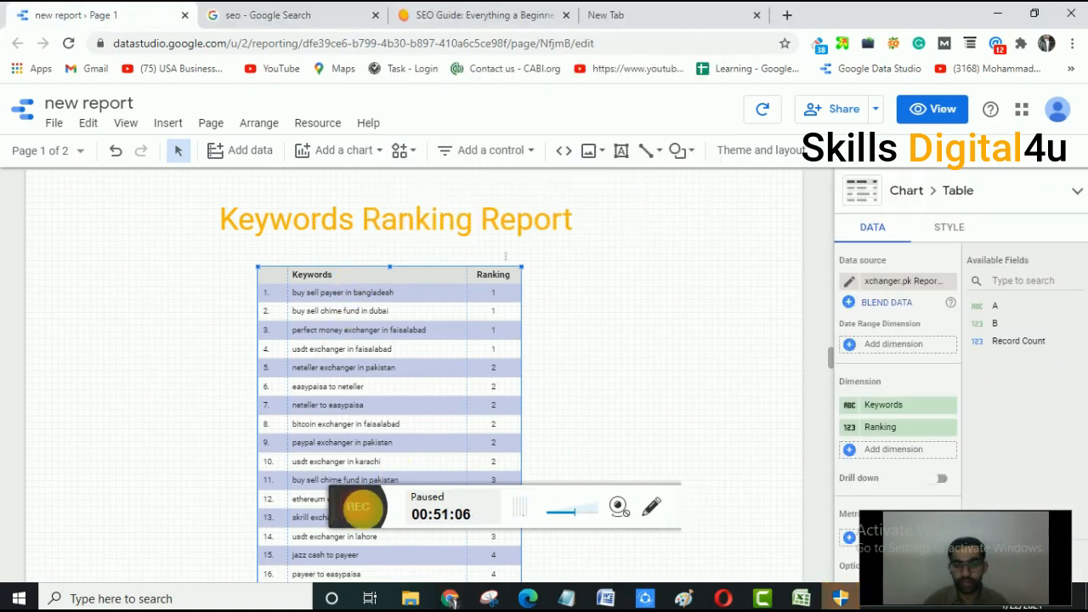
{"action": "left_click", "coordinate": [363, 512]}
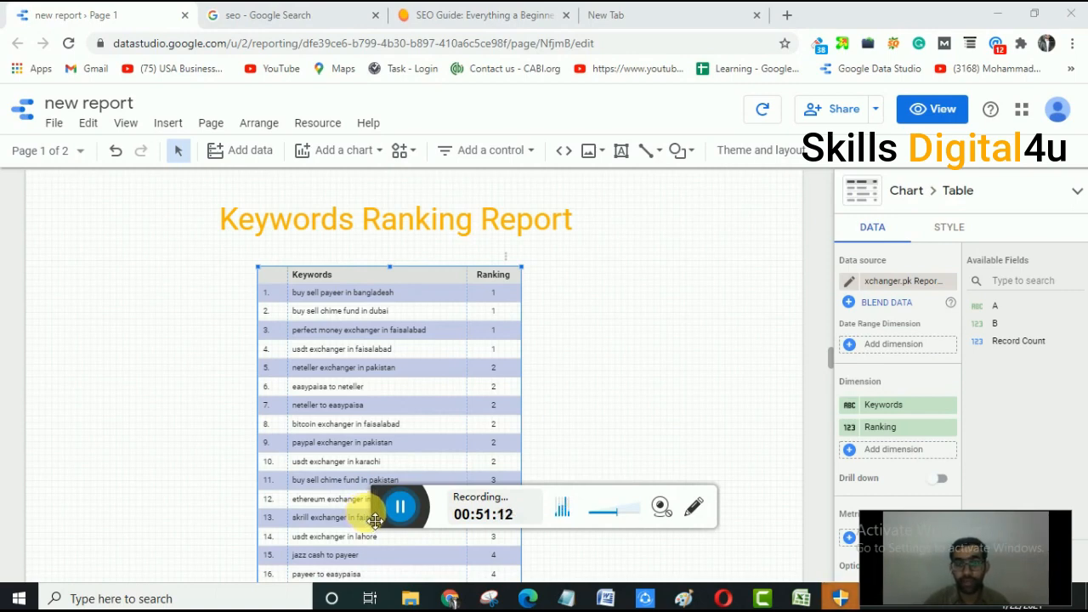
{"action": "left_click", "coordinate": [406, 516]}
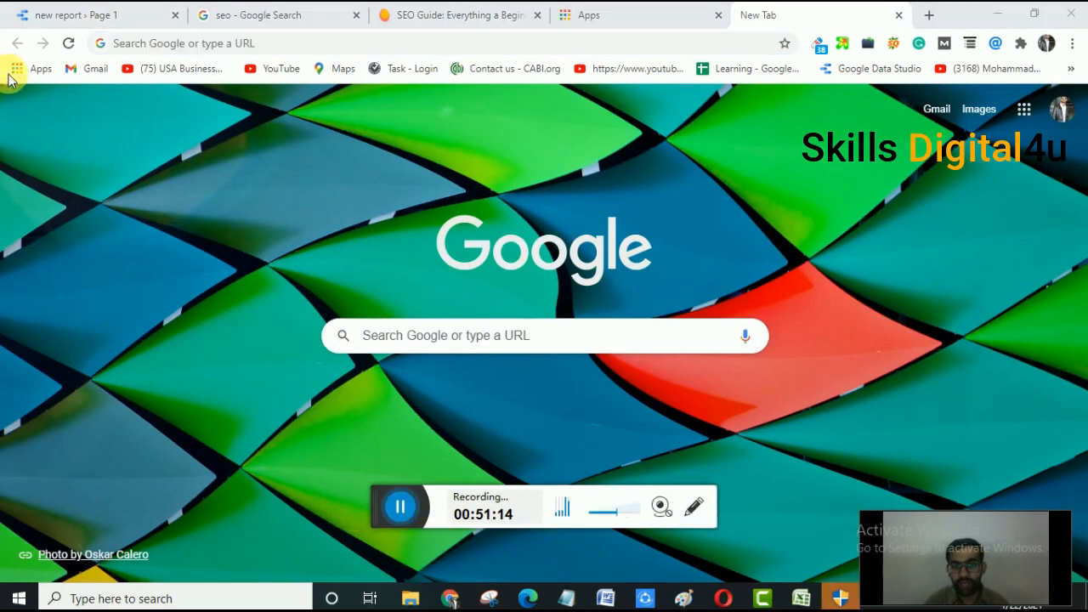
Open Google Sheets from the list of Google apps.
{"action": "left_click", "coordinate": [661, 12]}
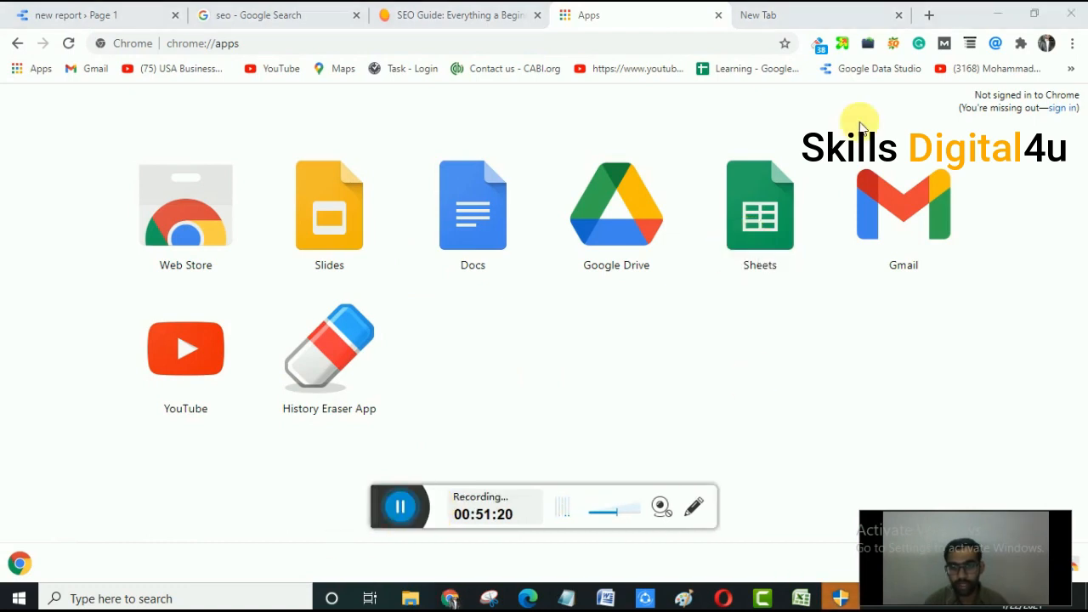
{"action": "left_click", "coordinate": [815, 9]}
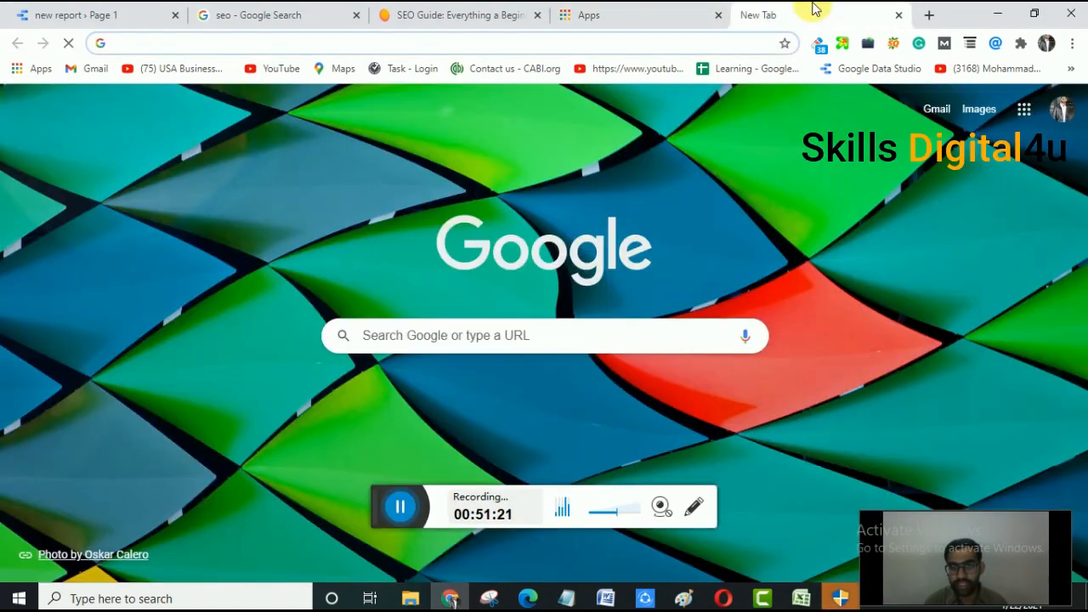
{"action": "left_click", "coordinate": [1062, 114]}
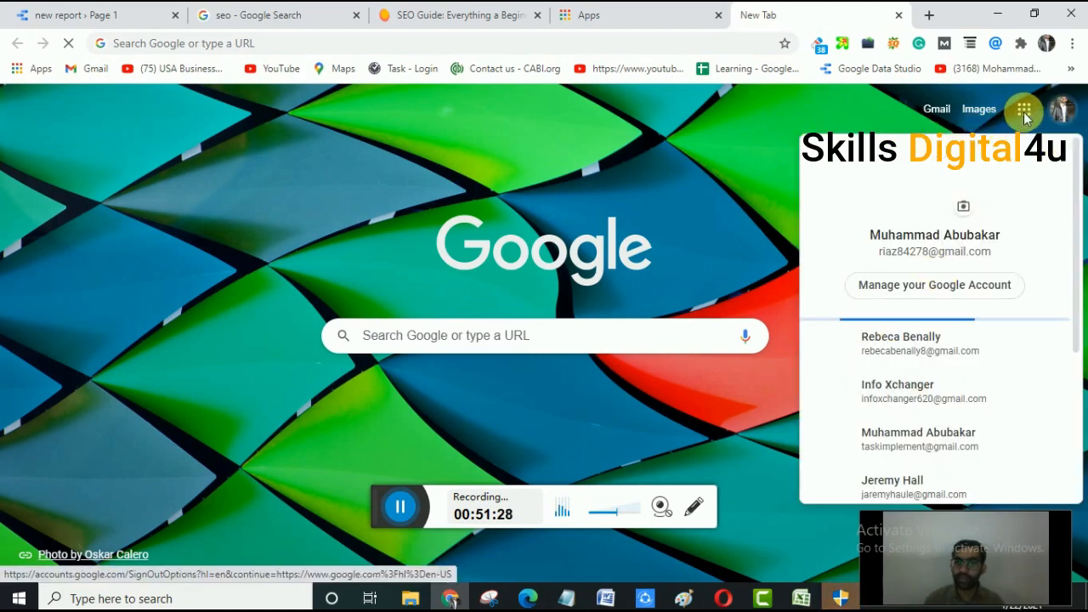
{"action": "left_click", "coordinate": [1027, 116]}
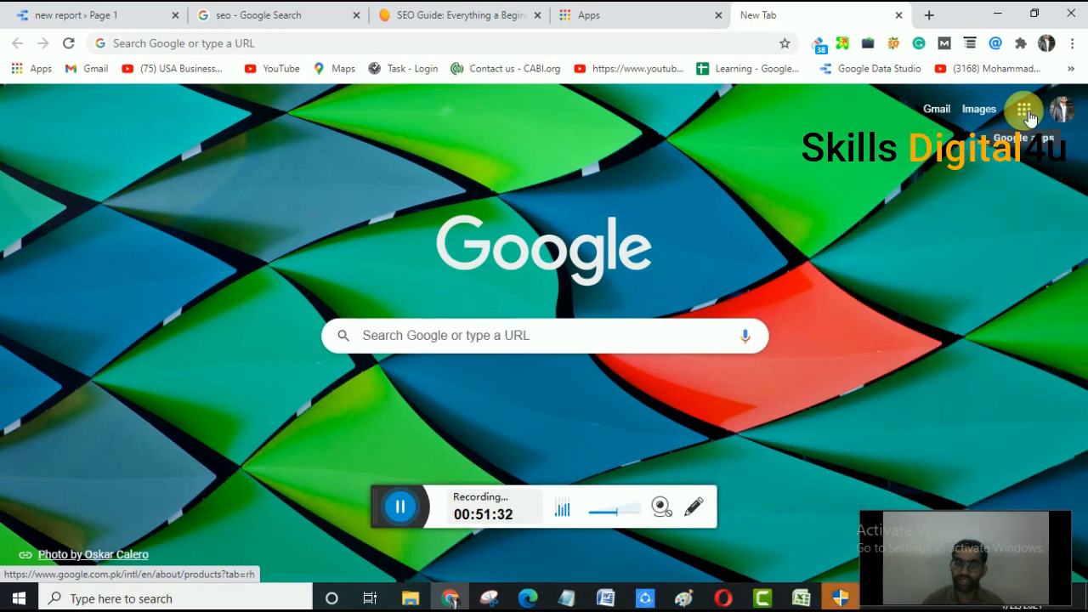
{"action": "left_click", "coordinate": [1026, 112]}
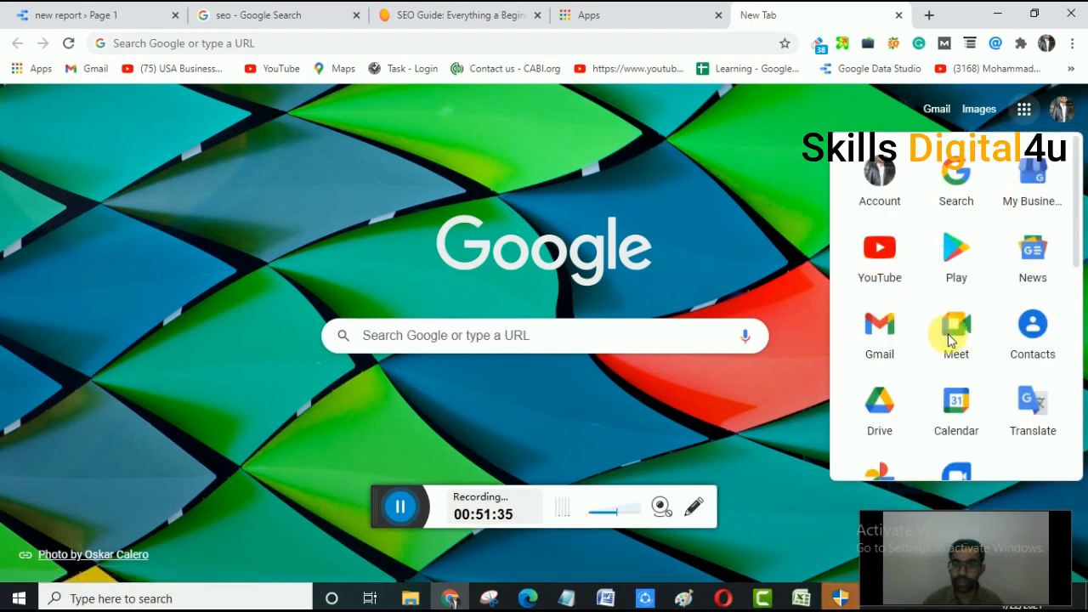
{"action": "scroll", "coordinate": [954, 340], "scroll_direction": "down", "scroll_amount": 3}
{"action": "scroll", "coordinate": [952, 357], "scroll_direction": "up", "scroll_amount": 3}
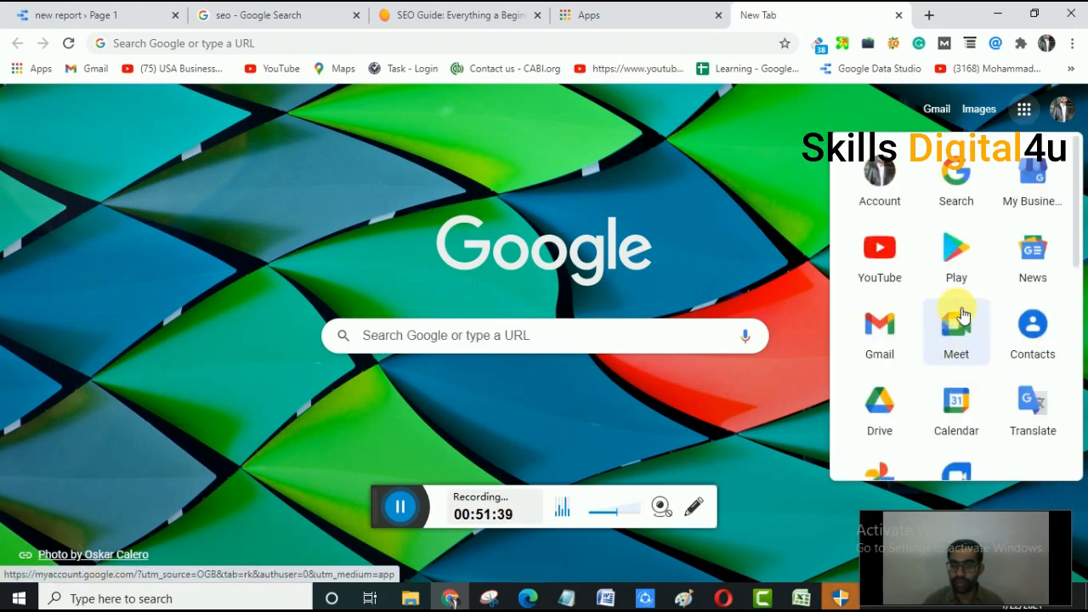
{"action": "scroll", "coordinate": [959, 332], "scroll_direction": "down", "scroll_amount": 3}
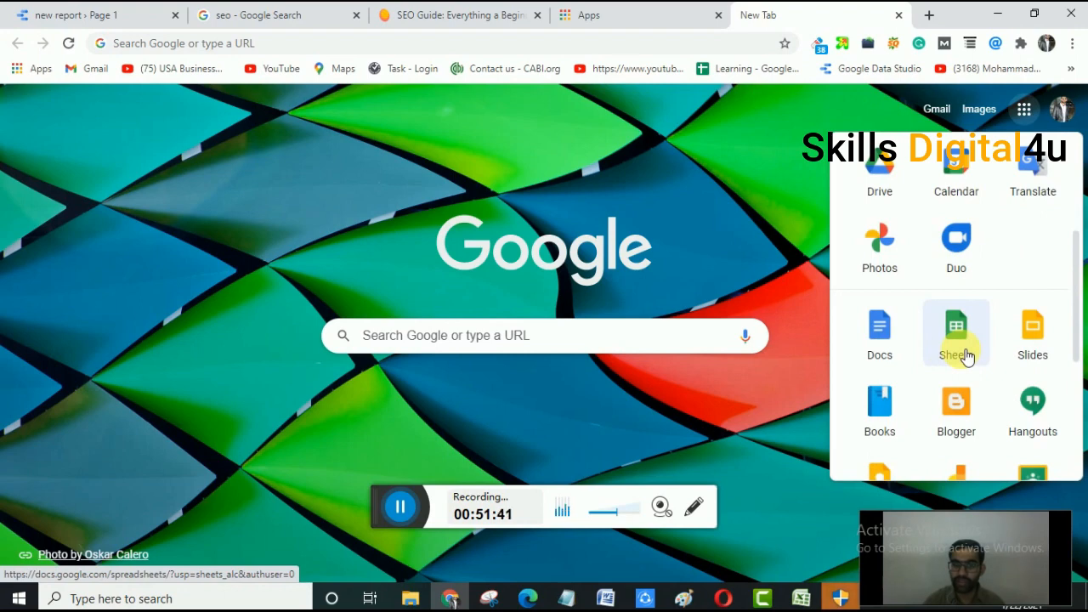
{"action": "left_click", "coordinate": [399, 505]}
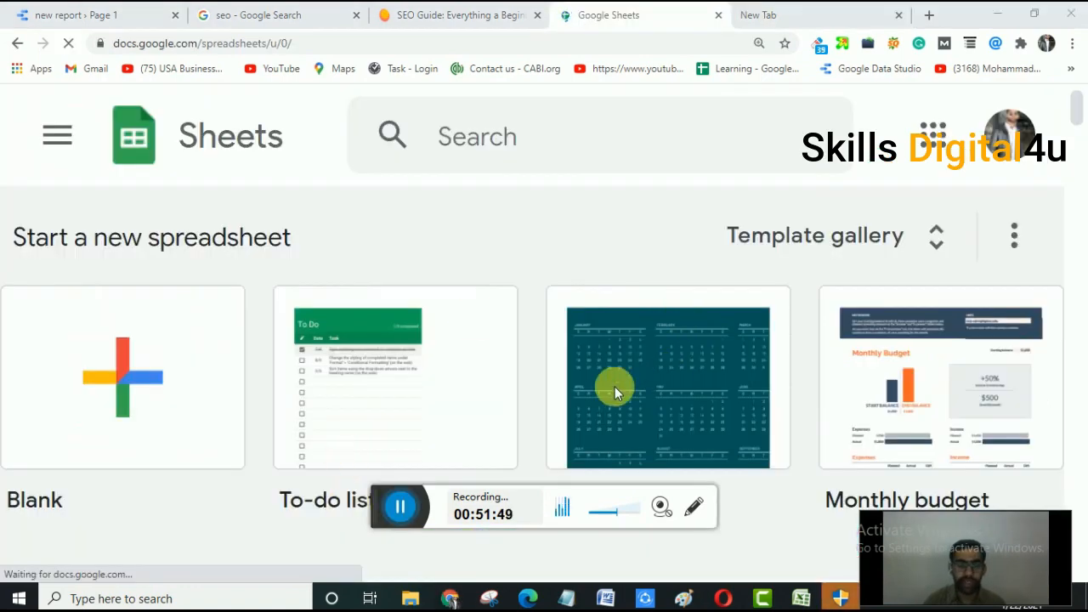
Create a blank spreadsheet and rename it newReport.
{"action": "left_click", "coordinate": [170, 332]}
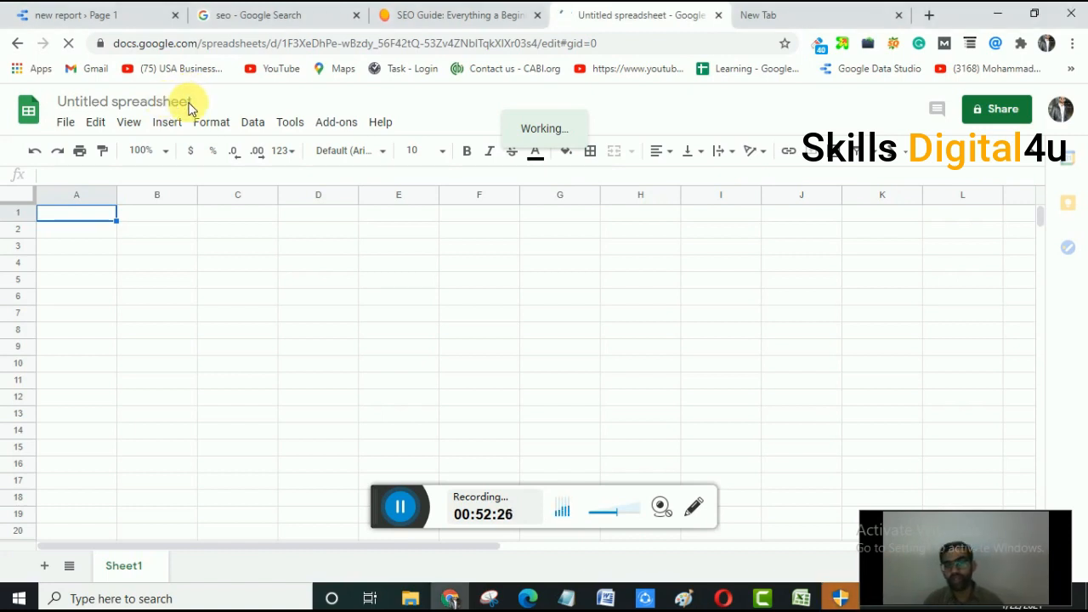
{"action": "left_click", "coordinate": [400, 507]}
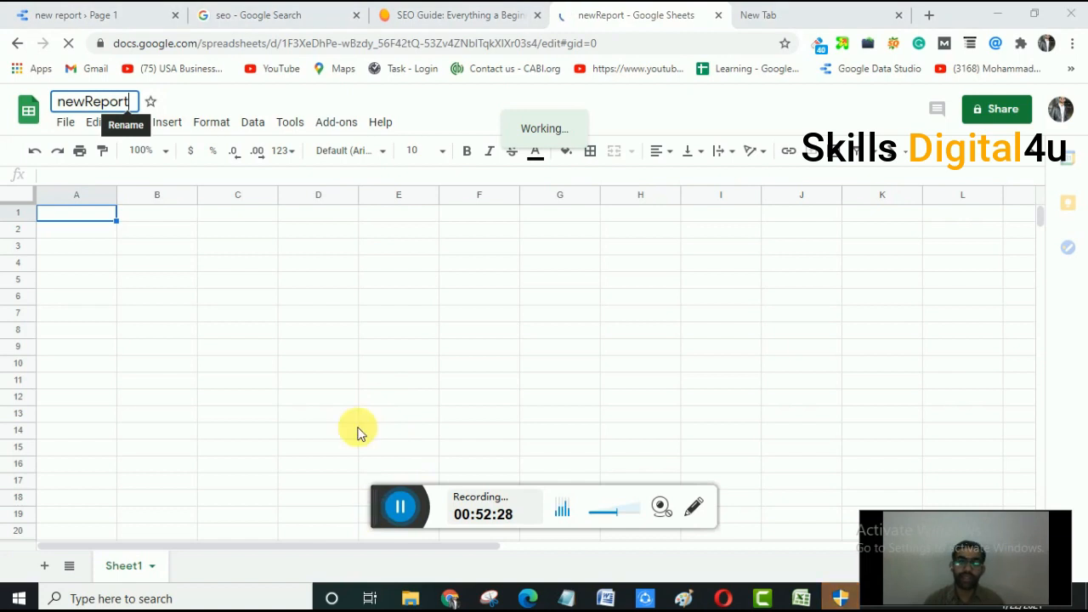
{"action": "key", "text": "Return"}
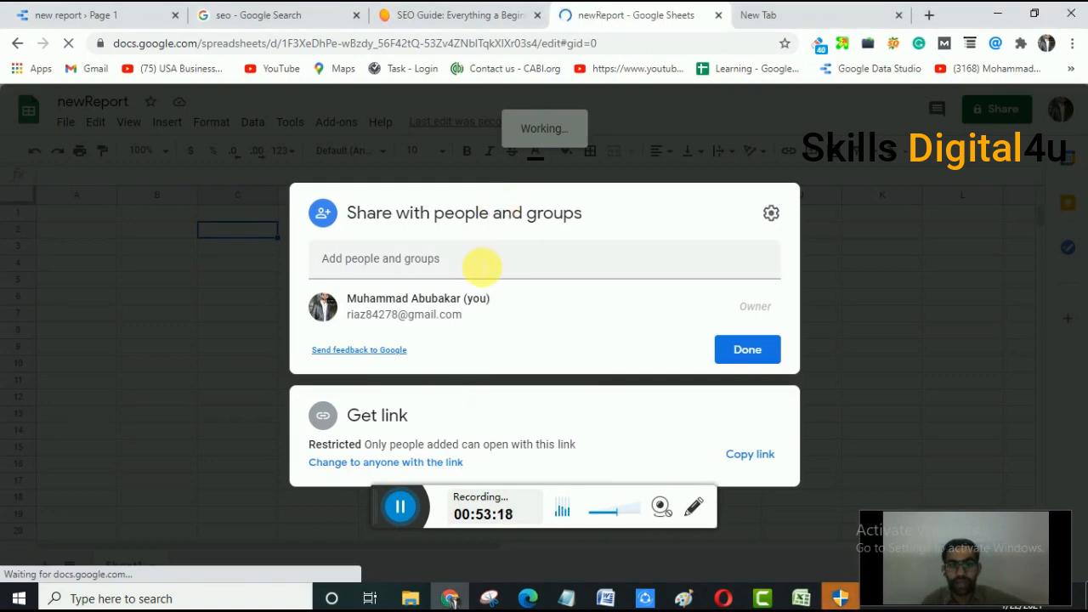
Share the newReport spreadsheet with the contact's email account as Editor, keeping the Notify people option on.
{"action": "left_click", "coordinate": [400, 507]}
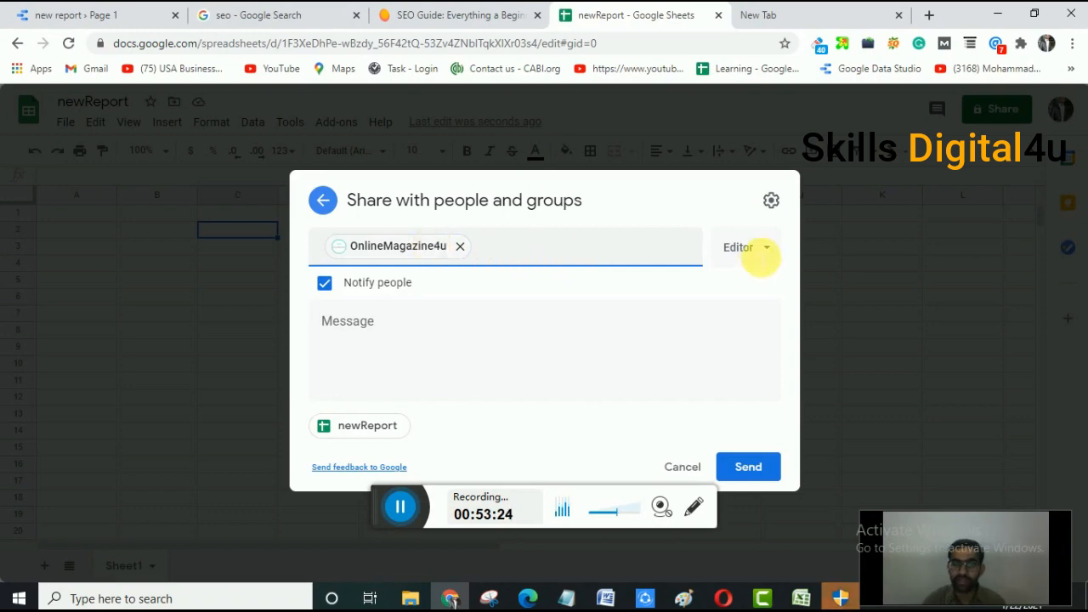
{"action": "left_click", "coordinate": [761, 255]}
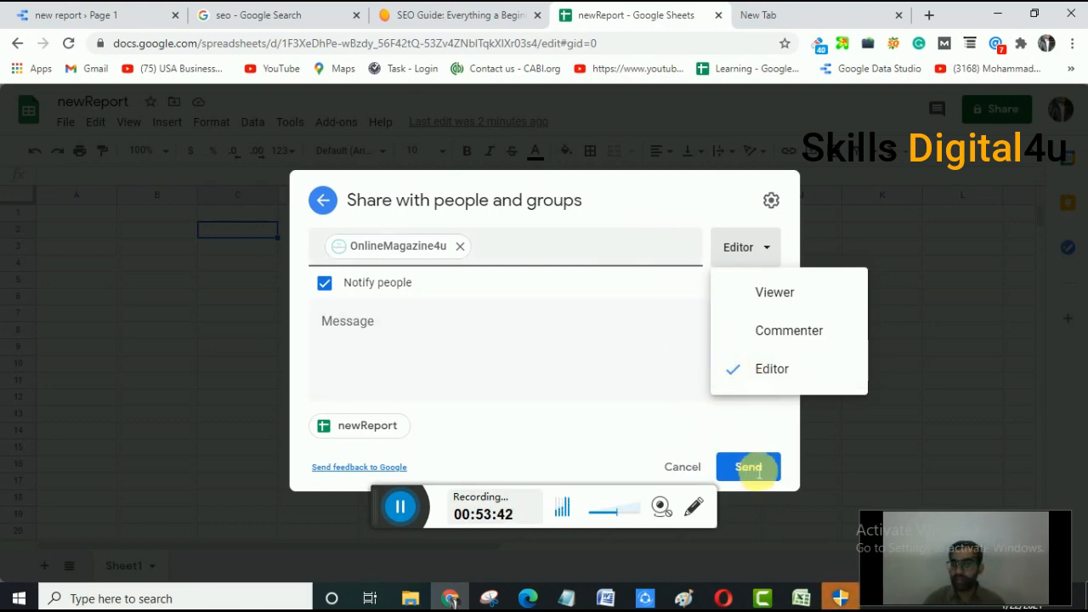
{"action": "left_click", "coordinate": [712, 464]}
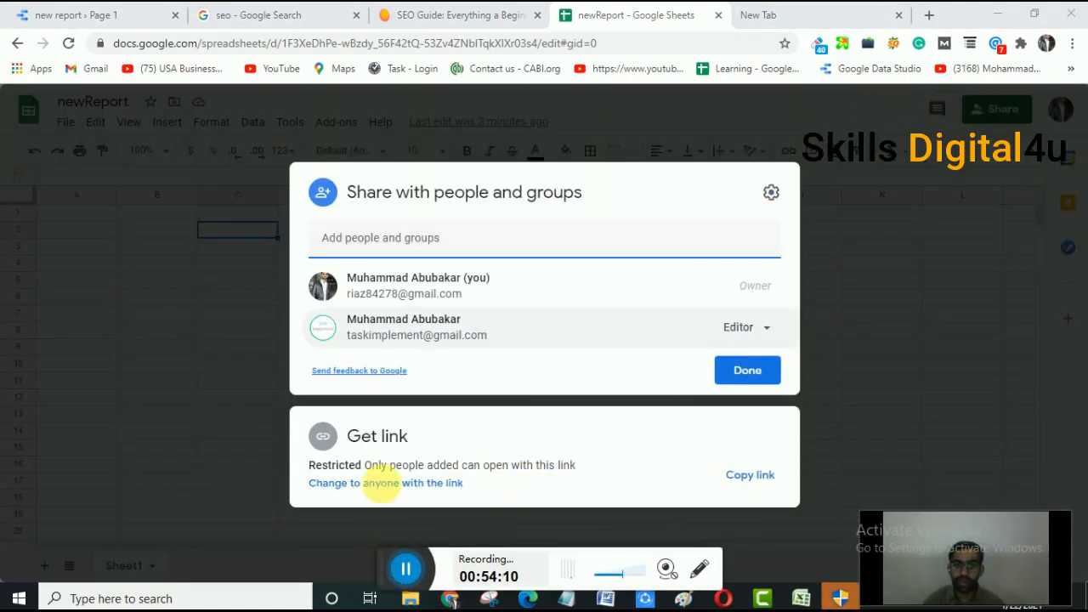
Make newReport viewable by anyone with the link and open its copied link in an incognito window.
{"action": "left_click", "coordinate": [354, 491]}
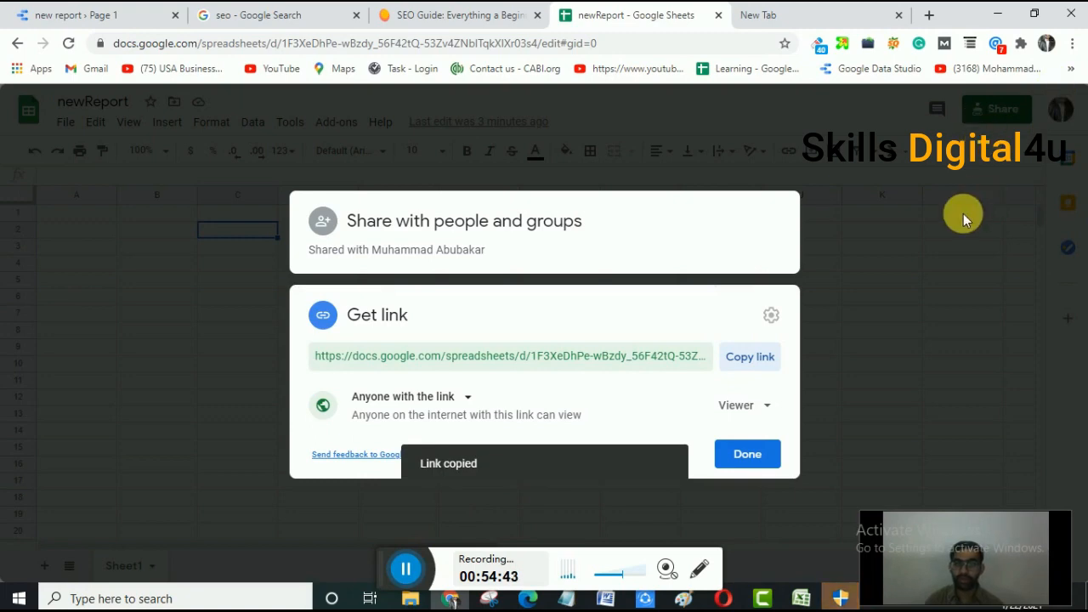
{"action": "left_click", "coordinate": [406, 568]}
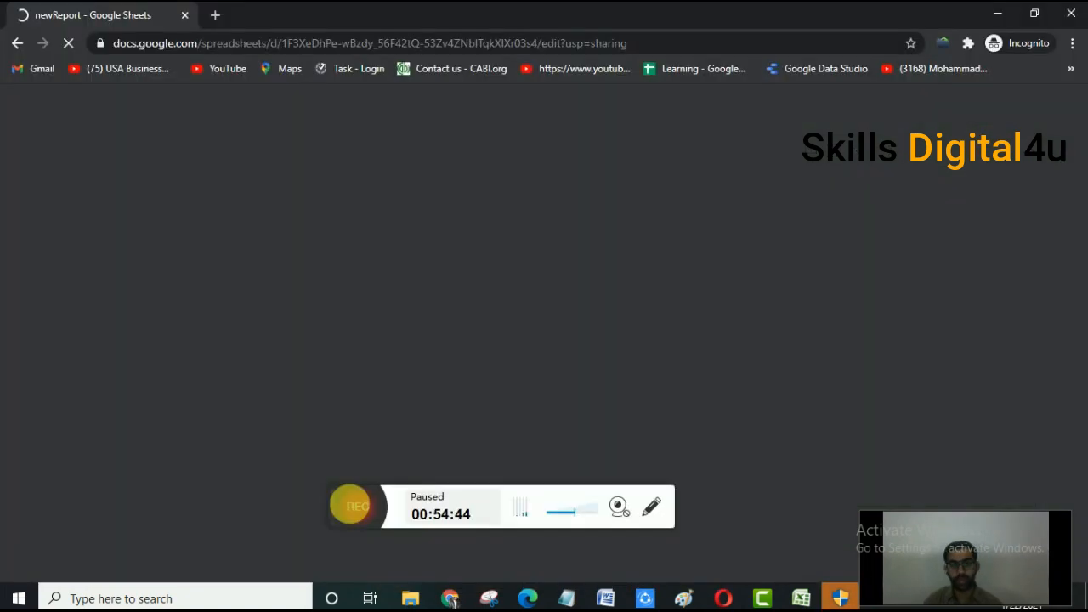
Check the shared newReport link in the incognito window, then return to the spreadsheet in the main browser window.
{"action": "left_click", "coordinate": [349, 506]}
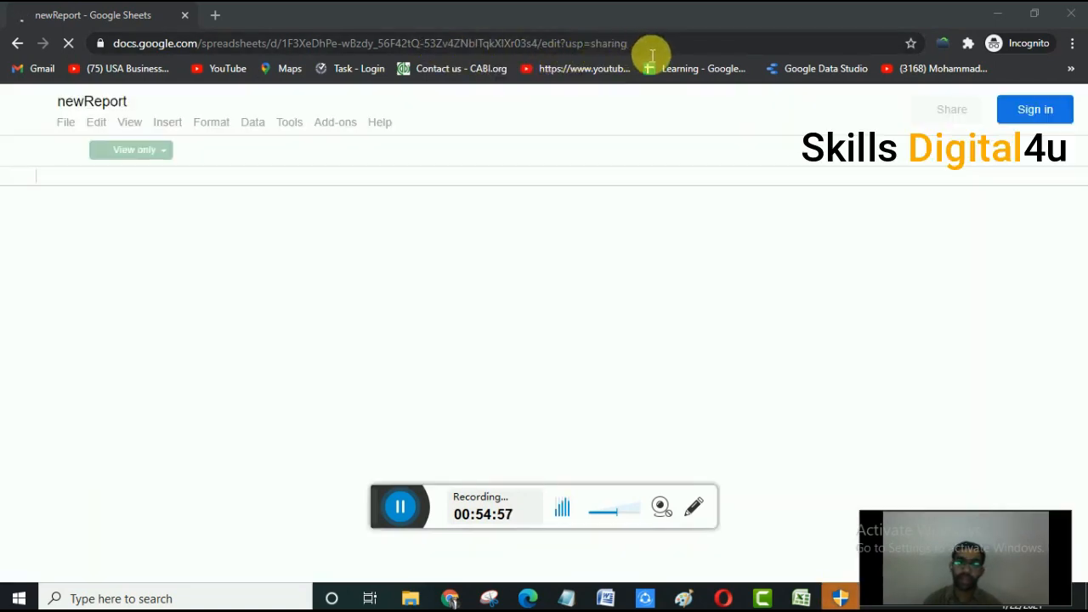
{"action": "left_click_drag", "start_coordinate": [648, 52], "coordinate": [544, 46]}
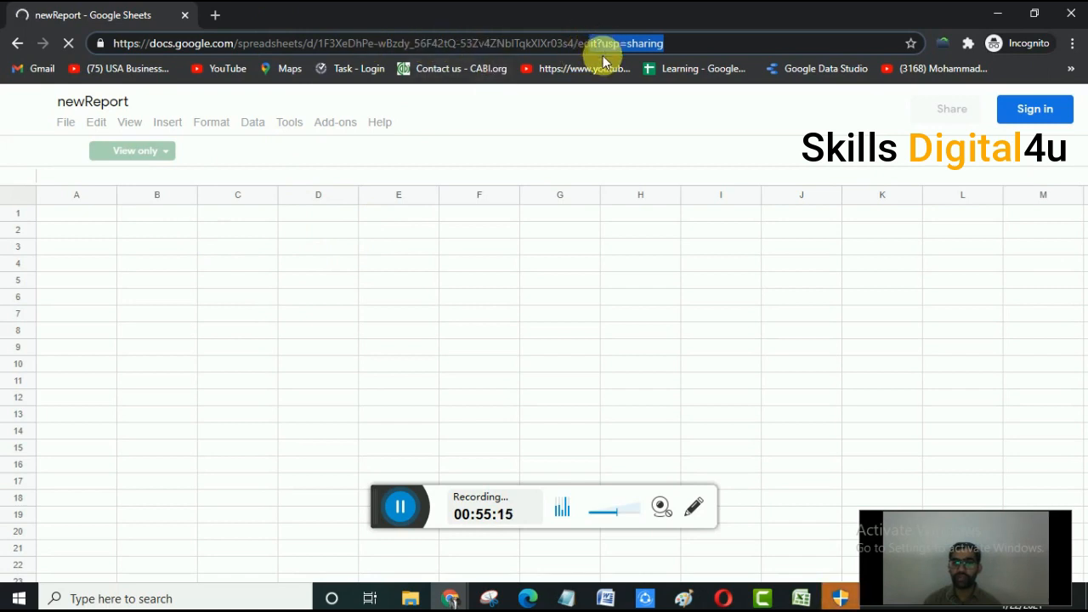
{"action": "left_click", "coordinate": [997, 15]}
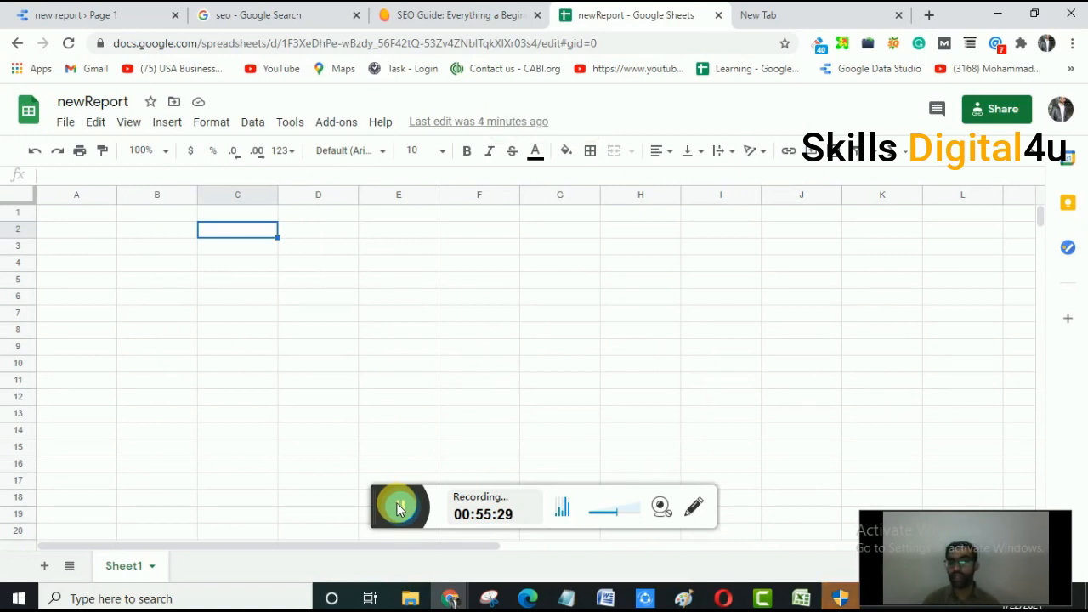
{"action": "left_click", "coordinate": [400, 509]}
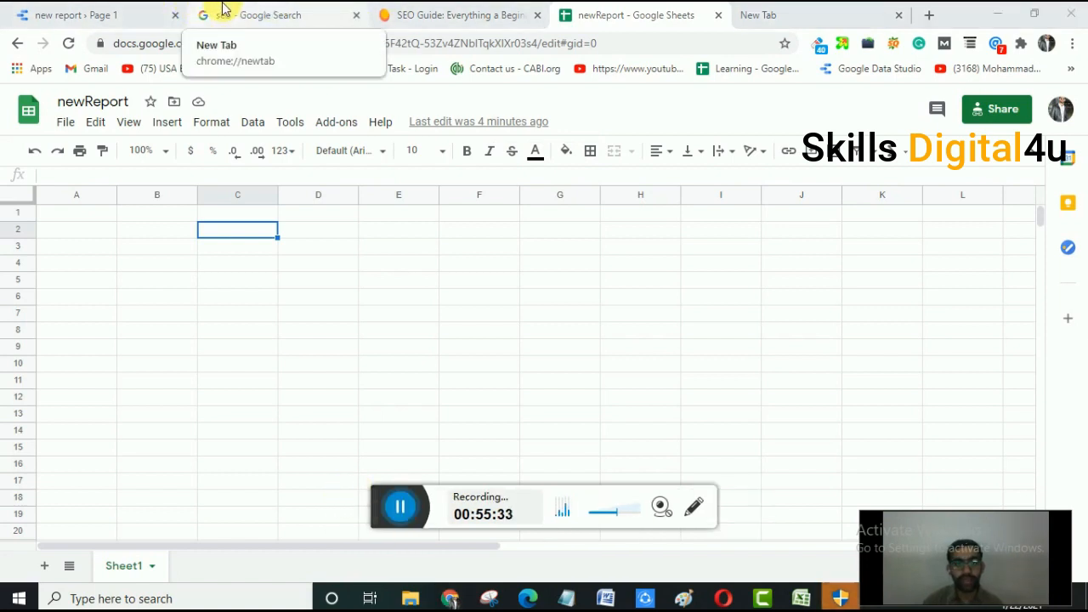
Switch to the Data Studio report and insert a table below the Keywords Ranking Report heading.
{"action": "left_click", "coordinate": [100, 10]}
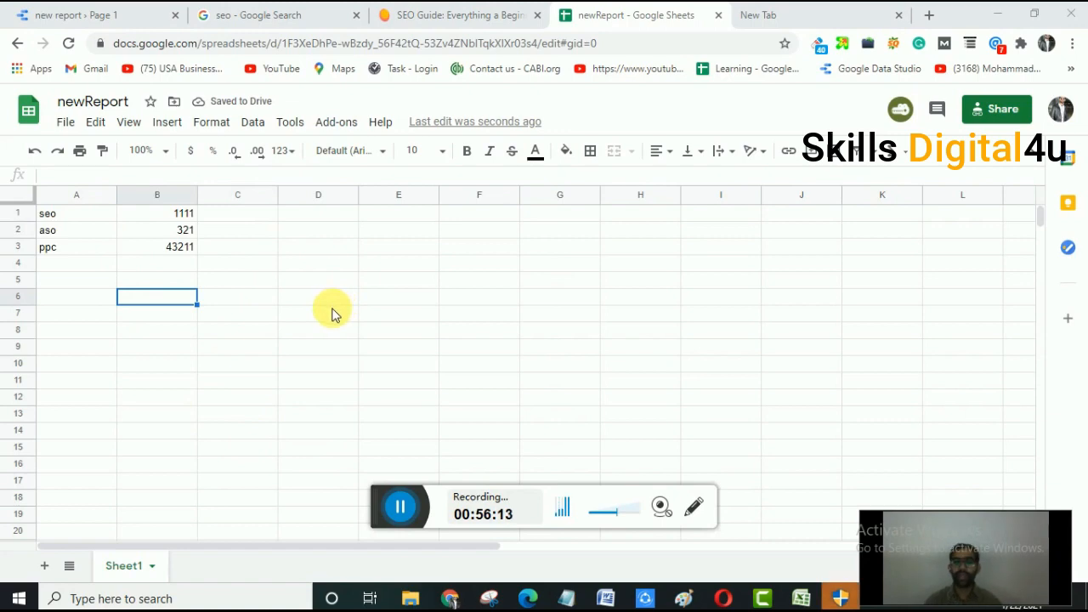
{"action": "left_click", "coordinate": [68, 12]}
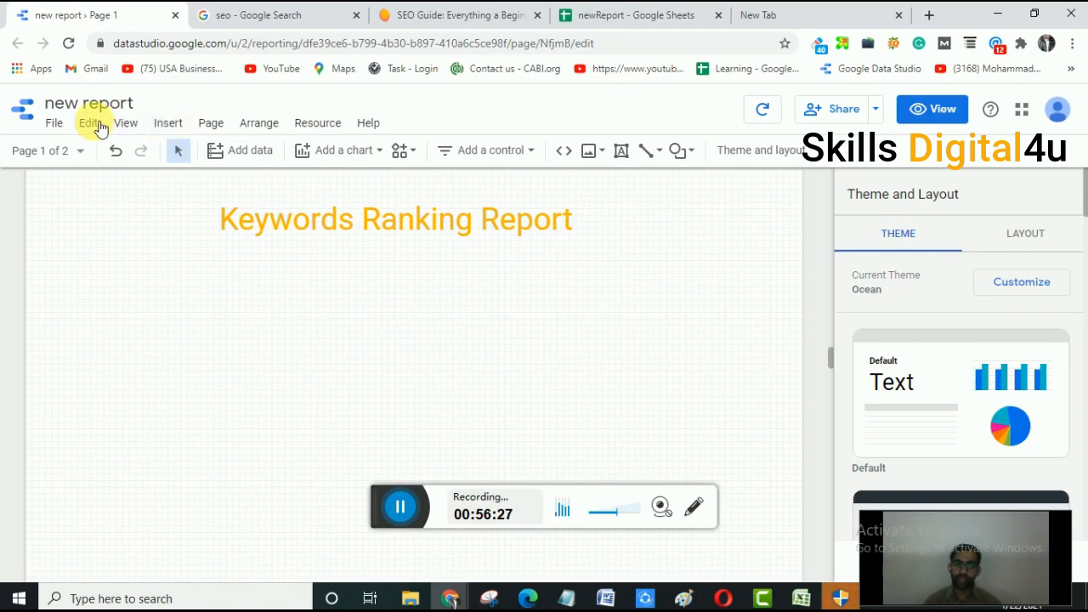
{"action": "left_click", "coordinate": [420, 506]}
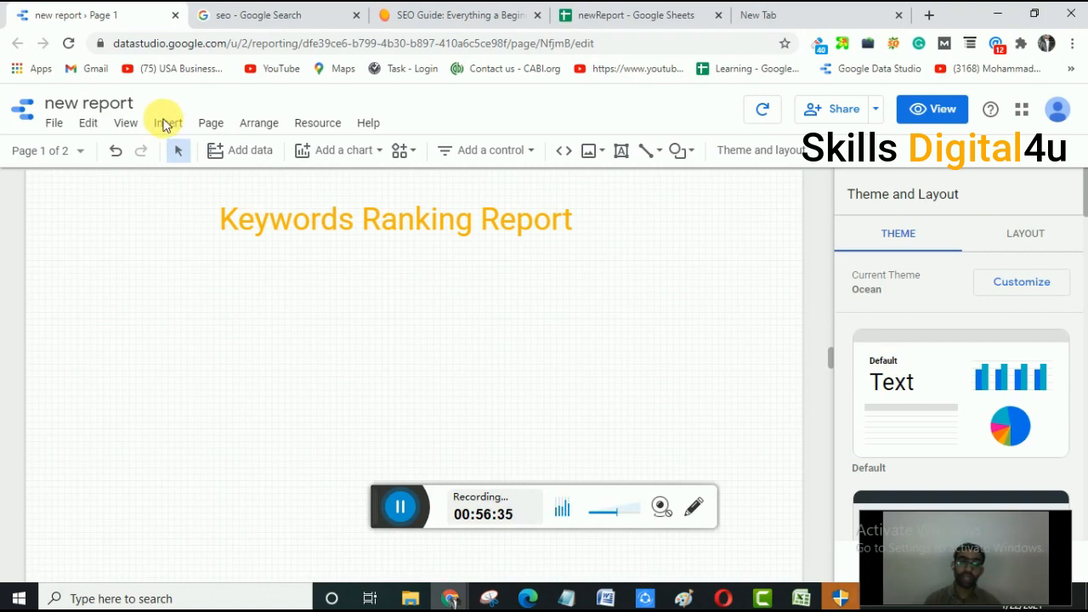
{"action": "left_click", "coordinate": [163, 122]}
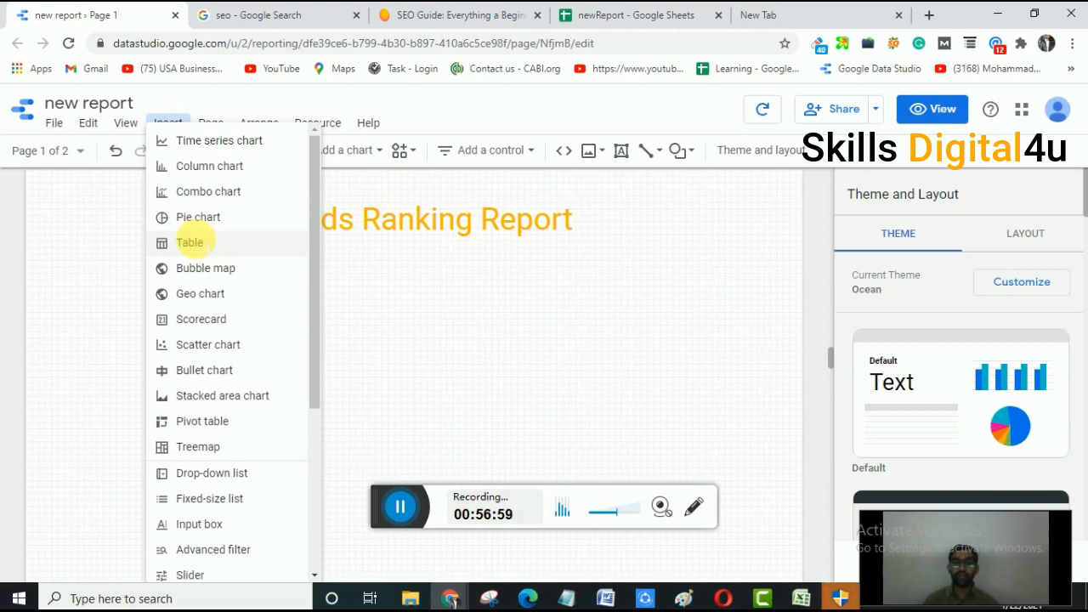
{"action": "left_click", "coordinate": [191, 242]}
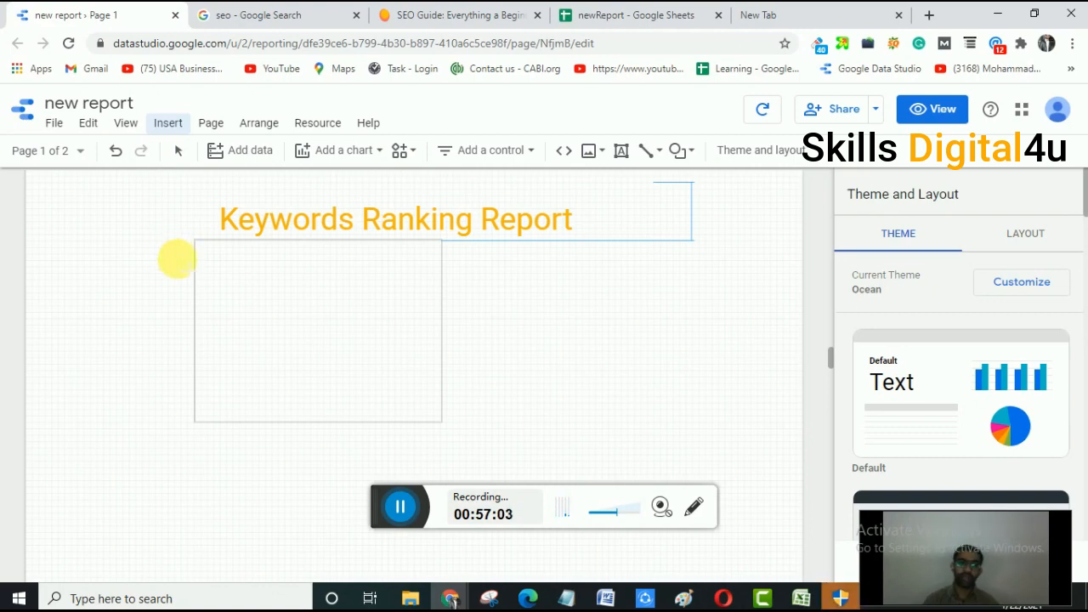
{"action": "left_click", "coordinate": [223, 304]}
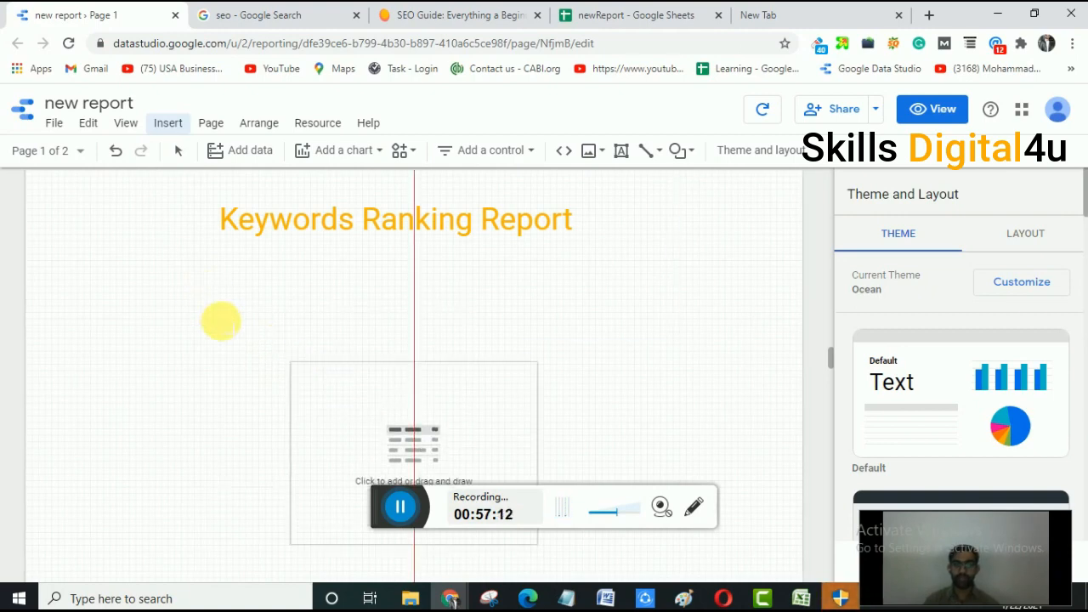
{"action": "left_click", "coordinate": [400, 508]}
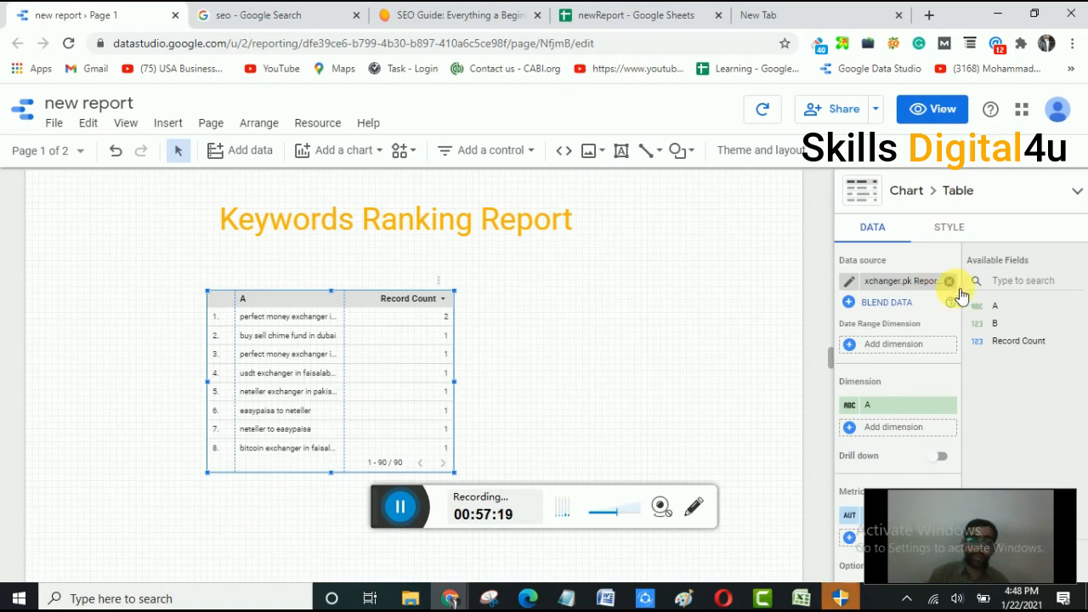
Remove the new table's xchanger.pk Reports data source and open the connector list for adding other data.
{"action": "left_click", "coordinate": [948, 281]}
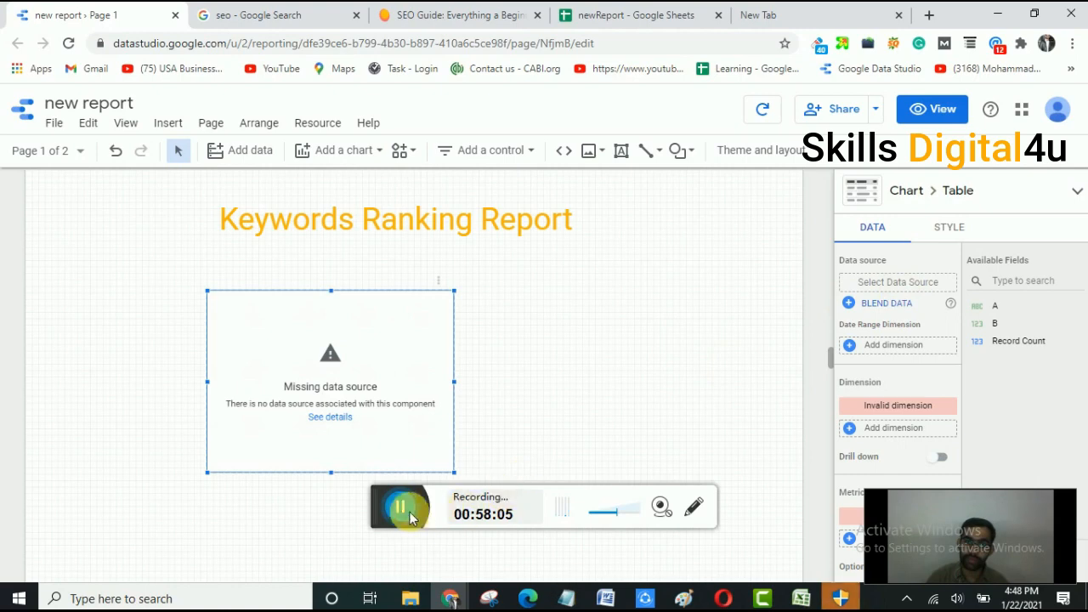
{"action": "left_click", "coordinate": [898, 282]}
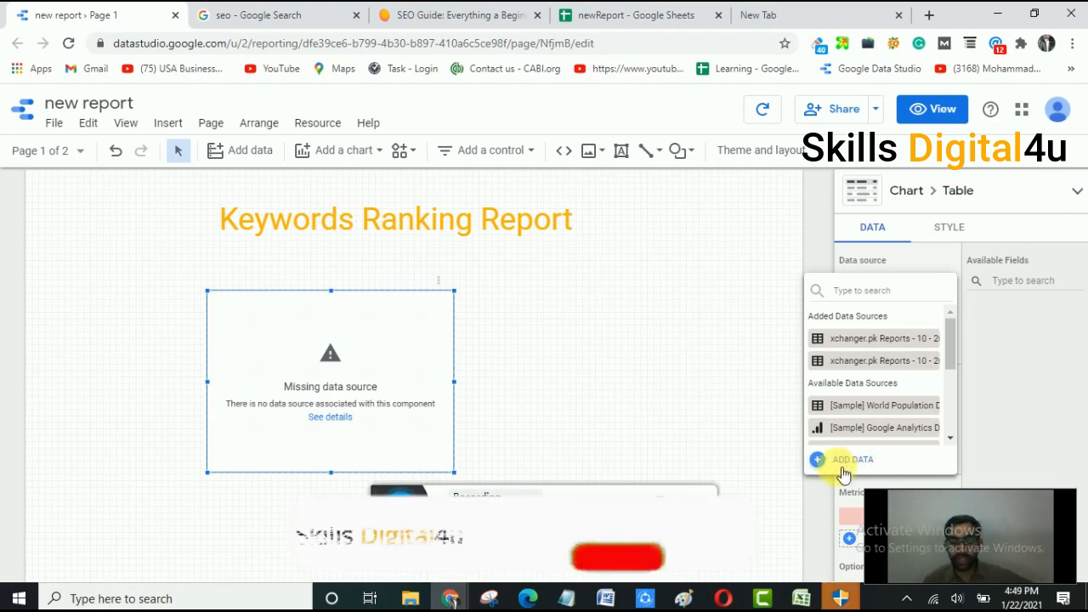
{"action": "left_click", "coordinate": [833, 463]}
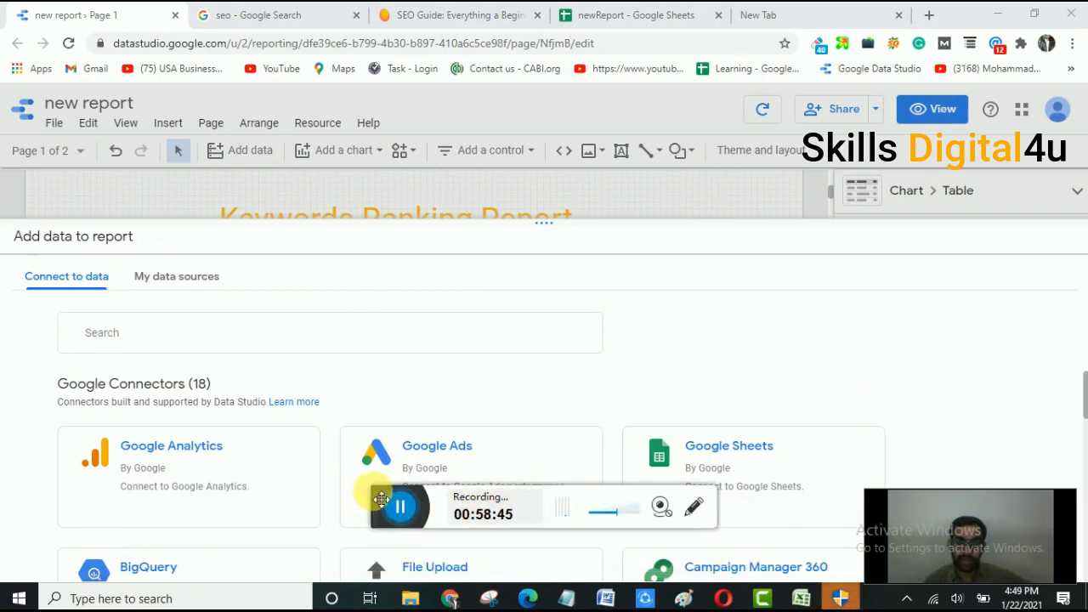
Look through the Google and partner connectors available for adding data to the report.
{"action": "left_click_drag", "start_coordinate": [382, 498], "coordinate": [359, 571]}
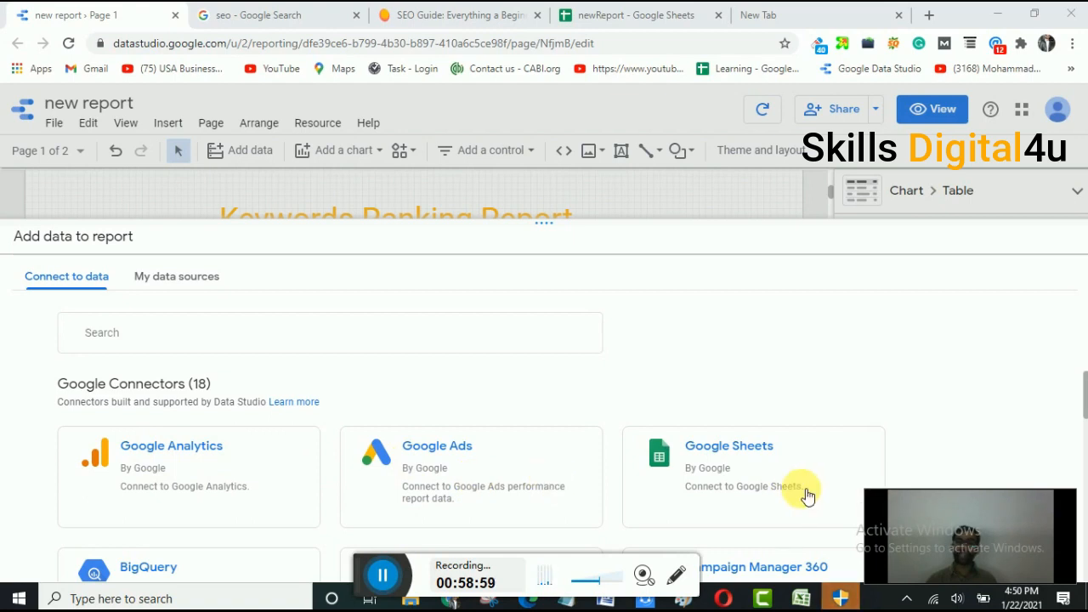
{"action": "scroll", "coordinate": [786, 408], "scroll_direction": "down", "scroll_amount": 4}
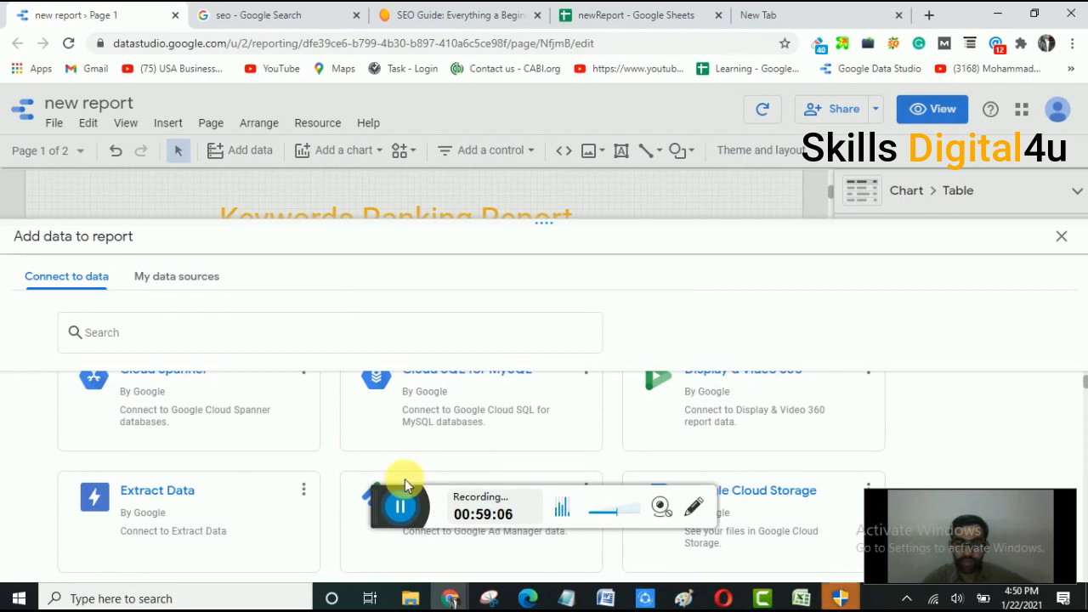
{"action": "left_click_drag", "start_coordinate": [384, 502], "coordinate": [356, 252]}
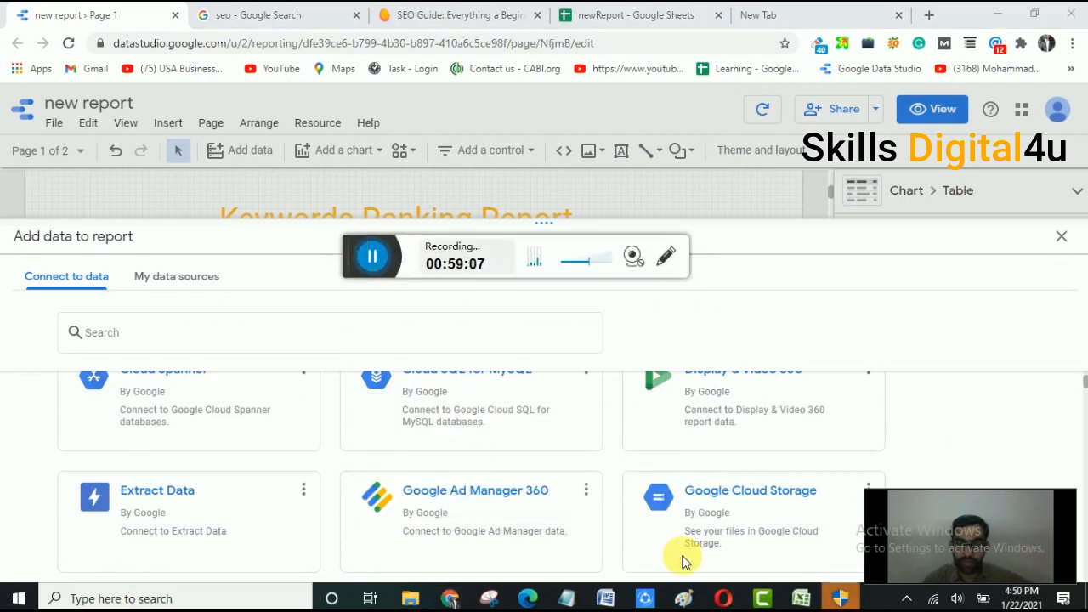
{"action": "left_click_drag", "start_coordinate": [934, 482], "coordinate": [926, 380]}
{"action": "scroll", "coordinate": [927, 380], "scroll_direction": "up", "scroll_amount": 2}
{"action": "scroll", "coordinate": [400, 486], "scroll_direction": "up", "scroll_amount": 1}
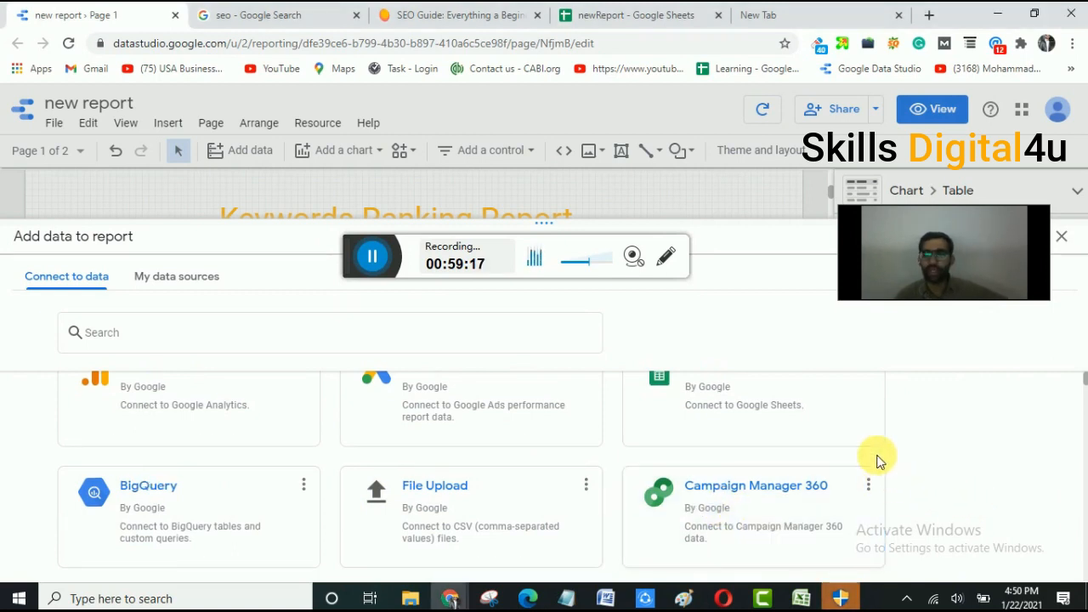
{"action": "scroll", "coordinate": [918, 459], "scroll_direction": "down", "scroll_amount": 1}
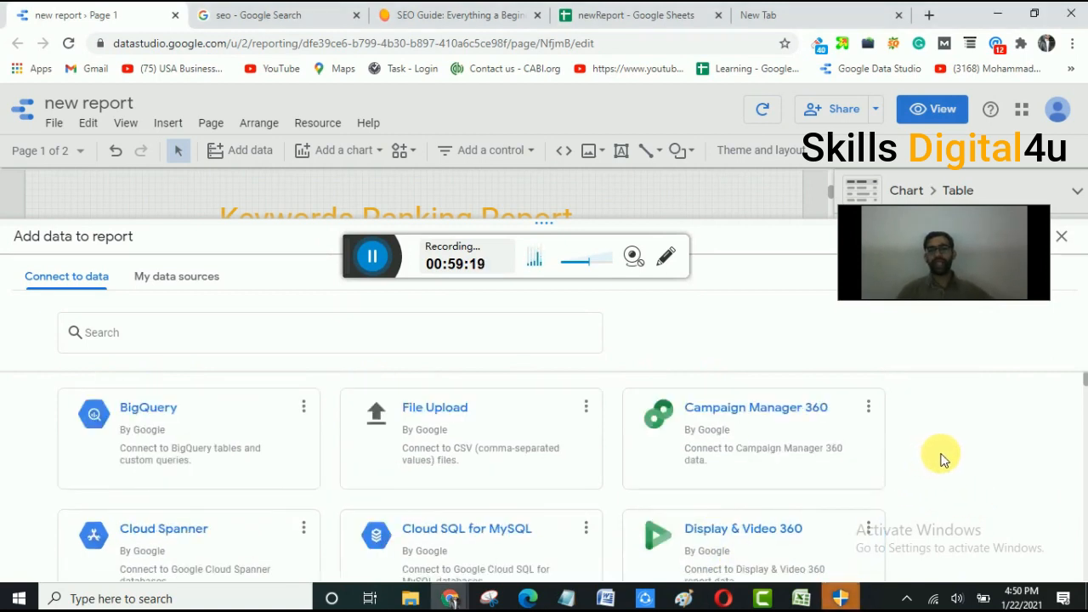
{"action": "scroll", "coordinate": [913, 462], "scroll_direction": "down", "scroll_amount": 2}
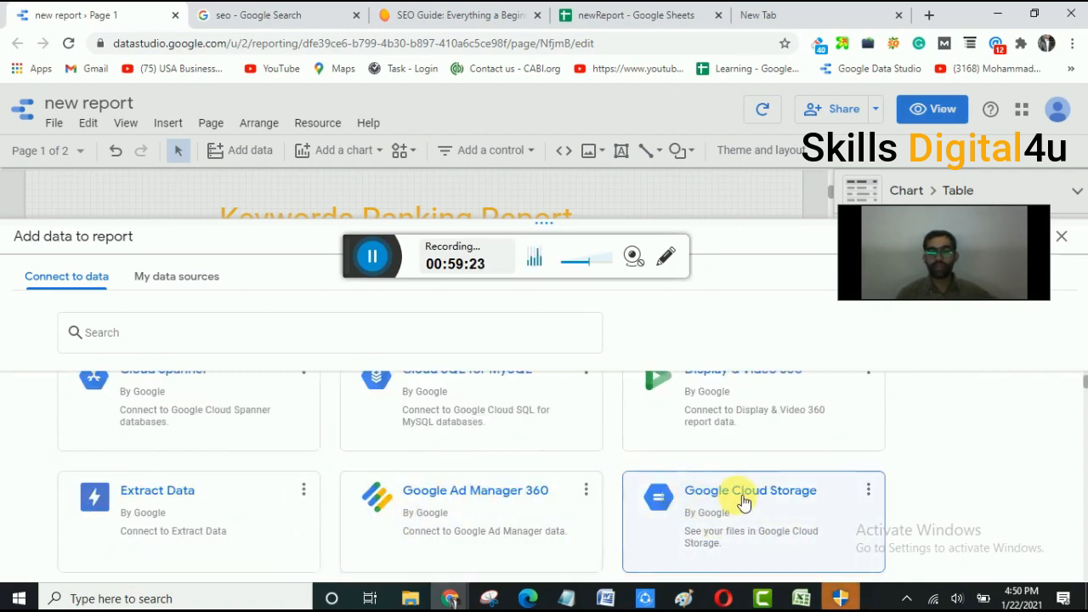
{"action": "scroll", "coordinate": [376, 493], "scroll_direction": "down", "scroll_amount": 2}
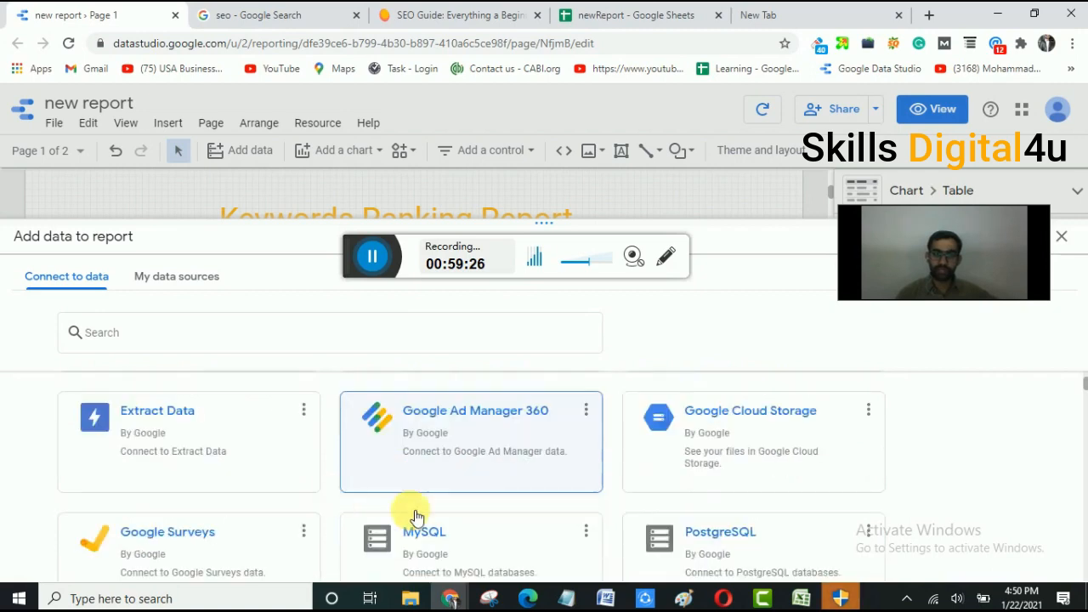
{"action": "scroll", "coordinate": [328, 505], "scroll_direction": "down", "scroll_amount": 1}
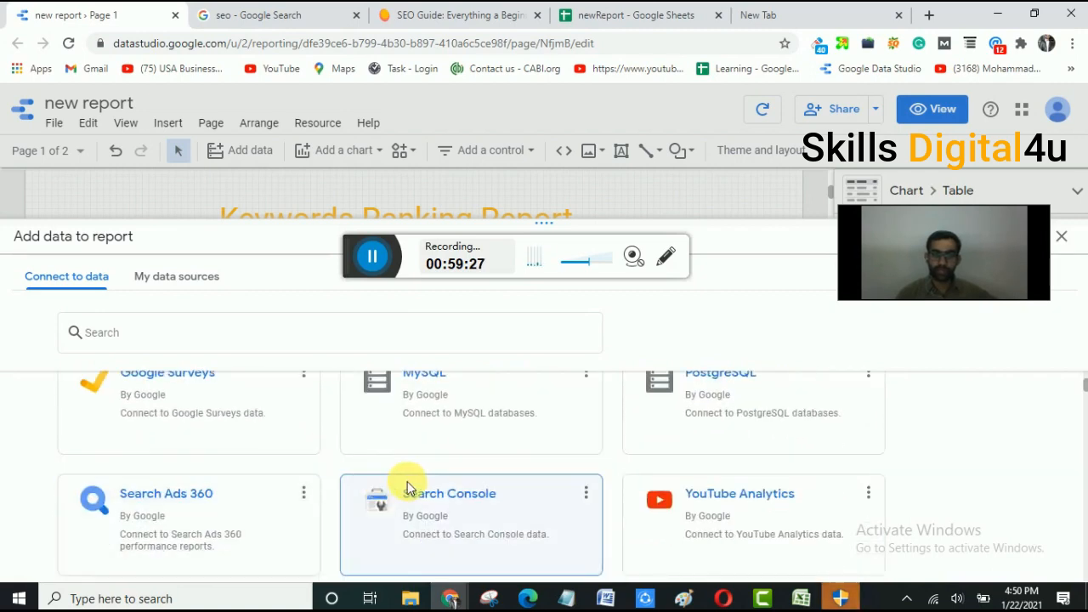
{"action": "scroll", "coordinate": [415, 489], "scroll_direction": "up", "scroll_amount": 1}
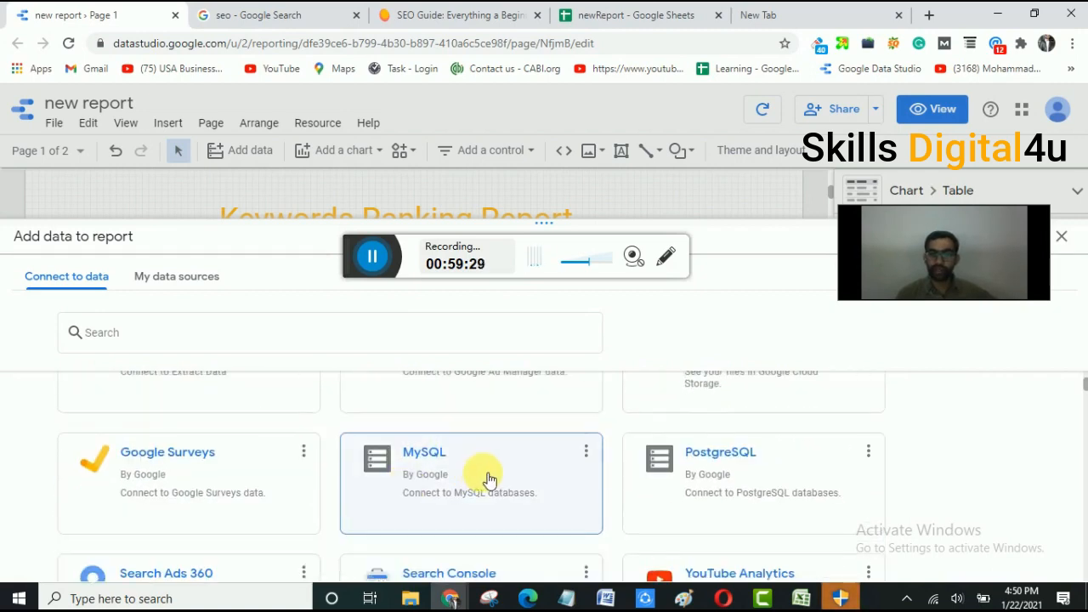
{"action": "scroll", "coordinate": [720, 553], "scroll_direction": "down", "scroll_amount": 2}
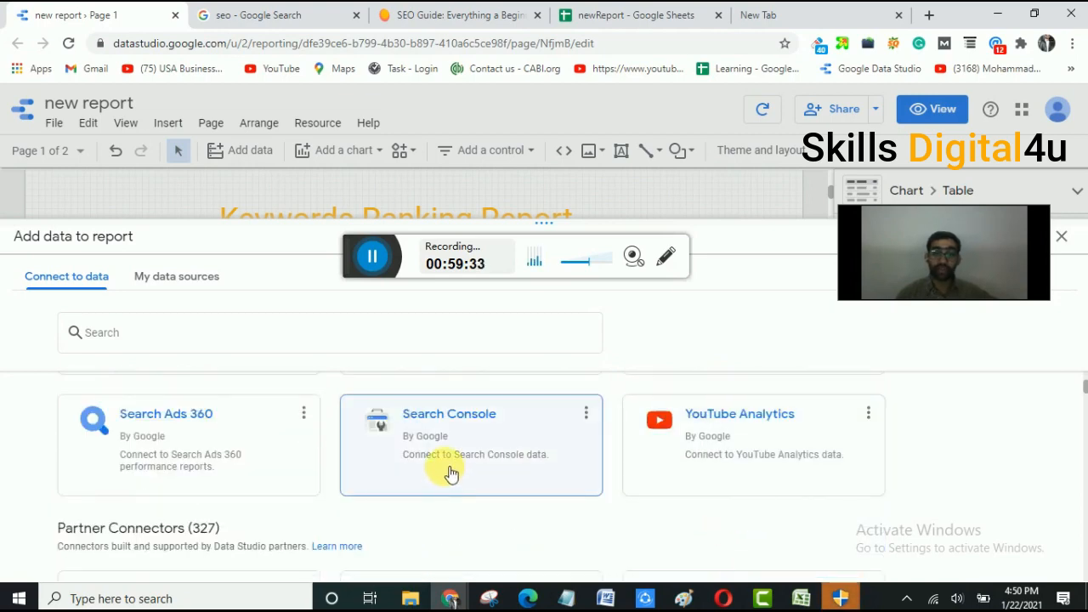
{"action": "scroll", "coordinate": [450, 475], "scroll_direction": "down", "scroll_amount": 2}
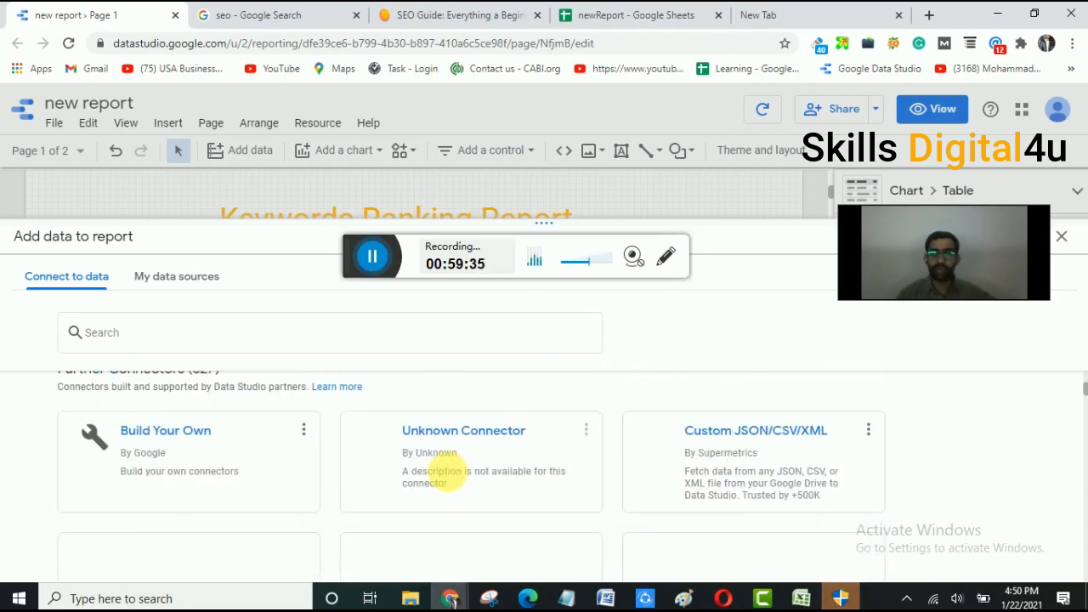
{"action": "scroll", "coordinate": [451, 475], "scroll_direction": "down", "scroll_amount": 3}
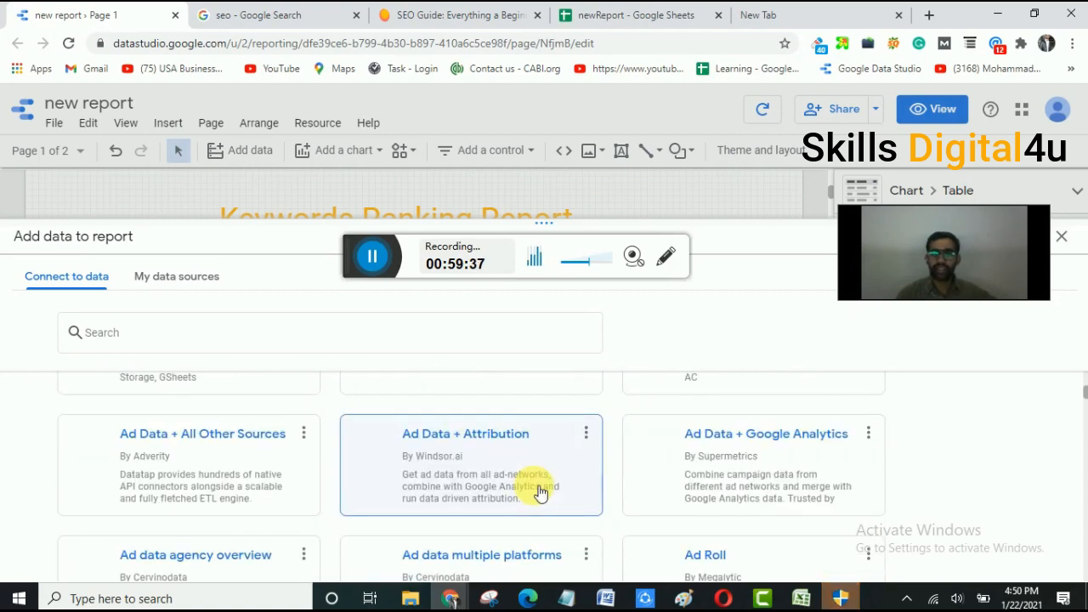
{"action": "scroll", "coordinate": [537, 486], "scroll_direction": "up", "scroll_amount": 2}
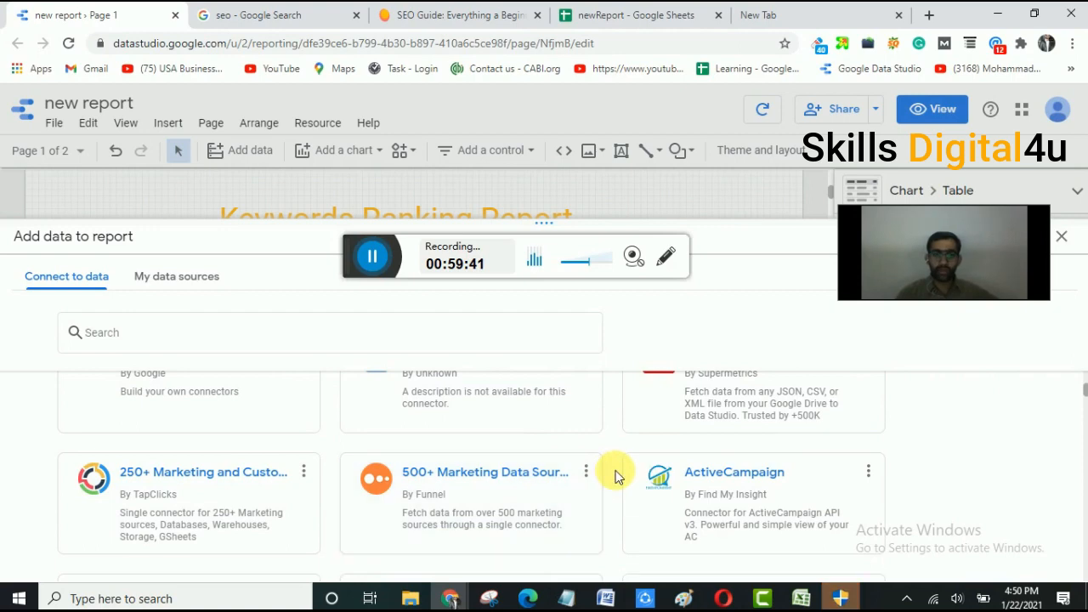
{"action": "scroll", "coordinate": [607, 472], "scroll_direction": "down", "scroll_amount": 2}
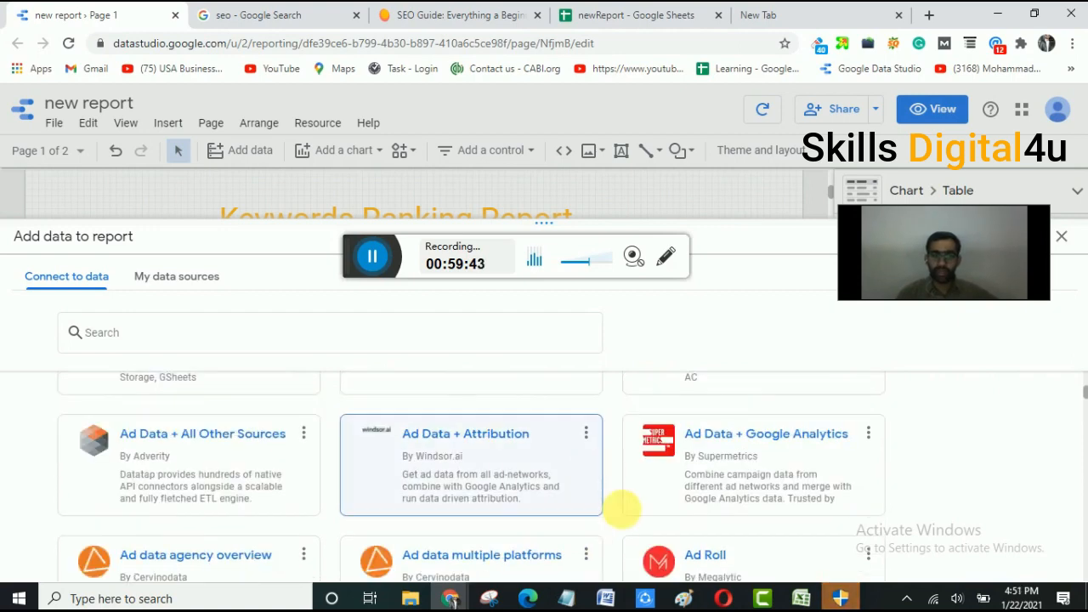
{"action": "scroll", "coordinate": [609, 498], "scroll_direction": "down", "scroll_amount": 2}
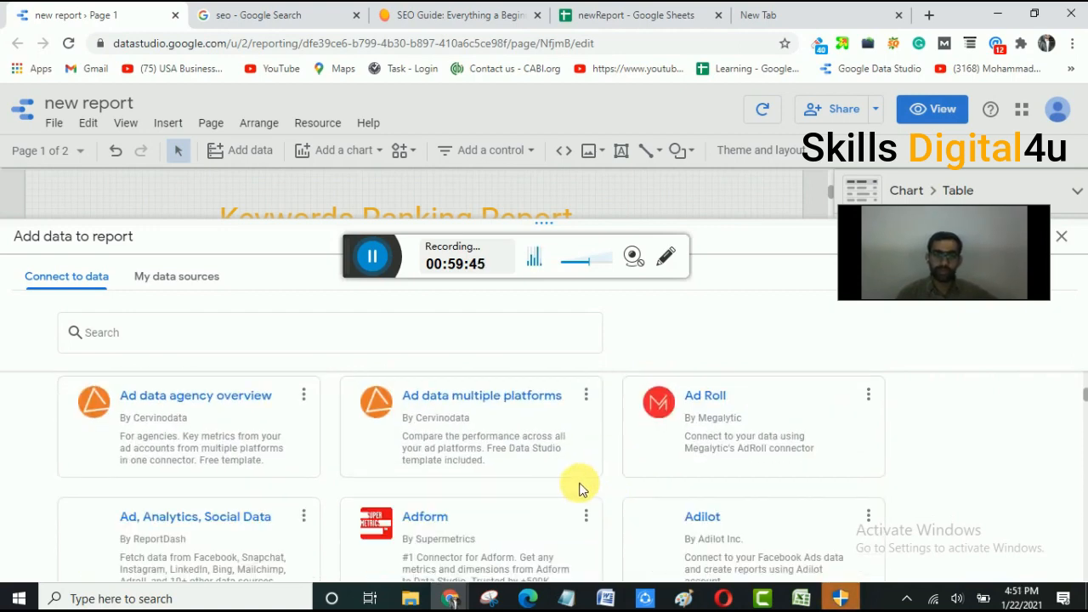
{"action": "scroll", "coordinate": [561, 492], "scroll_direction": "down", "scroll_amount": 2}
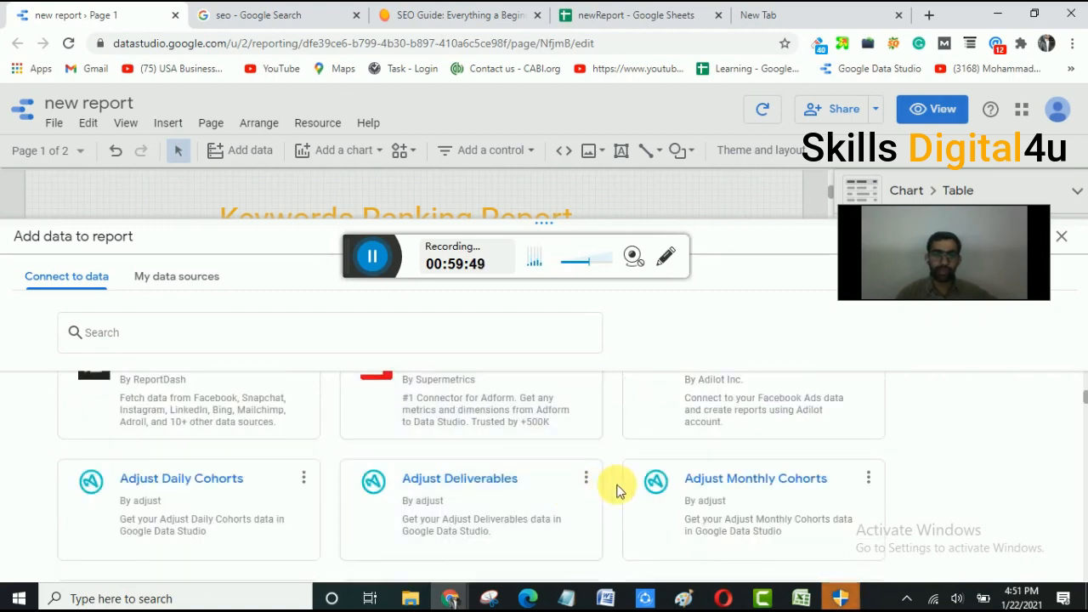
{"action": "scroll", "coordinate": [613, 492], "scroll_direction": "down", "scroll_amount": 2}
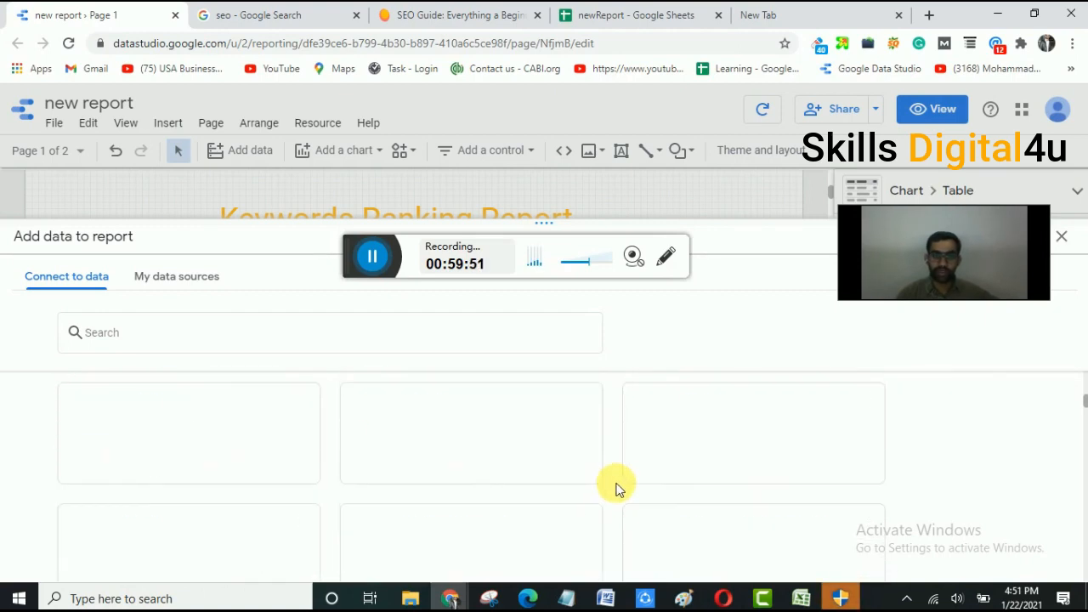
{"action": "scroll", "coordinate": [614, 485], "scroll_direction": "down", "scroll_amount": 2}
{"action": "scroll", "coordinate": [595, 478], "scroll_direction": "up", "scroll_amount": 10}
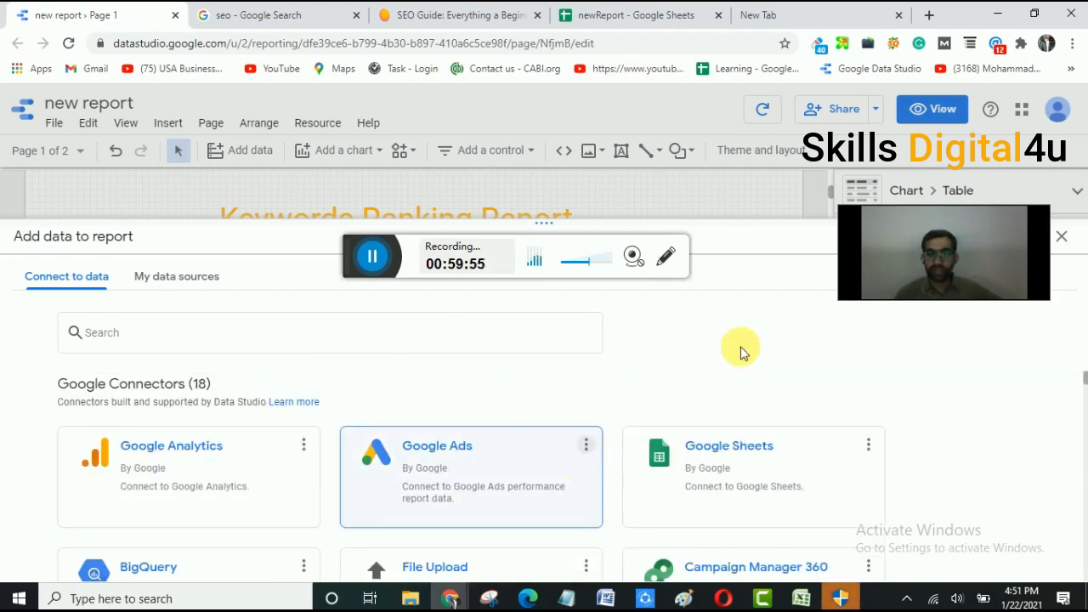
Choose the Google Sheets connector as the source of the data to add to the report.
{"action": "left_click_drag", "start_coordinate": [980, 236], "coordinate": [1048, 595]}
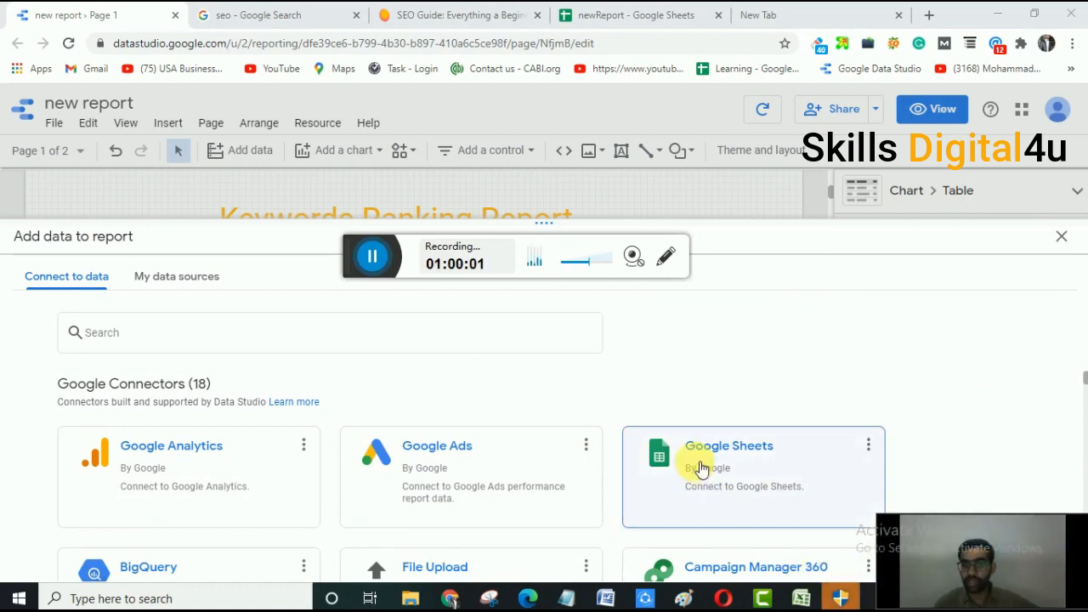
{"action": "left_click", "coordinate": [374, 261]}
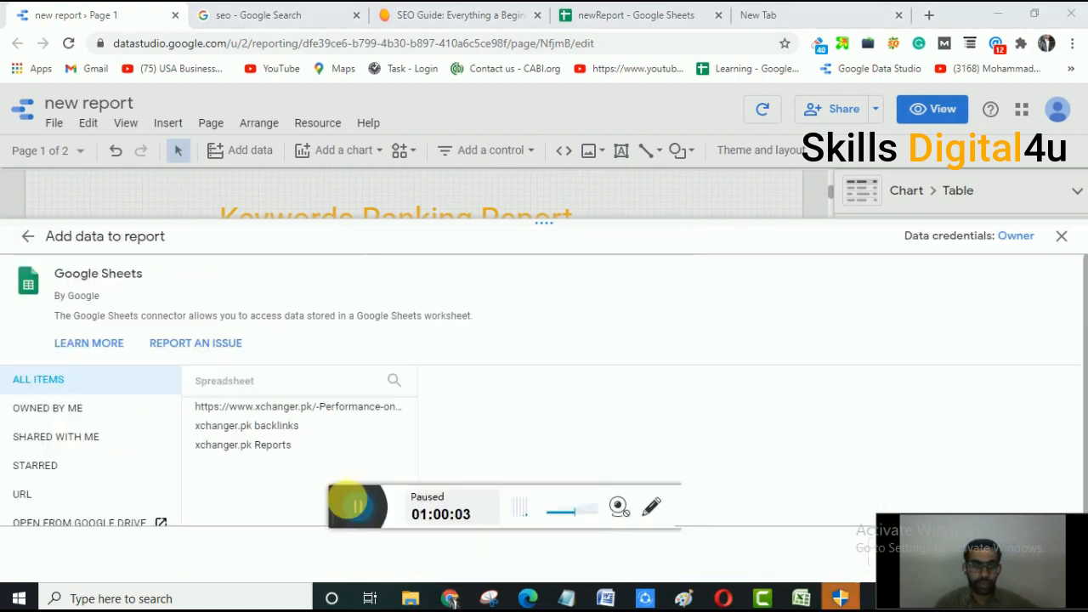
{"action": "left_click", "coordinate": [370, 494]}
{"action": "left_click_drag", "start_coordinate": [385, 501], "coordinate": [561, 489]}
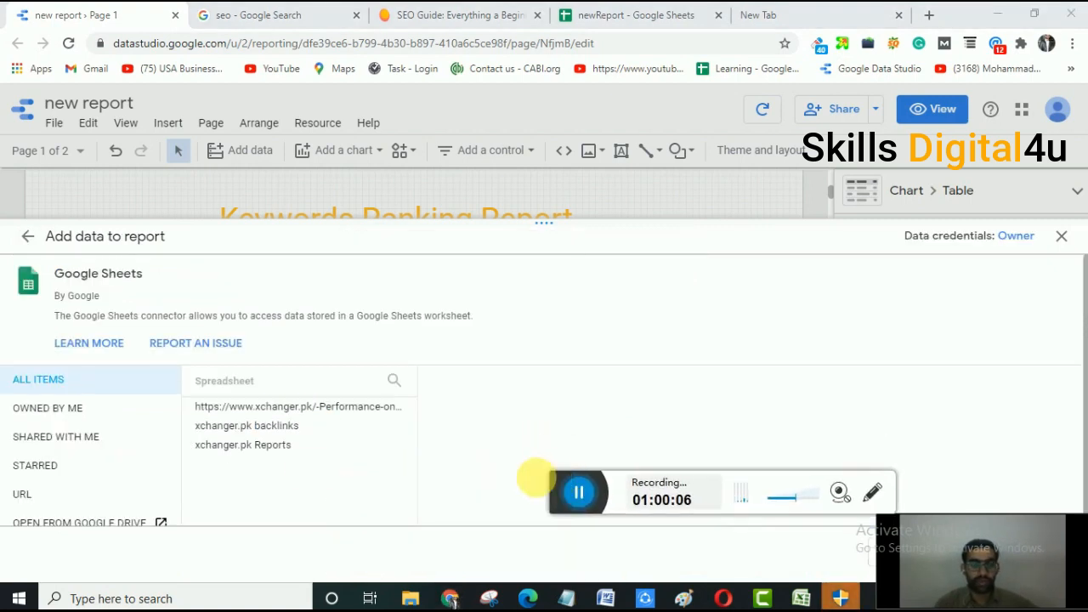
Switch to the newReport spreadsheet and copy its web address.
{"action": "left_click", "coordinate": [281, 432]}
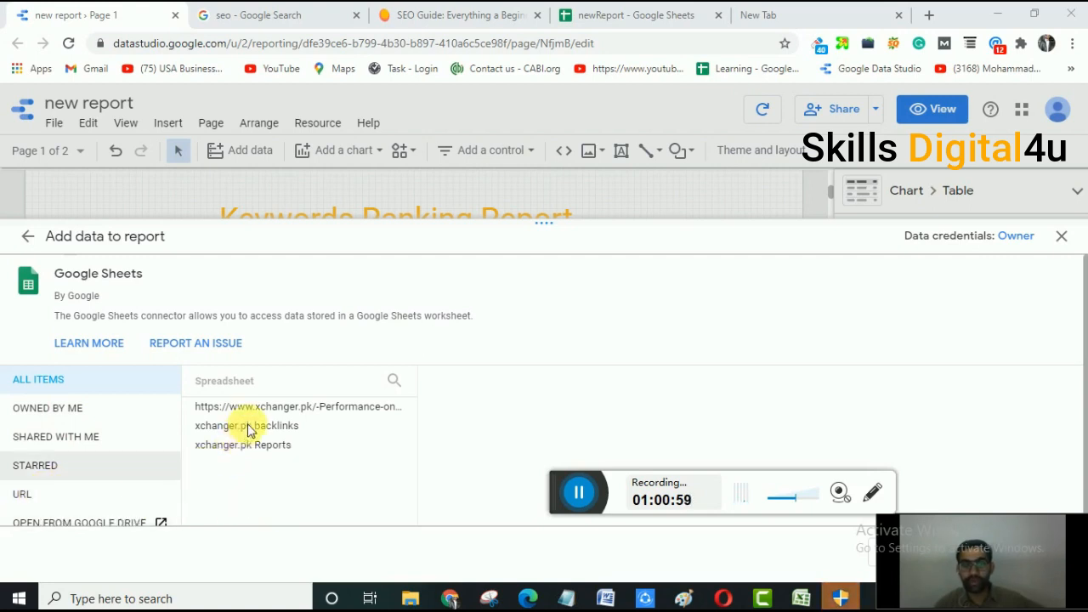
{"action": "scroll", "coordinate": [238, 493], "scroll_direction": "down", "scroll_amount": 1}
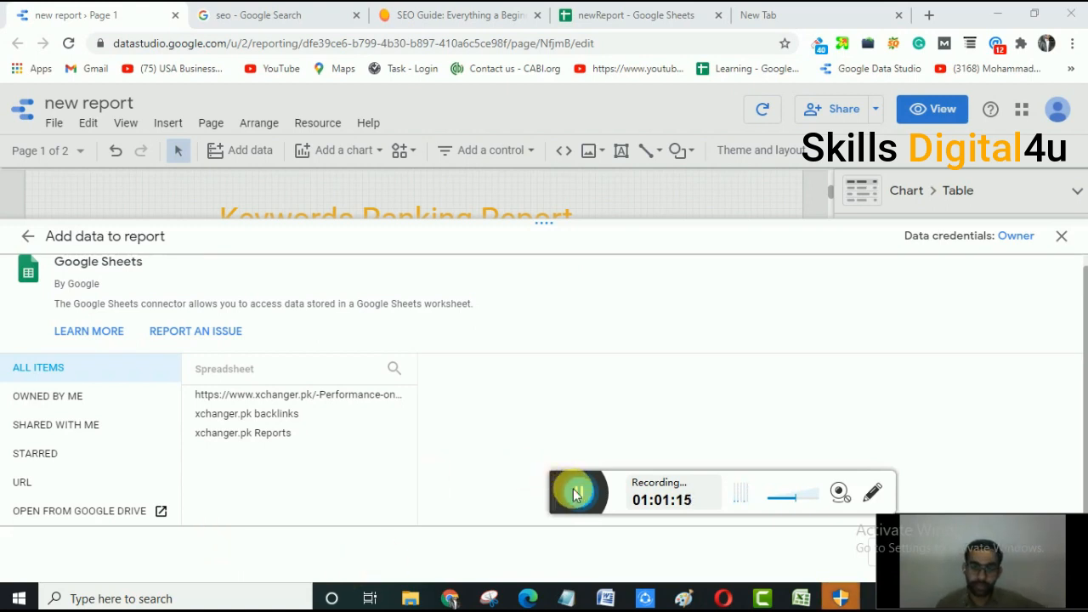
{"action": "left_click_drag", "start_coordinate": [578, 491], "coordinate": [365, 515]}
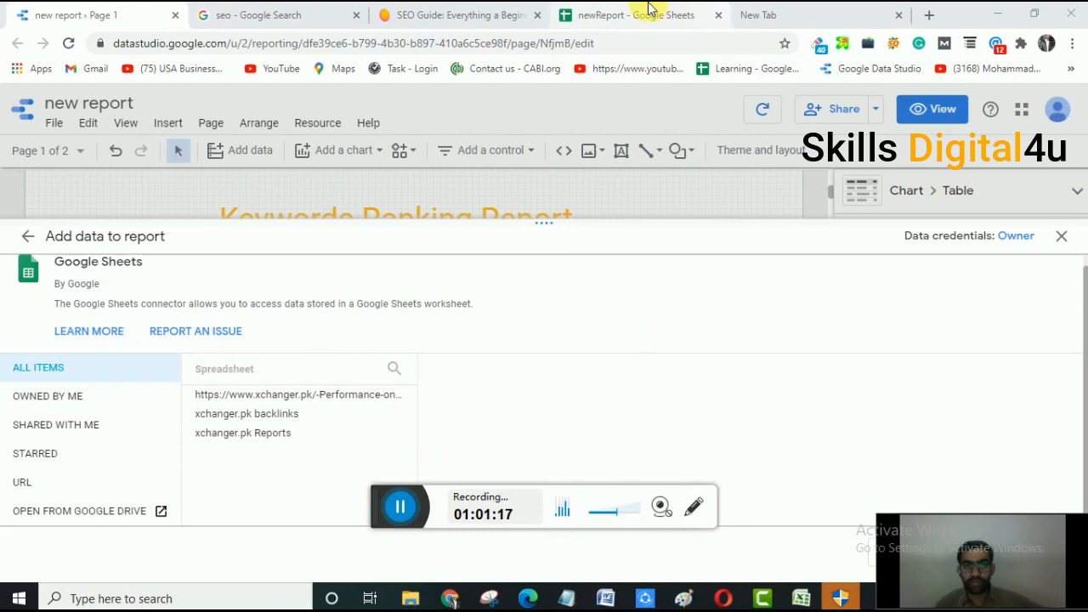
{"action": "left_click", "coordinate": [620, 13]}
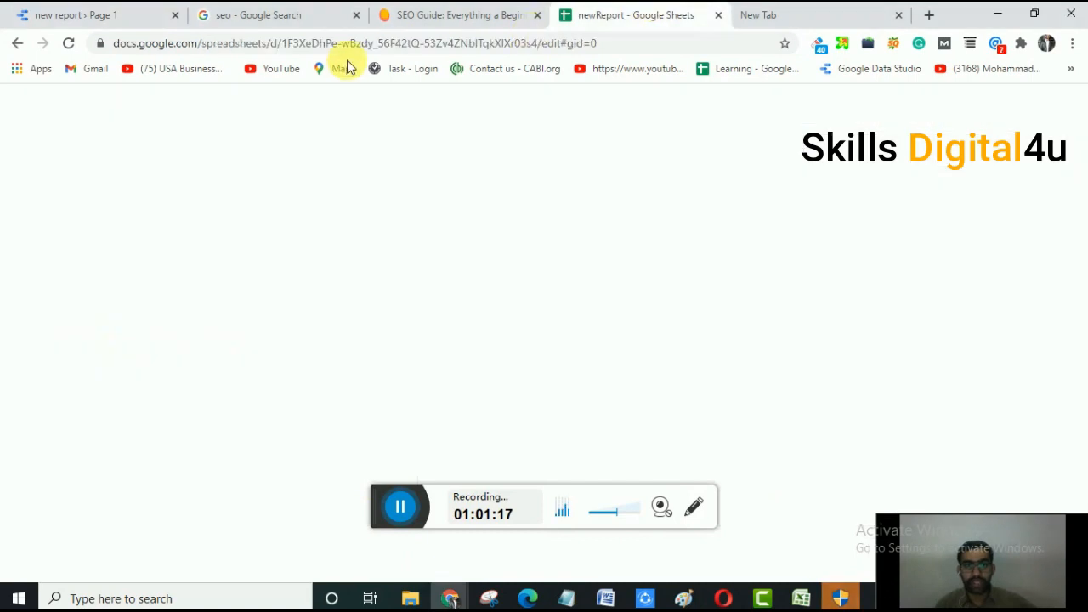
{"action": "left_click", "coordinate": [380, 44]}
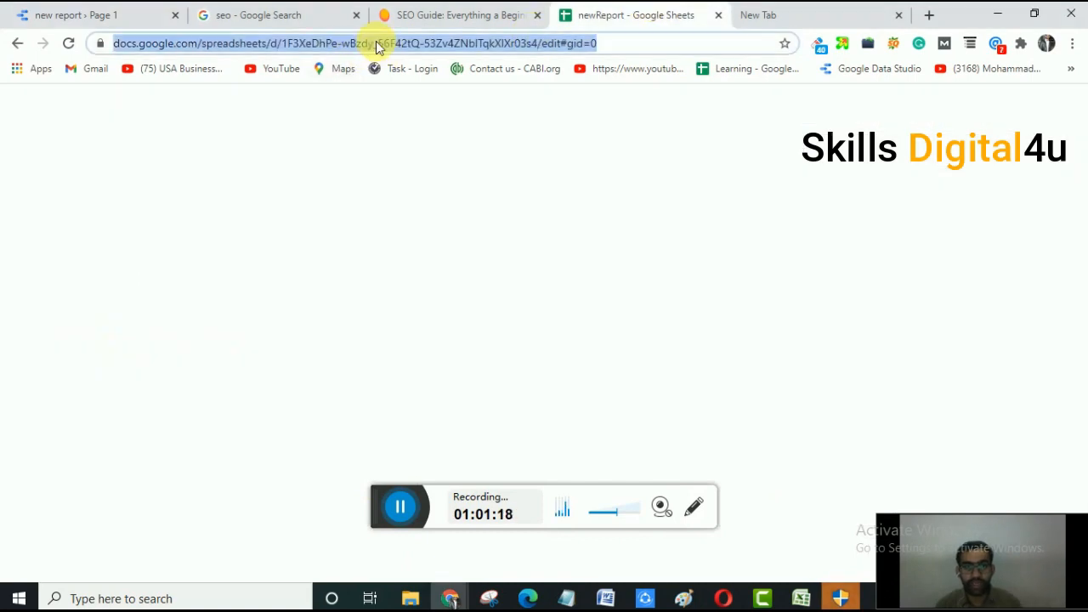
Close the SEO Guide browser tab and return to the Data Studio report.
{"action": "left_click", "coordinate": [449, 14]}
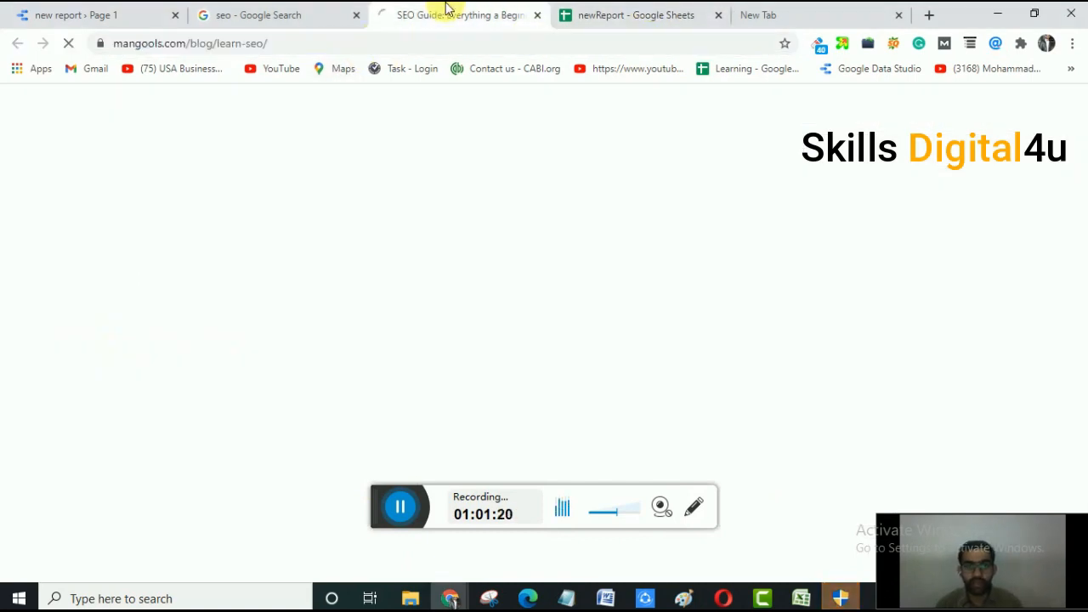
{"action": "left_click", "coordinate": [538, 14]}
{"action": "left_click", "coordinate": [153, 10]}
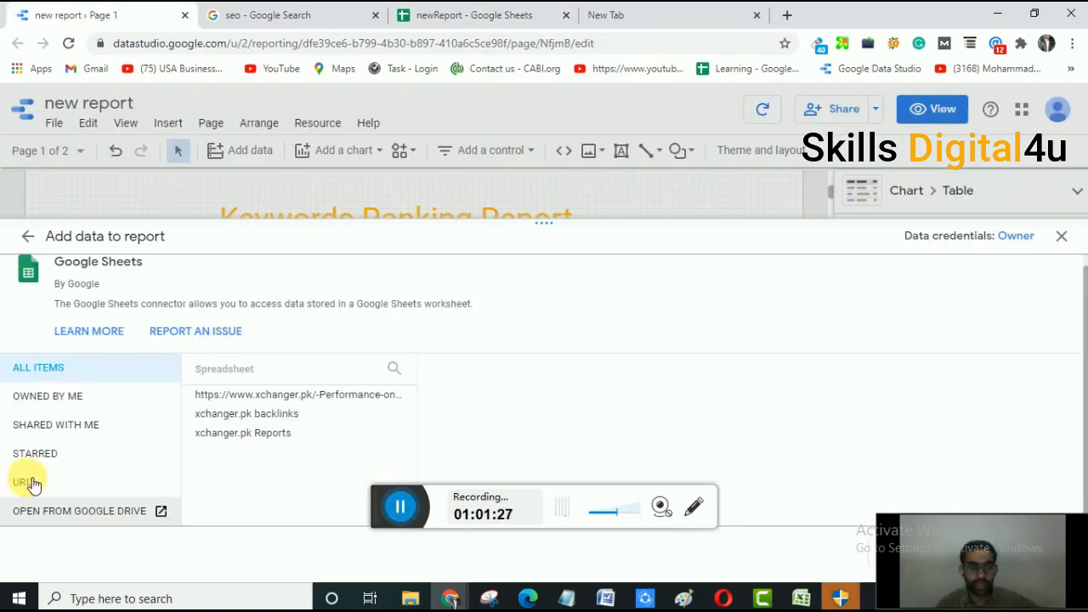
Specify the Google Sheets source by URL, pasting the copied newReport spreadsheet address.
{"action": "left_click", "coordinate": [34, 485]}
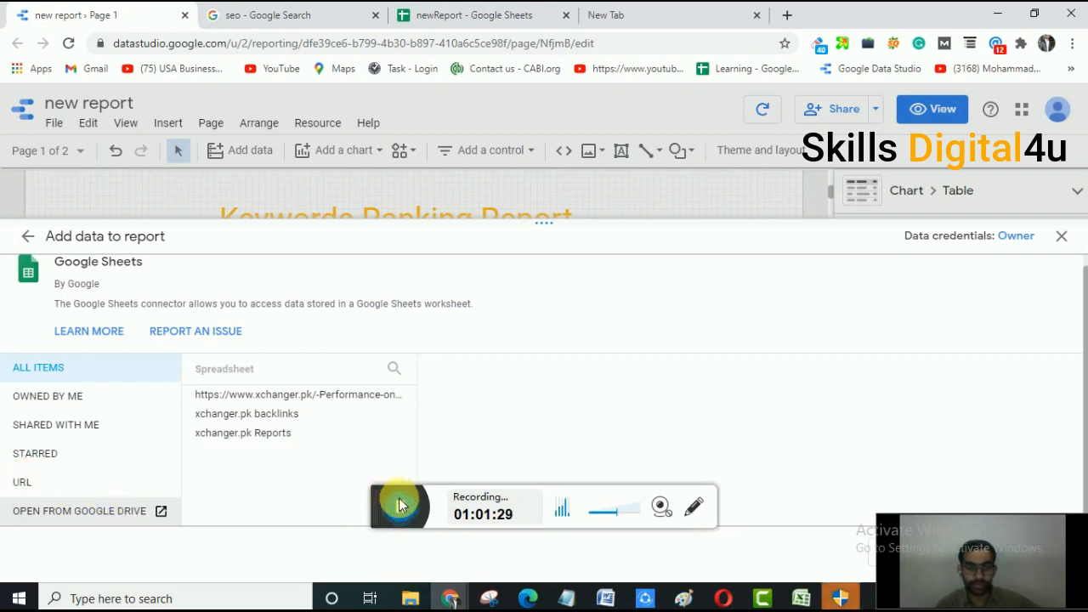
{"action": "left_click", "coordinate": [242, 419]}
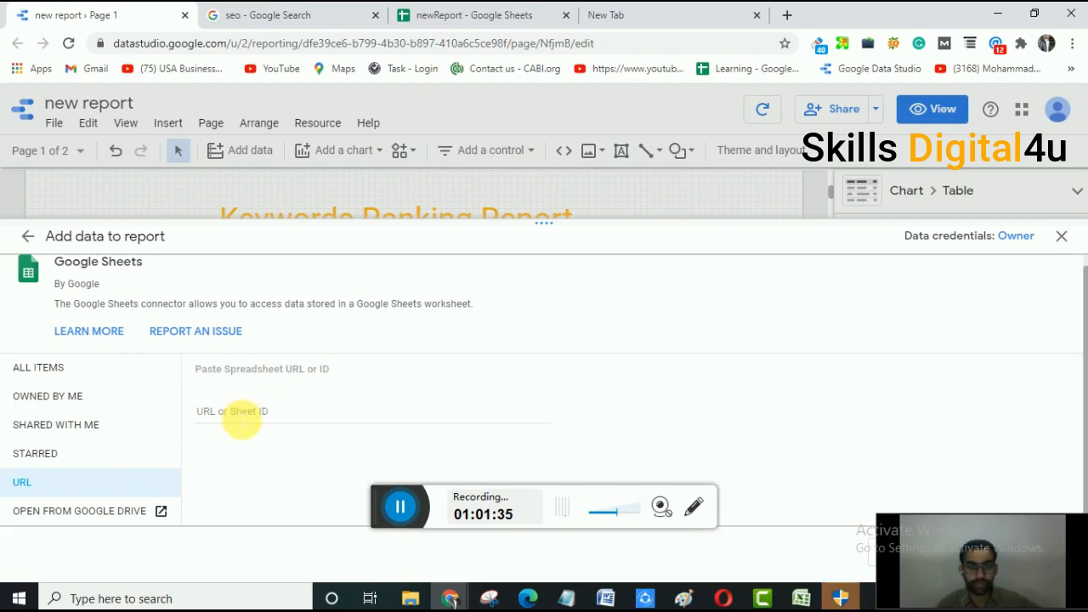
{"action": "key", "text": "ctrl+v"}
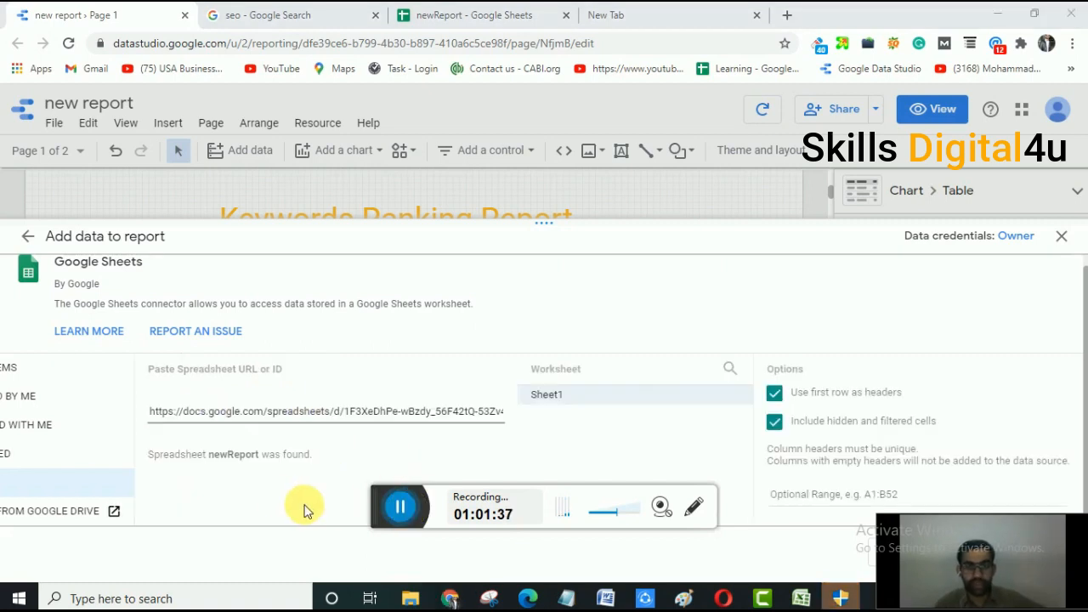
{"action": "left_click", "coordinate": [214, 466]}
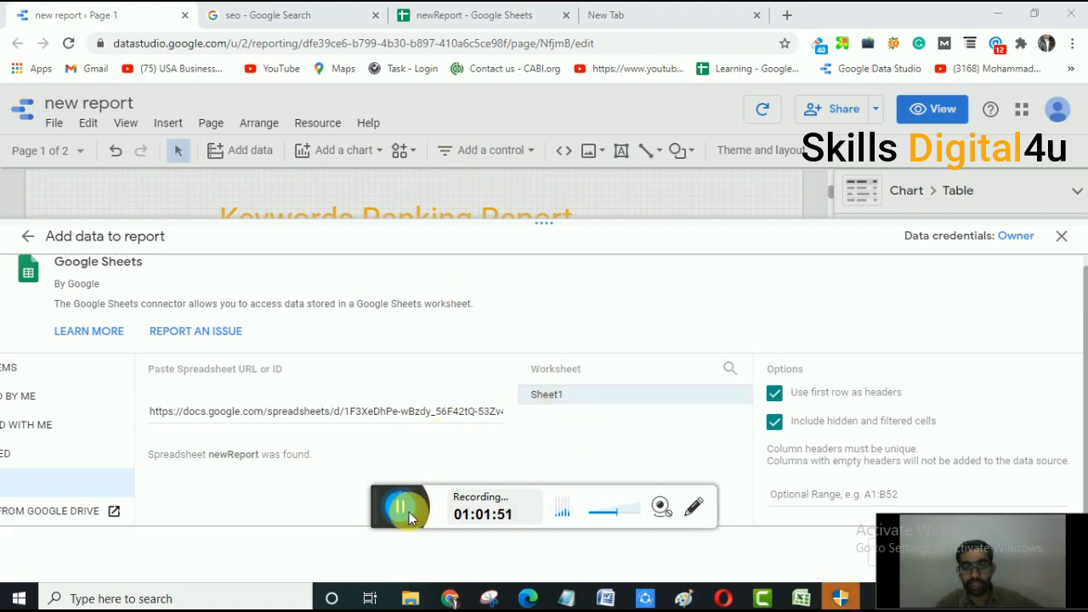
Switch to the newReport spreadsheet and rename Sheet1 as keyword.
{"action": "left_click", "coordinate": [473, 9]}
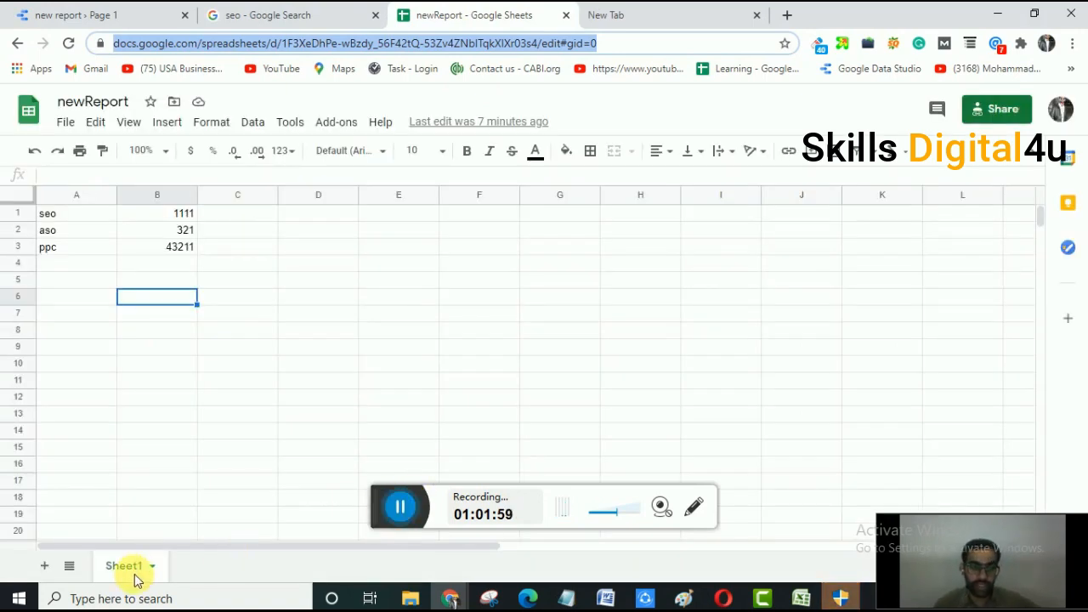
{"action": "left_click", "coordinate": [136, 570]}
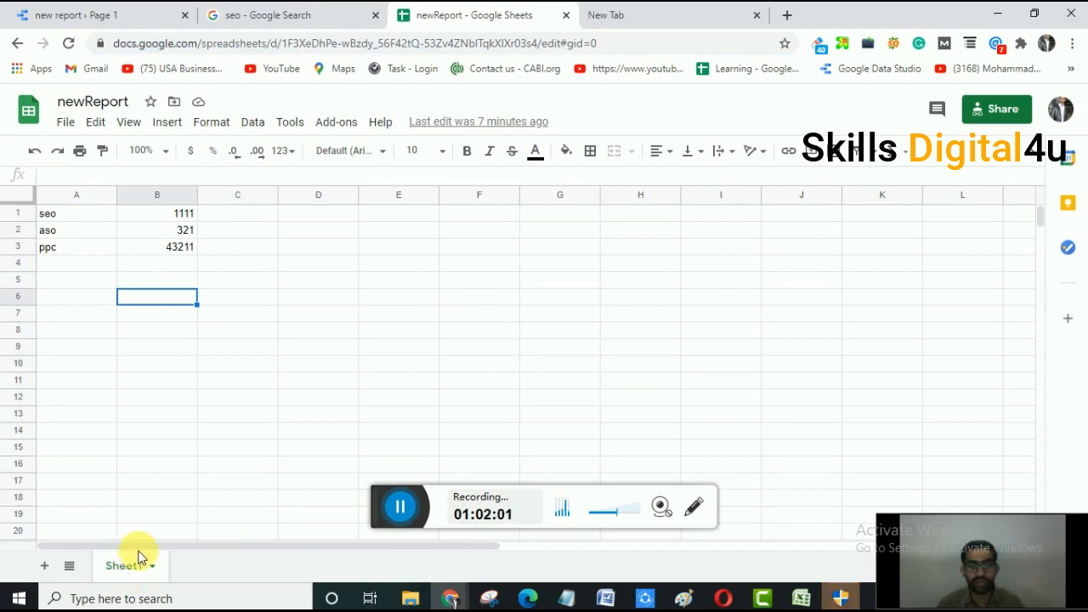
{"action": "right_click", "coordinate": [133, 561]}
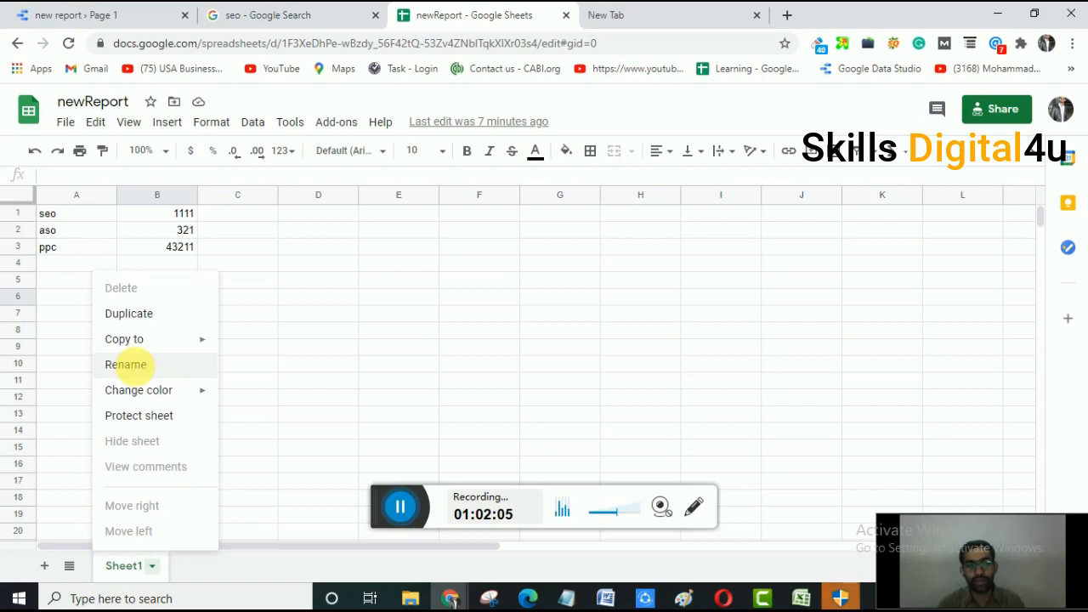
{"action": "left_click", "coordinate": [136, 367]}
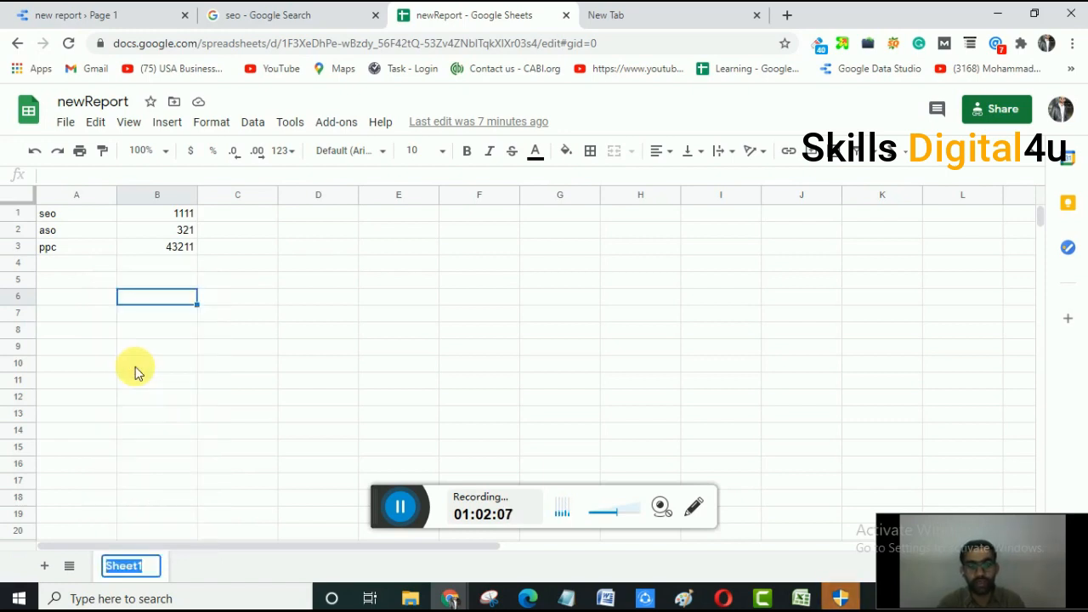
{"action": "type", "text": "ke"}
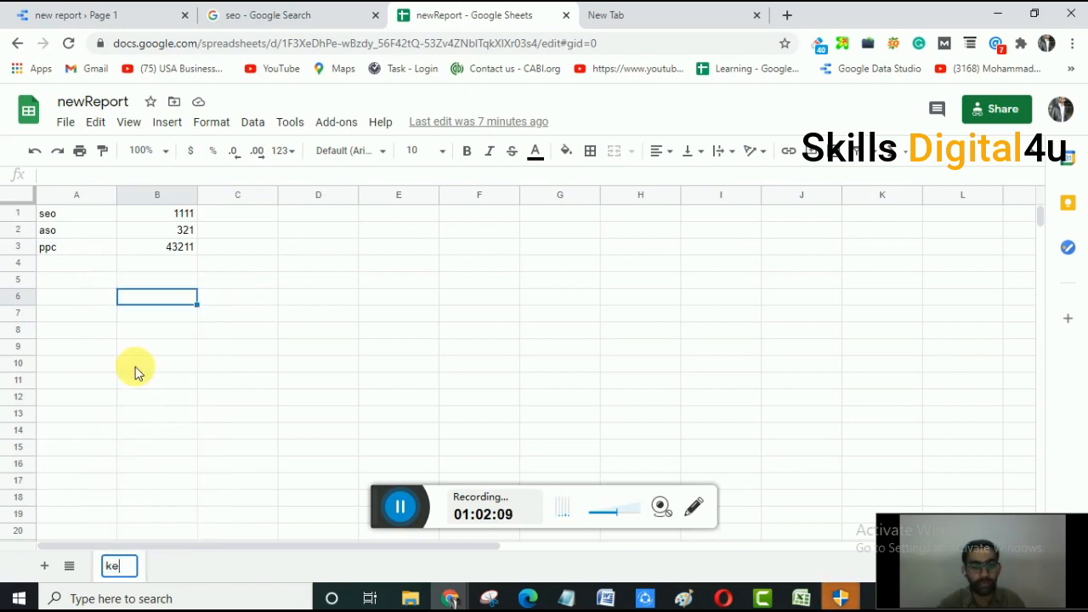
{"action": "type", "text": "yword"}
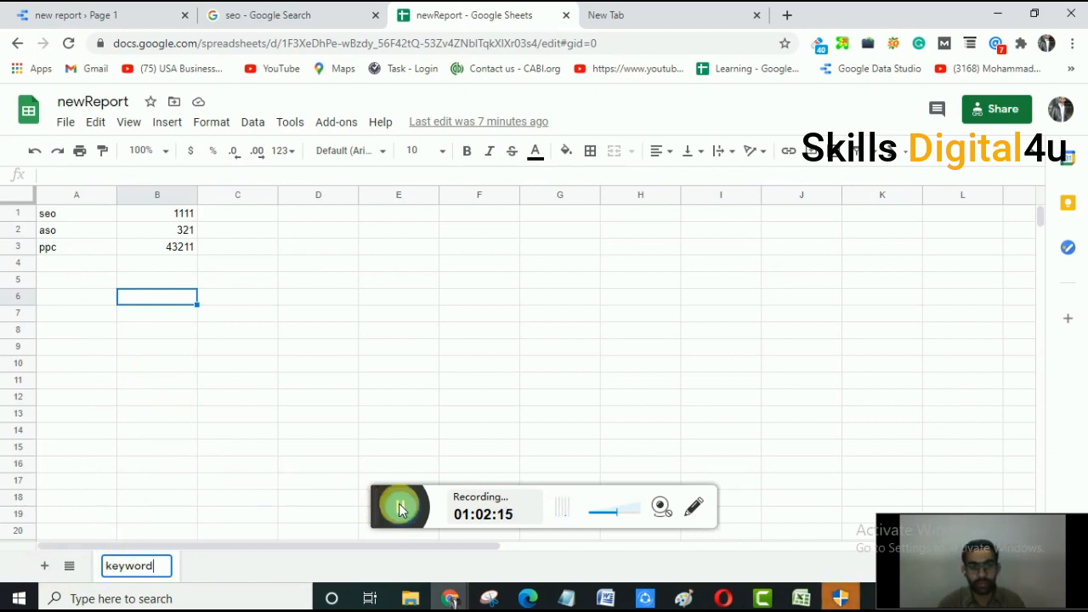
Add a second sheet to newReport and rename it info.
{"action": "left_click", "coordinate": [44, 566]}
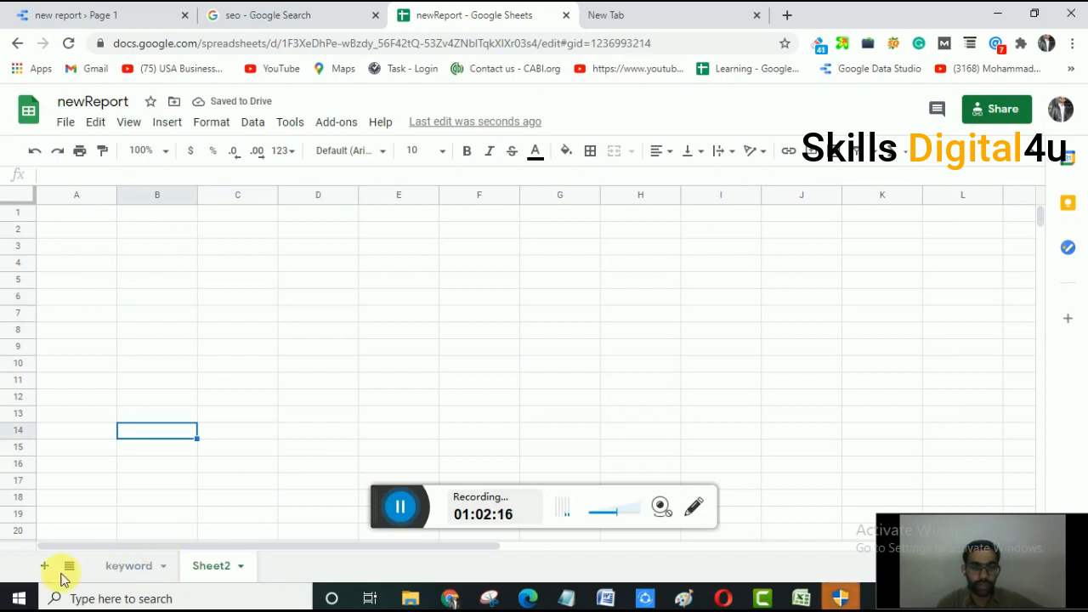
{"action": "left_click", "coordinate": [215, 568]}
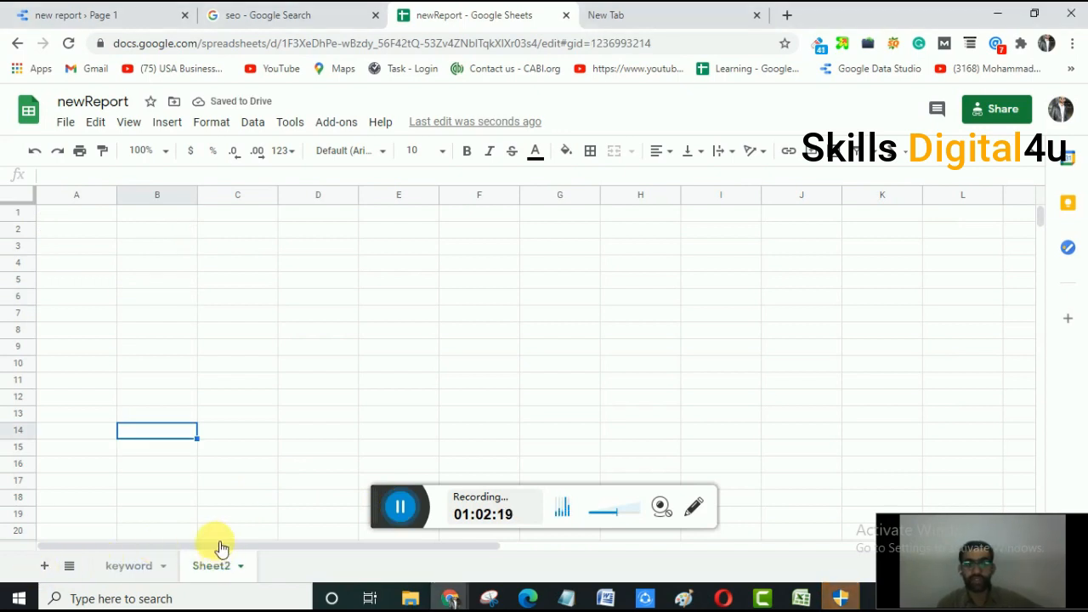
{"action": "right_click", "coordinate": [216, 568]}
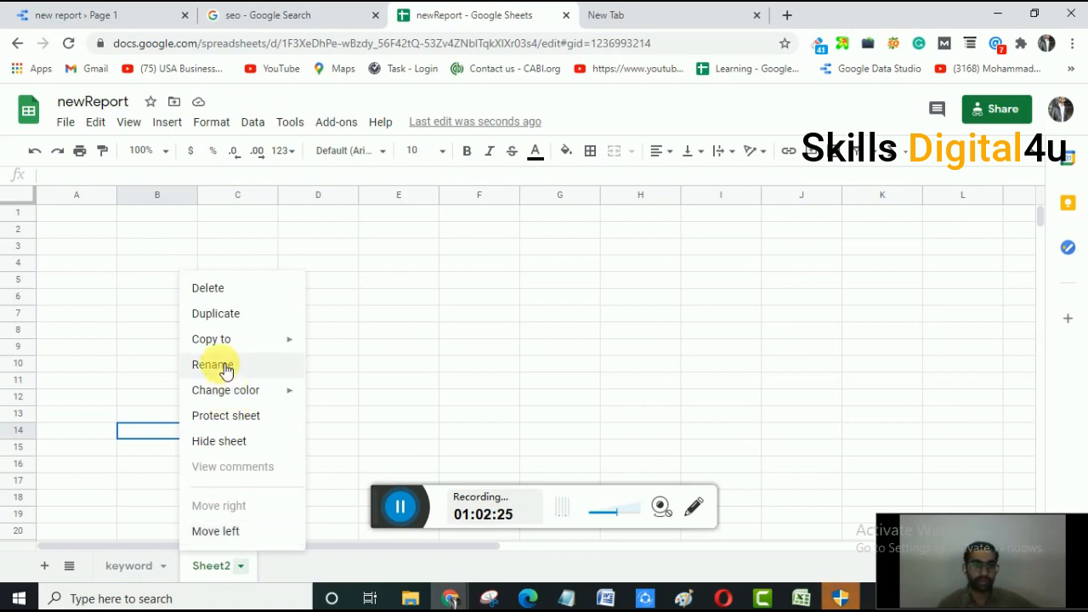
{"action": "left_click", "coordinate": [219, 367]}
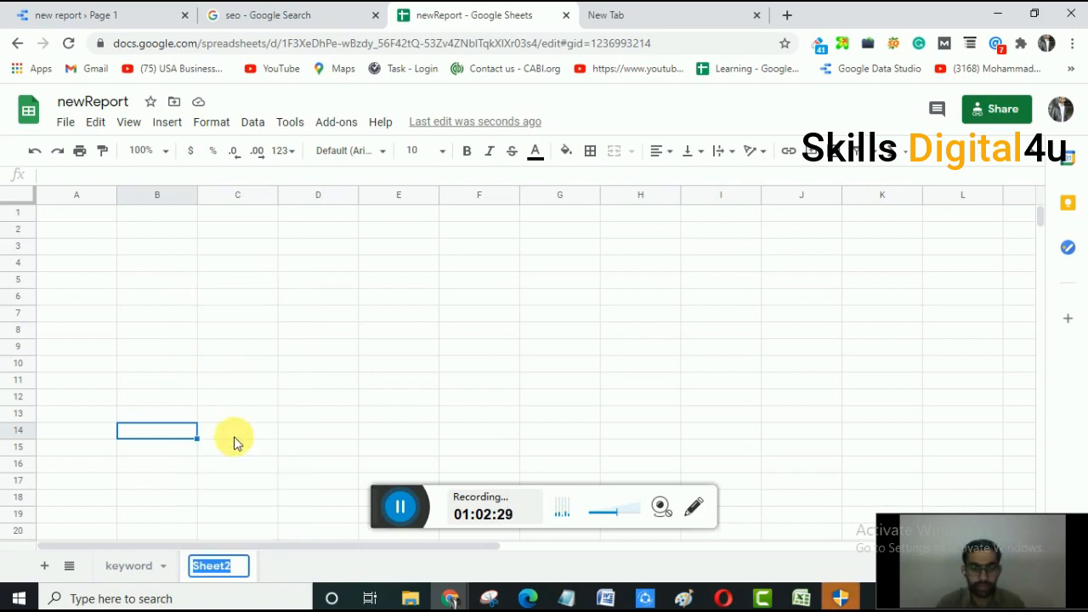
{"action": "type", "text": "info"}
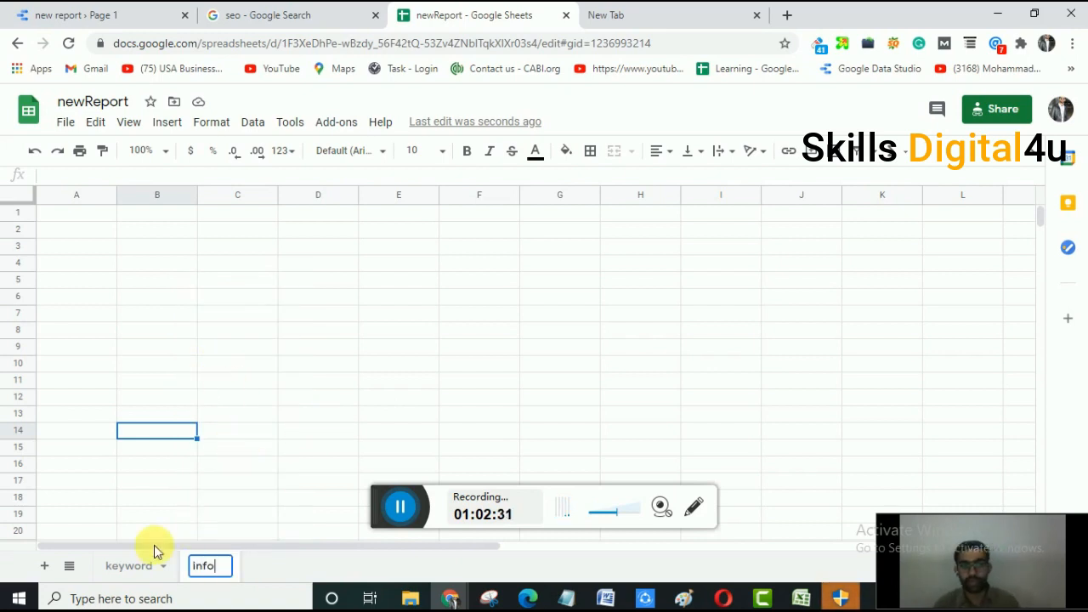
Return to the Data Studio report, reload it, and select the table without a data source below the Keywords Ranking Report heading.
{"action": "left_click", "coordinate": [326, 11]}
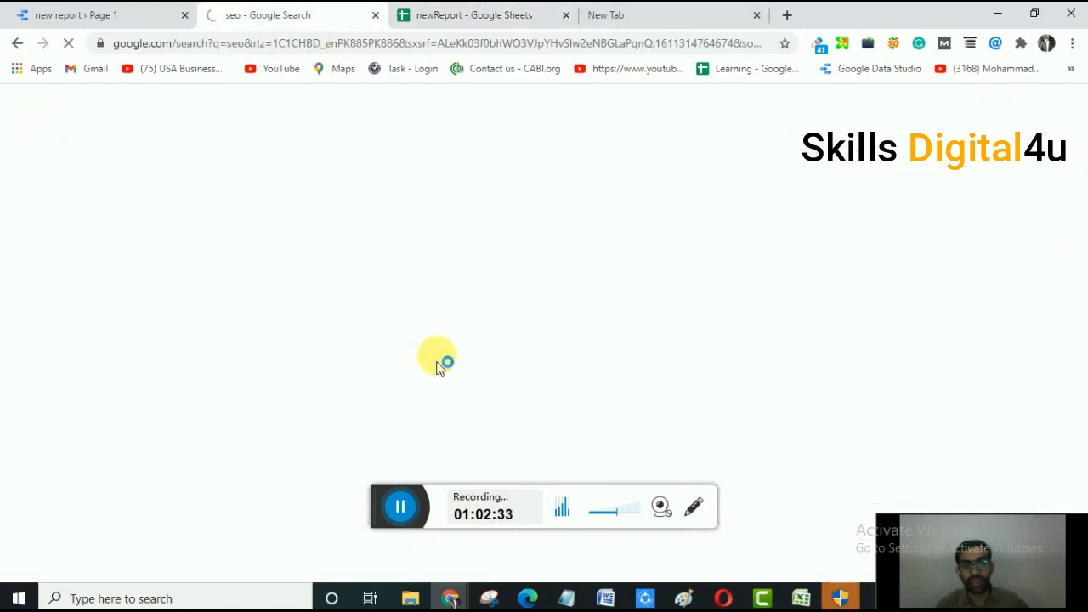
{"action": "left_click", "coordinate": [400, 506]}
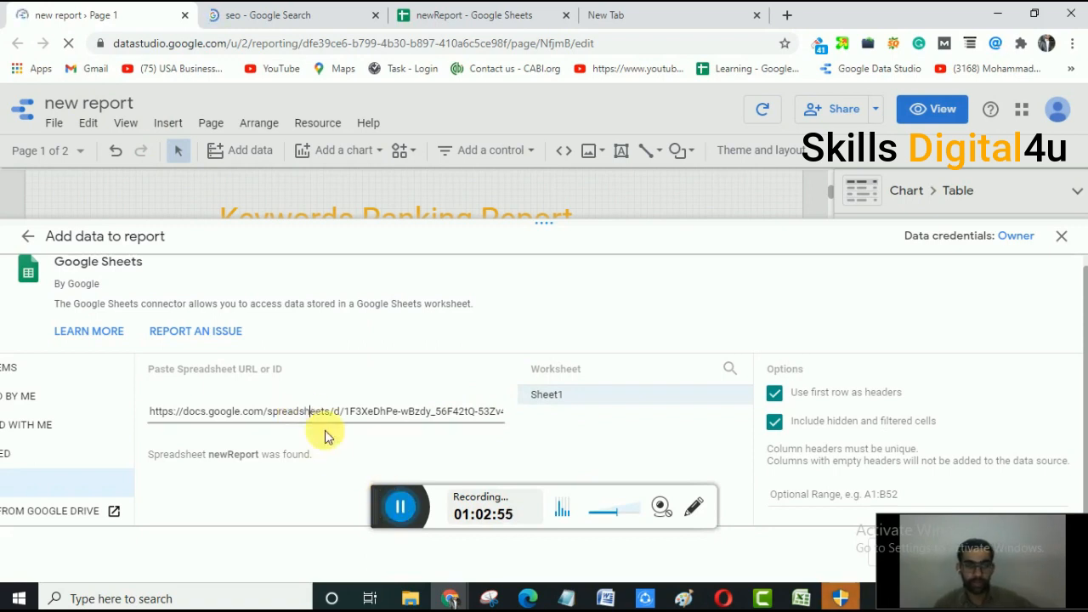
{"action": "left_click", "coordinate": [400, 507]}
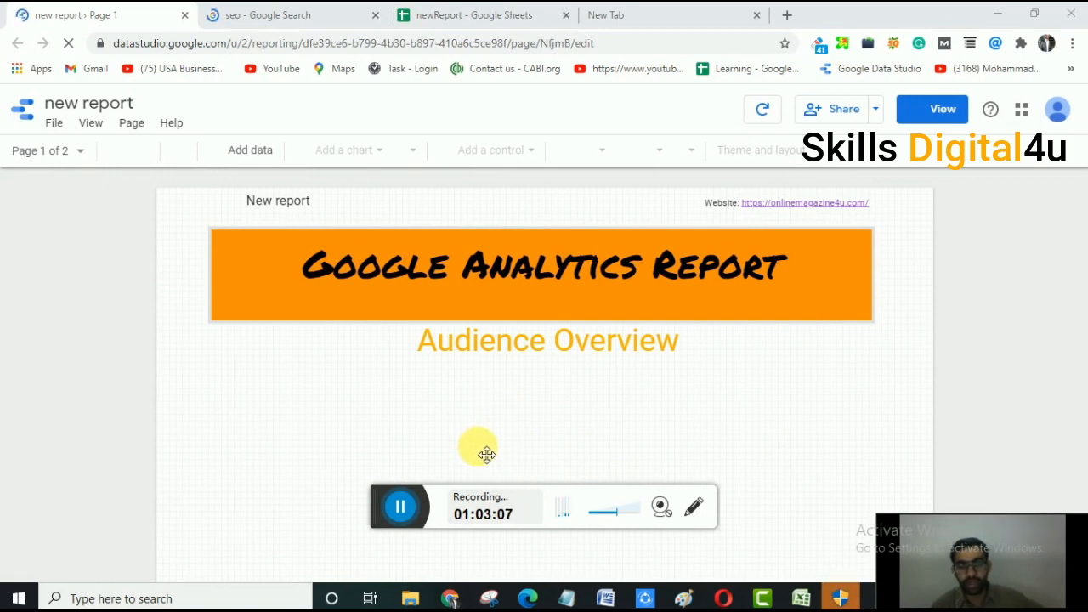
{"action": "left_click", "coordinate": [398, 506]}
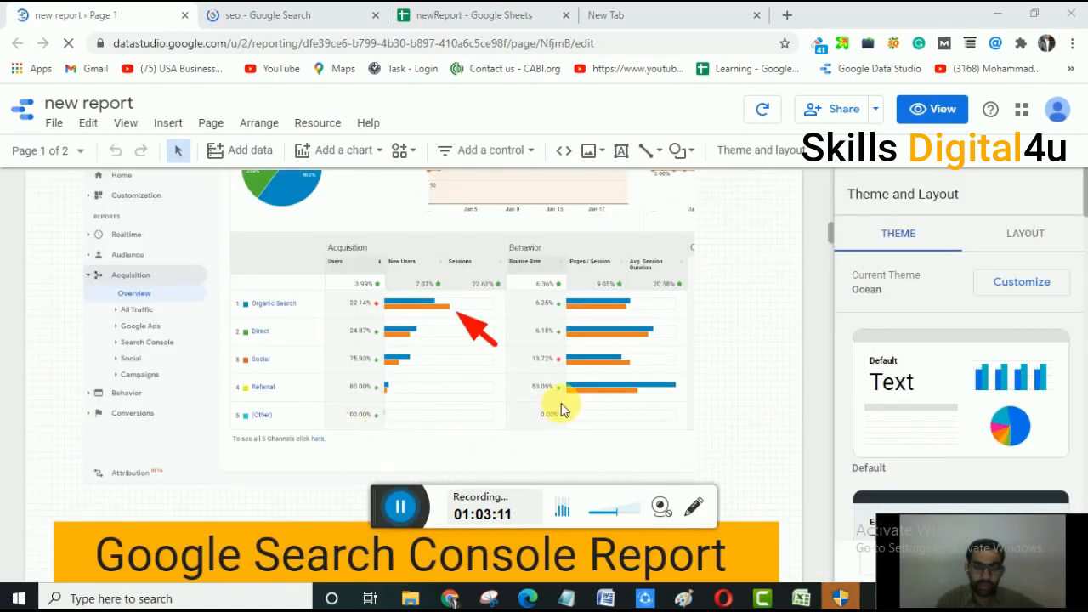
{"action": "scroll", "coordinate": [761, 396], "scroll_direction": "down", "scroll_amount": 5}
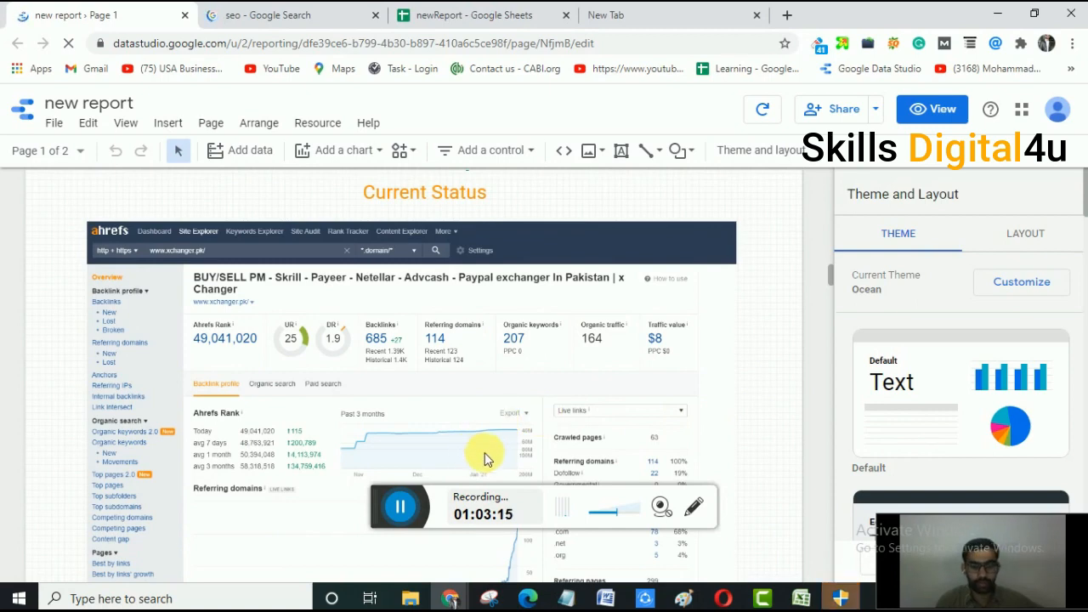
{"action": "left_click", "coordinate": [397, 509]}
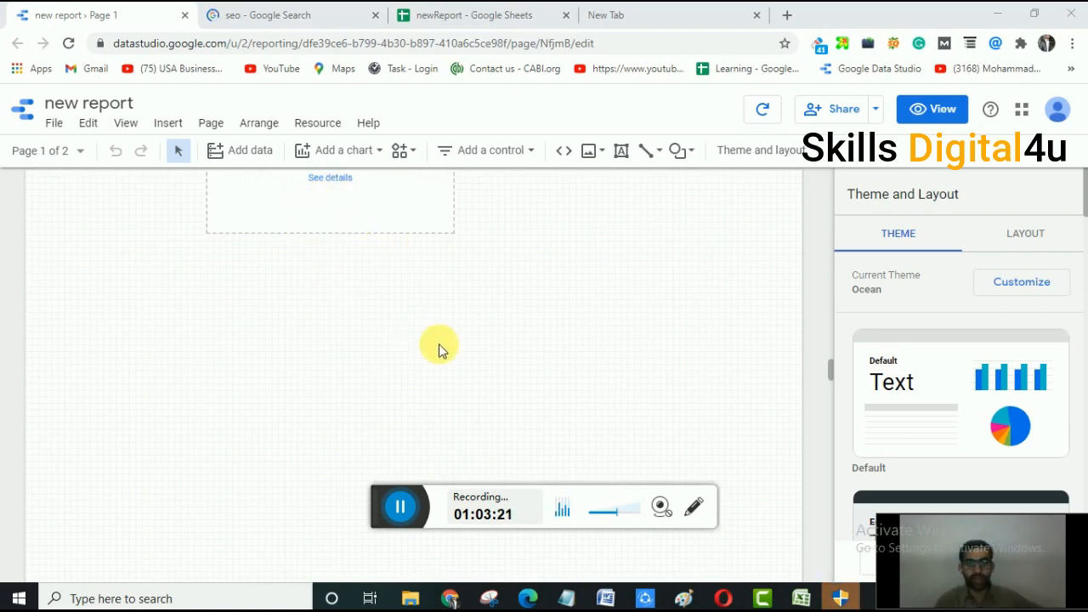
{"action": "scroll", "coordinate": [352, 466], "scroll_direction": "up", "scroll_amount": 3}
{"action": "left_click", "coordinate": [330, 432]}
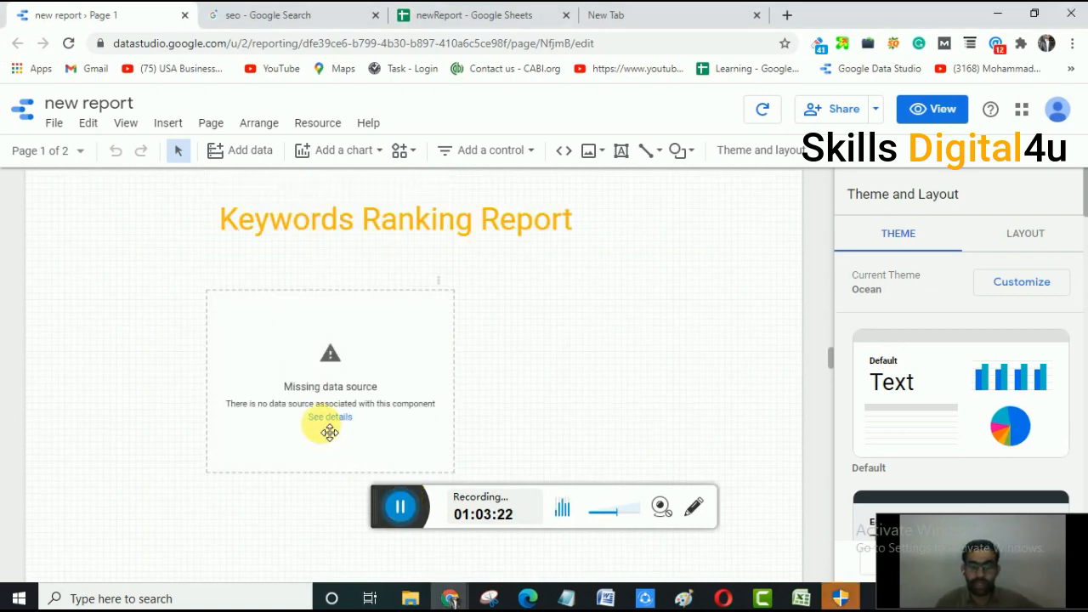
{"action": "left_click", "coordinate": [422, 422]}
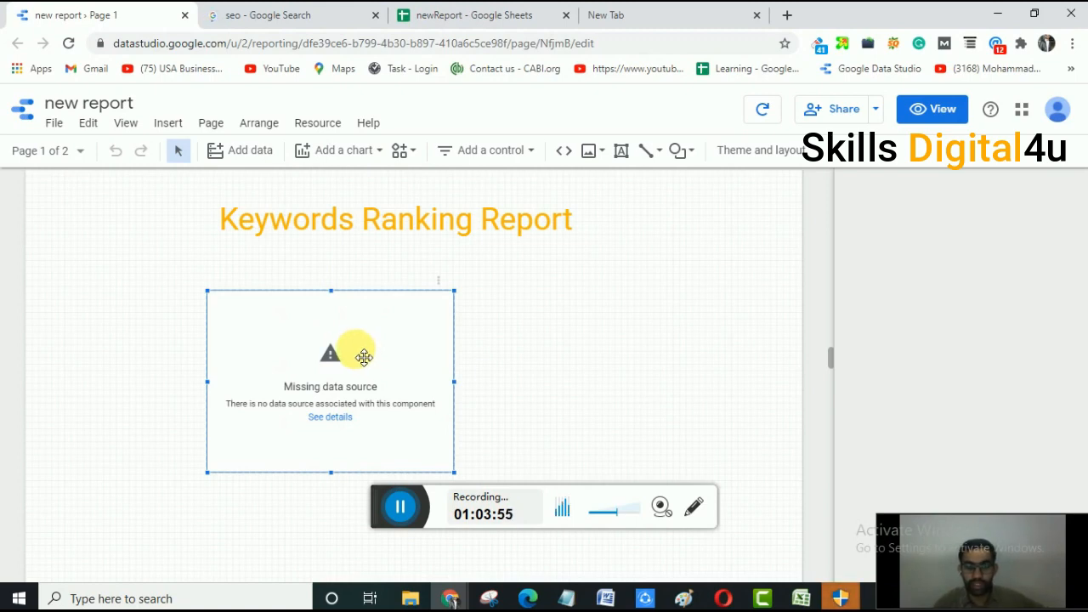
Open the connector list to add a new data source for the selected table.
{"action": "left_click", "coordinate": [406, 508]}
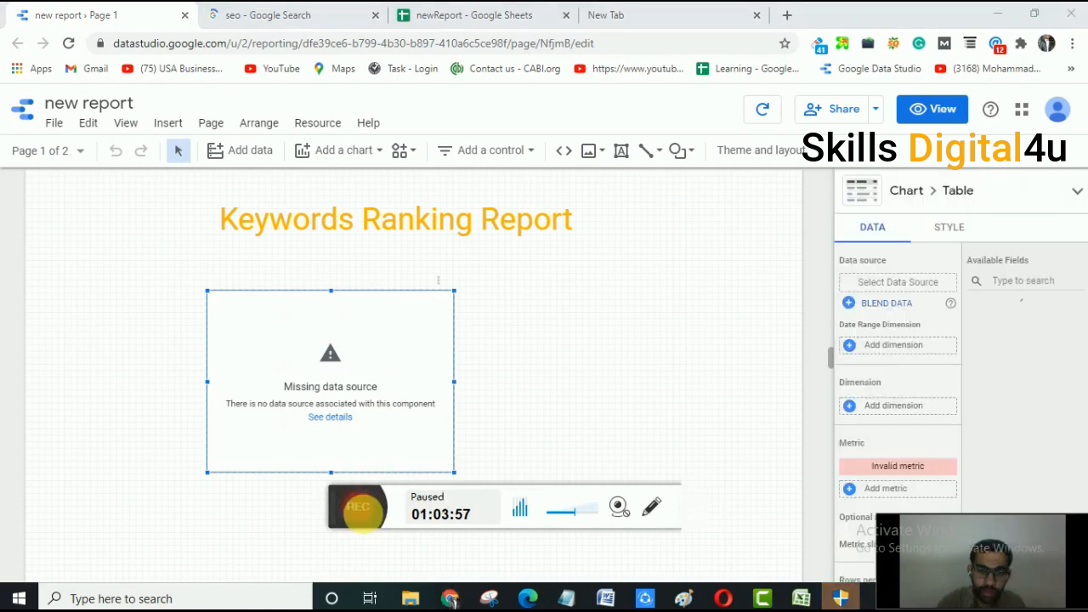
{"action": "left_click", "coordinate": [890, 291]}
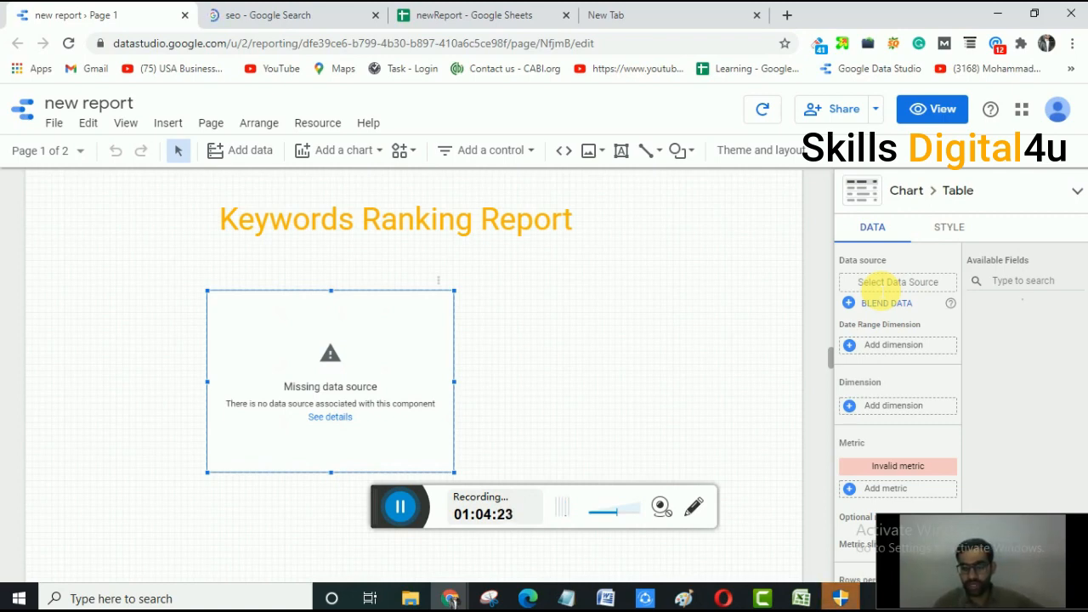
{"action": "left_click", "coordinate": [880, 282]}
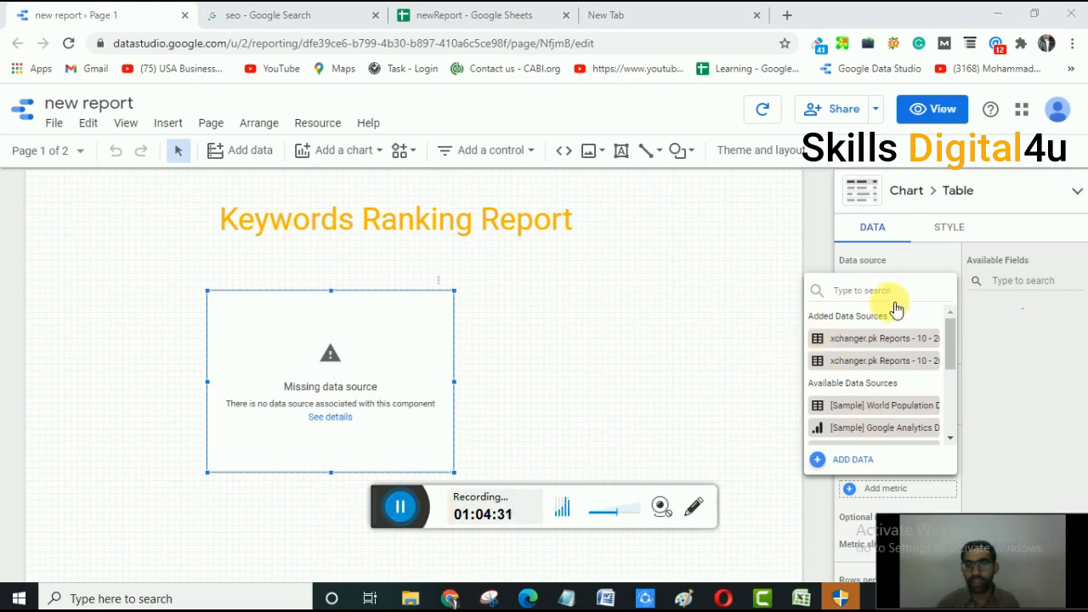
{"action": "left_click", "coordinate": [857, 462]}
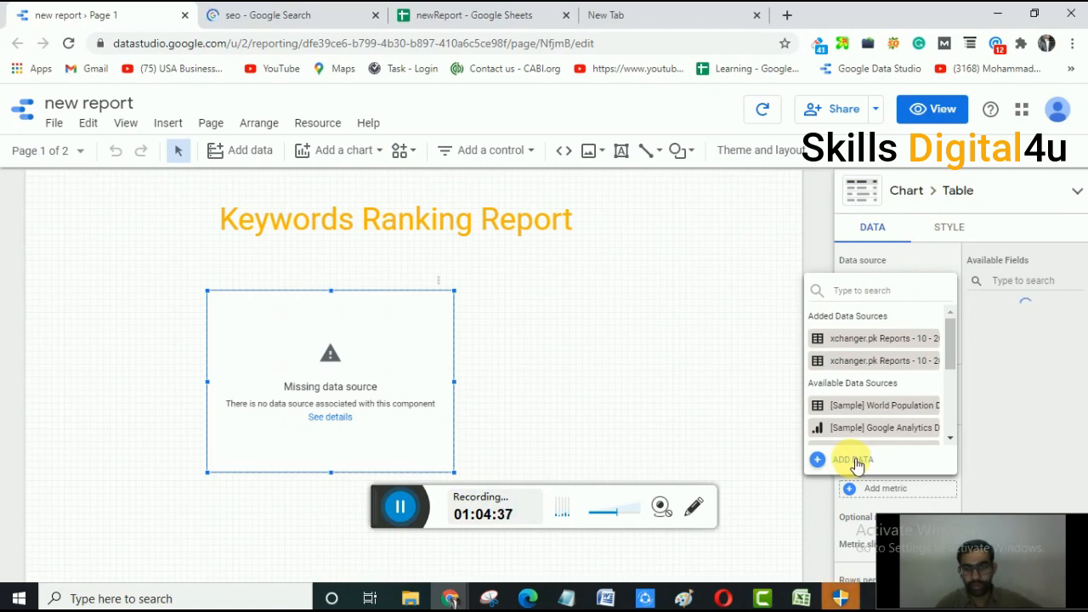
{"action": "left_click", "coordinate": [398, 509]}
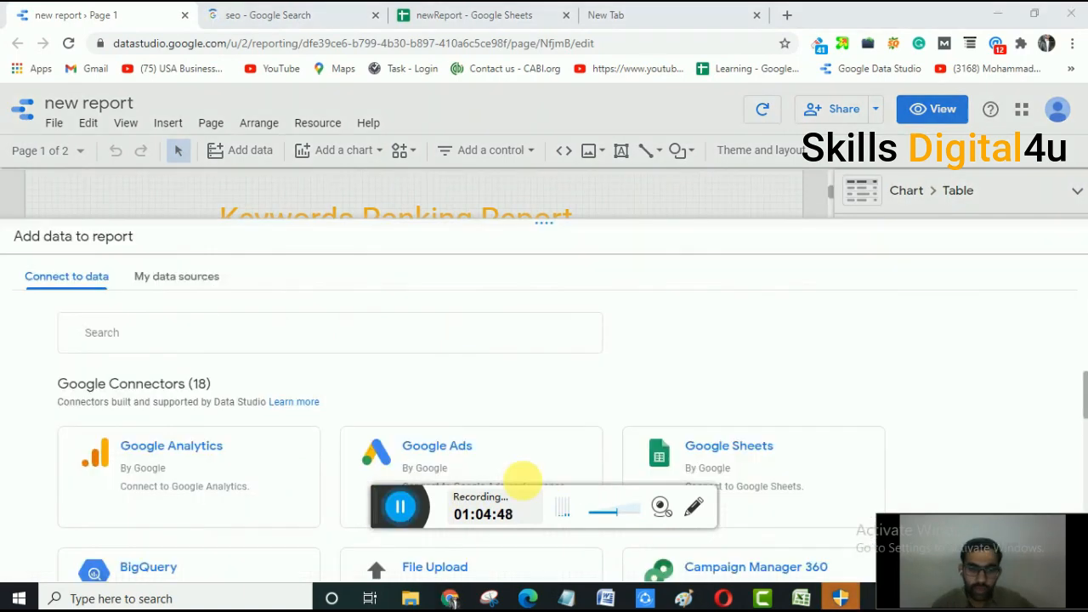
Choose the Google Sheets connector, then copy the newReport spreadsheet's URL from its browser tab.
{"action": "left_click", "coordinate": [702, 446]}
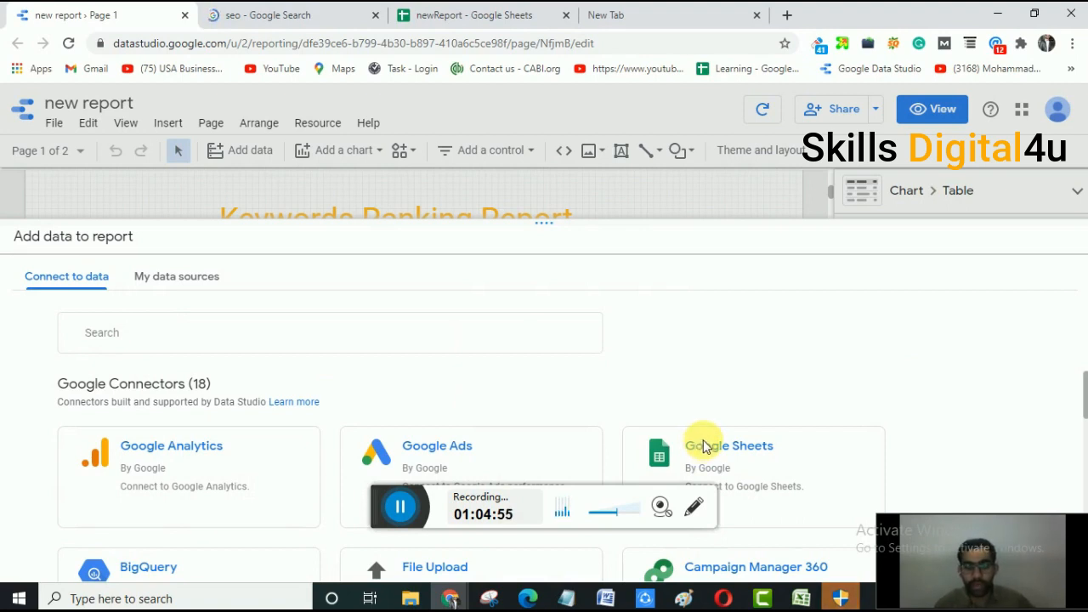
{"action": "left_click", "coordinate": [399, 511]}
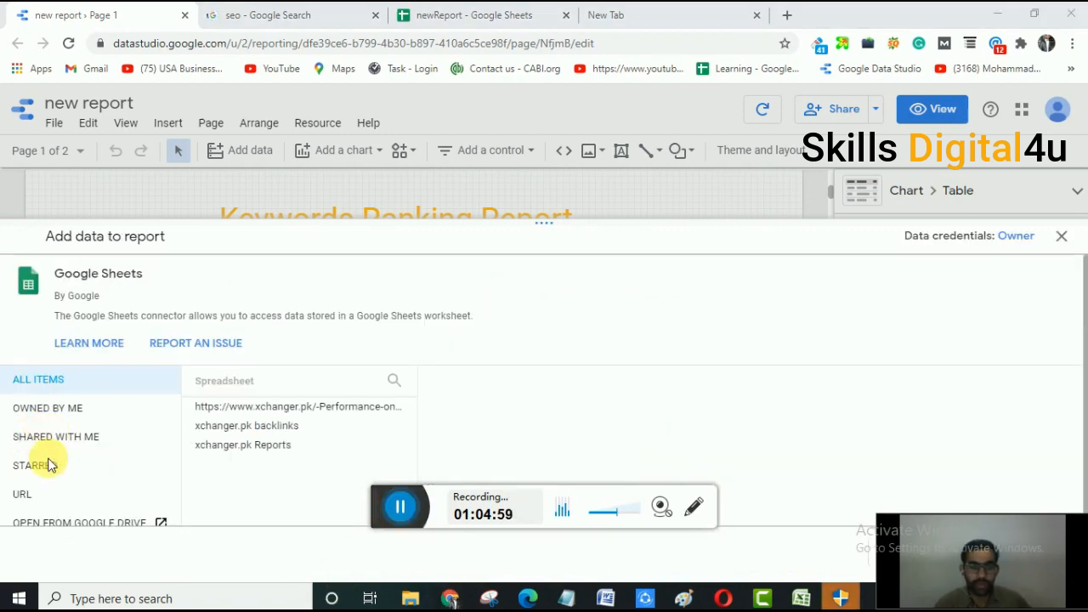
{"action": "left_click", "coordinate": [481, 14]}
{"action": "left_click", "coordinate": [438, 40]}
{"action": "right_click", "coordinate": [437, 40]}
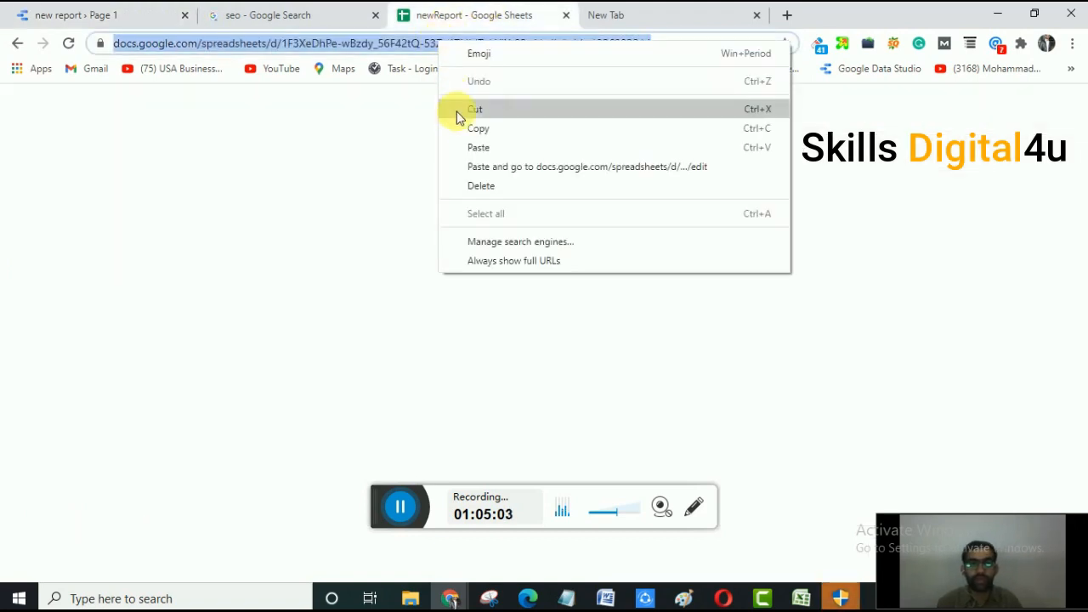
{"action": "left_click", "coordinate": [473, 130]}
Return to the Data Studio report and locate the newReport spreadsheet in the connector by its pasted URL.
{"action": "left_click", "coordinate": [97, 13]}
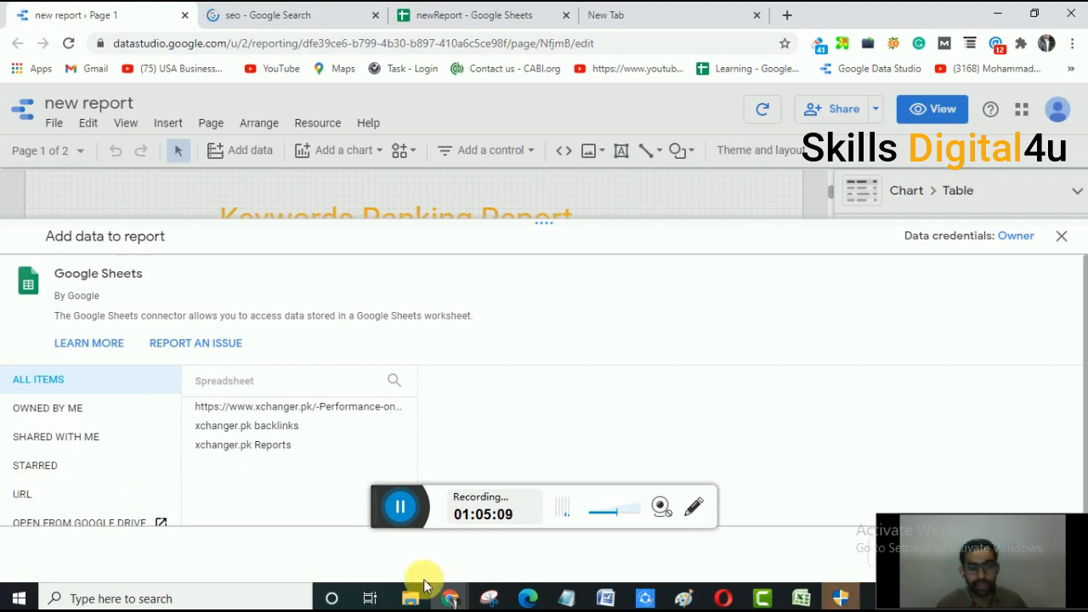
{"action": "left_click", "coordinate": [407, 512]}
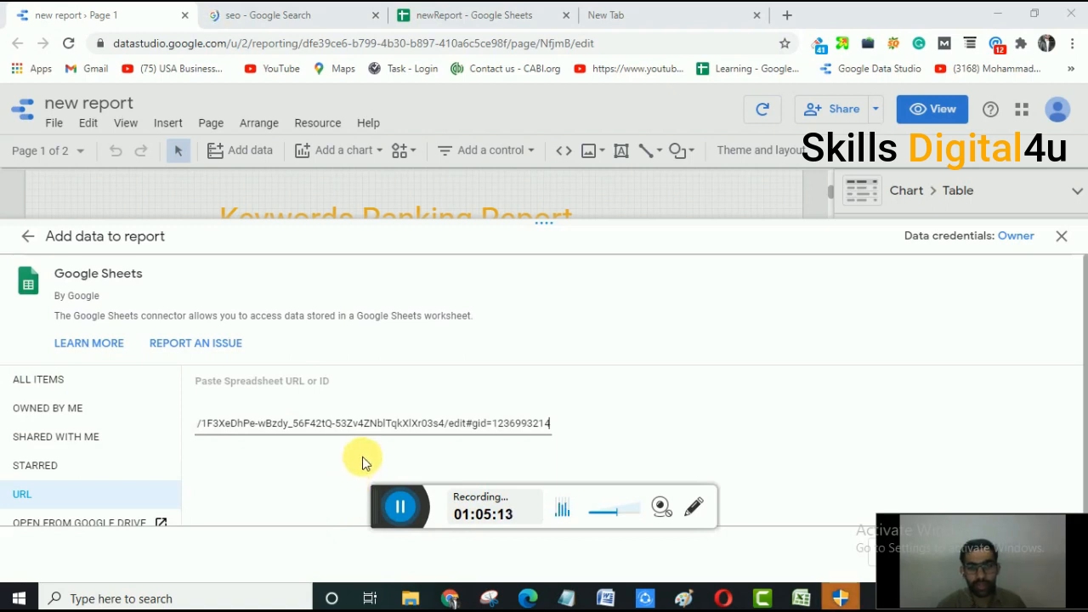
{"action": "left_click", "coordinate": [363, 459]}
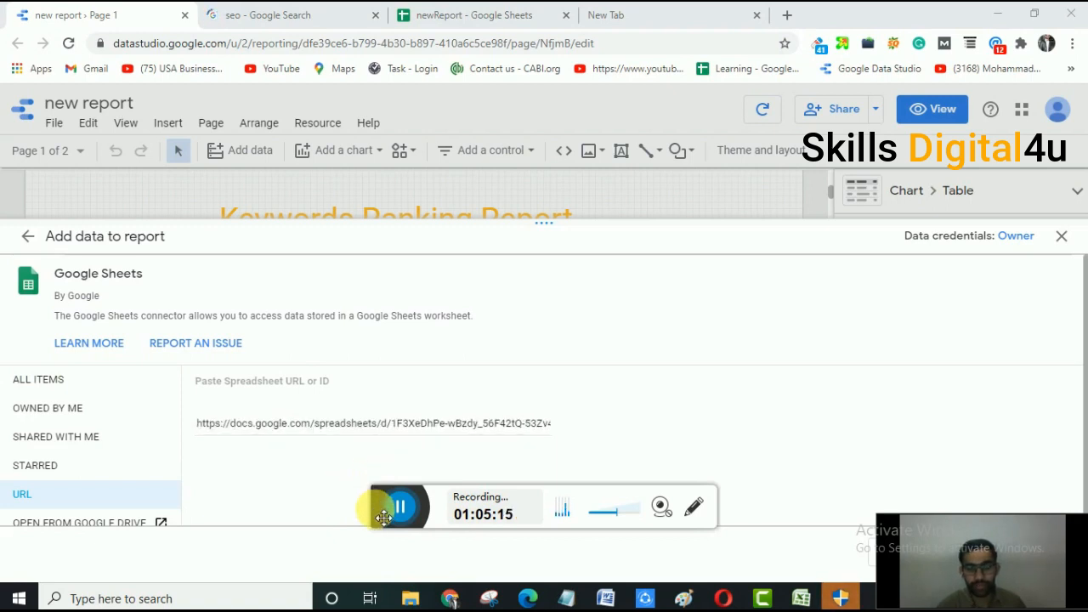
{"action": "left_click", "coordinate": [384, 517]}
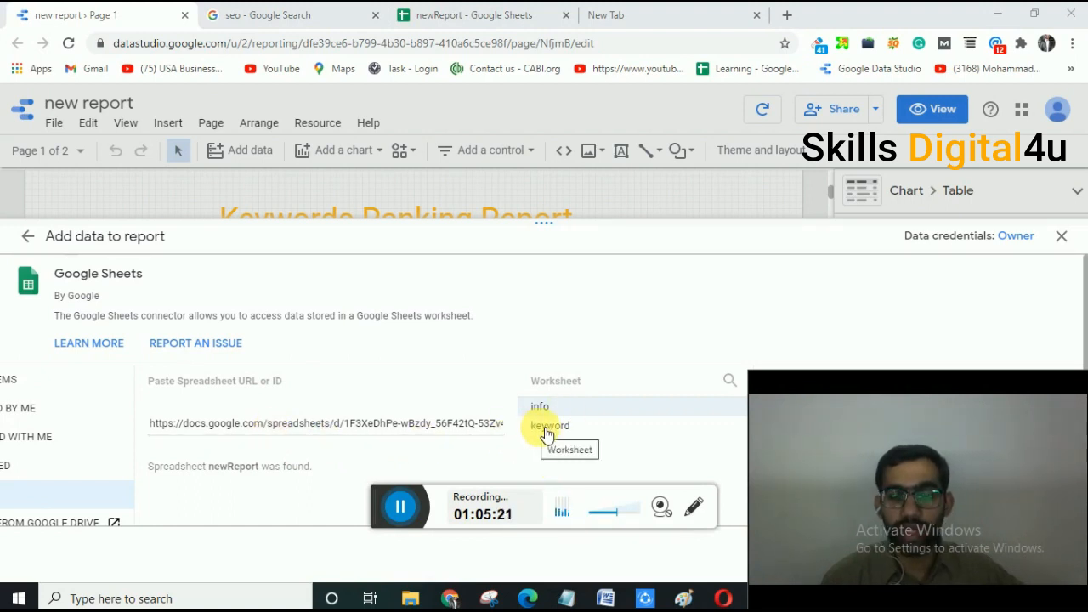
Add the keyword worksheet as the data source, with first-row headers and hidden and filtered cells turned off.
{"action": "left_click", "coordinate": [425, 14]}
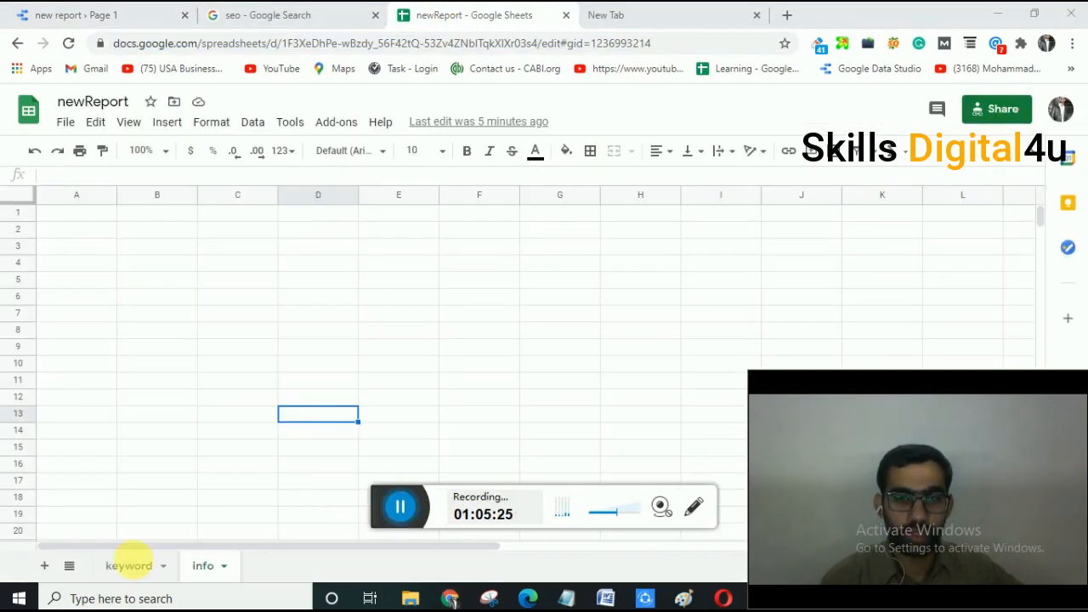
{"action": "left_click", "coordinate": [72, 11]}
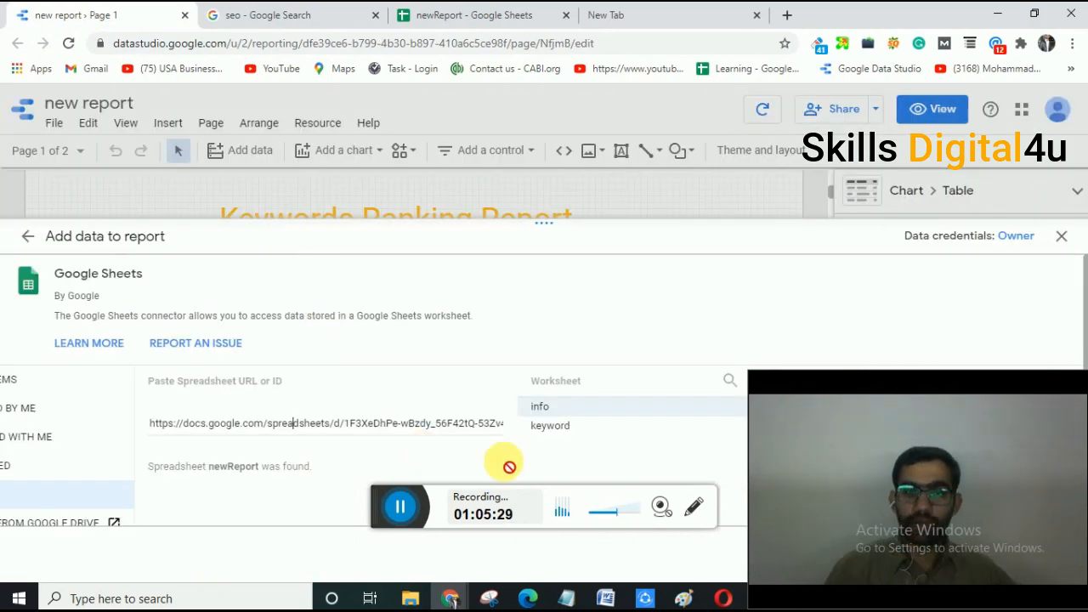
{"action": "left_click", "coordinate": [550, 429]}
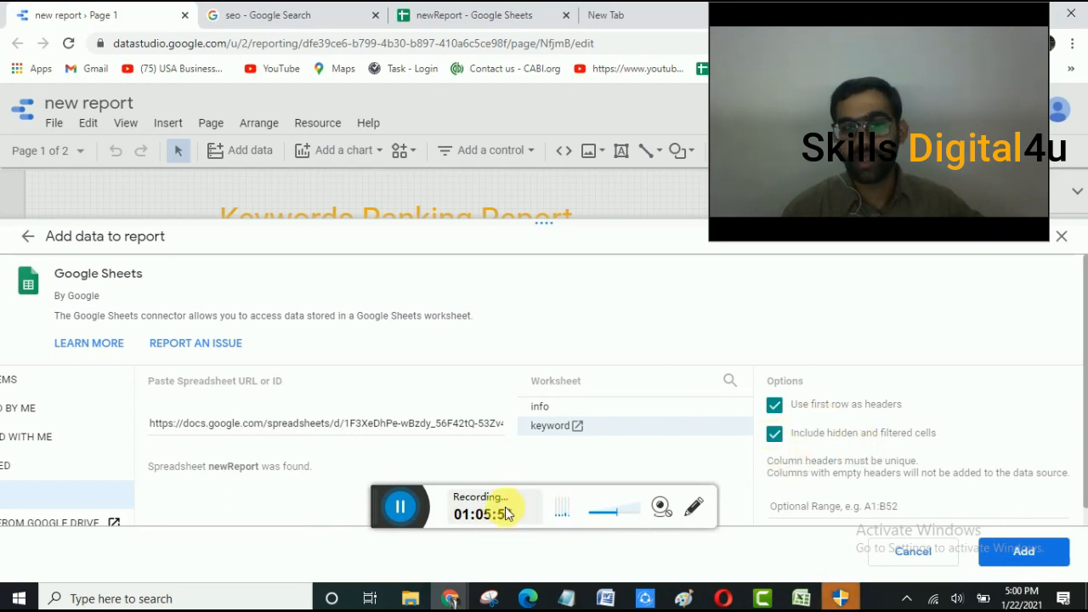
{"action": "left_click", "coordinate": [400, 506]}
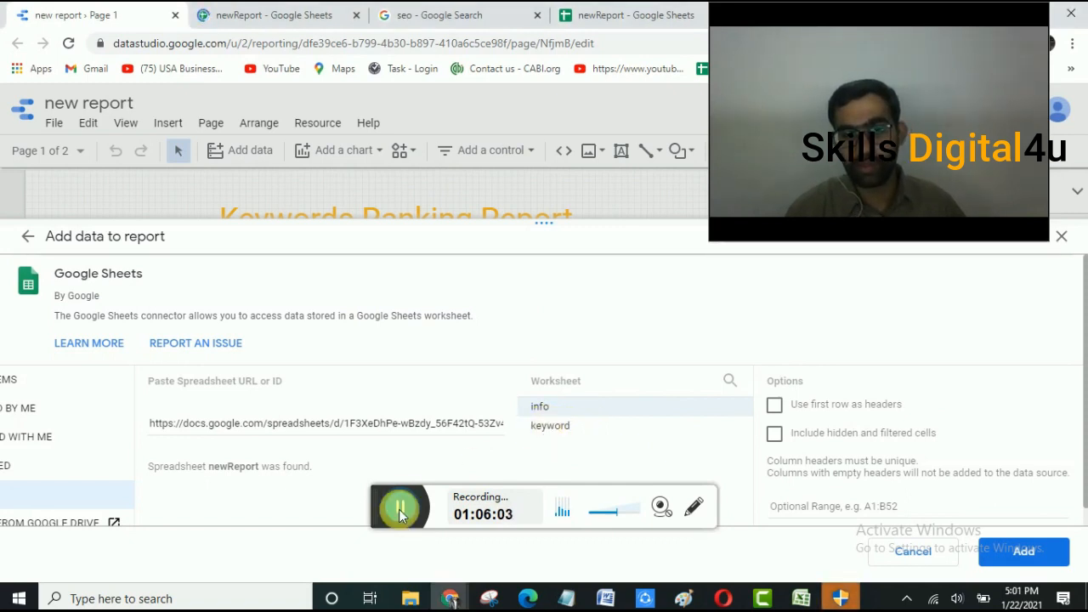
{"action": "left_click", "coordinate": [544, 430]}
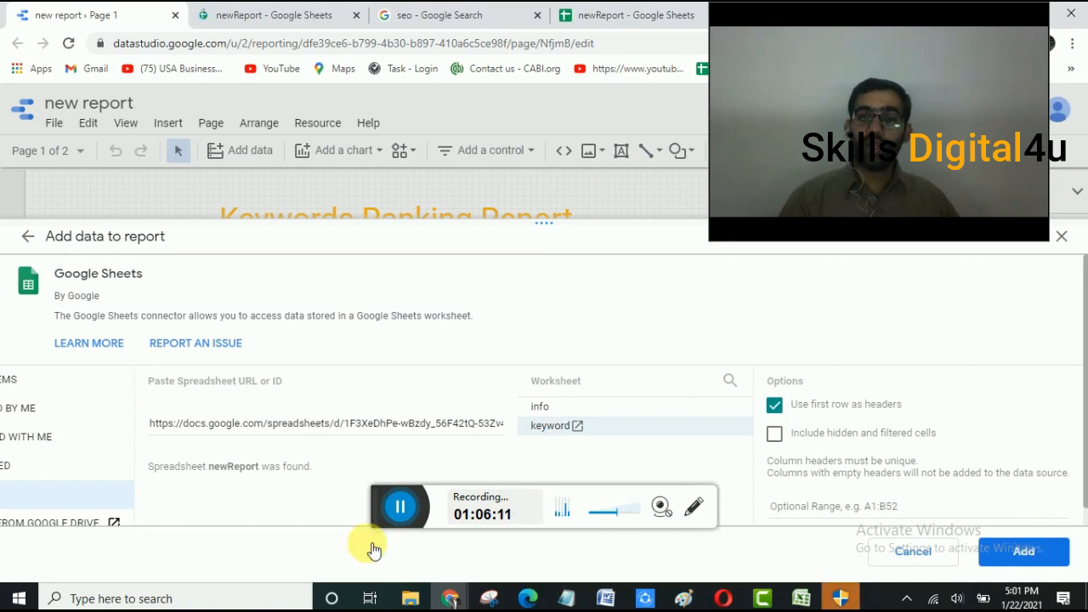
{"action": "left_click", "coordinate": [392, 509]}
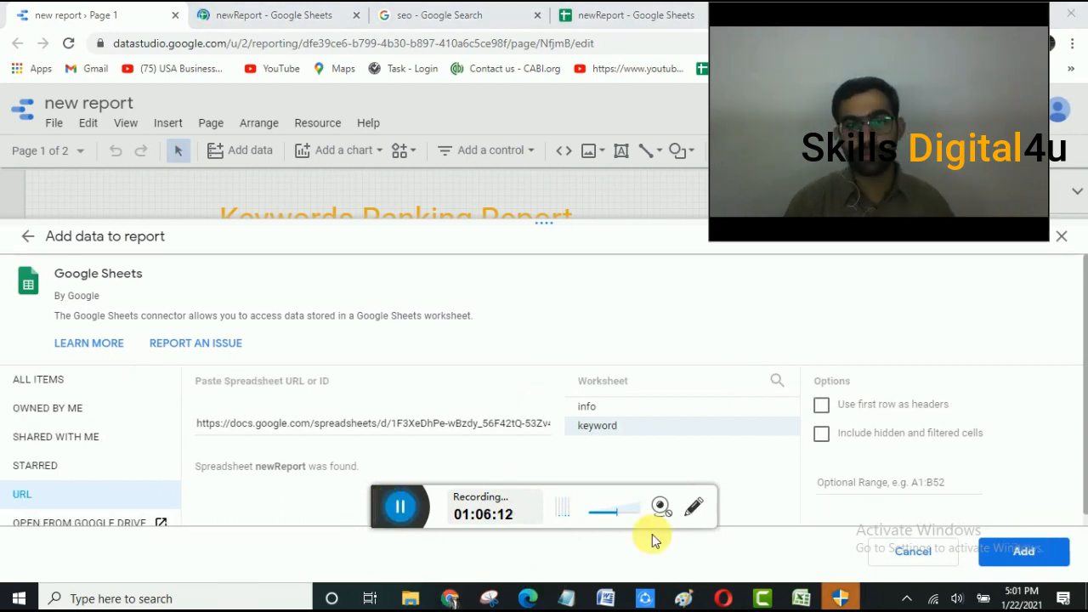
{"action": "left_click", "coordinate": [1014, 552]}
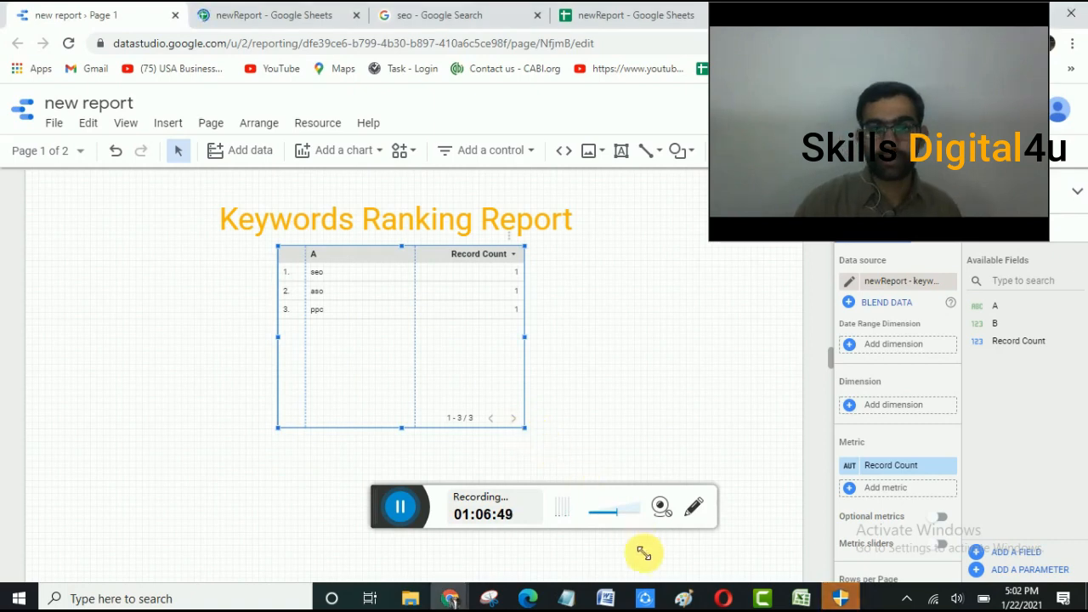
Enlarge the keywords table below the Keywords Ranking Report heading.
{"action": "left_click", "coordinate": [401, 511]}
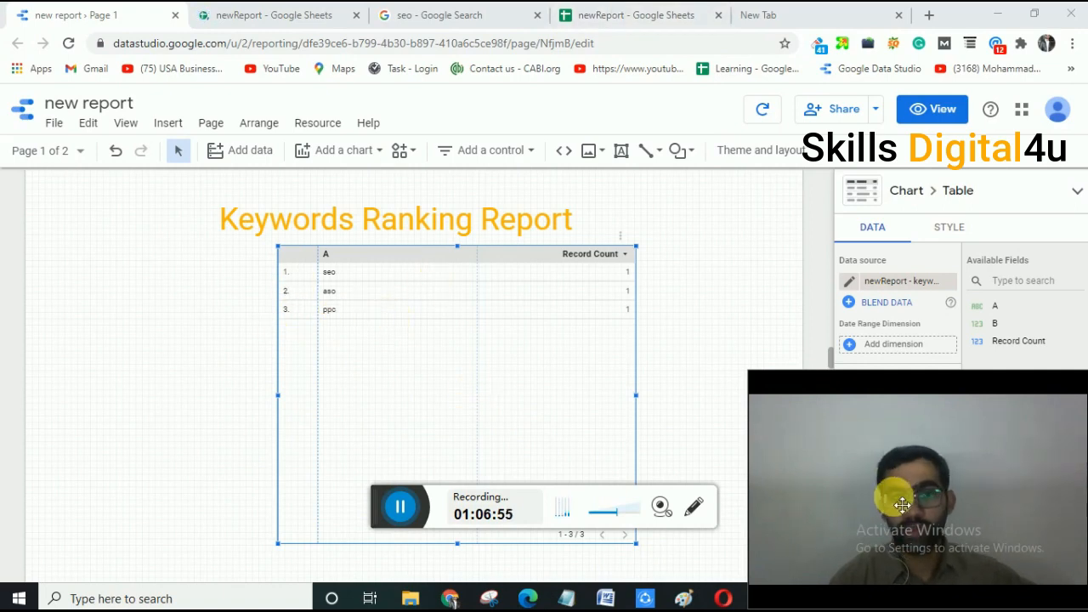
{"action": "left_click_drag", "start_coordinate": [894, 498], "coordinate": [12, 553]}
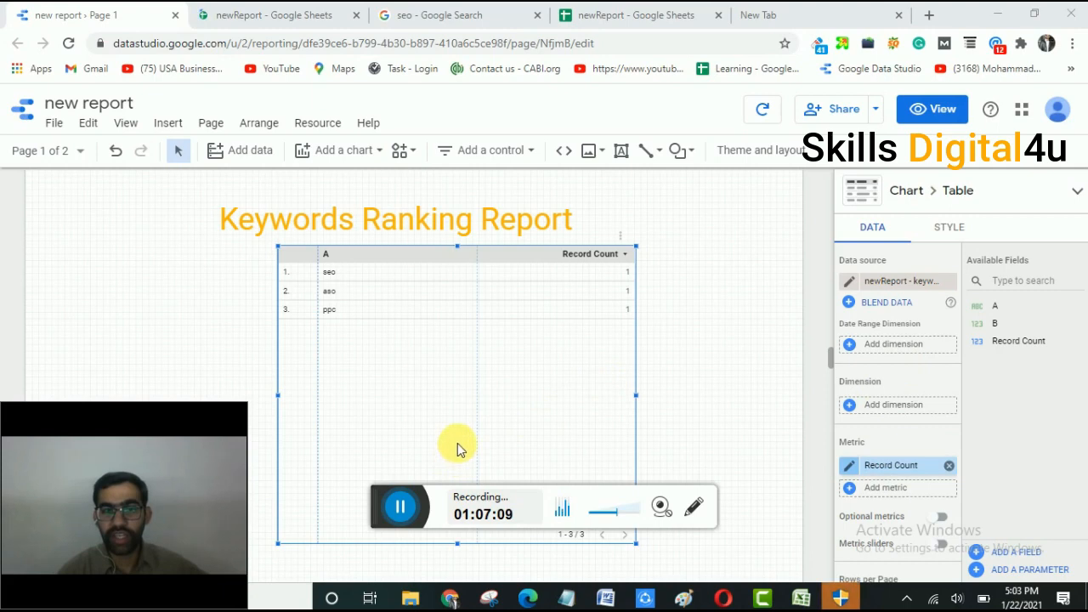
Compare the columns of the newReport keyword sheet with the keywords table in the report.
{"action": "left_click", "coordinate": [642, 16]}
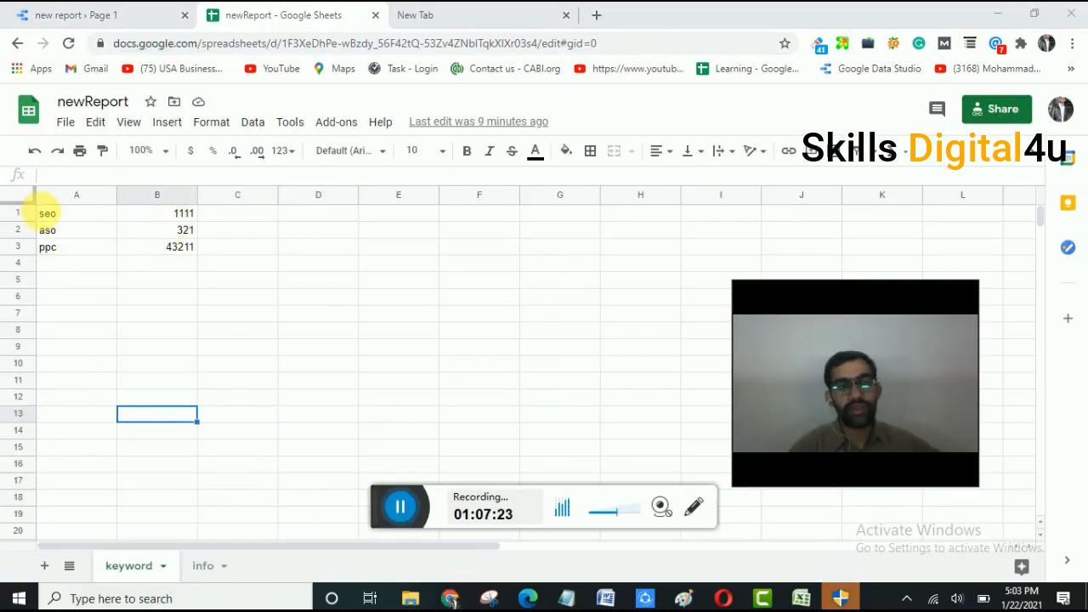
{"action": "left_click", "coordinate": [134, 10]}
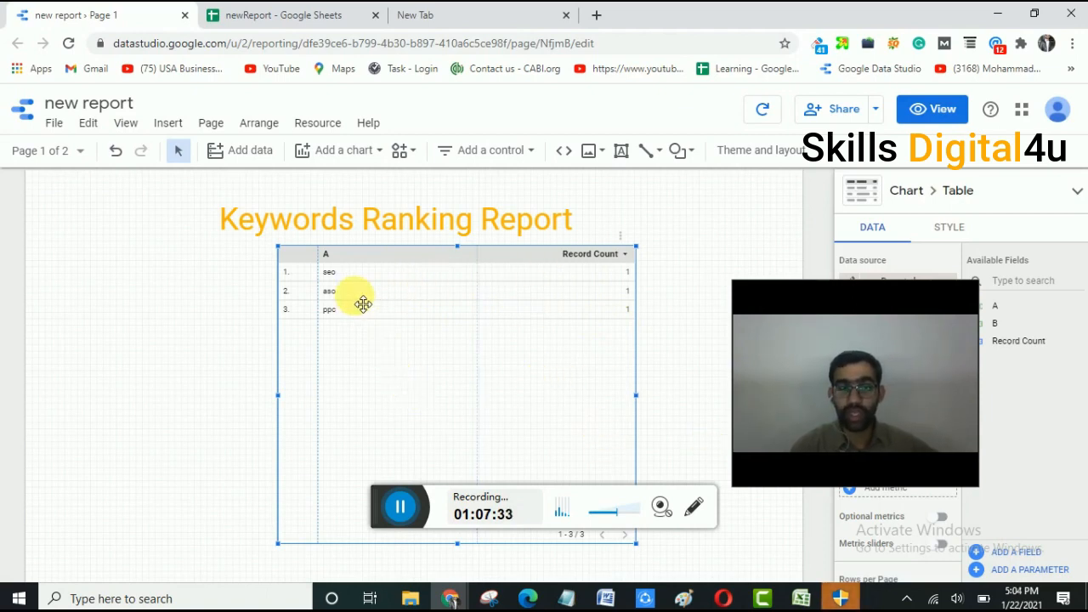
{"action": "left_click", "coordinate": [239, 14]}
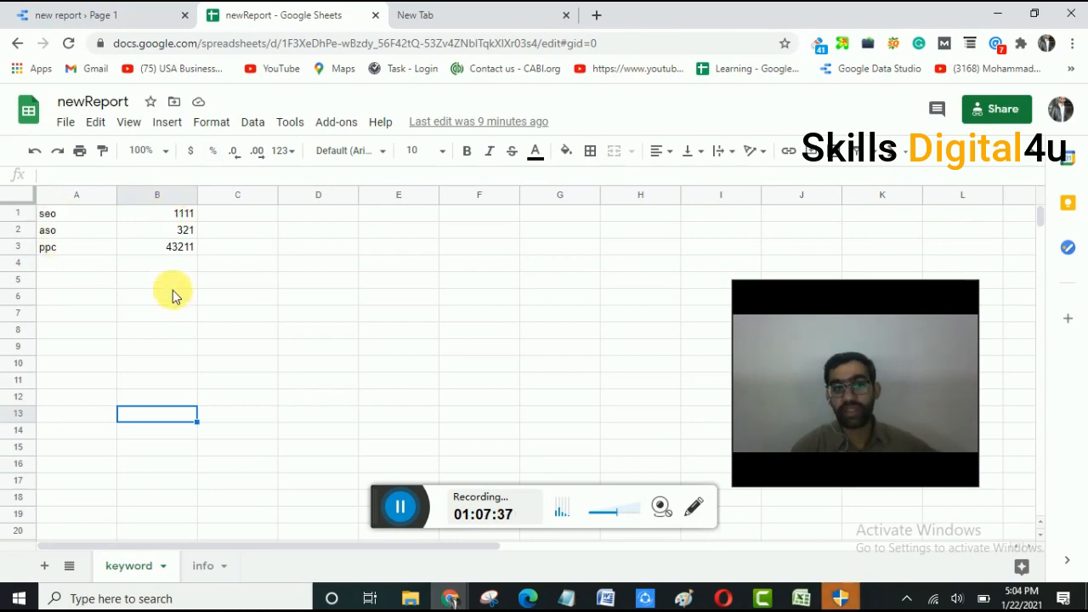
{"action": "left_click", "coordinate": [85, 15]}
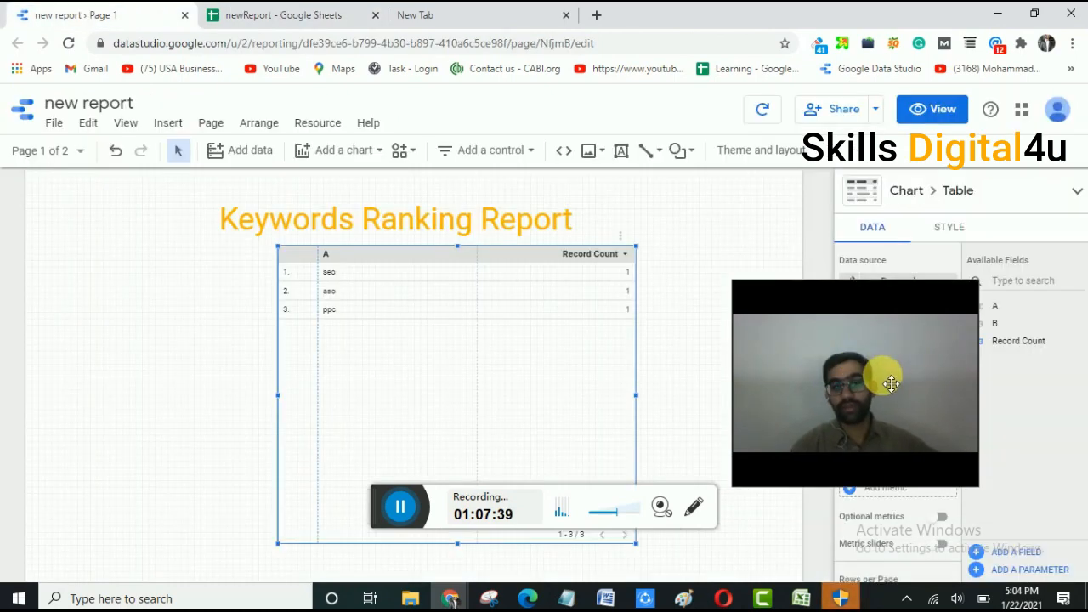
{"action": "left_click_drag", "start_coordinate": [891, 383], "coordinate": [782, 85]}
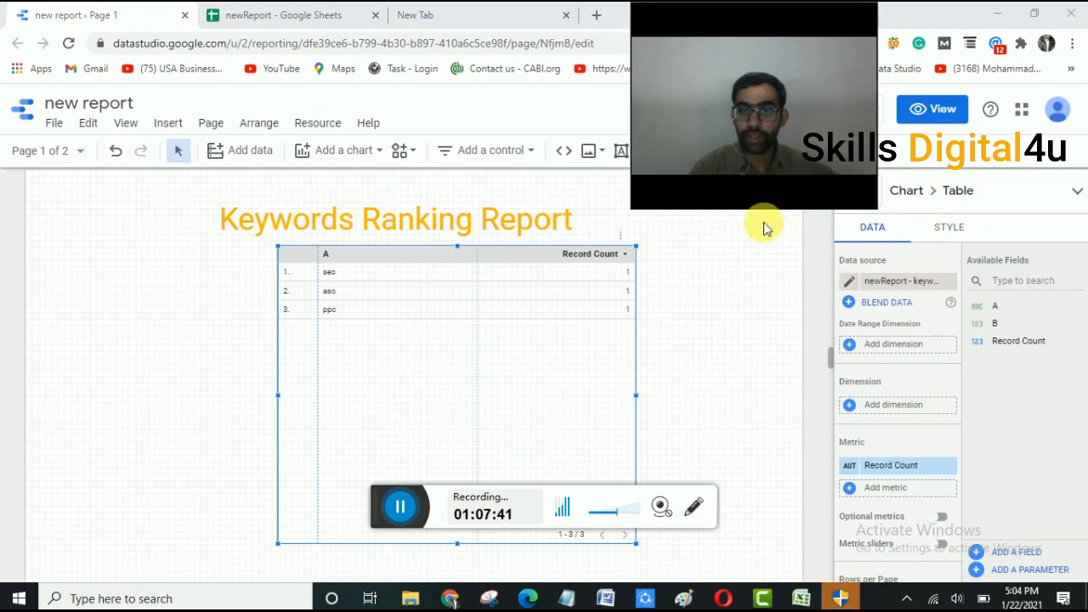
{"action": "left_click_drag", "start_coordinate": [761, 195], "coordinate": [42, 340]}
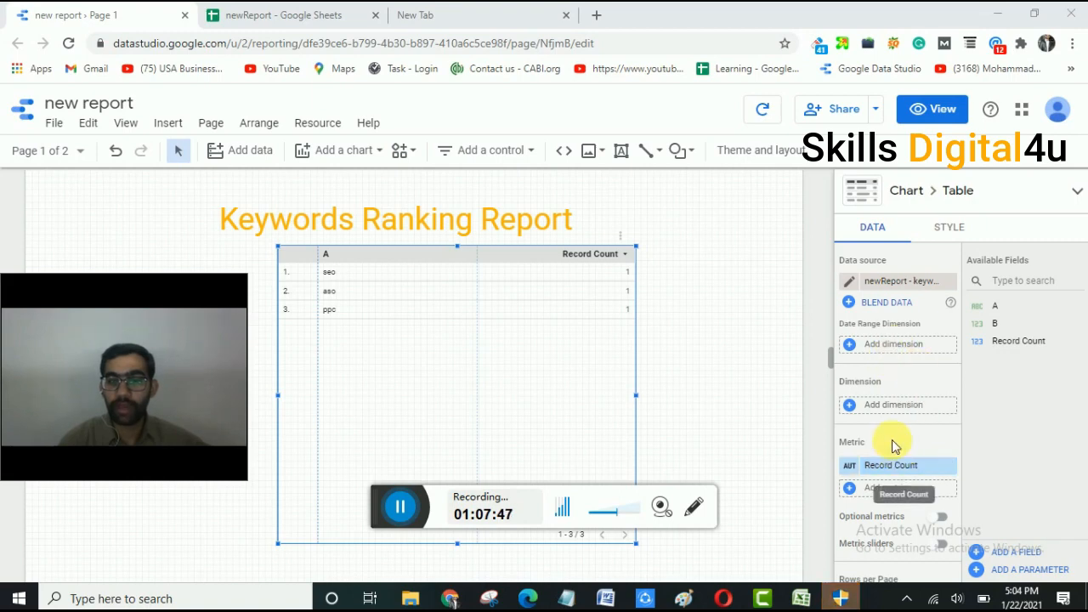
{"action": "scroll", "coordinate": [889, 412], "scroll_direction": "down", "scroll_amount": 1}
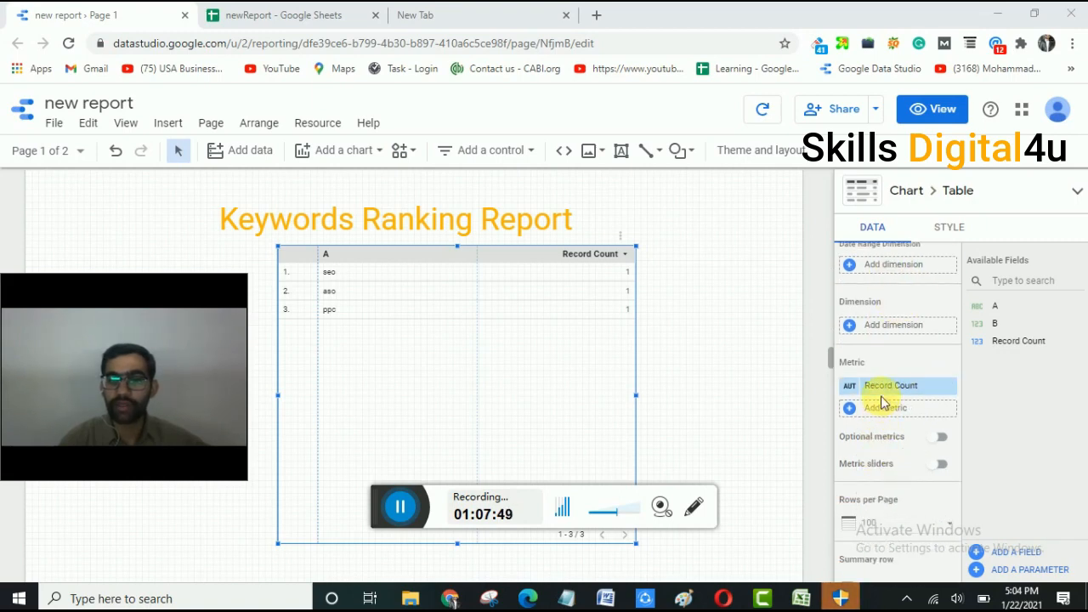
{"action": "left_click", "coordinate": [891, 396]}
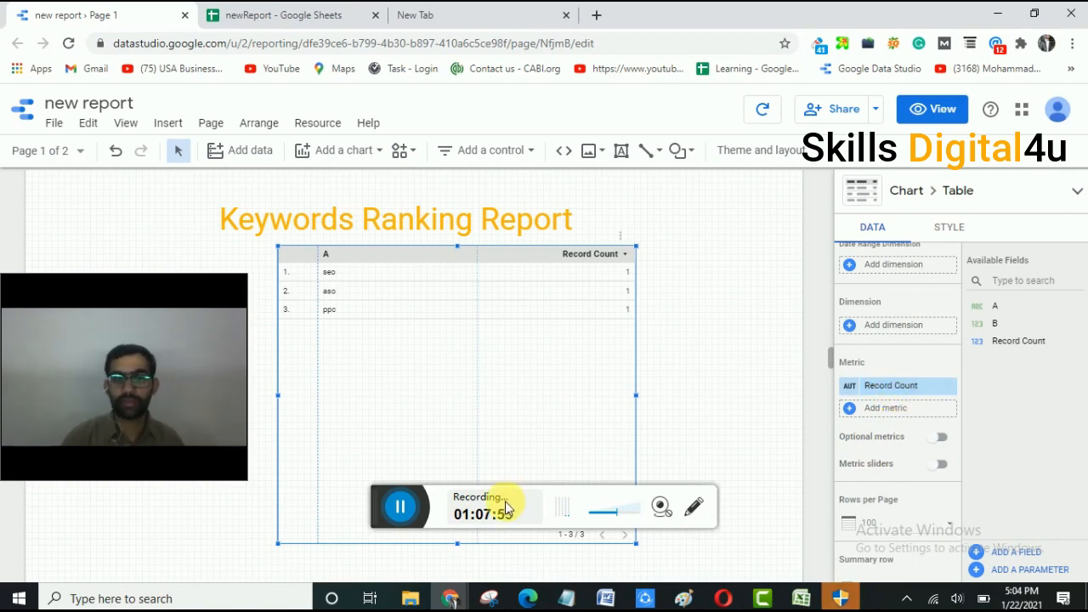
{"action": "left_click", "coordinate": [408, 507]}
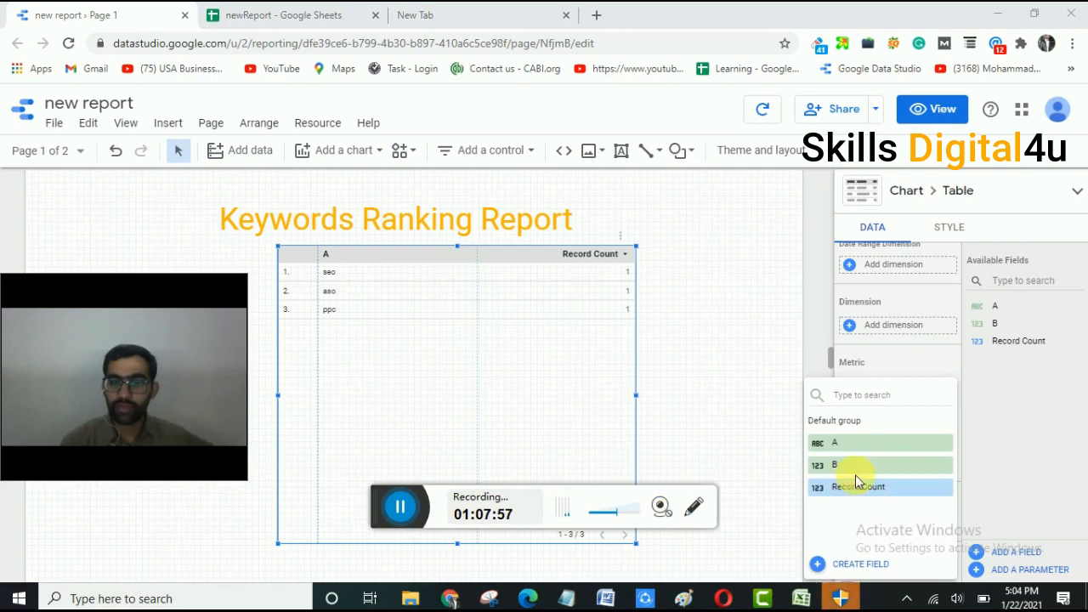
{"action": "left_click", "coordinate": [769, 337]}
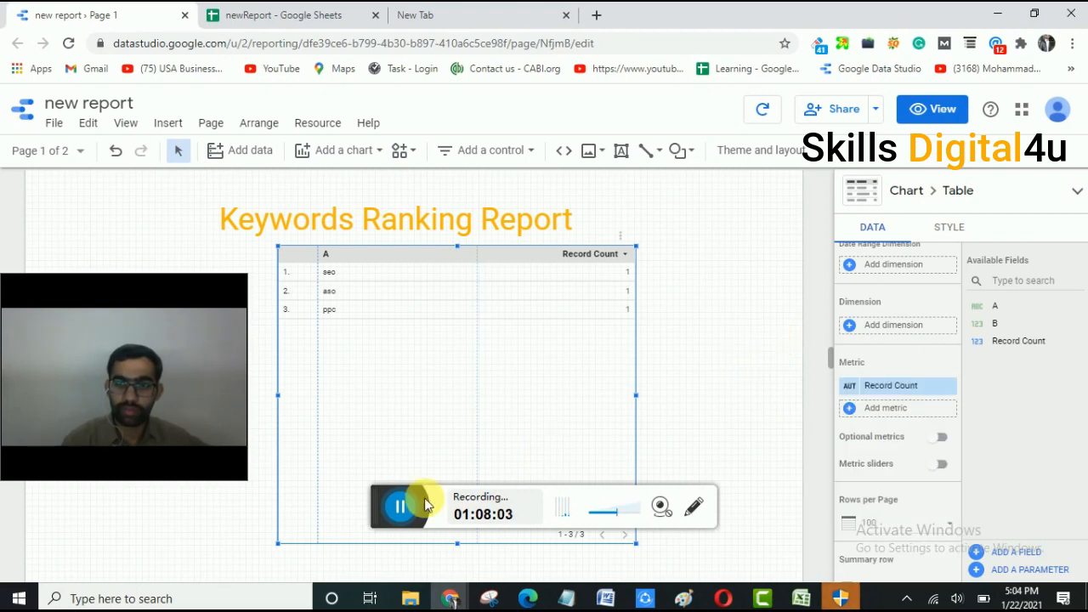
Add field B as the second dimension of the keywords table.
{"action": "left_click", "coordinate": [391, 511]}
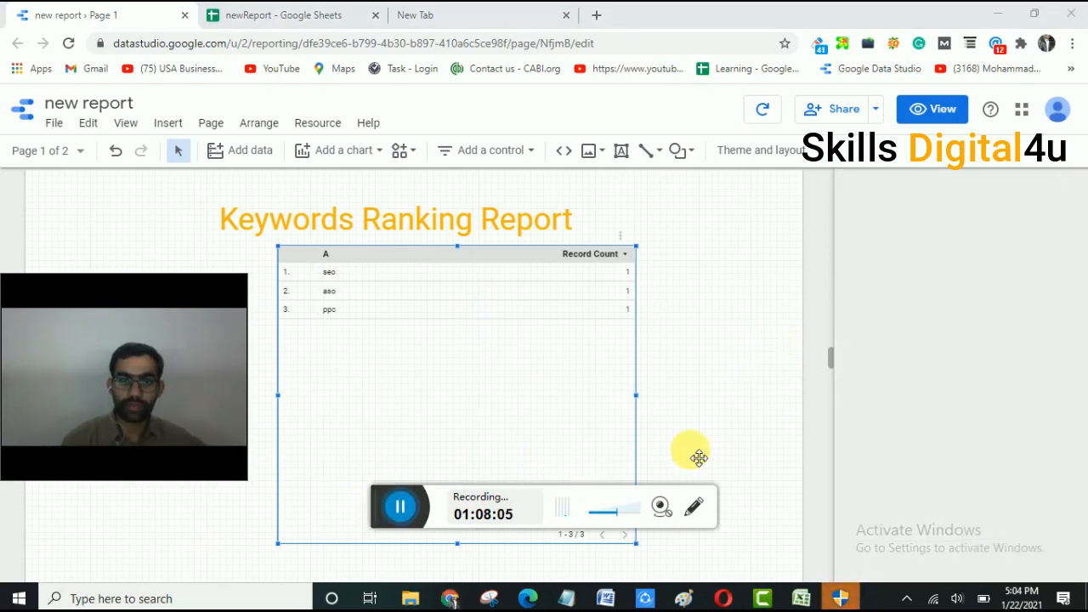
{"action": "left_click", "coordinate": [403, 508]}
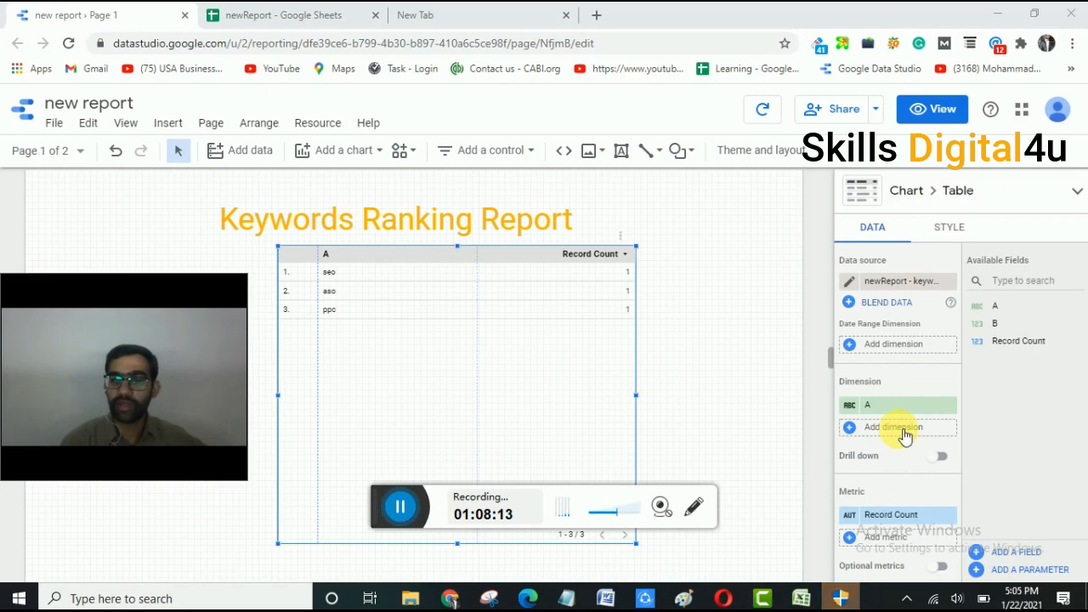
{"action": "mouse_move", "coordinate": [893, 521]}
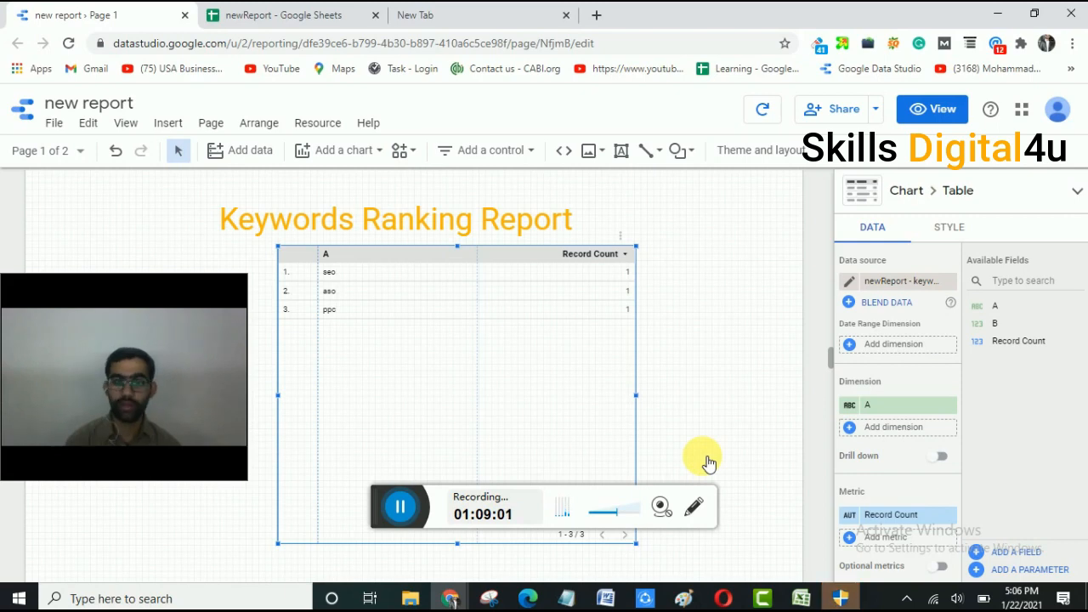
{"action": "left_click", "coordinate": [397, 503]}
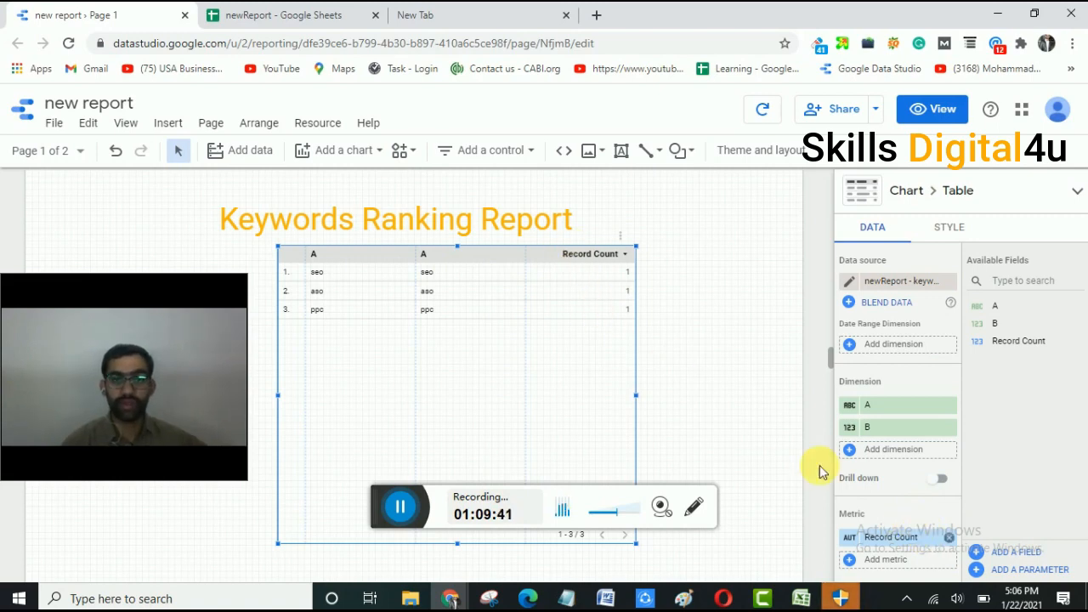
Remove the Record Count metric from the keywords table.
{"action": "left_click", "coordinate": [952, 541]}
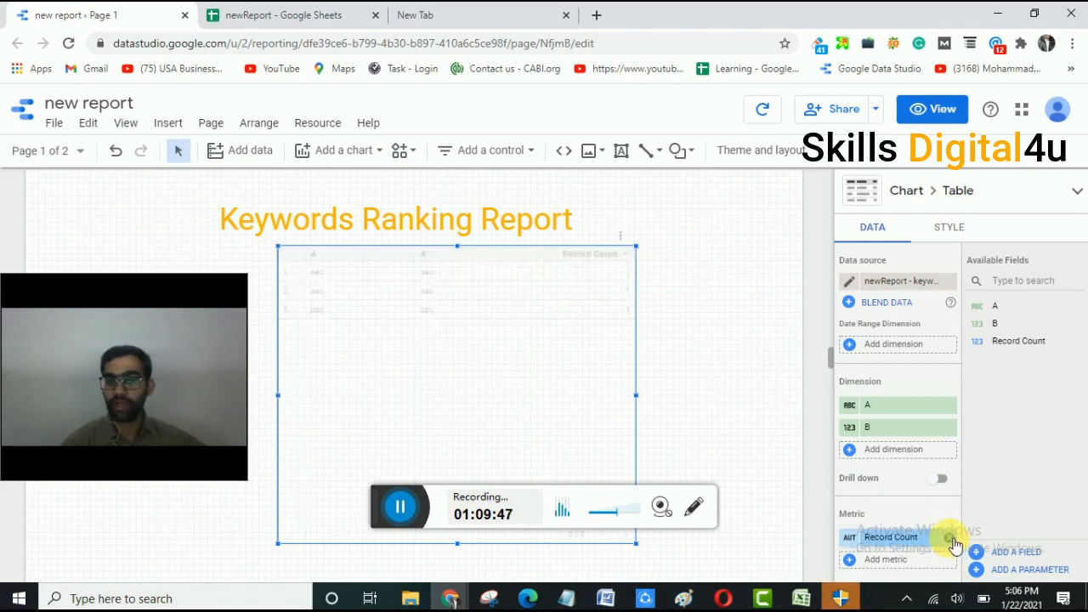
{"action": "left_click", "coordinate": [951, 540]}
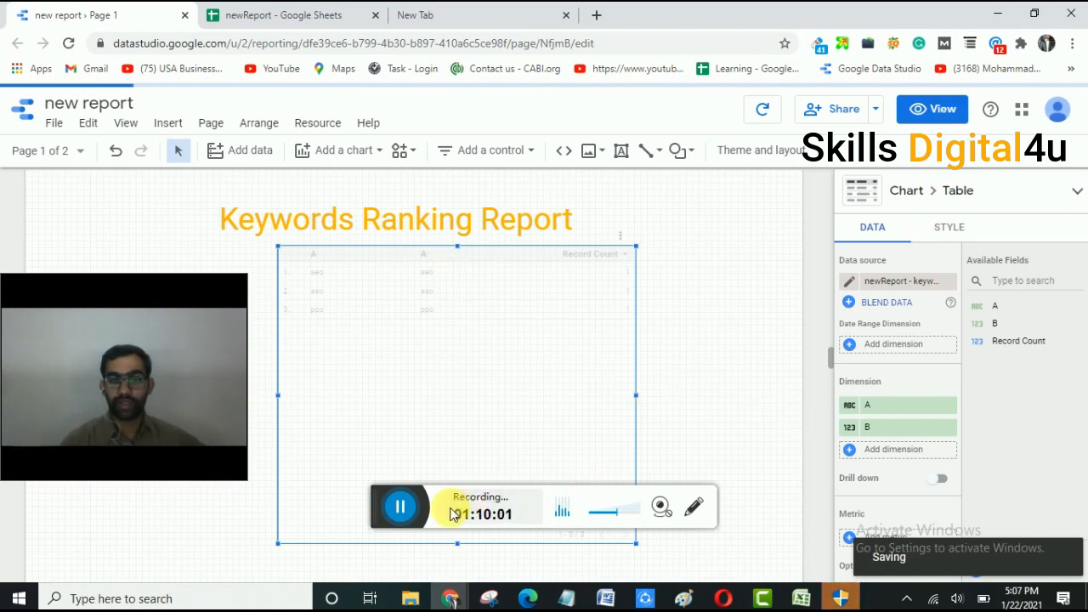
{"action": "left_click", "coordinate": [408, 527]}
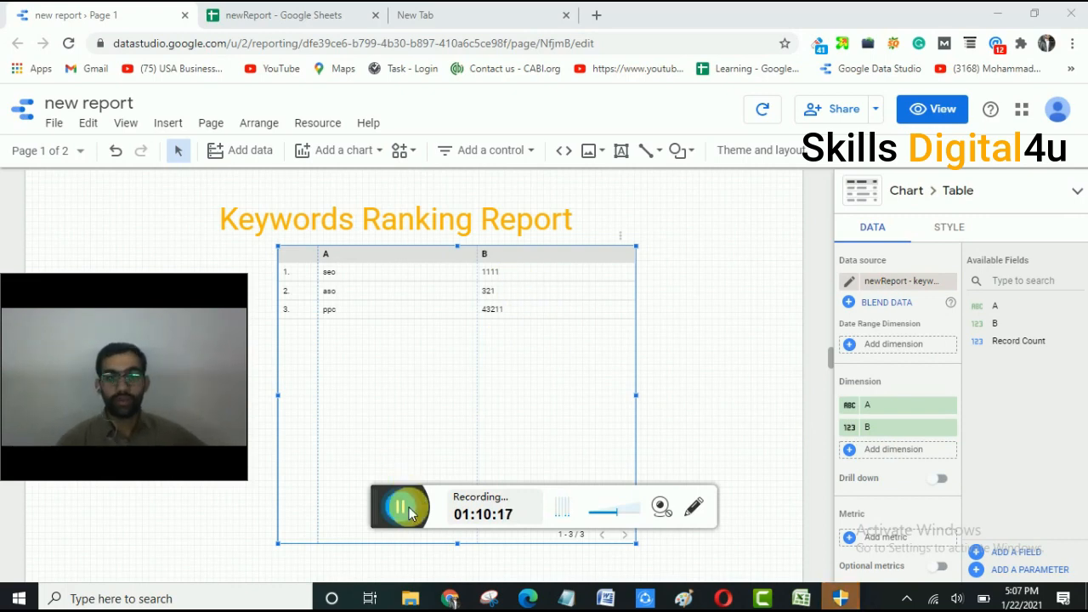
Switch to the newReport spreadsheet and select cells A1 to A6 on the keyword sheet to review the keywords.
{"action": "left_click", "coordinate": [337, 10]}
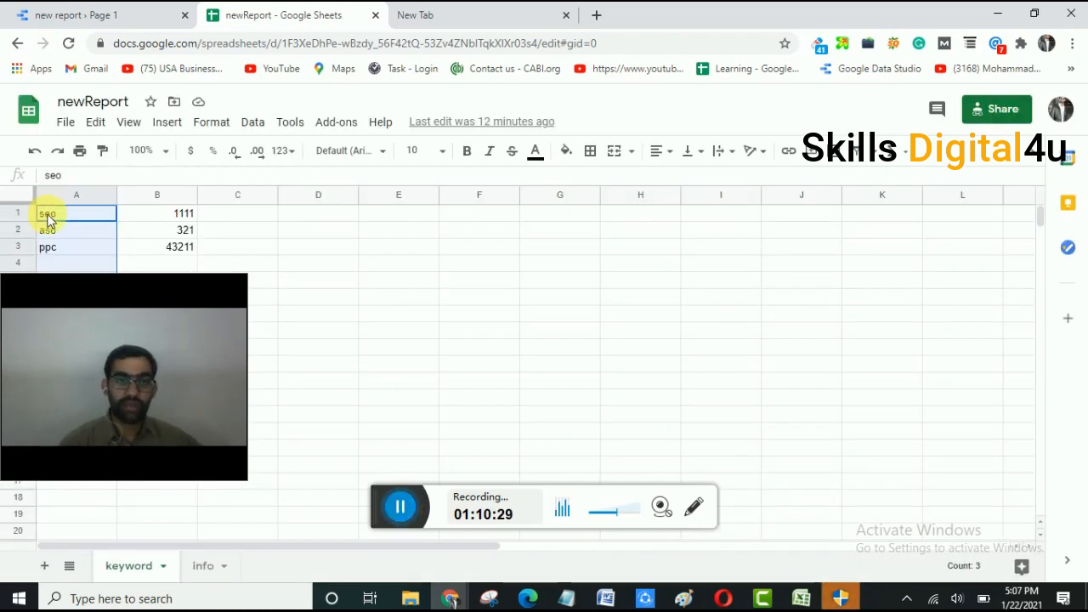
{"action": "left_click_drag", "start_coordinate": [170, 297], "coordinate": [869, 285]}
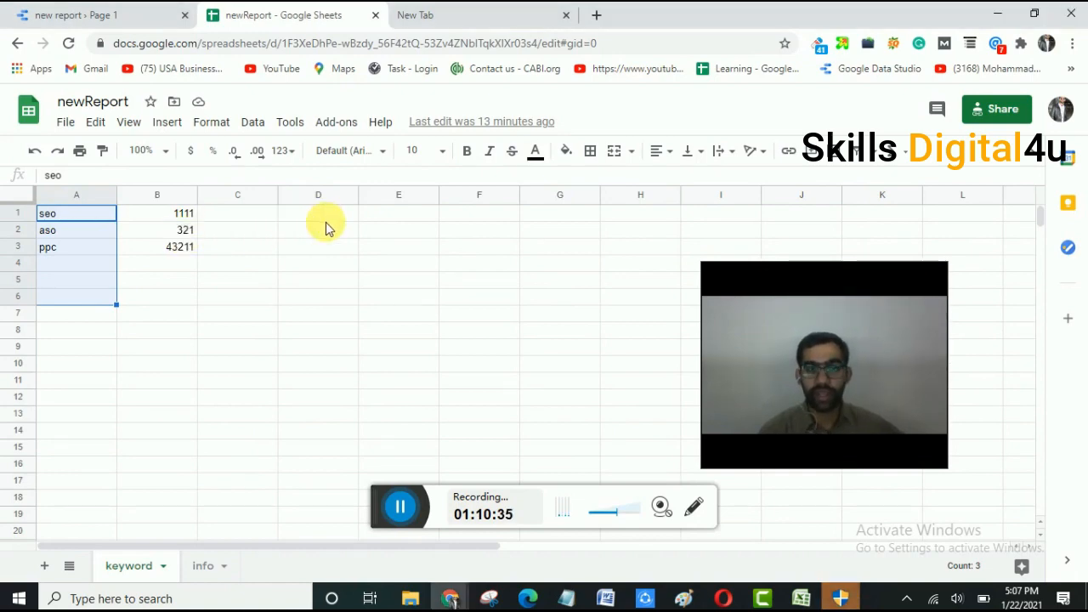
Return to the Data Studio report and dismiss the context menu over the keywords table to review its columns.
{"action": "left_click", "coordinate": [247, 216]}
{"action": "key", "text": "Right"}
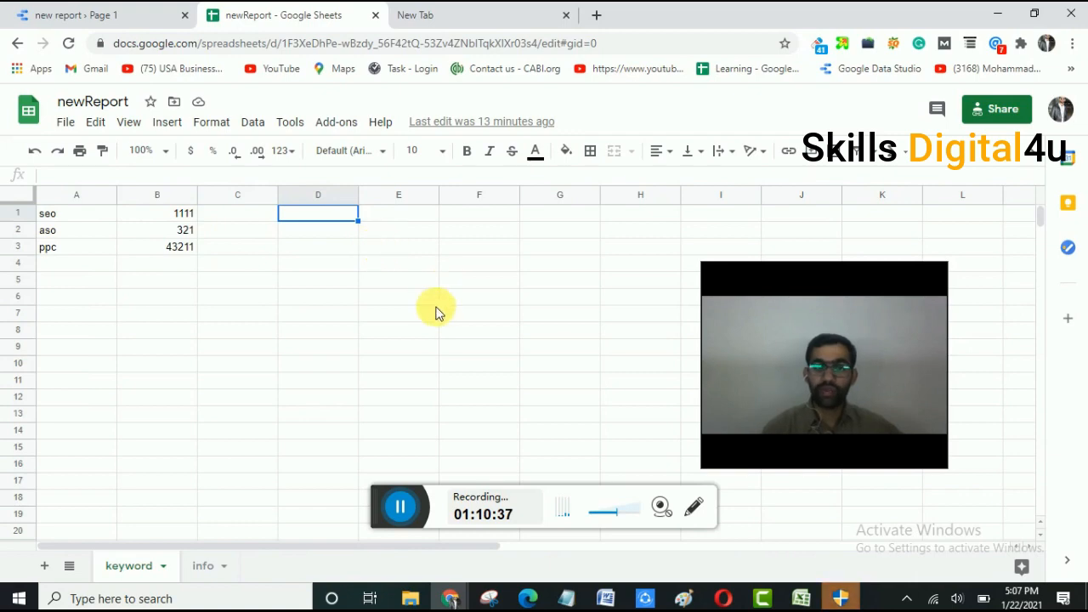
{"action": "left_click", "coordinate": [400, 503]}
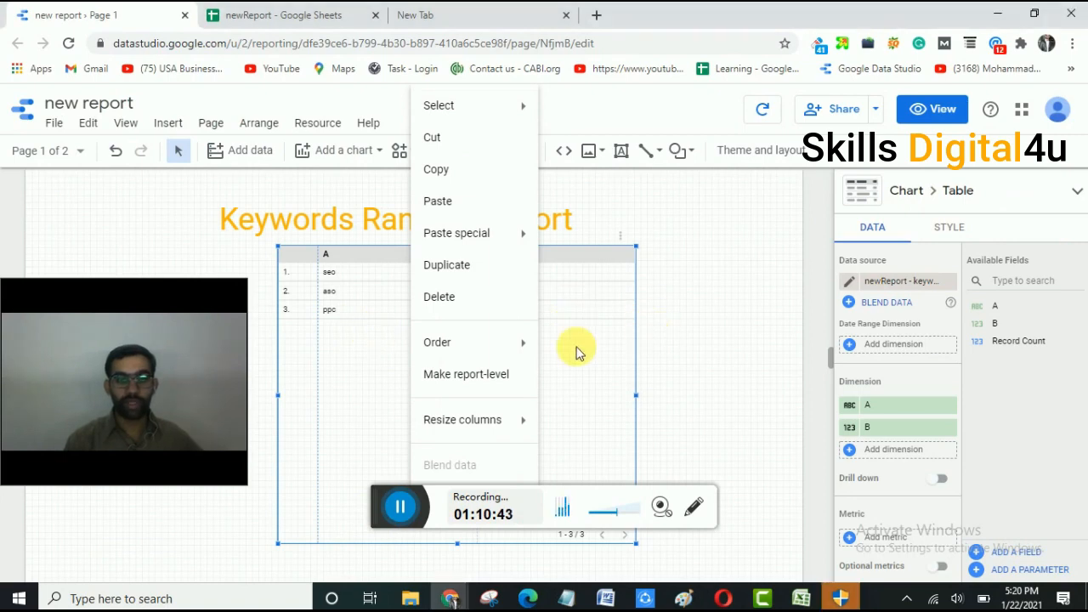
{"action": "left_click", "coordinate": [579, 350]}
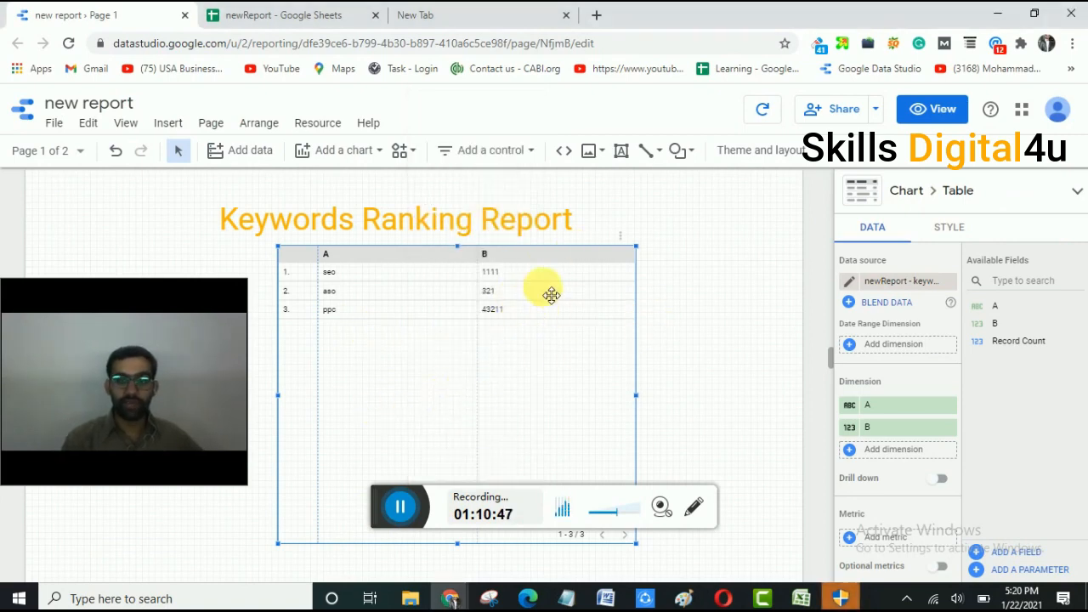
{"action": "left_click", "coordinate": [870, 464]}
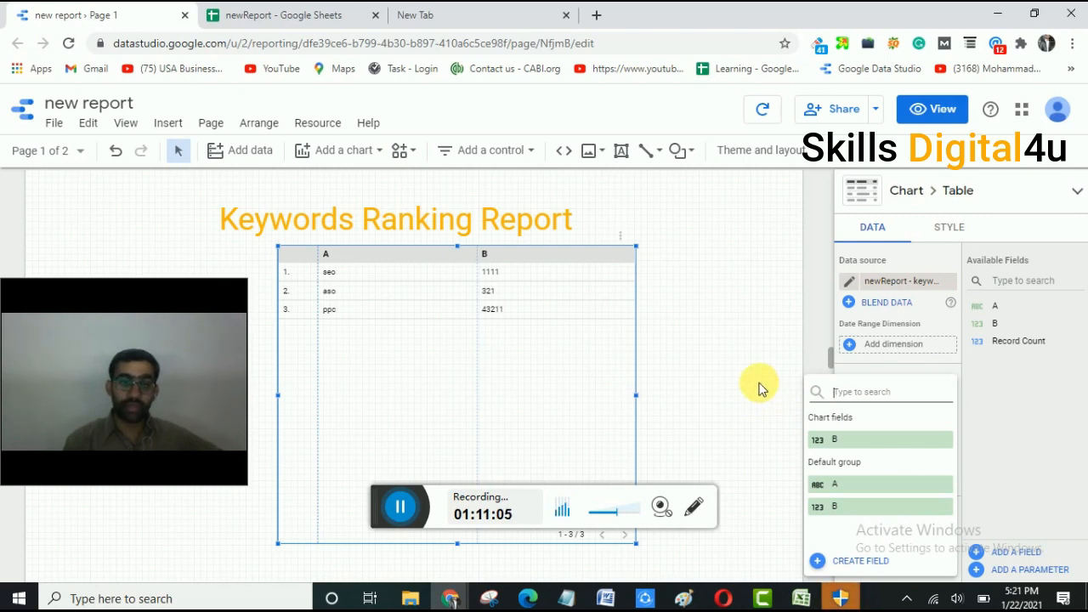
{"action": "left_click", "coordinate": [367, 517]}
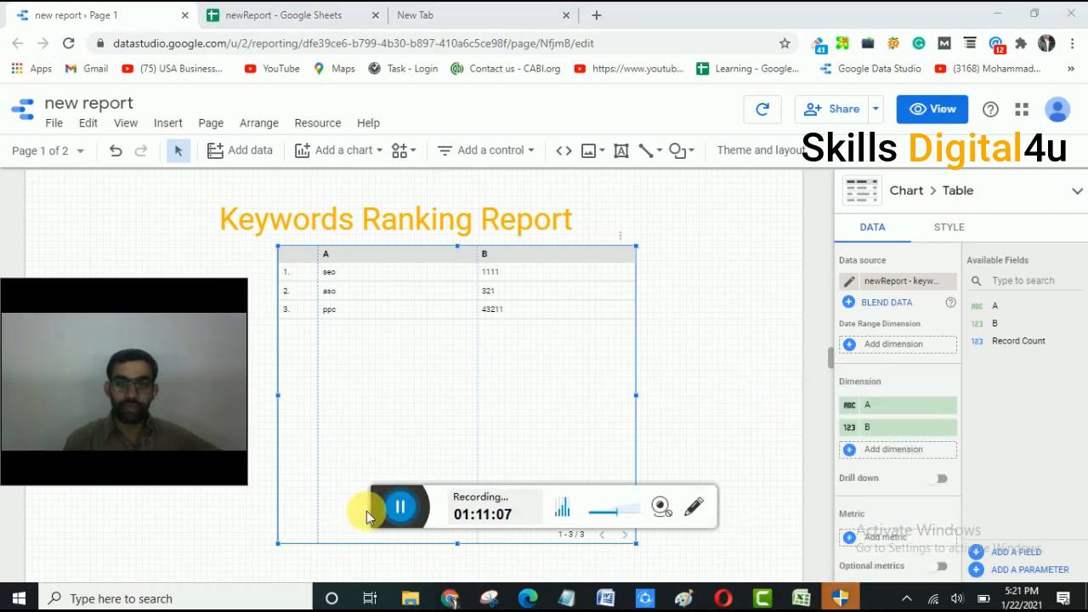
{"action": "left_click", "coordinate": [379, 358]}
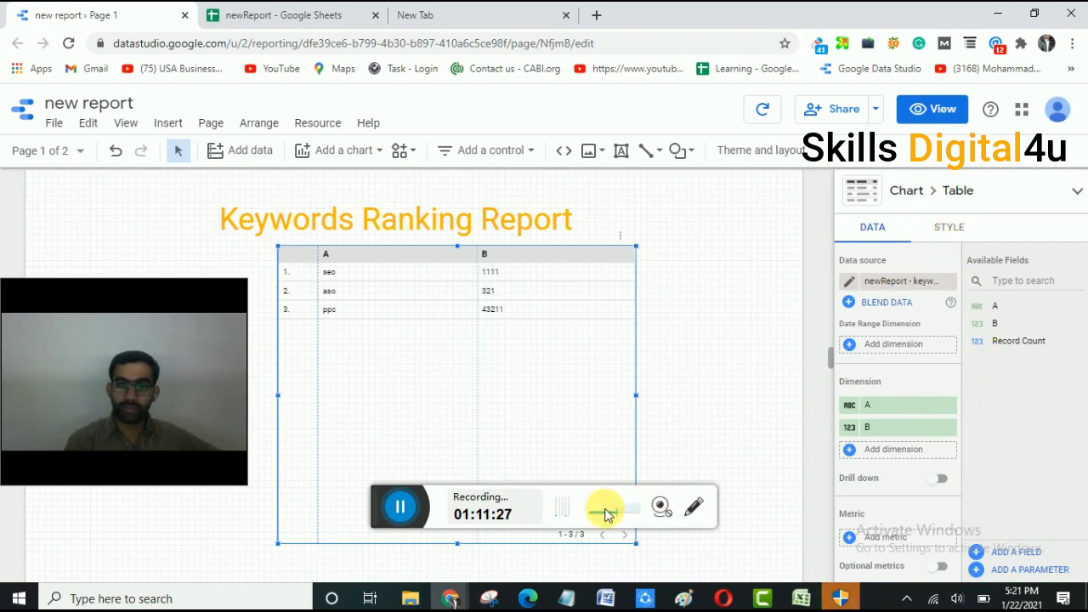
{"action": "left_click", "coordinate": [401, 507]}
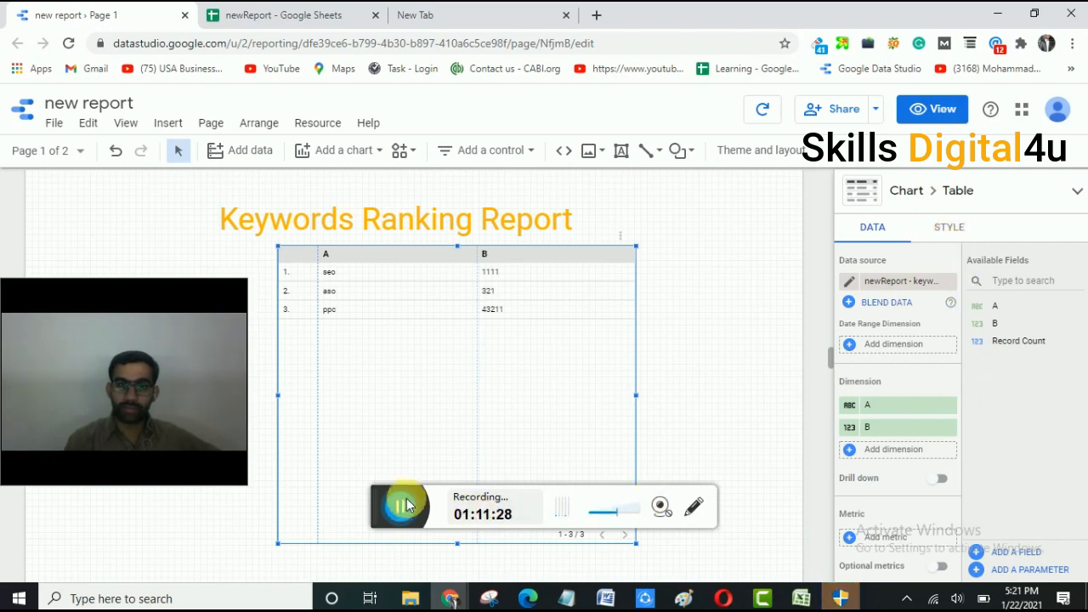
Set the odd row color of the keywords table to the theme's cyan.
{"action": "left_click", "coordinate": [950, 227]}
{"action": "left_click", "coordinate": [401, 507]}
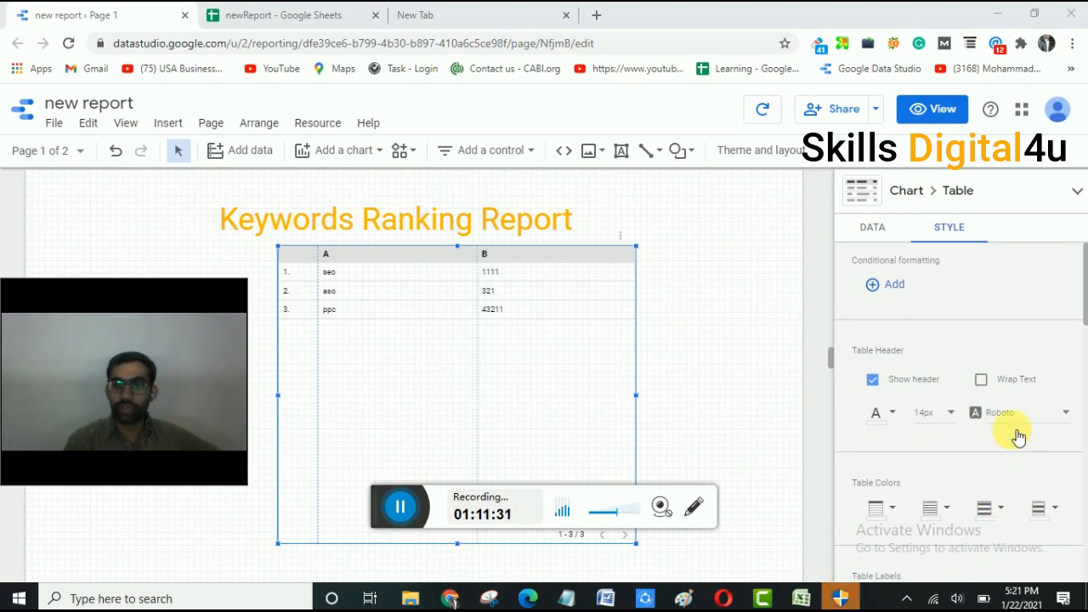
{"action": "scroll", "coordinate": [1000, 427], "scroll_direction": "down", "scroll_amount": 2}
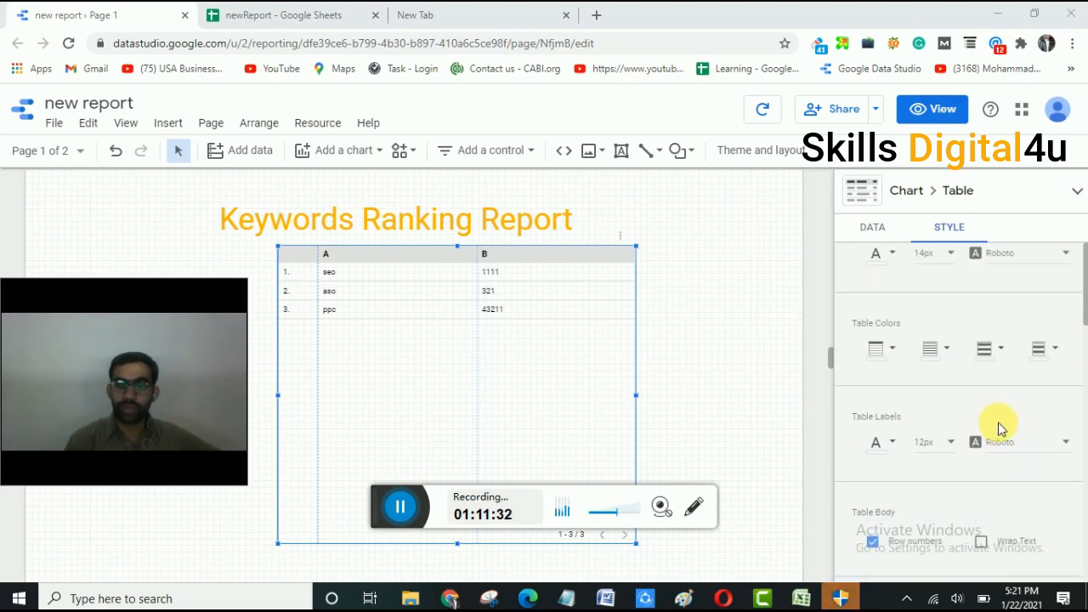
{"action": "left_click", "coordinate": [987, 355]}
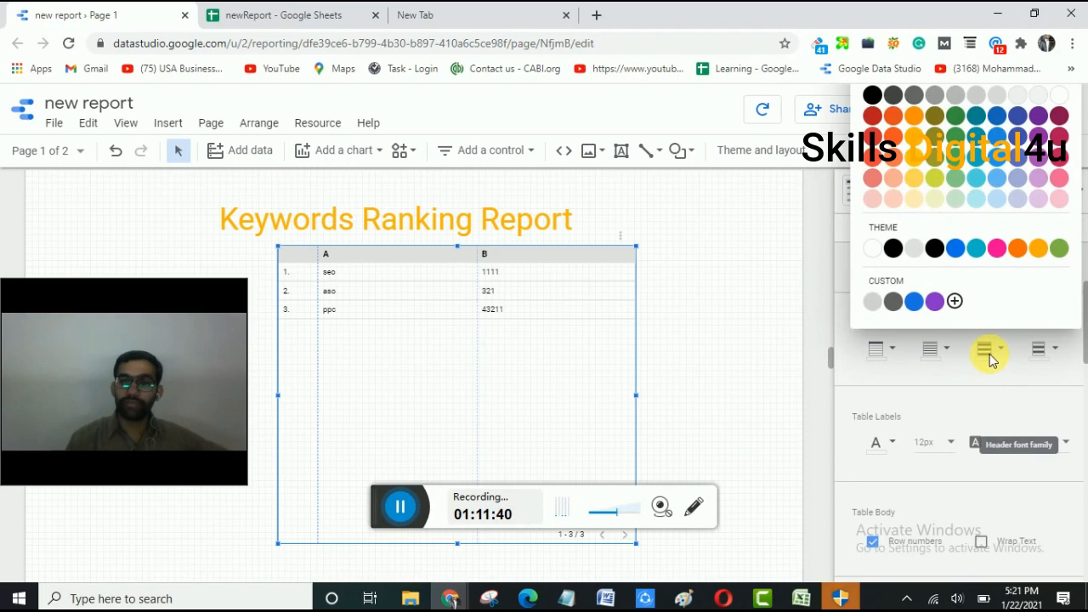
{"action": "left_click", "coordinate": [978, 248]}
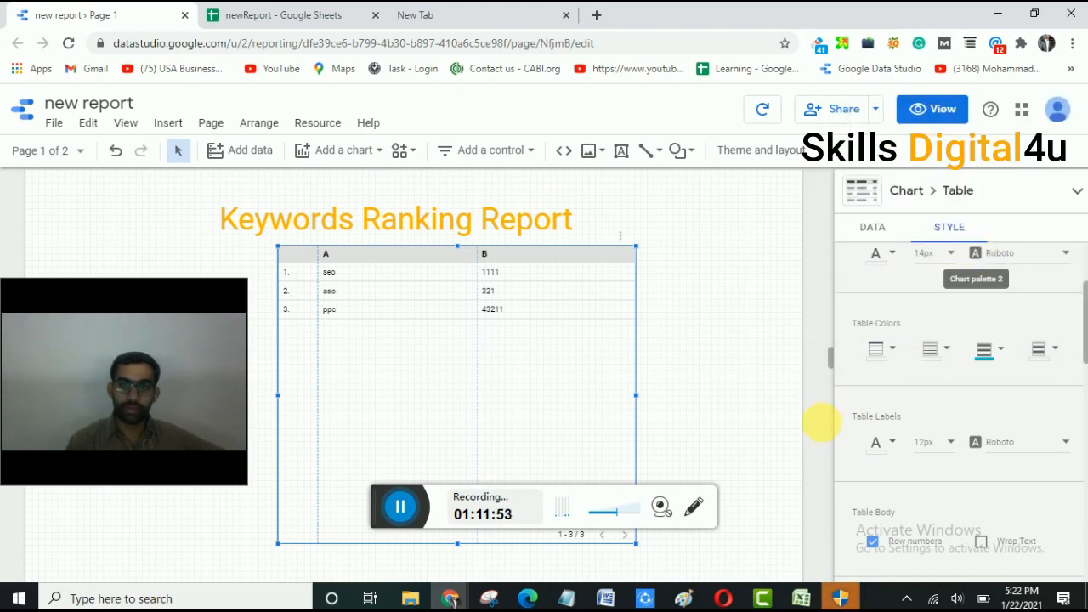
{"action": "left_click", "coordinate": [401, 510]}
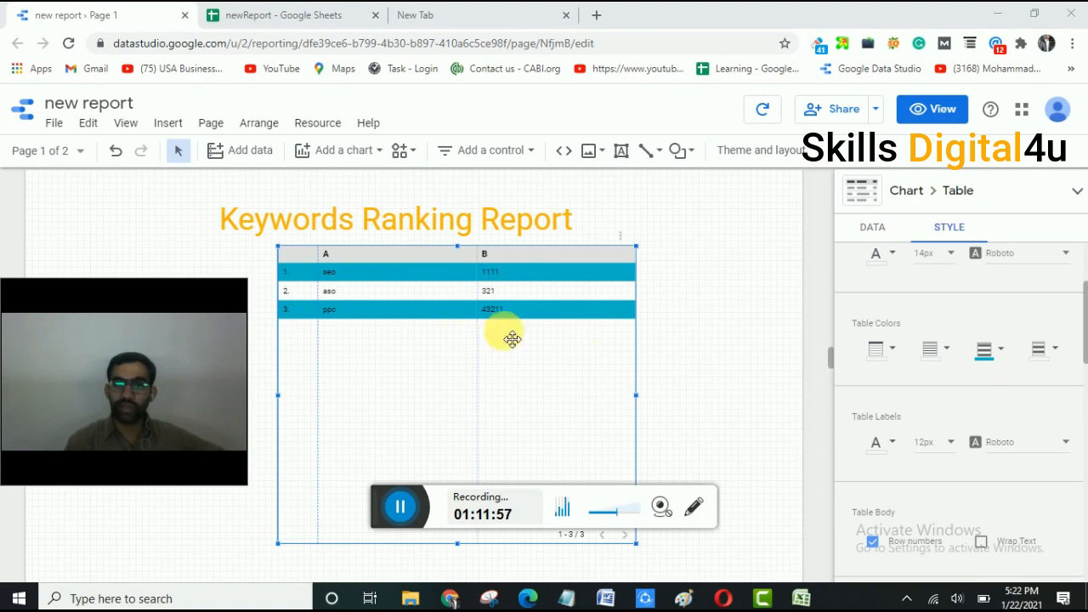
Set the even row color of the keywords table to the theme's light orange.
{"action": "left_click", "coordinate": [1058, 355]}
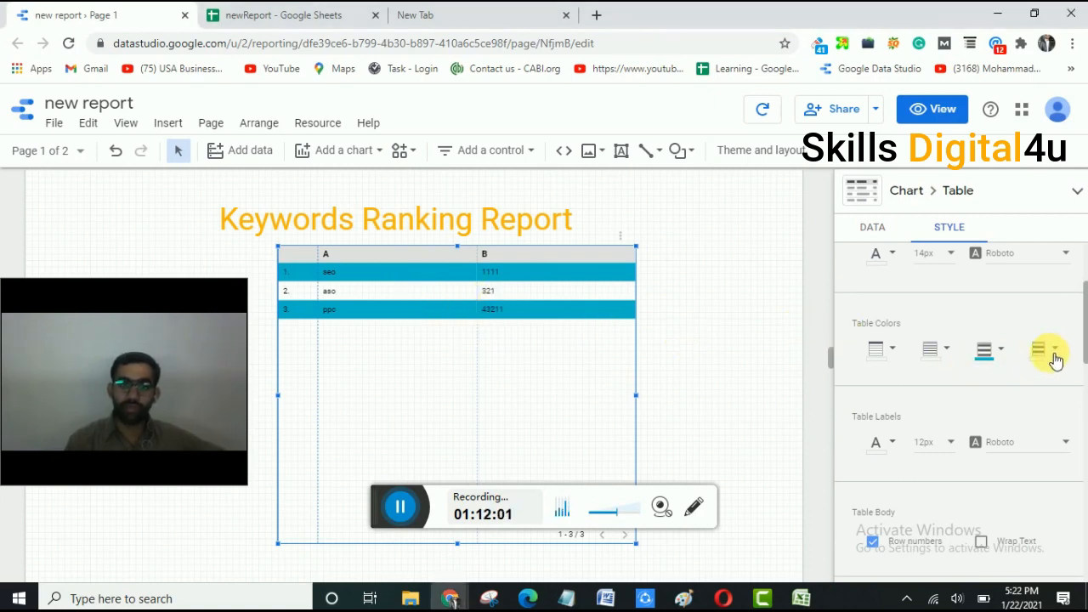
{"action": "left_click", "coordinate": [1050, 357]}
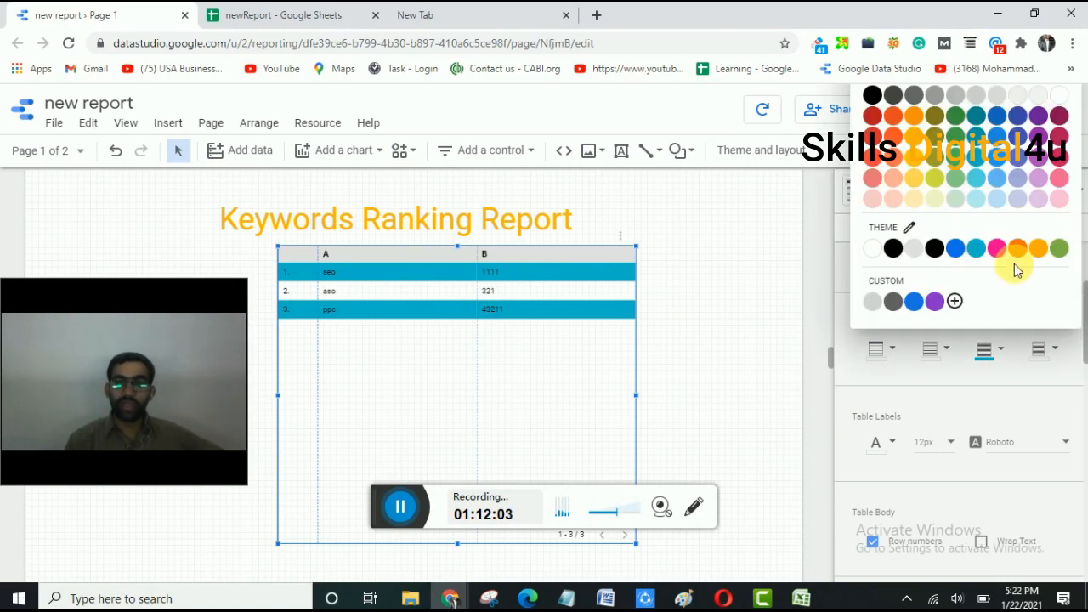
{"action": "left_click", "coordinate": [1042, 252]}
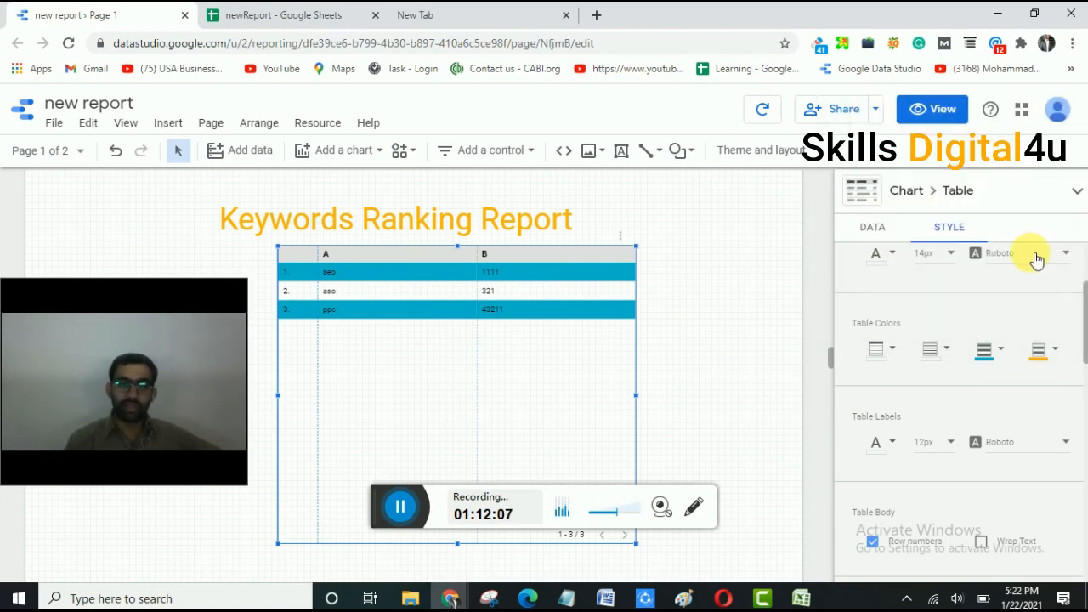
Set the keywords table's cell border color to theme blue and its header background to dark red.
{"action": "left_click", "coordinate": [933, 356]}
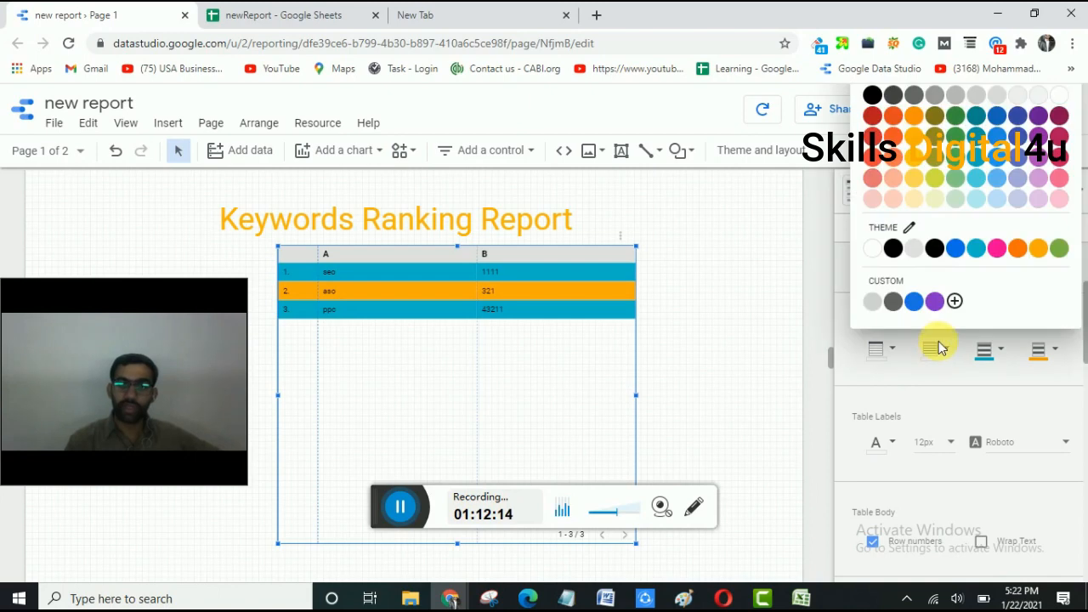
{"action": "left_click", "coordinate": [958, 252]}
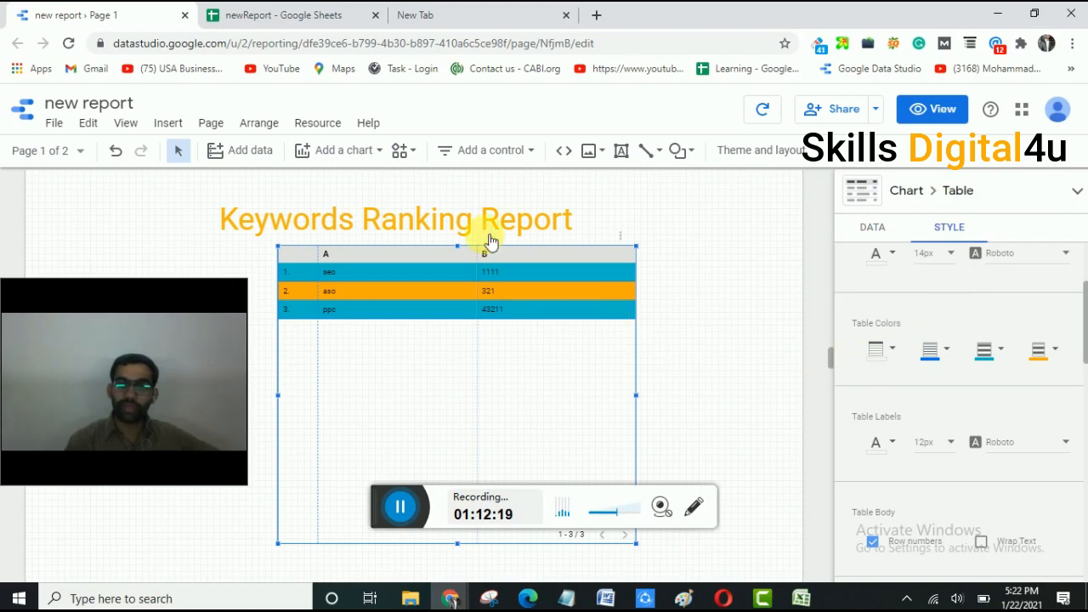
{"action": "left_click", "coordinate": [896, 350]}
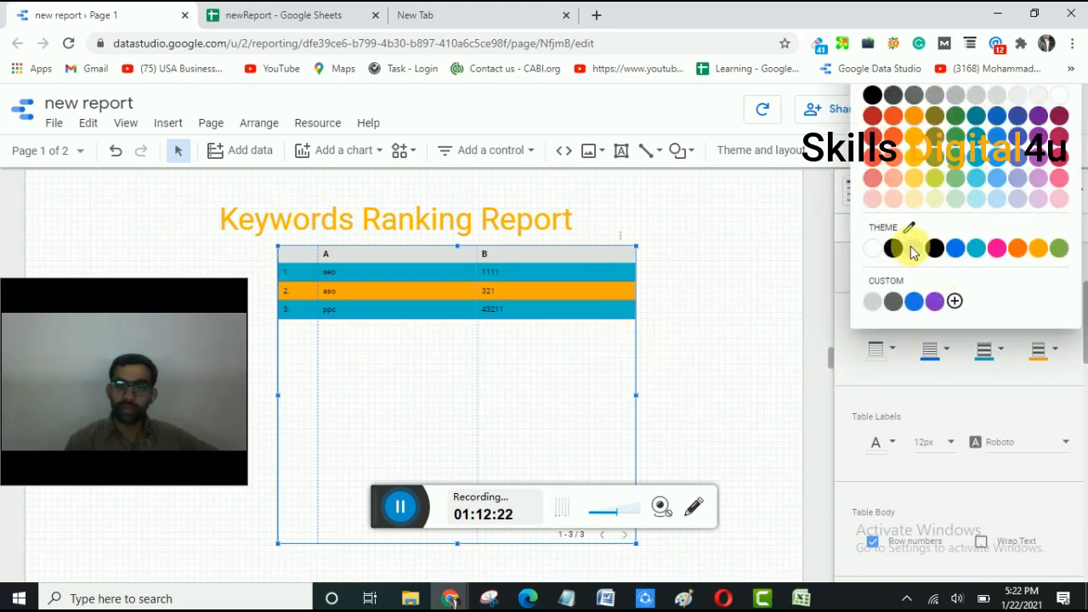
{"action": "left_click", "coordinate": [879, 121]}
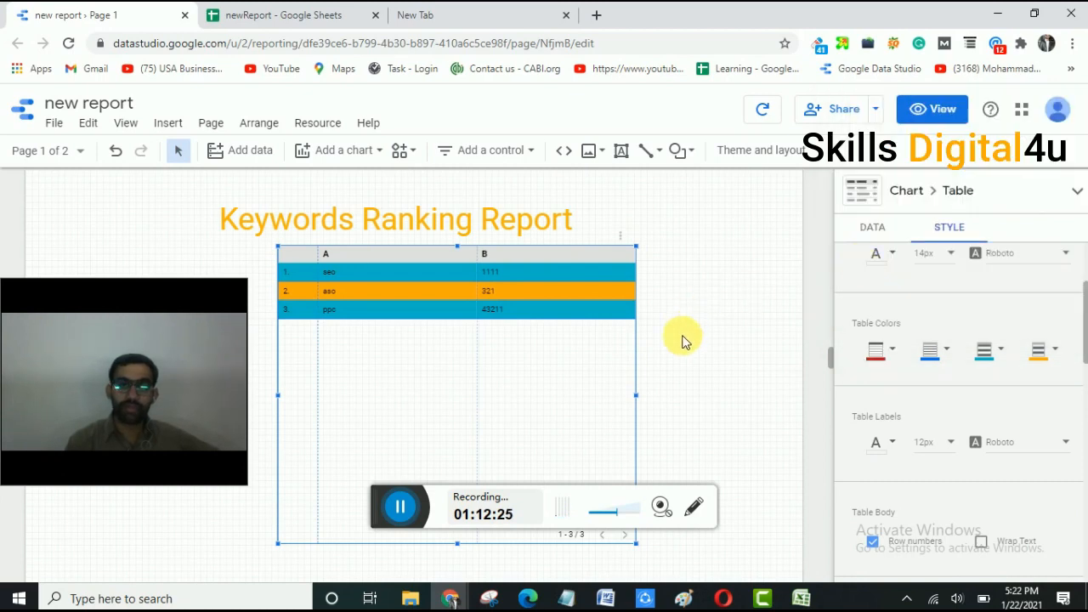
{"action": "left_click", "coordinate": [727, 355]}
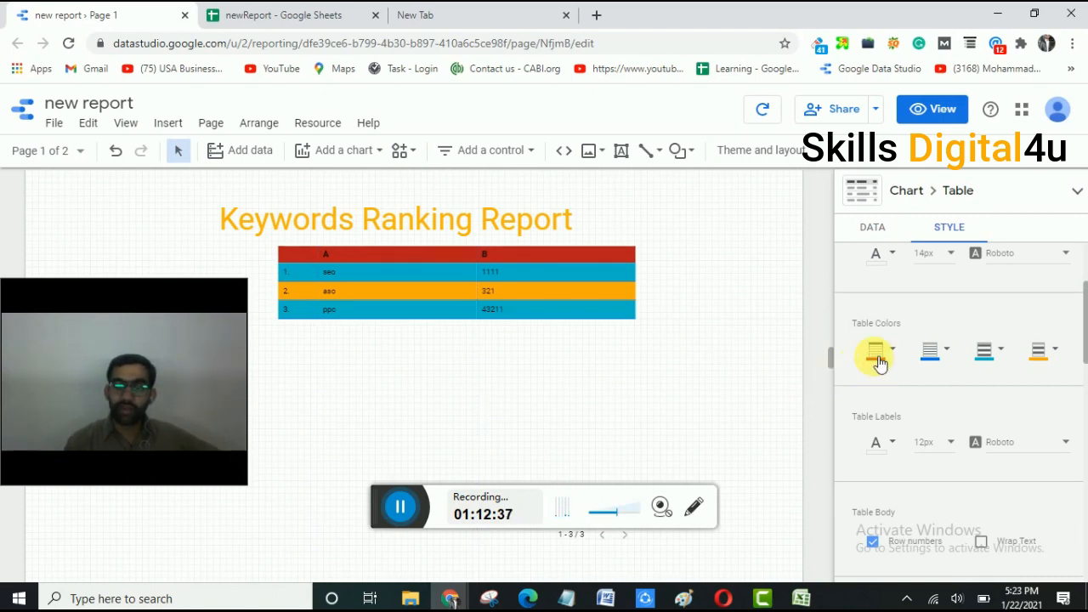
Center-align Column #2 of the keywords table.
{"action": "left_click", "coordinate": [498, 256]}
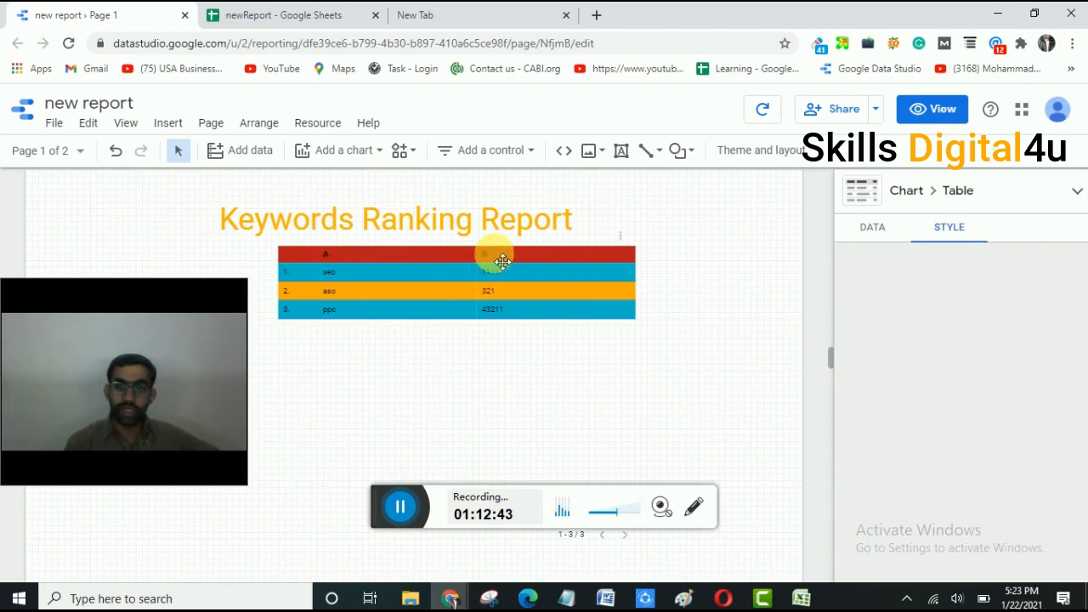
{"action": "left_click", "coordinate": [548, 279]}
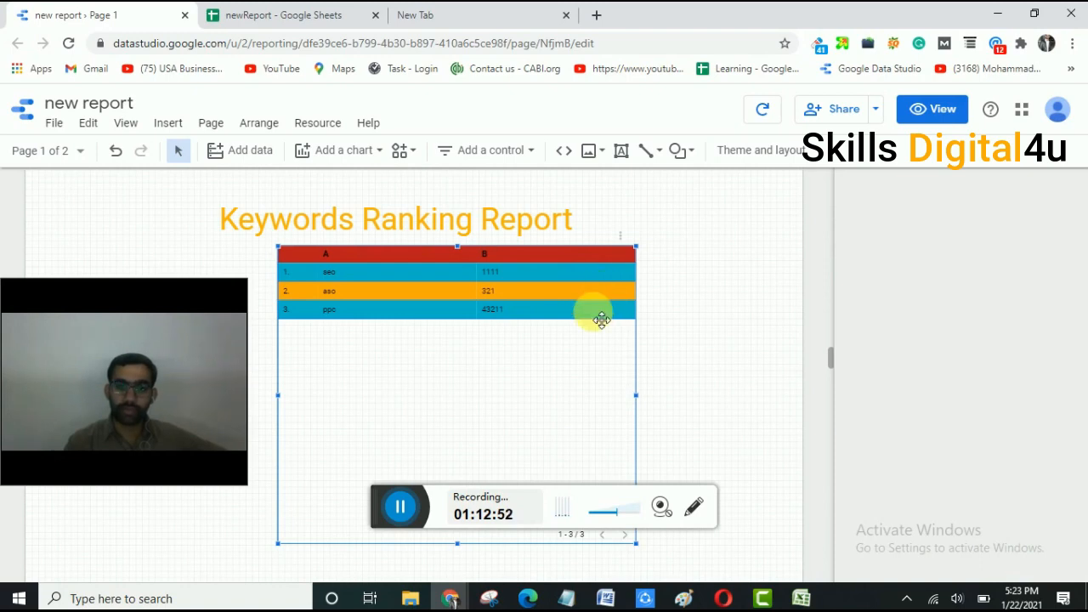
{"action": "left_click", "coordinate": [546, 335]}
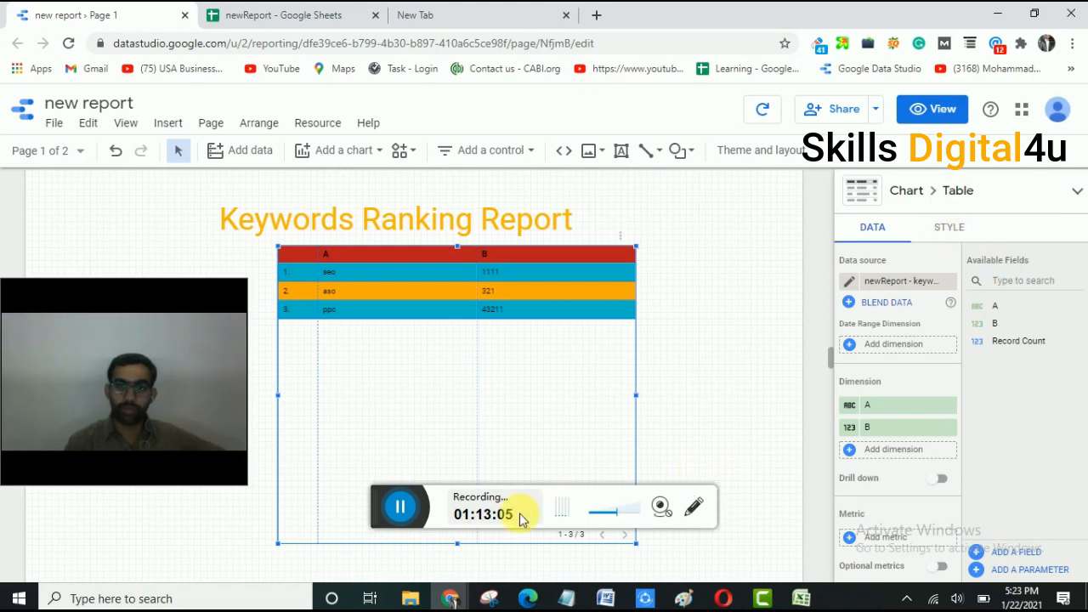
{"action": "left_click", "coordinate": [412, 512]}
{"action": "left_click", "coordinate": [949, 227]}
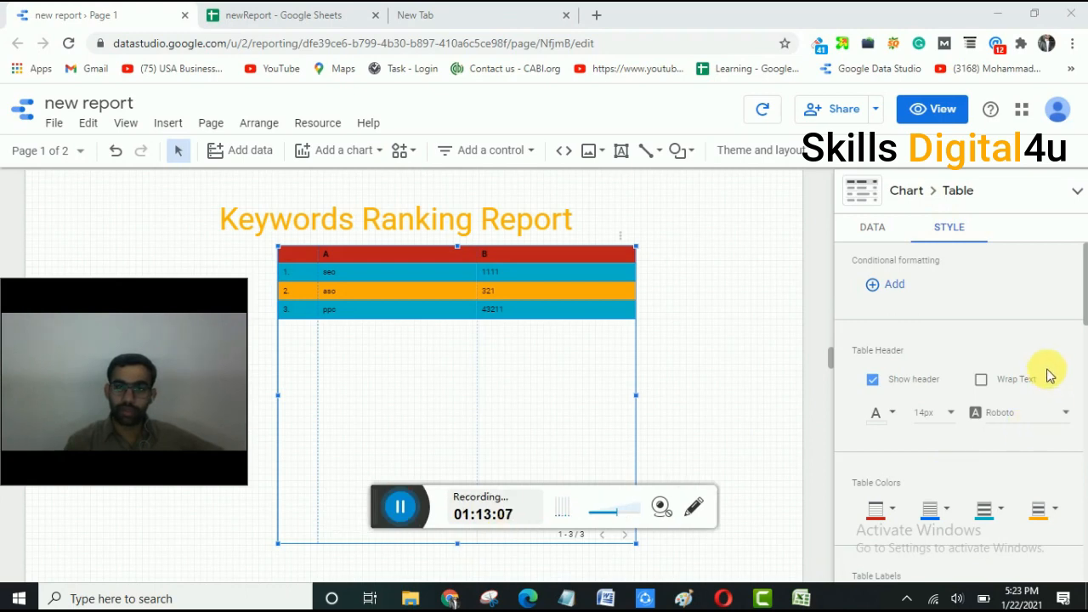
{"action": "scroll", "coordinate": [1051, 376], "scroll_direction": "down", "scroll_amount": 5}
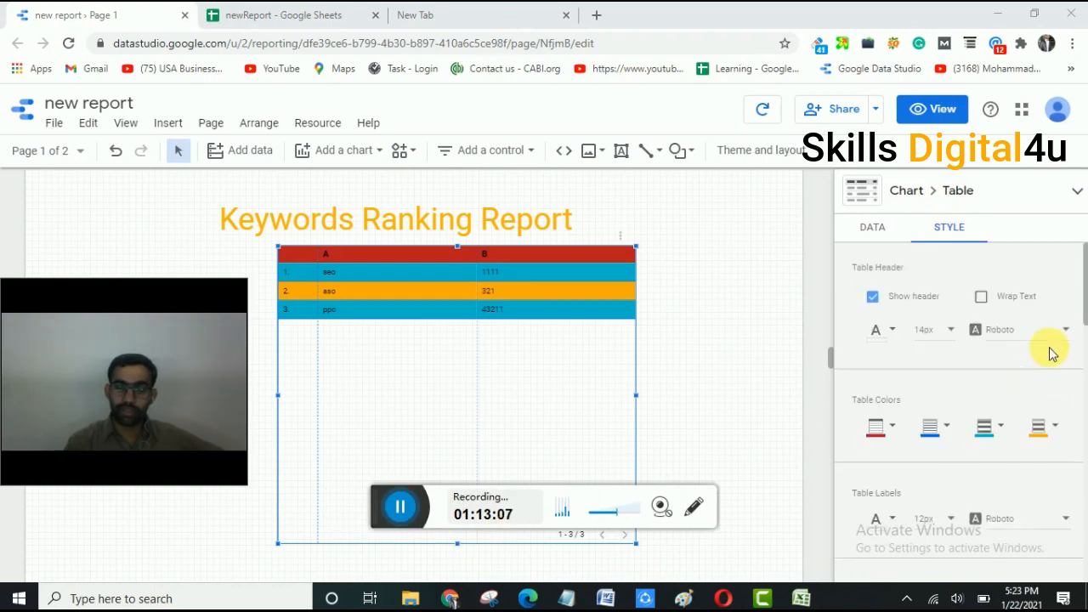
{"action": "scroll", "coordinate": [995, 455], "scroll_direction": "down", "scroll_amount": 1}
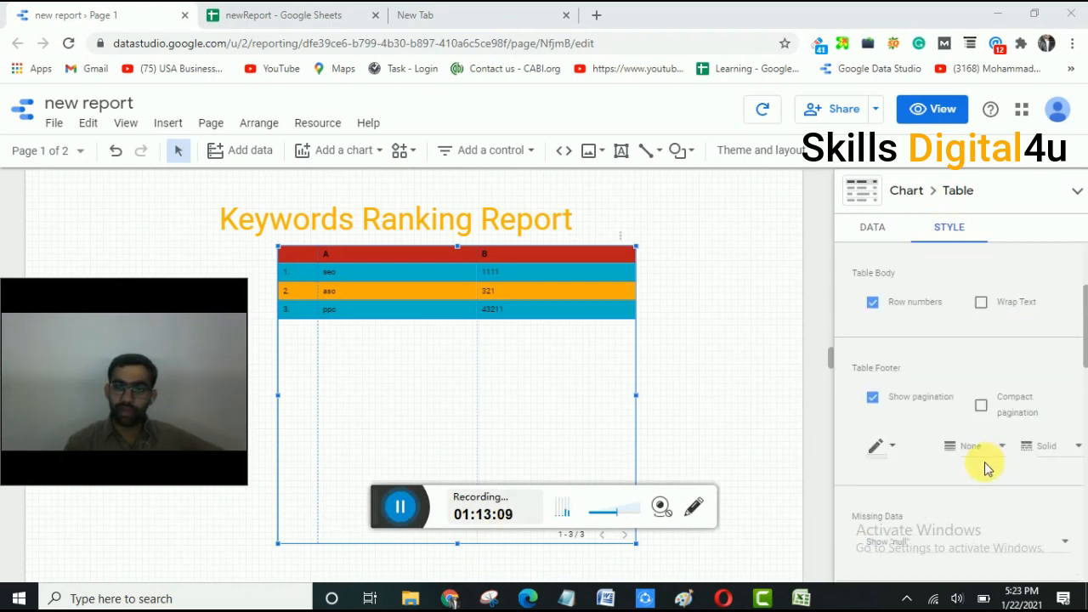
{"action": "scroll", "coordinate": [993, 451], "scroll_direction": "down", "scroll_amount": 3}
{"action": "scroll", "coordinate": [971, 485], "scroll_direction": "down", "scroll_amount": 3}
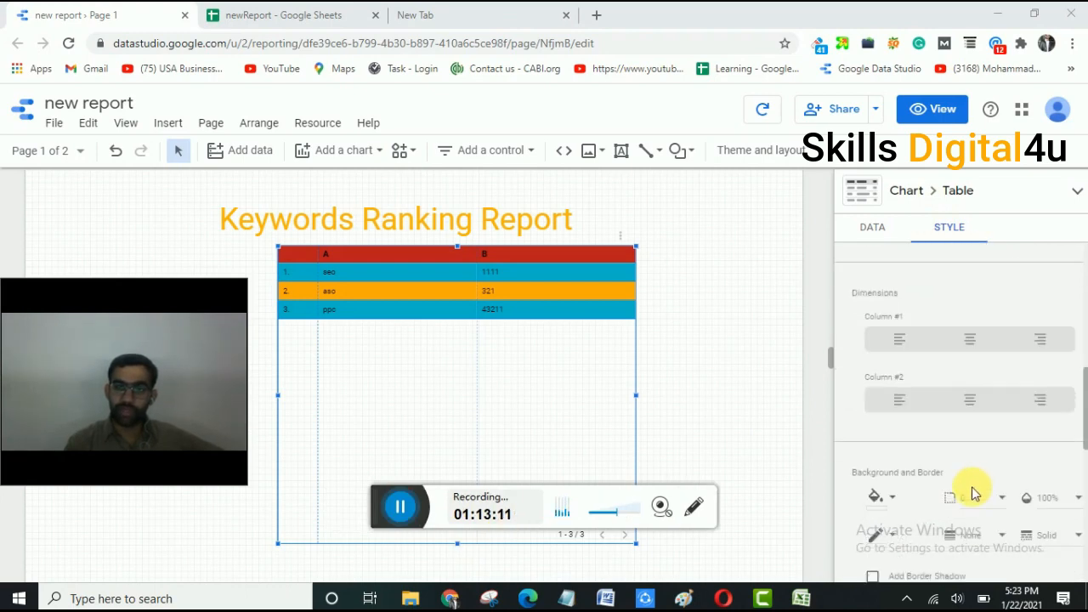
{"action": "left_click", "coordinate": [980, 406]}
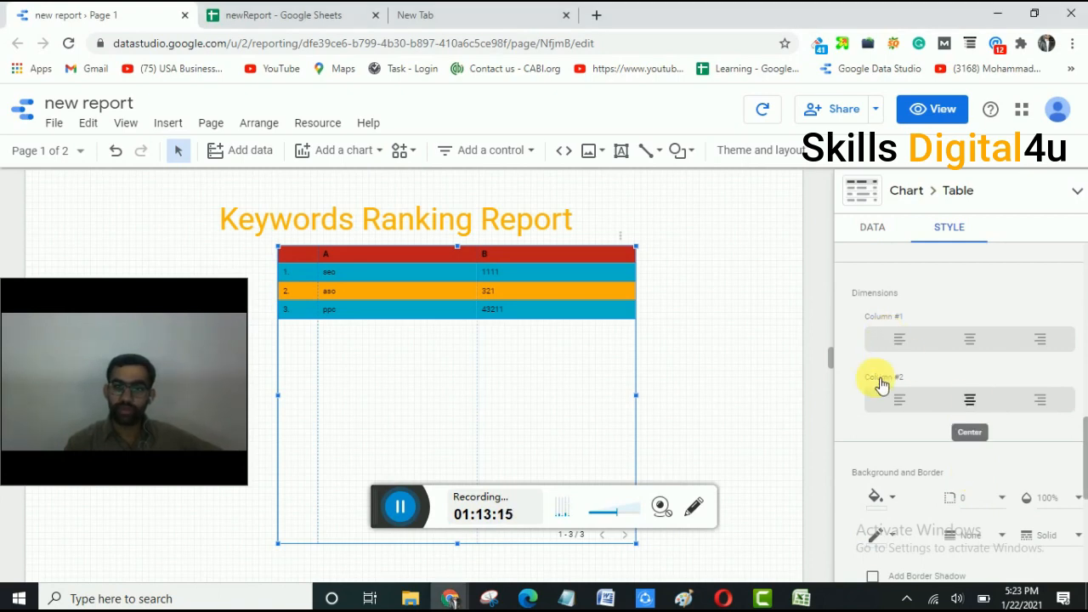
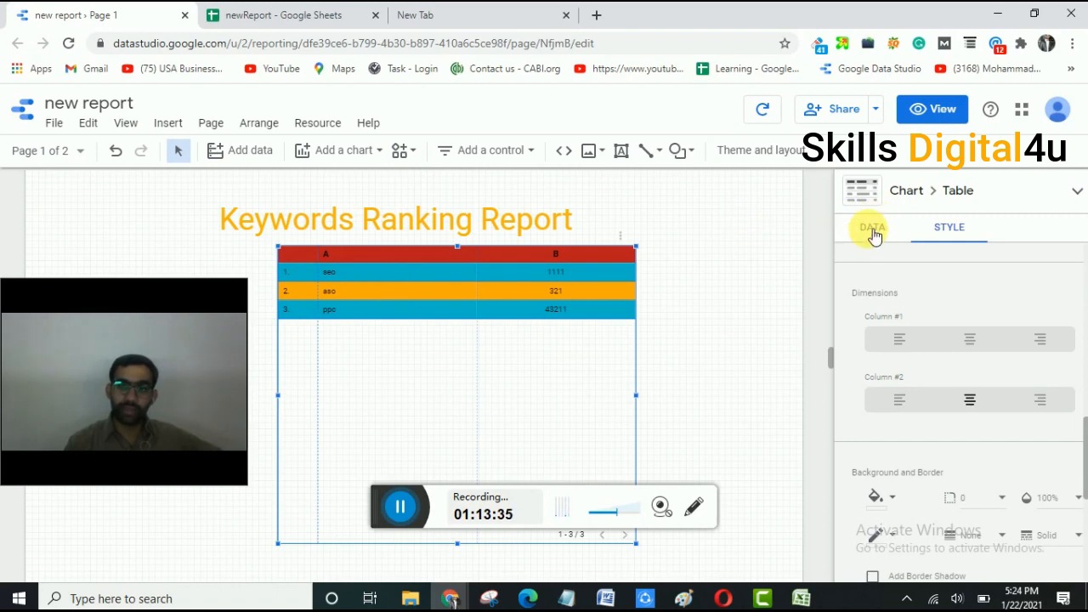
Rename the keywords table's dimension A as Keywords.
{"action": "left_click", "coordinate": [875, 235]}
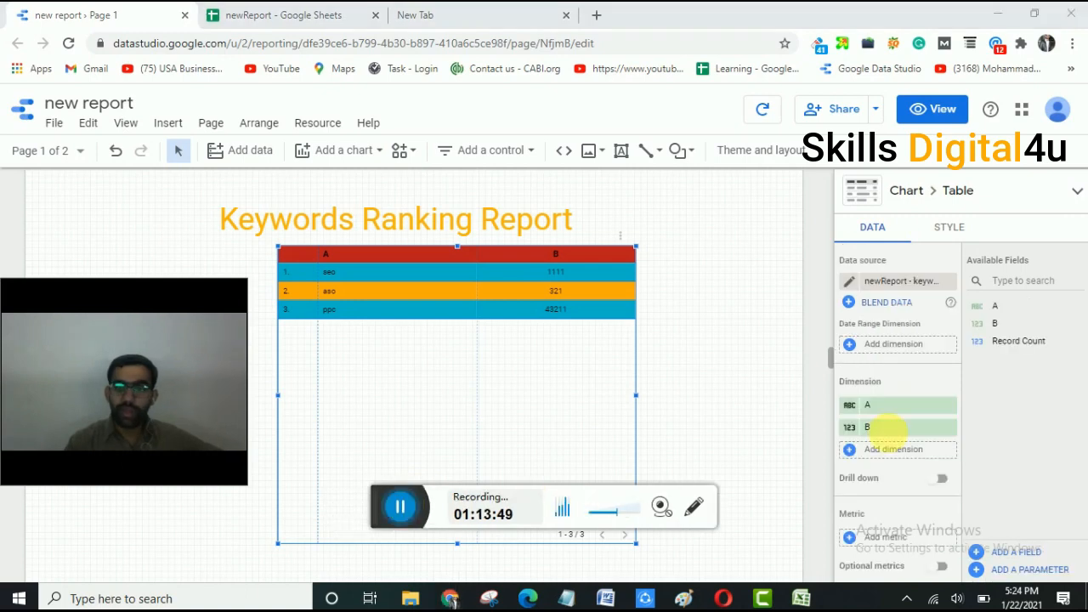
{"action": "left_click", "coordinate": [848, 407]}
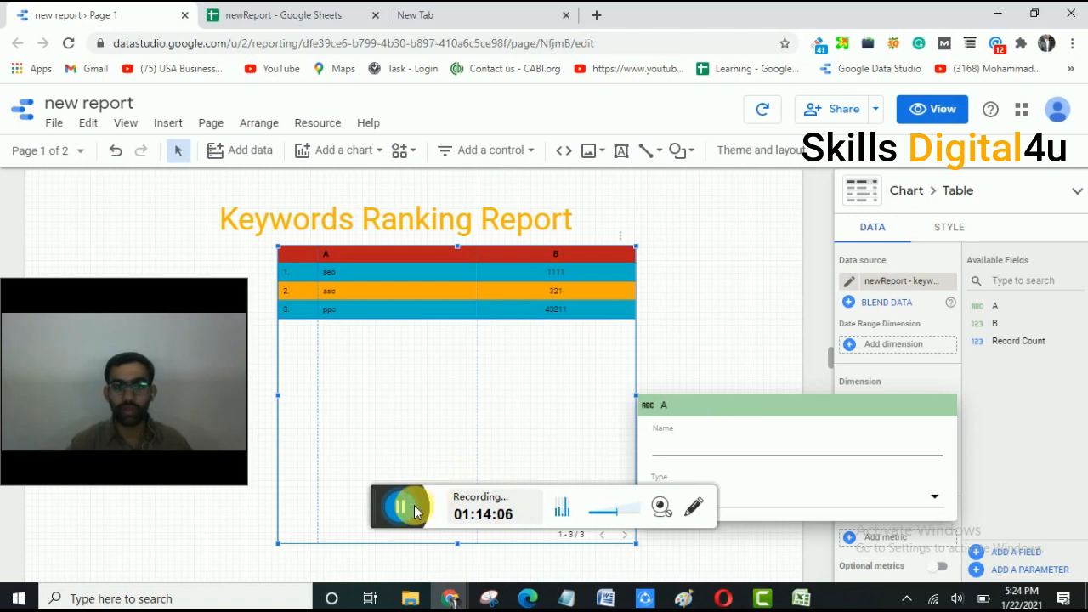
{"action": "type", "text": "Keywords"}
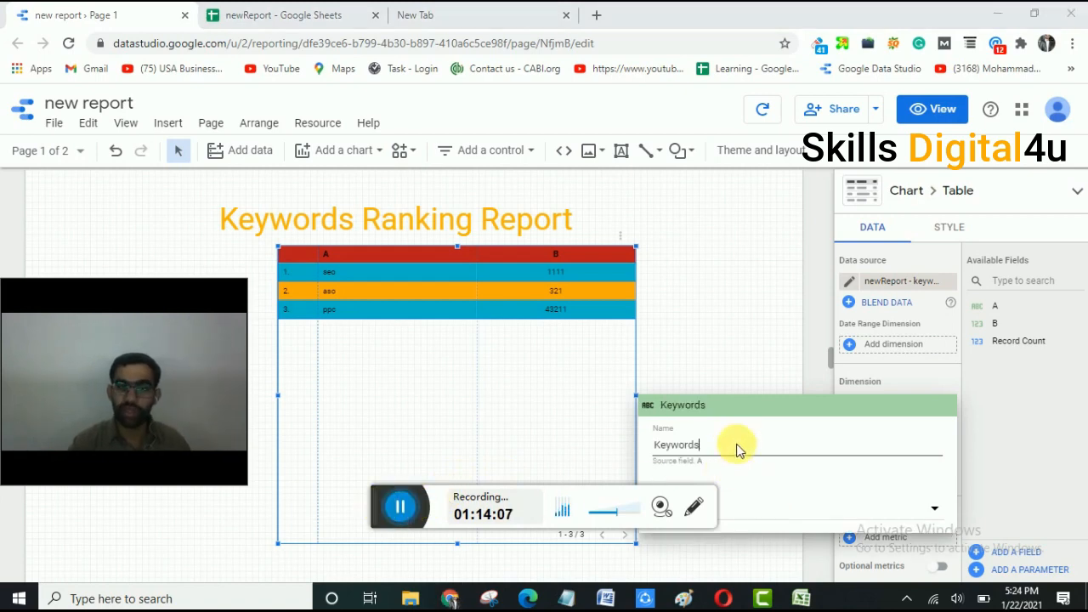
{"action": "left_click_drag", "start_coordinate": [379, 497], "coordinate": [286, 534]}
{"action": "left_click", "coordinate": [727, 315]}
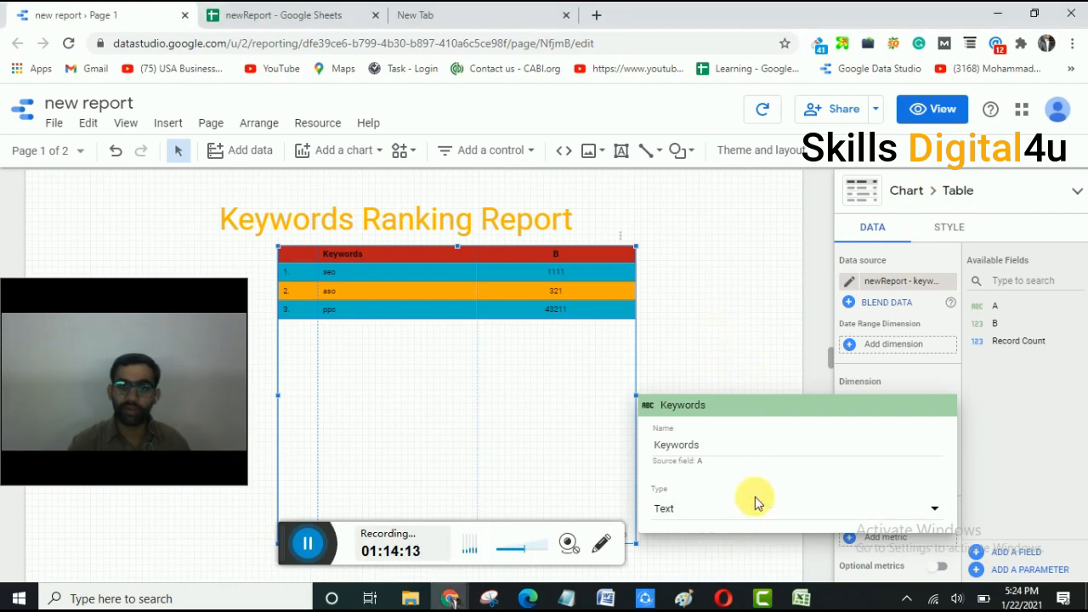
{"action": "left_click", "coordinate": [691, 358]}
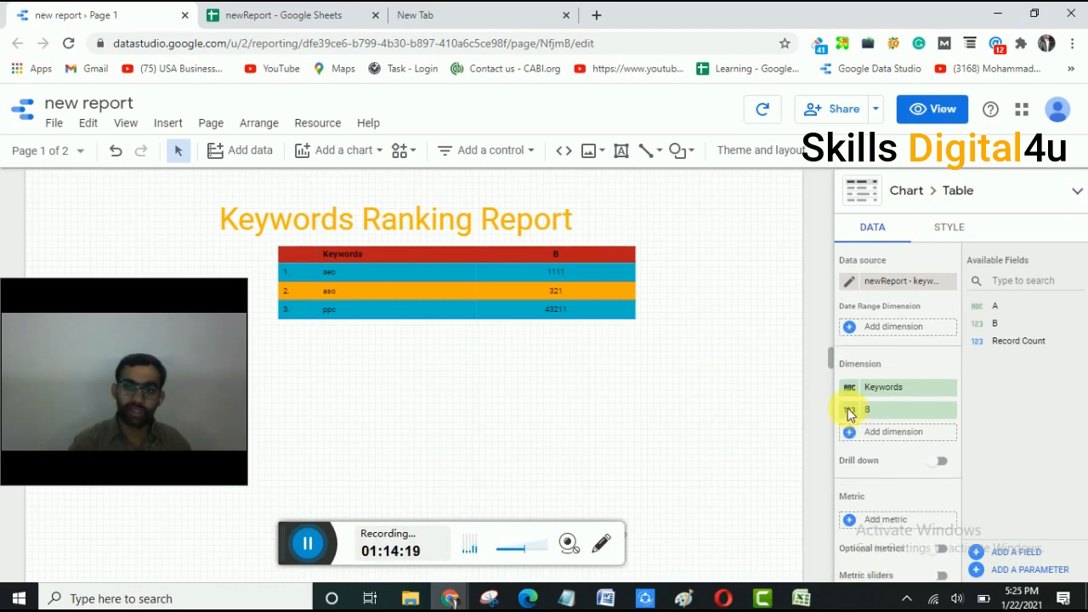
Rename the keywords table's dimension B as Searches.
{"action": "left_click", "coordinate": [848, 412]}
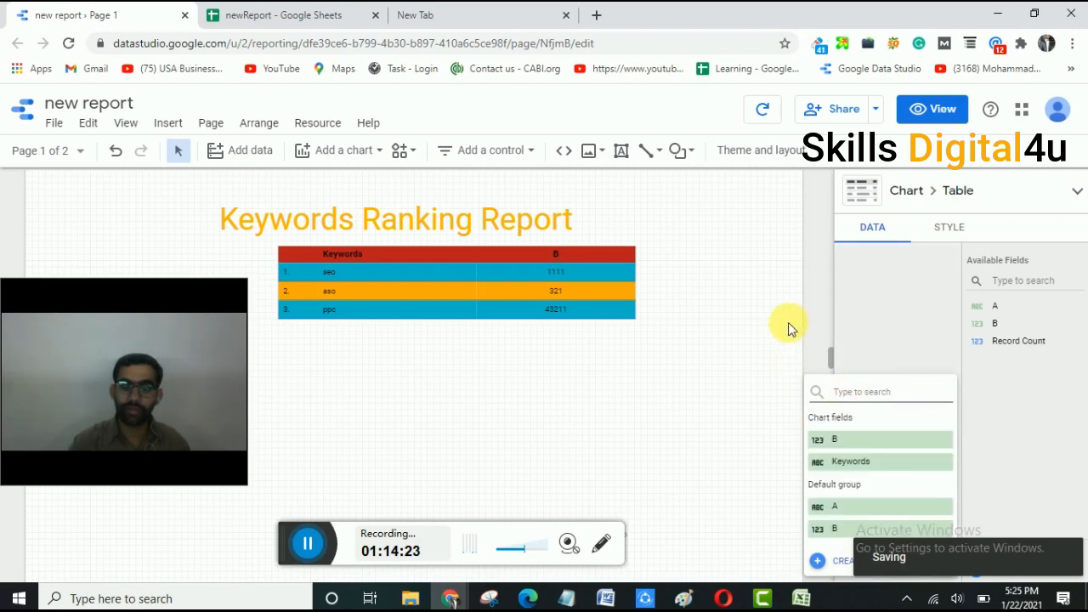
{"action": "left_click", "coordinate": [310, 542]}
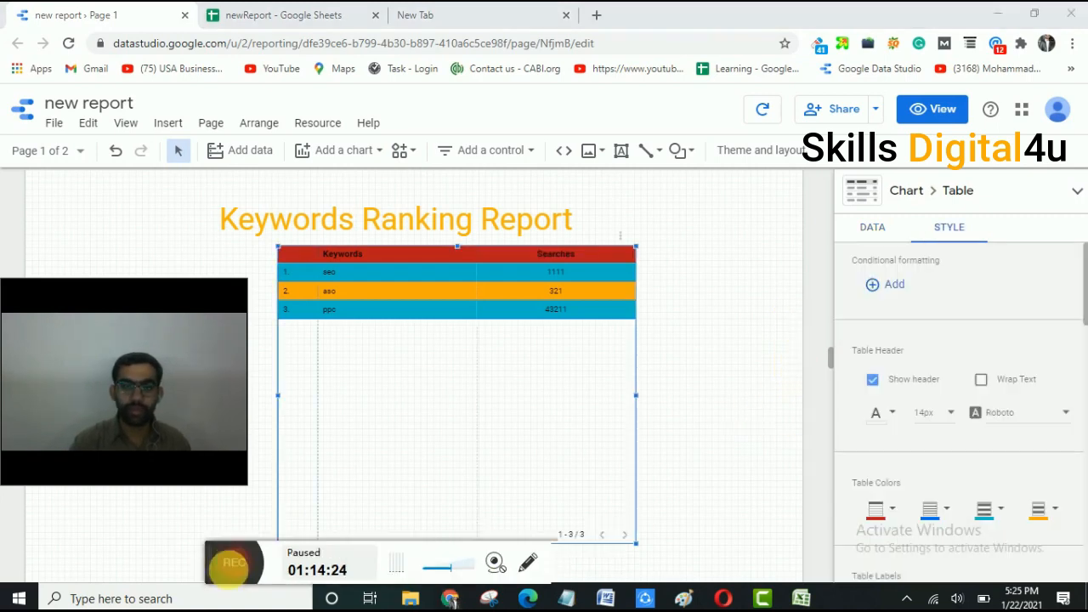
{"action": "left_click", "coordinate": [233, 565]}
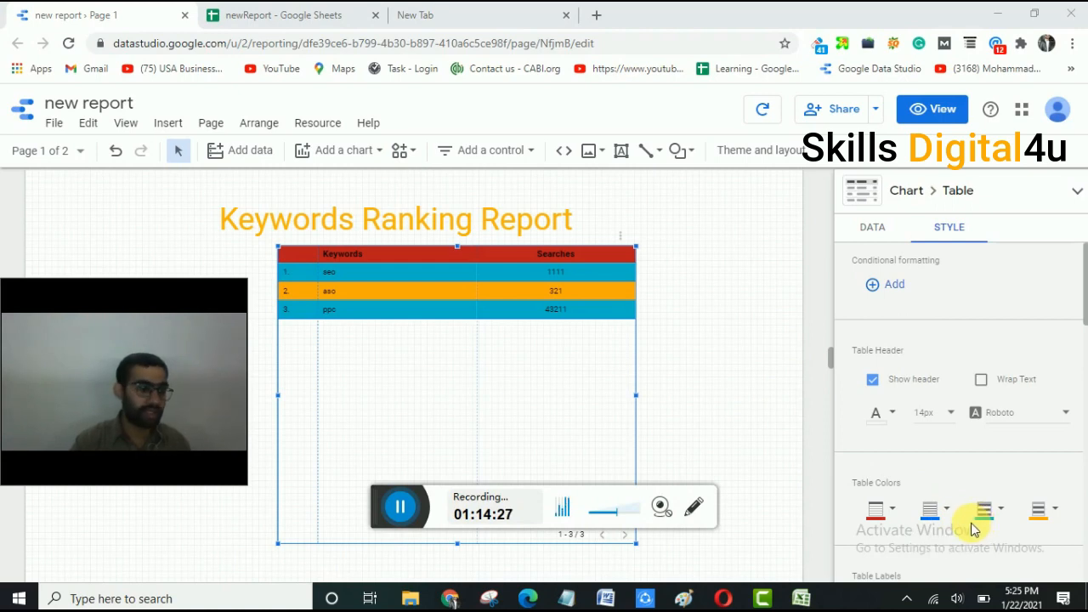
{"action": "left_click", "coordinate": [399, 507]}
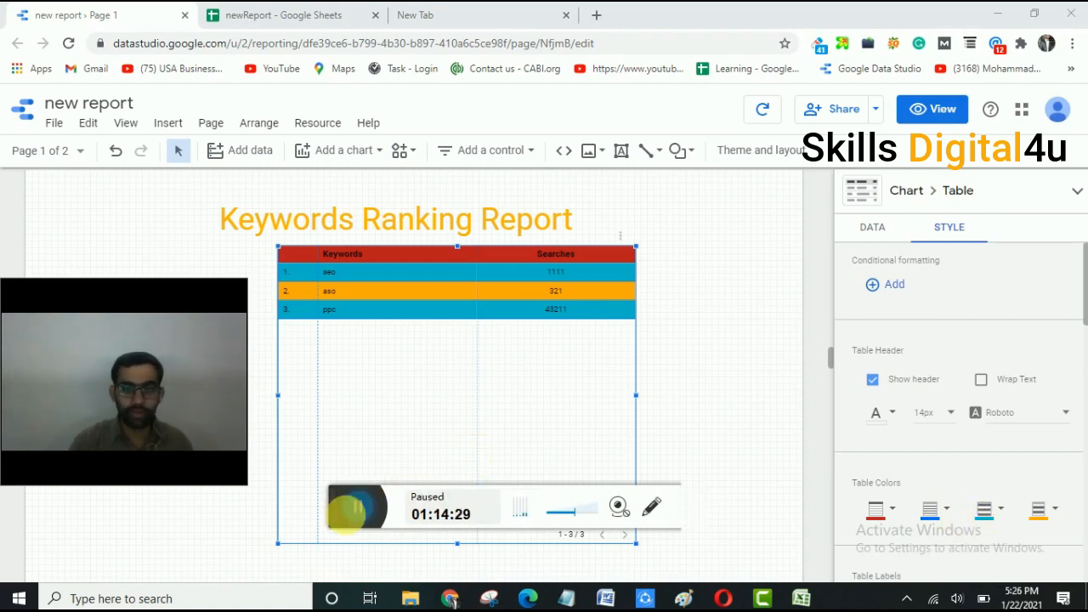
{"action": "left_click", "coordinate": [353, 508]}
{"action": "left_click_drag", "start_coordinate": [386, 501], "coordinate": [352, 554]}
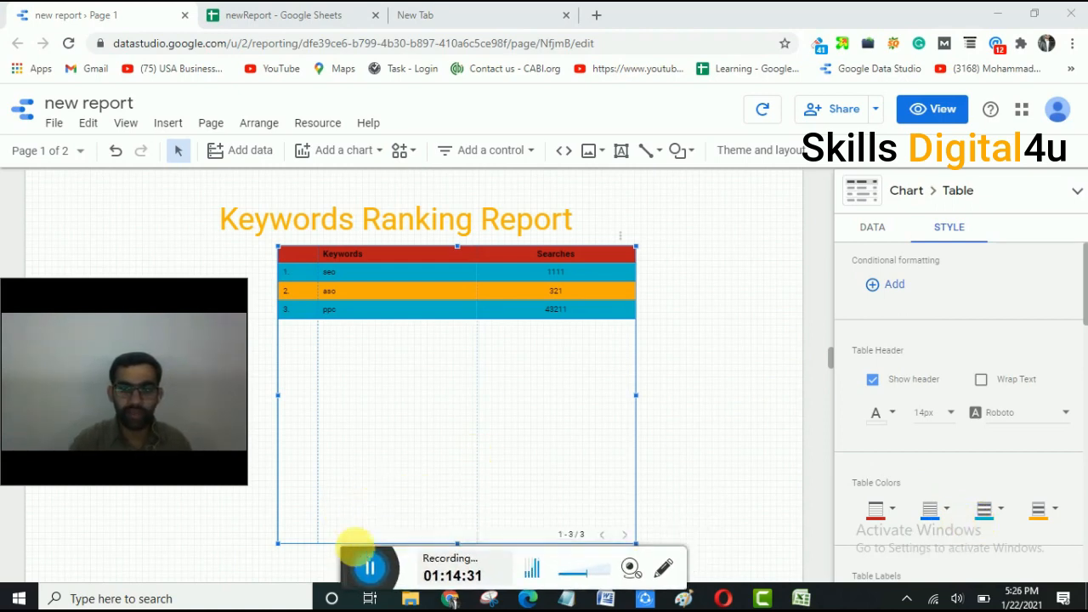
Extend the keywords table's frame further down the page, keeping its width.
{"action": "scroll", "coordinate": [638, 436], "scroll_direction": "down", "scroll_amount": 1}
{"action": "scroll", "coordinate": [638, 436], "scroll_direction": "down", "scroll_amount": 3}
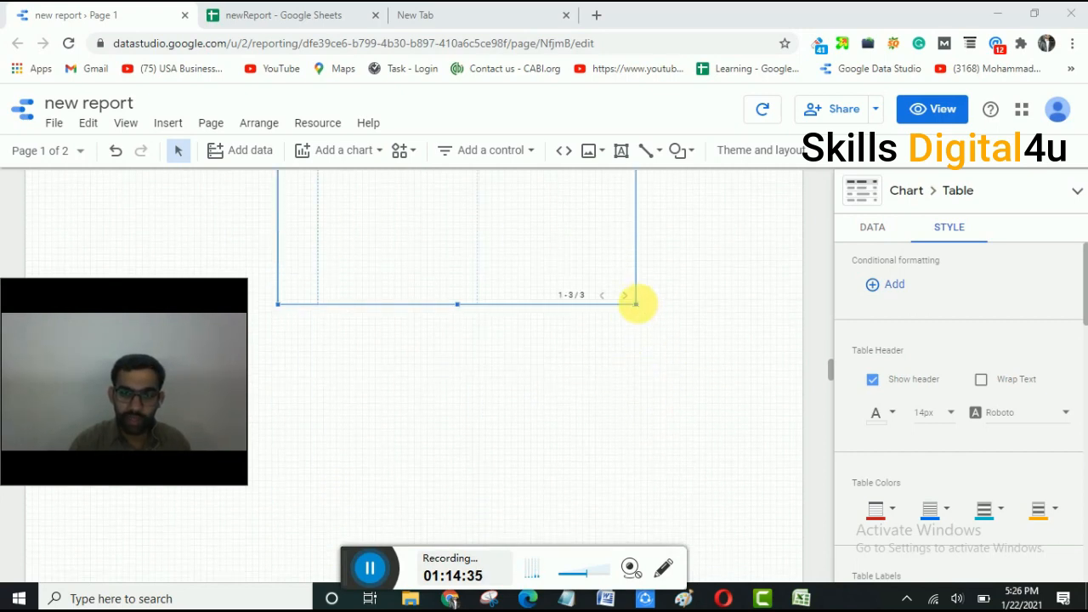
{"action": "left_click_drag", "start_coordinate": [640, 311], "coordinate": [632, 422]}
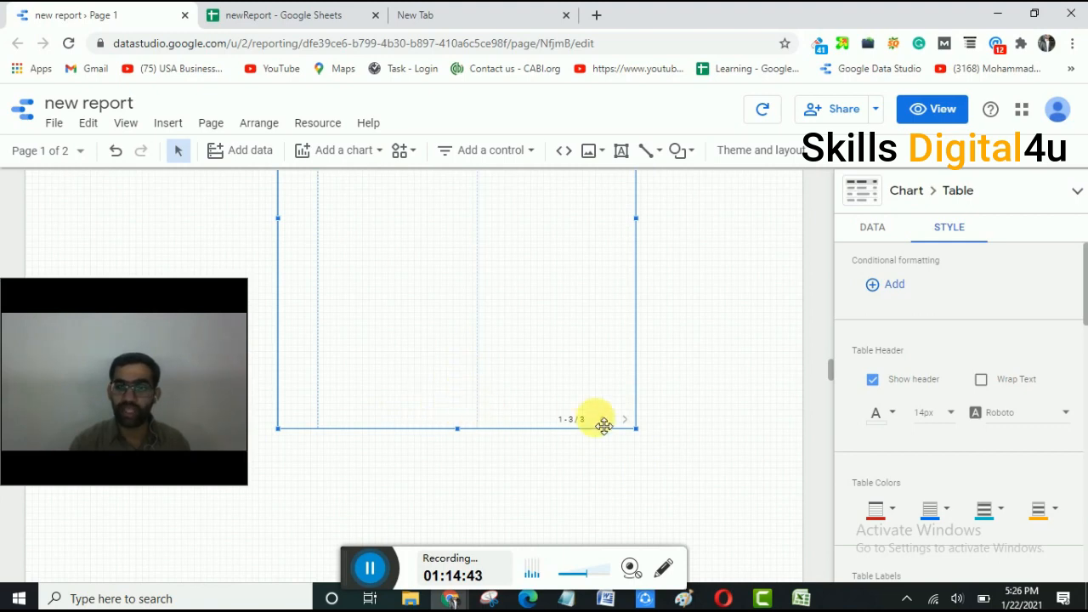
Examine the Rows per Page choices in the keywords table's data settings.
{"action": "left_click", "coordinate": [876, 230]}
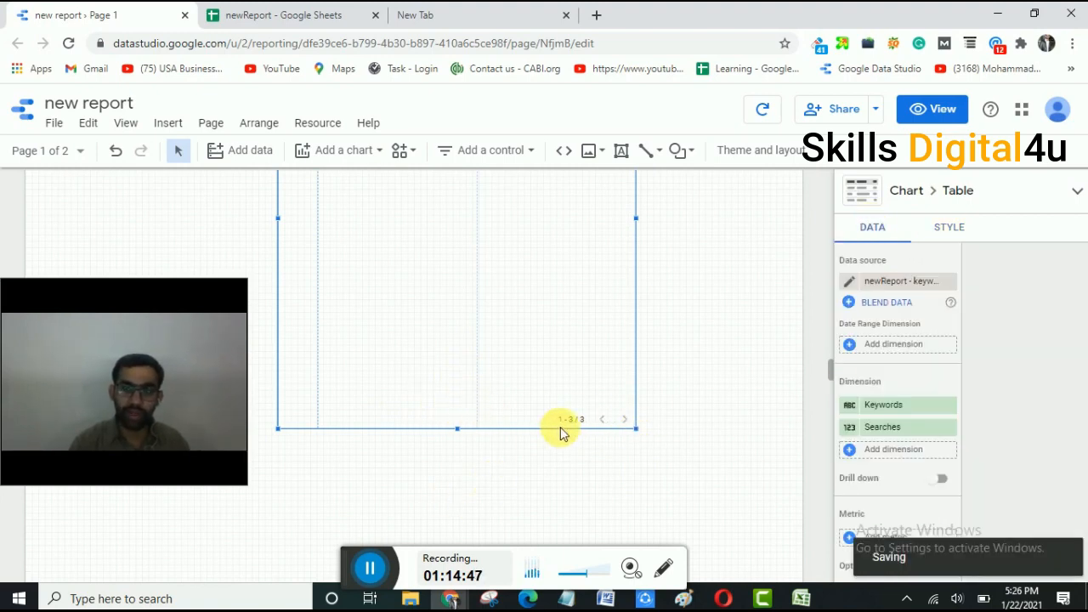
{"action": "scroll", "coordinate": [1011, 430], "scroll_direction": "down", "scroll_amount": 3}
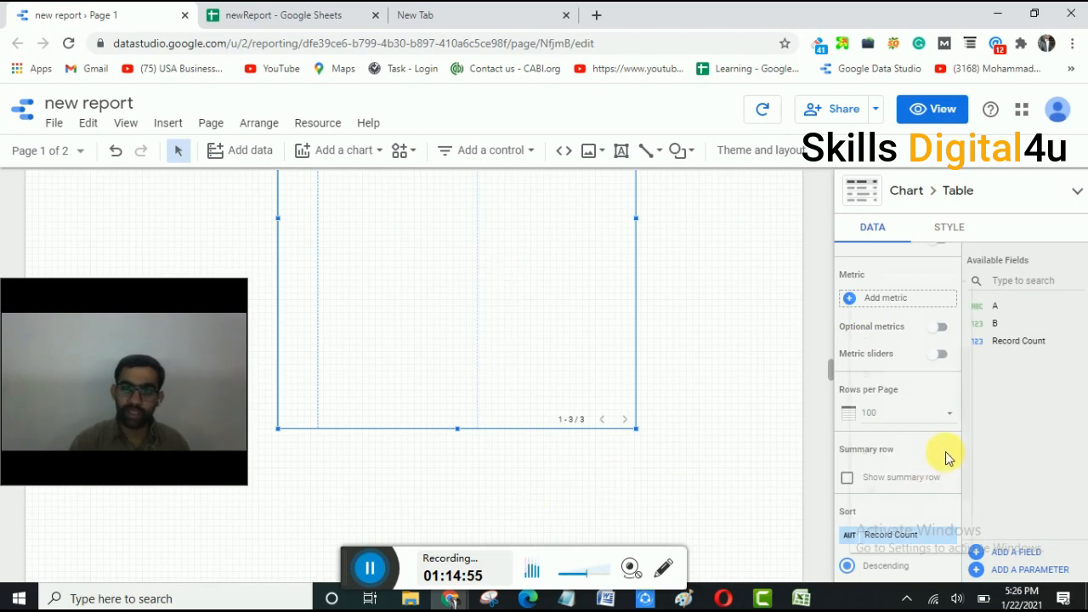
{"action": "left_click", "coordinate": [943, 414]}
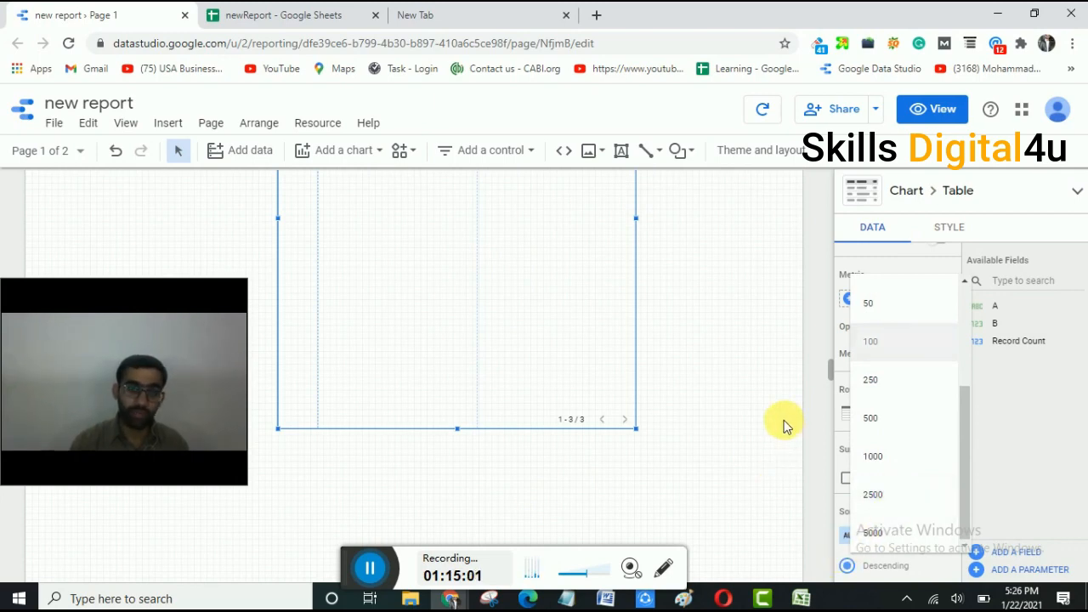
{"action": "left_click", "coordinate": [371, 569]}
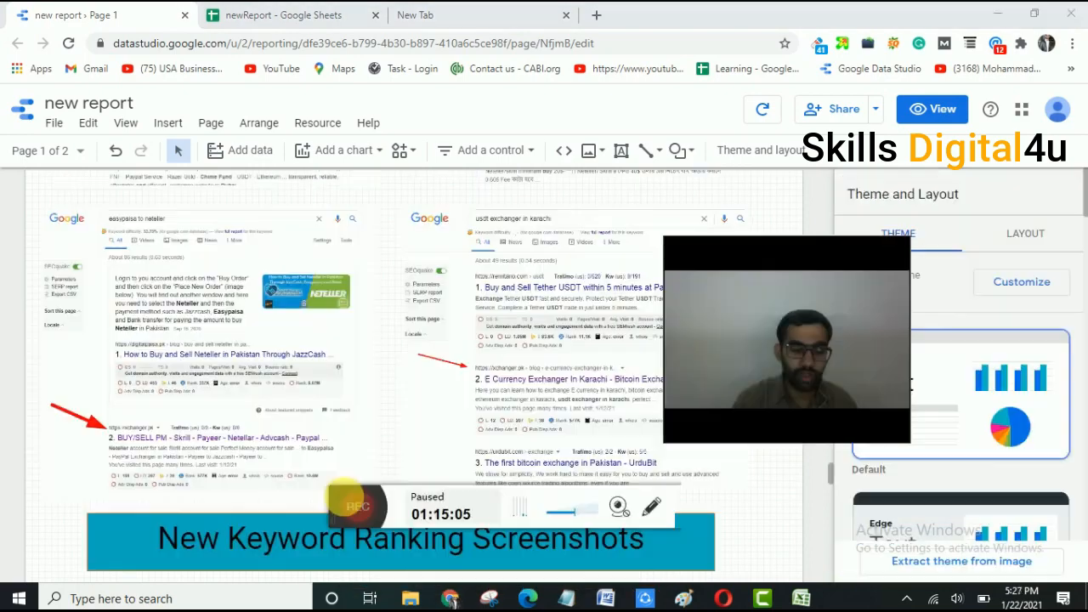
Review the Previous and New Keyword Ranking Screenshots sections through to the end of page 1.
{"action": "left_click", "coordinate": [365, 505]}
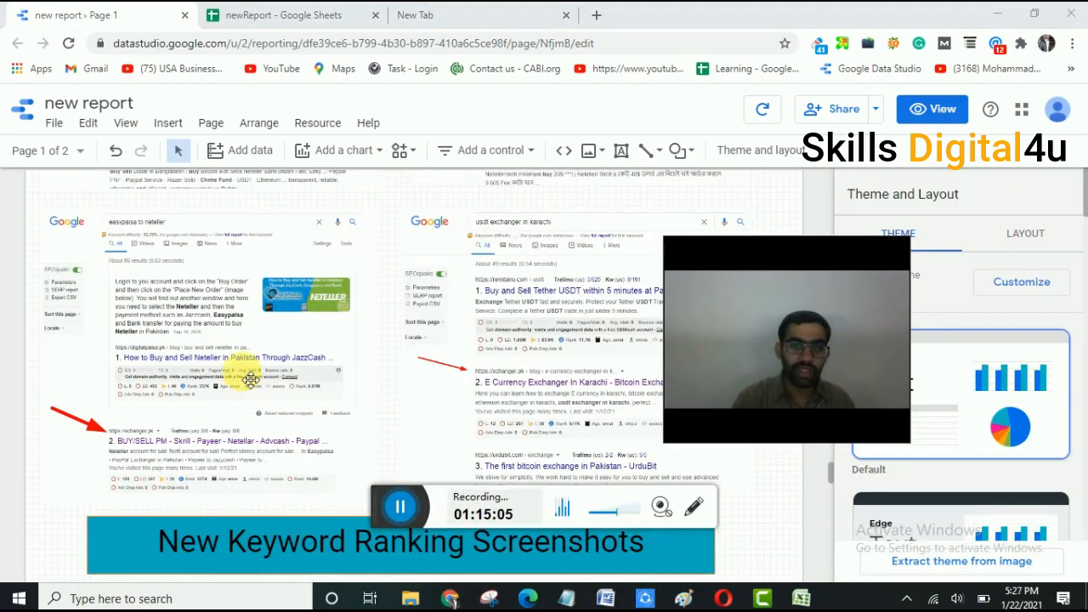
{"action": "scroll", "coordinate": [246, 374], "scroll_direction": "up", "scroll_amount": 5}
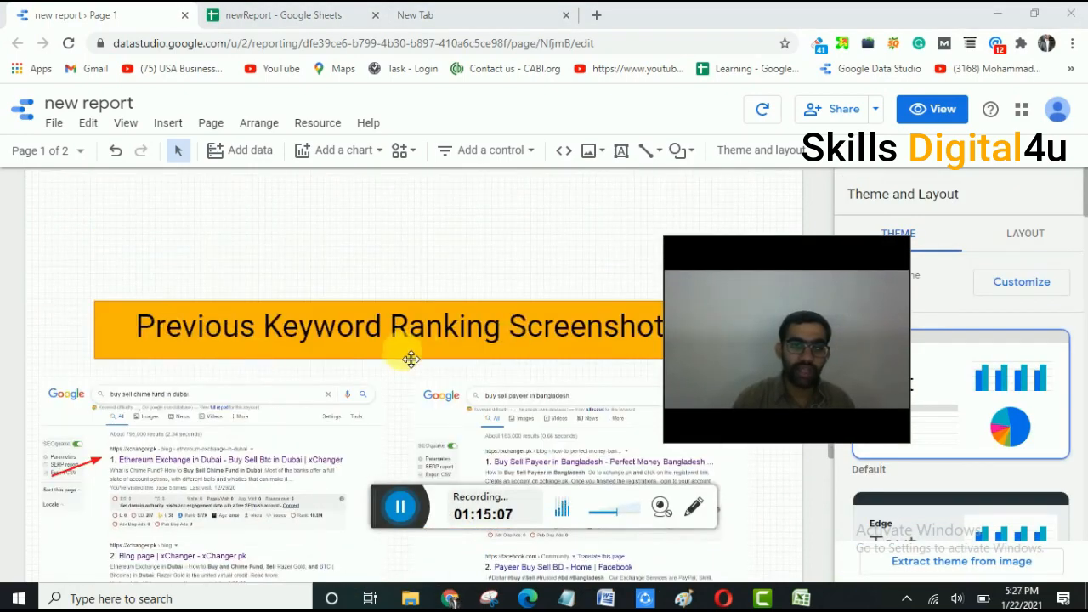
{"action": "scroll", "coordinate": [410, 358], "scroll_direction": "down", "scroll_amount": 5}
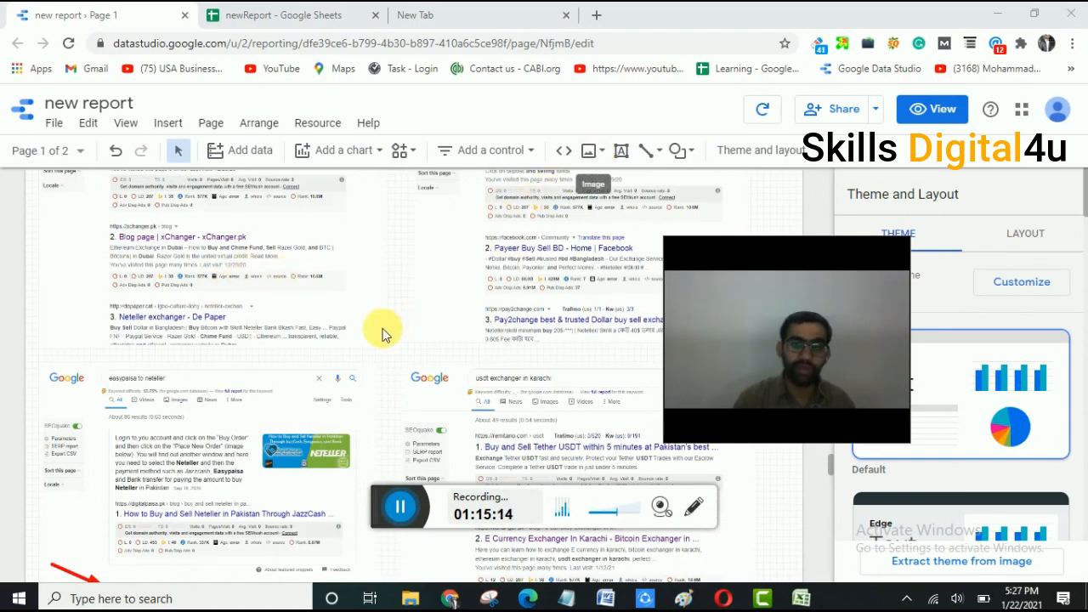
{"action": "scroll", "coordinate": [382, 334], "scroll_direction": "down", "scroll_amount": 5}
{"action": "scroll", "coordinate": [478, 394], "scroll_direction": "down", "scroll_amount": 5}
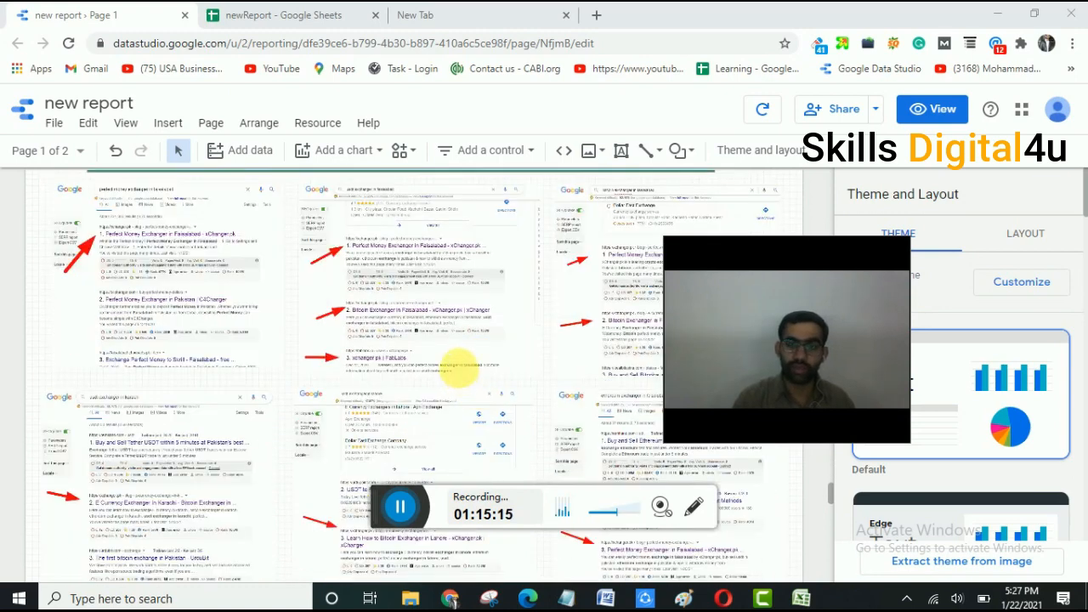
{"action": "scroll", "coordinate": [464, 367], "scroll_direction": "down", "scroll_amount": 5}
{"action": "left_click_drag", "start_coordinate": [692, 321], "coordinate": [406, 272]}
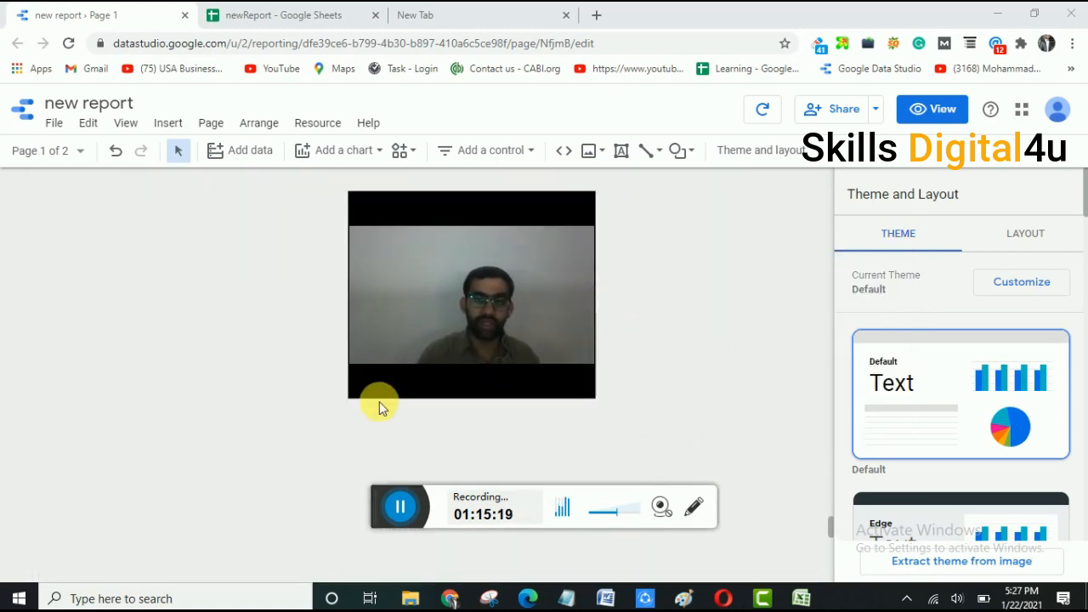
{"action": "left_click_drag", "start_coordinate": [425, 315], "coordinate": [165, 384]}
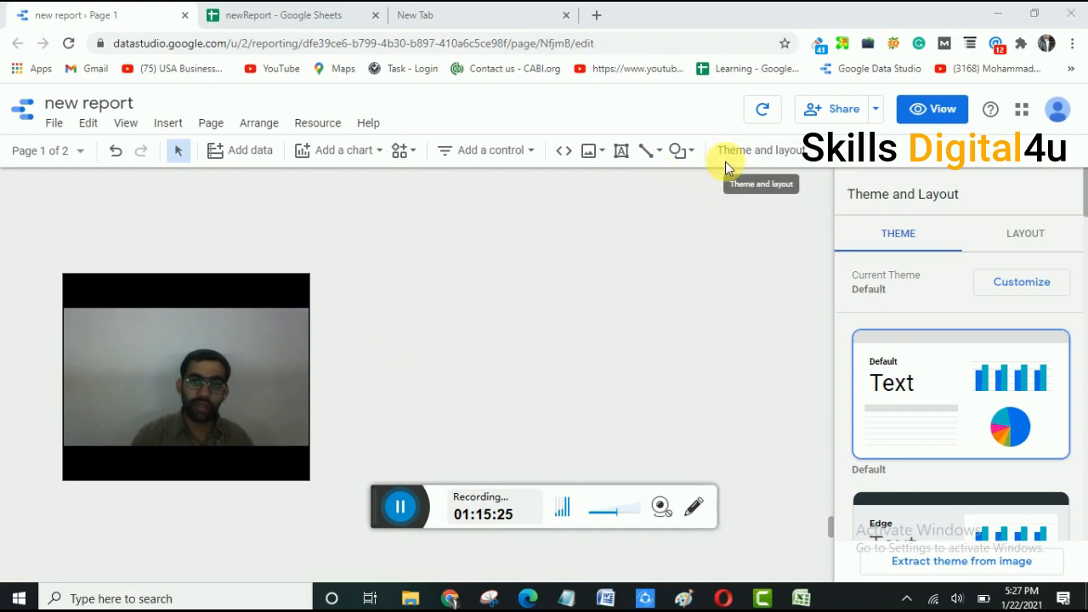
{"action": "left_click", "coordinate": [876, 110]}
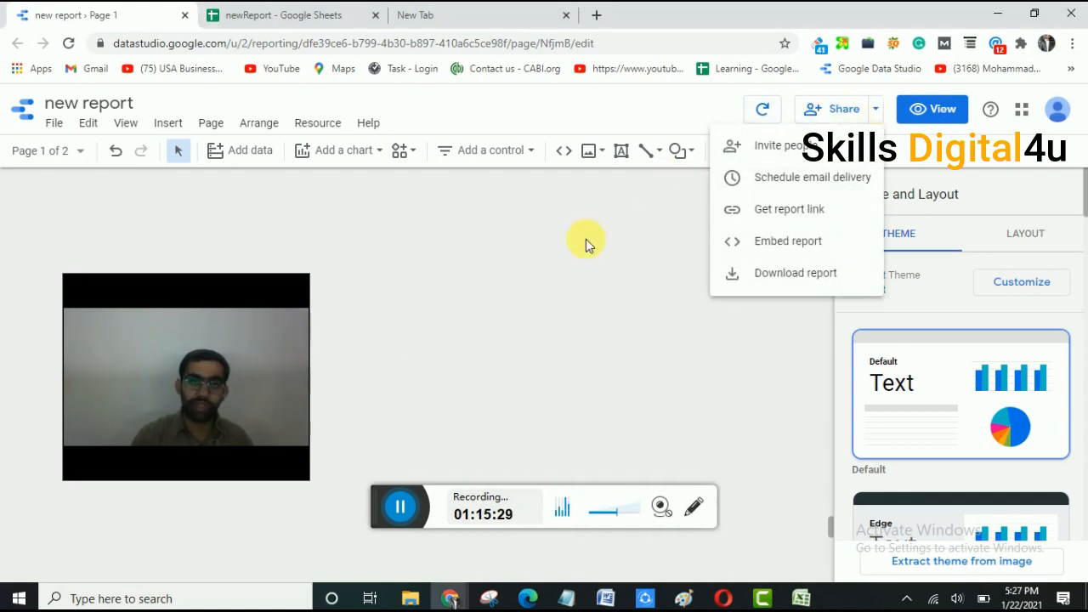
{"action": "left_click", "coordinate": [520, 257]}
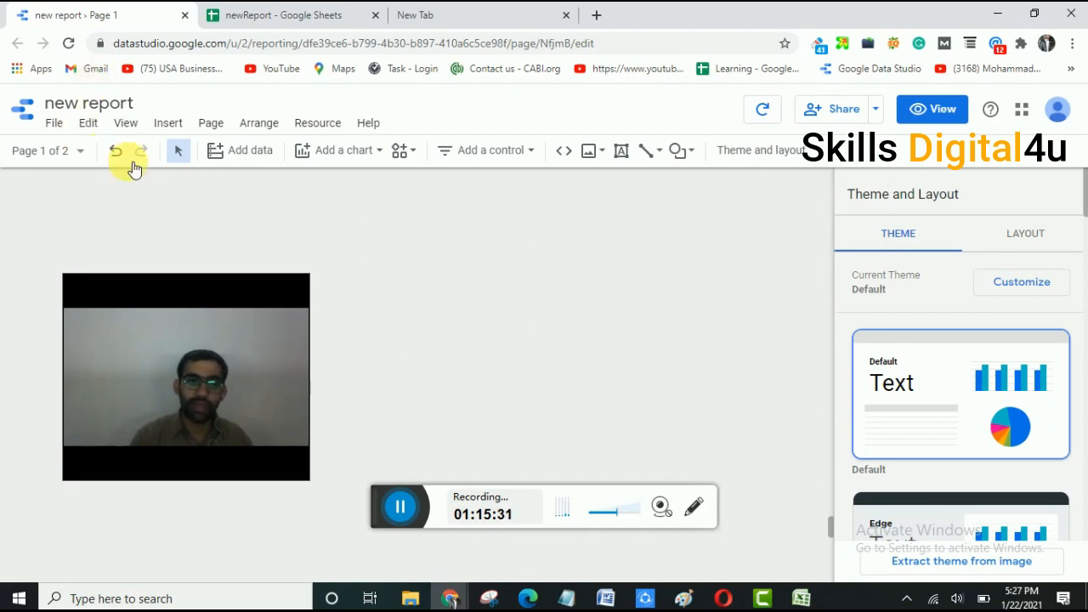
{"action": "left_click", "coordinate": [80, 151]}
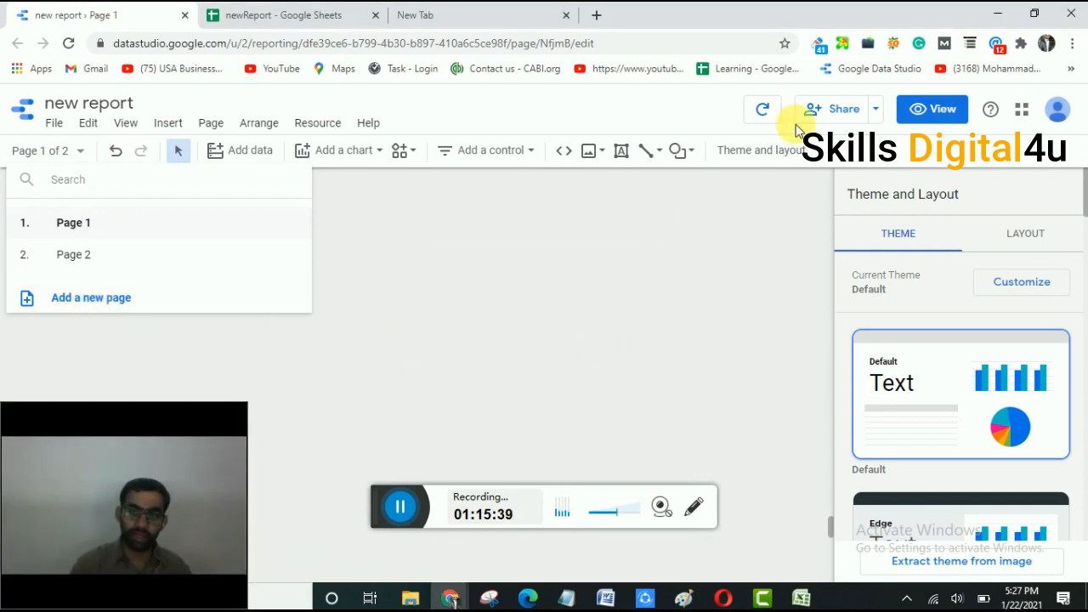
{"action": "left_click", "coordinate": [864, 126]}
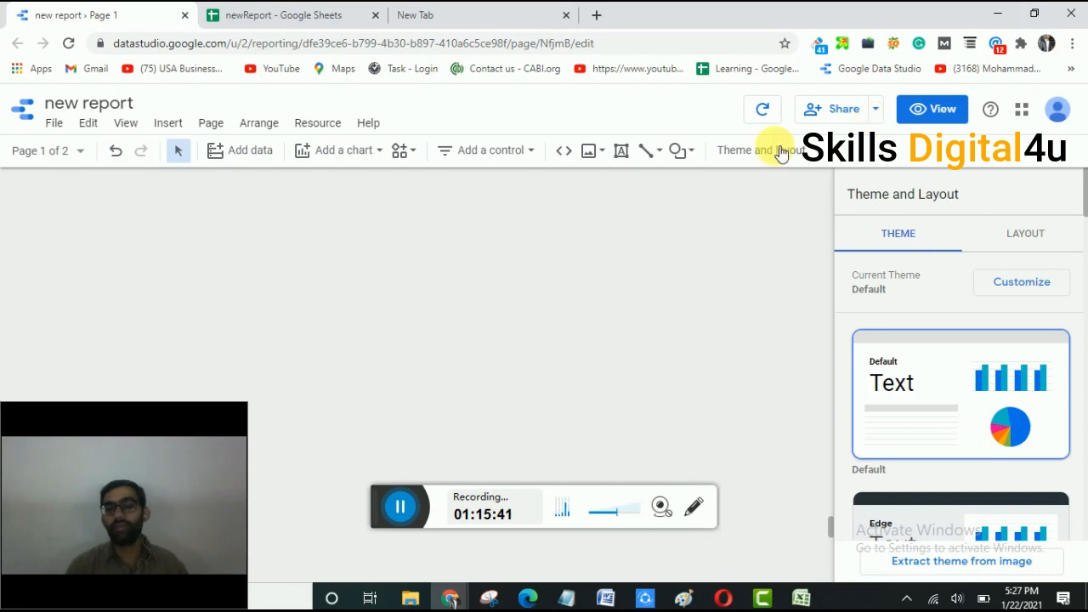
{"action": "left_click", "coordinate": [875, 110]}
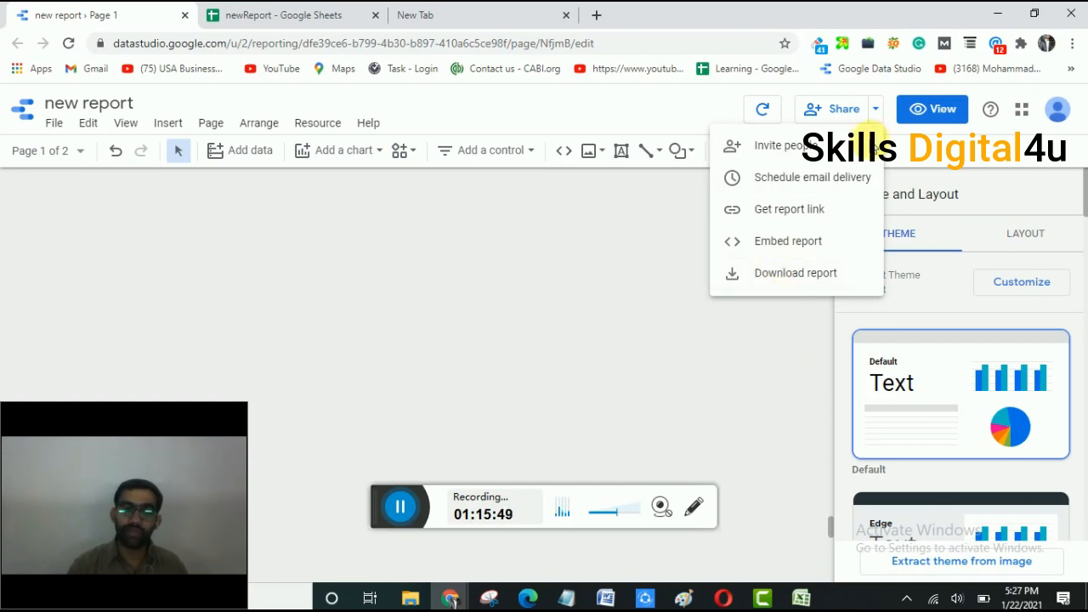
{"action": "left_click", "coordinate": [864, 140]}
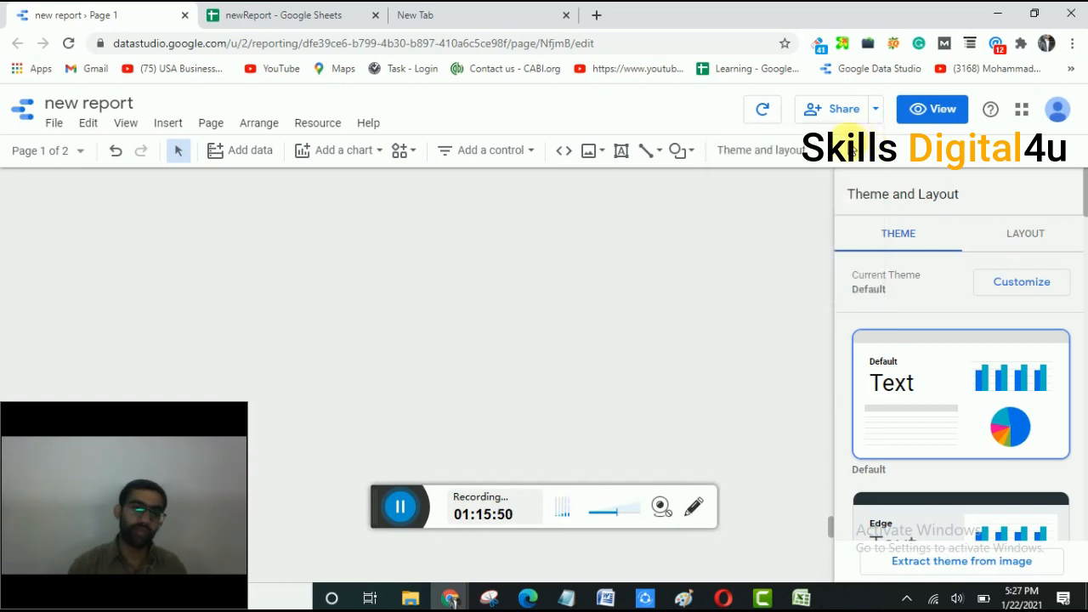
Download the report as a PDF with All Pages included.
{"action": "left_click", "coordinate": [884, 115]}
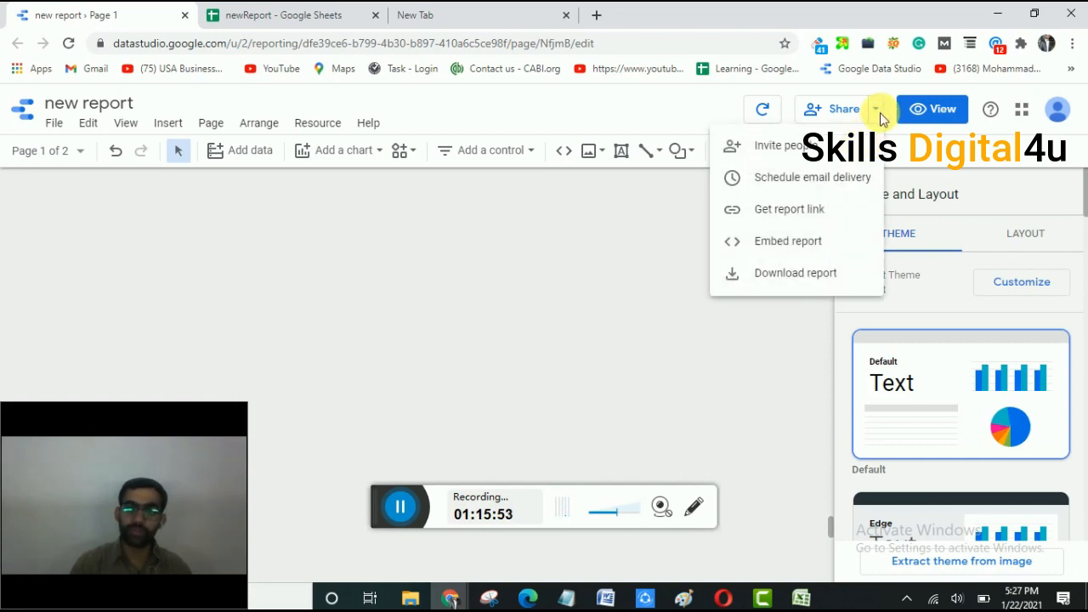
{"action": "left_click", "coordinate": [786, 272]}
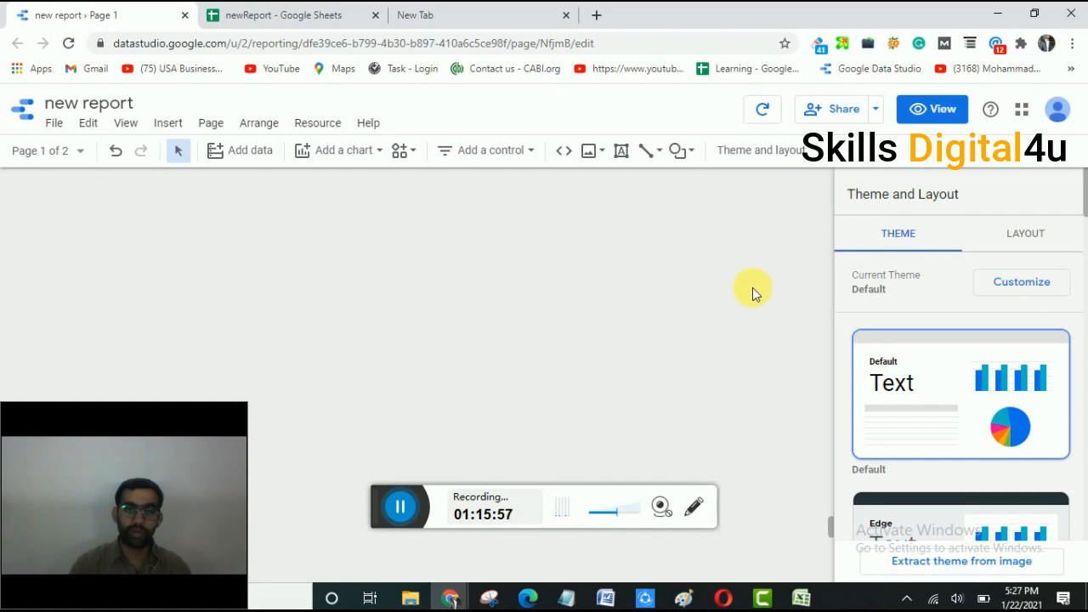
{"action": "left_click_drag", "start_coordinate": [126, 469], "coordinate": [871, 398]}
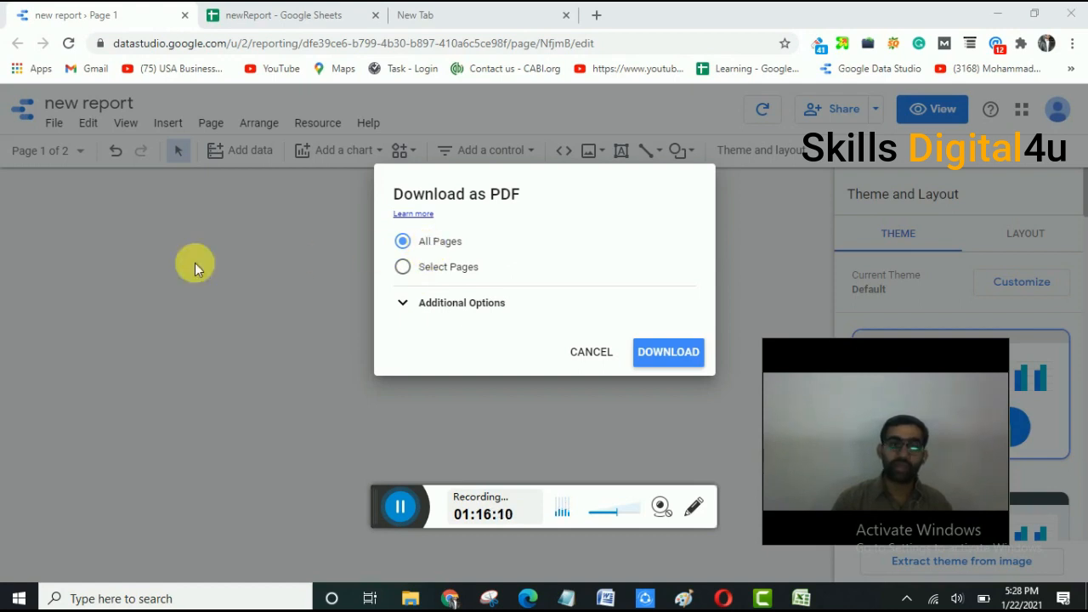
{"action": "left_click", "coordinate": [656, 356]}
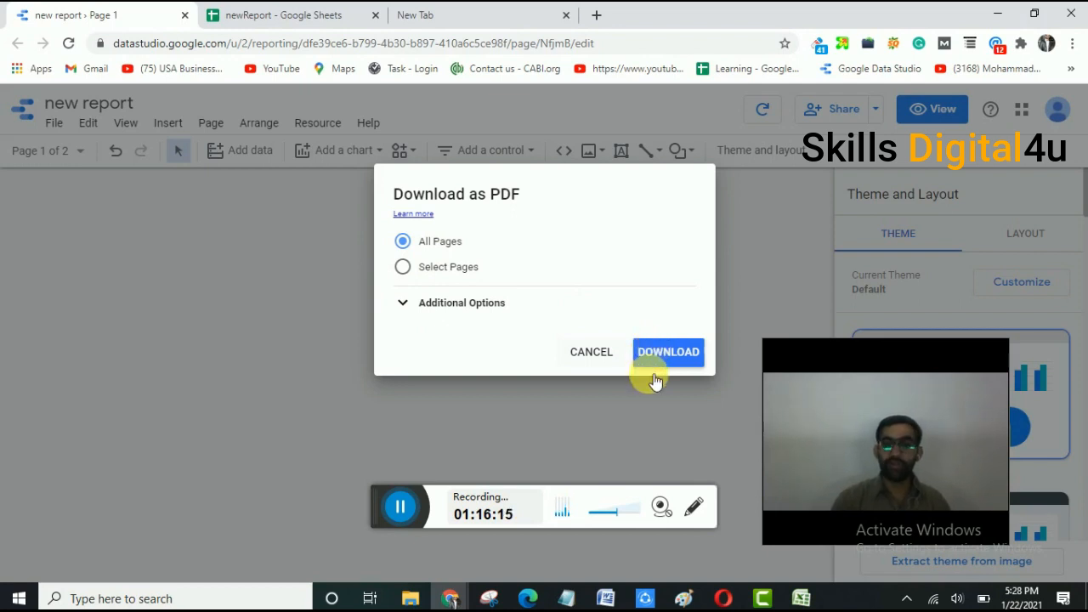
{"action": "left_click", "coordinate": [653, 357]}
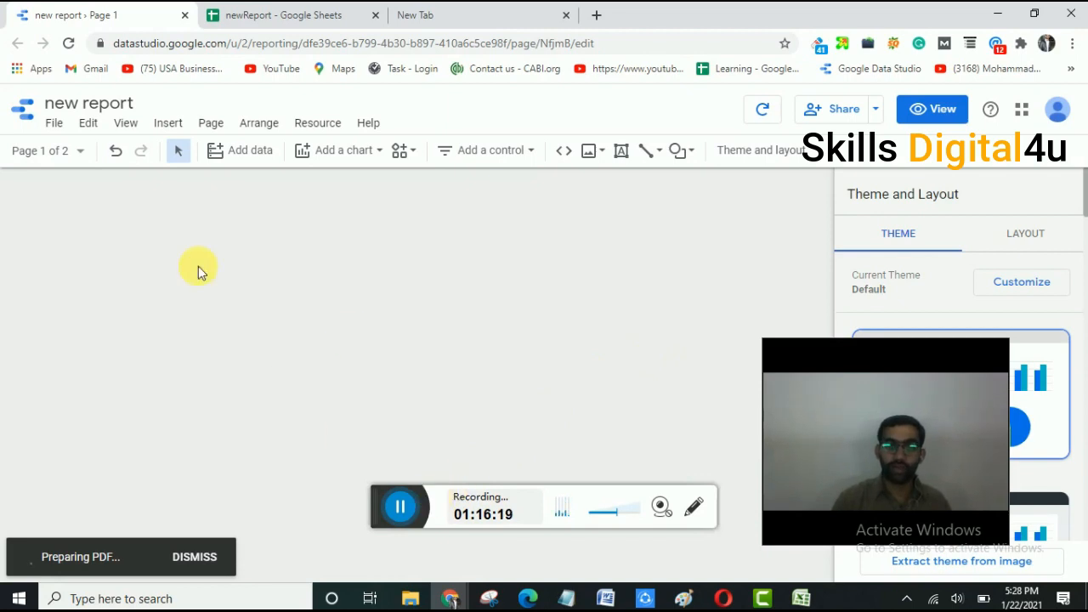
Switch to Page 2 and look through the Website Backlinks Full Report table up to its heading.
{"action": "left_click", "coordinate": [79, 153]}
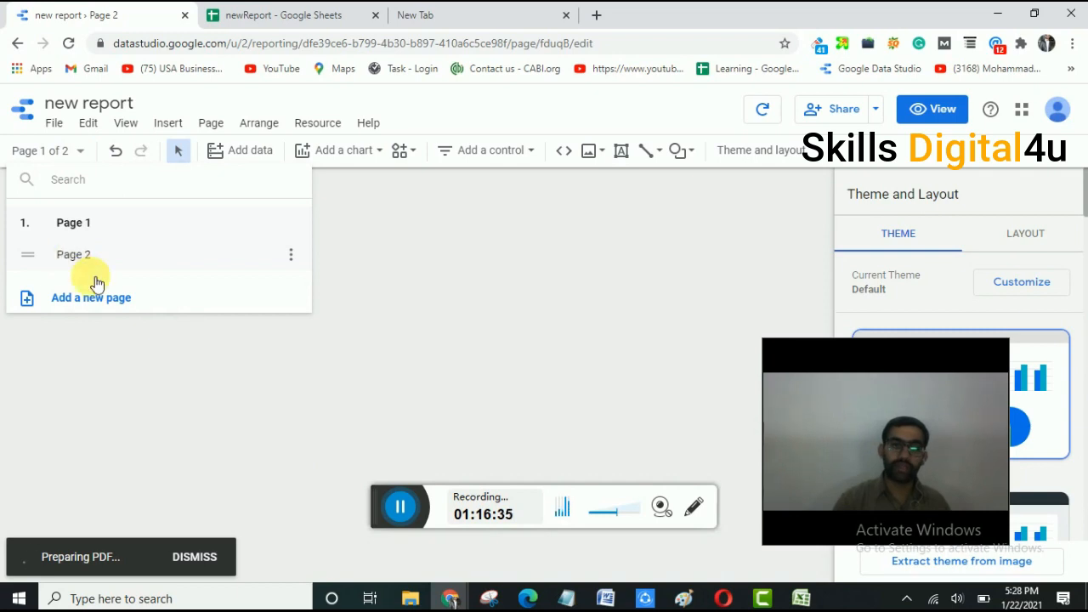
{"action": "left_click", "coordinate": [400, 507]}
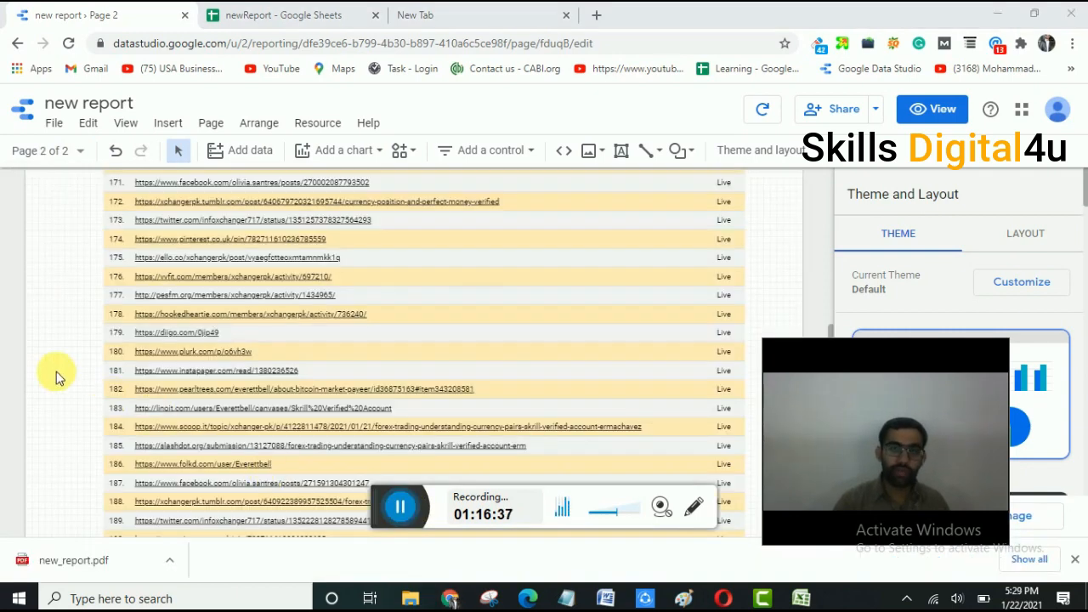
{"action": "left_click", "coordinate": [41, 349]}
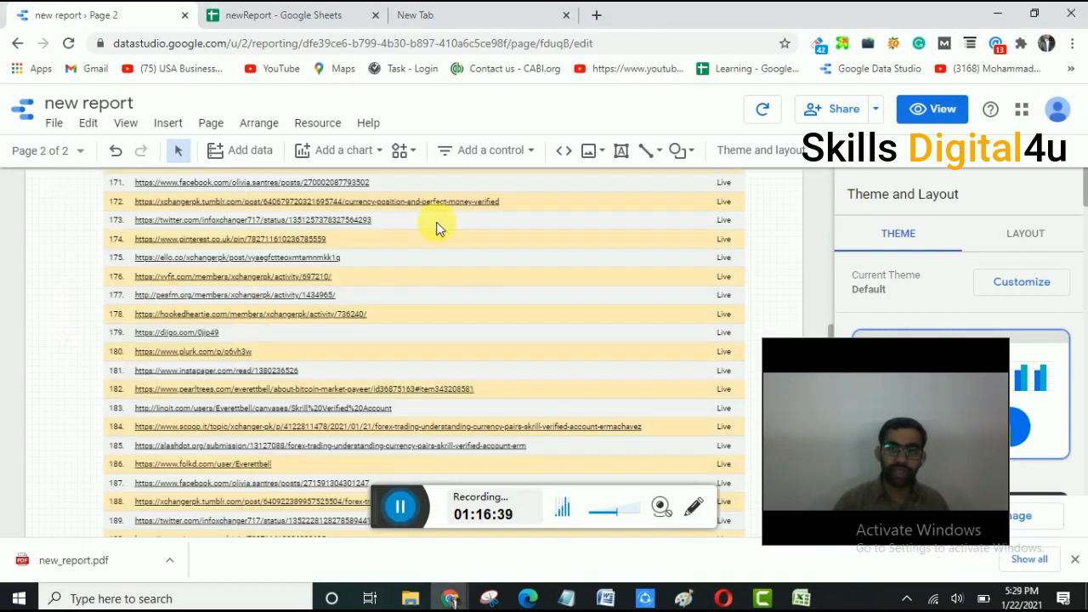
{"action": "scroll", "coordinate": [772, 327], "scroll_direction": "up", "scroll_amount": 20}
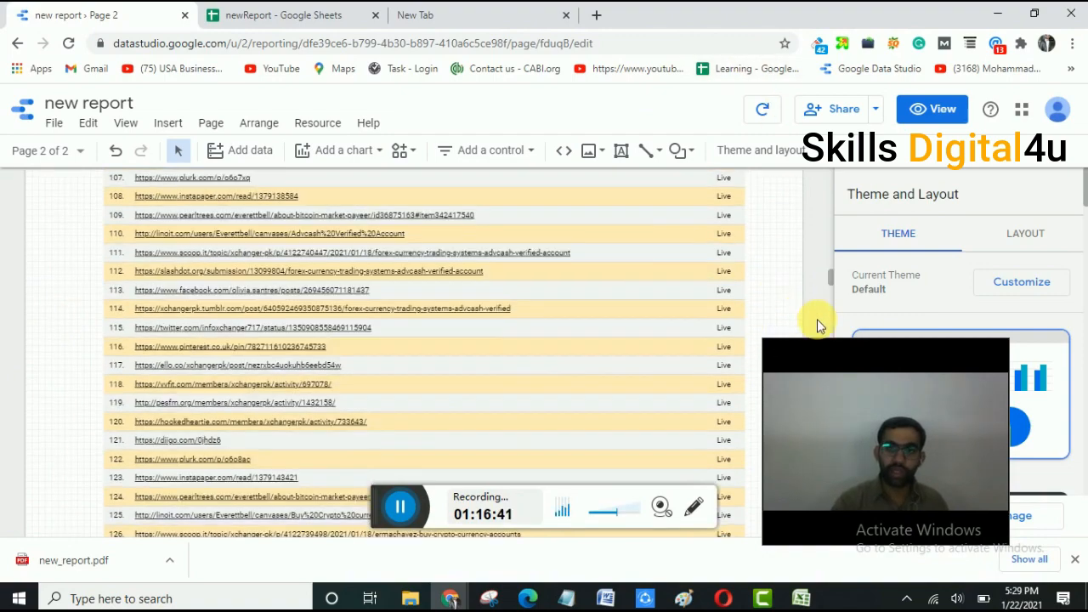
{"action": "scroll", "coordinate": [772, 264], "scroll_direction": "up", "scroll_amount": 16}
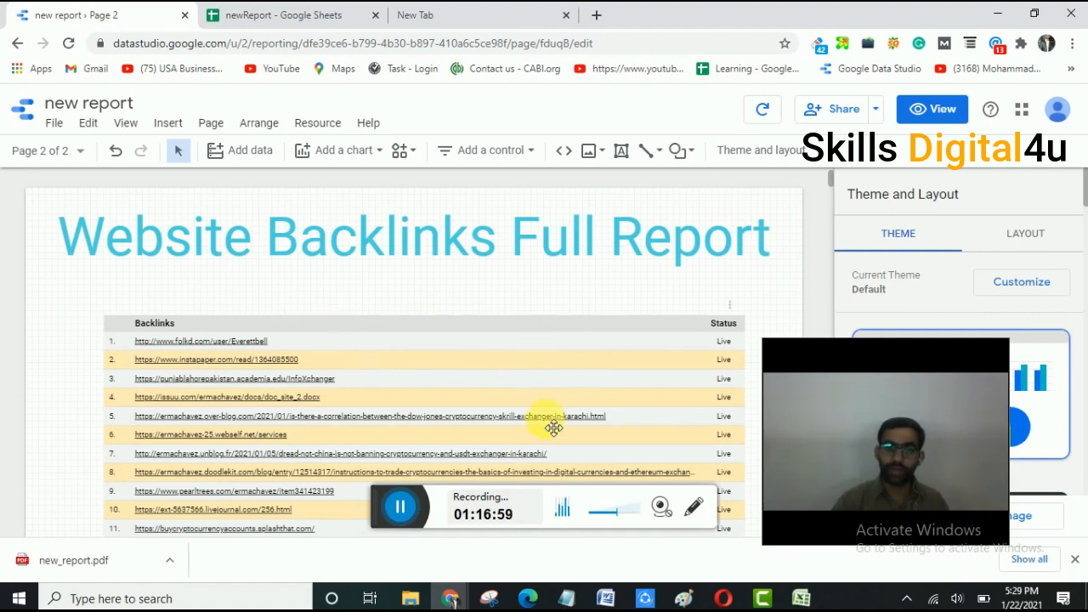
Open the downloaded new_report.pdf in the browser.
{"action": "left_click", "coordinate": [169, 561]}
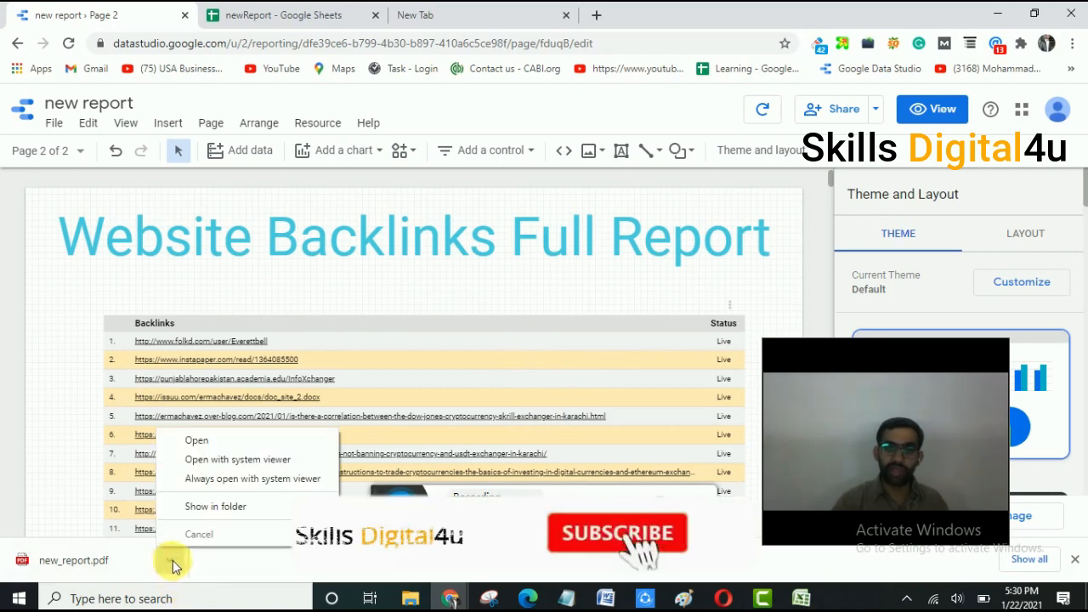
{"action": "left_click", "coordinate": [252, 443]}
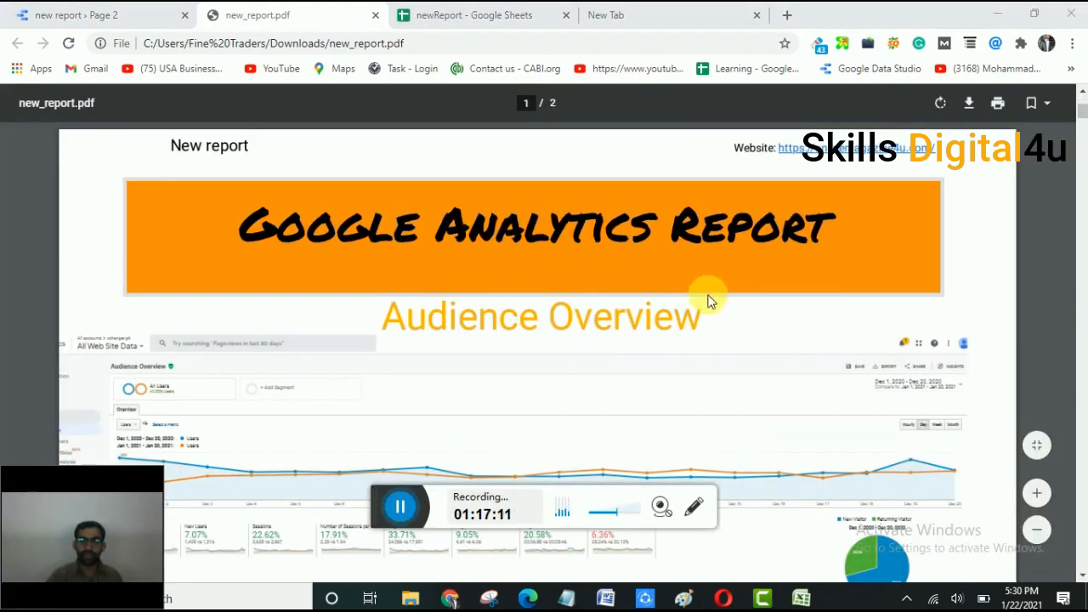
Review page 1 of the PDF from the Google Analytics, Search Console and Ahrefs sections through On-Page SEO to the Keywords Ranking Report table.
{"action": "scroll", "coordinate": [706, 302], "scroll_direction": "down", "scroll_amount": 2}
{"action": "scroll", "coordinate": [650, 296], "scroll_direction": "down", "scroll_amount": 8}
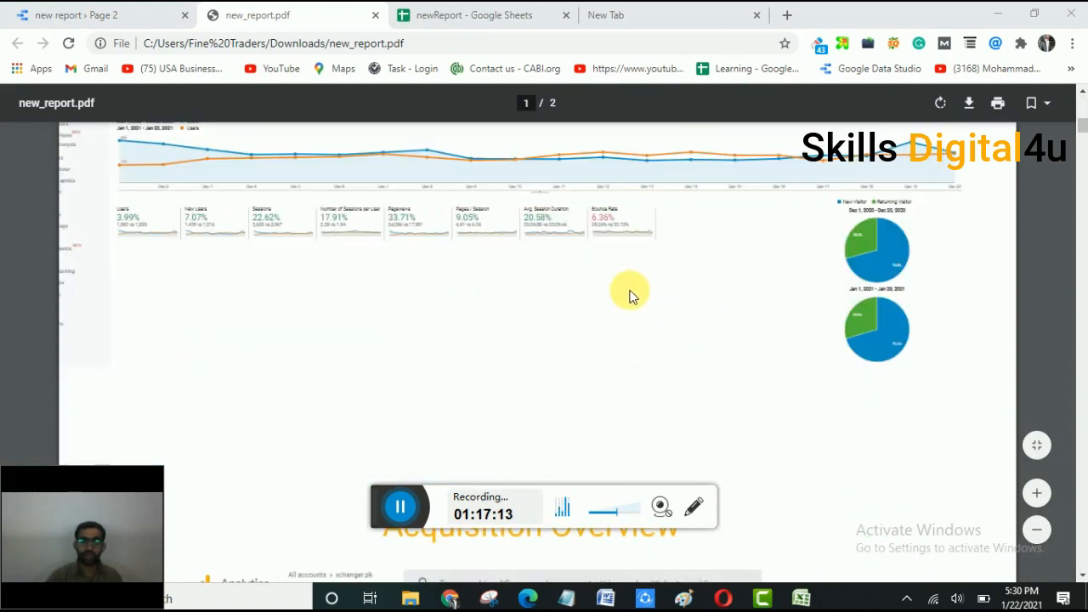
{"action": "scroll", "coordinate": [612, 302], "scroll_direction": "down", "scroll_amount": 10}
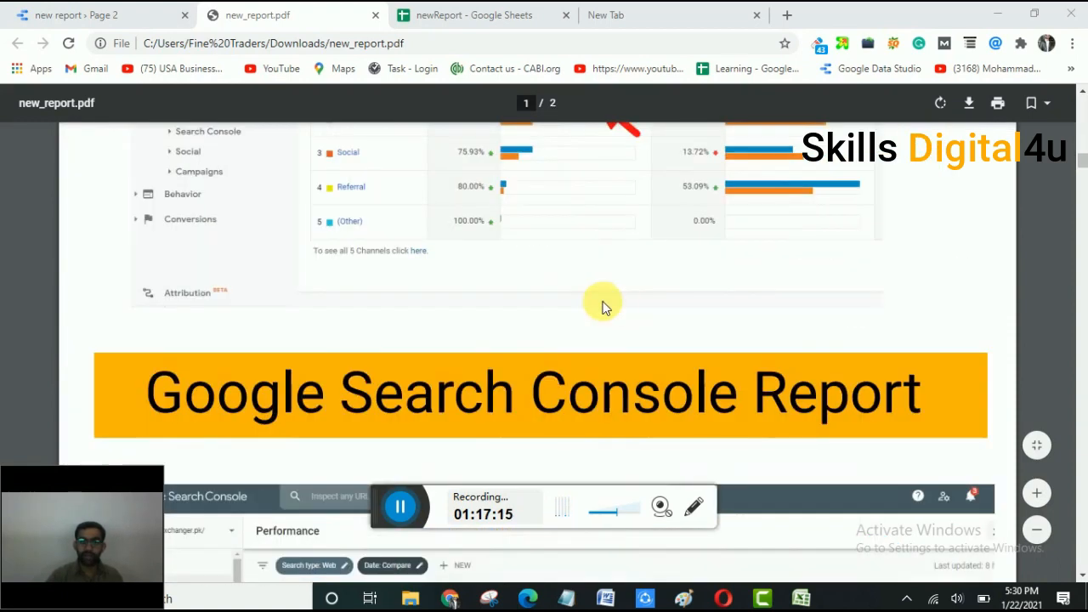
{"action": "scroll", "coordinate": [607, 304], "scroll_direction": "down", "scroll_amount": 5}
{"action": "scroll", "coordinate": [637, 286], "scroll_direction": "down", "scroll_amount": 4}
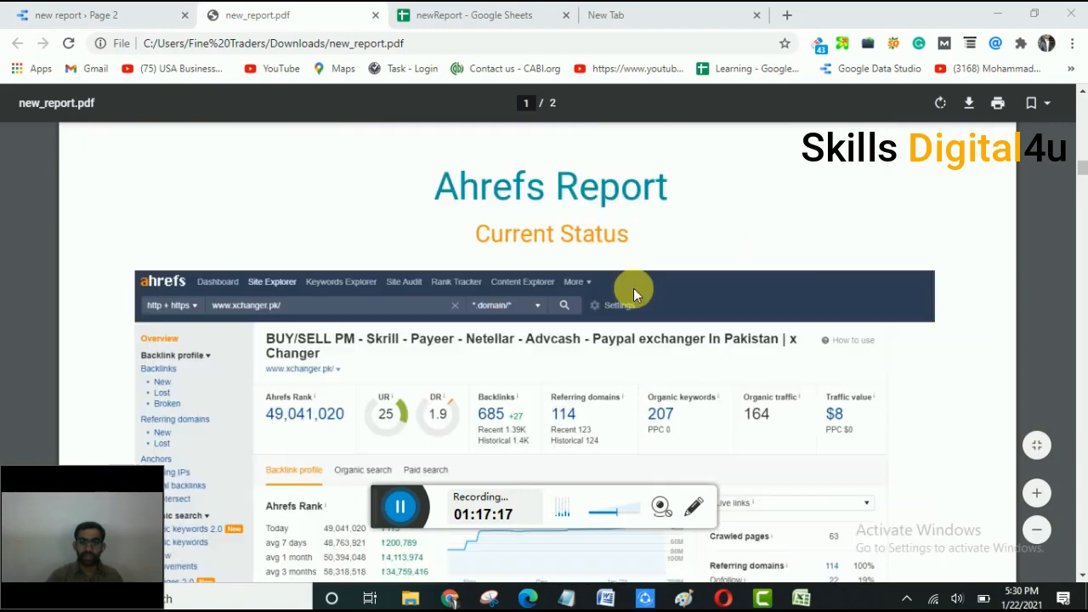
{"action": "scroll", "coordinate": [612, 306], "scroll_direction": "down", "scroll_amount": 2}
{"action": "scroll", "coordinate": [598, 315], "scroll_direction": "down", "scroll_amount": 5}
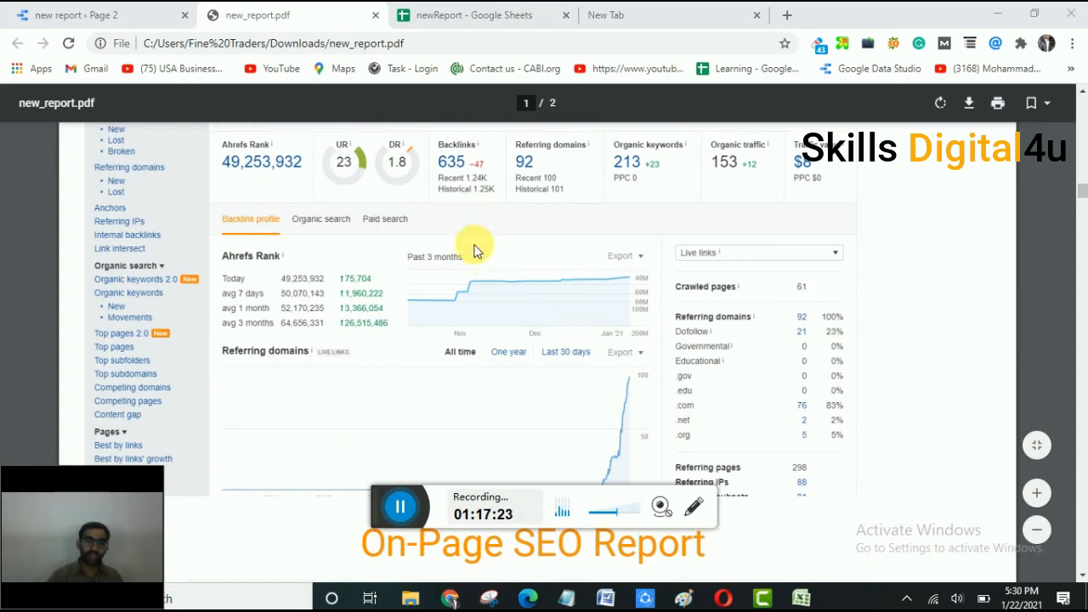
{"action": "scroll", "coordinate": [497, 265], "scroll_direction": "down", "scroll_amount": 5}
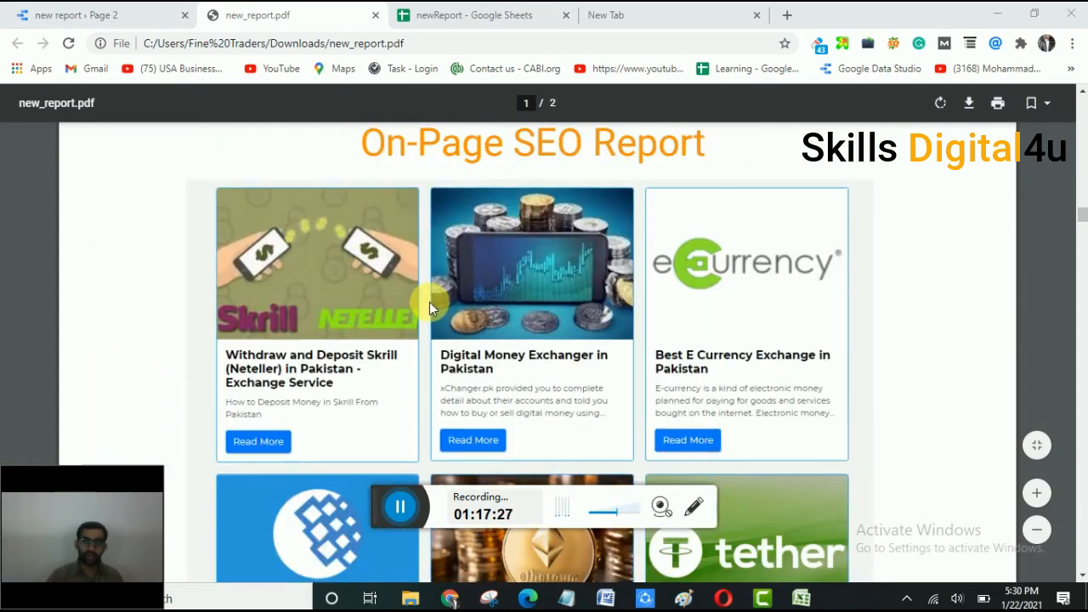
{"action": "scroll", "coordinate": [460, 319], "scroll_direction": "down", "scroll_amount": 9}
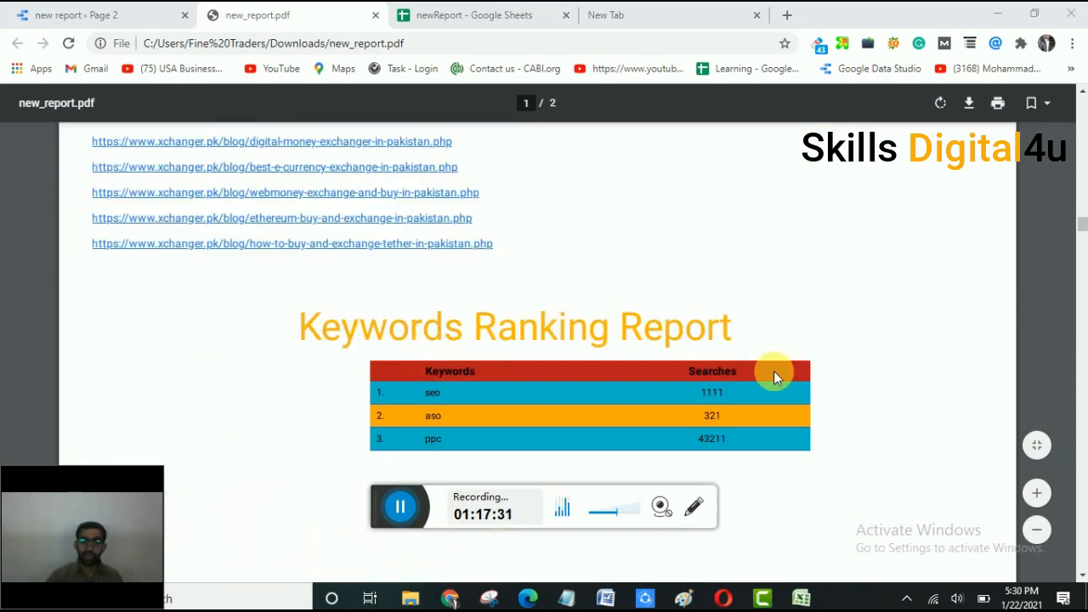
Check the rest of the PDF's page 1, from below the keywords table through the previous and New Keyword Ranking Screenshots.
{"action": "scroll", "coordinate": [500, 368], "scroll_direction": "down", "scroll_amount": 3}
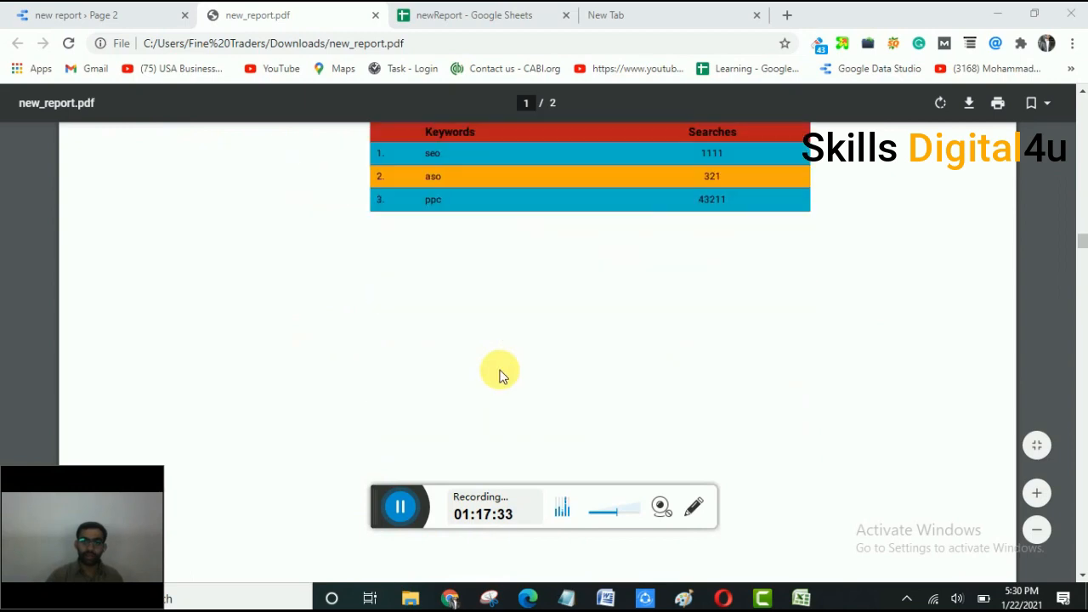
{"action": "scroll", "coordinate": [500, 368], "scroll_direction": "down", "scroll_amount": 2}
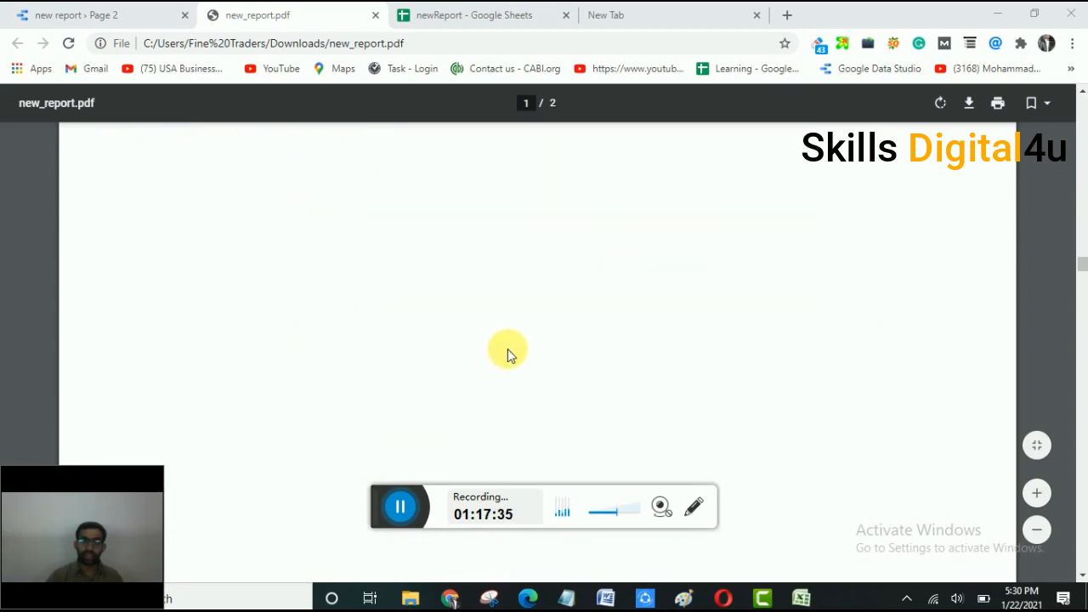
{"action": "scroll", "coordinate": [504, 355], "scroll_direction": "down", "scroll_amount": 2}
{"action": "scroll", "coordinate": [502, 355], "scroll_direction": "down", "scroll_amount": 2}
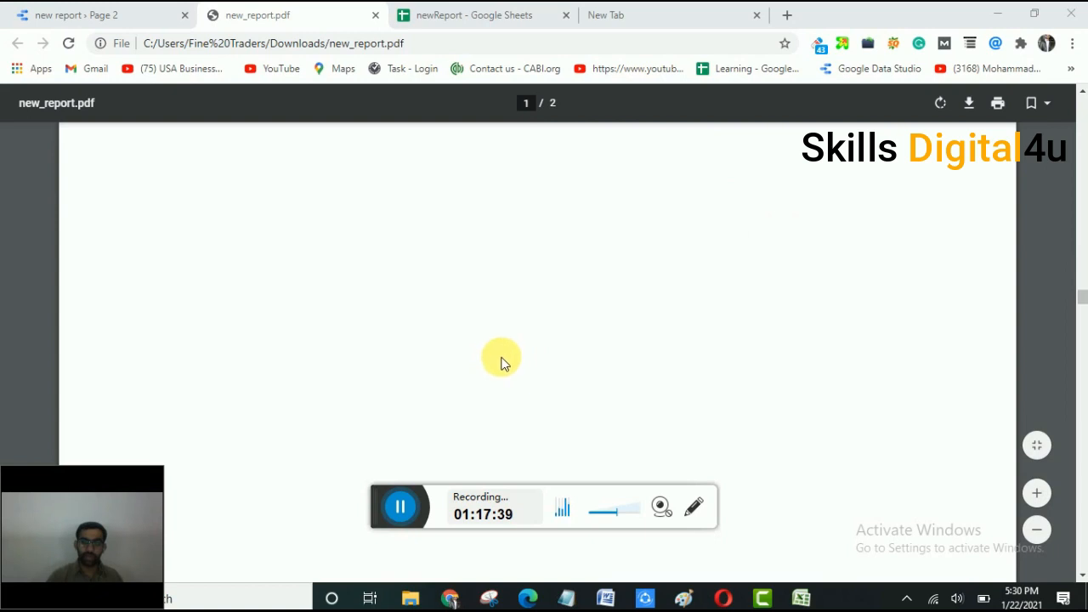
{"action": "scroll", "coordinate": [502, 360], "scroll_direction": "down", "scroll_amount": 2}
{"action": "scroll", "coordinate": [504, 361], "scroll_direction": "down", "scroll_amount": 2}
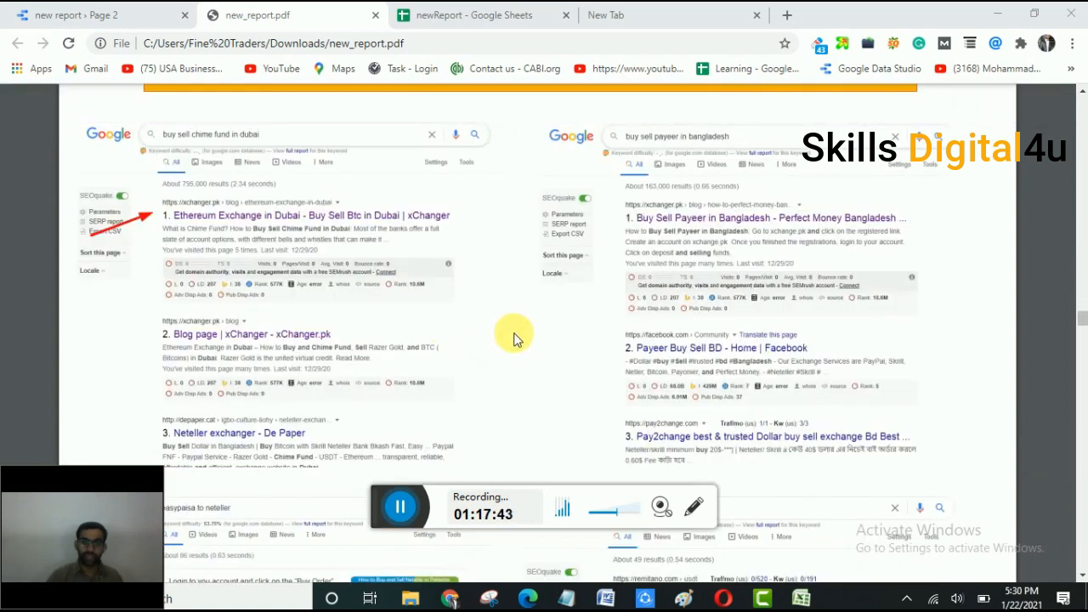
{"action": "scroll", "coordinate": [517, 340], "scroll_direction": "down", "scroll_amount": 5}
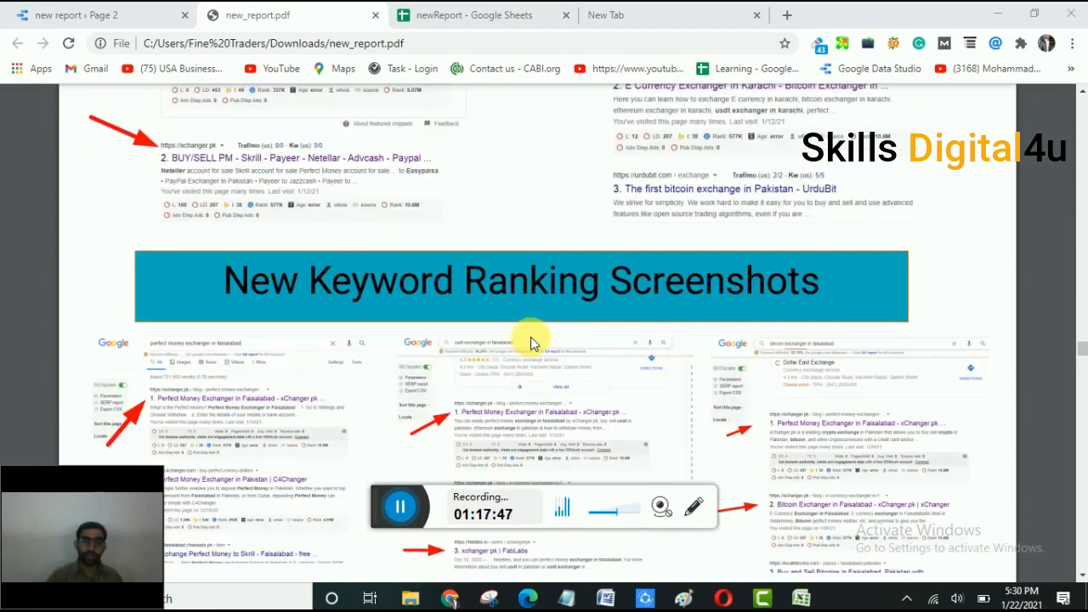
Examine the Website Backlinks Full Report on page 2 of the PDF, from its heading to the contact details box at the end.
{"action": "scroll", "coordinate": [561, 353], "scroll_direction": "down", "scroll_amount": 10}
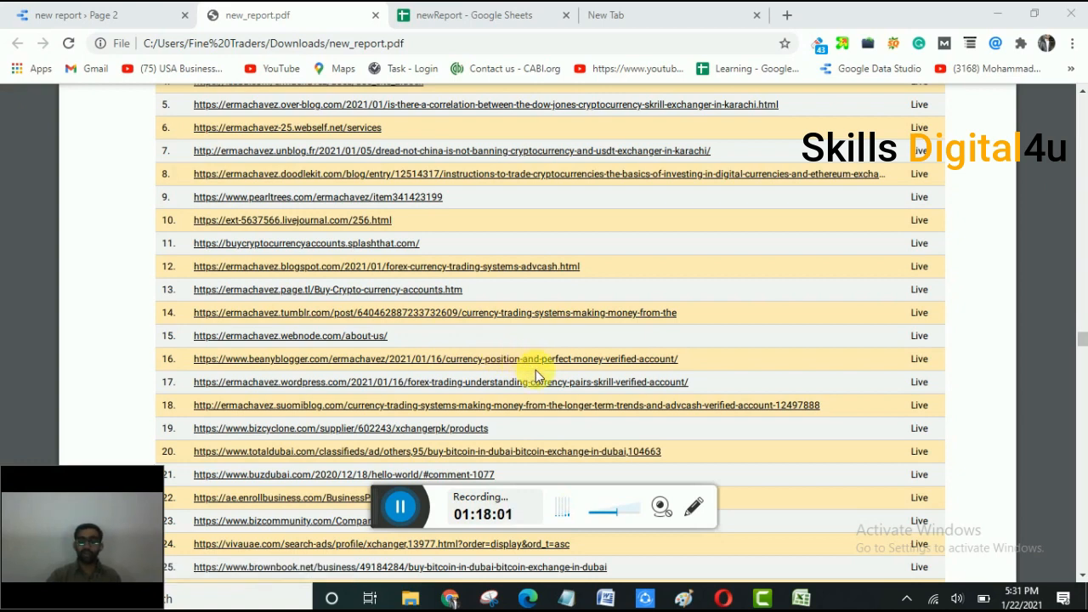
{"action": "scroll", "coordinate": [536, 374], "scroll_direction": "up", "scroll_amount": 4}
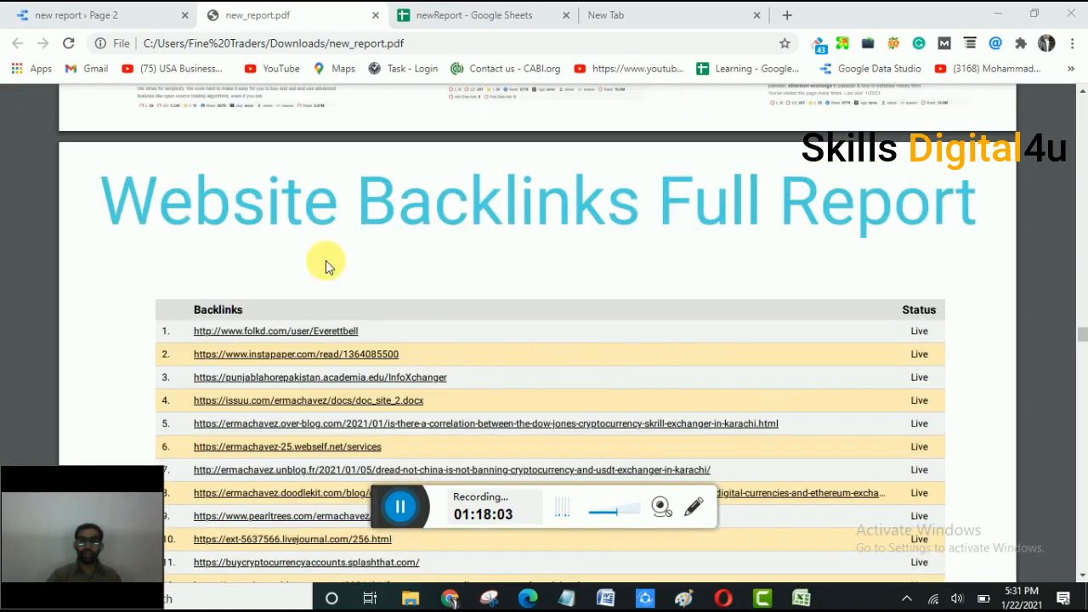
{"action": "scroll", "coordinate": [380, 138], "scroll_direction": "up", "scroll_amount": 2}
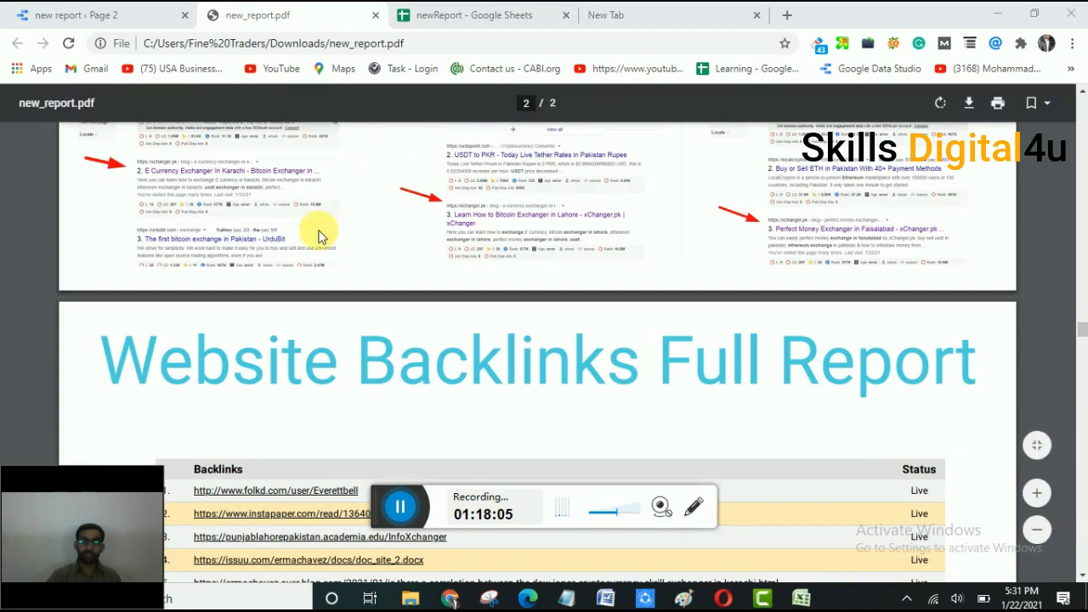
{"action": "scroll", "coordinate": [403, 252], "scroll_direction": "up", "scroll_amount": 2}
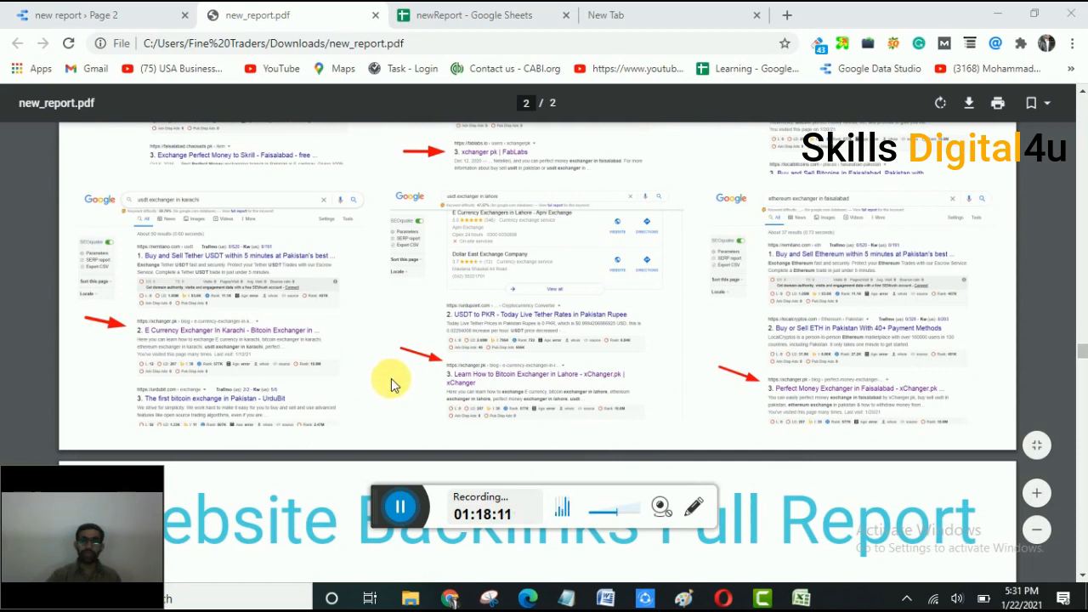
{"action": "scroll", "coordinate": [352, 399], "scroll_direction": "down", "scroll_amount": 5}
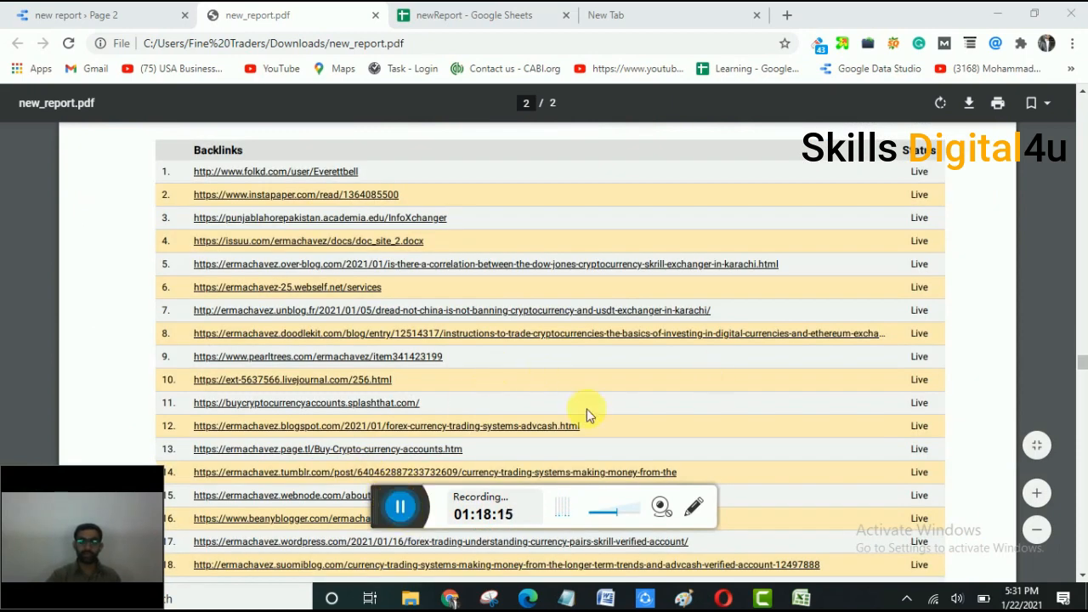
{"action": "scroll", "coordinate": [587, 414], "scroll_direction": "down", "scroll_amount": 5}
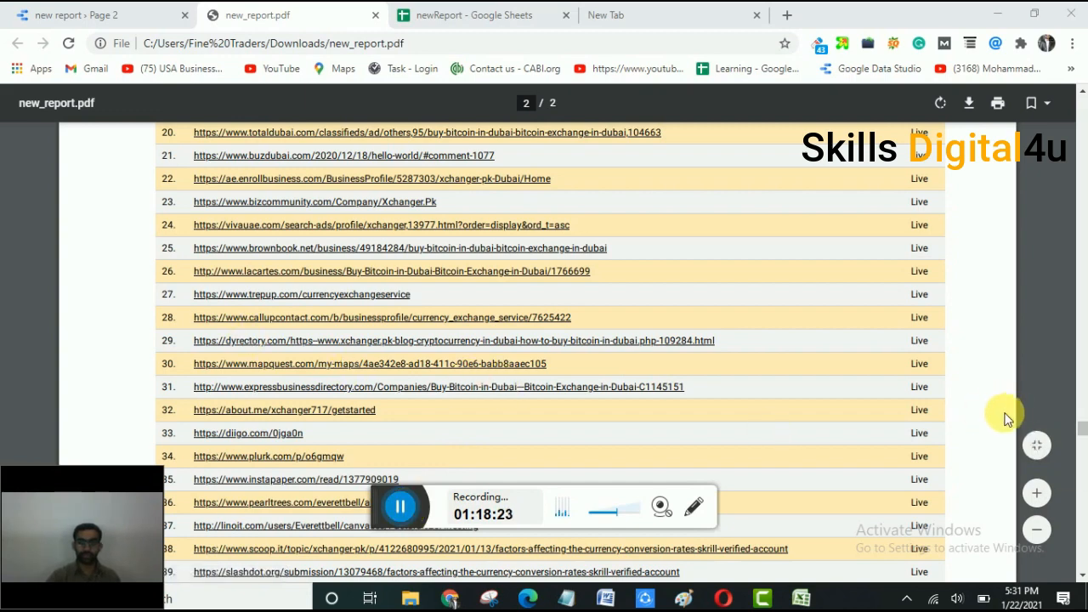
{"action": "key", "text": "End"}
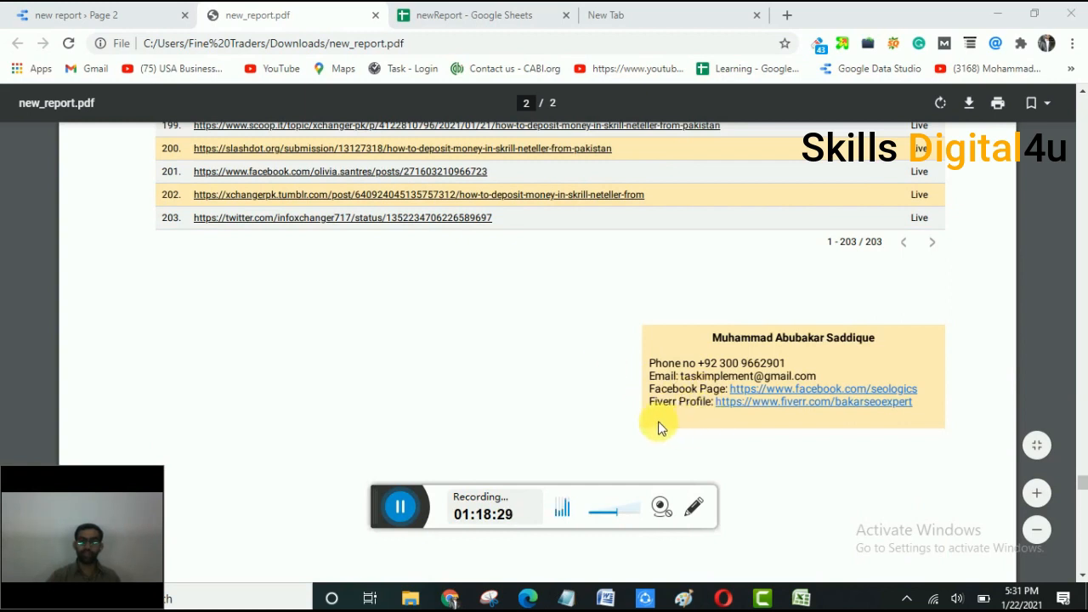
{"action": "scroll", "coordinate": [501, 375], "scroll_direction": "down", "scroll_amount": 3}
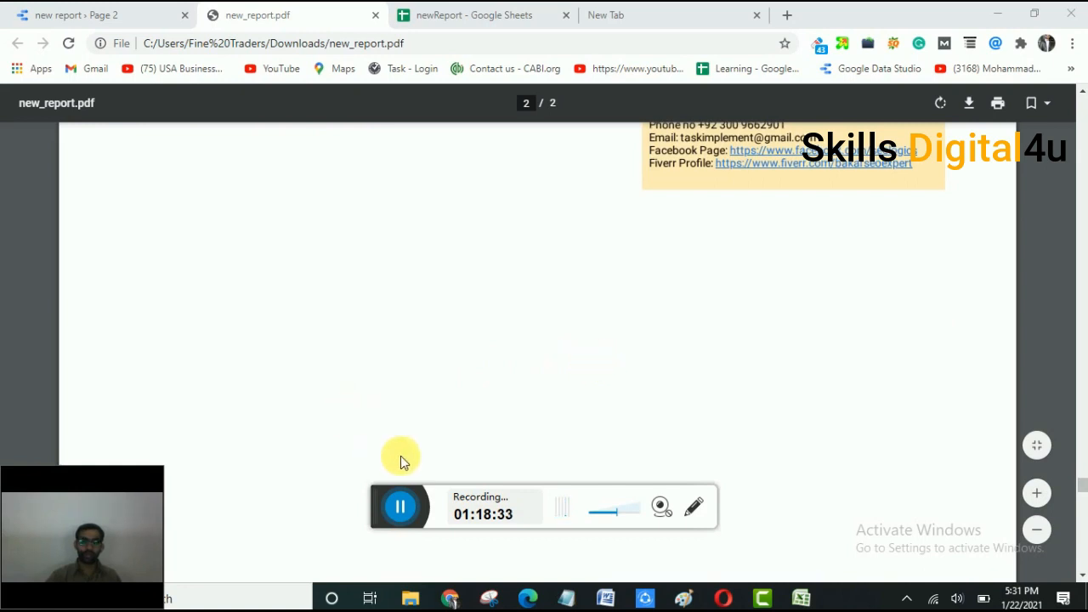
{"action": "scroll", "coordinate": [219, 559], "scroll_direction": "up", "scroll_amount": 2}
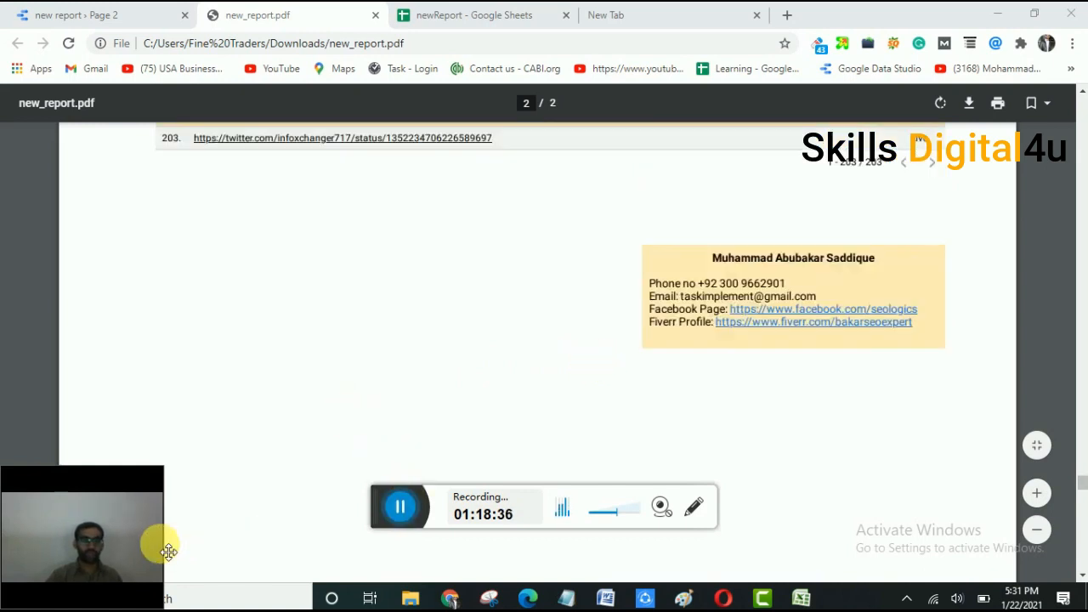